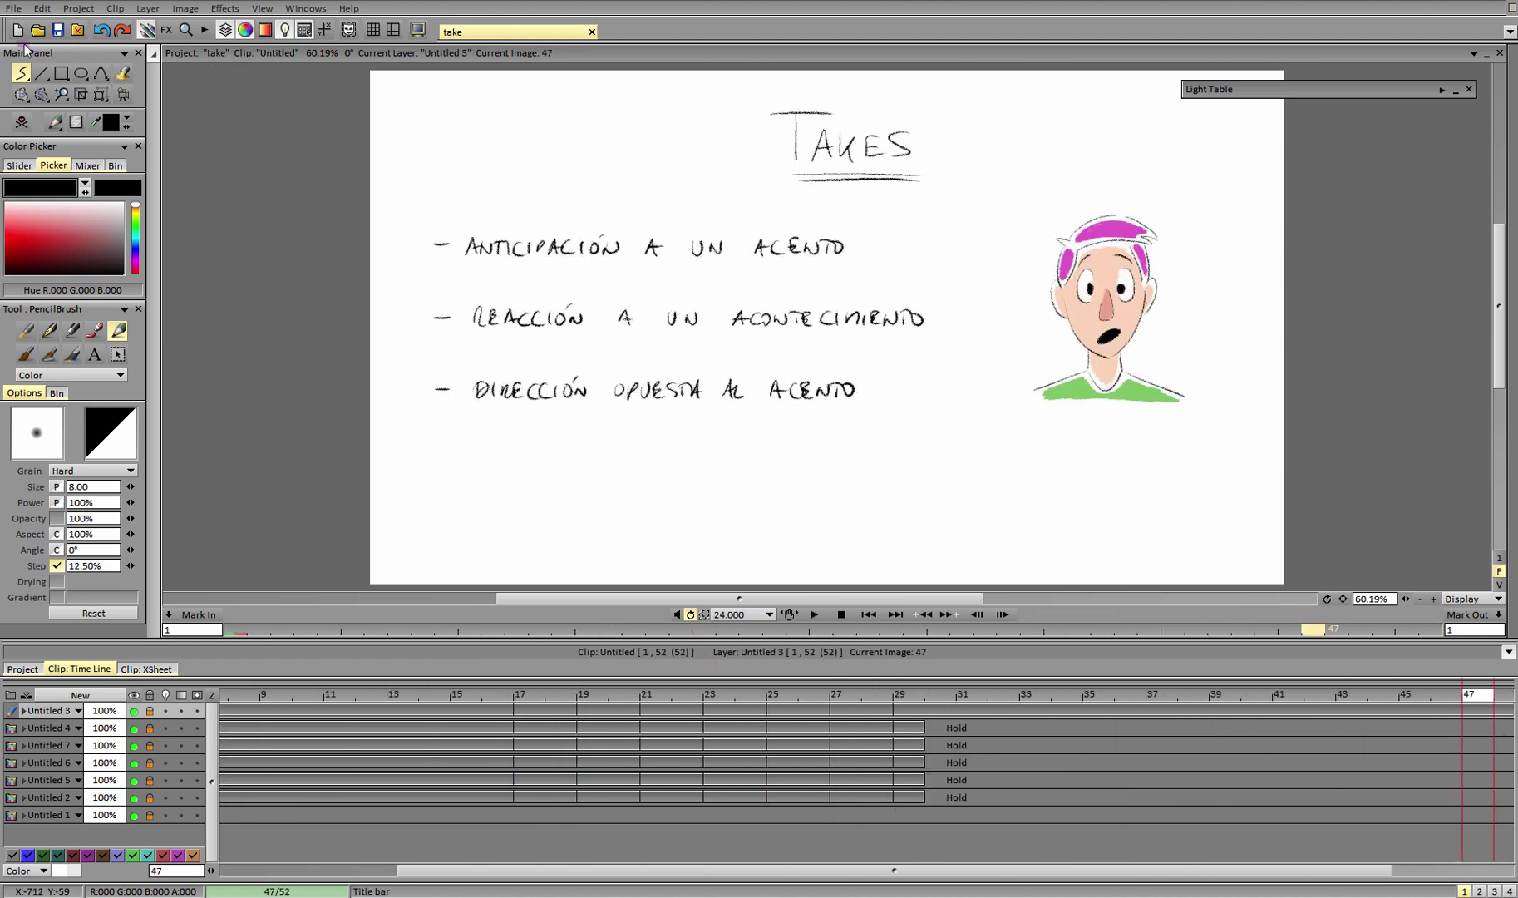
Create a new 1920 × 1080 project at 24 fps and sketch a calm head with closed eyes, ears and shoulders.
click(17, 31)
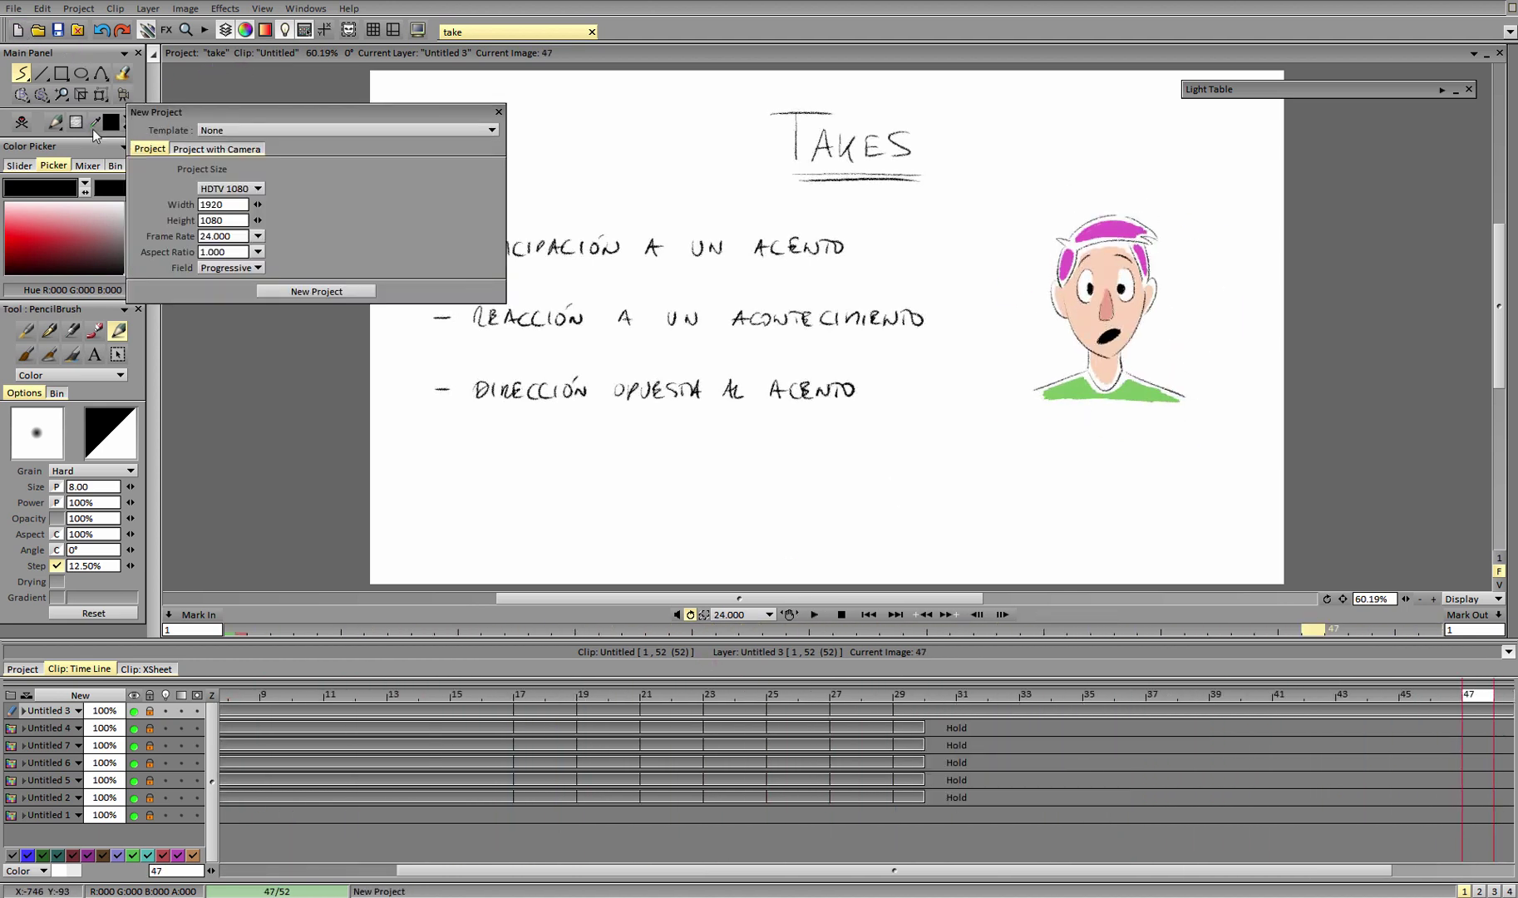
click(316, 291)
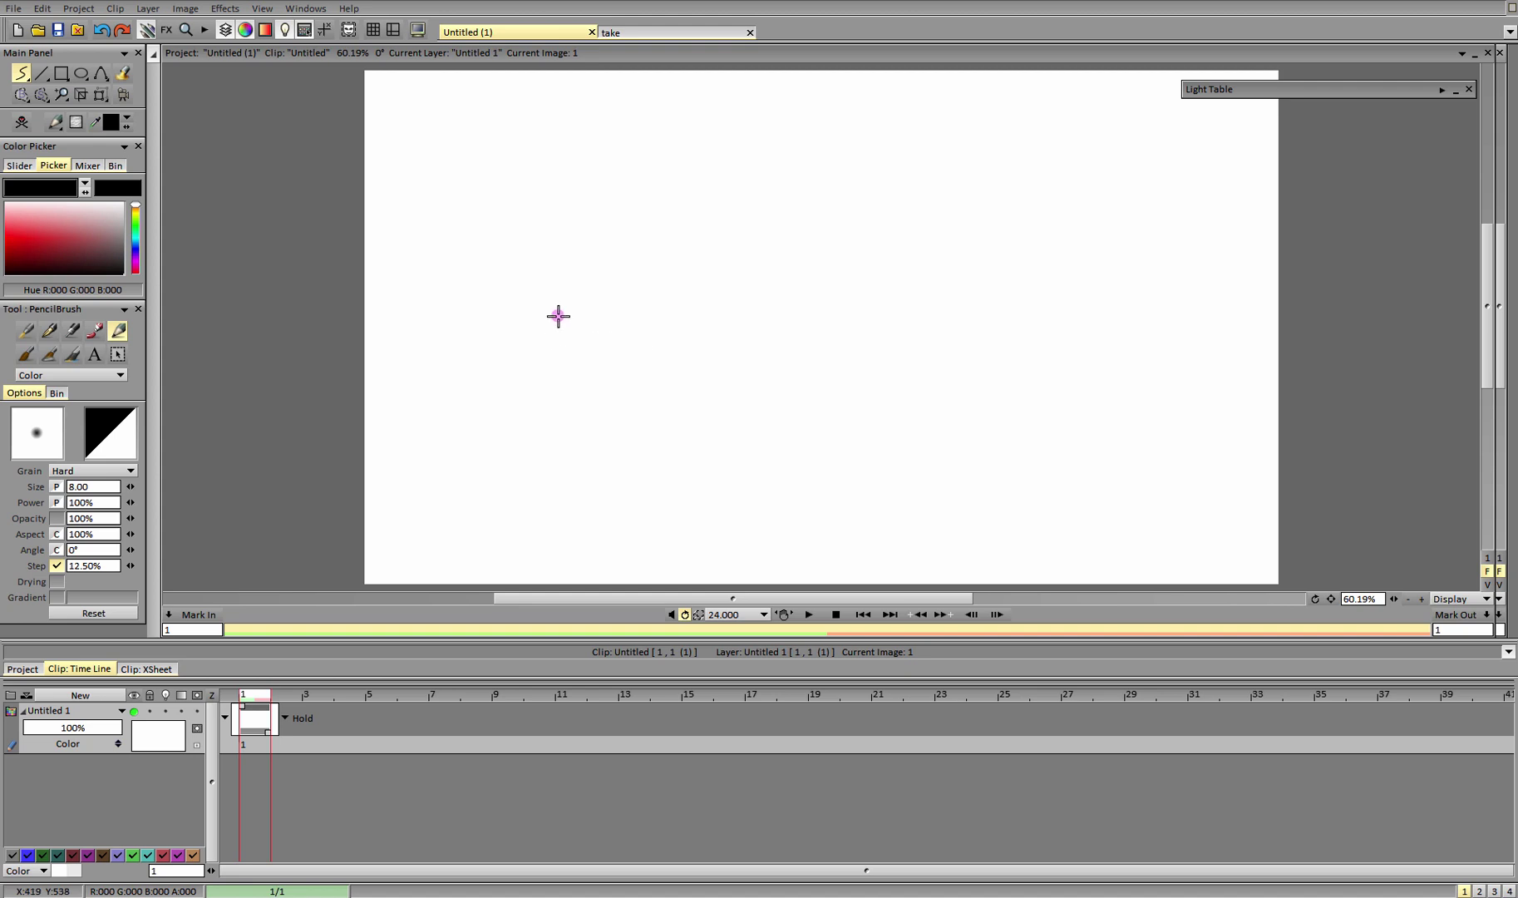
mouse_move(559, 315)
mouse_down()
mouse_move(528, 322)
mouse_move(497, 379)
mouse_move(561, 381)
mouse_move(536, 345)
mouse_move(553, 348)
mouse_move(550, 378)
mouse_move(479, 411)
mouse_up()
drag(567, 385, 570, 415)
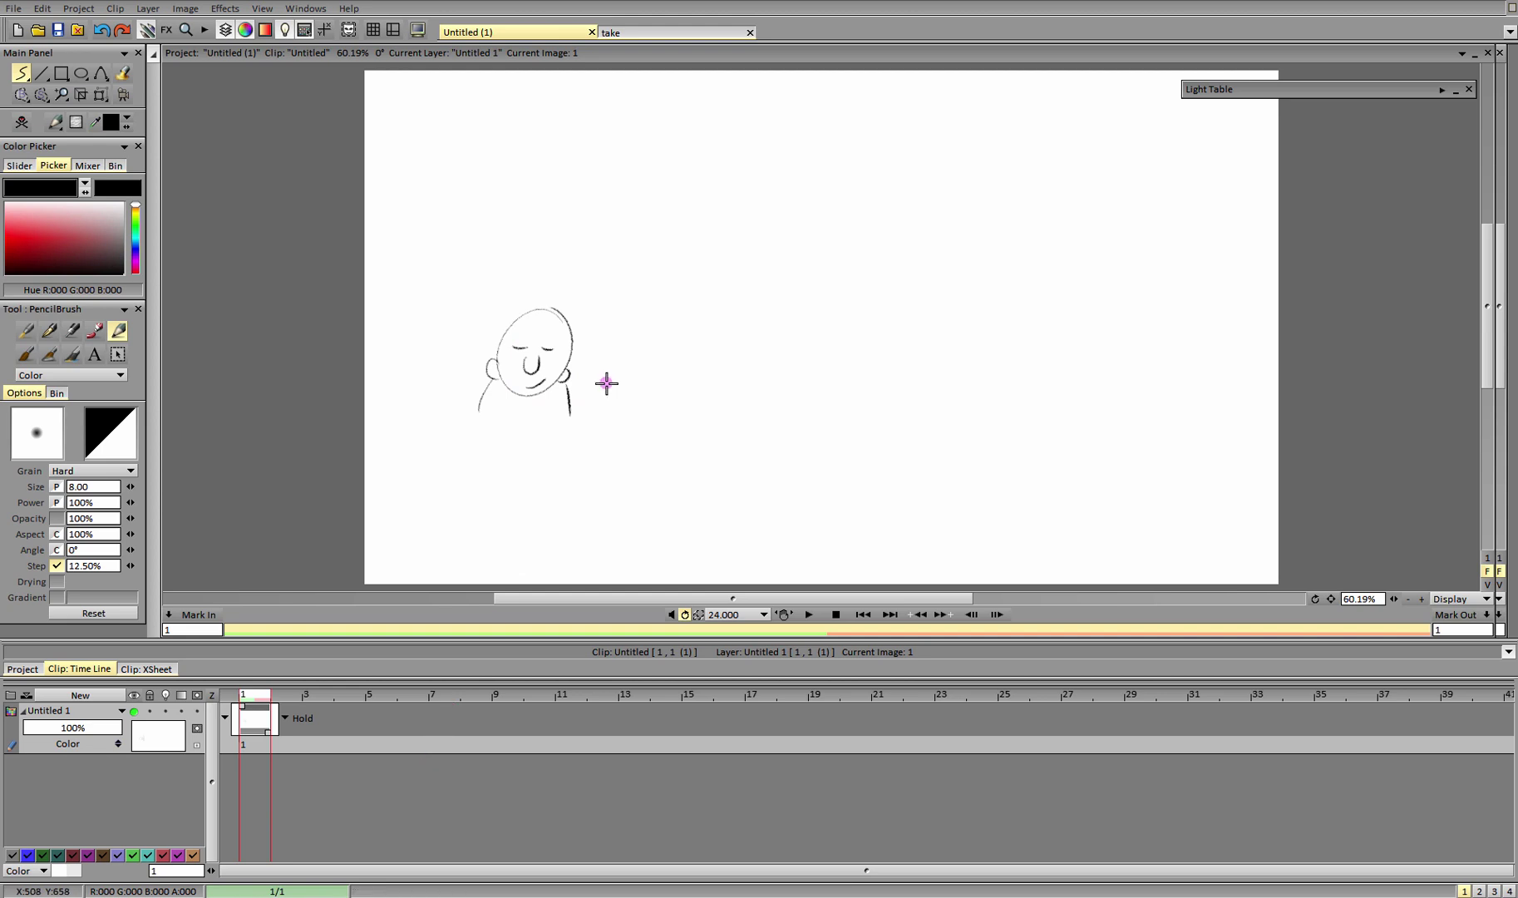
Sketch a vertically stretched, surprised head with wide eyes, open mouth and long neck, beside and above the calm head.
mouse_move(695, 265)
mouse_down()
mouse_move(751, 281)
mouse_move(683, 332)
mouse_up()
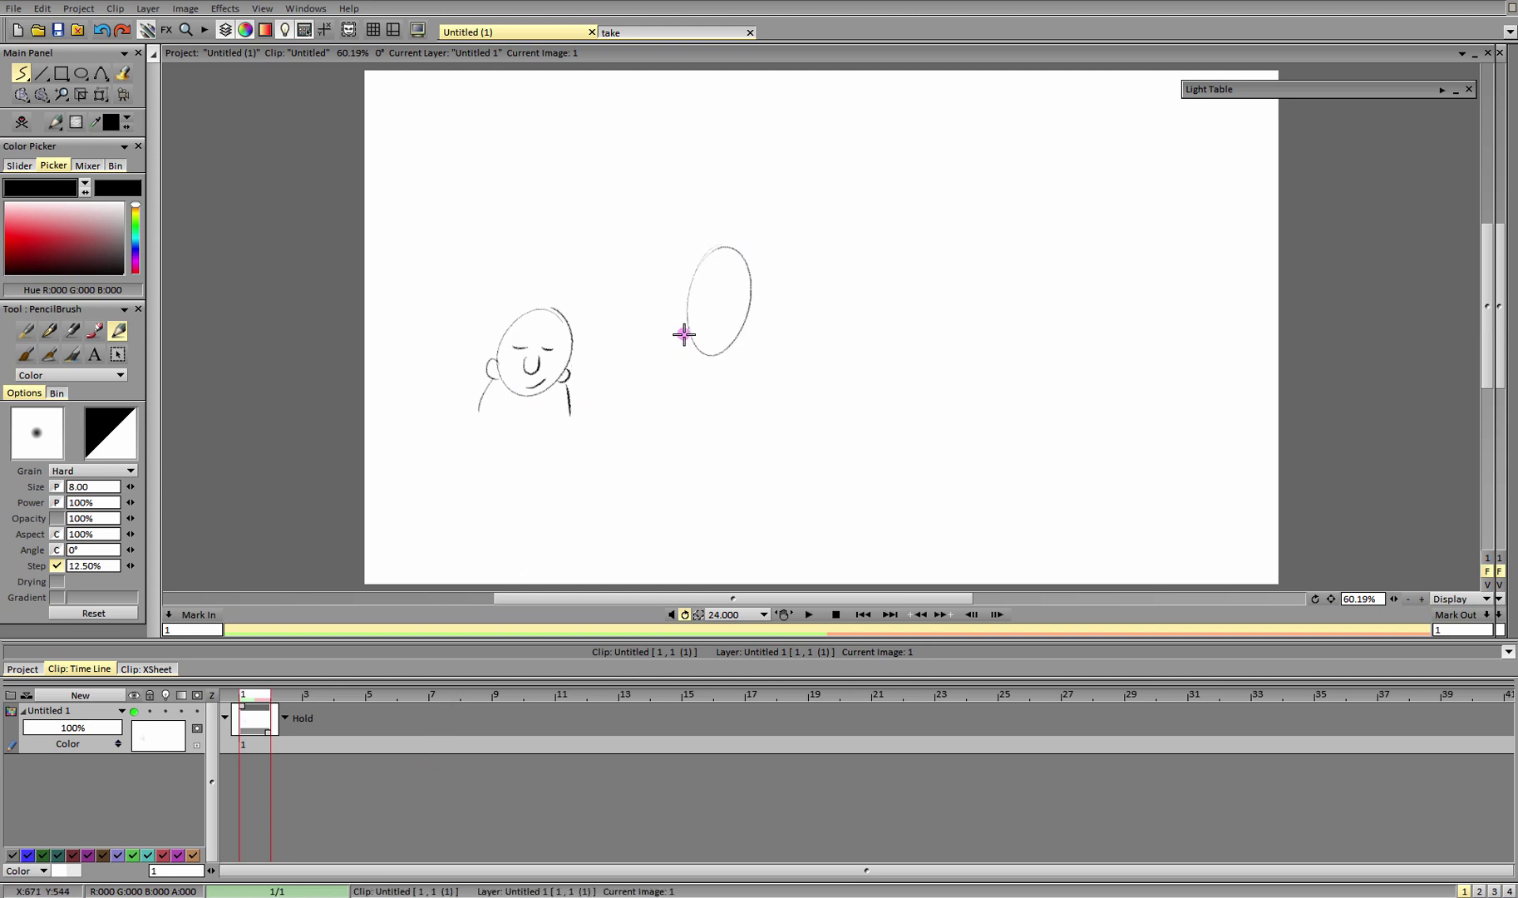
mouse_move(712, 276)
mouse_down()
mouse_move(732, 303)
mouse_move(715, 314)
mouse_move(721, 345)
mouse_move(744, 317)
mouse_move(716, 258)
mouse_up()
key(ctrl+z)
key(ctrl+z)
drag(739, 268, 731, 256)
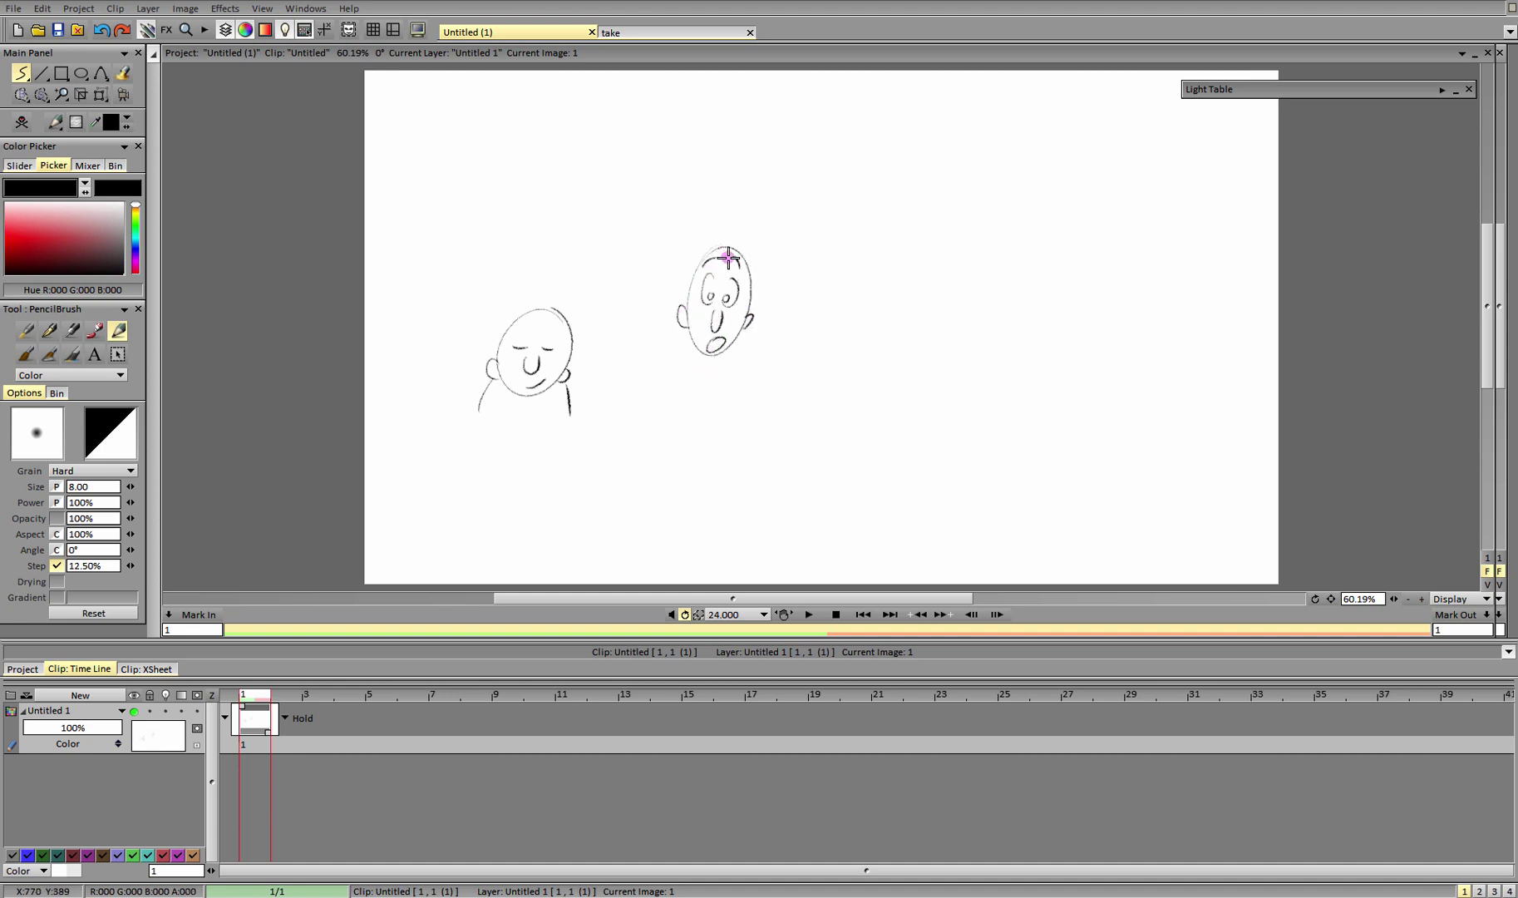
drag(689, 341, 672, 411)
drag(739, 345, 738, 418)
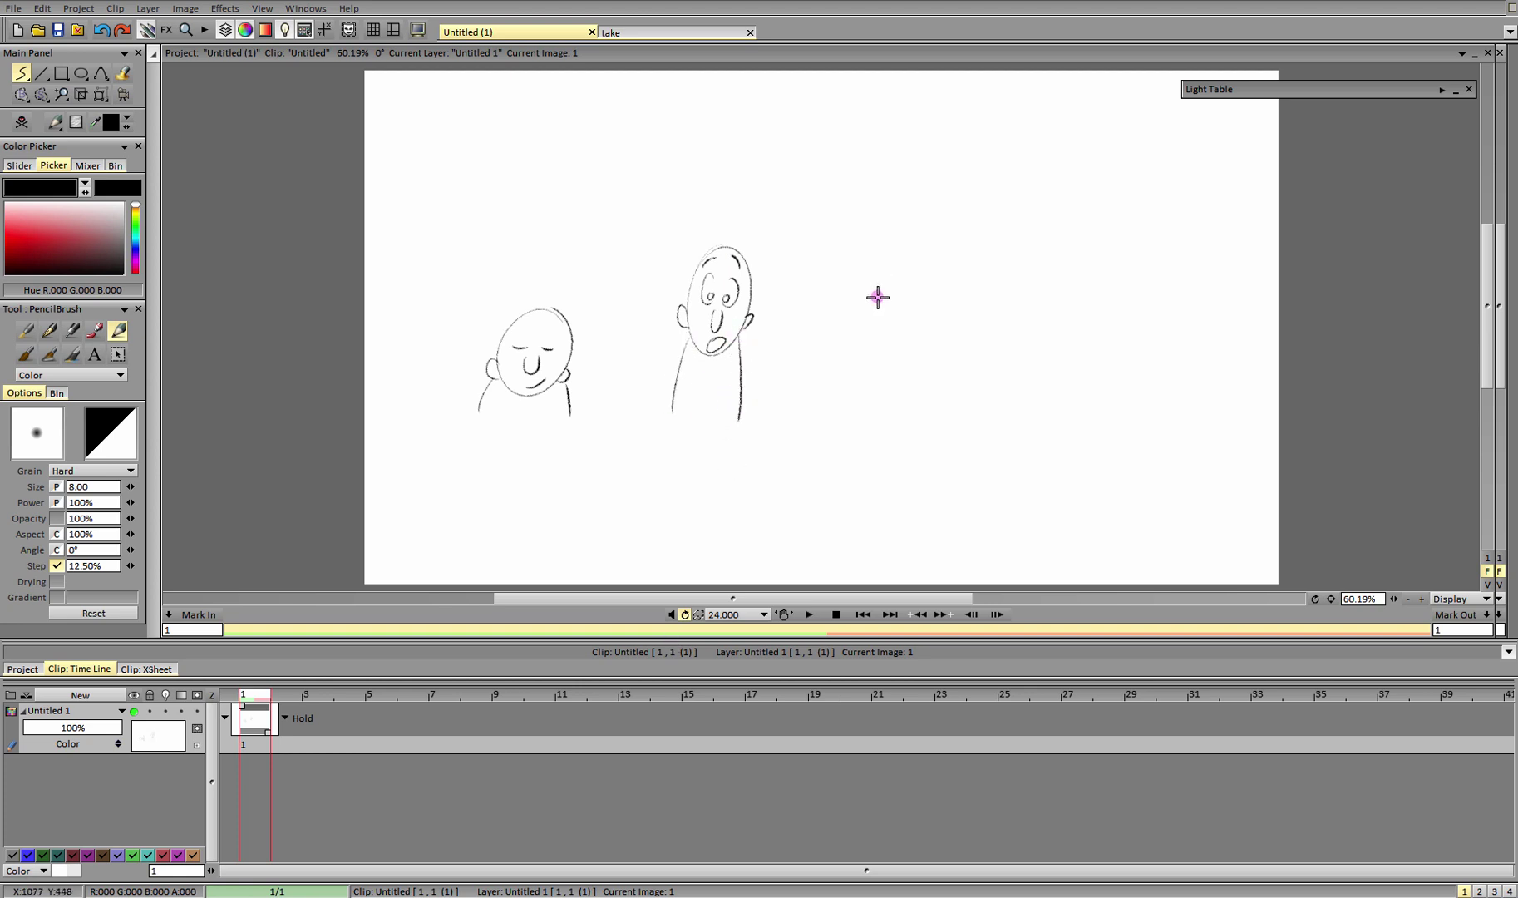
Sketch a third, tilted surprised head with shoulders beside the stretched one, and write ACENTO above the stretched head.
mouse_move(897, 305)
mouse_down()
mouse_move(858, 323)
mouse_move(926, 352)
mouse_move(858, 358)
mouse_move(918, 365)
mouse_move(872, 332)
mouse_move(876, 317)
mouse_move(873, 337)
mouse_move(899, 341)
mouse_move(902, 322)
mouse_move(865, 391)
mouse_move(888, 383)
mouse_move(872, 384)
mouse_move(921, 320)
mouse_up()
key(ctrl+z)
key(ctrl+z)
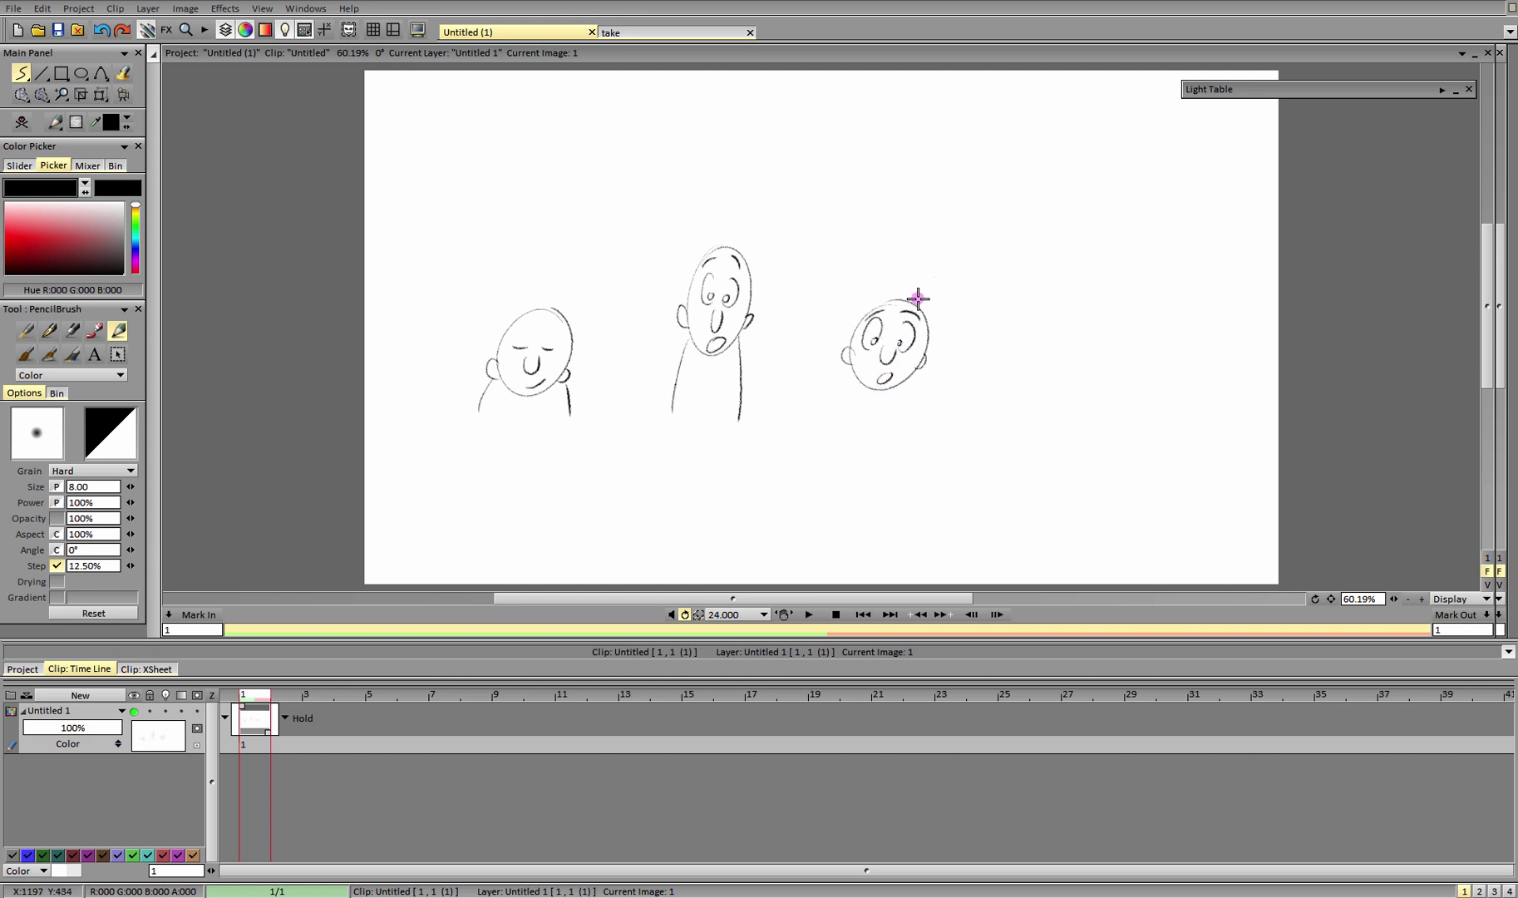
mouse_move(832, 411)
mouse_down()
mouse_move(850, 359)
mouse_move(923, 413)
mouse_up()
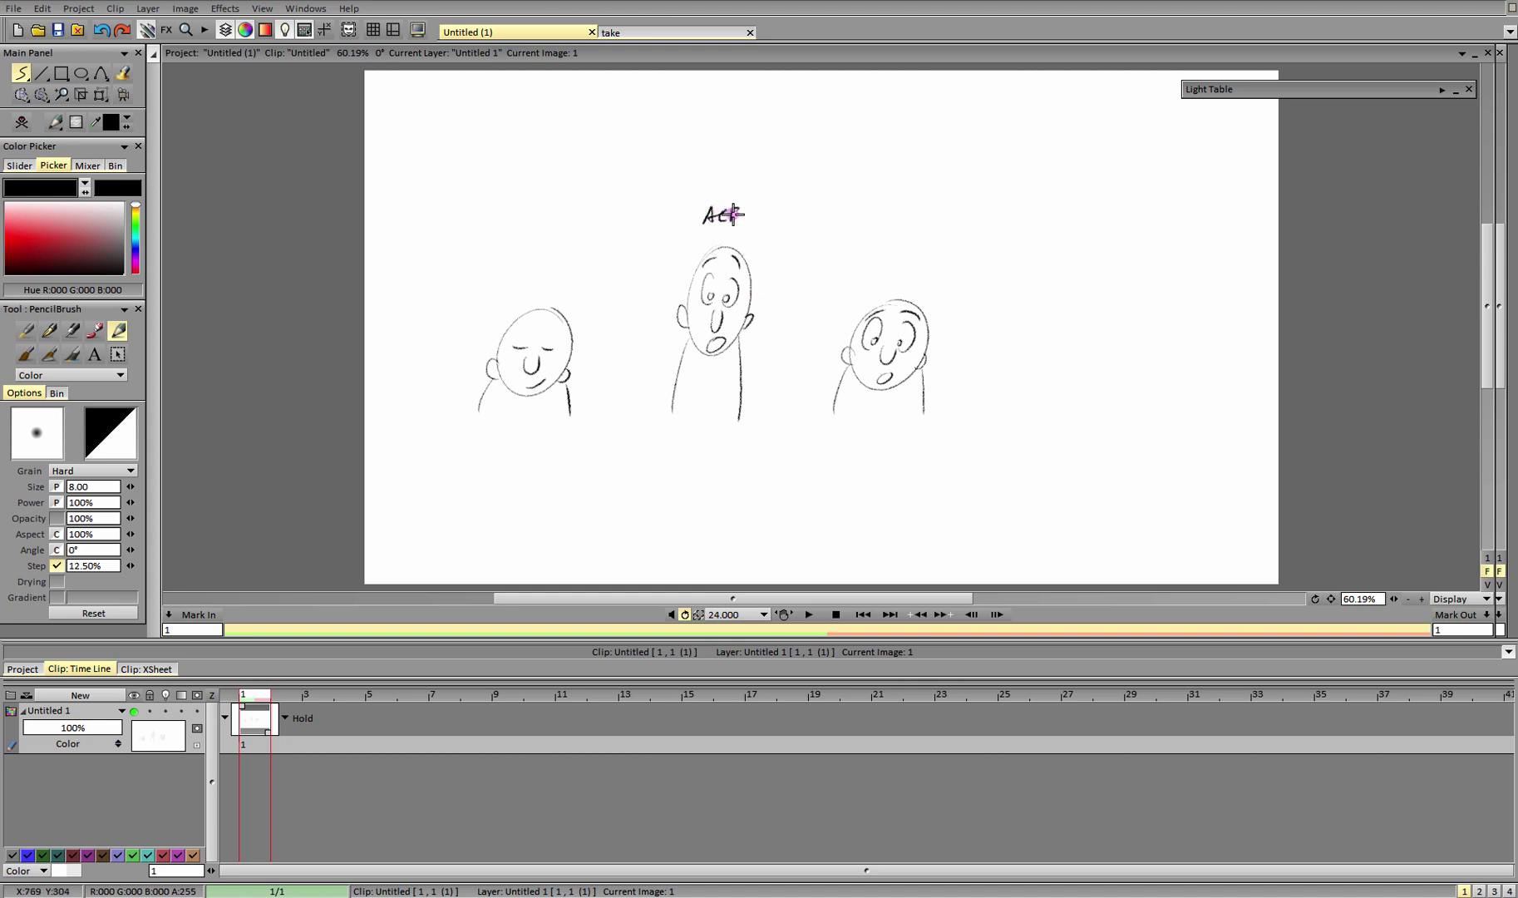
drag(733, 214, 775, 215)
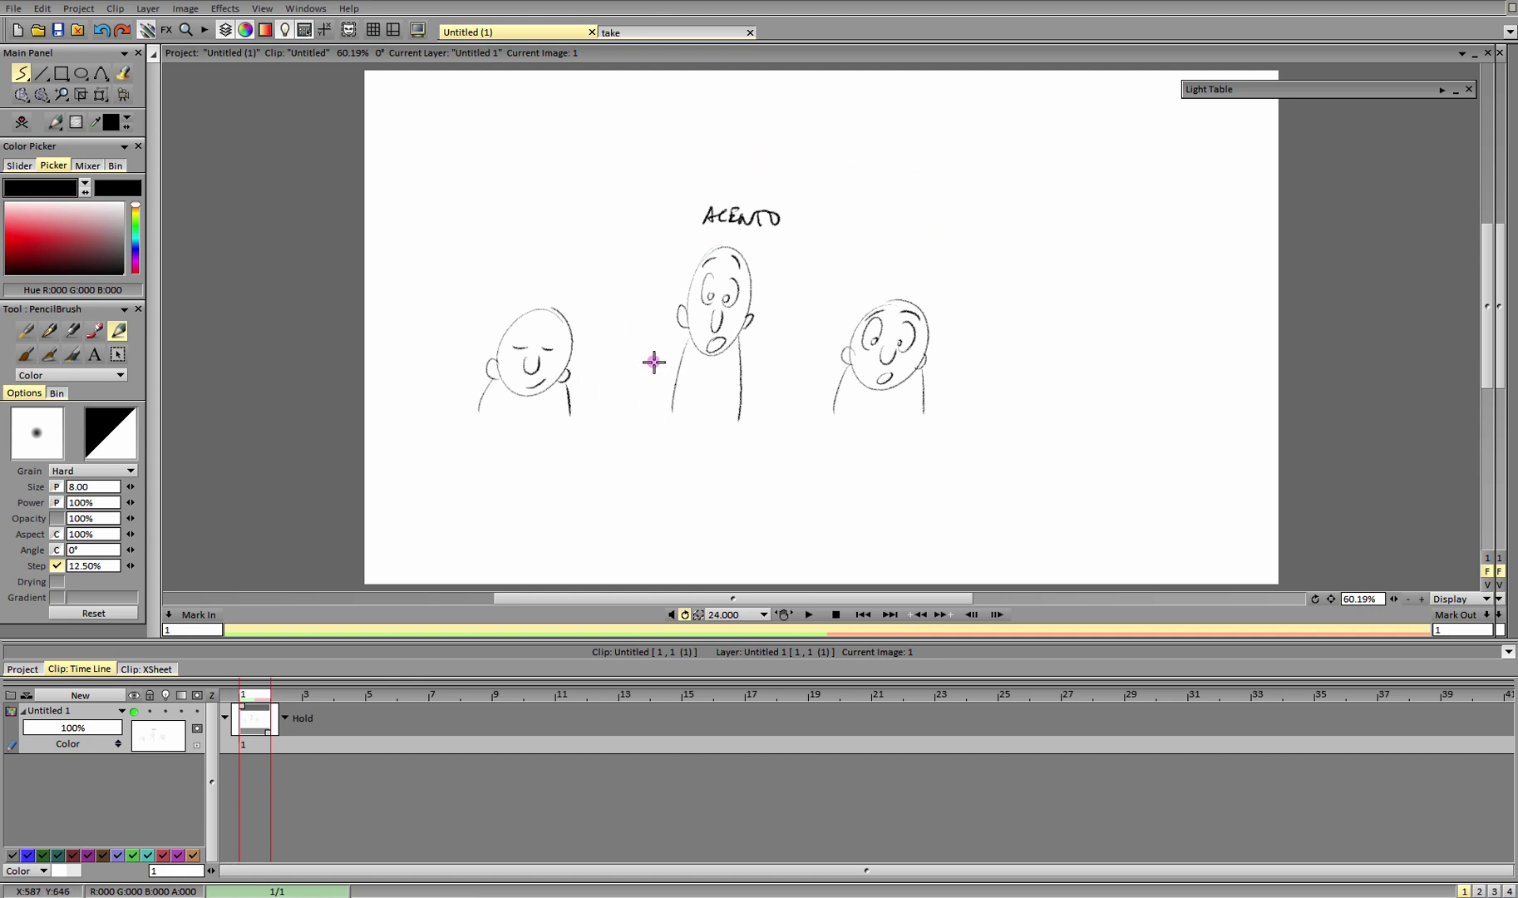
Lasso the two surprised heads with the ACENTO label and shift them horizontally by 265, leaving a gap after the calm head.
click(42, 94)
mouse_move(743, 164)
mouse_down()
mouse_move(627, 288)
mouse_move(989, 392)
mouse_move(669, 170)
mouse_up()
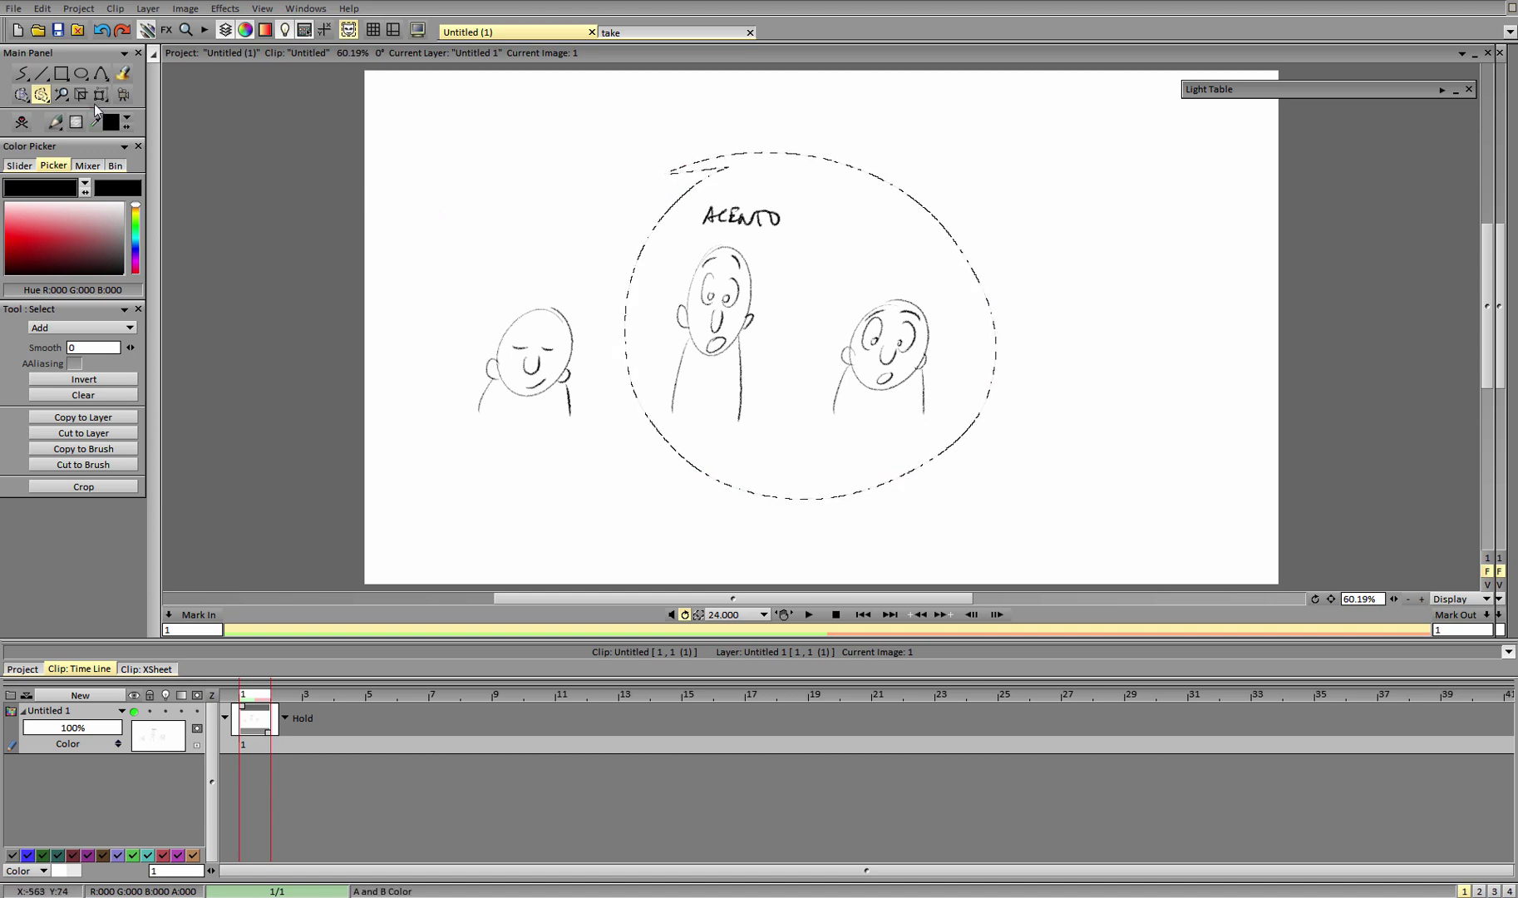
click(100, 94)
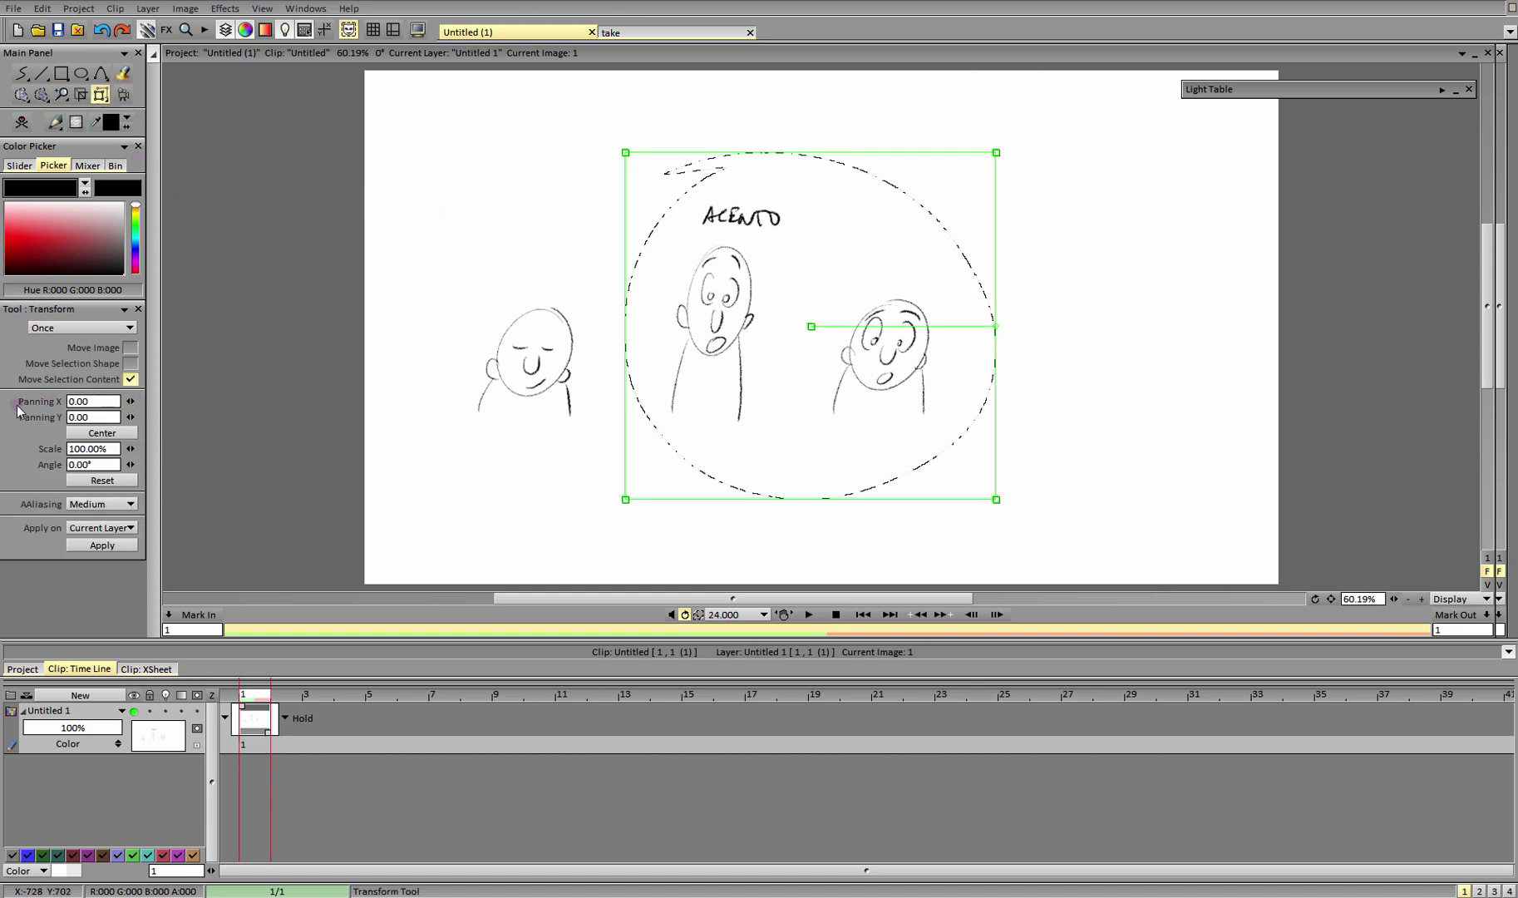
drag(130, 402, 546, 430)
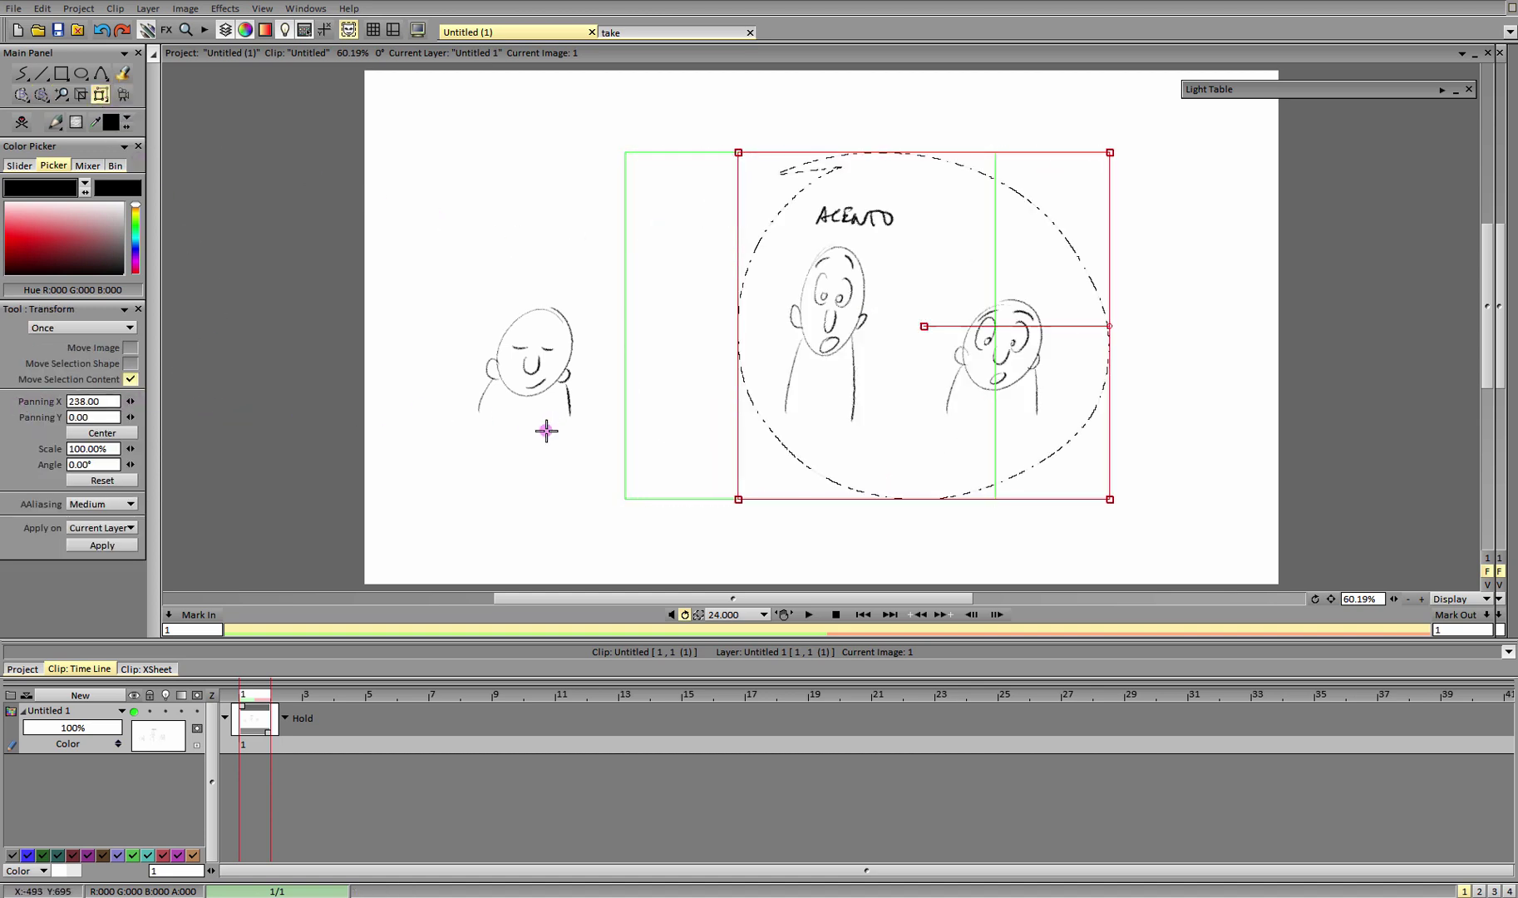
drag(131, 401, 179, 406)
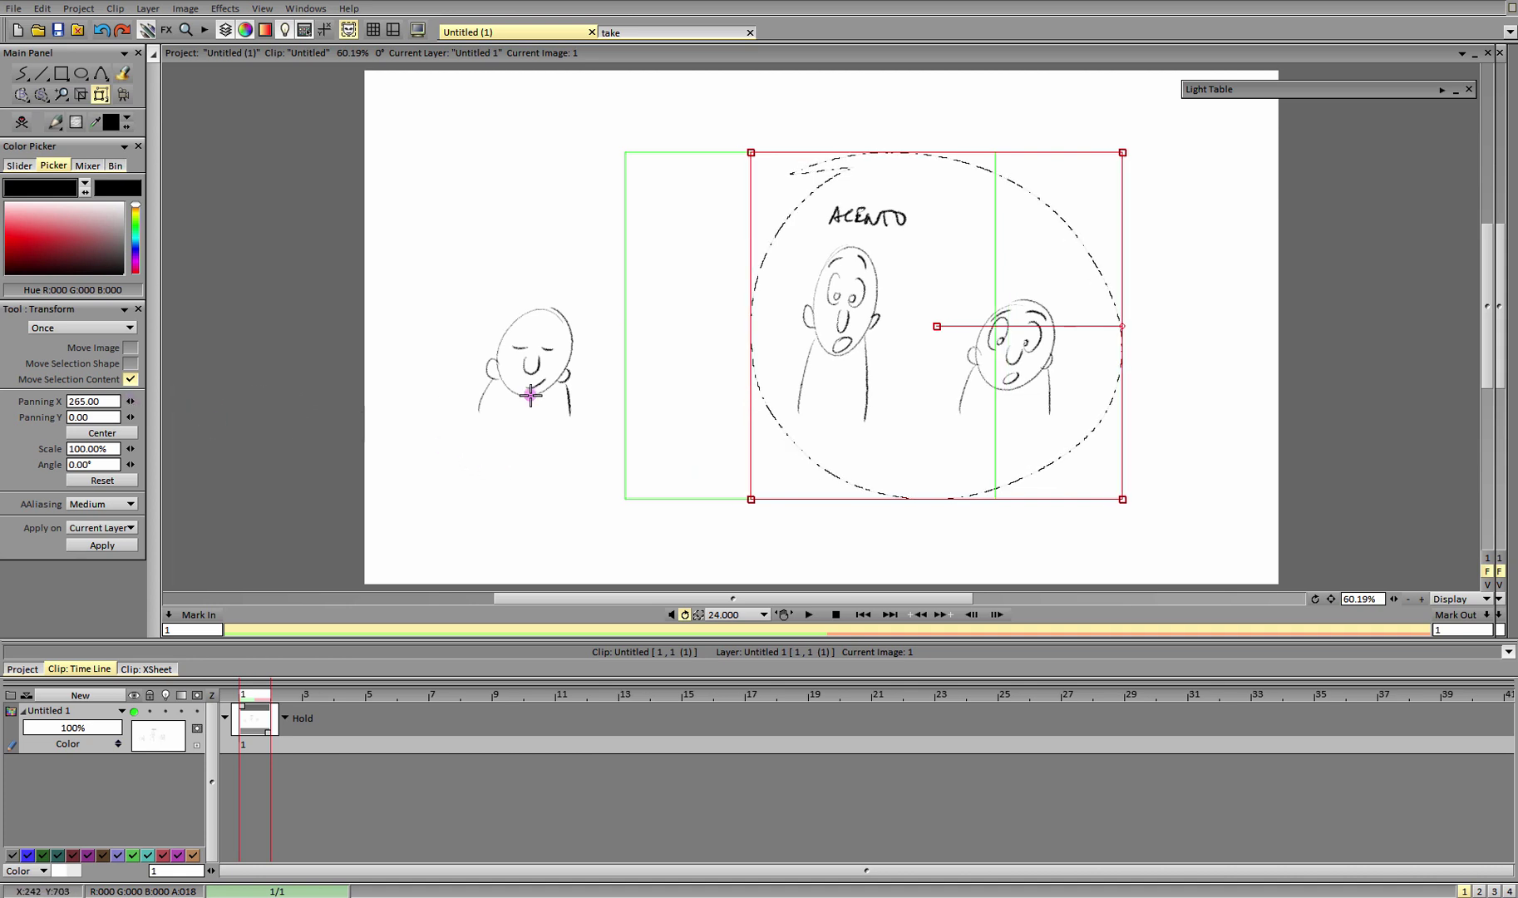
click(102, 545)
Add eyebrows to the calm head, and draw an up arrow above ACENTO and a down arrow with the word TAKE below the gap.
click(21, 74)
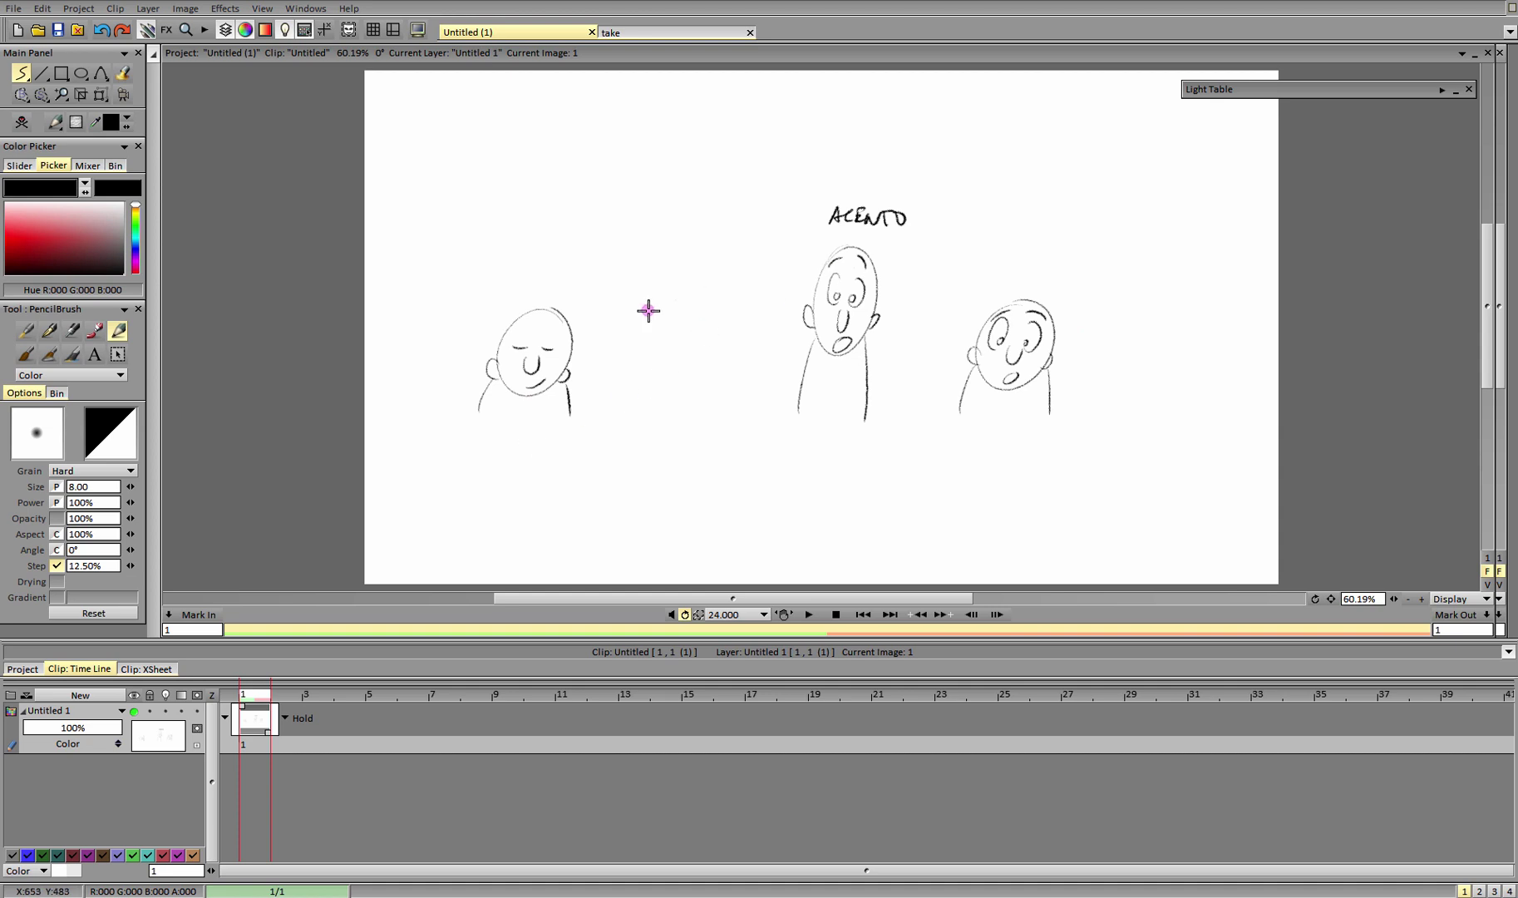
drag(512, 332, 526, 334)
drag(539, 334, 554, 337)
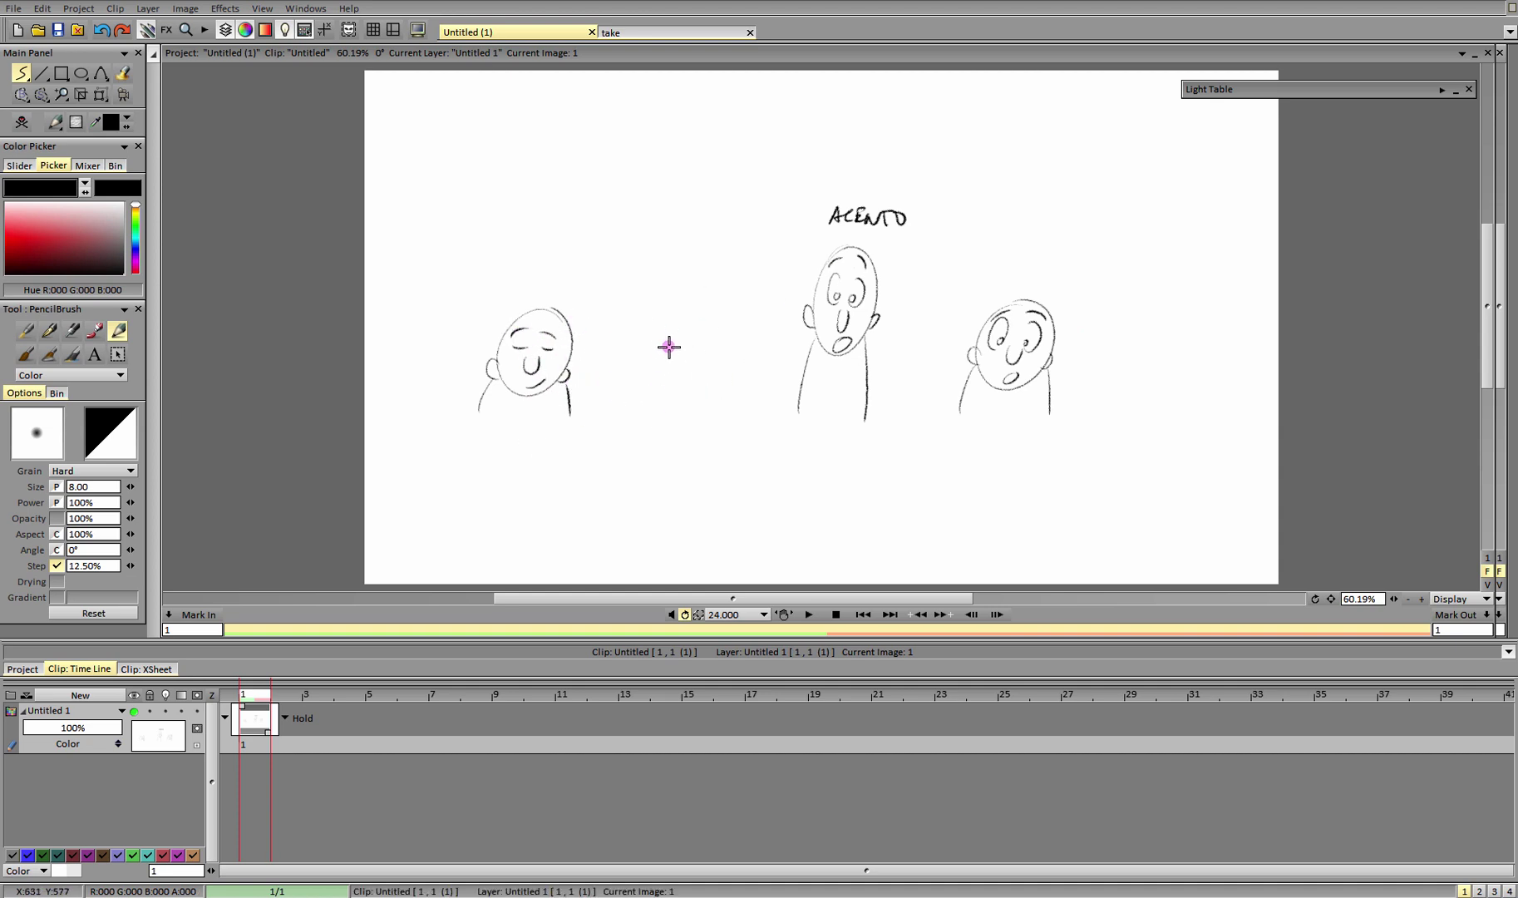
mouse_move(886, 195)
mouse_down()
mouse_move(886, 166)
mouse_move(894, 176)
mouse_up()
mouse_move(728, 476)
mouse_down()
mouse_move(715, 567)
mouse_move(743, 567)
mouse_up()
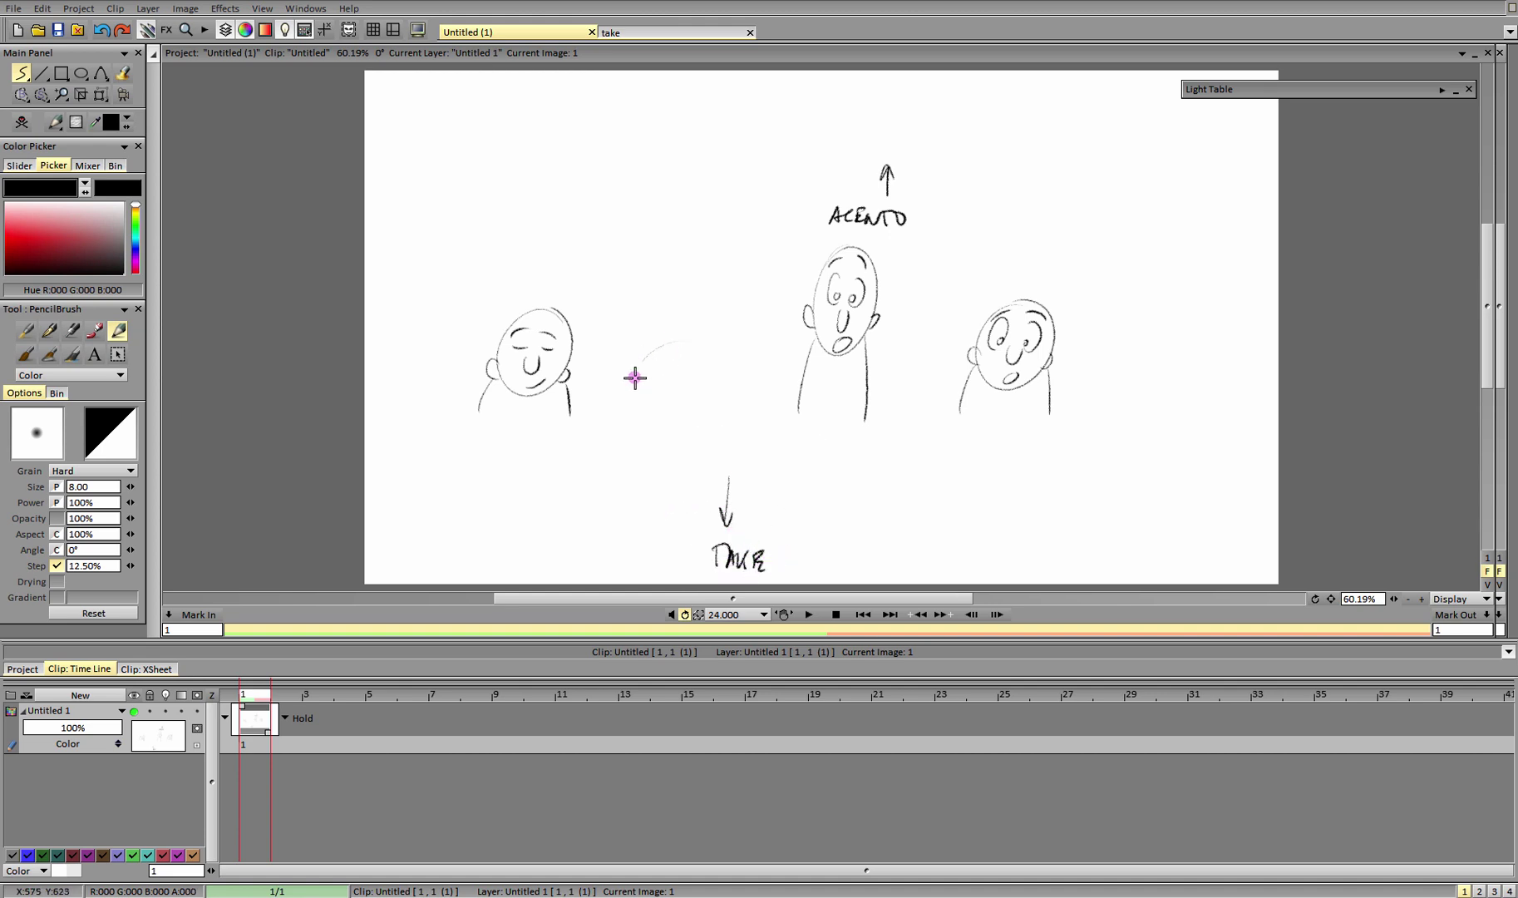
Sketch a squashed head with squinting eyes, ears and hunched shoulders in the gap between the calm and stretched heads.
drag(648, 404, 689, 350)
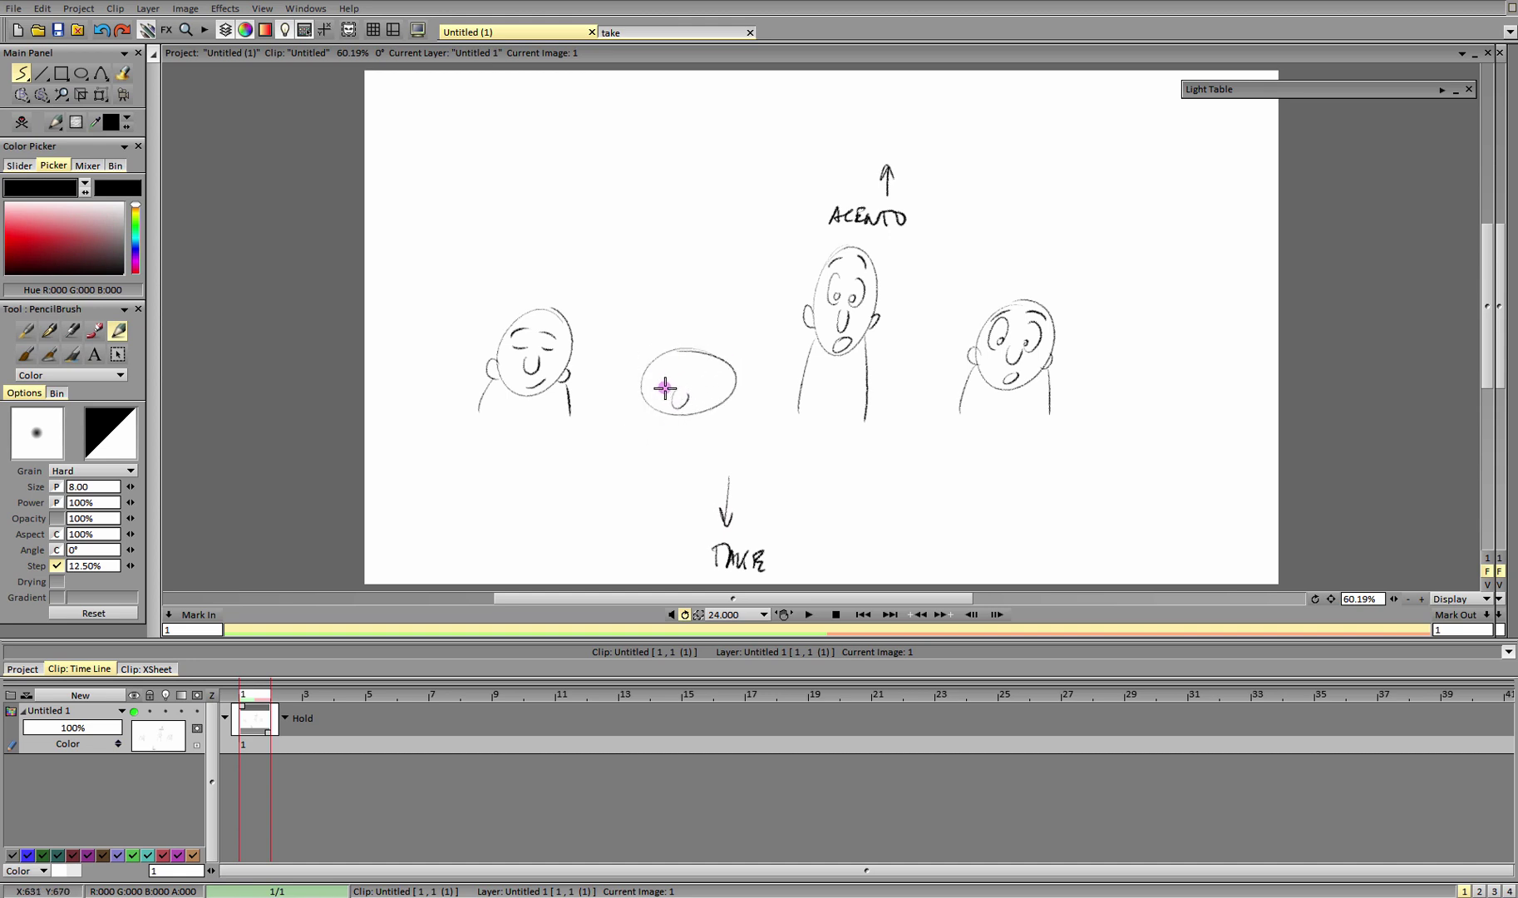
mouse_move(669, 386)
mouse_down()
mouse_move(699, 371)
mouse_move(669, 383)
mouse_move(676, 423)
mouse_move(642, 392)
mouse_move(628, 405)
mouse_move(739, 394)
mouse_up()
drag(639, 383, 616, 419)
drag(745, 391, 762, 420)
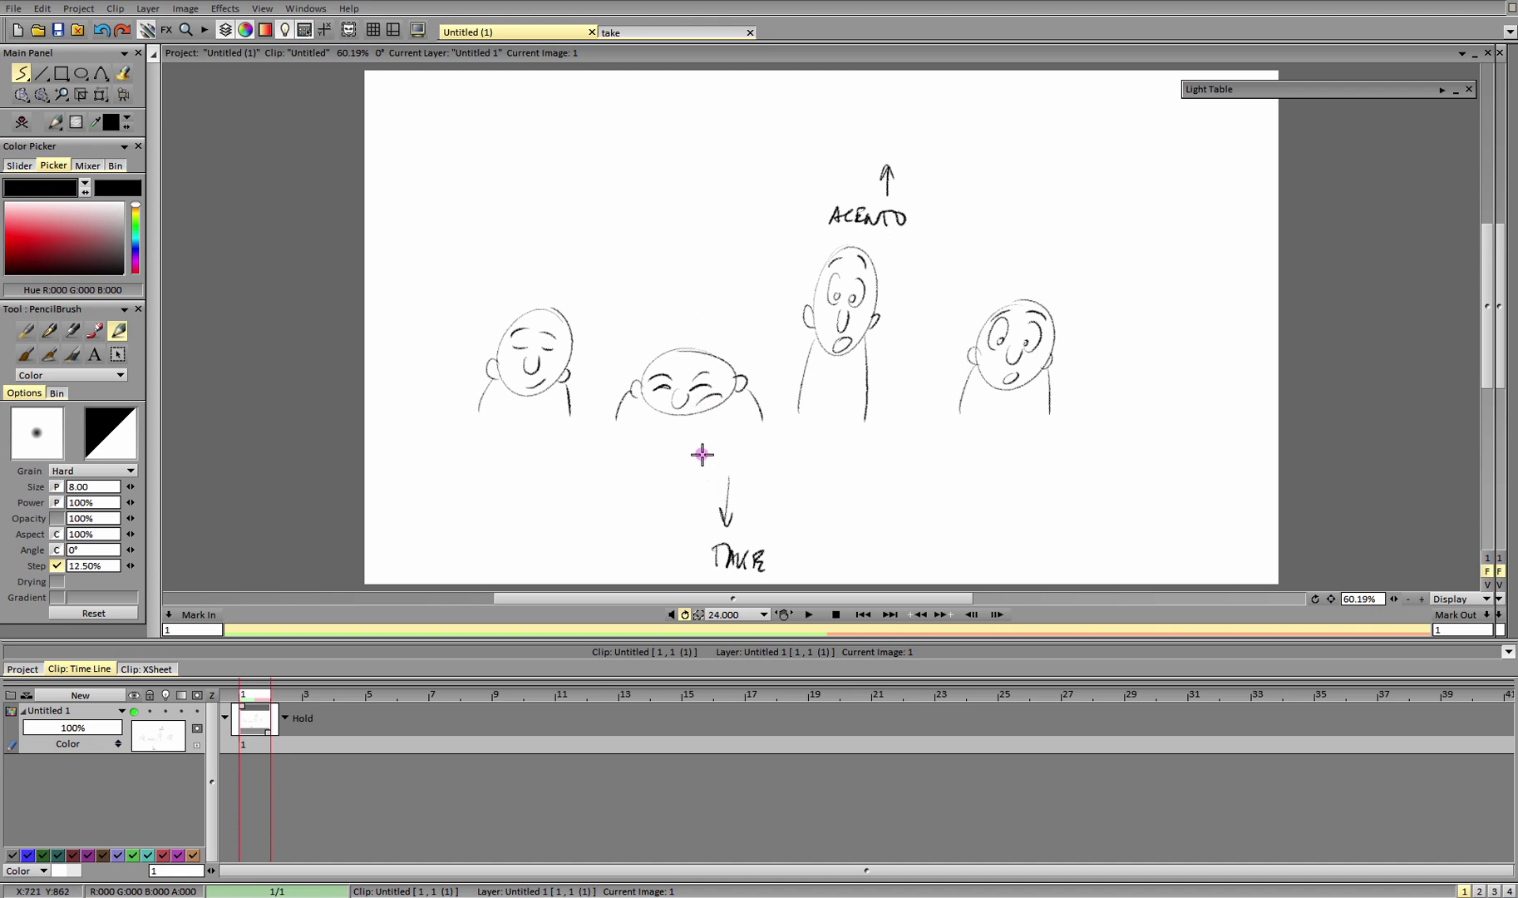
Label the squashed head ANTICIPACIÓN and draw an oval around each of the anticipation and accent poses.
drag(636, 332, 647, 335)
drag(650, 335, 677, 319)
drag(670, 321, 670, 336)
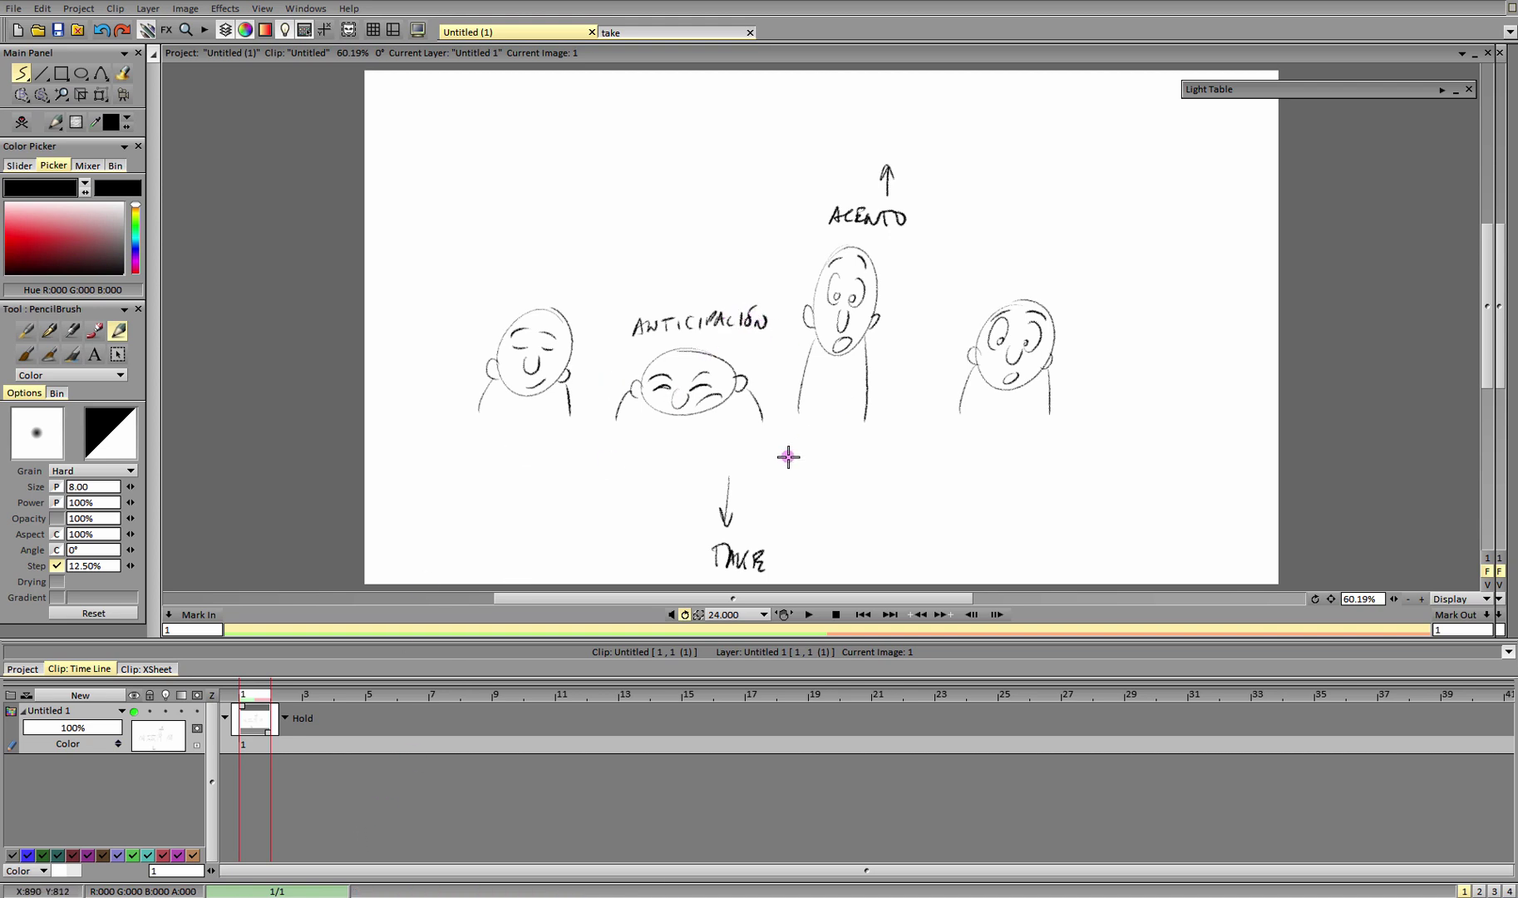
drag(702, 275, 769, 295)
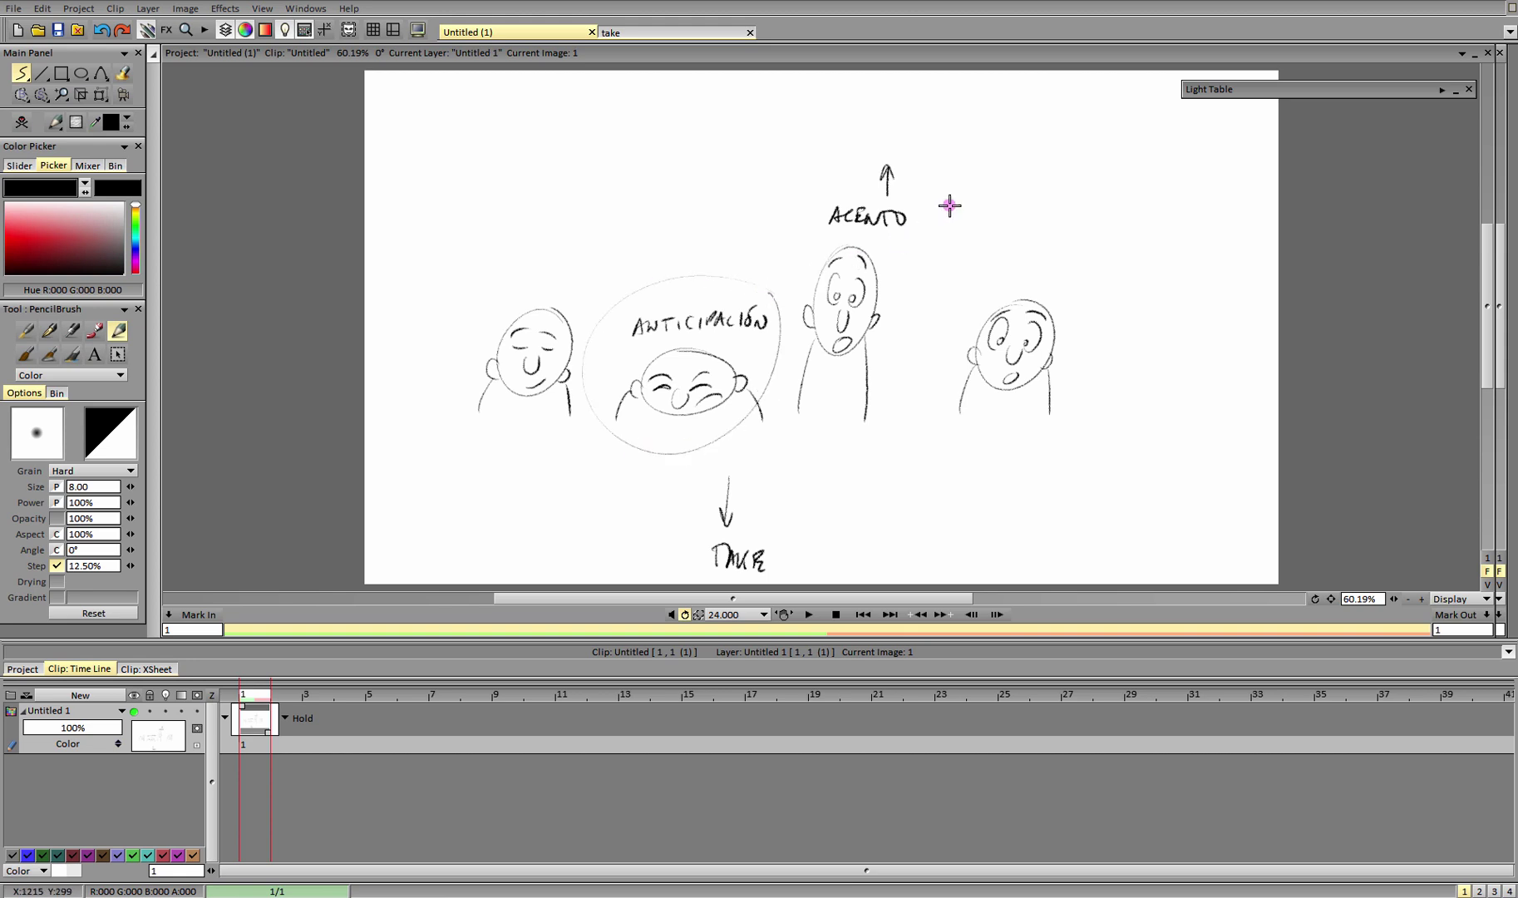
mouse_move(923, 146)
mouse_down()
mouse_move(867, 423)
mouse_move(919, 153)
mouse_up()
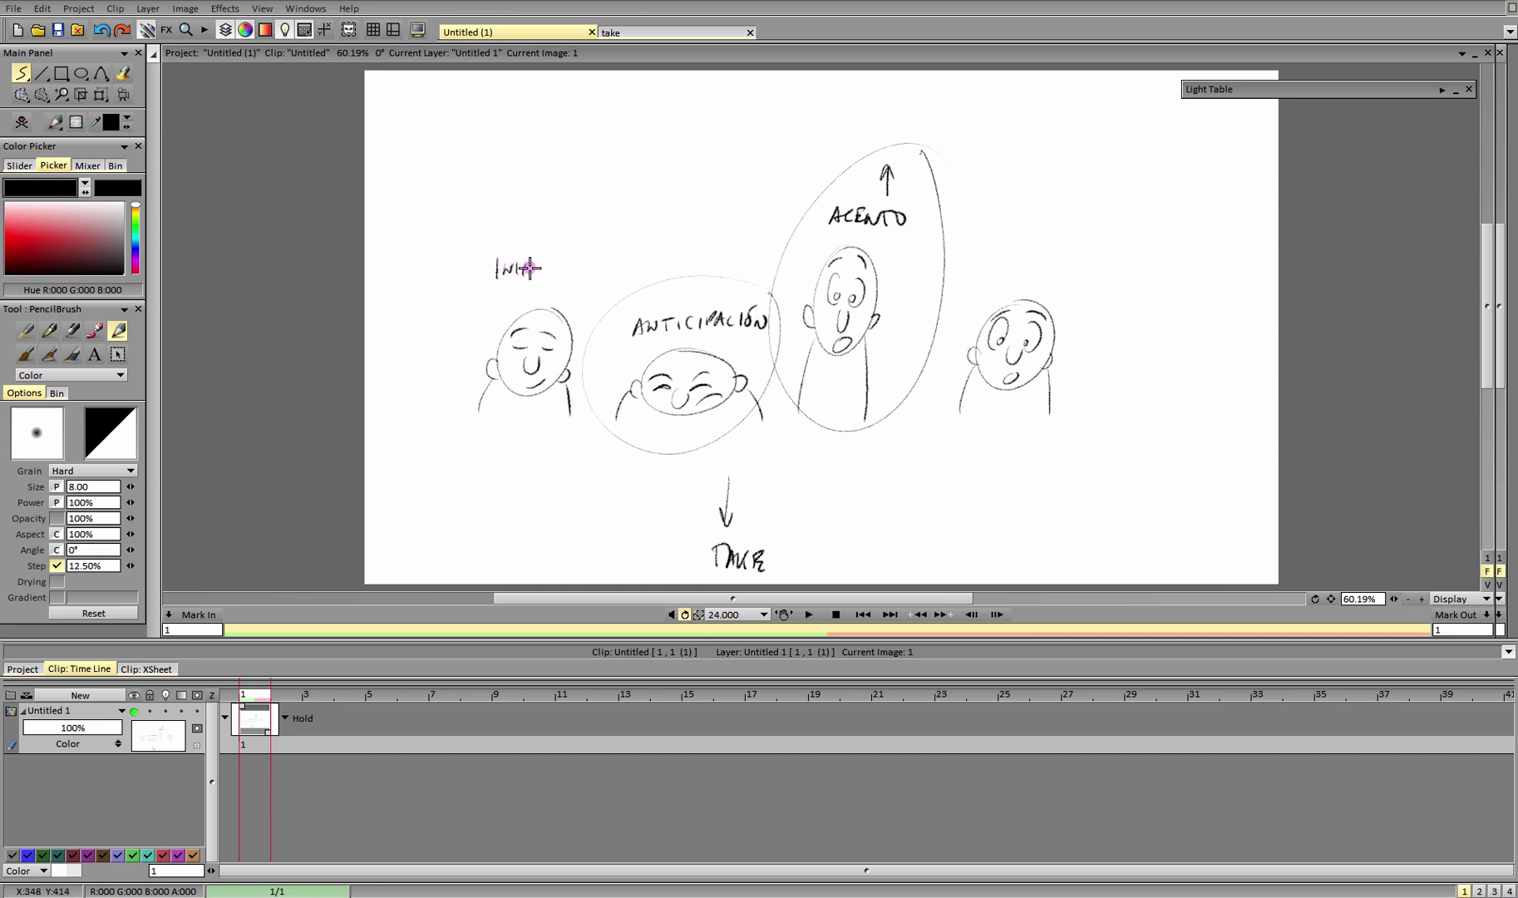
Write INICIAL above the calm head and FINAL above the last surprised head.
drag(532, 262, 538, 277)
drag(543, 278, 551, 277)
drag(554, 263, 559, 278)
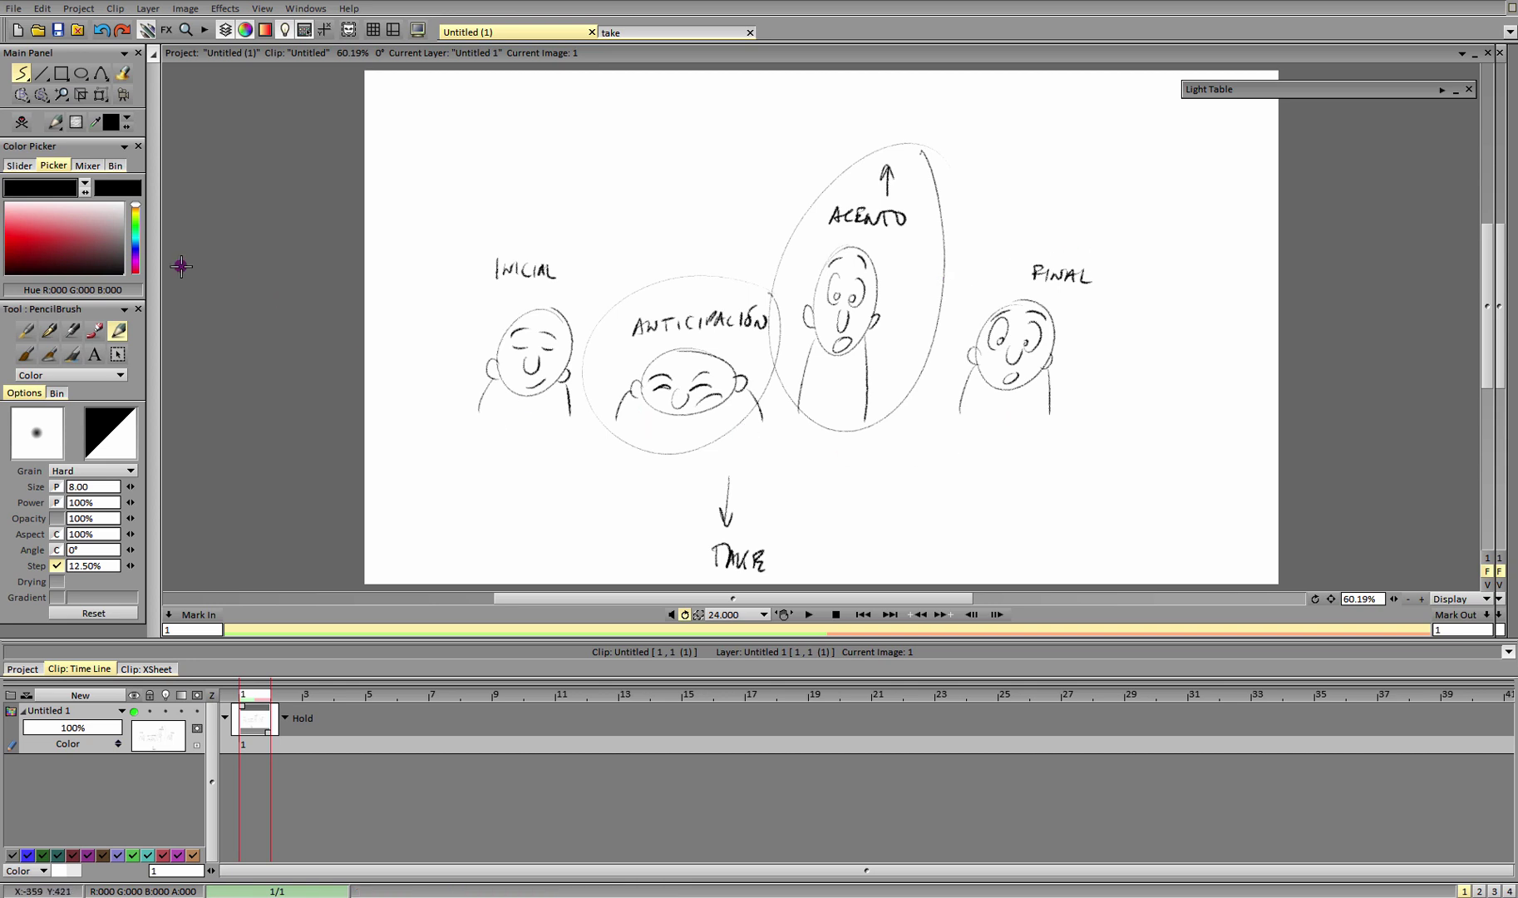
Switch to red (245, 37, 37), draw a horizontal line at the squashed head's top and retrace the up and down arrows.
click(15, 234)
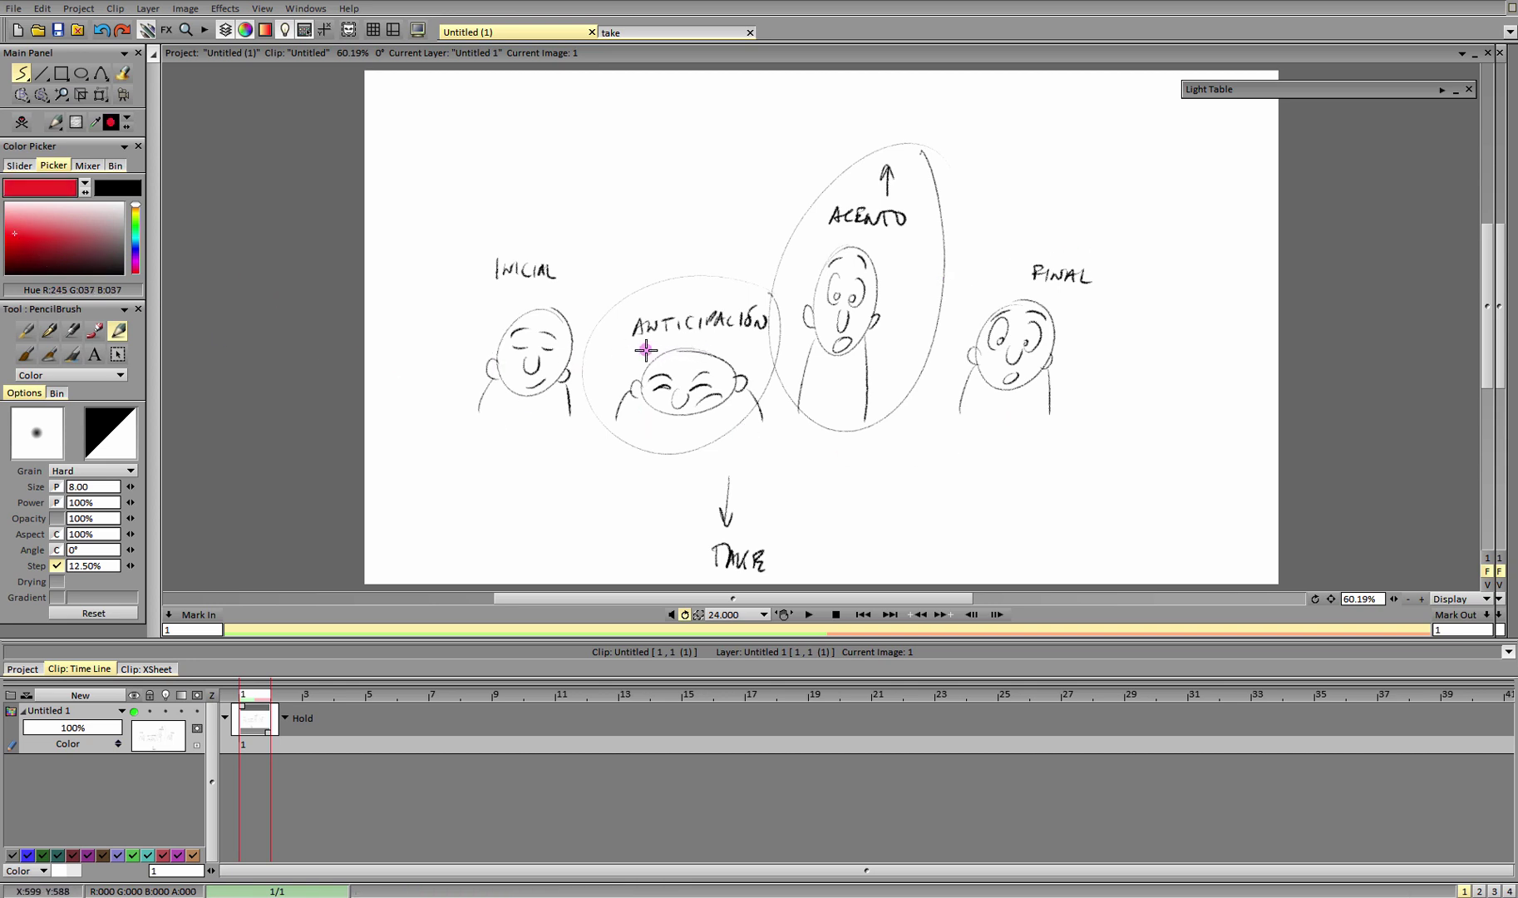
drag(639, 350, 883, 355)
key(ctrl+z)
drag(642, 346, 888, 343)
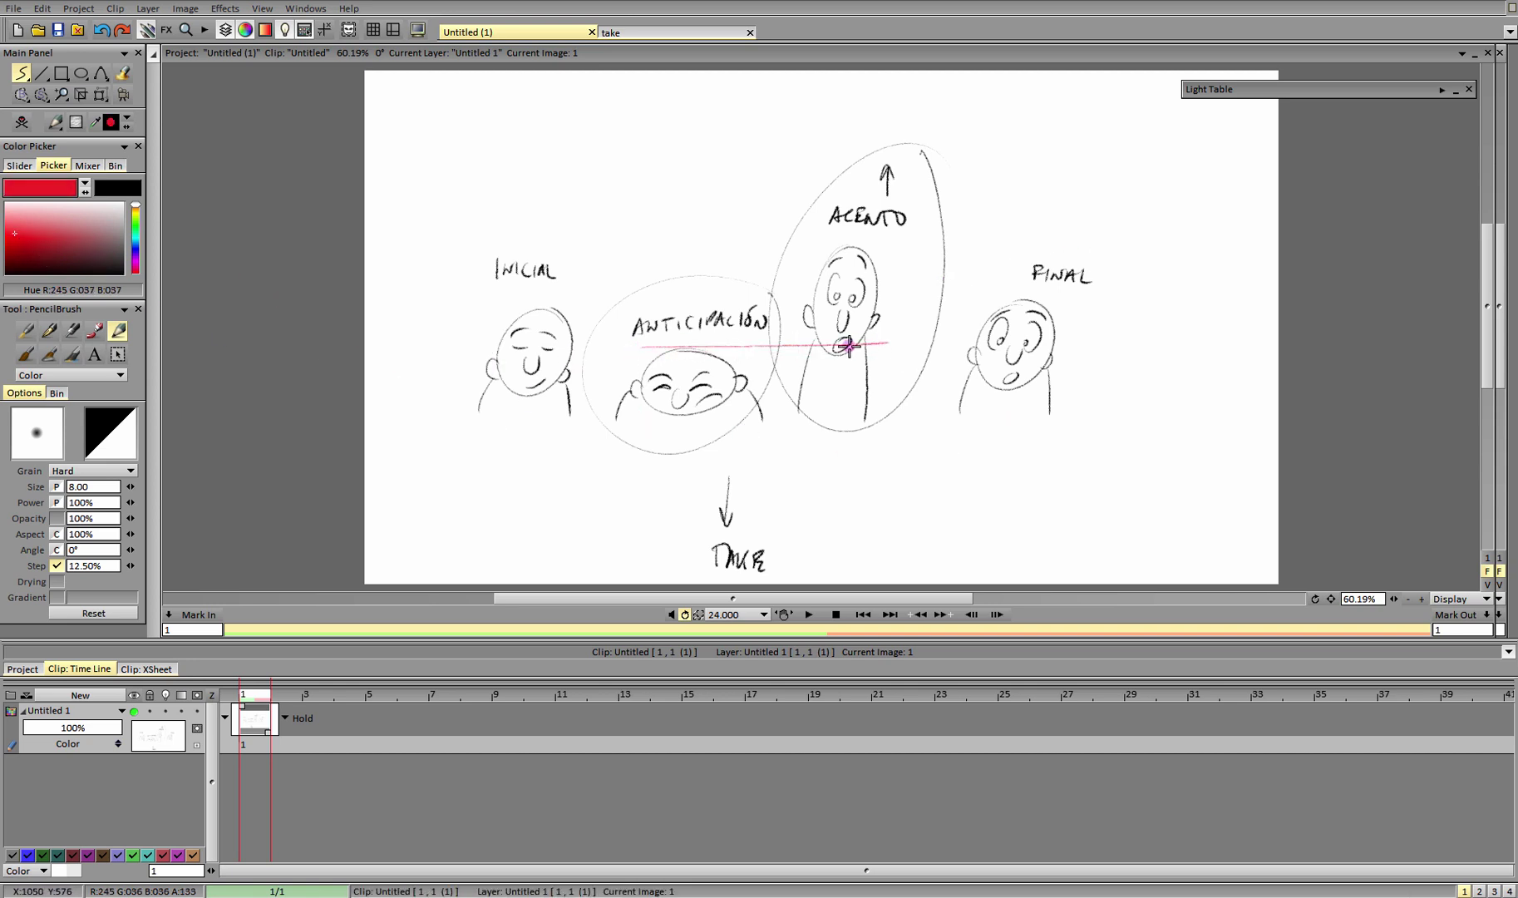
mouse_move(728, 477)
mouse_down()
mouse_move(726, 524)
mouse_move(734, 498)
mouse_up()
drag(882, 178, 891, 184)
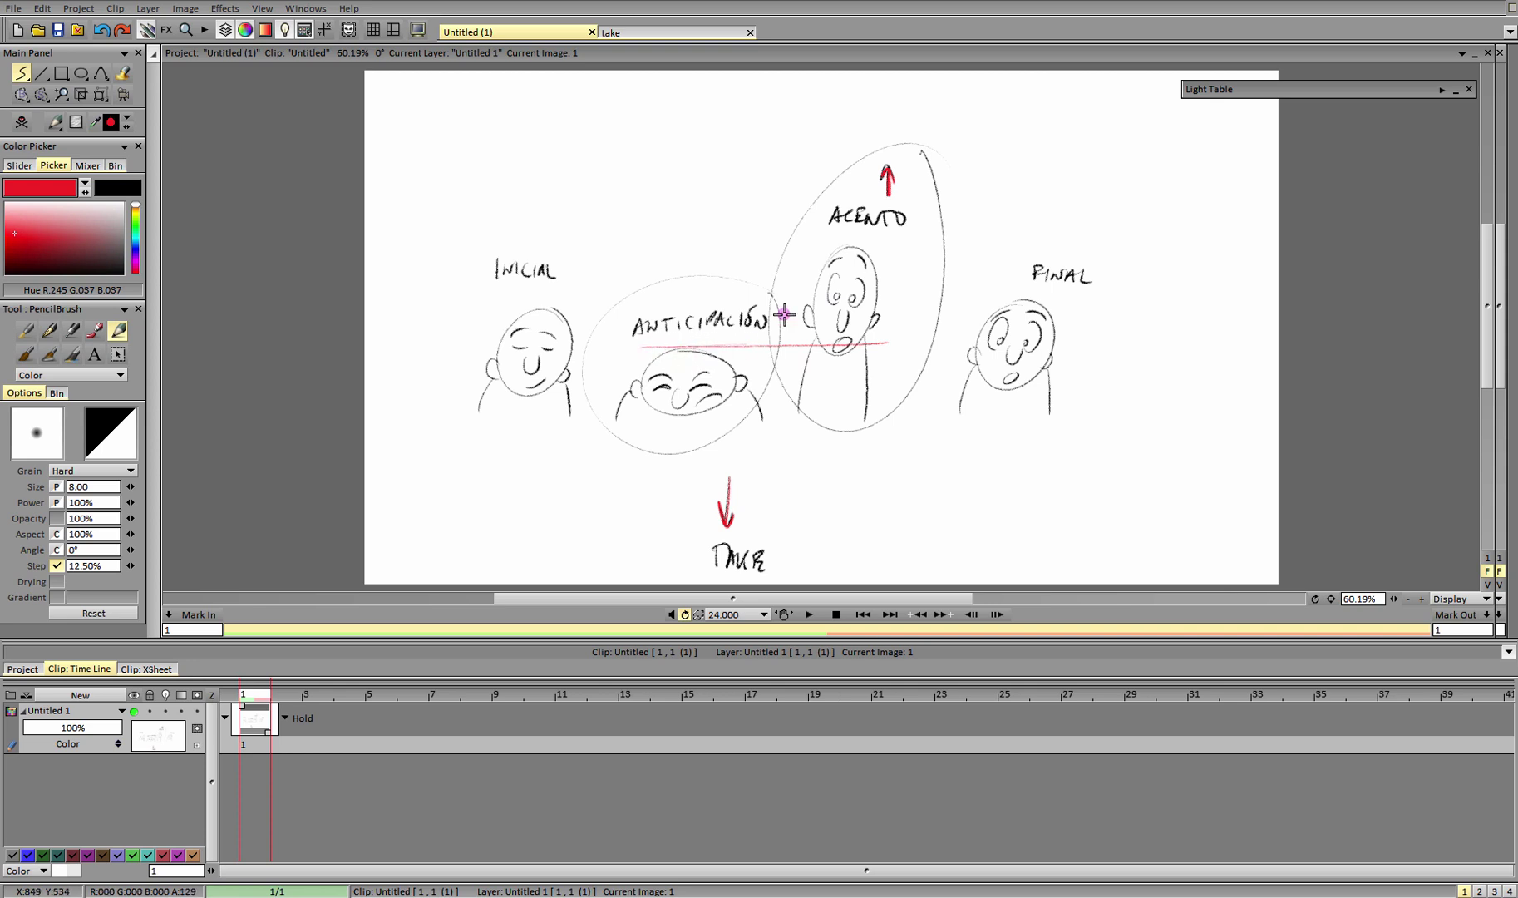
Draw red height lines at the tops of the stretched and calm heads, with braces marking each one's gap to the squashed head's line.
drag(784, 244, 951, 243)
key(ctrl+z)
drag(766, 251, 972, 246)
key(ctrl+z)
drag(760, 250, 763, 341)
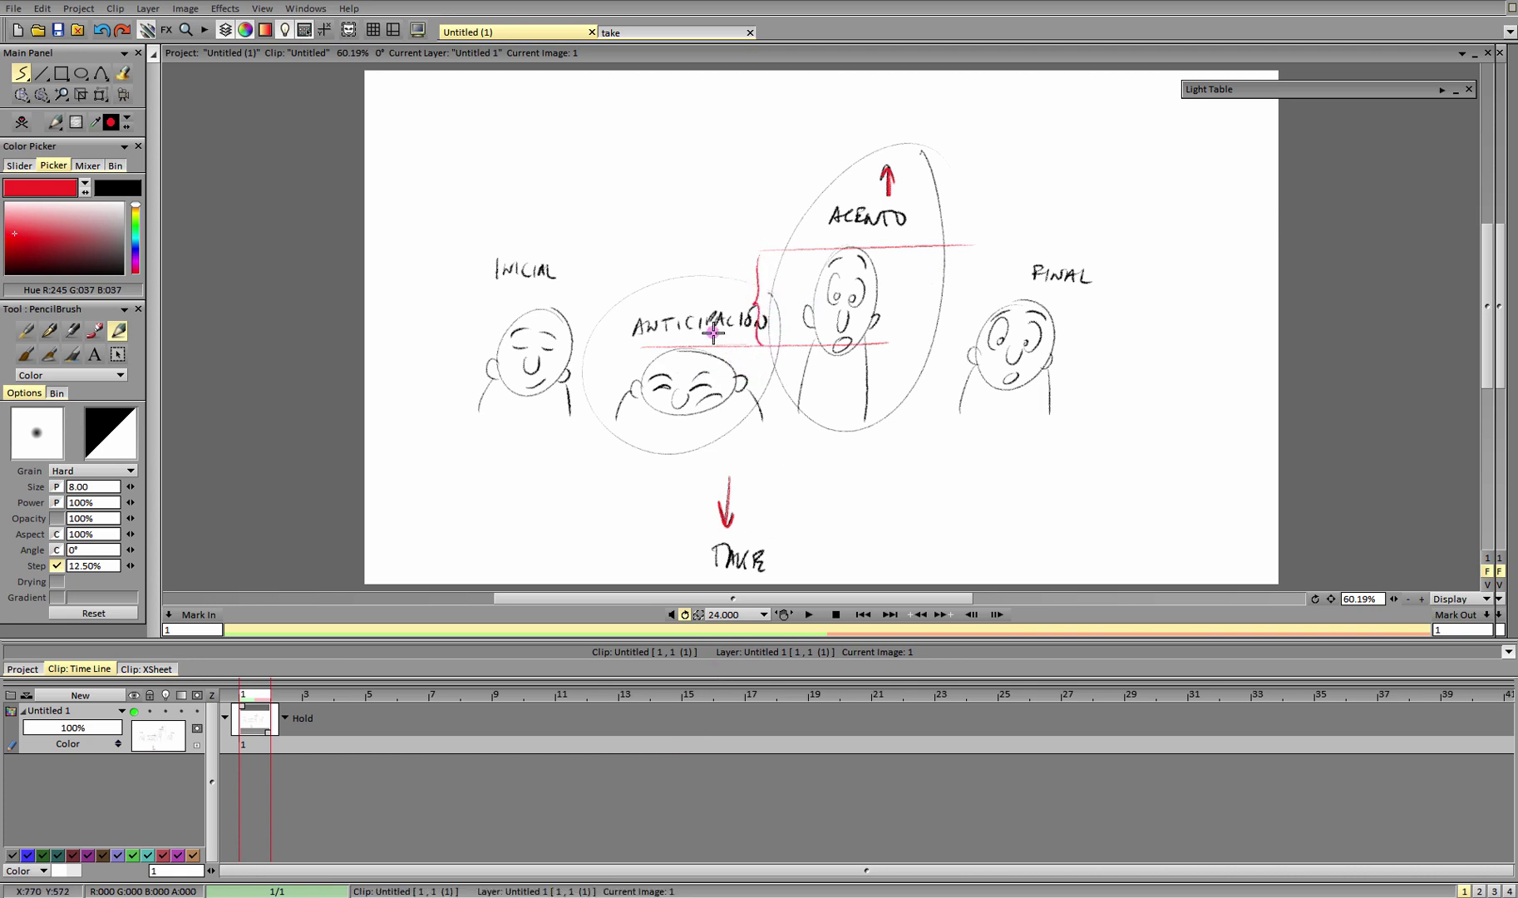
drag(499, 309, 660, 309)
drag(631, 308, 630, 338)
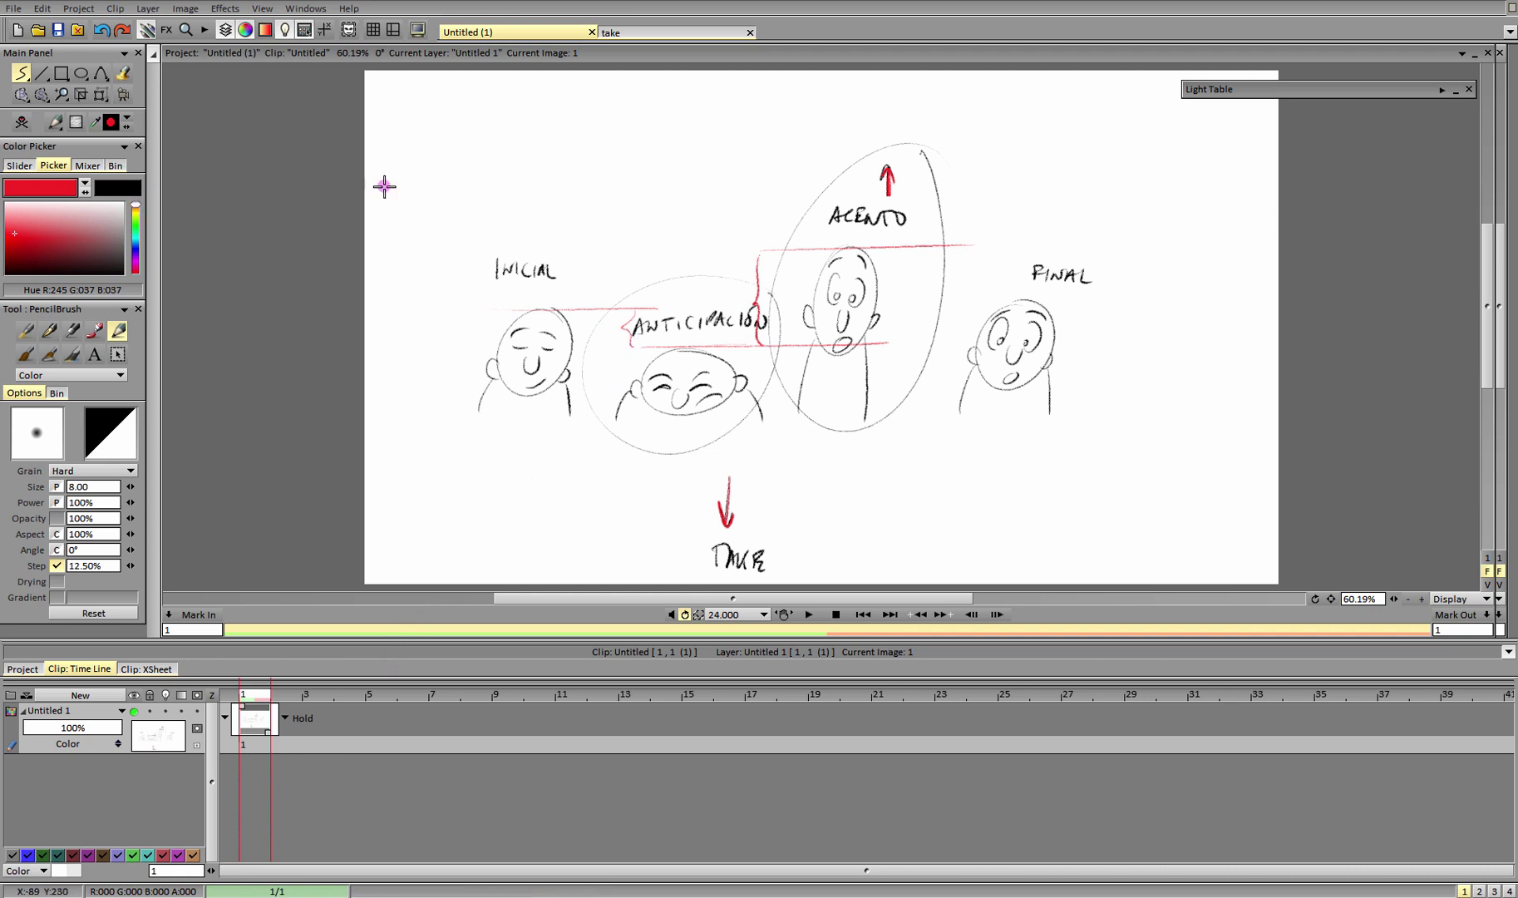
Switch to blue (37, 139, 245), retrace the facial features of the last three poses and overlay round heads on the anticipation and accent poses.
drag(135, 205, 136, 243)
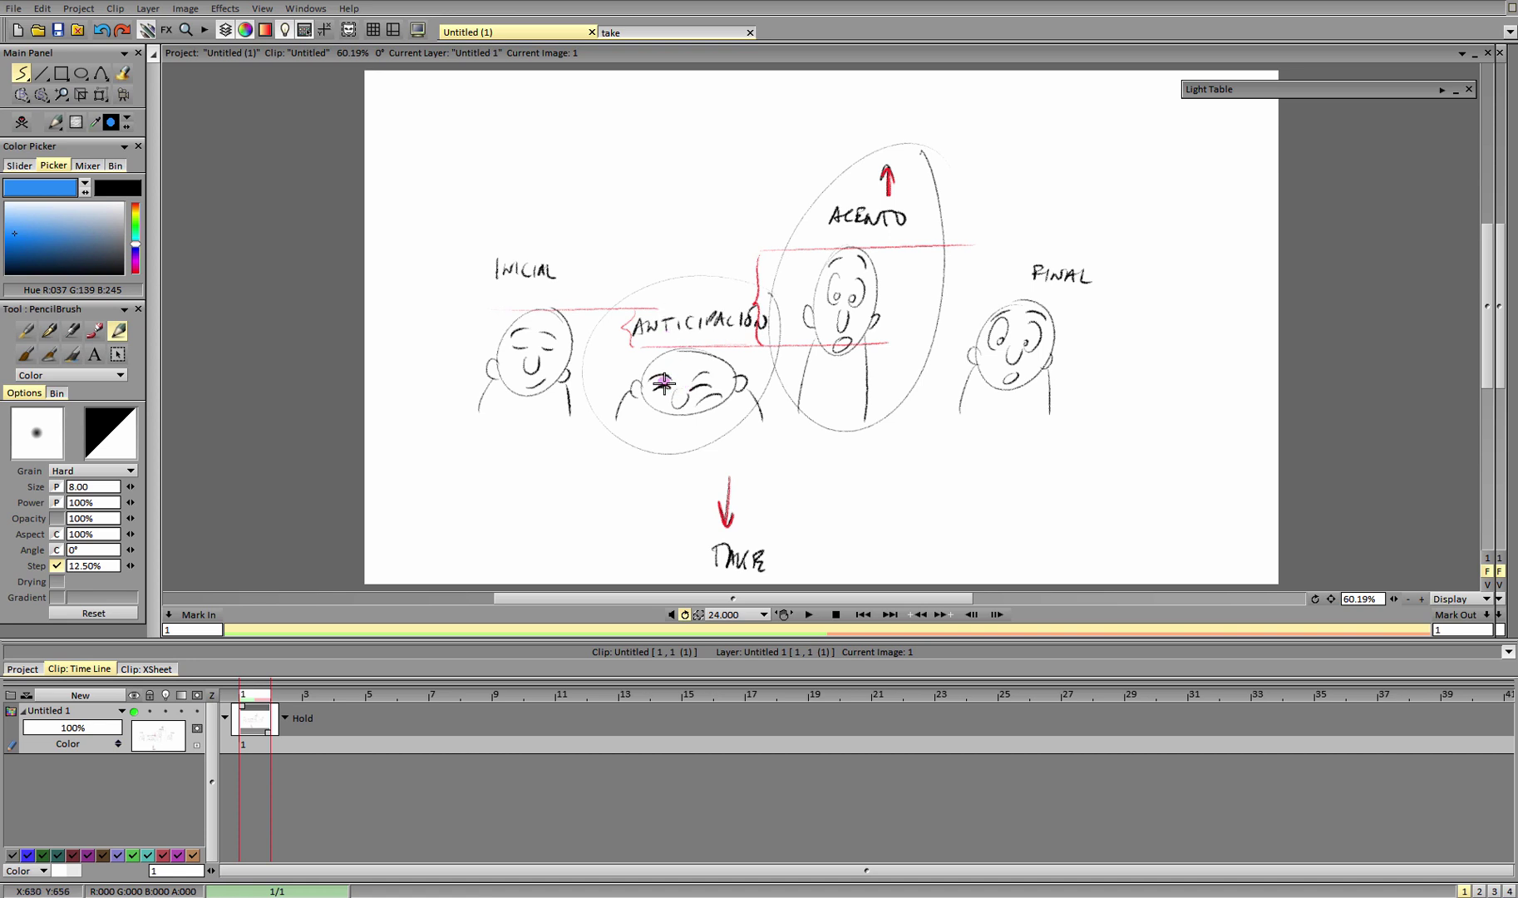
drag(654, 389, 720, 395)
mouse_move(829, 288)
mouse_down()
mouse_move(864, 298)
mouse_move(849, 297)
mouse_move(850, 339)
mouse_up()
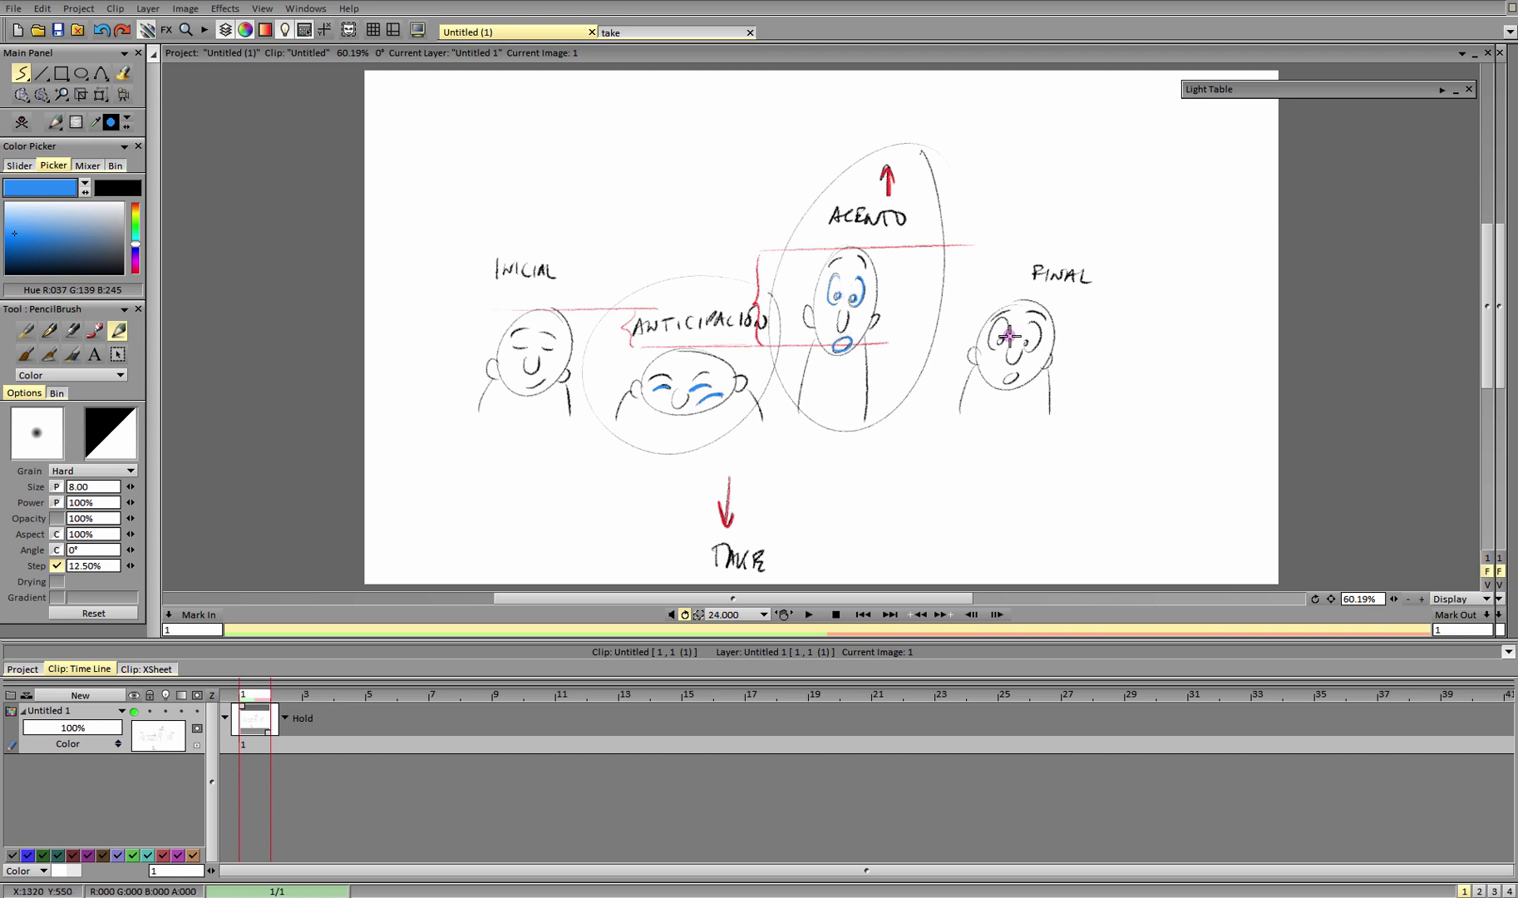
mouse_move(1008, 327)
mouse_down()
mouse_move(997, 345)
mouse_move(1029, 349)
mouse_move(1010, 374)
mouse_up()
drag(732, 367, 735, 368)
drag(857, 256, 823, 265)
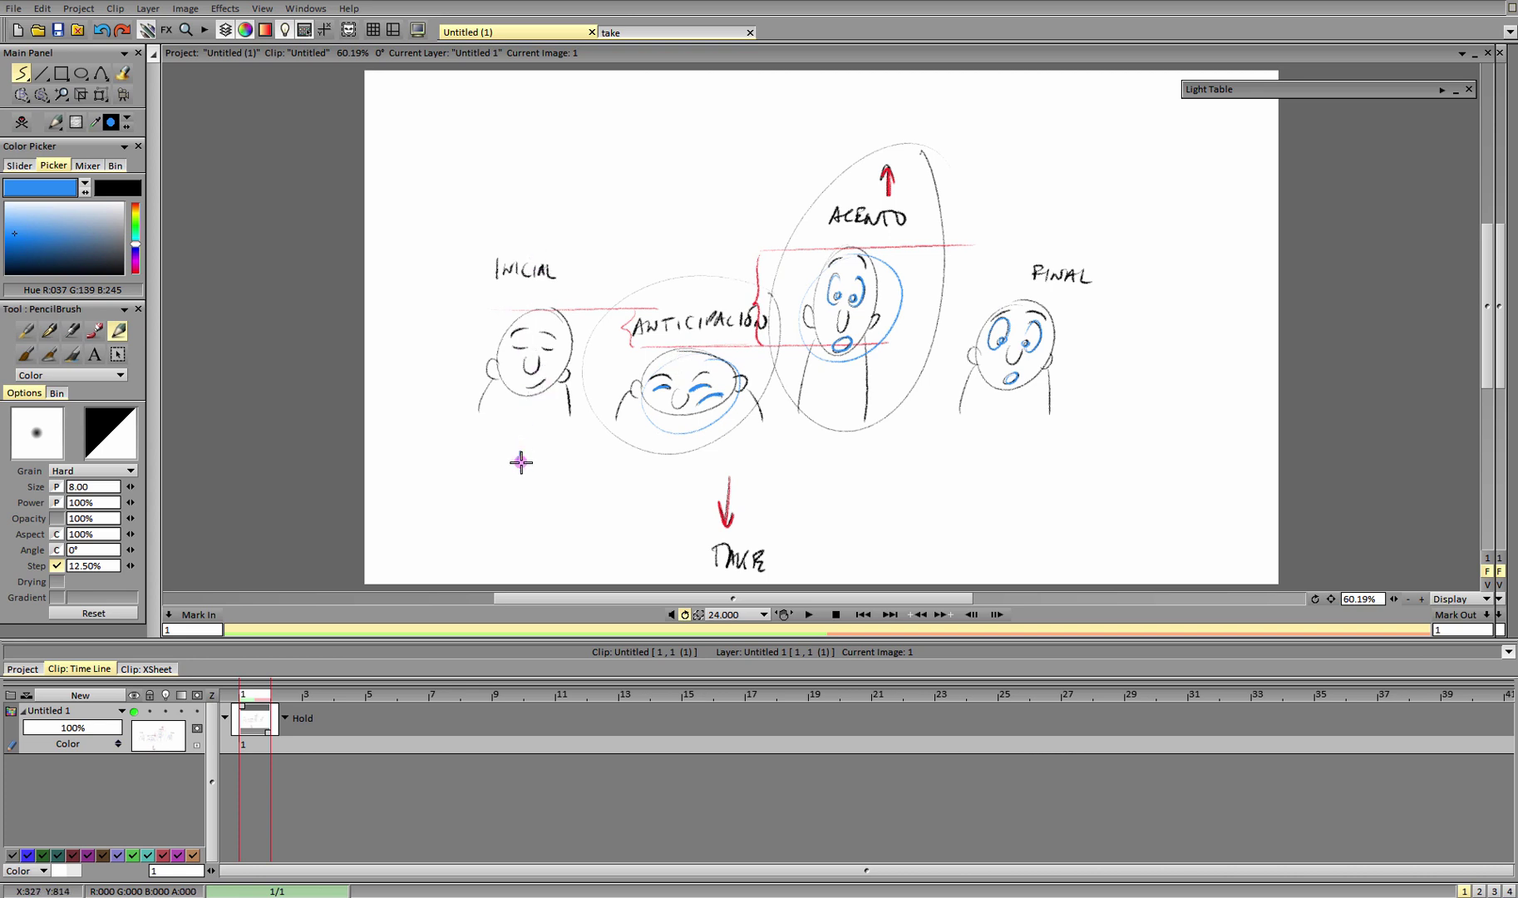
Write circled frame numbers 1 and 5 under the first two poses, and draw a timing chart from I to A marked 1, 3 and 5.
mouse_move(517, 454)
mouse_down()
mouse_move(523, 476)
mouse_move(532, 443)
mouse_up()
drag(840, 496, 840, 513)
drag(840, 501, 1035, 509)
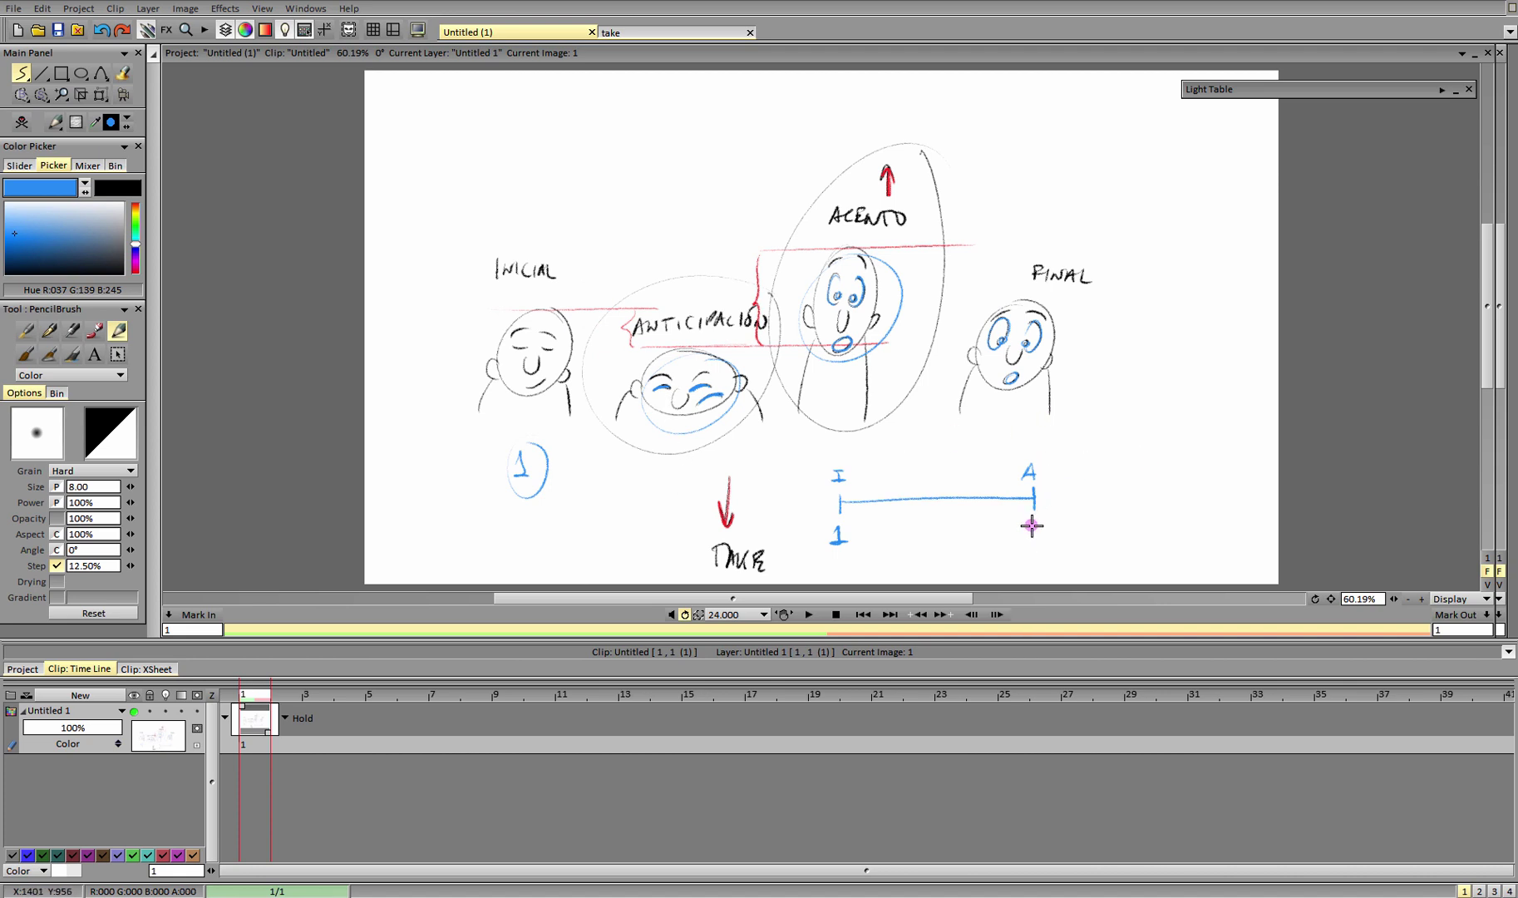
drag(1035, 527, 1029, 536)
drag(667, 475, 676, 460)
drag(936, 482, 934, 515)
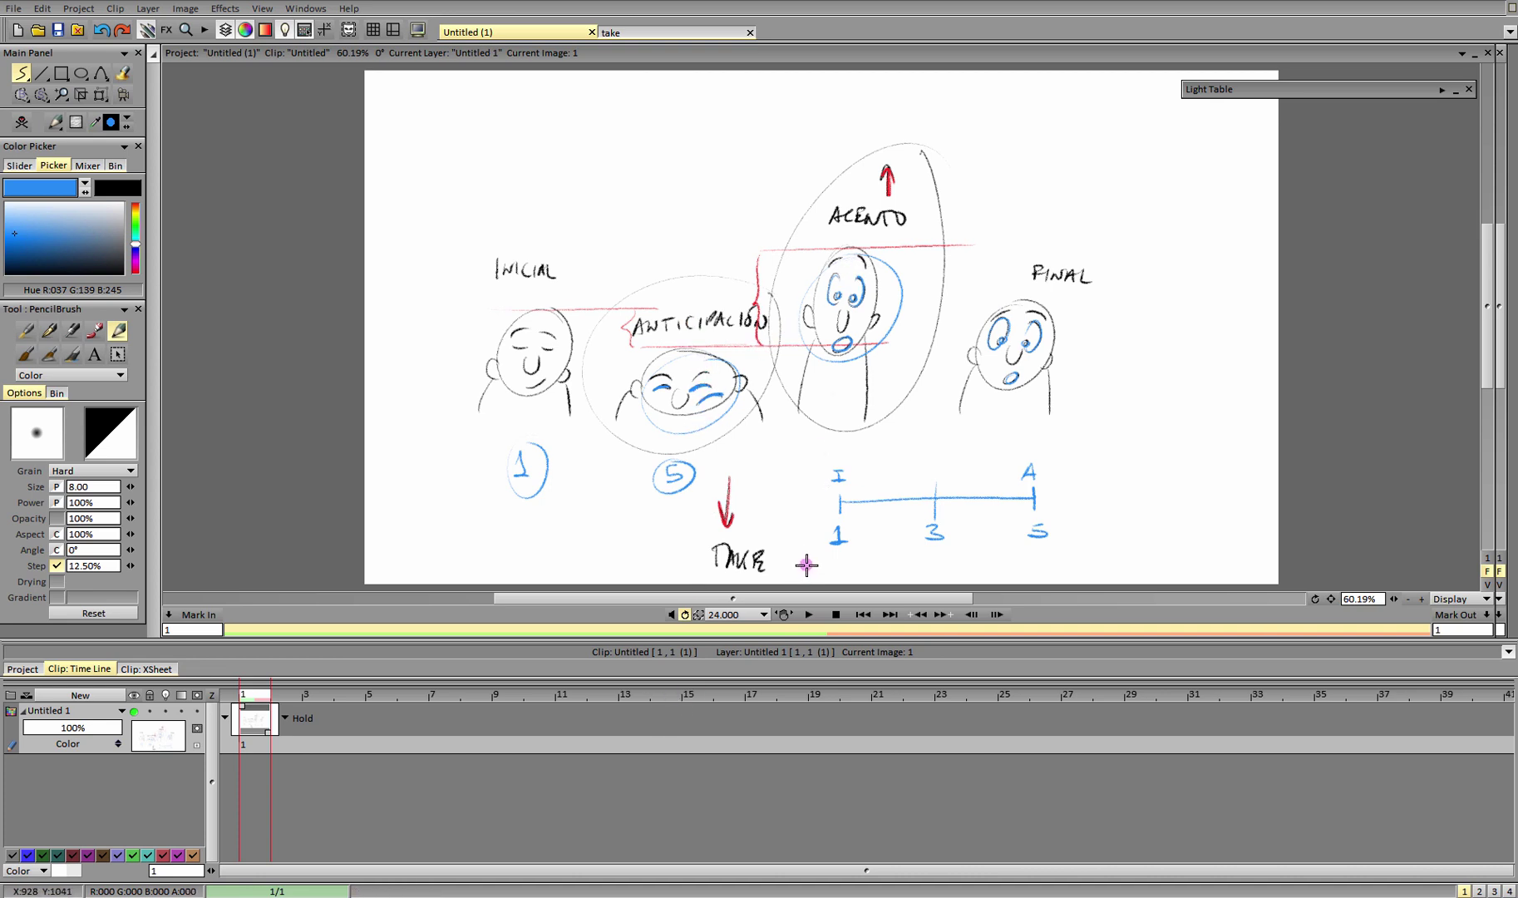
drag(1114, 487, 1272, 502)
drag(1115, 529, 1114, 534)
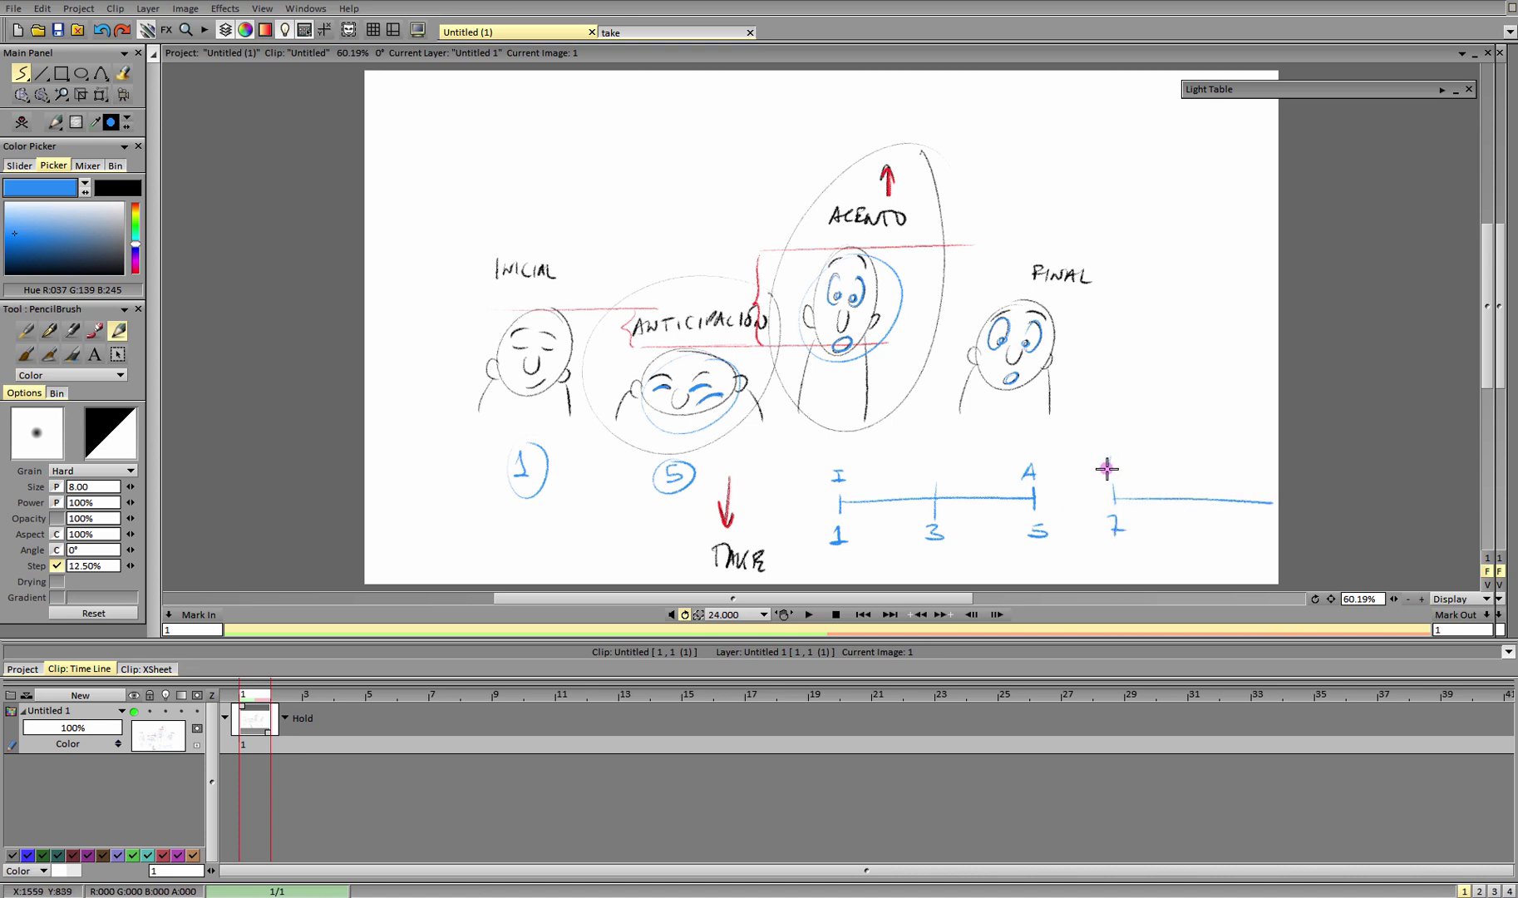
key(ctrl+z)
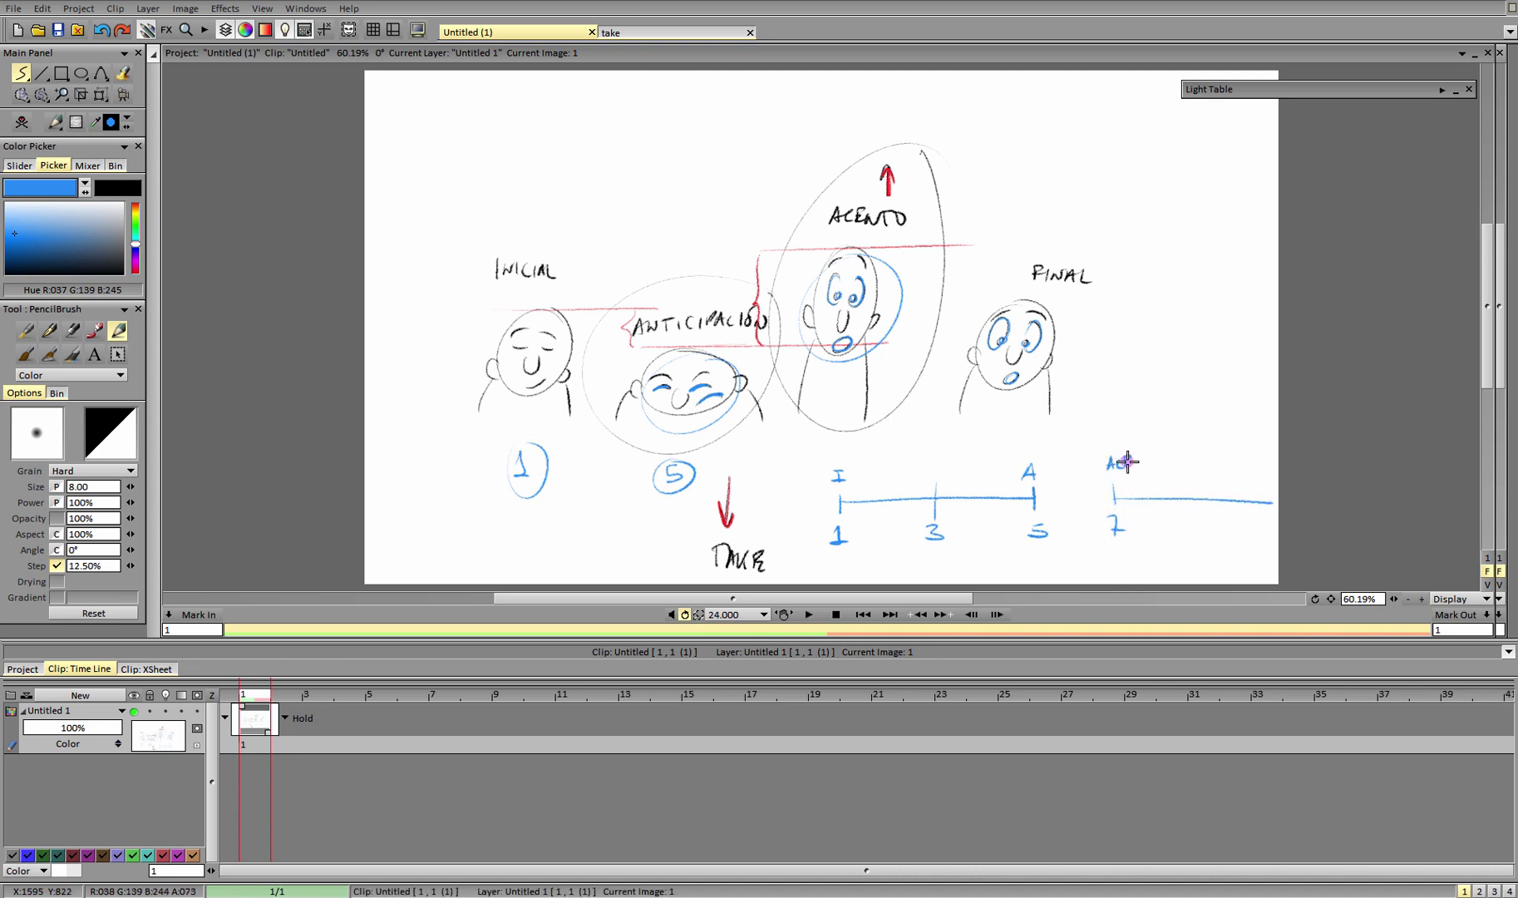
drag(1126, 461, 1160, 462)
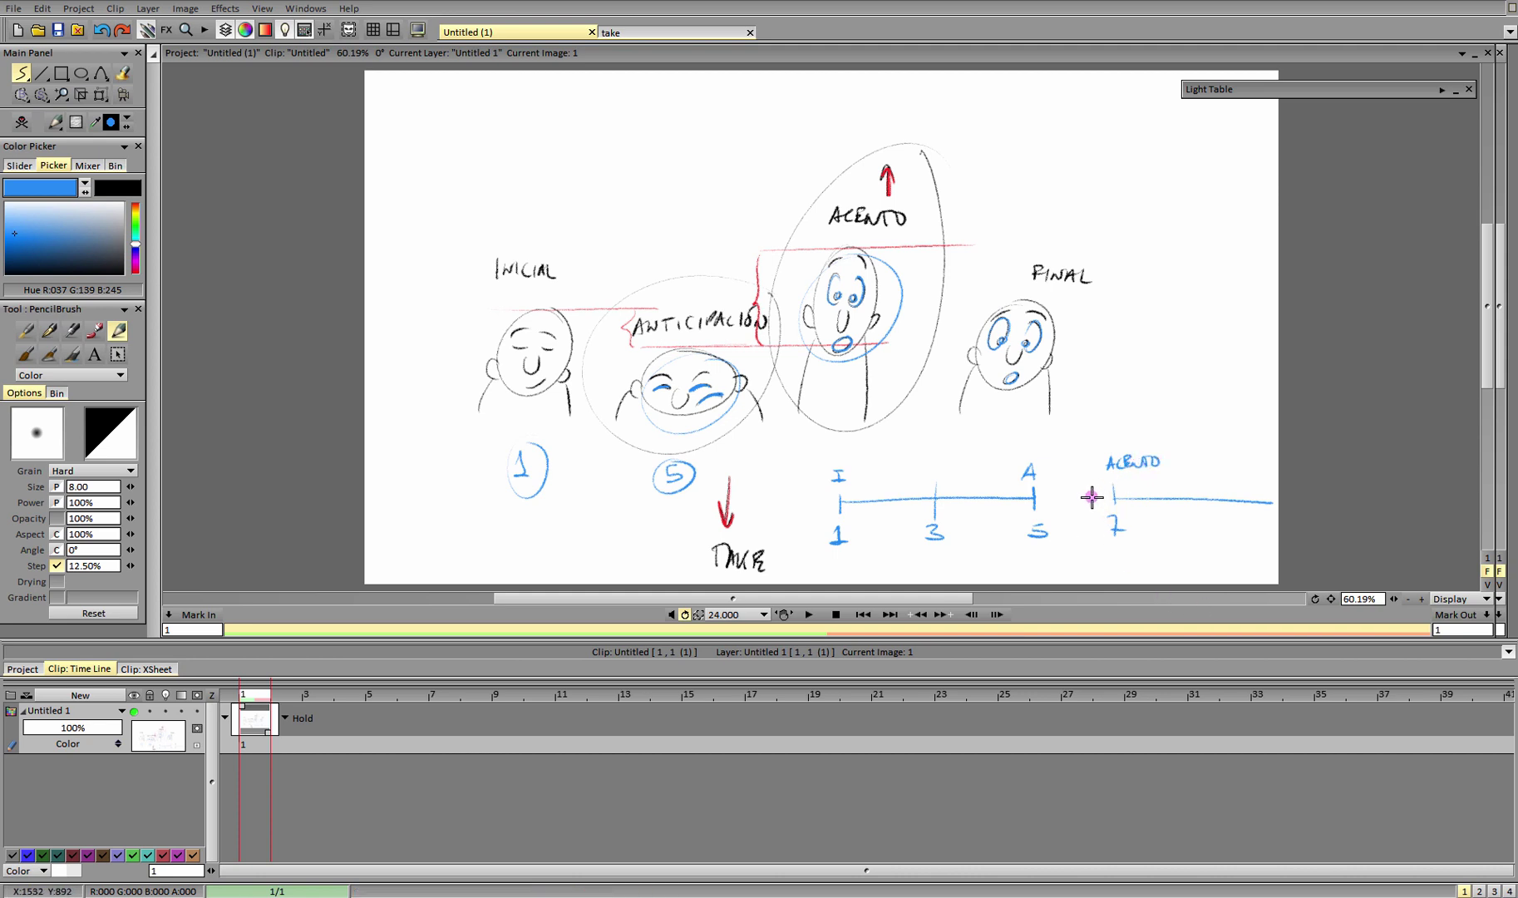
drag(1056, 501, 1096, 507)
drag(1087, 495, 1086, 508)
drag(1058, 497, 1068, 507)
drag(1078, 497, 1078, 511)
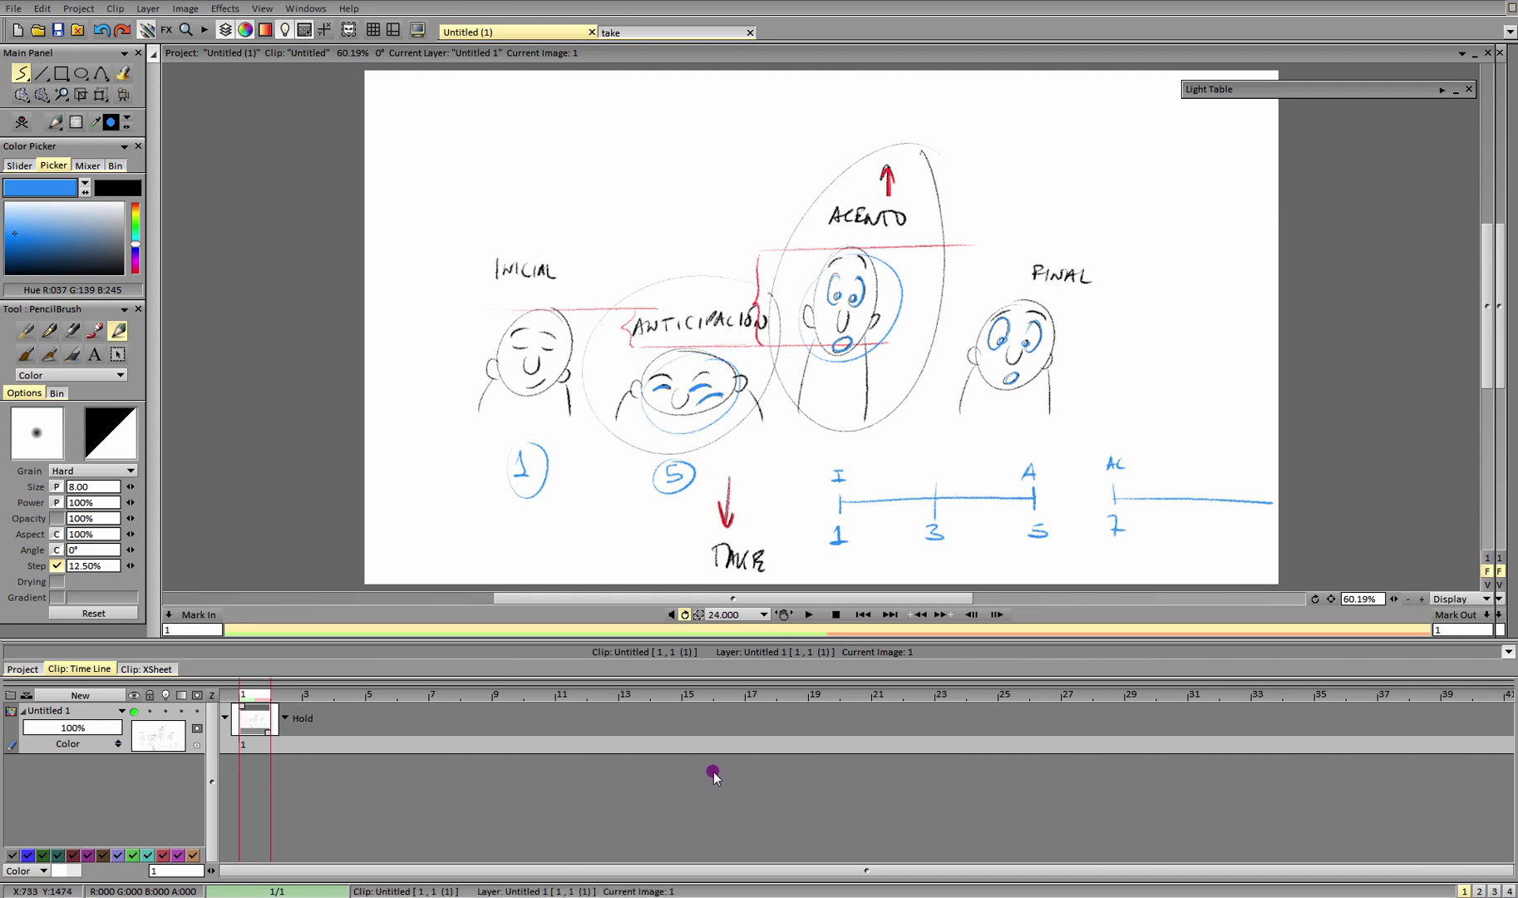
key(ctrl+z)
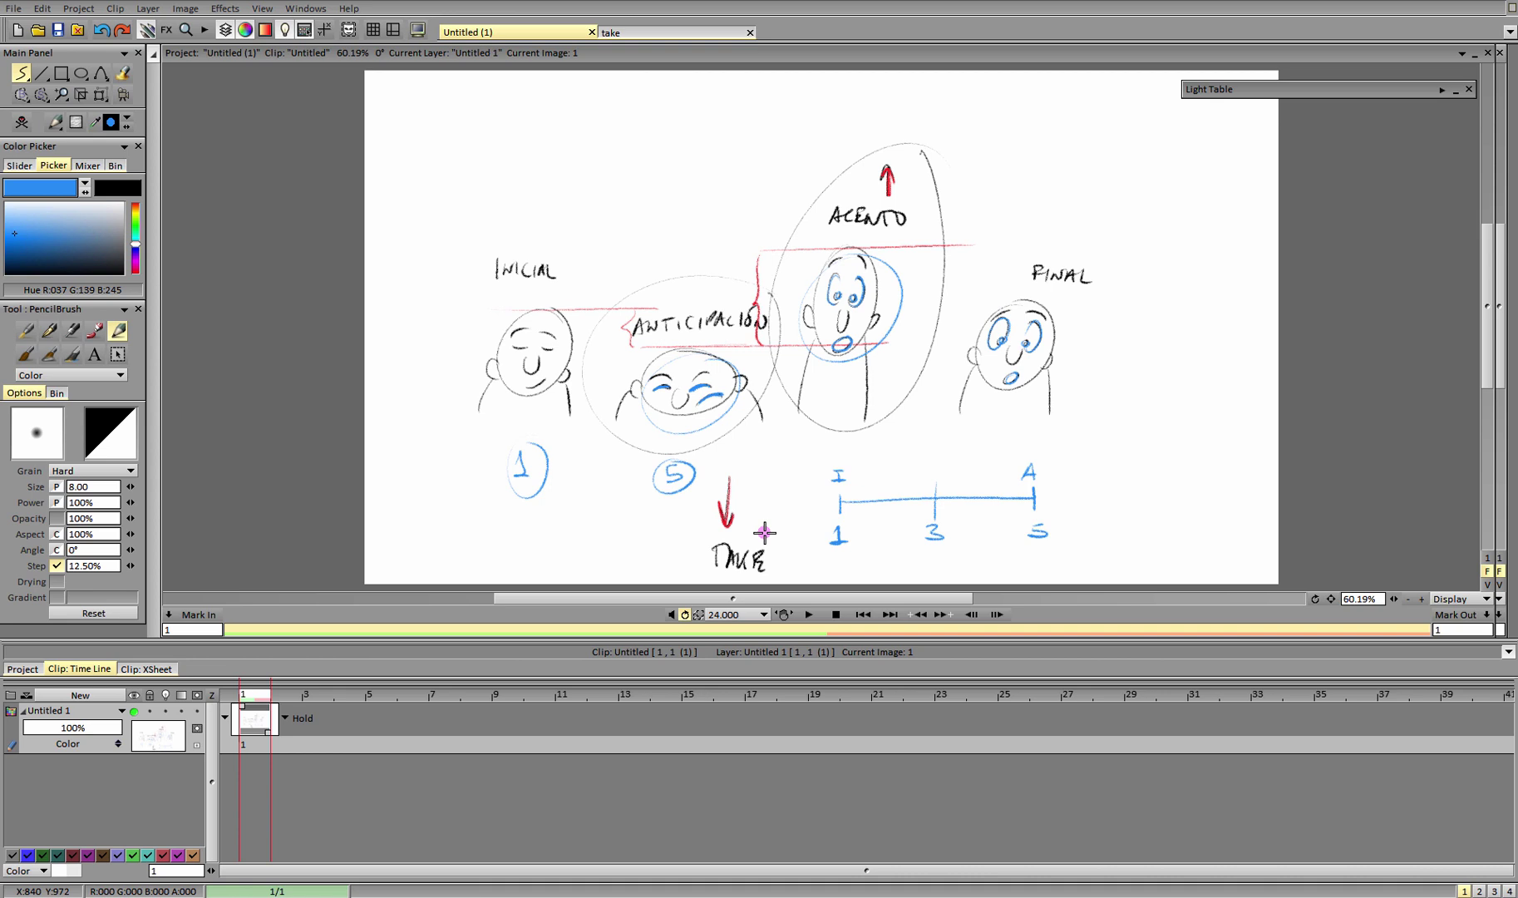
Draw a second timing chart line beside the first, label its start AN and 5, and extend the first chart's end label to AN.
drag(1108, 487, 1108, 509)
drag(1109, 499, 1226, 499)
drag(1227, 491, 1229, 509)
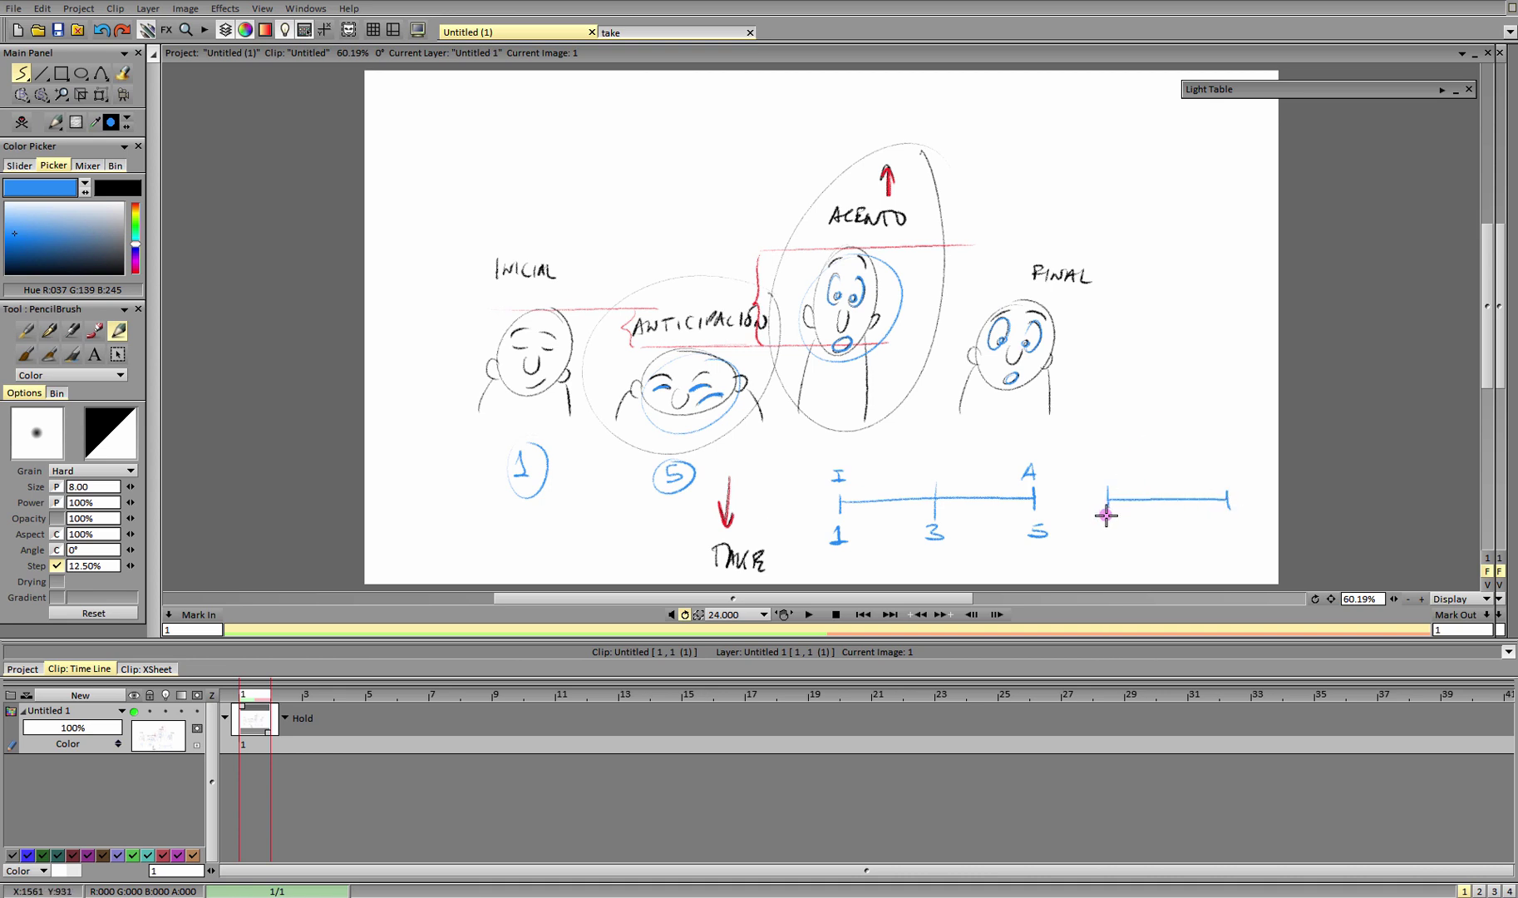
drag(1114, 530, 1112, 524)
click(763, 713)
drag(1109, 480, 1119, 467)
click(699, 724)
Label the second chart's end ACENTO and 9, mark 7 at its middle, and write a circled 9 under the accent pose.
drag(1228, 527, 1230, 542)
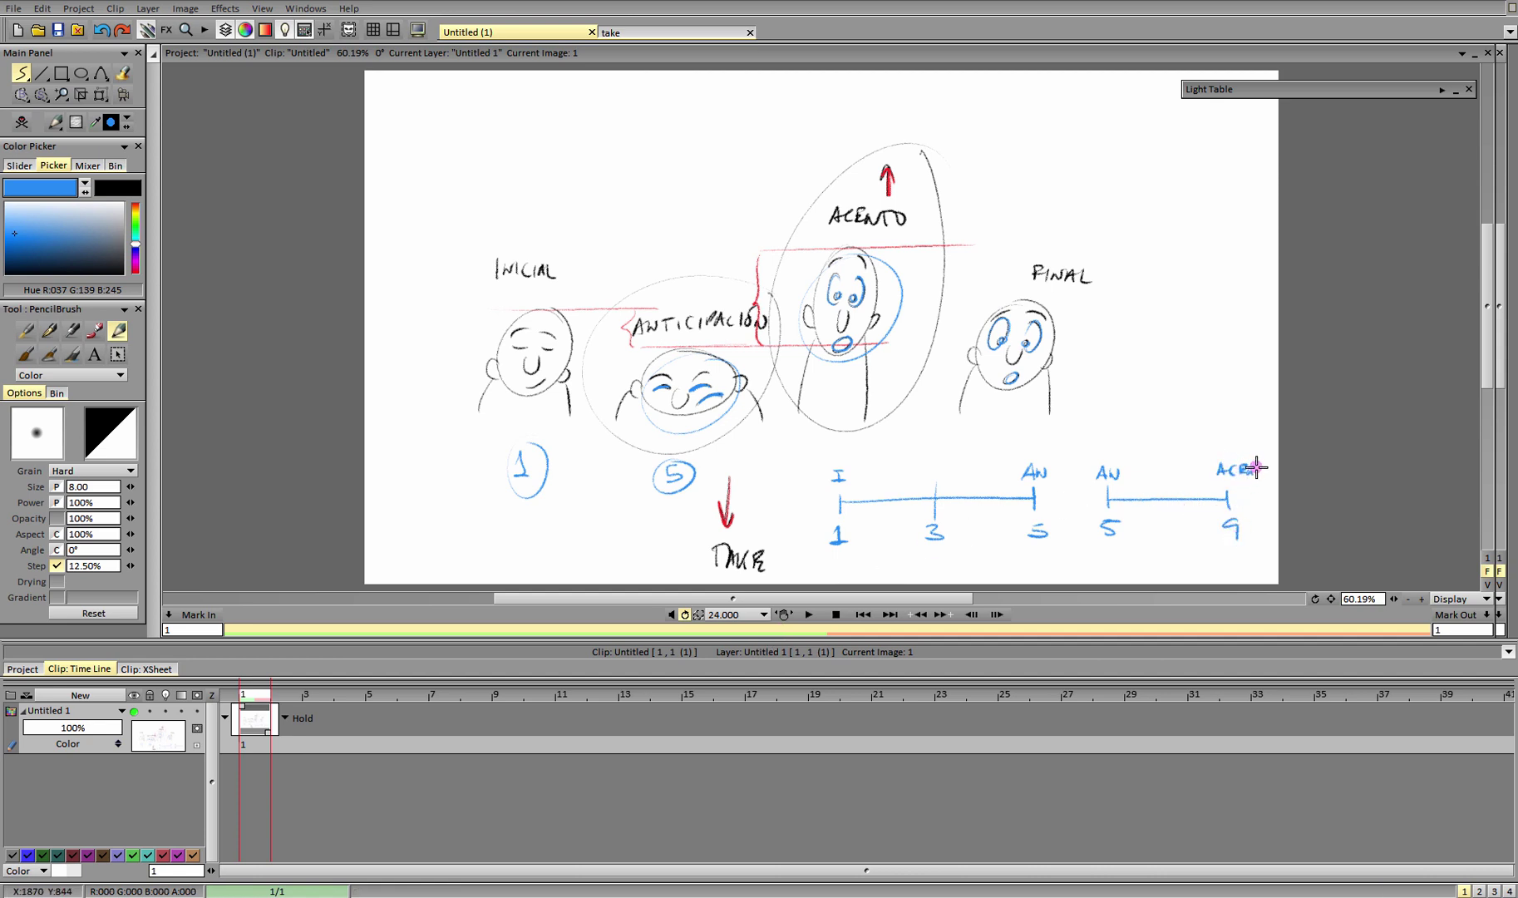
drag(1256, 468, 1269, 471)
drag(1163, 524, 1168, 539)
mouse_move(854, 428)
mouse_down()
mouse_move(874, 461)
mouse_move(852, 437)
mouse_up()
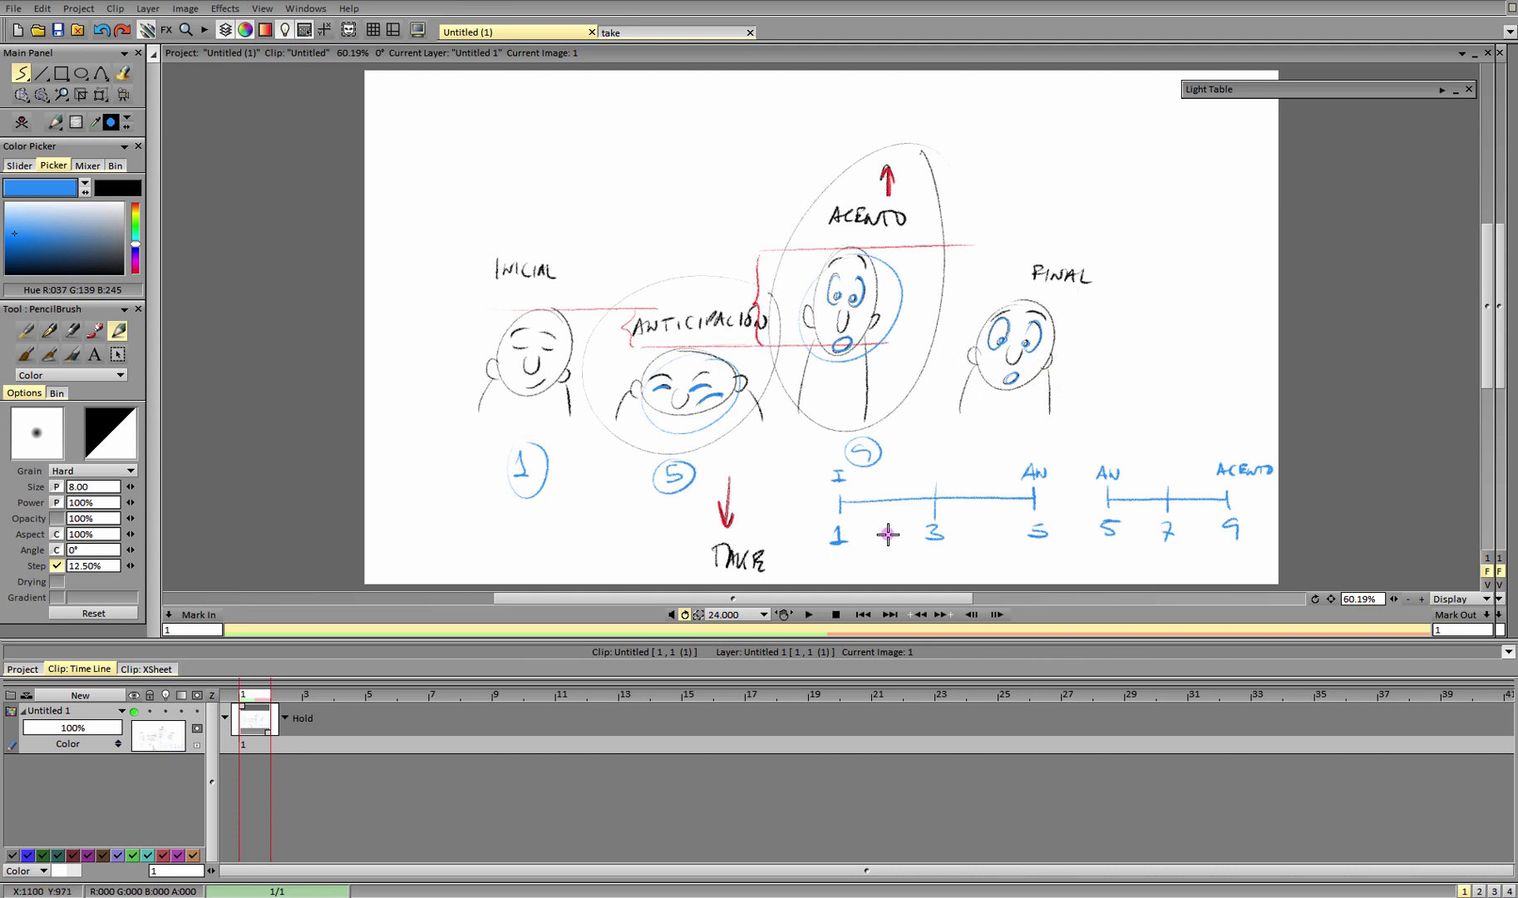
Draw a third timing chart in the page's upper-right area, running from ACENTO at 9 to FINAL at 15.
mouse_move(1000, 128)
mouse_down()
mouse_move(999, 148)
mouse_move(1213, 133)
mouse_up()
drag(1212, 127, 1212, 148)
drag(991, 167, 1003, 178)
drag(975, 127, 1027, 110)
drag(1028, 110, 1039, 117)
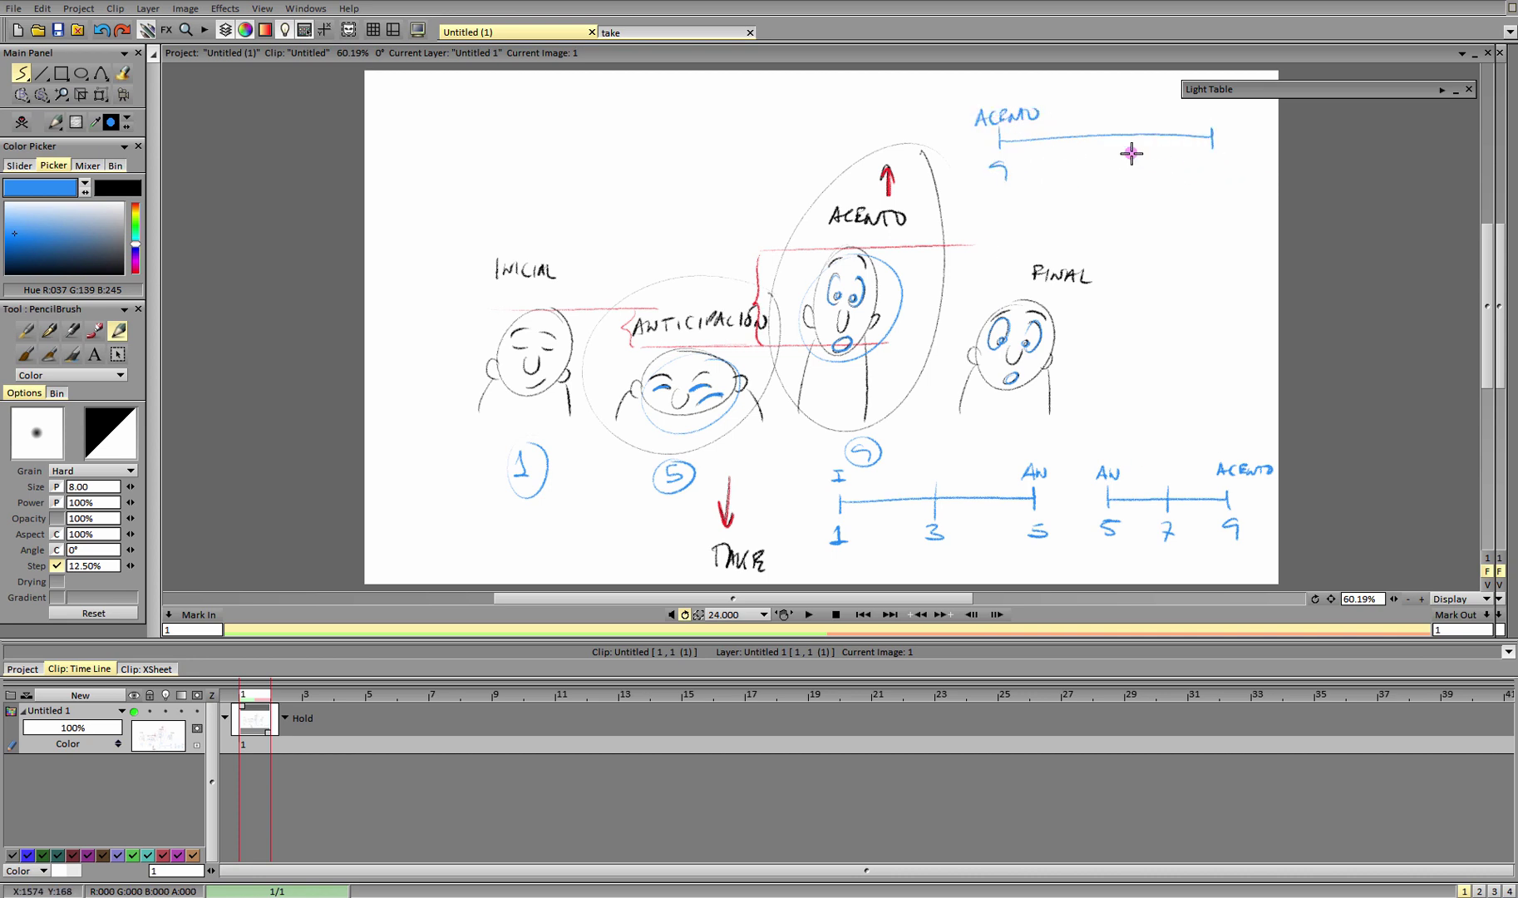
drag(1205, 105, 1207, 122)
drag(1206, 107, 1216, 106)
mouse_move(1206, 113)
mouse_down()
mouse_move(1262, 126)
mouse_move(1222, 177)
mouse_up()
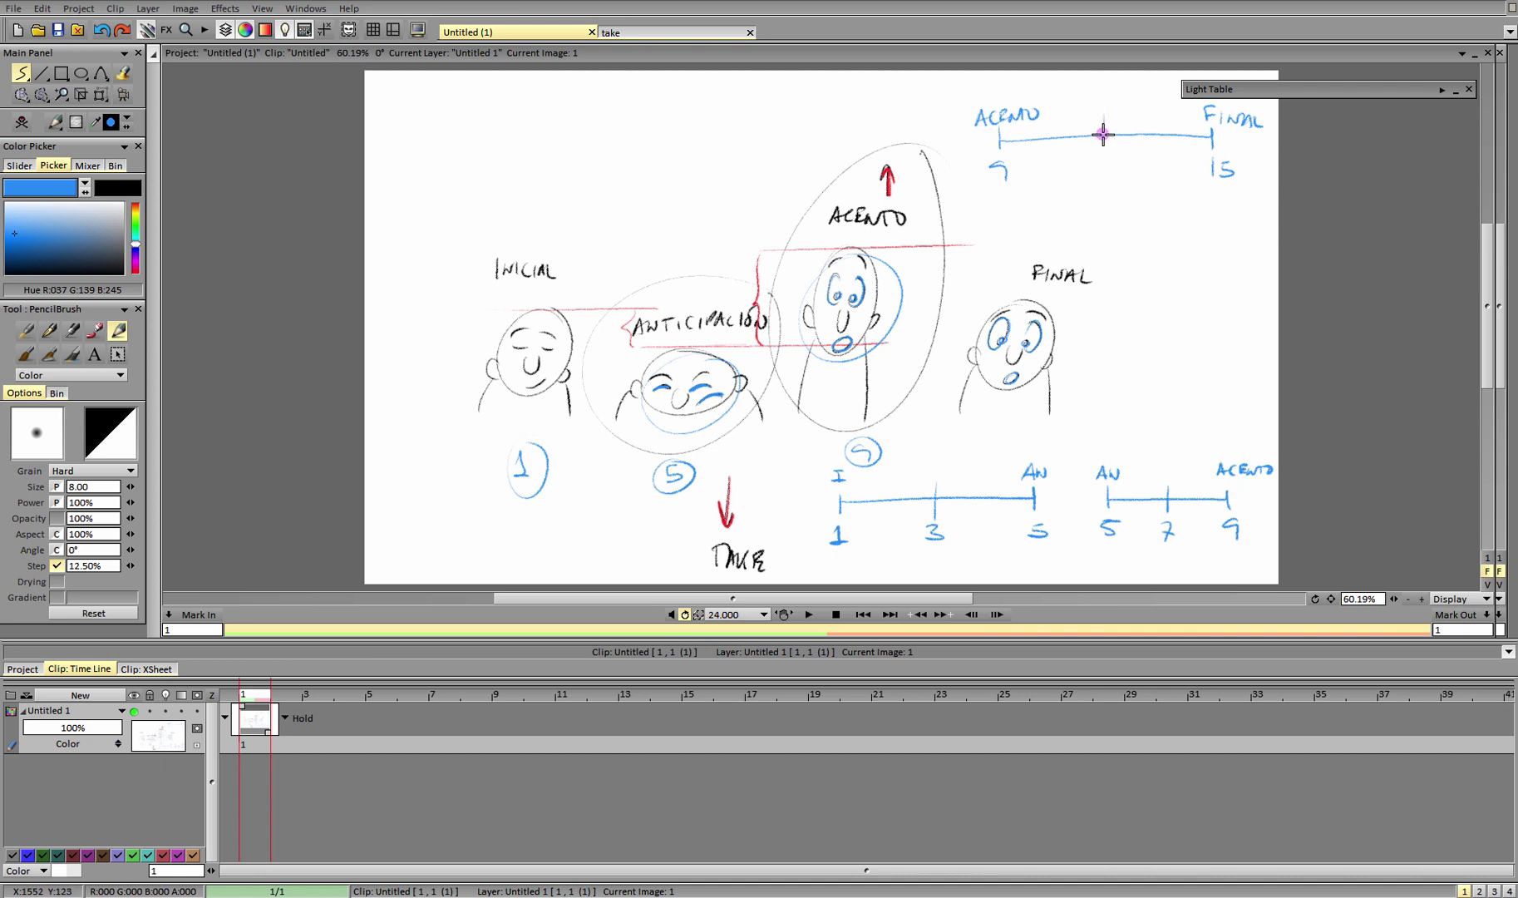
Add divisions 11 and 13 to the third chart, 11 at mid-length and 13 closer to the end, and circle numbers 1 and 15.
drag(1105, 117, 1100, 176)
drag(1108, 161, 1106, 176)
drag(1160, 119, 1157, 177)
drag(1163, 160, 1165, 178)
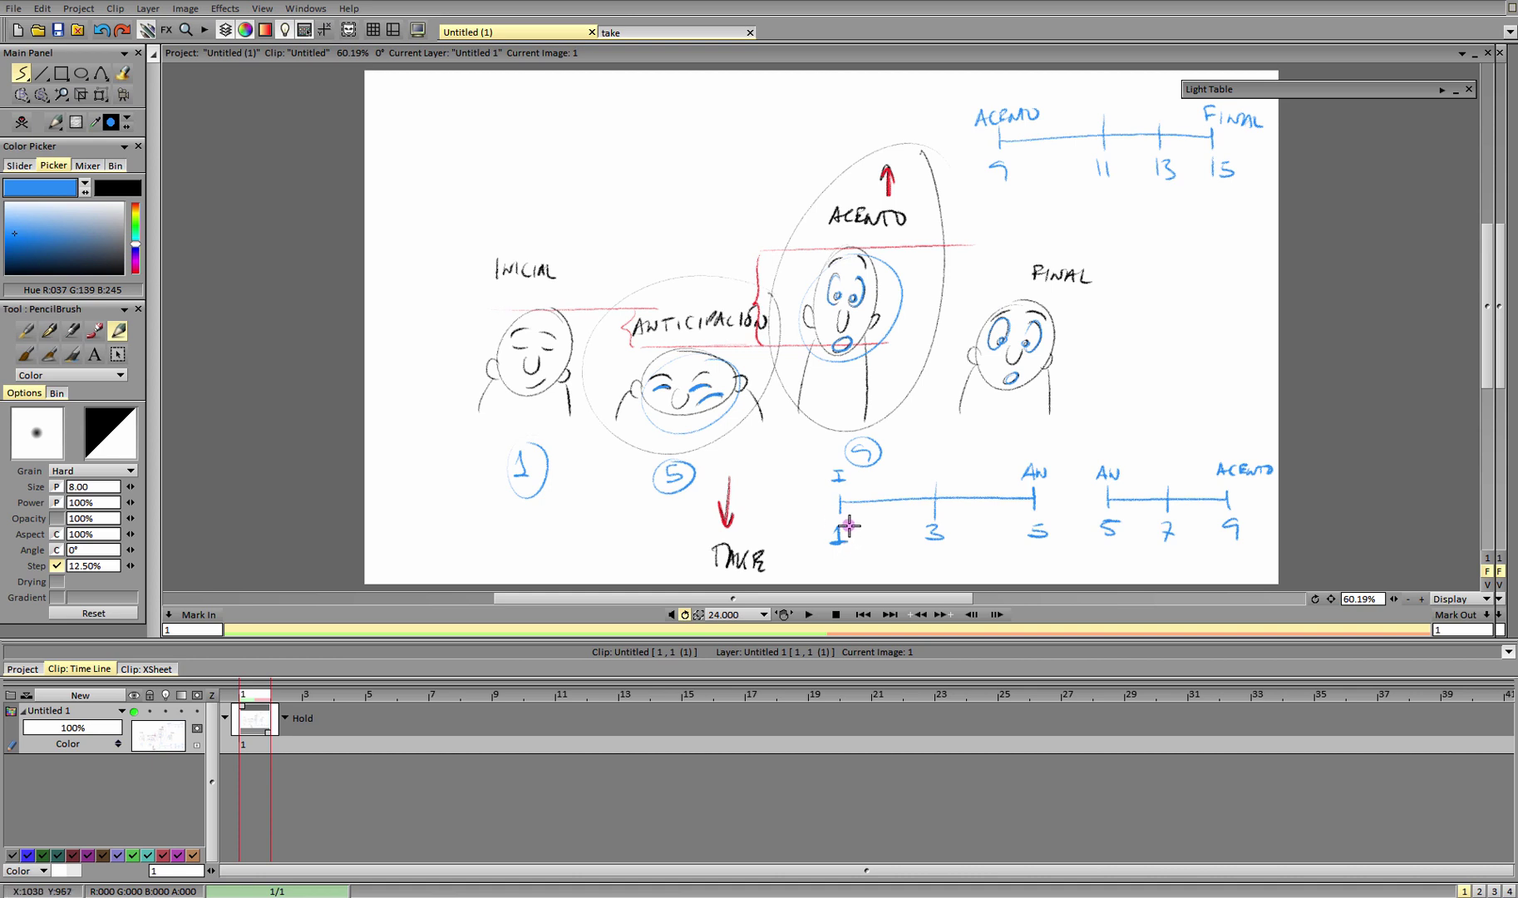
mouse_move(849, 527)
mouse_down()
mouse_move(810, 547)
mouse_move(846, 522)
mouse_up()
mouse_move(1247, 173)
mouse_down()
mouse_move(1197, 166)
mouse_move(1244, 149)
mouse_up()
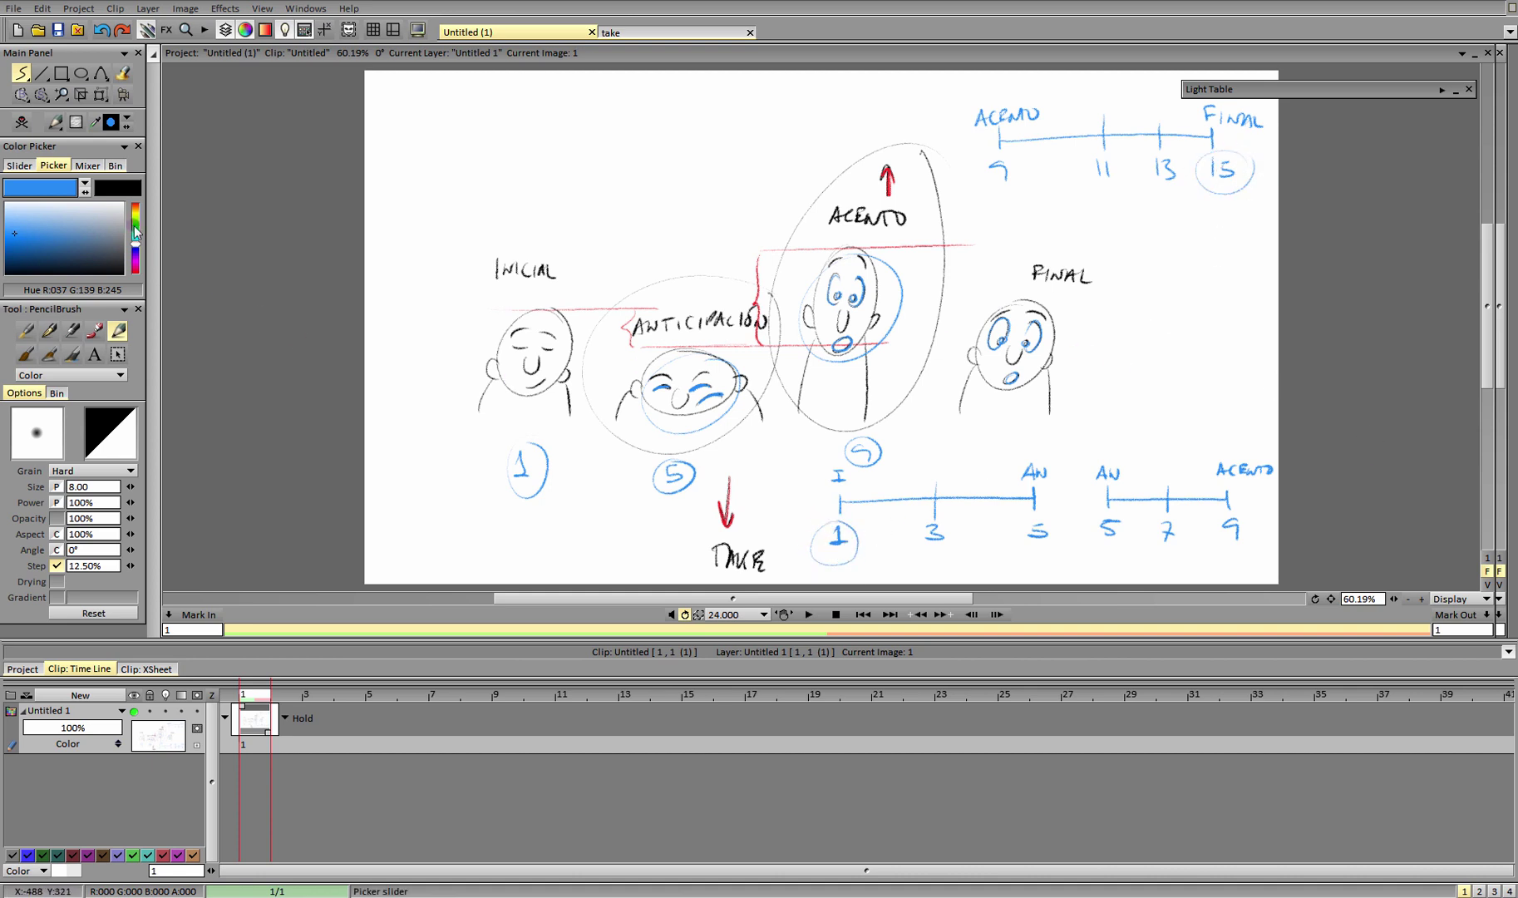
Switch to green (25, 221, 141) and circle the end numbers of all three timing charts: 1 and 5, 5 and 9, 9 and 15.
drag(134, 227, 135, 233)
click(28, 239)
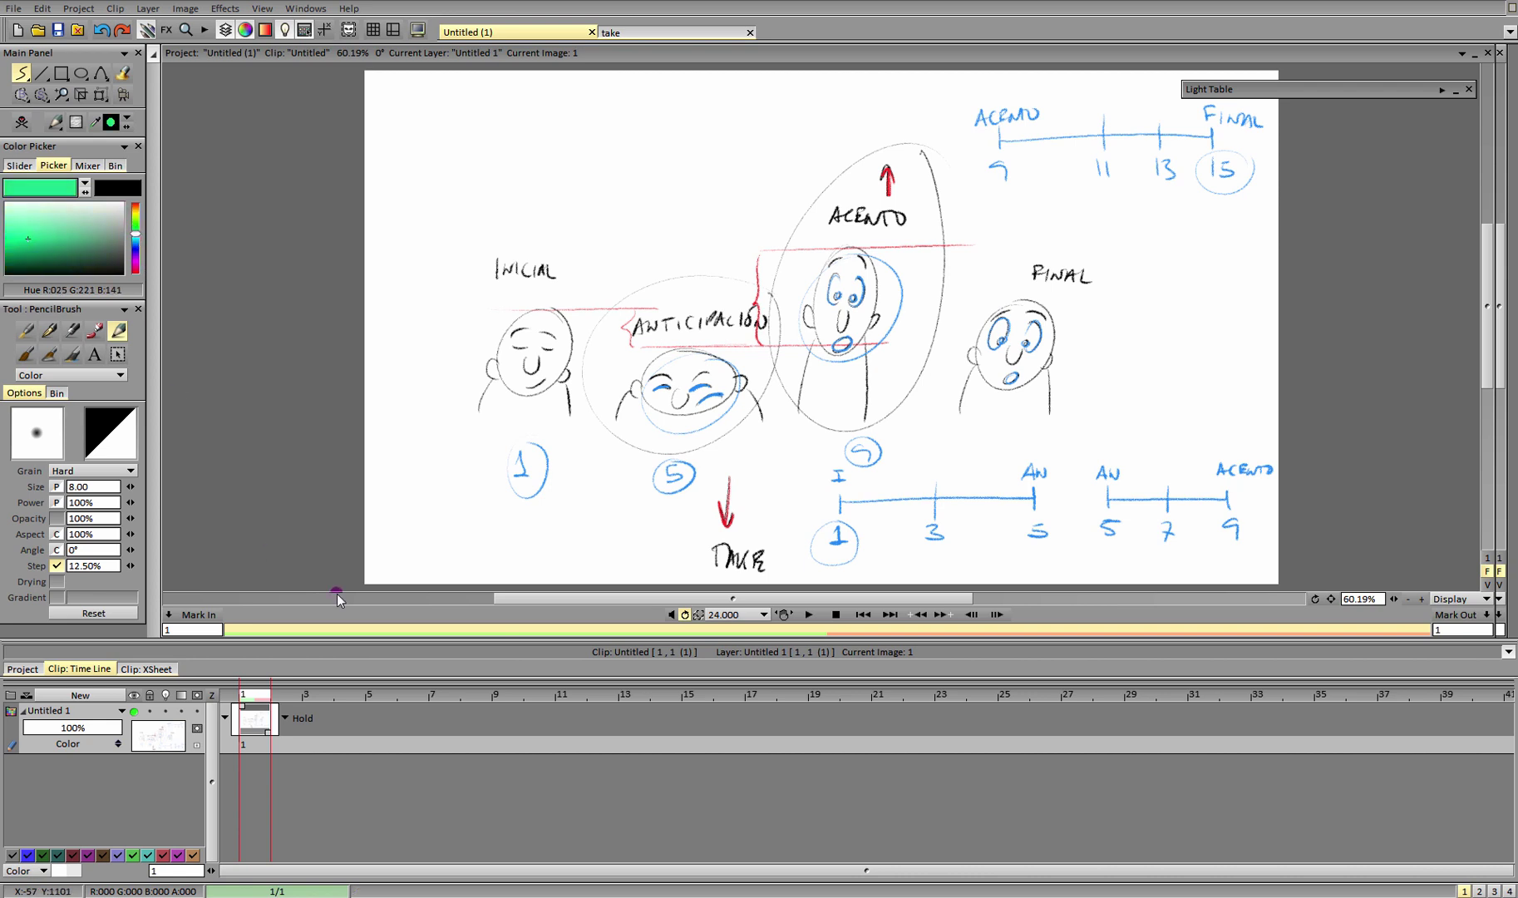
mouse_move(823, 513)
mouse_down()
mouse_move(835, 551)
mouse_move(831, 517)
mouse_up()
drag(1017, 522, 1030, 521)
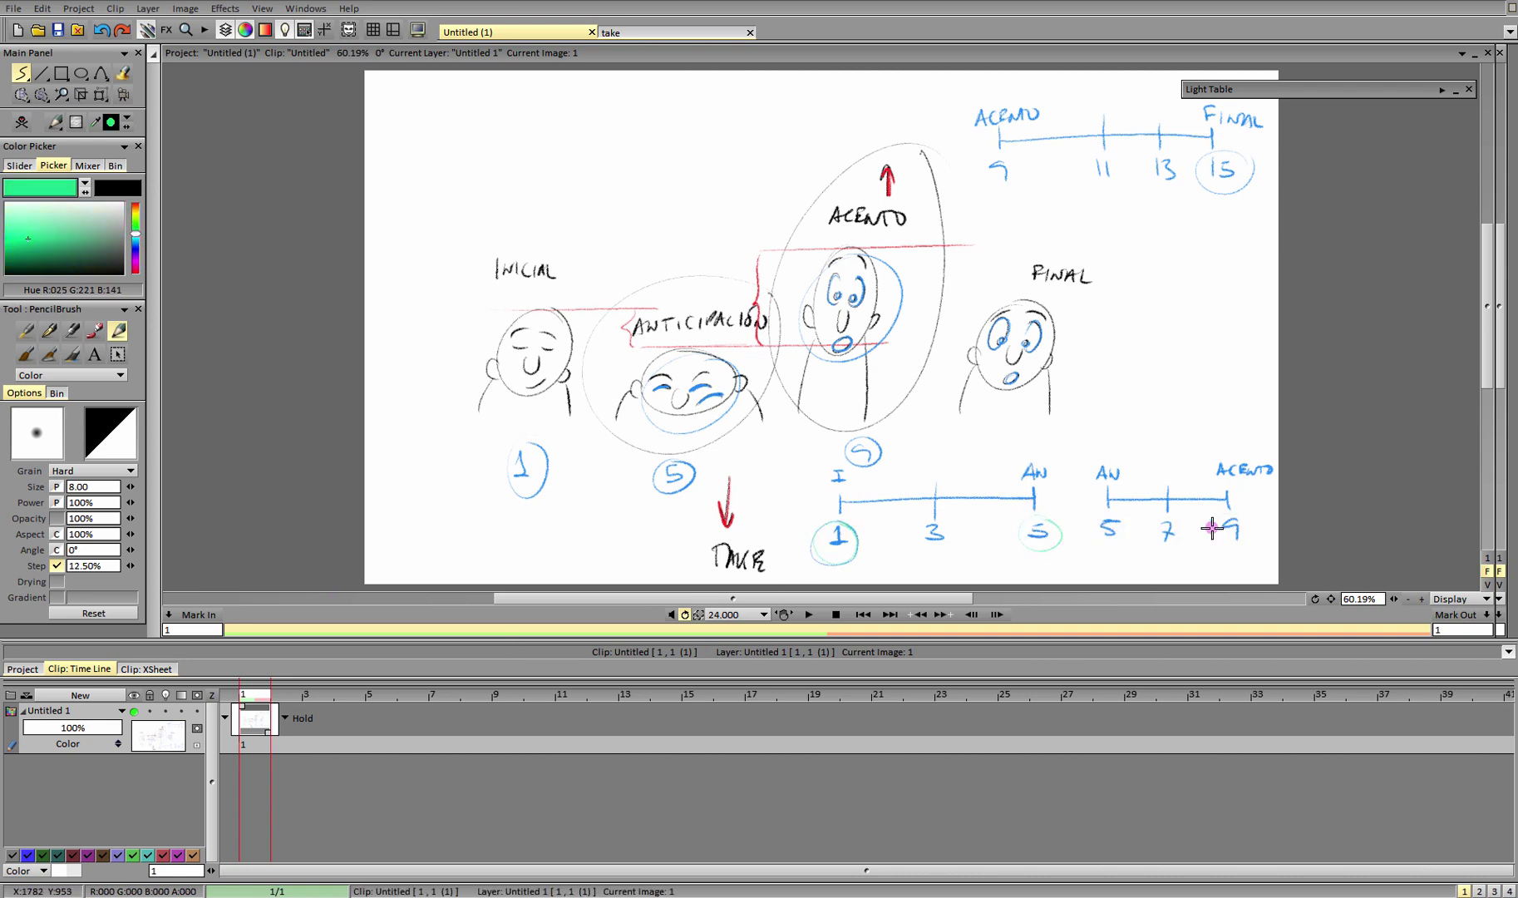
drag(1238, 522, 1229, 518)
drag(1108, 544, 1118, 514)
drag(1006, 173, 1012, 160)
drag(1200, 187, 1211, 164)
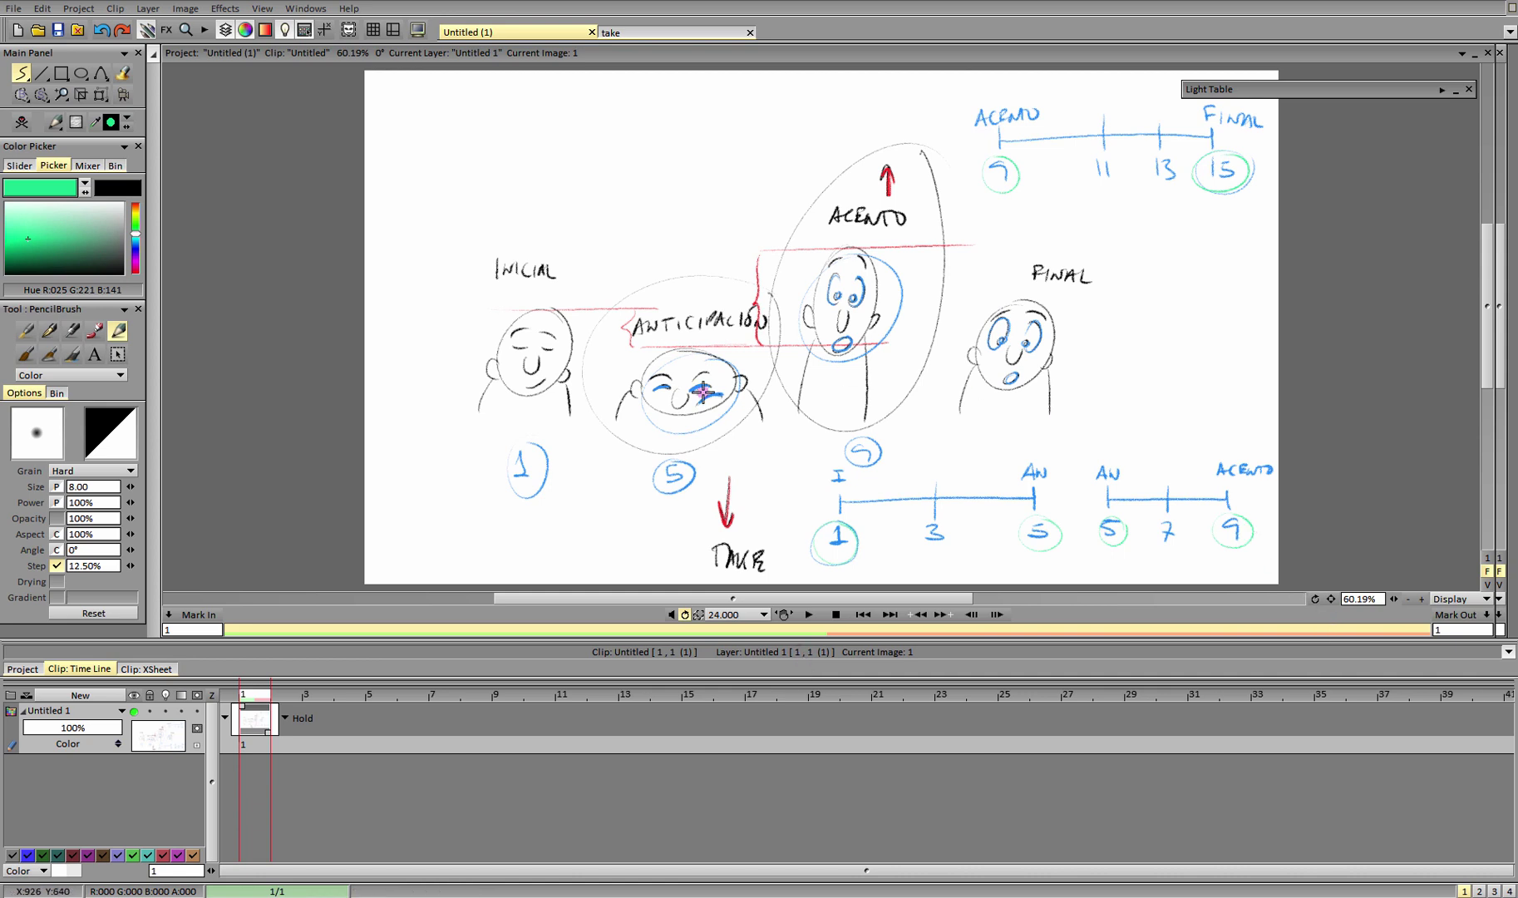
Switch the drawing color to black, and fade the Untitled 1 layer to 27% opacity and lock it.
click(102, 274)
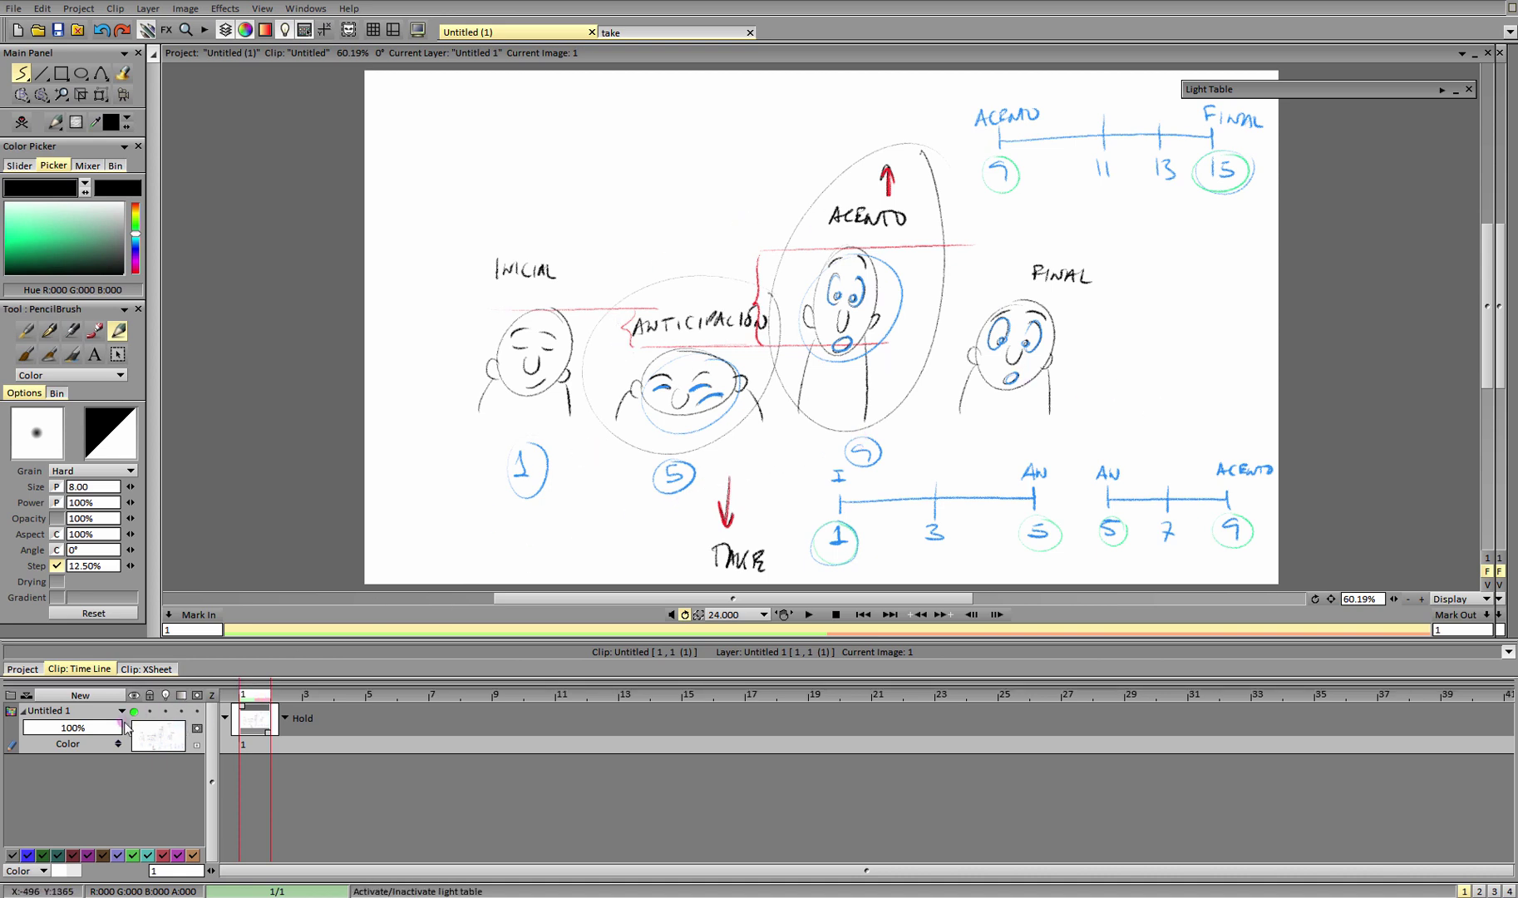
click(81, 730)
drag(80, 729, 51, 730)
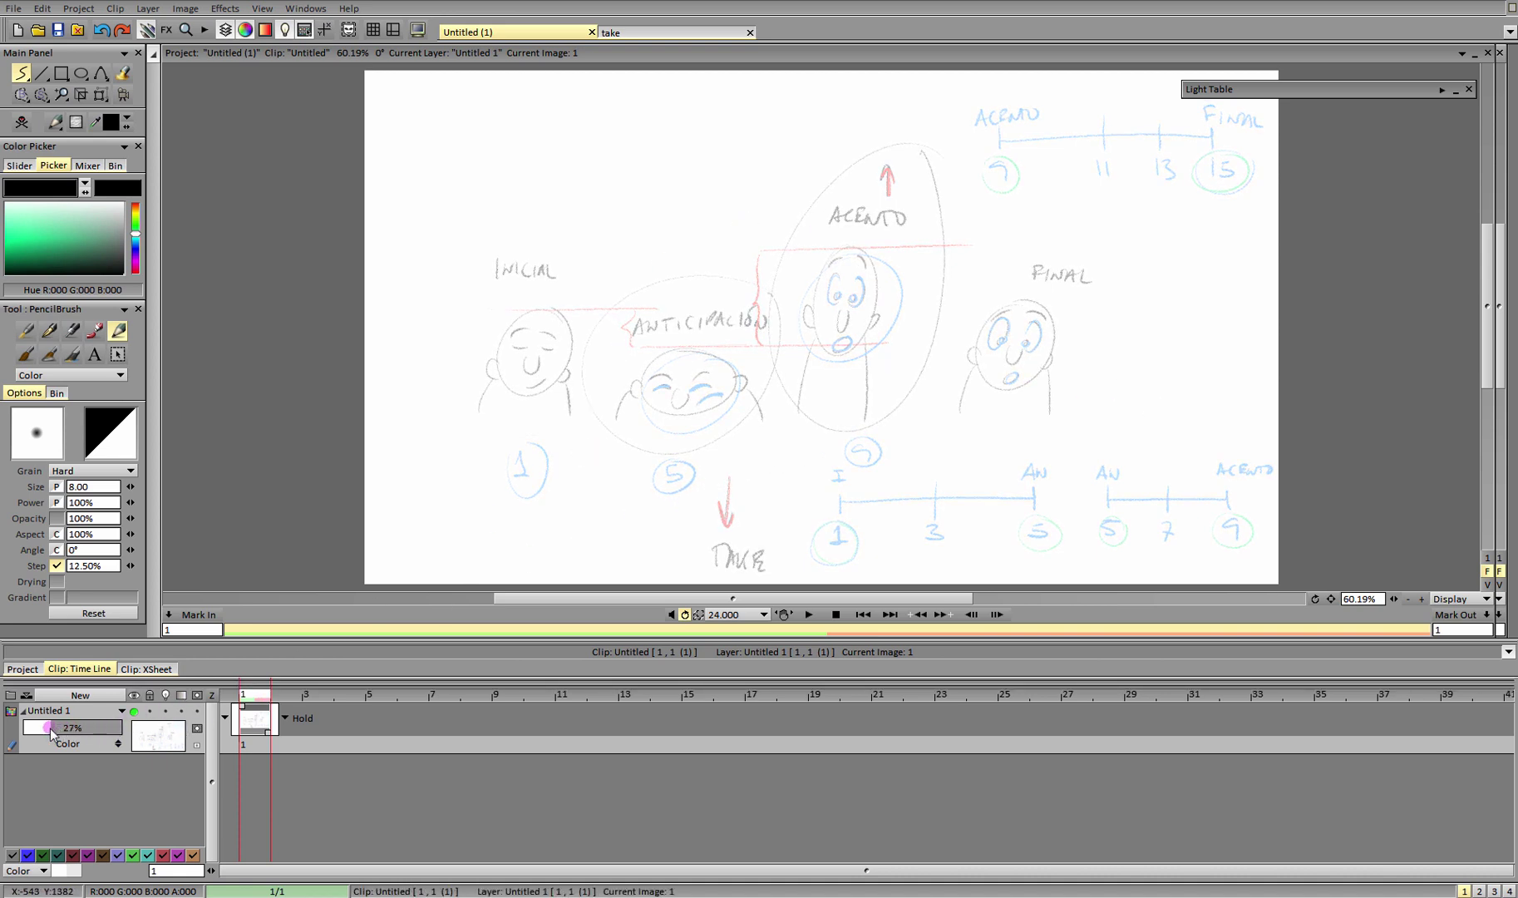
click(152, 712)
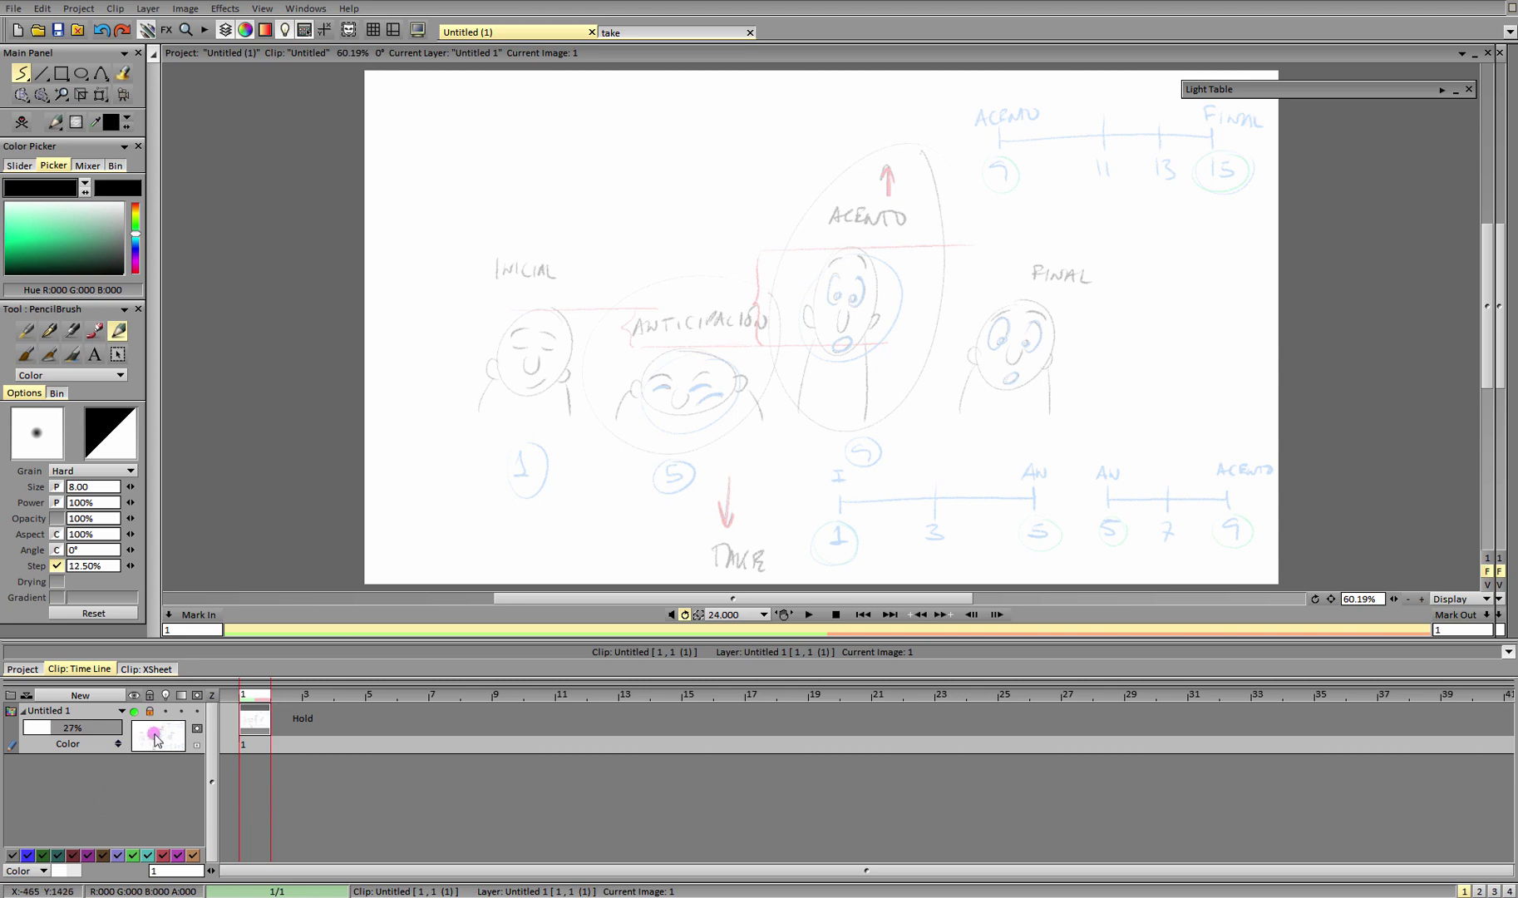
Add an animation layer above the faded diagram and sketch a small calm character with closed eyes, an ear and a body on frame 1.
click(95, 699)
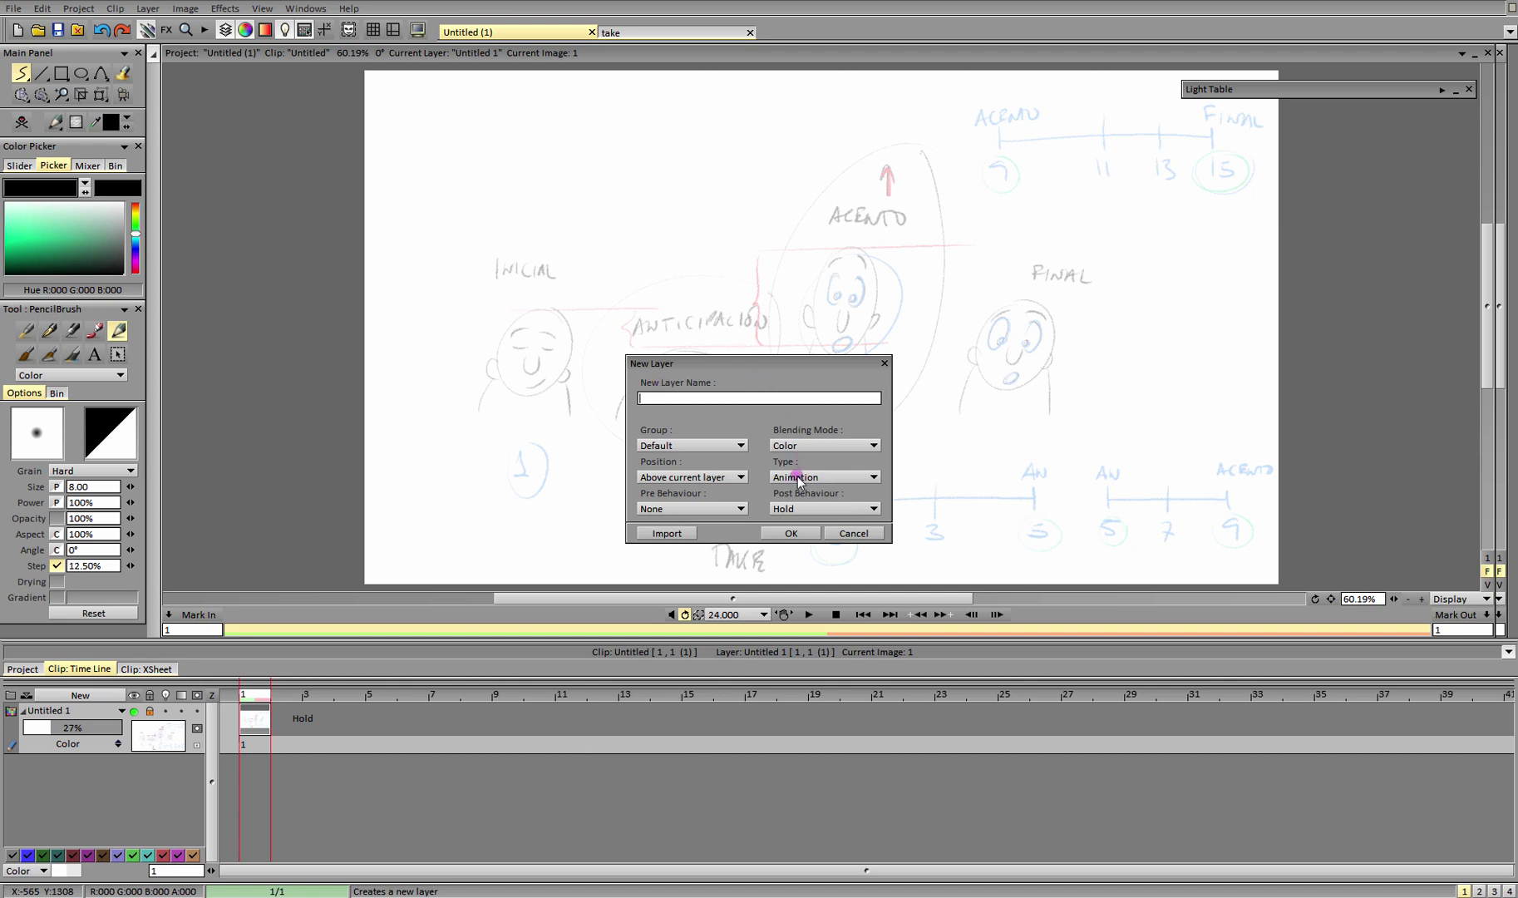
click(791, 533)
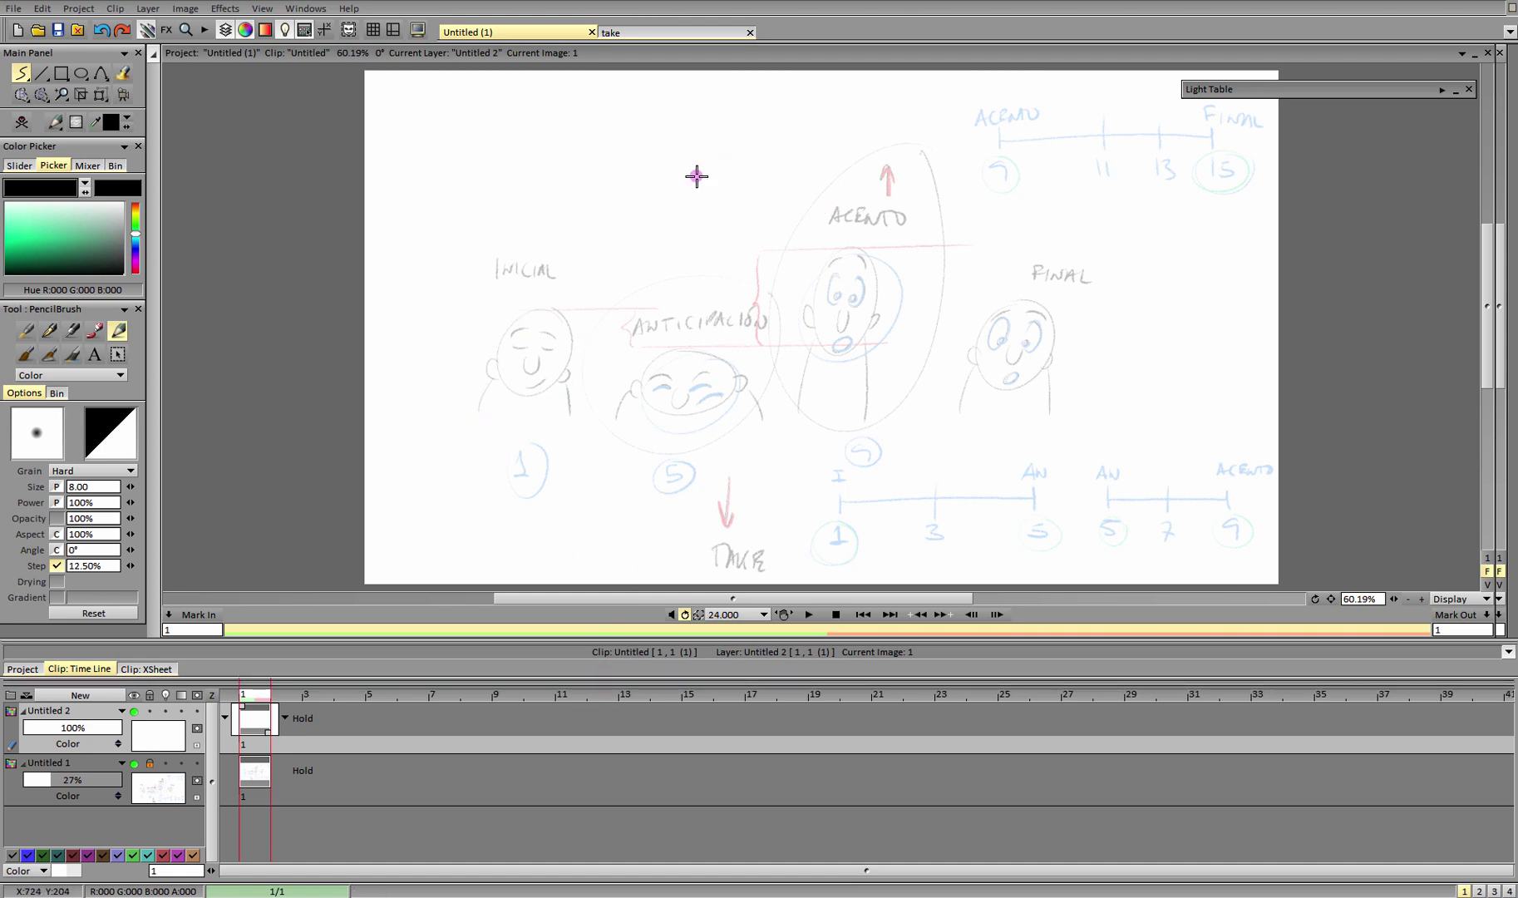
mouse_move(725, 240)
mouse_down()
mouse_move(743, 237)
mouse_move(749, 264)
mouse_move(732, 370)
mouse_up()
drag(752, 290, 788, 372)
key(ctrl+z)
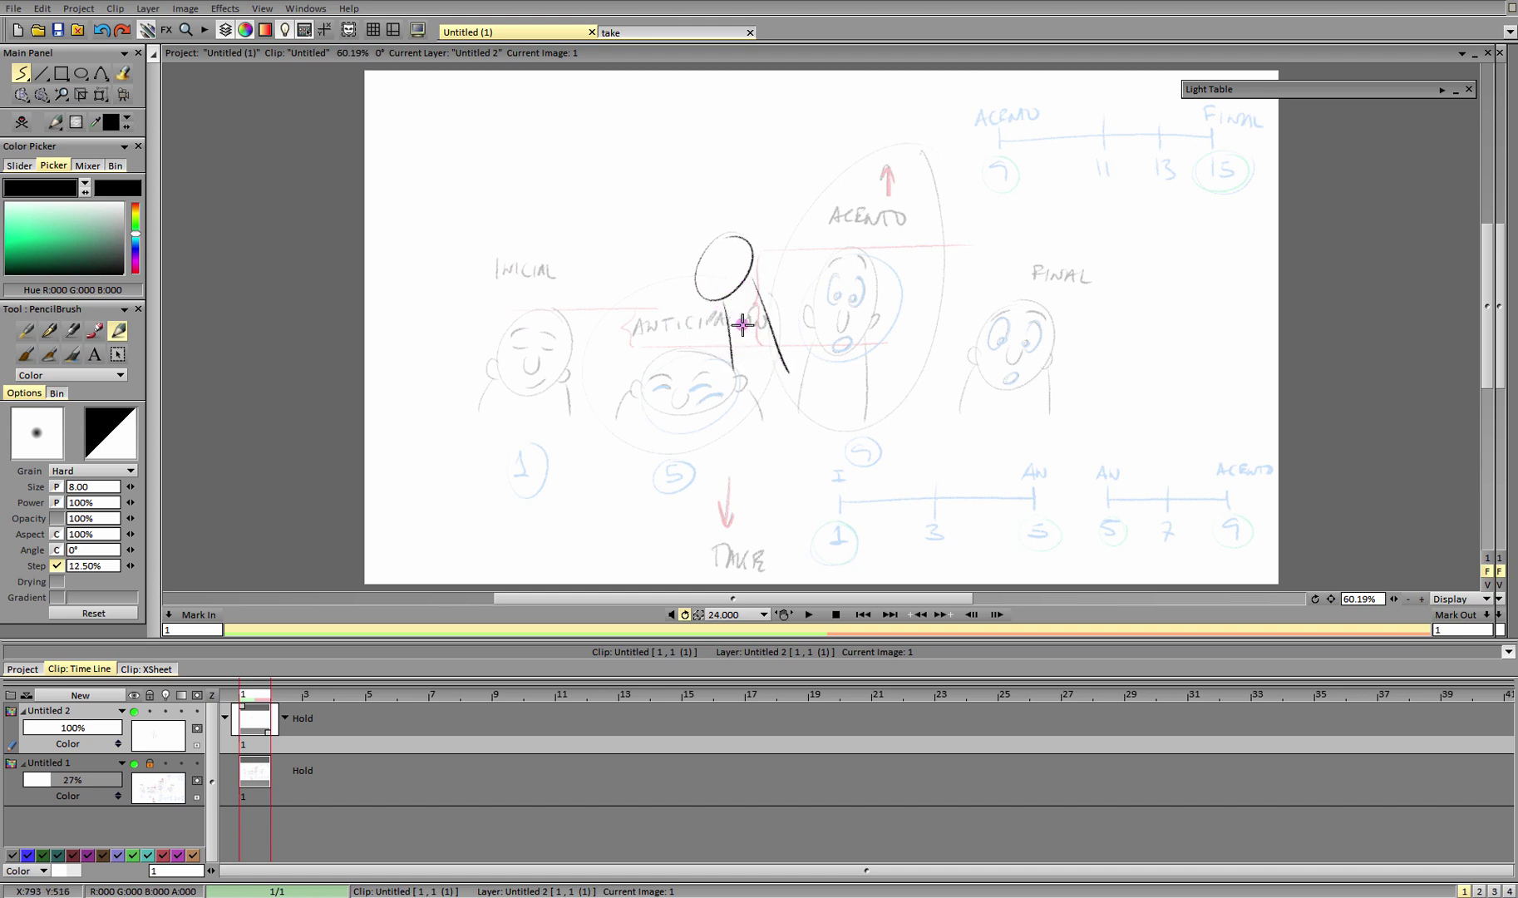
drag(746, 299, 761, 378)
mouse_move(687, 267)
mouse_down()
mouse_move(680, 282)
mouse_move(697, 276)
mouse_up()
key(ctrl+z)
mouse_move(709, 254)
mouse_down()
mouse_move(752, 268)
mouse_move(734, 294)
mouse_up()
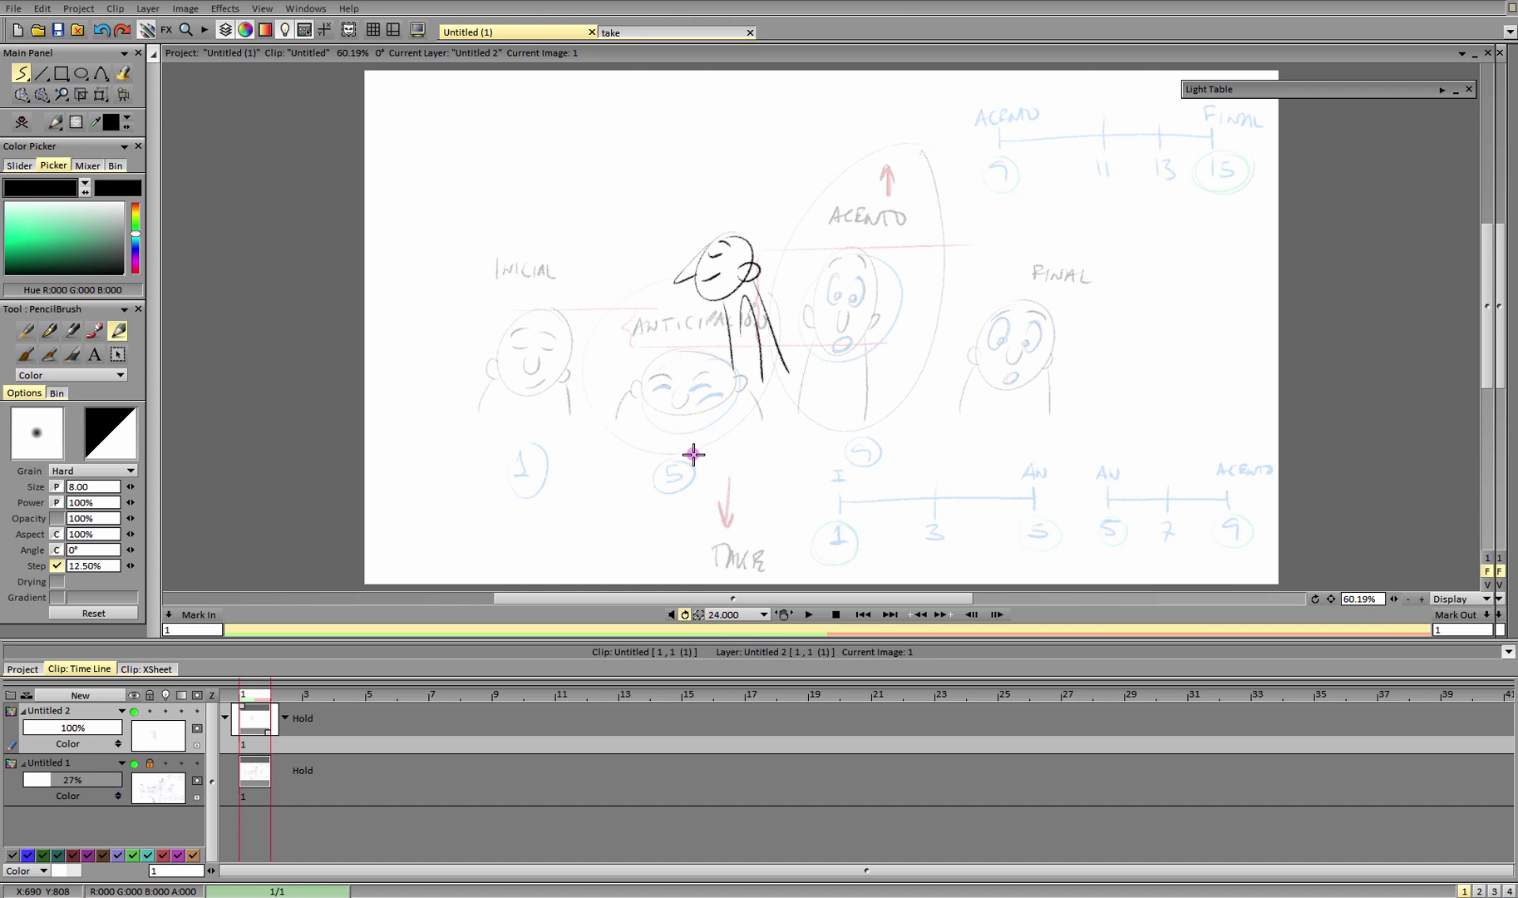
Create a blank drawing at frame 5 of the new layer and turn on the layer's light table.
click(379, 698)
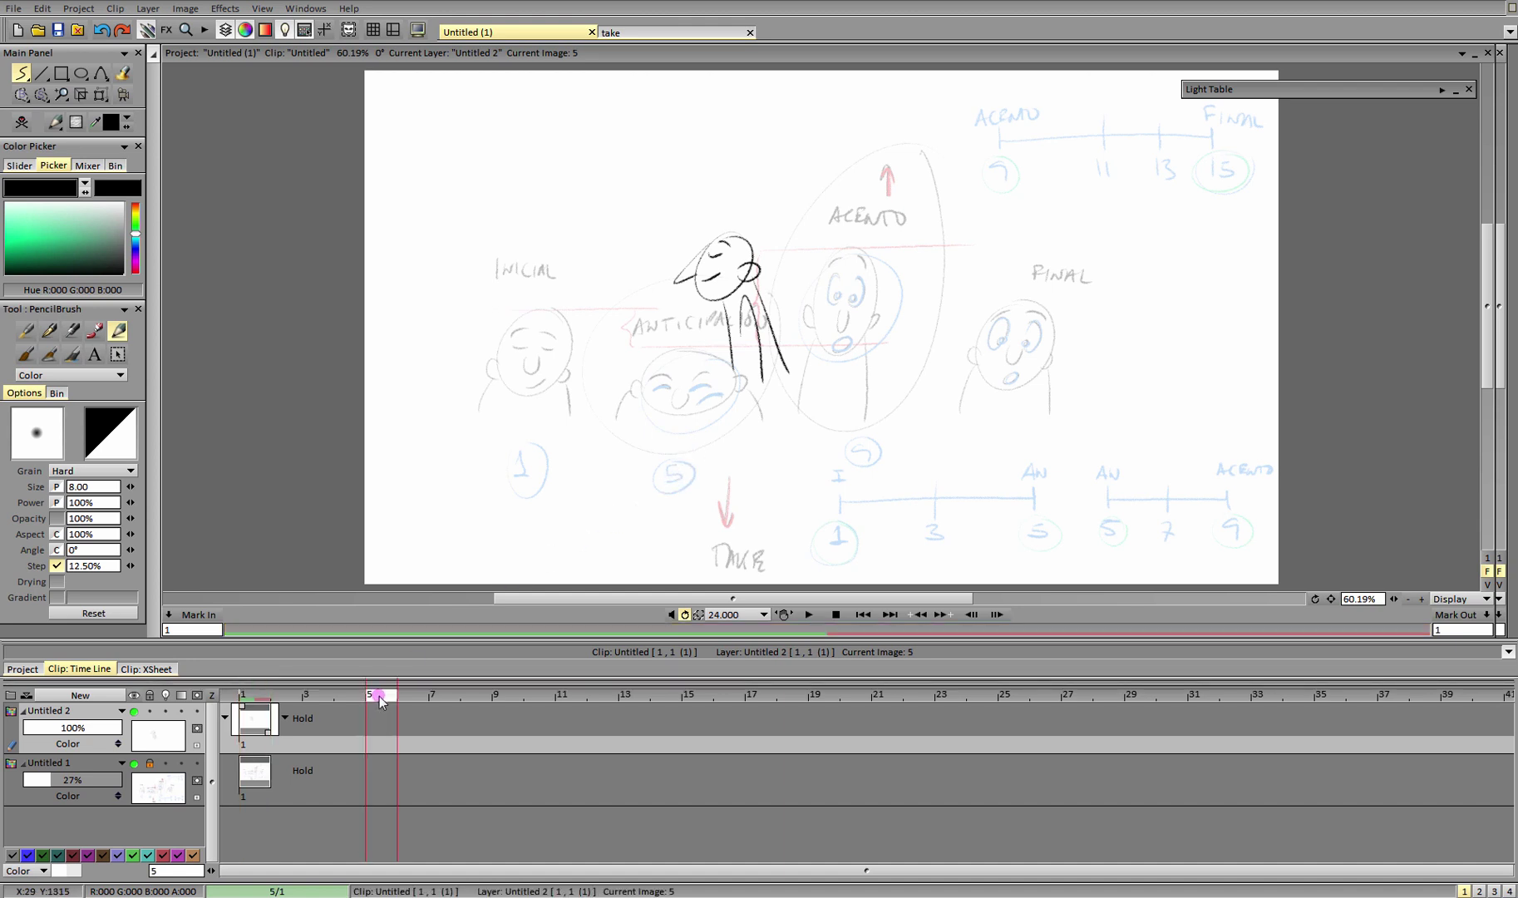
click(20, 123)
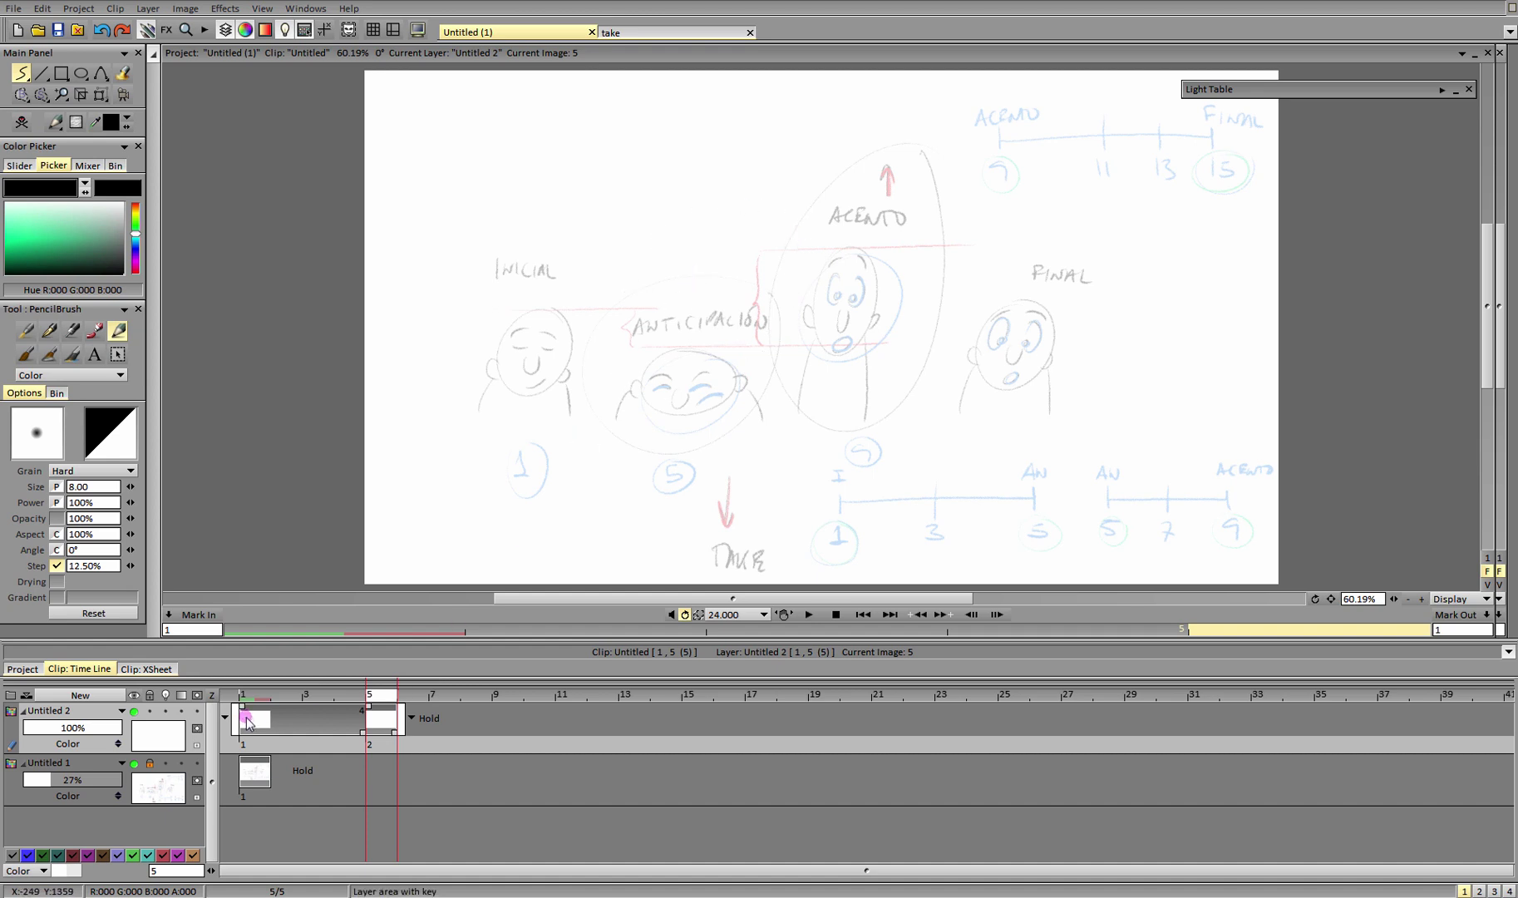
click(165, 713)
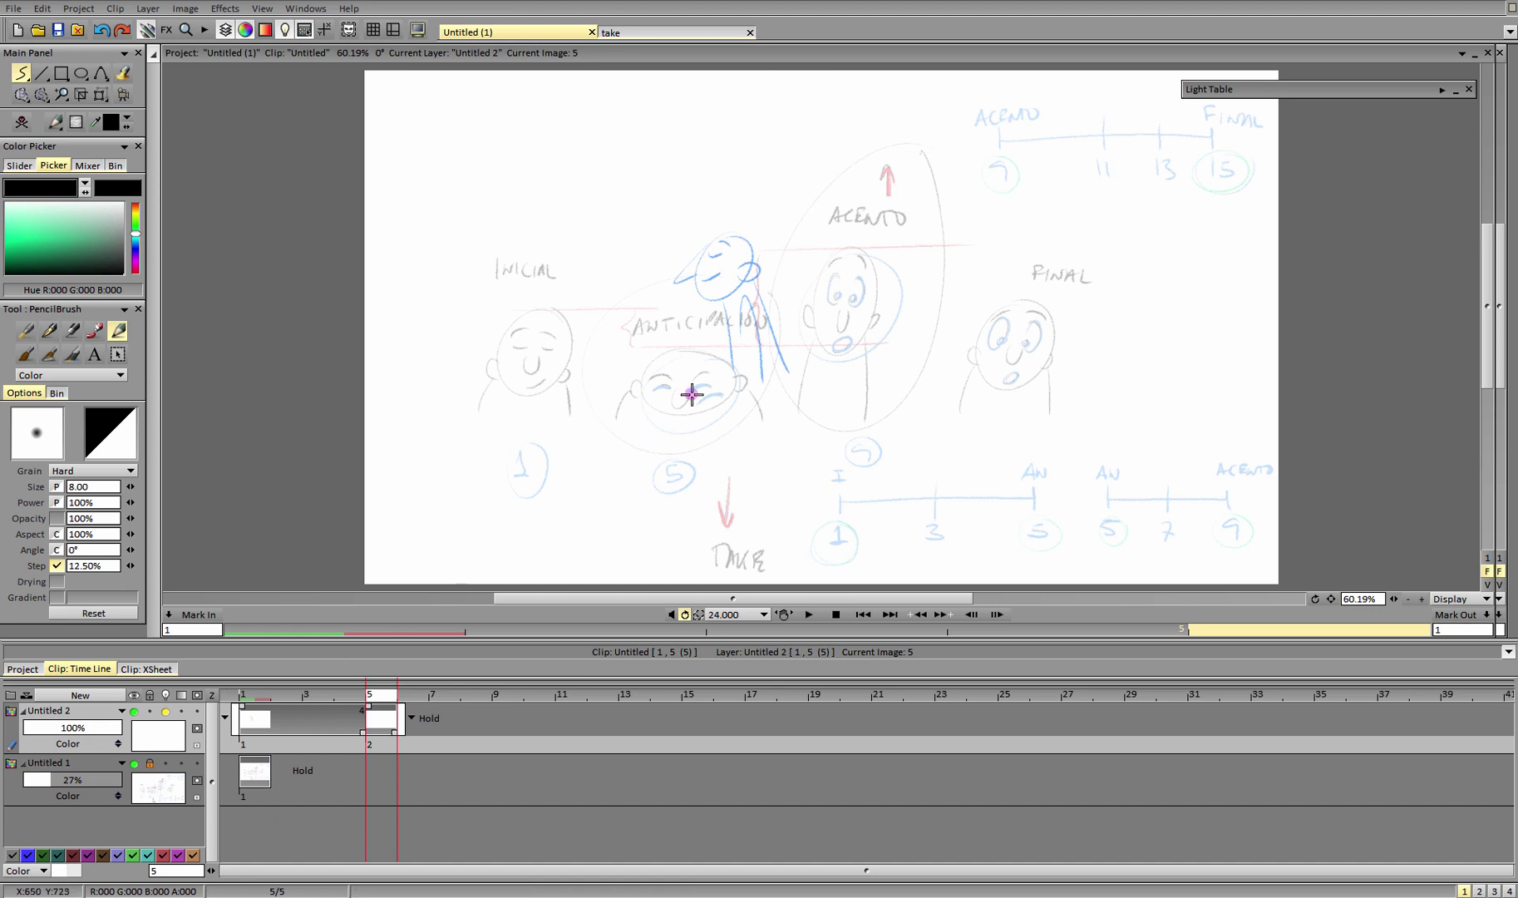
click(1441, 92)
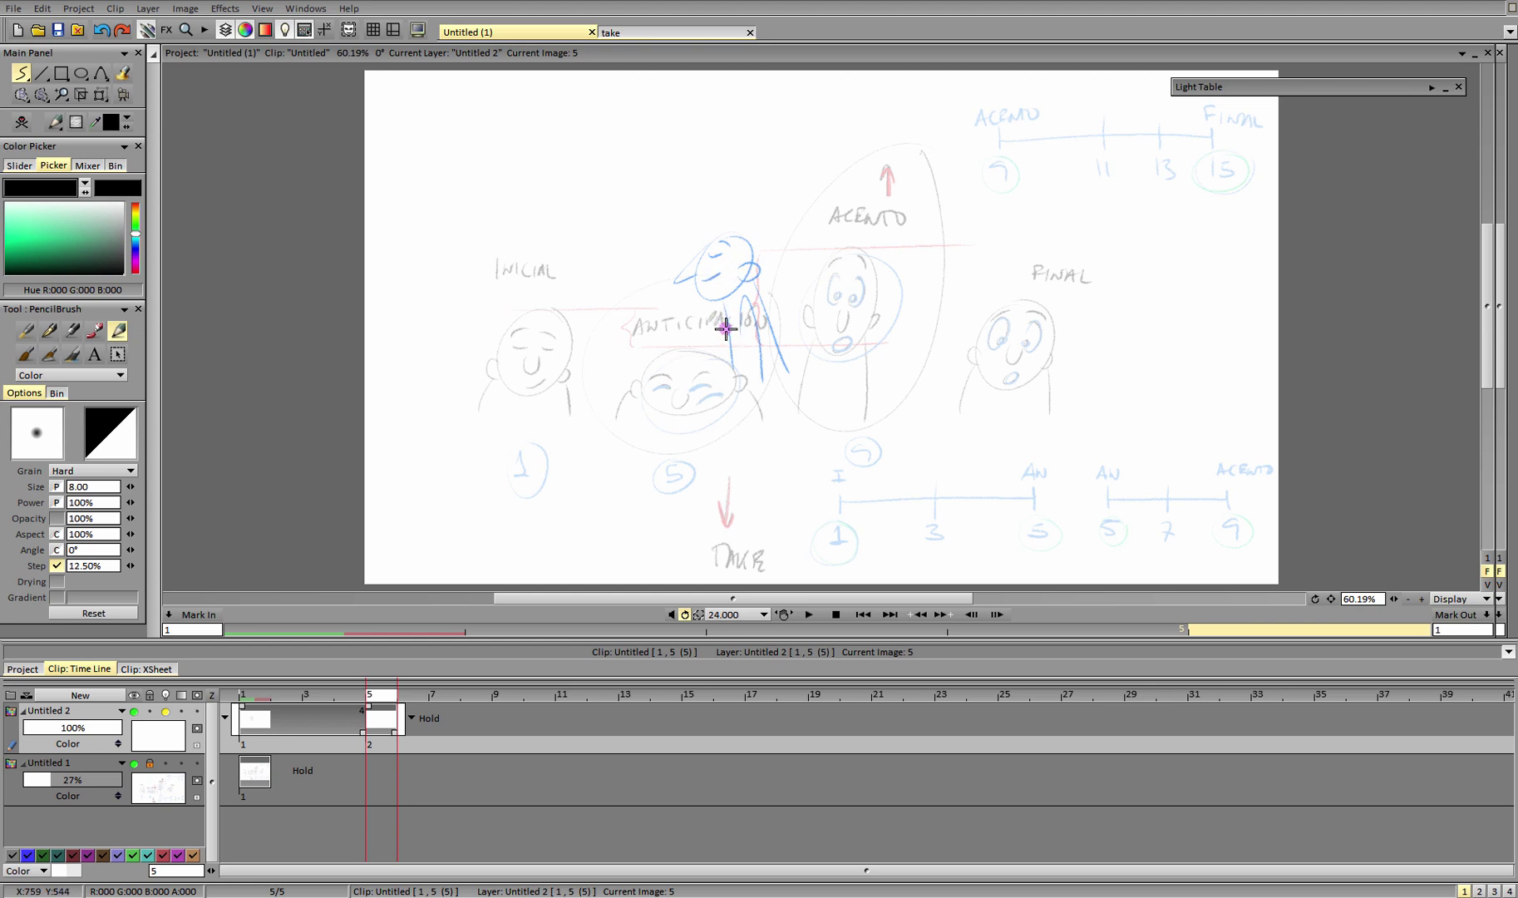
Sketch a squashed head over the traced pose, shade its volume shift in black and green (54, 208, 145), and clear the frame.
drag(727, 324, 722, 339)
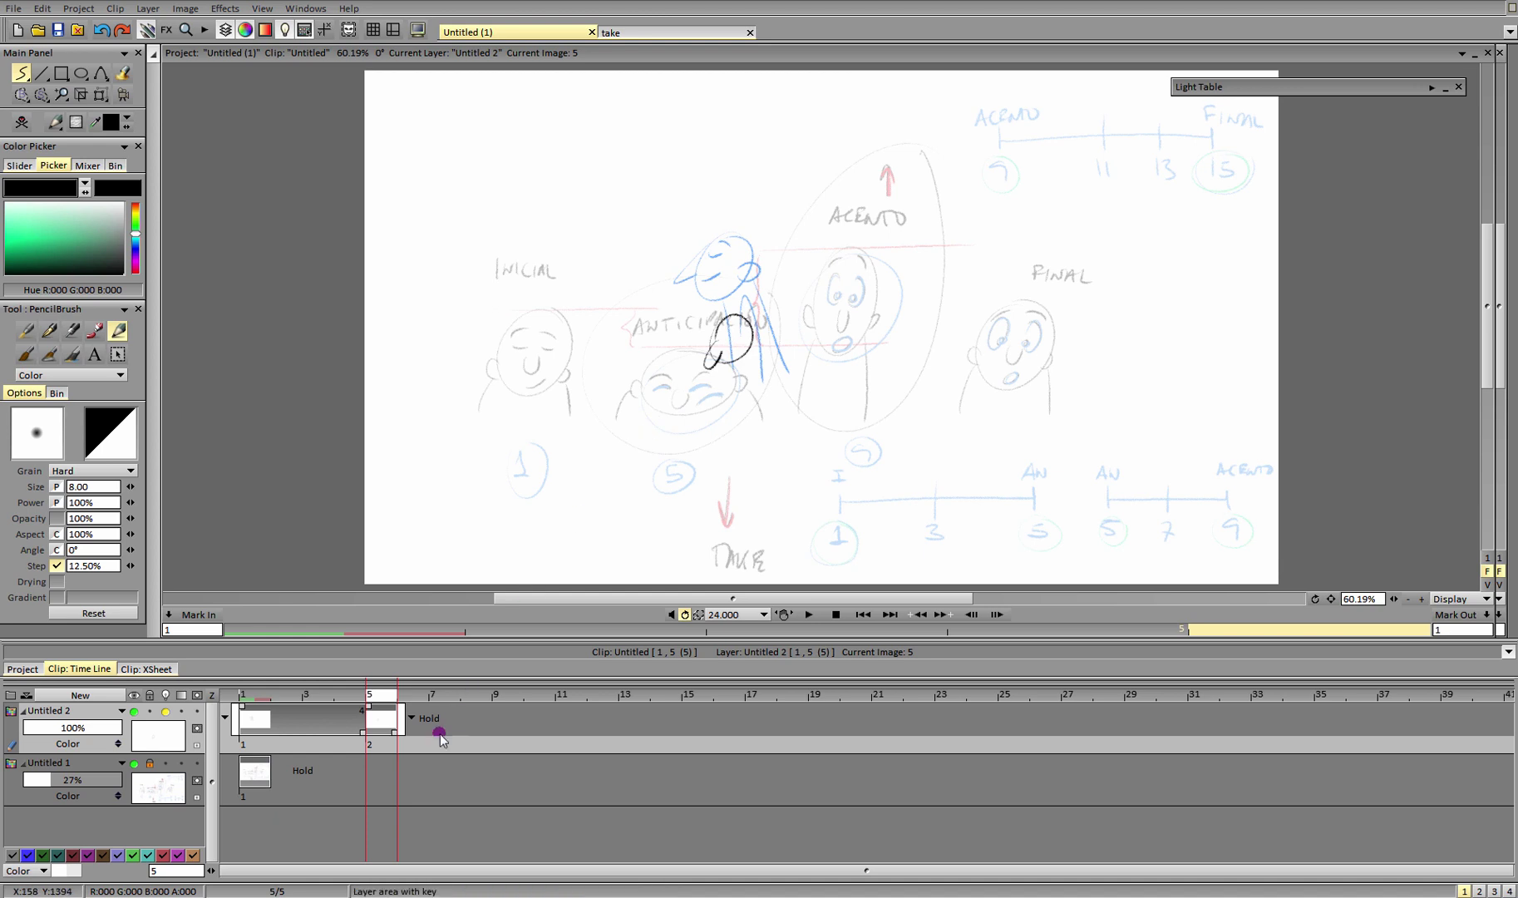
key(ctrl+z)
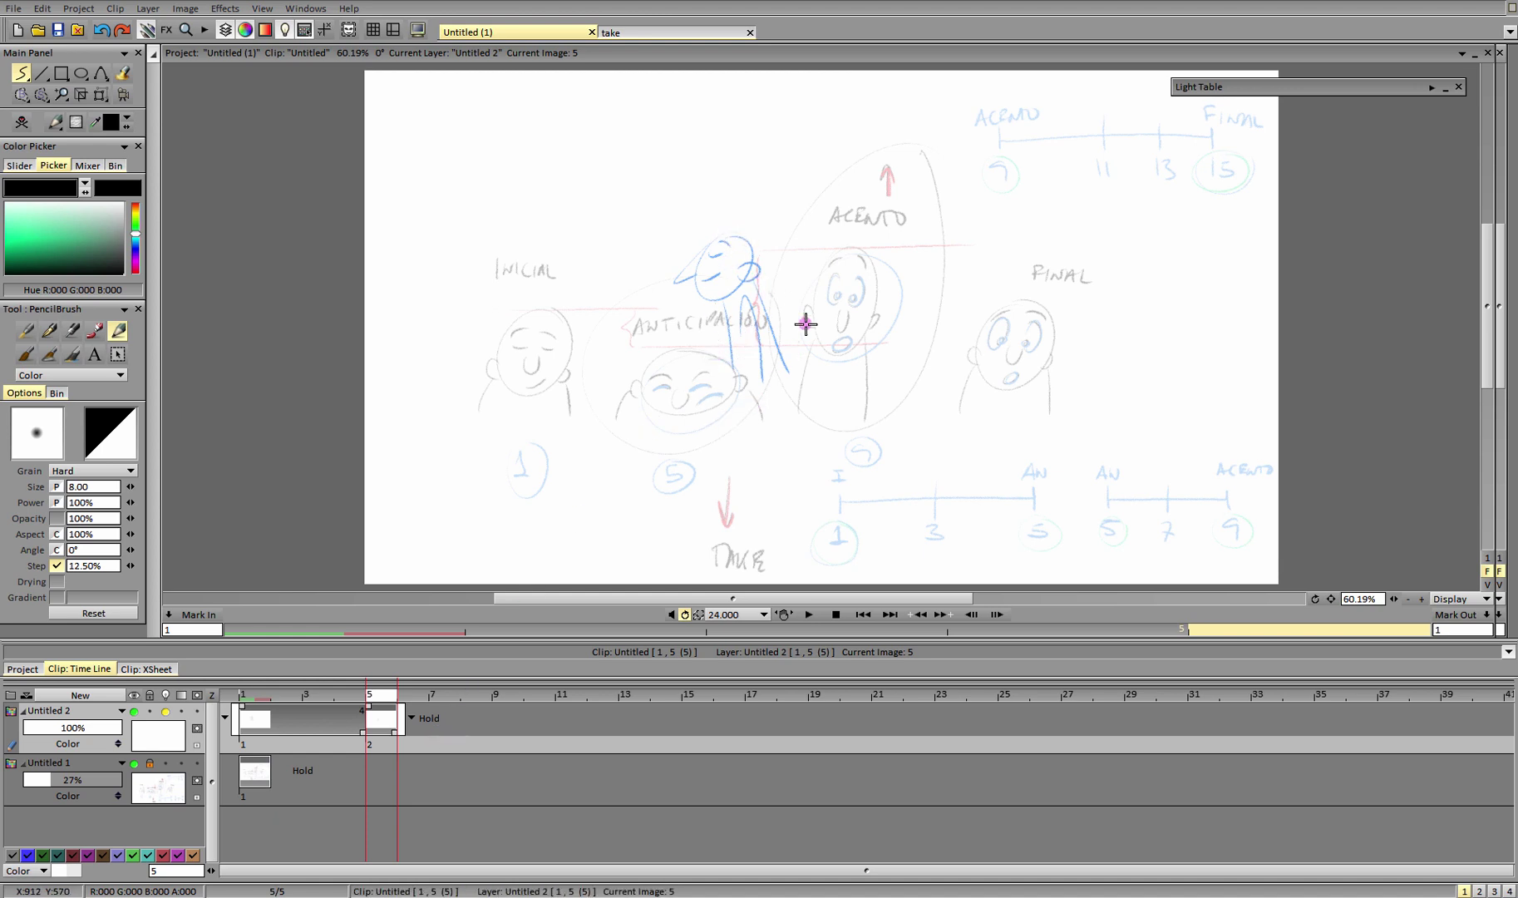
mouse_move(752, 247)
mouse_down()
mouse_move(699, 255)
mouse_move(687, 283)
mouse_move(731, 288)
mouse_move(764, 258)
mouse_move(694, 254)
mouse_up()
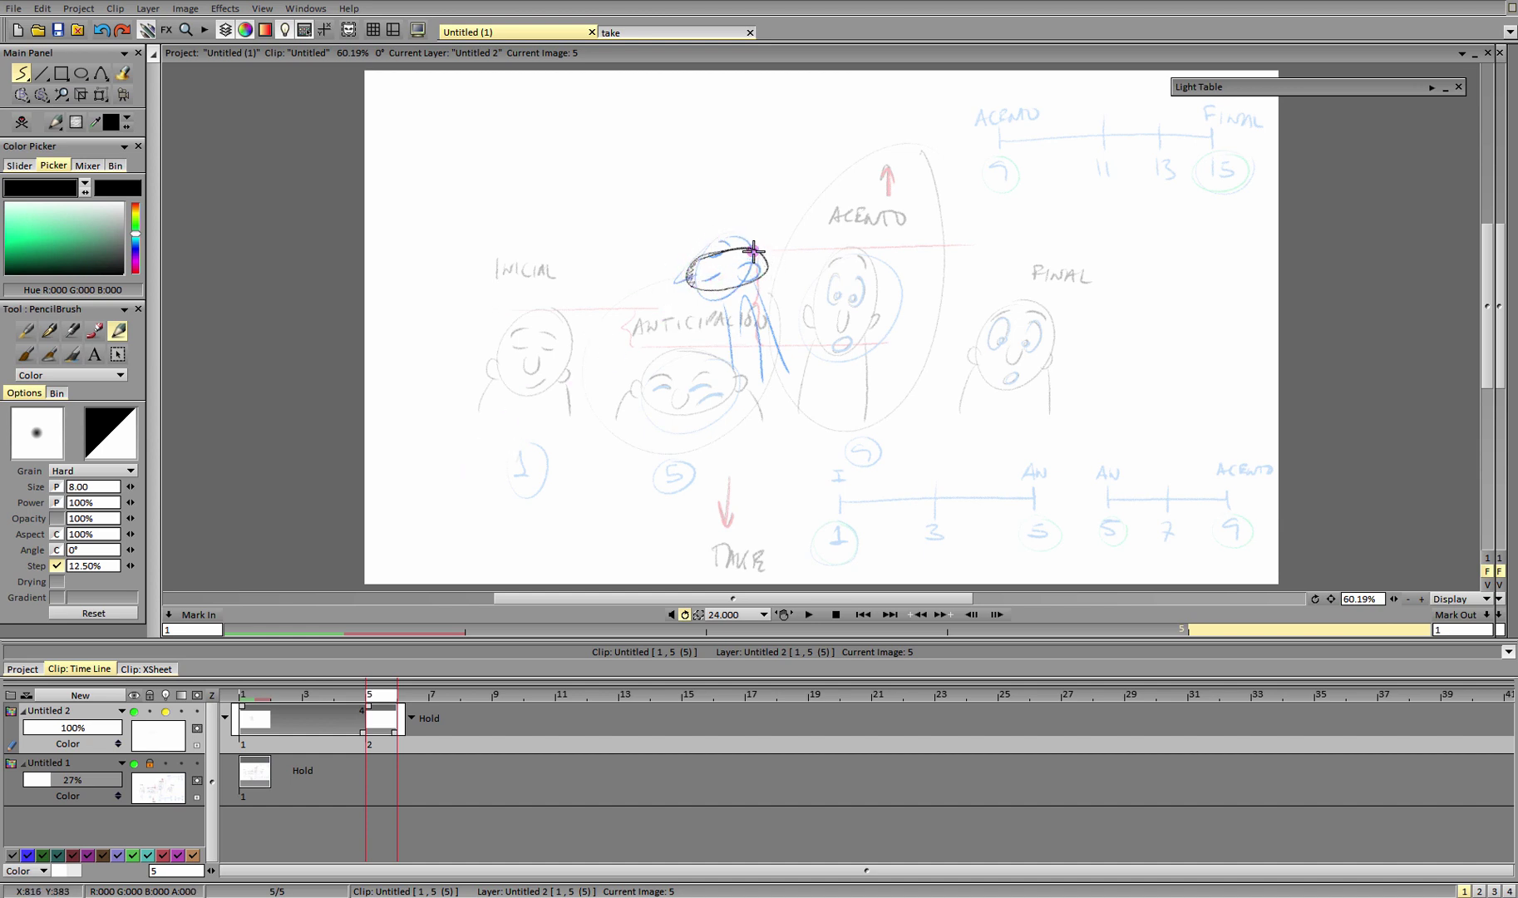
drag(760, 263, 747, 280)
click(48, 237)
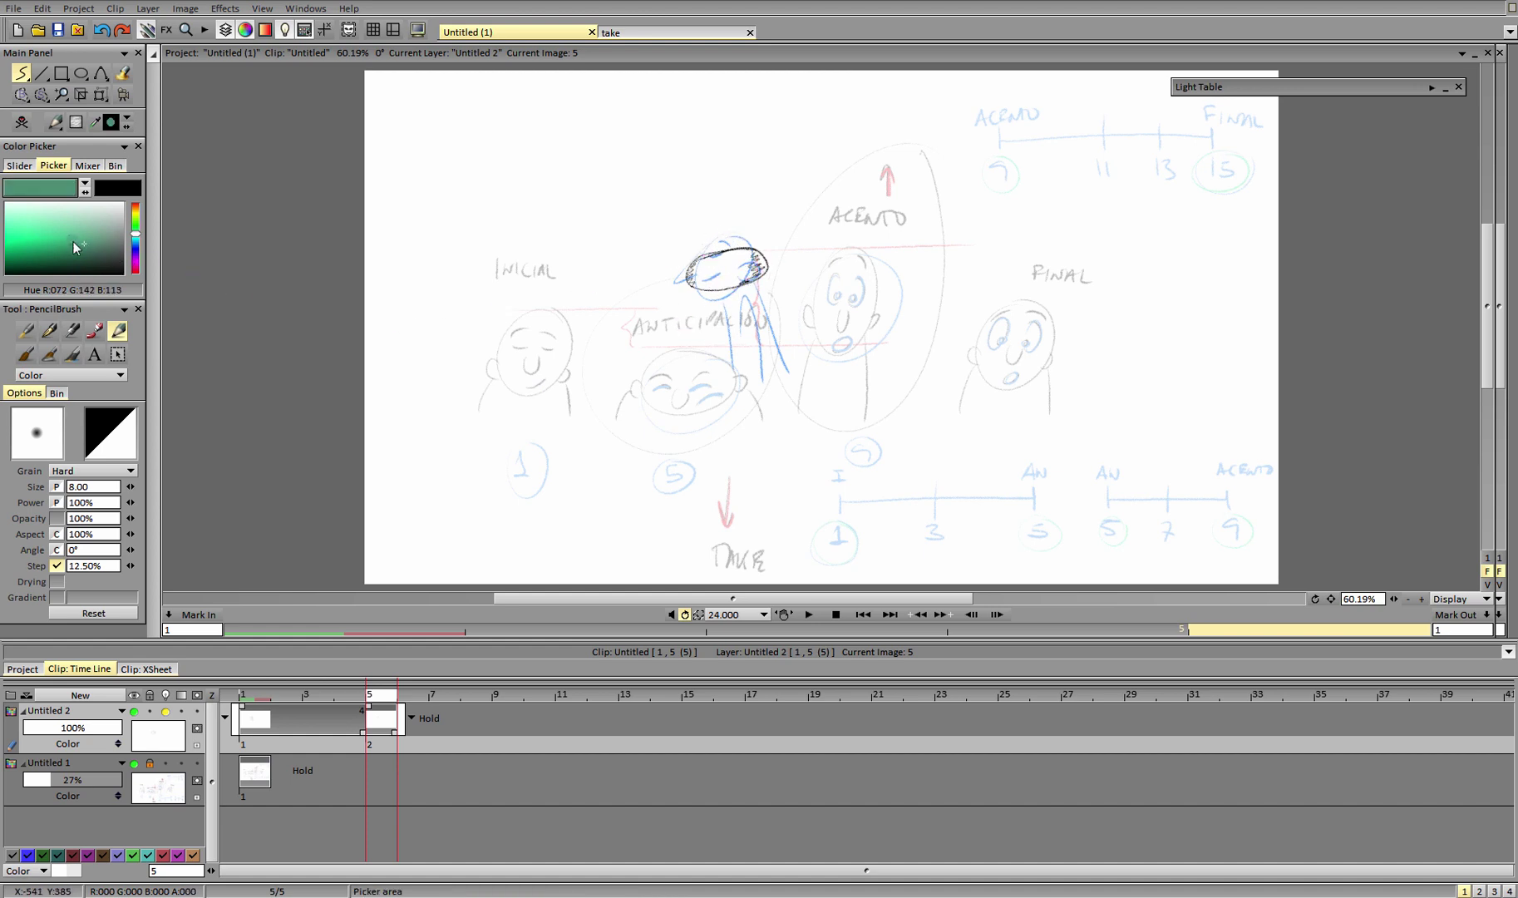
mouse_move(716, 241)
mouse_down()
mouse_move(702, 248)
mouse_move(733, 240)
mouse_move(722, 246)
mouse_up()
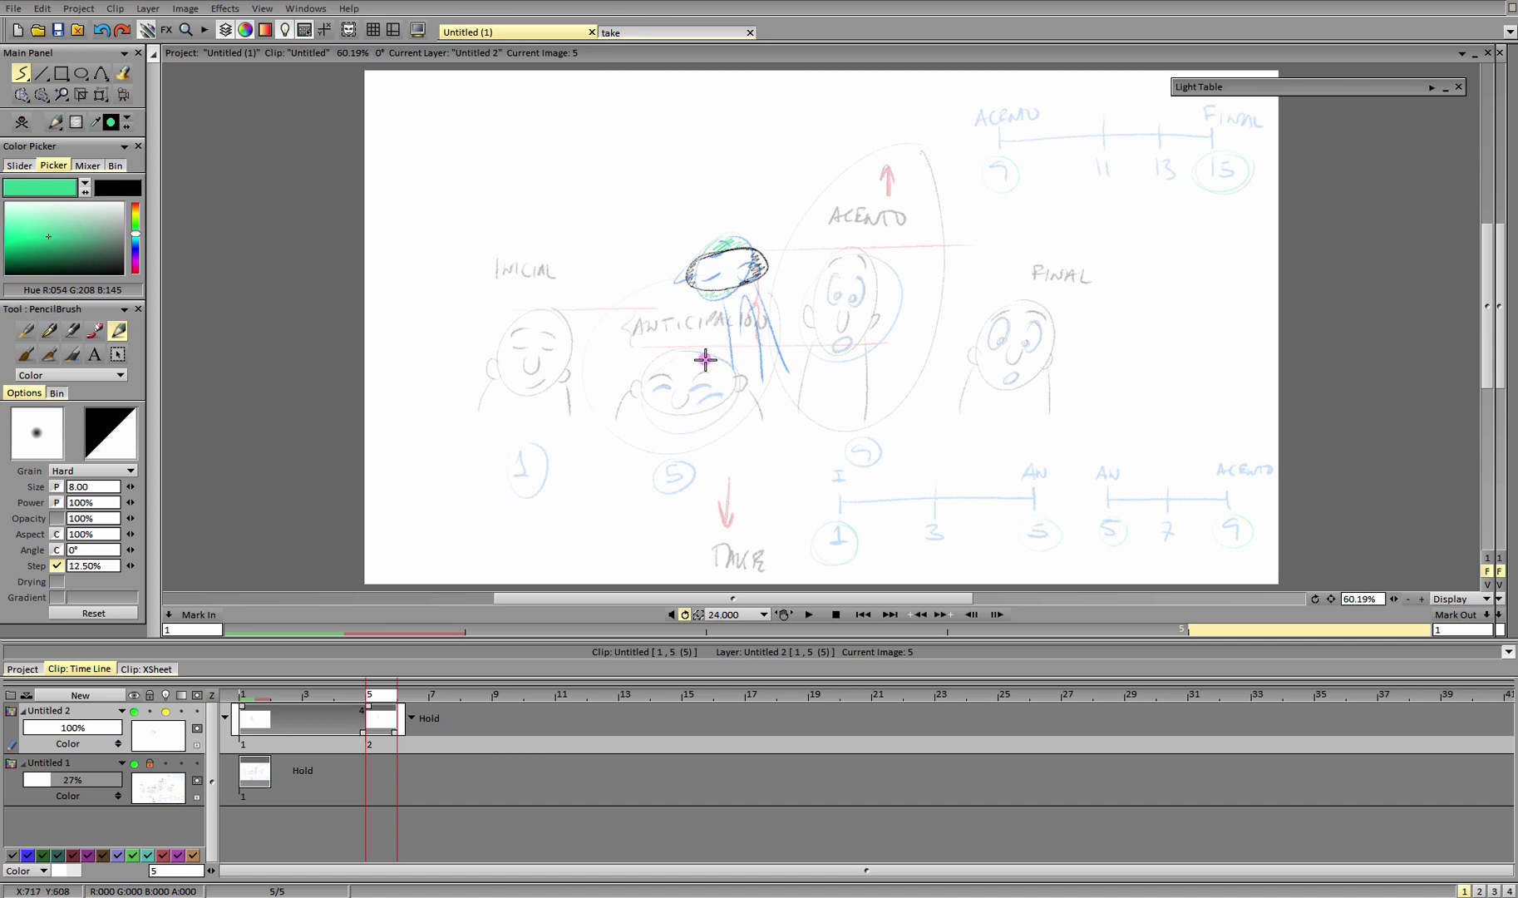
click(104, 270)
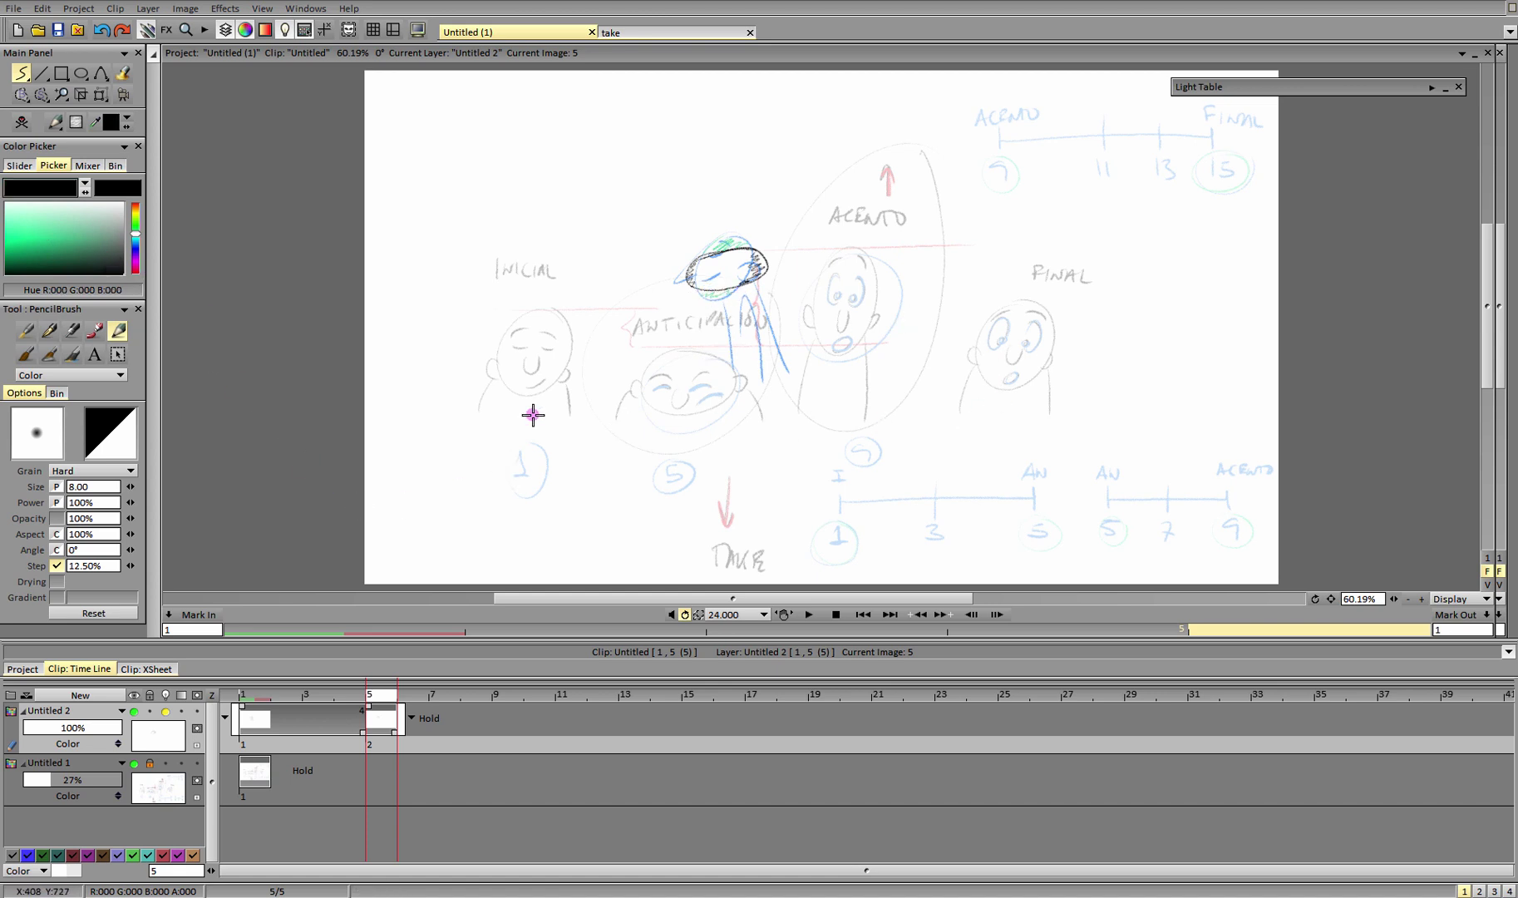
click(55, 122)
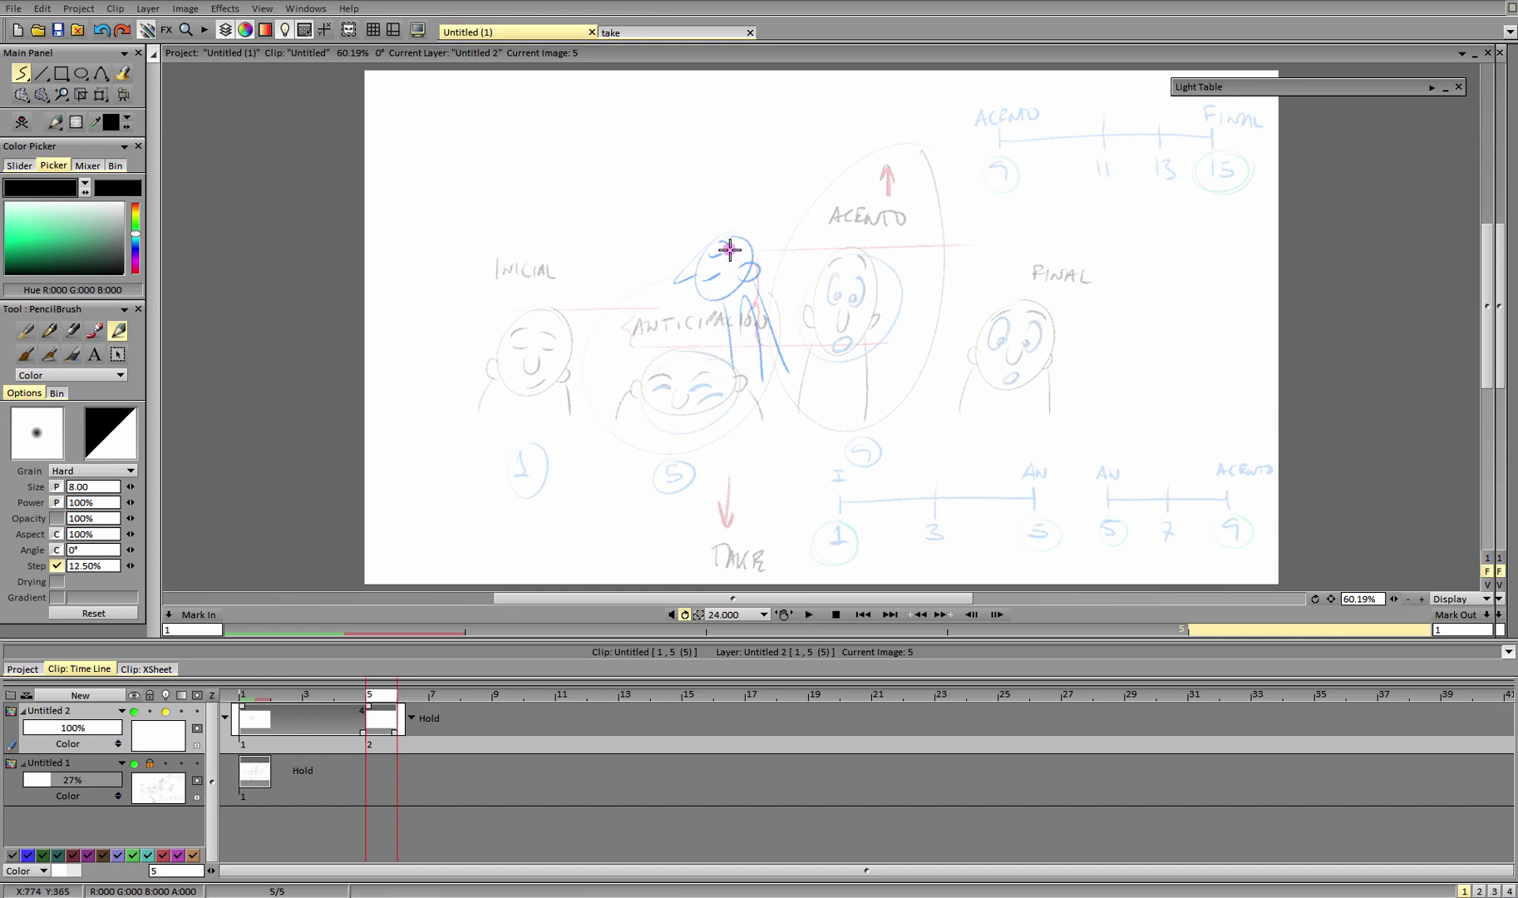
Sketch the anticipation pose in black on frame 5, with a squashed head, facial features and body lines below the frame 1 head.
mouse_move(742, 301)
mouse_down()
mouse_move(752, 309)
mouse_move(698, 332)
mouse_move(745, 327)
mouse_move(704, 346)
mouse_move(700, 333)
mouse_up()
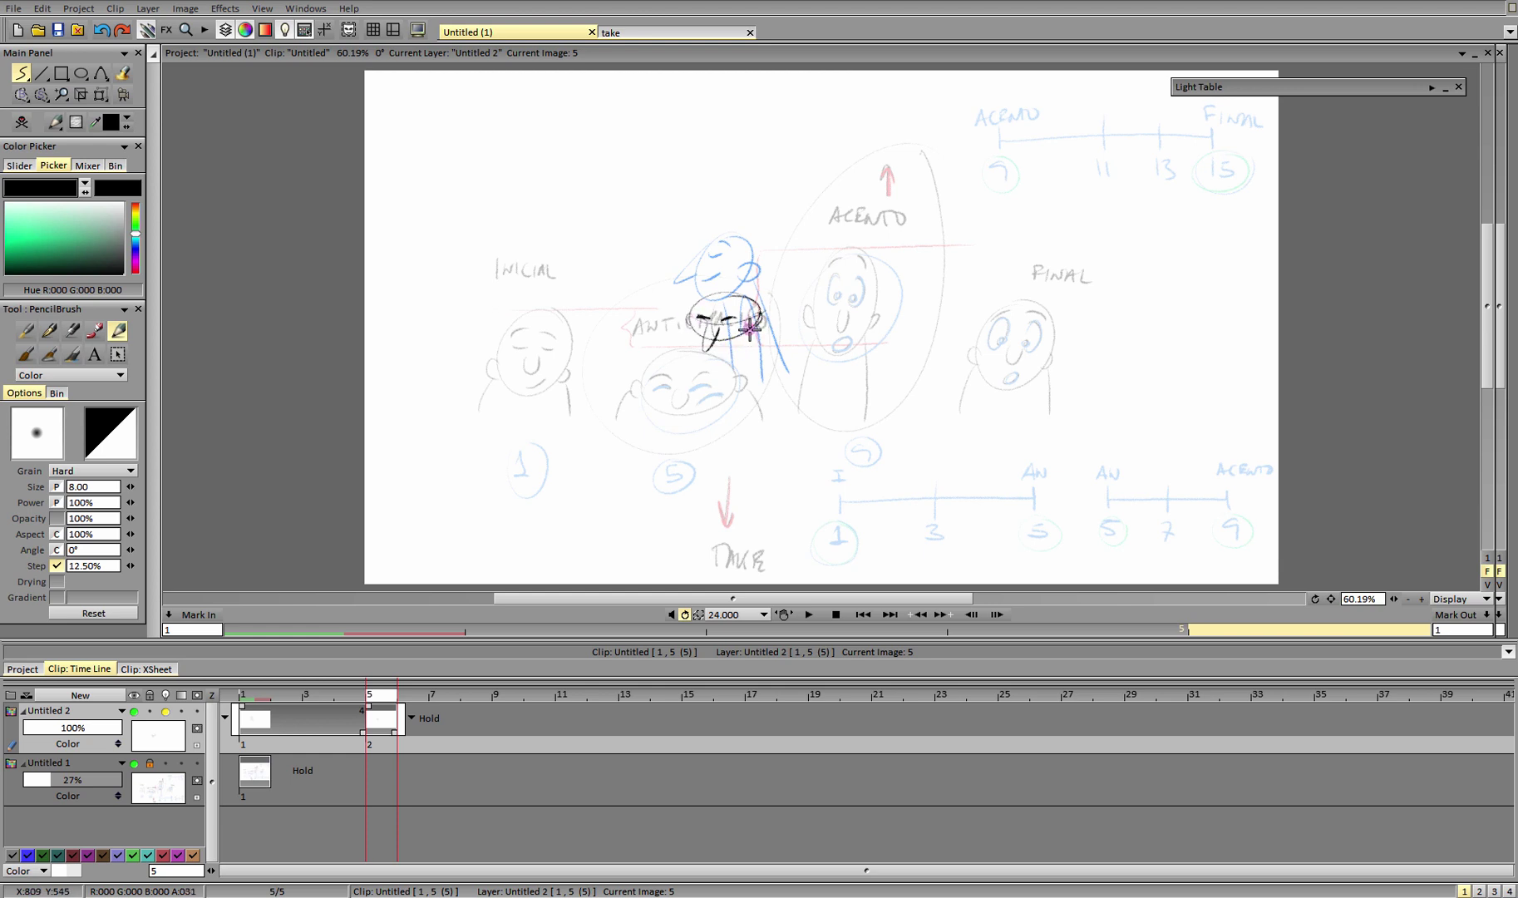
drag(755, 302, 780, 376)
key(ctrl+z)
mouse_move(758, 301)
mouse_down()
mouse_move(752, 356)
mouse_move(701, 321)
mouse_move(696, 370)
mouse_move(743, 348)
mouse_move(695, 371)
mouse_up()
key(ctrl+z)
mouse_move(686, 300)
mouse_down()
mouse_move(684, 400)
mouse_move(713, 423)
mouse_move(770, 372)
mouse_up()
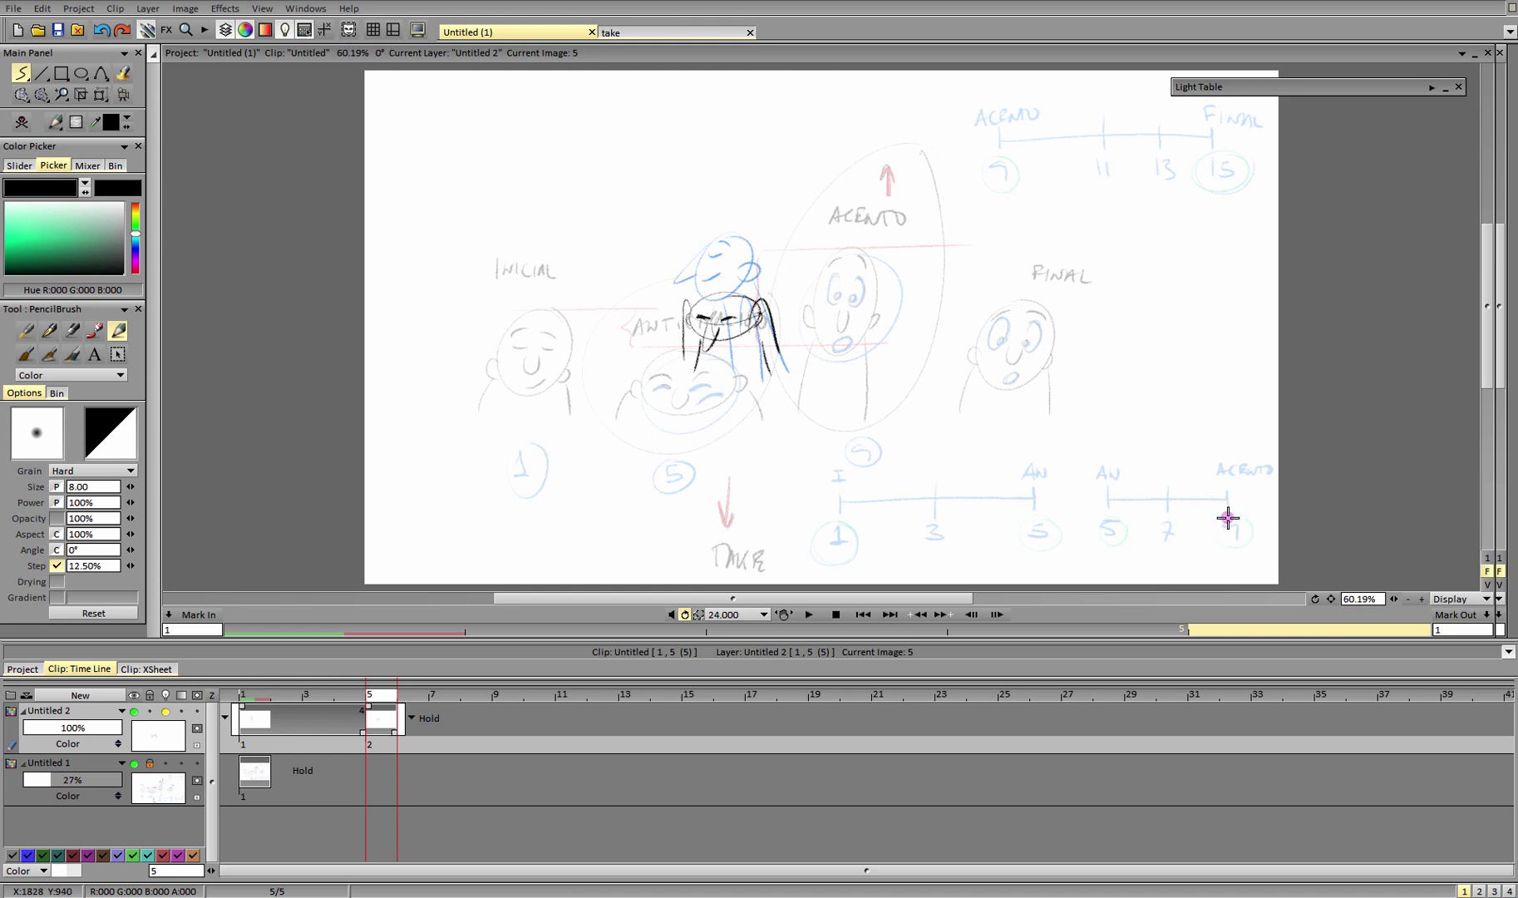
Create a blank drawing at frame 9 of the character layer and show the two previous drawings on the light table.
click(509, 695)
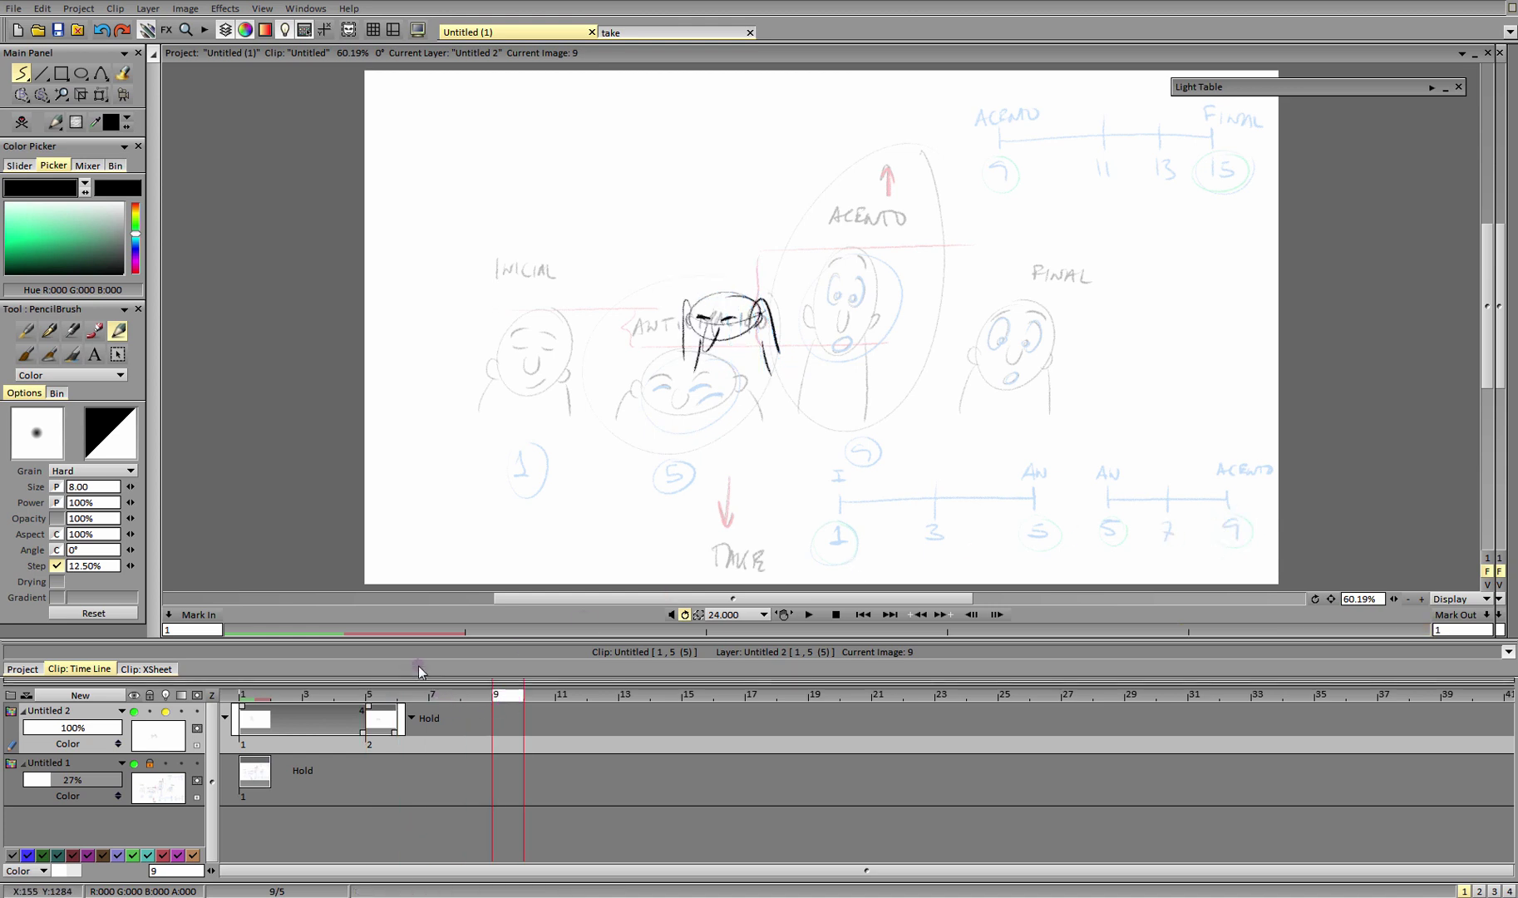
click(22, 122)
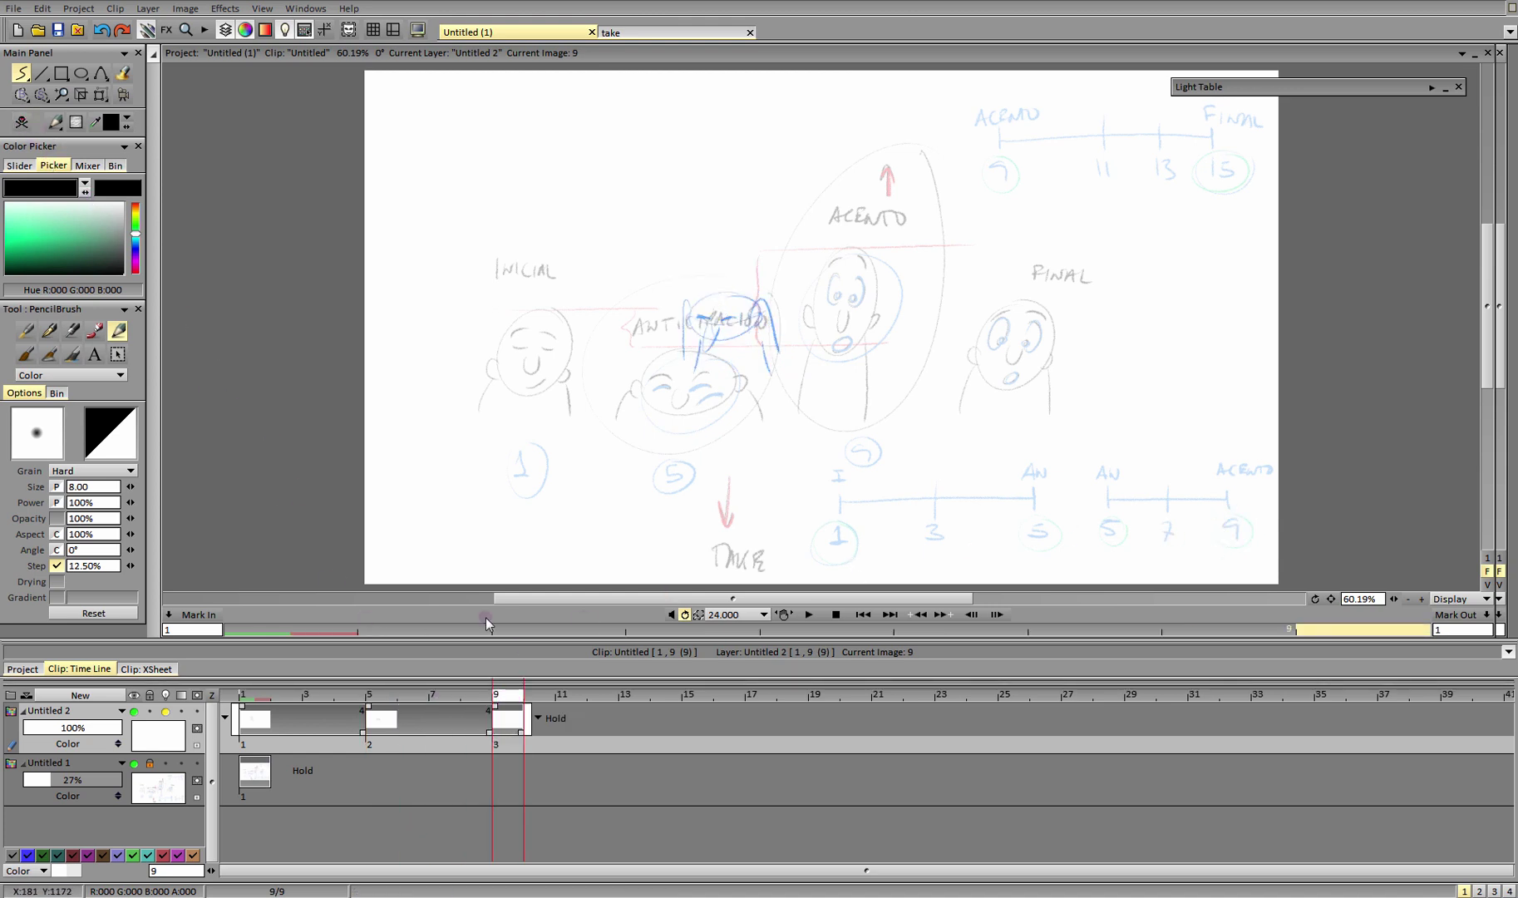
click(1432, 86)
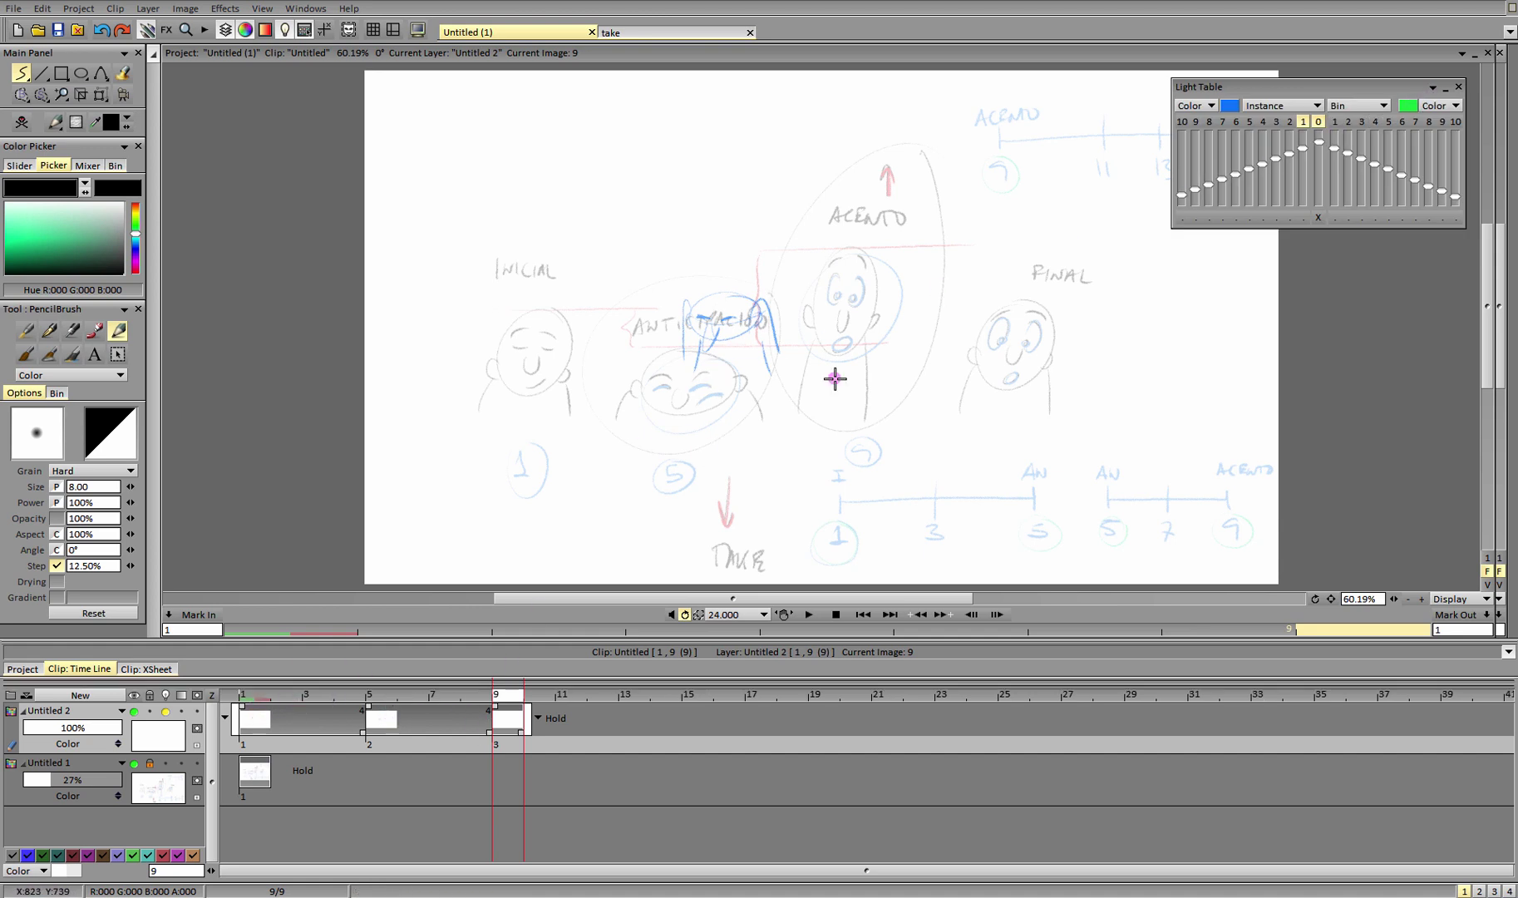
click(1288, 121)
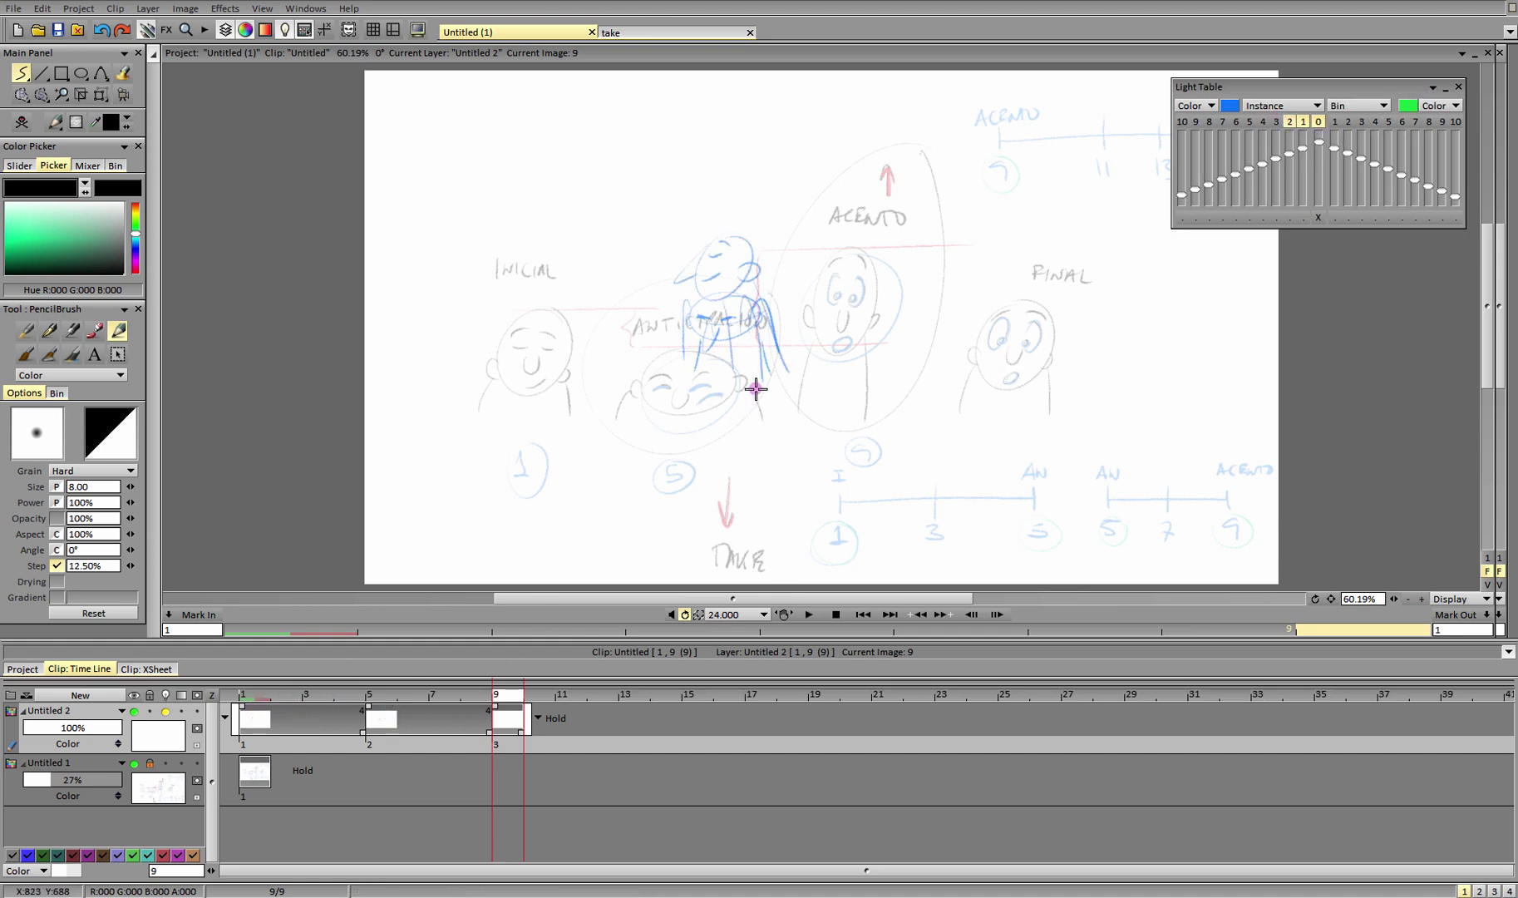
Sketch the accent pose on frame 9 above the earlier poses, with a stretched head, wide eye, open mouth, elongated body lines and a direction arrow.
drag(683, 157, 691, 155)
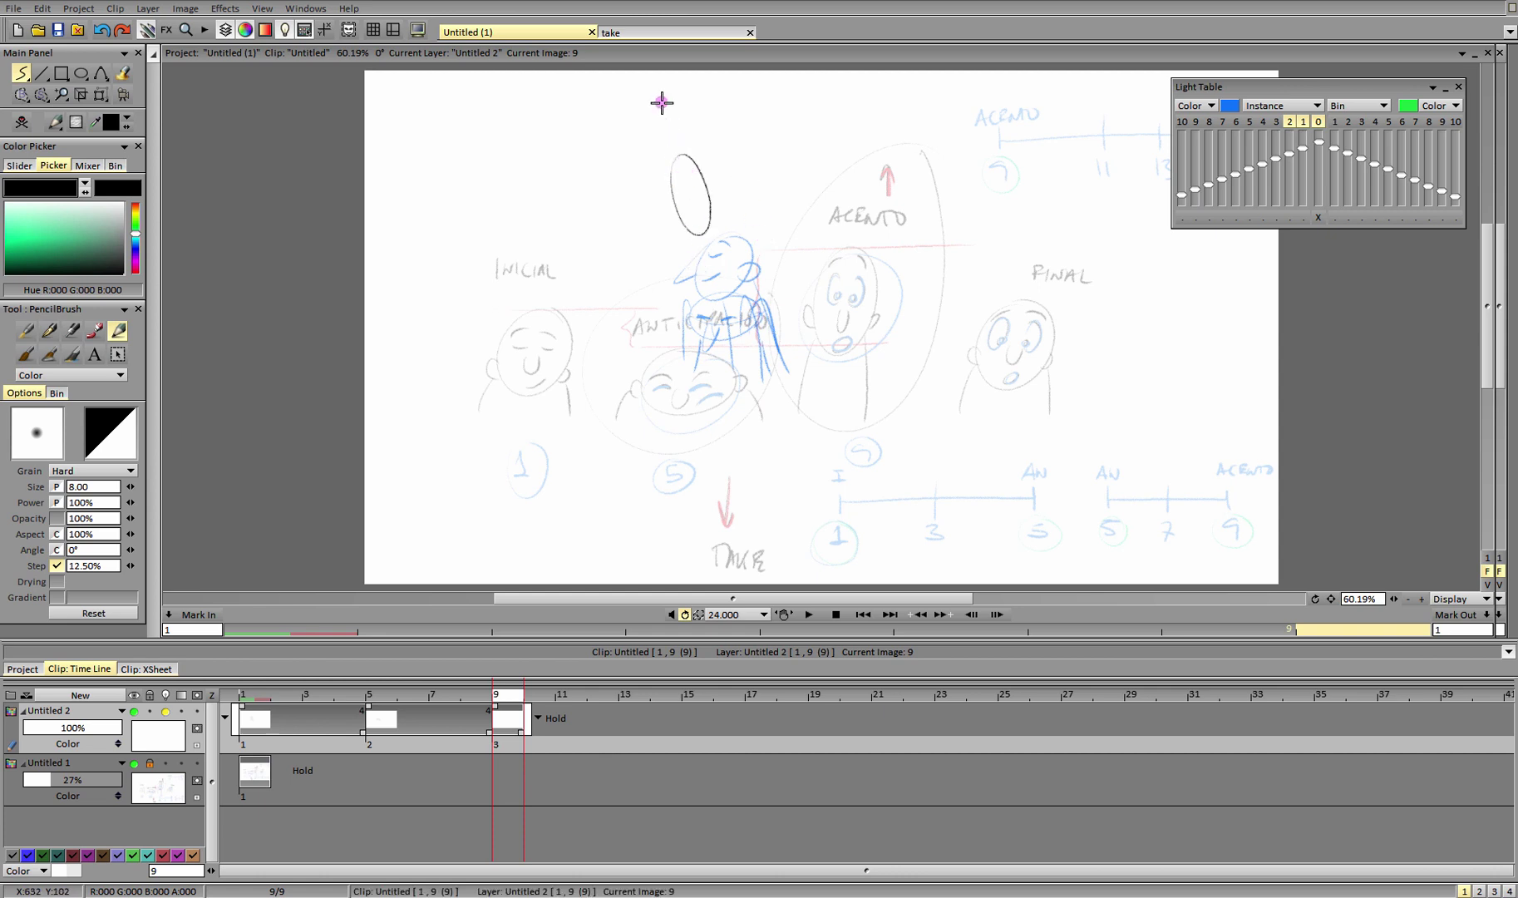
mouse_move(671, 198)
mouse_down()
mouse_move(695, 233)
mouse_move(664, 158)
mouse_move(716, 184)
mouse_move(754, 347)
mouse_up()
key(ctrl+z)
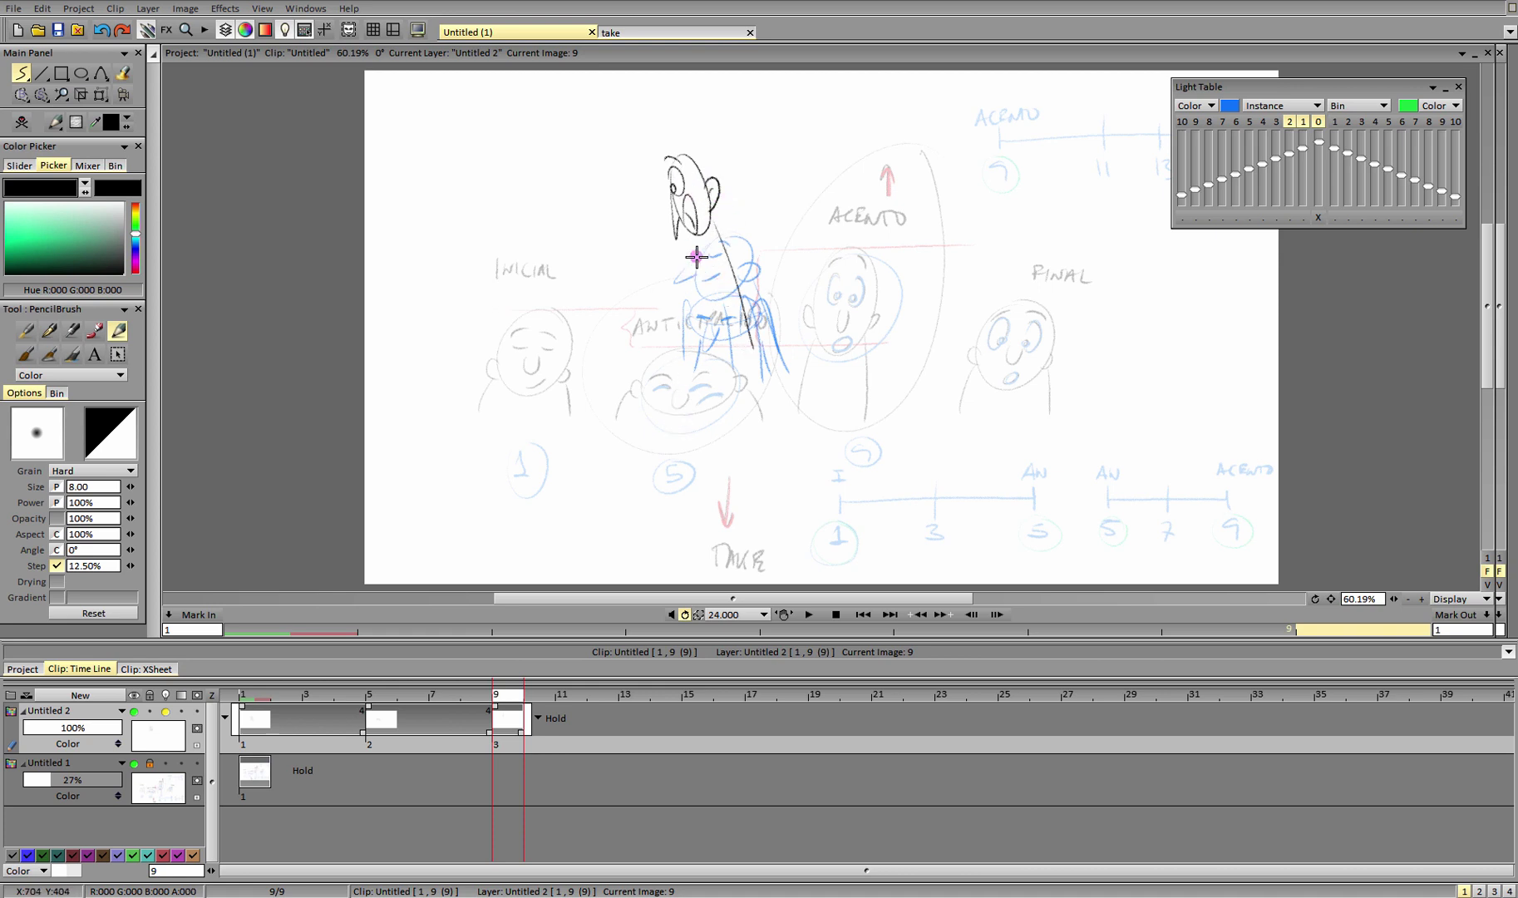
mouse_move(696, 251)
mouse_down()
mouse_move(715, 370)
mouse_move(749, 356)
mouse_move(757, 329)
mouse_up()
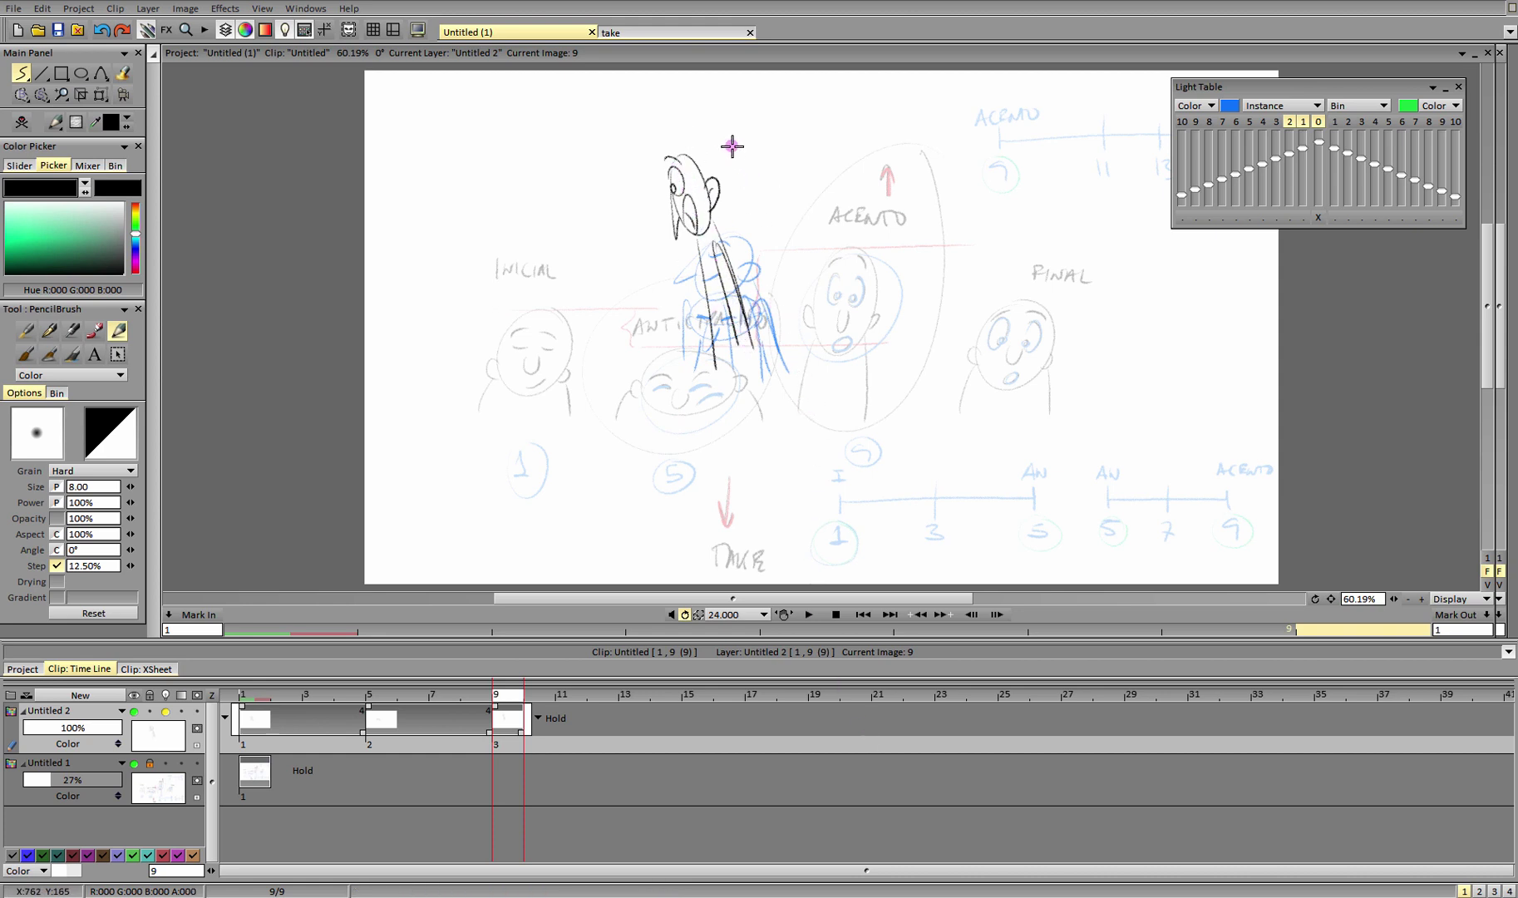
drag(749, 143, 700, 153)
click(1431, 87)
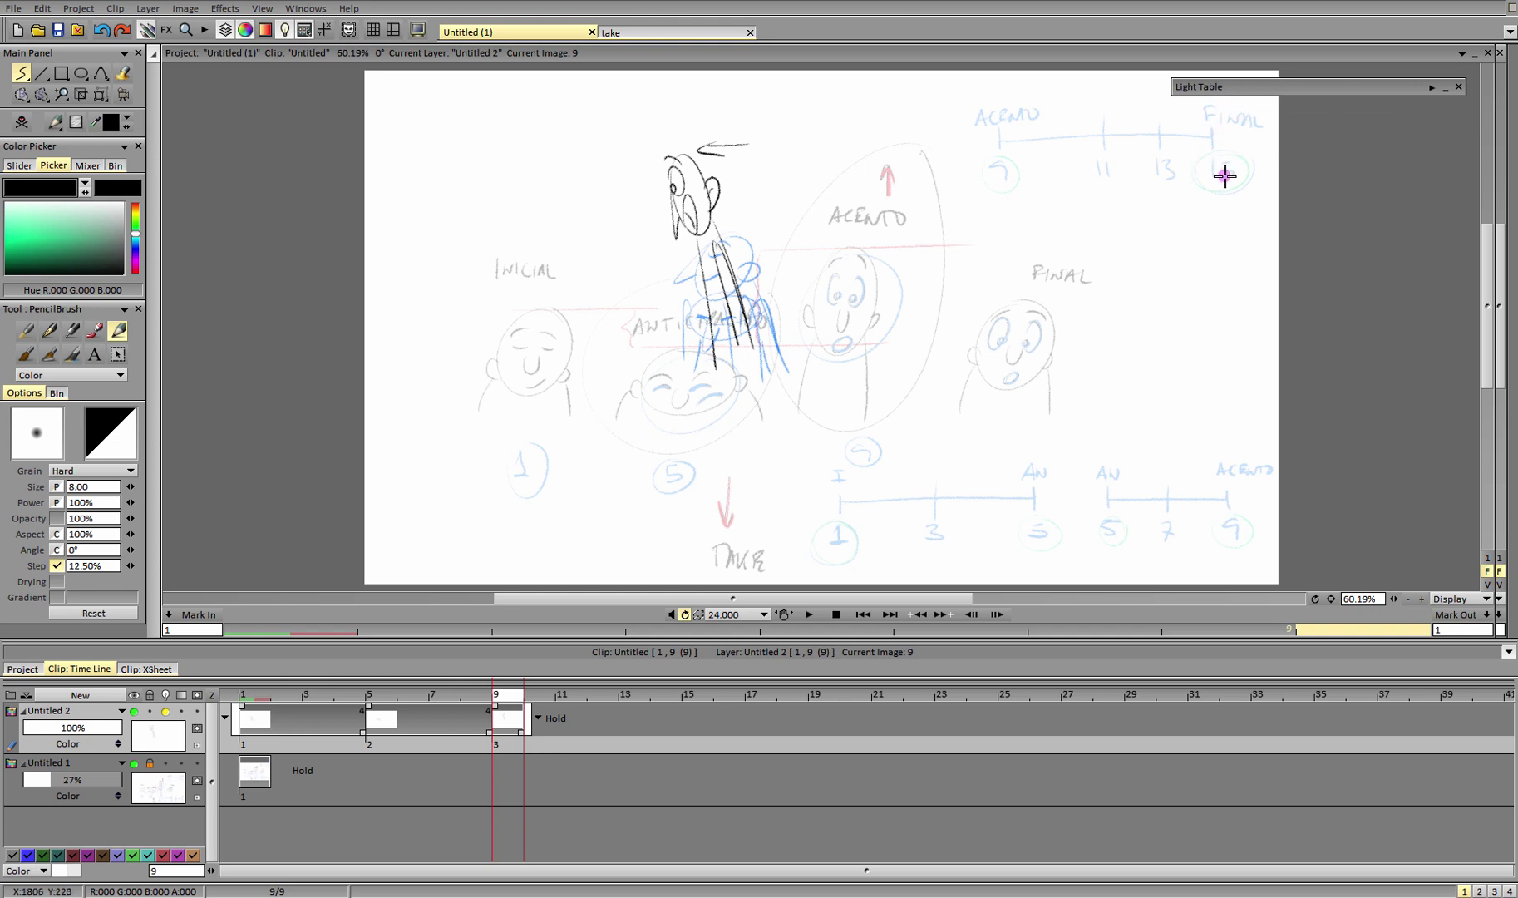
Create a blank drawing at frame 15 of the character layer and show the three previous drawings on the light table.
drag(670, 695, 694, 707)
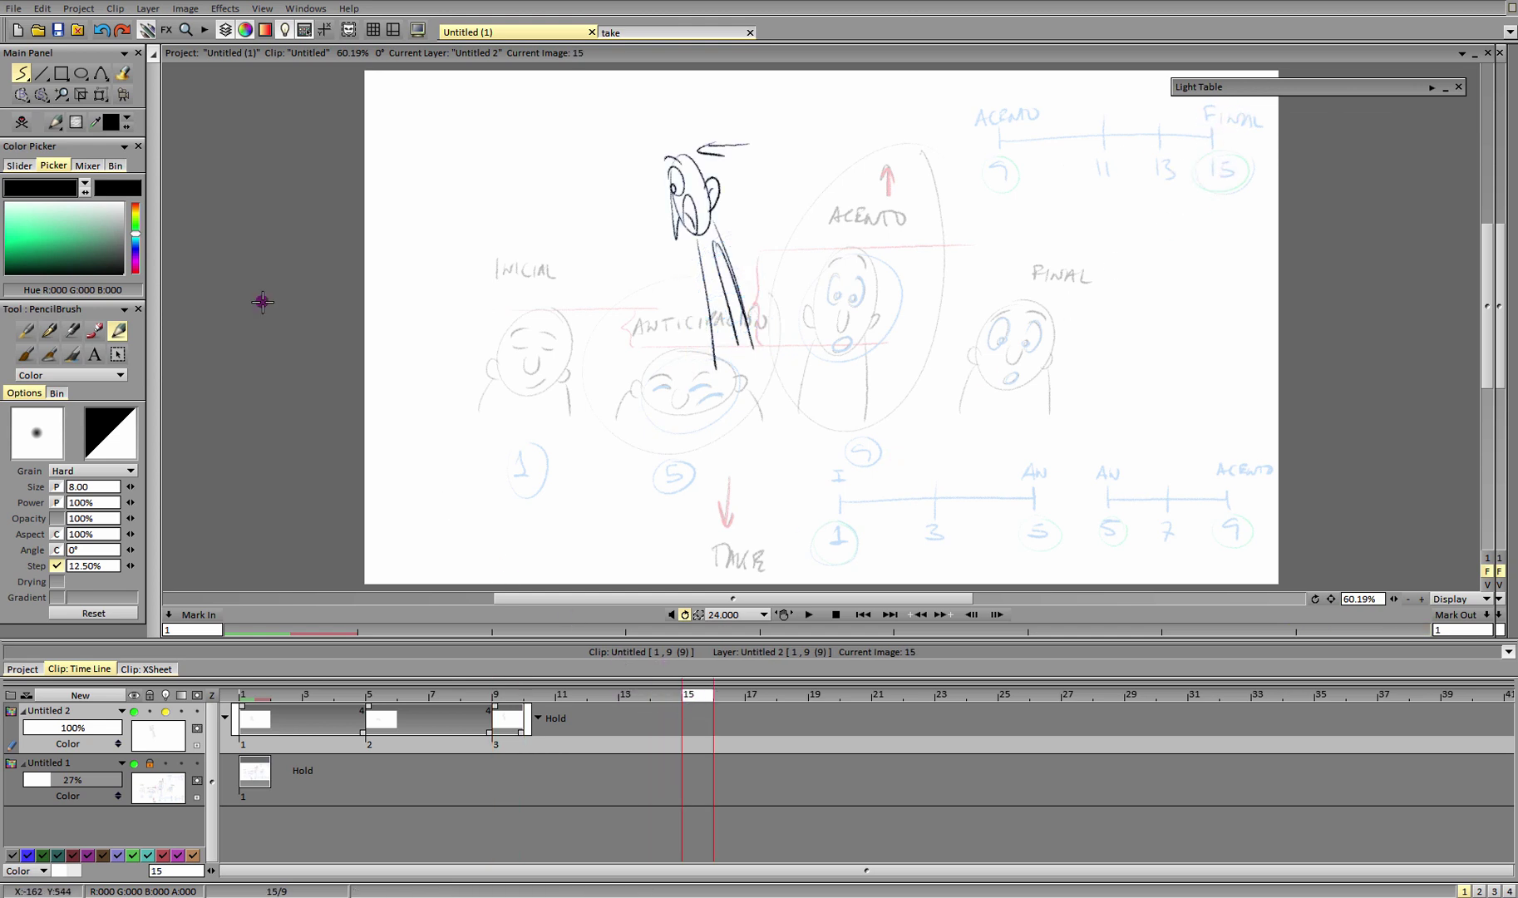
click(22, 122)
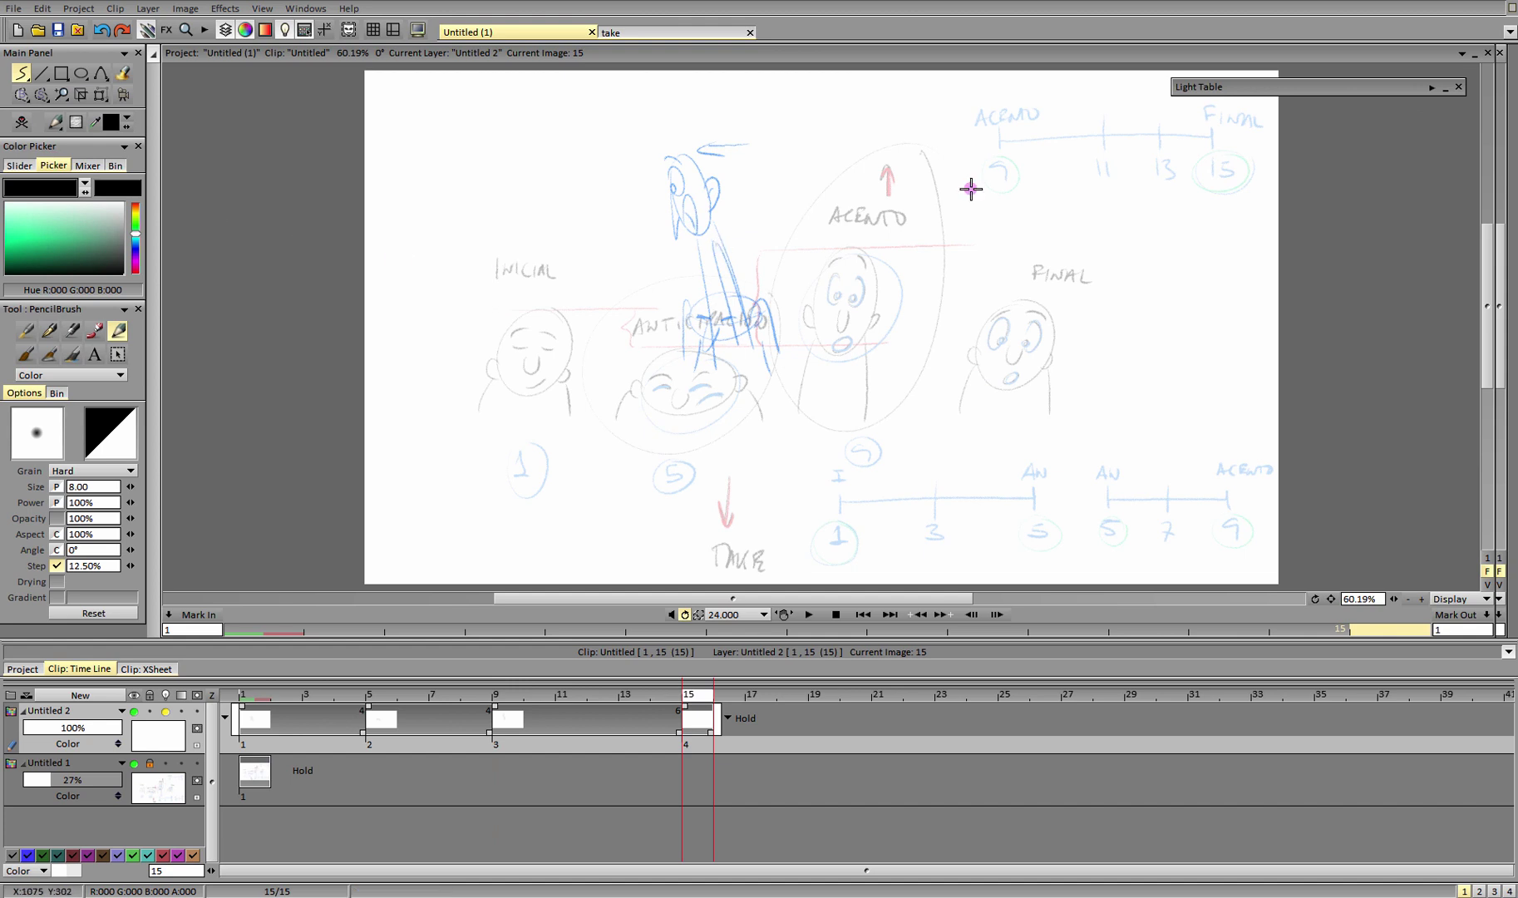
click(1432, 87)
click(1277, 122)
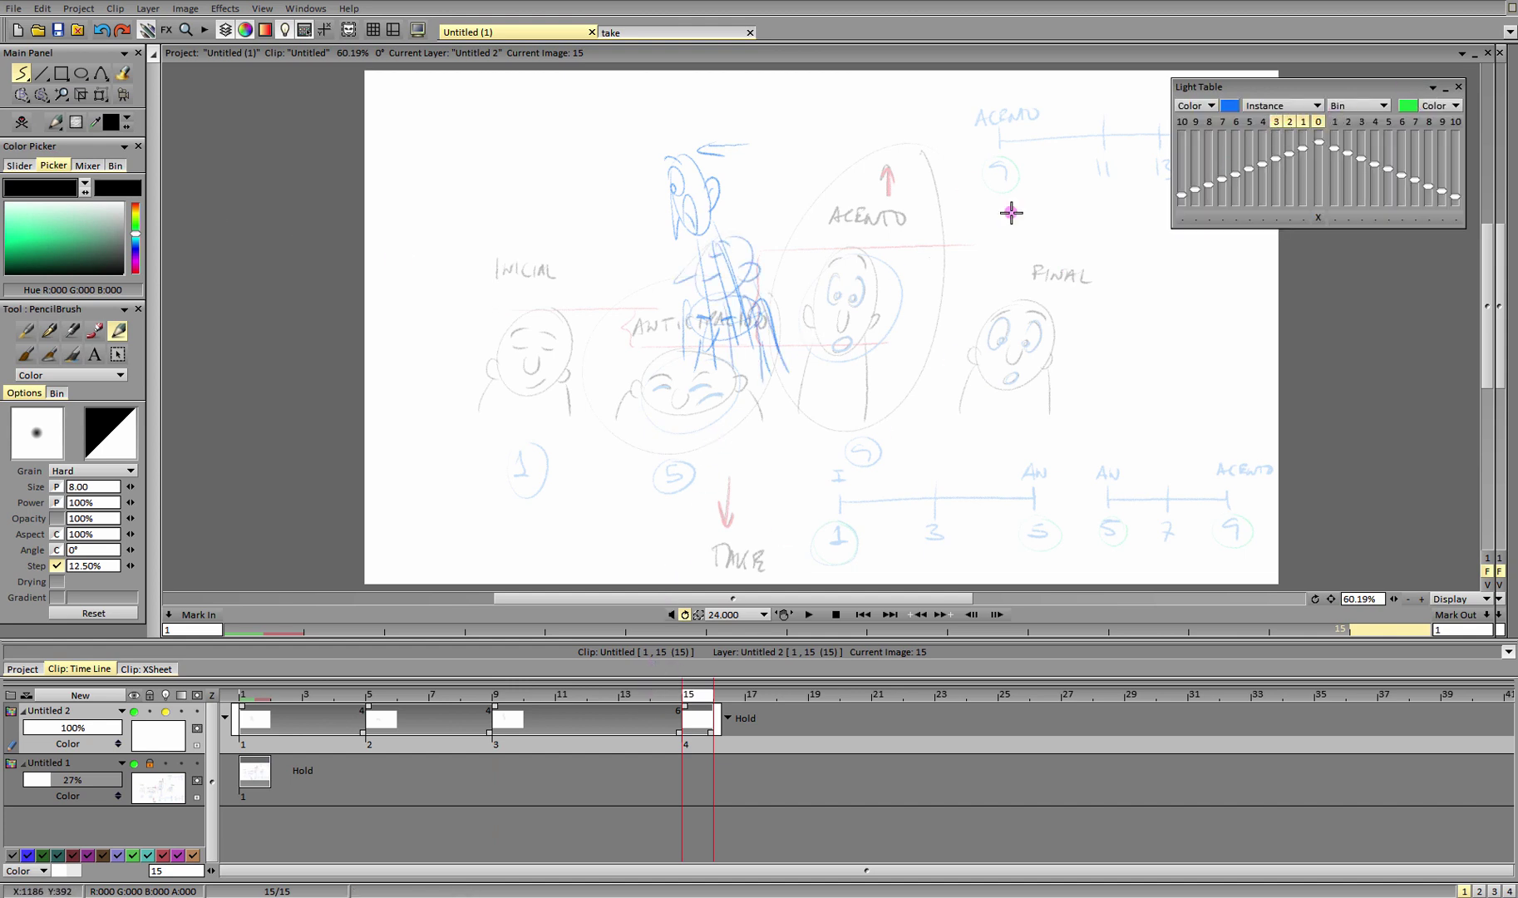
click(1432, 87)
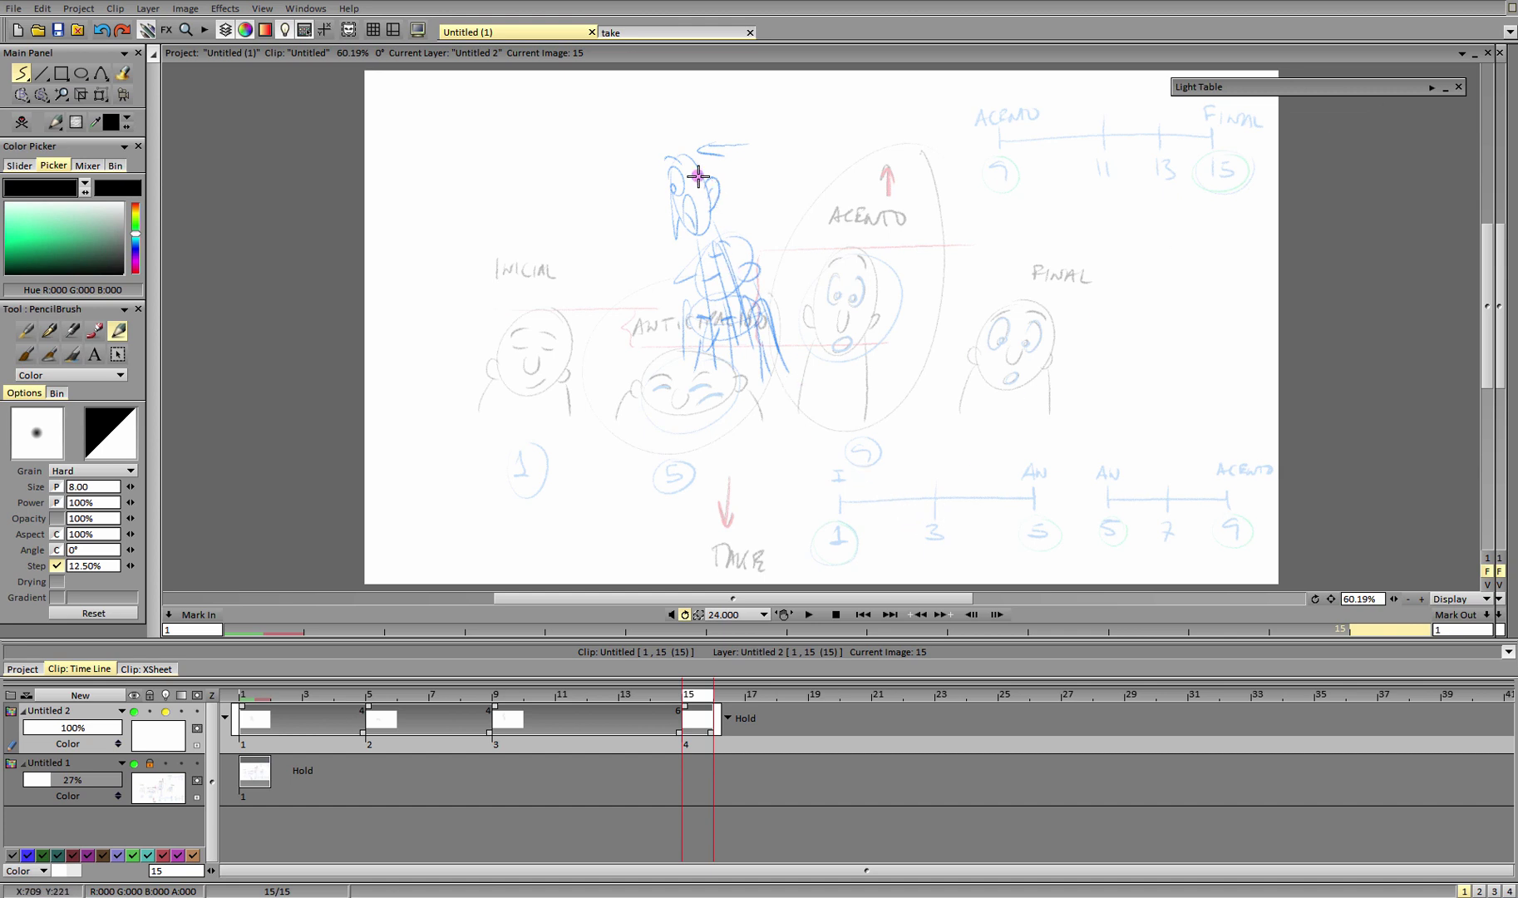
Sketch the final pose on frame 15 below the accent head, with a rounder head, open eye, pointed nose, open mouth, ear and body lines.
mouse_move(664, 255)
mouse_down()
mouse_move(719, 234)
mouse_move(665, 295)
mouse_move(698, 281)
mouse_move(670, 266)
mouse_up()
key(ctrl+z)
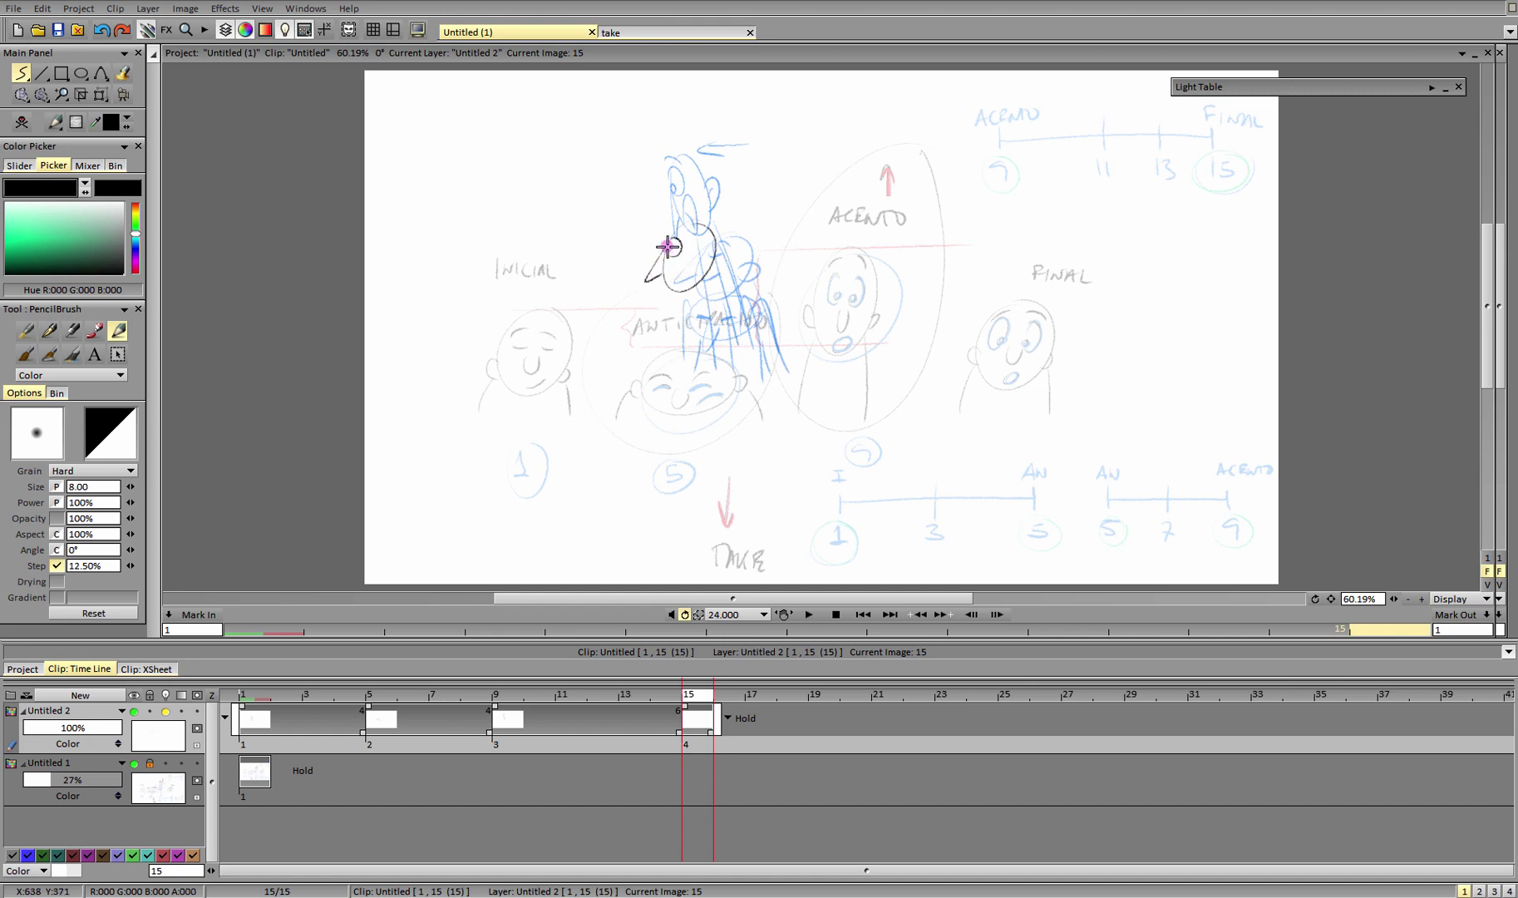
drag(667, 246, 677, 290)
key(ctrl+z)
mouse_move(668, 287)
mouse_down()
mouse_move(699, 251)
mouse_move(719, 251)
mouse_move(702, 254)
mouse_move(699, 295)
mouse_move(738, 336)
mouse_move(687, 339)
mouse_move(708, 291)
mouse_move(690, 292)
mouse_move(696, 324)
mouse_move(706, 334)
mouse_move(715, 304)
mouse_move(731, 340)
mouse_up()
key(ctrl+z)
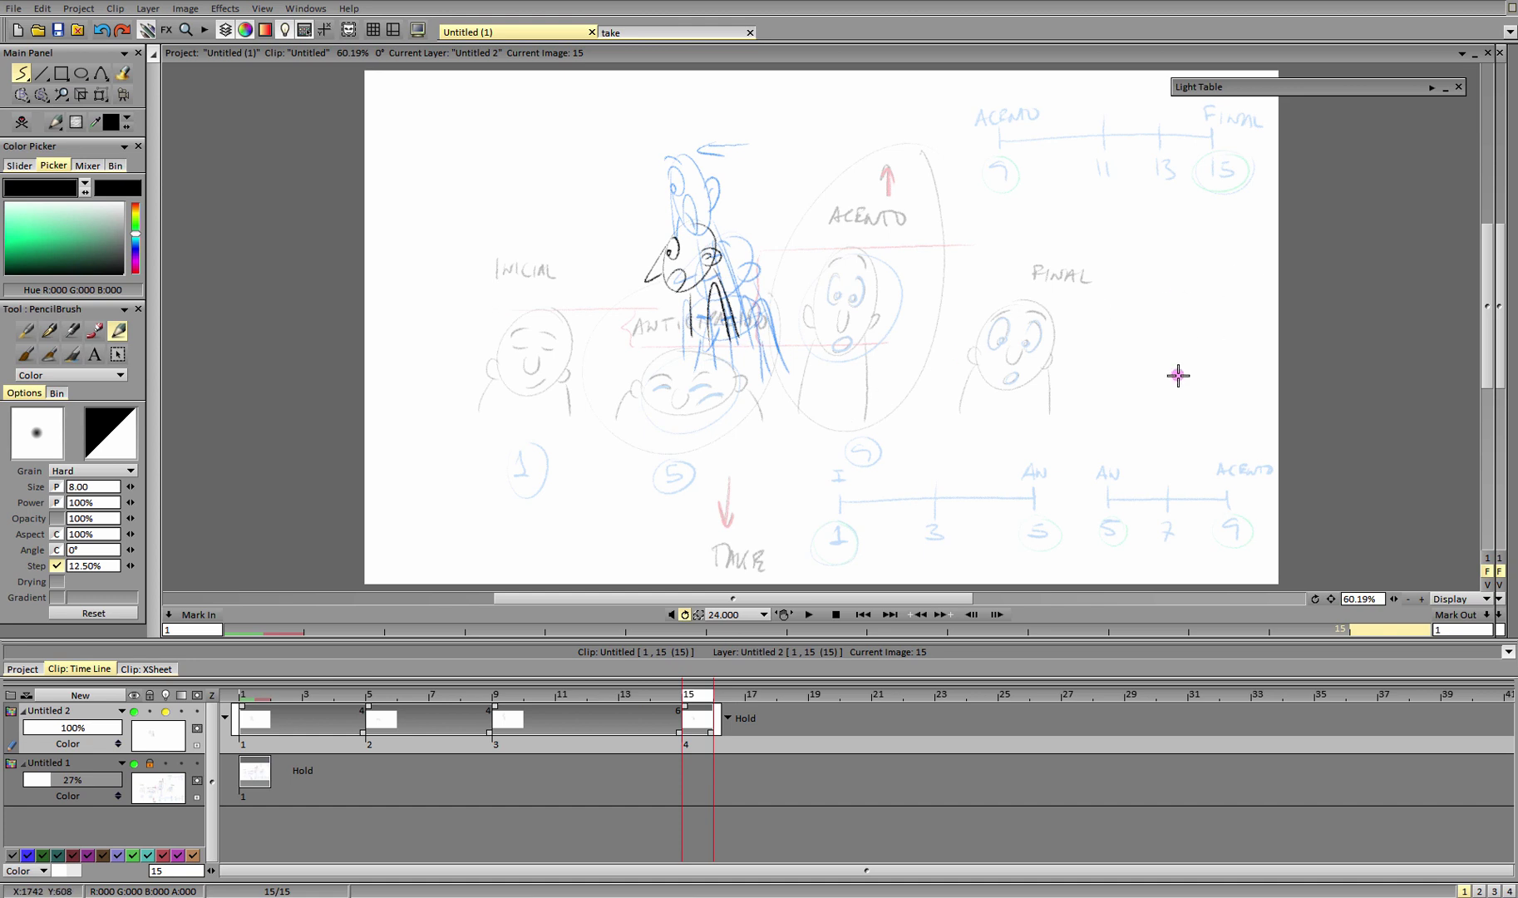
Hide the diagram layer, turn off the character layer's light table, and scrub through the poses from frame 1 to 15.
click(134, 763)
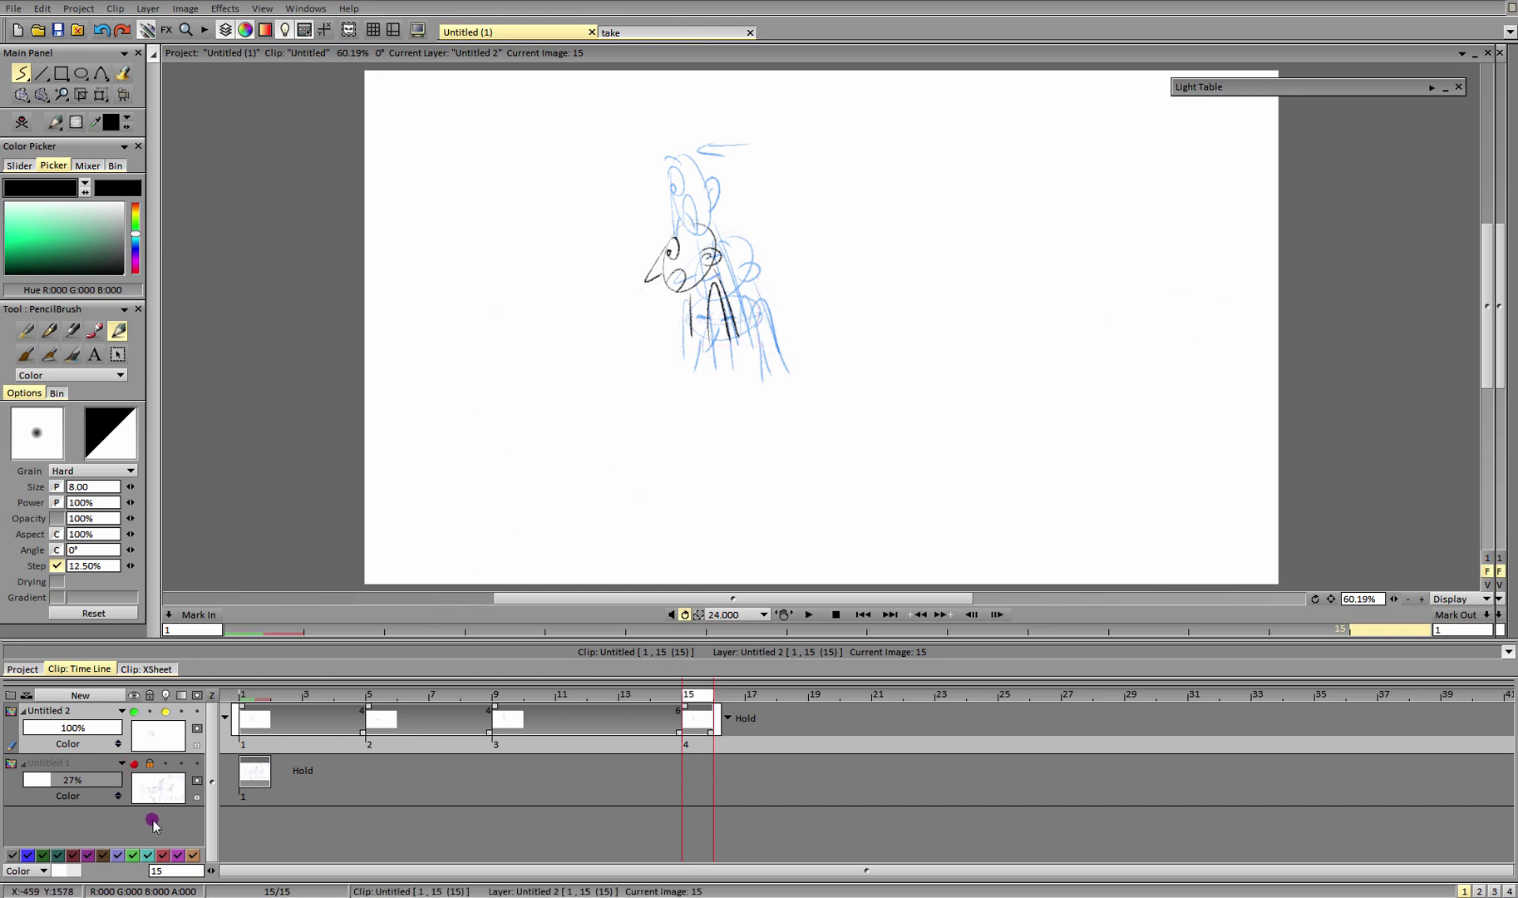
click(165, 712)
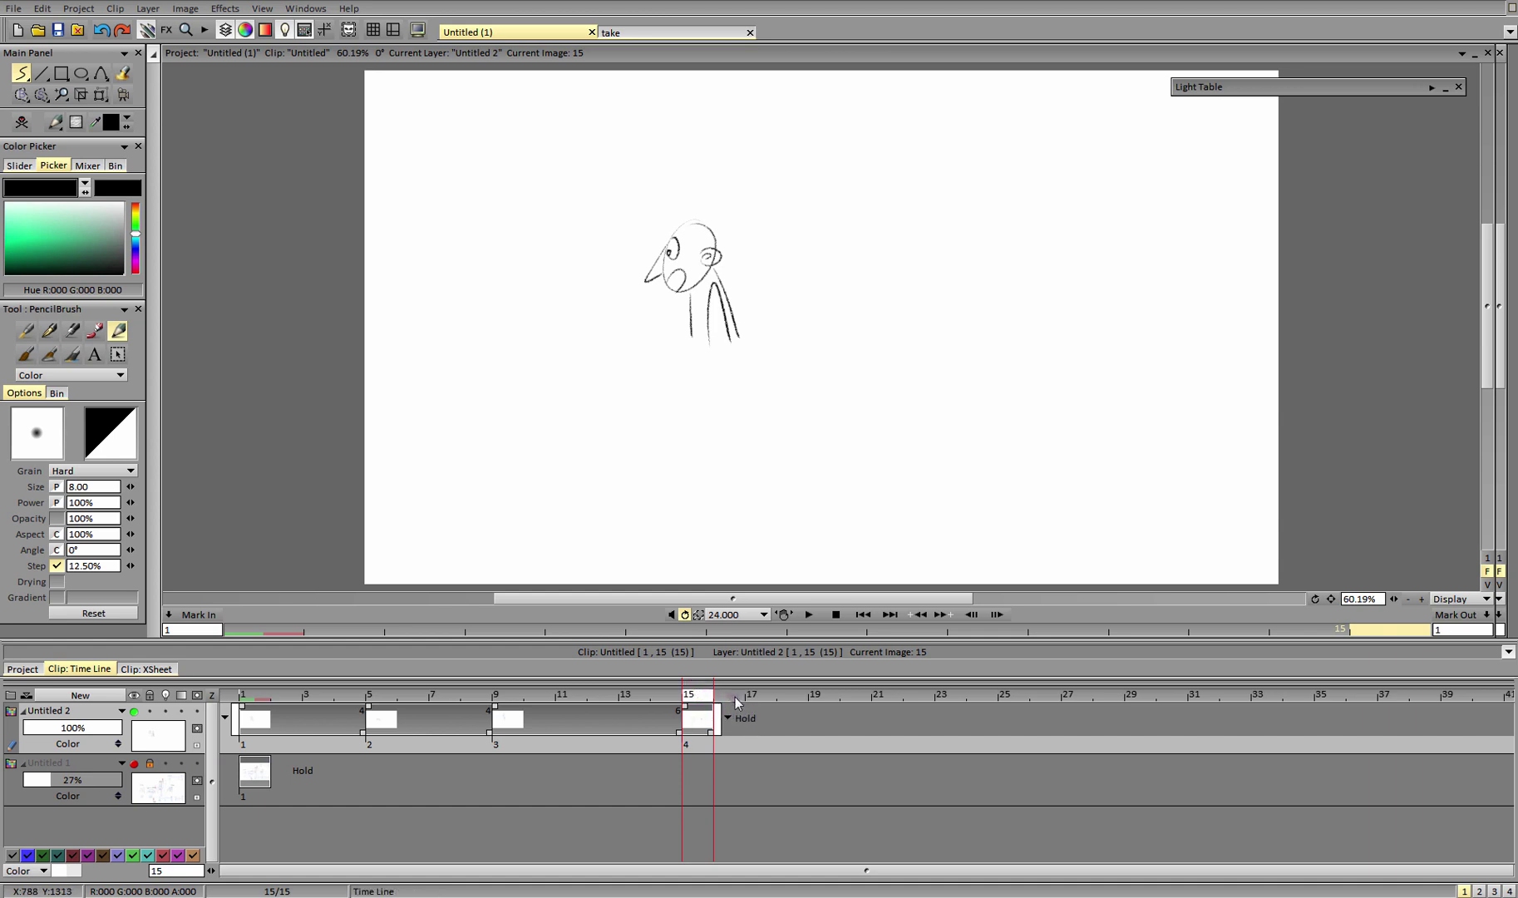
drag(615, 694, 702, 704)
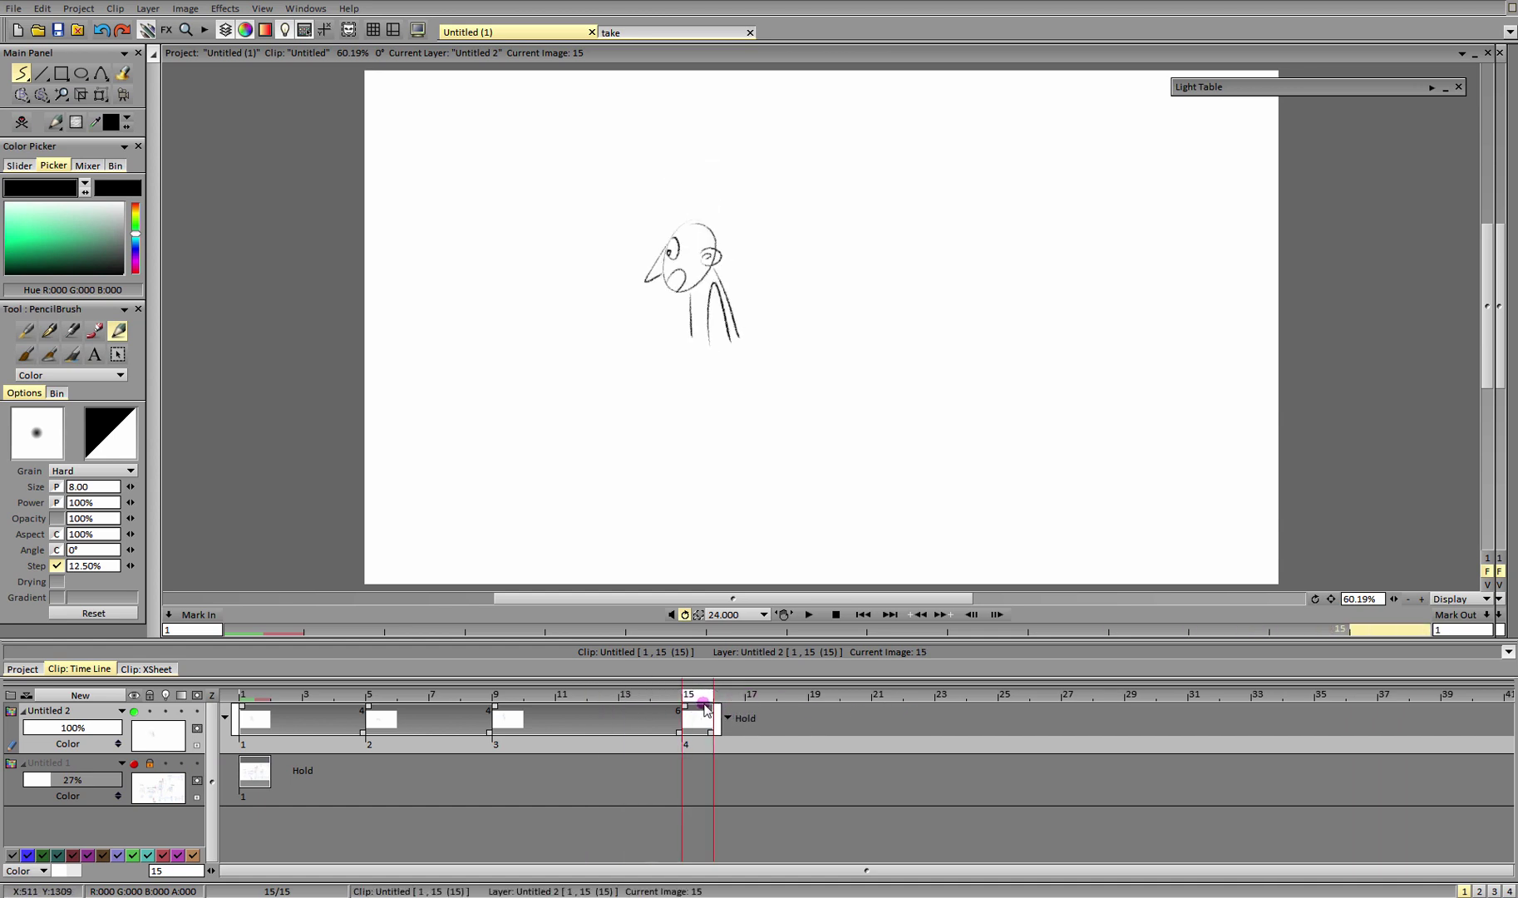
click(247, 696)
drag(275, 707, 743, 722)
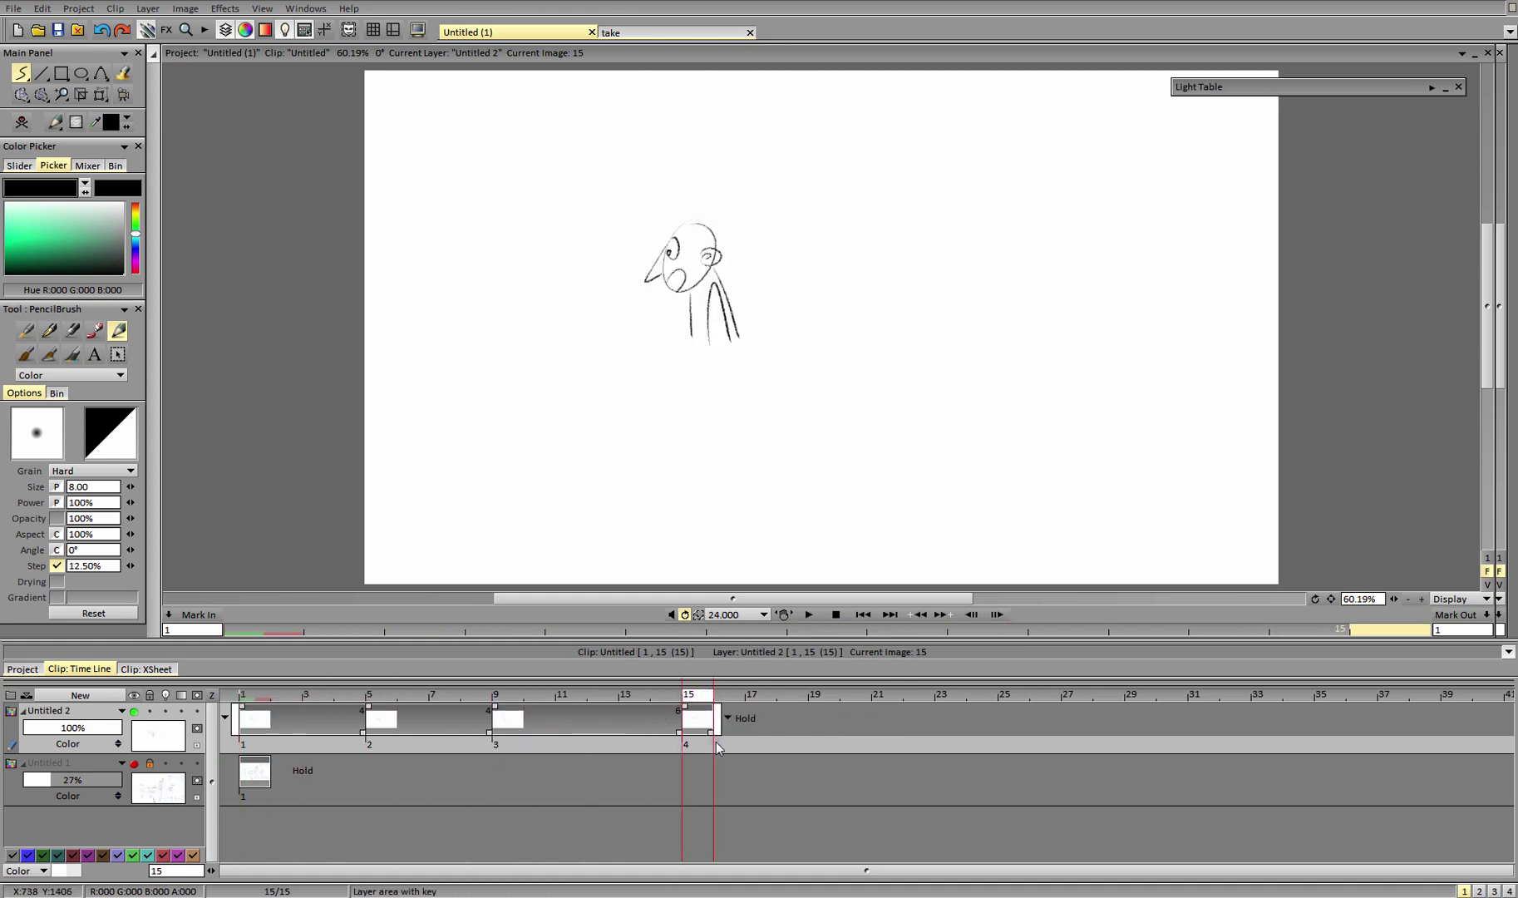
Extend the final drawing's exposure to frame 30 and play the animation back.
drag(712, 735, 1195, 735)
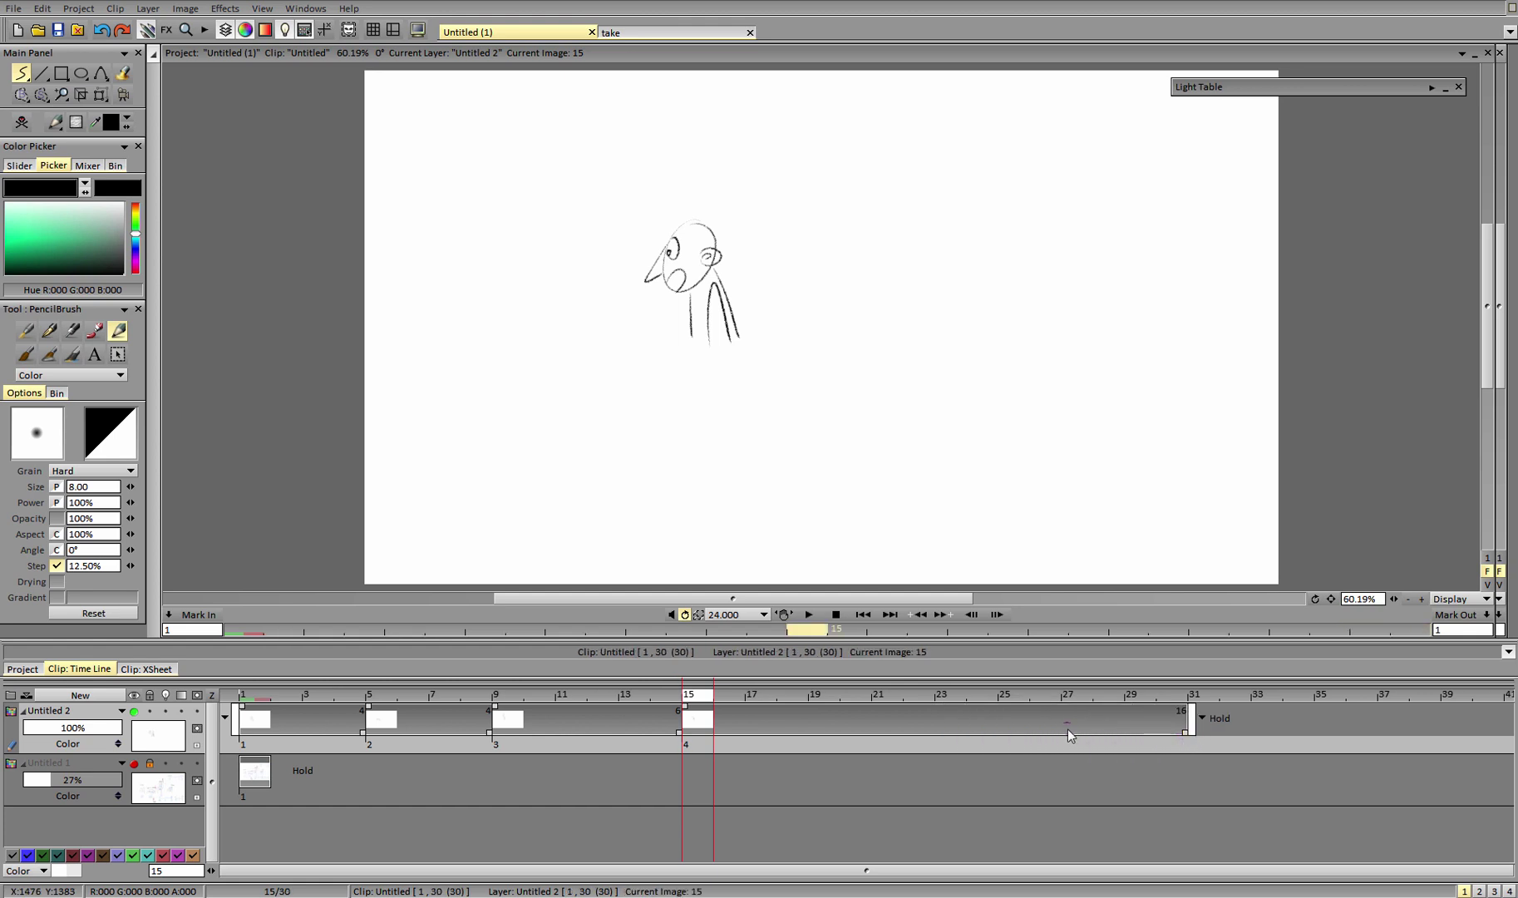
click(808, 615)
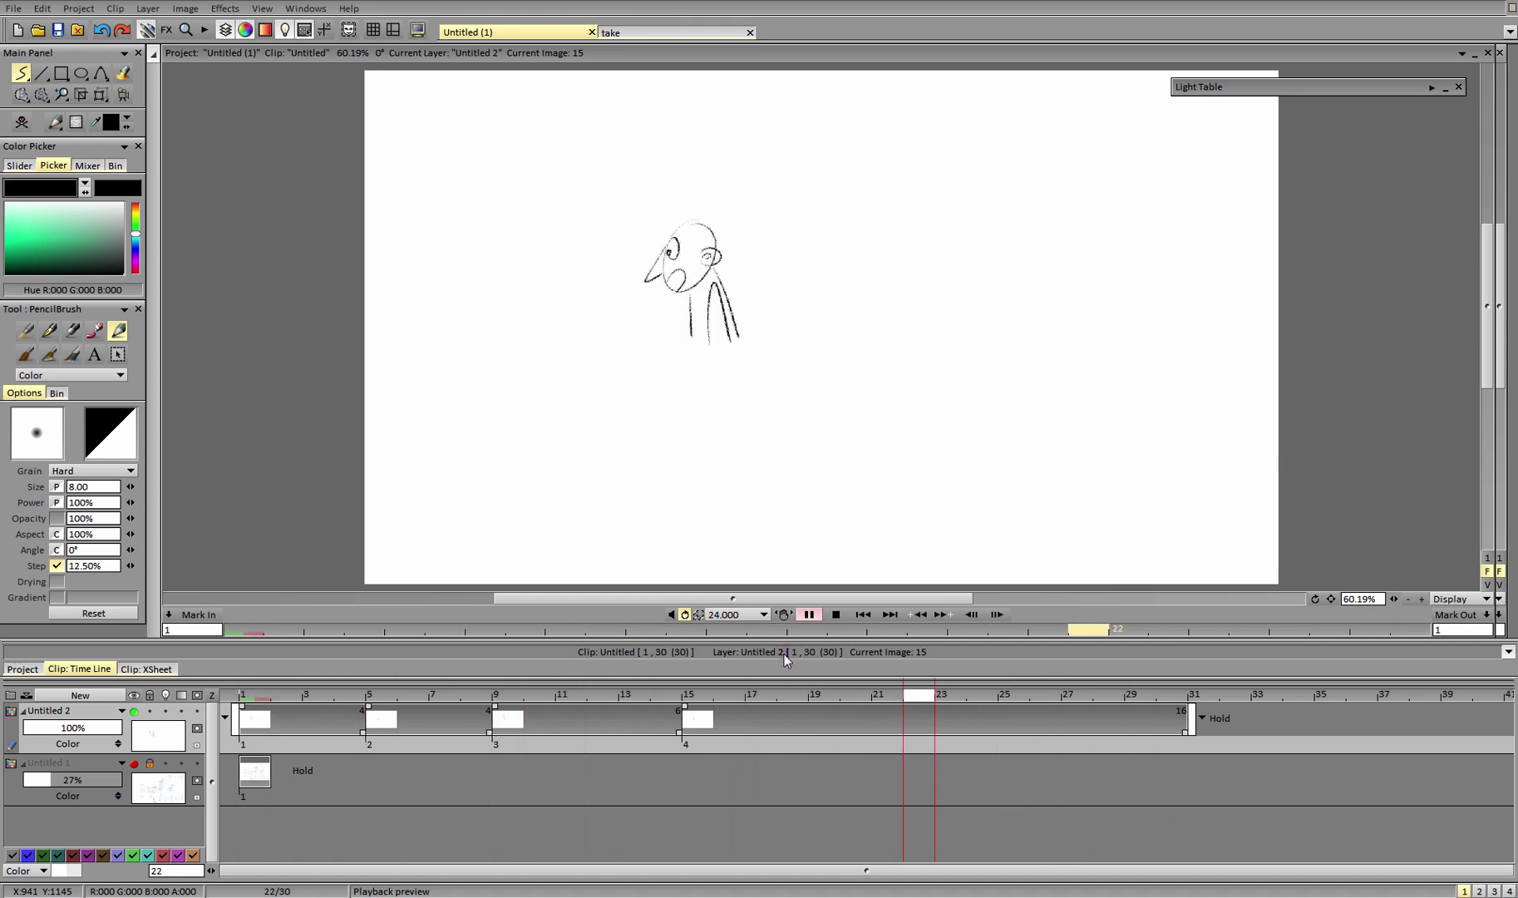
click(835, 615)
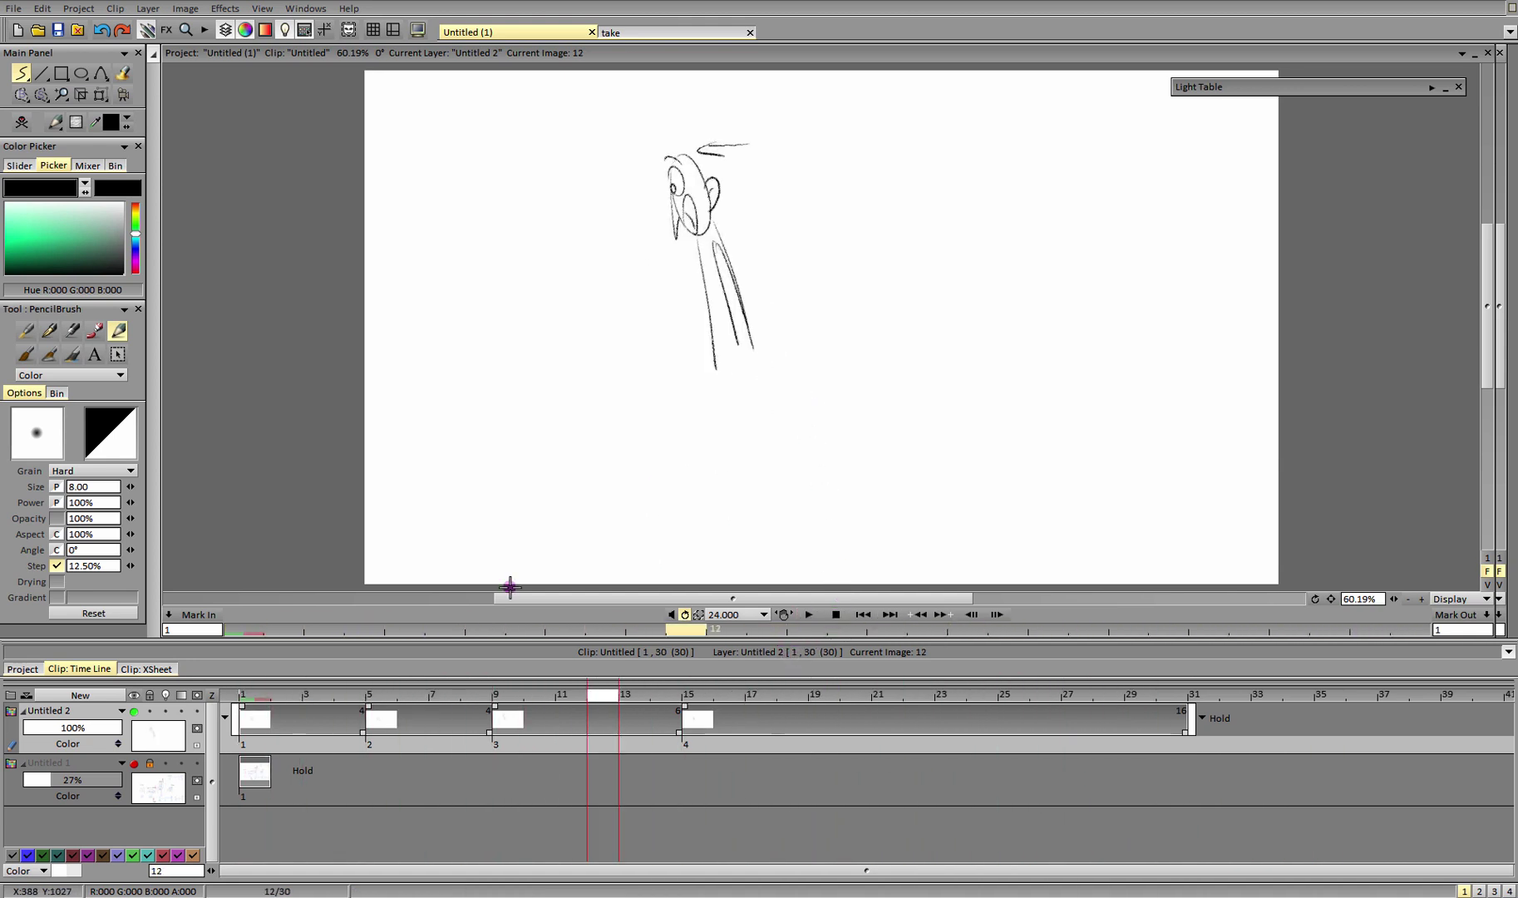
Lengthen the first drawing's exposure to 14 frames so that the anticipation drawing starts at frame 15.
click(385, 691)
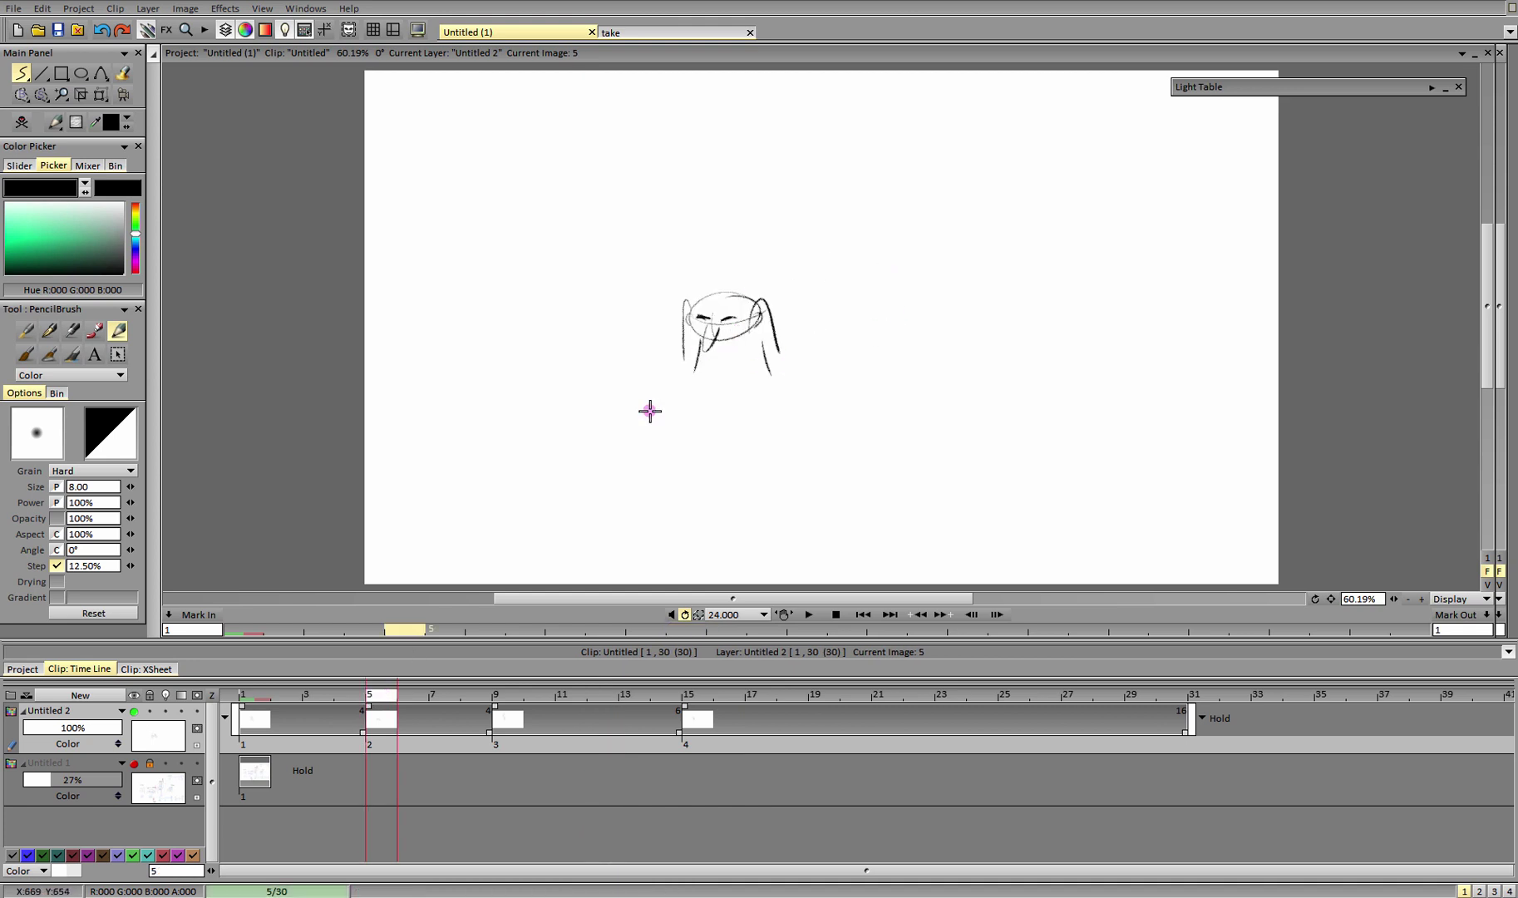
click(384, 716)
drag(377, 682, 377, 674)
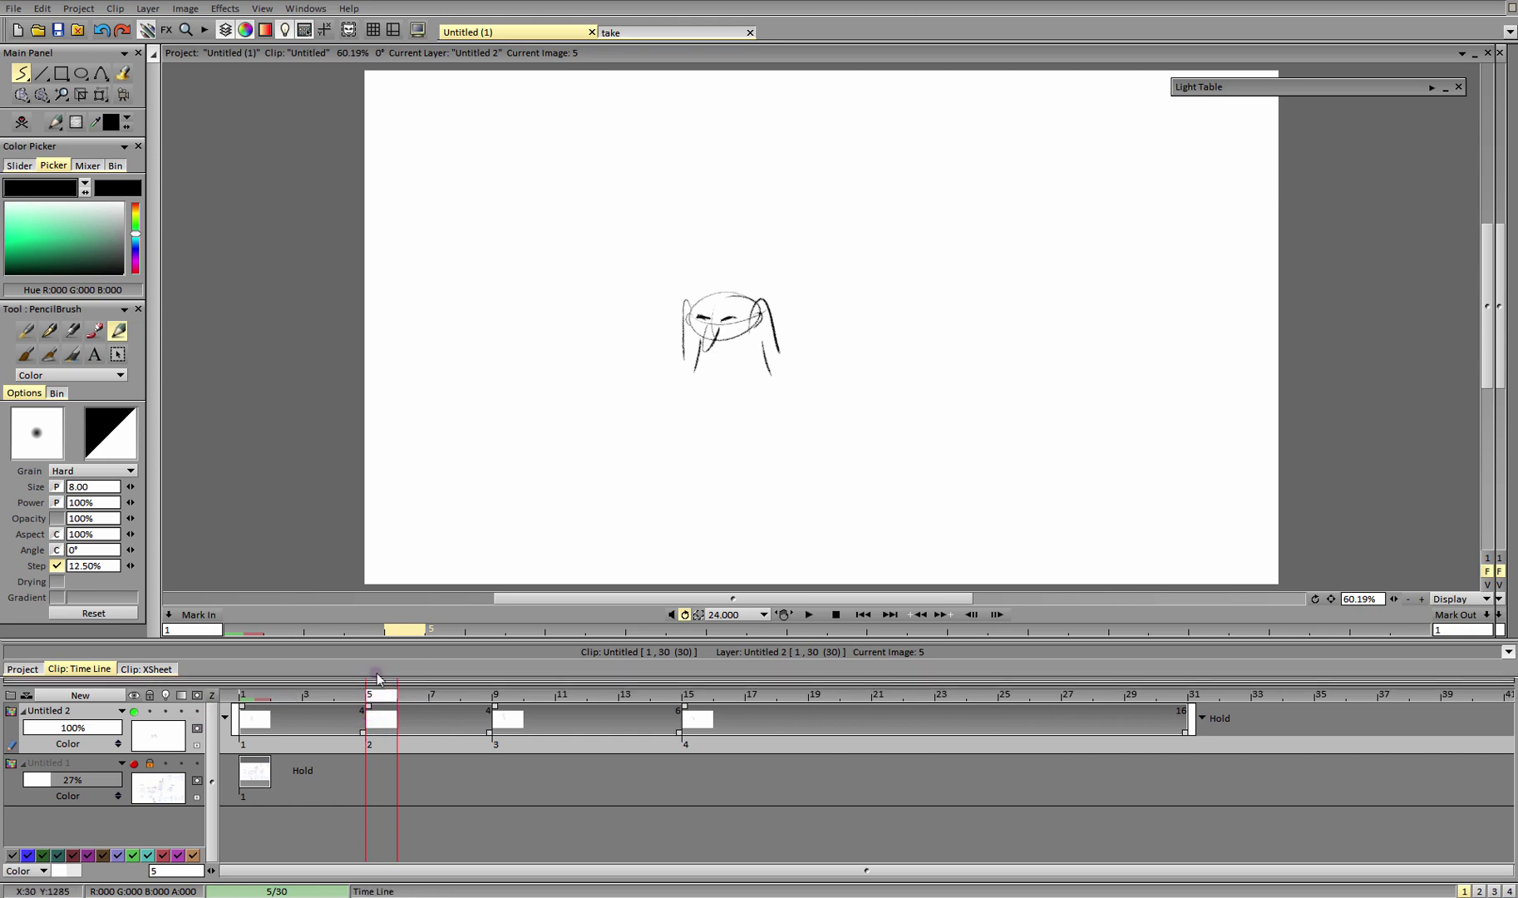
click(379, 693)
drag(369, 729, 687, 740)
Play the animation with the longer initial hold and scrub through its key poses from frame 1 to 25.
click(808, 615)
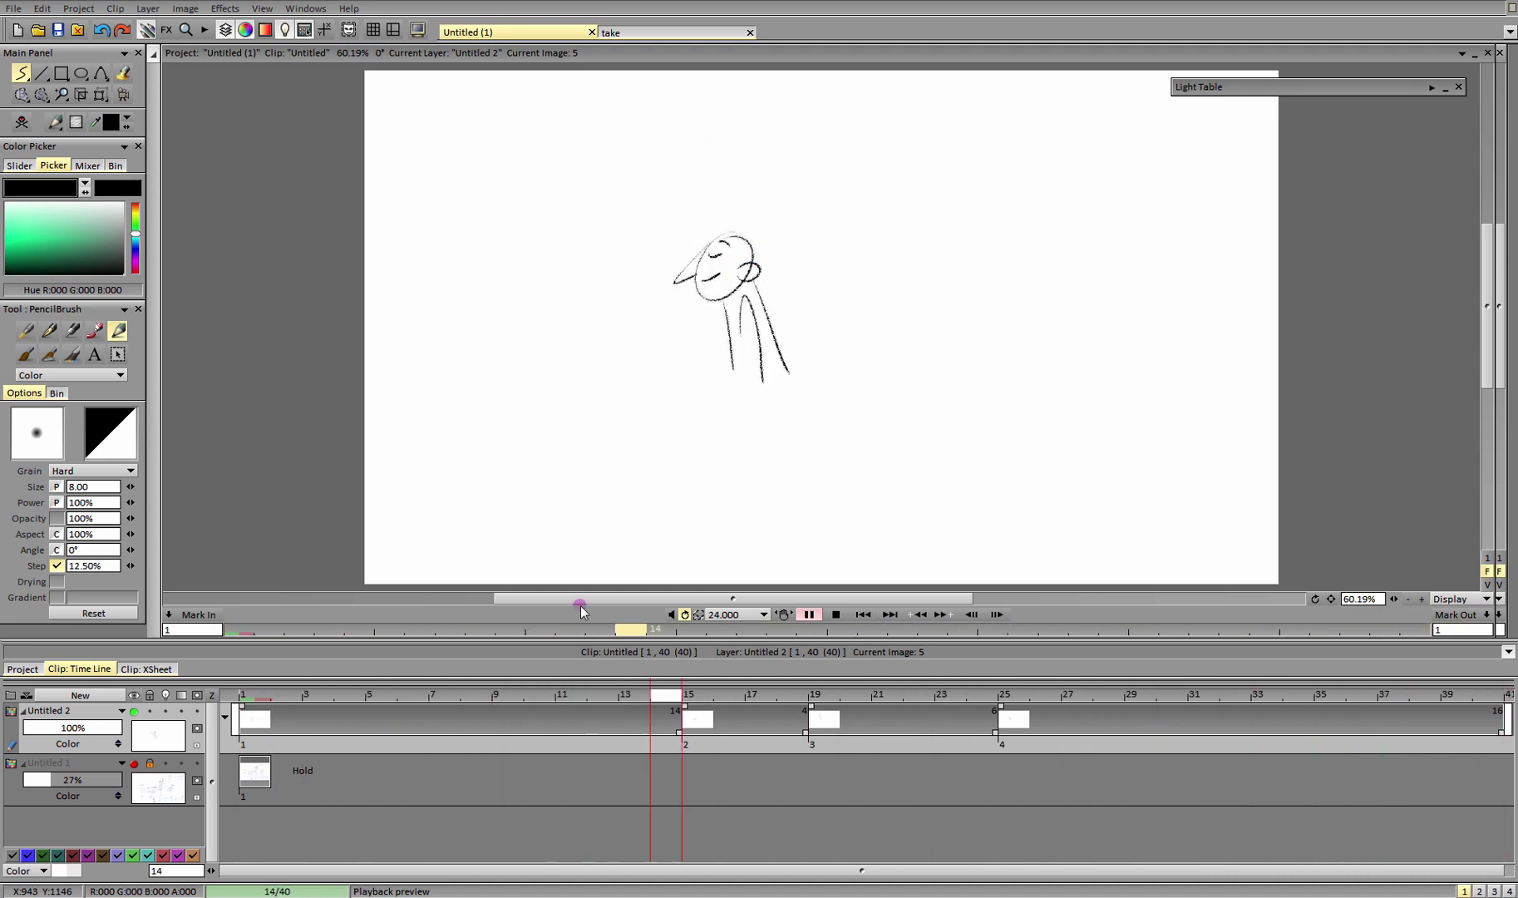
click(256, 707)
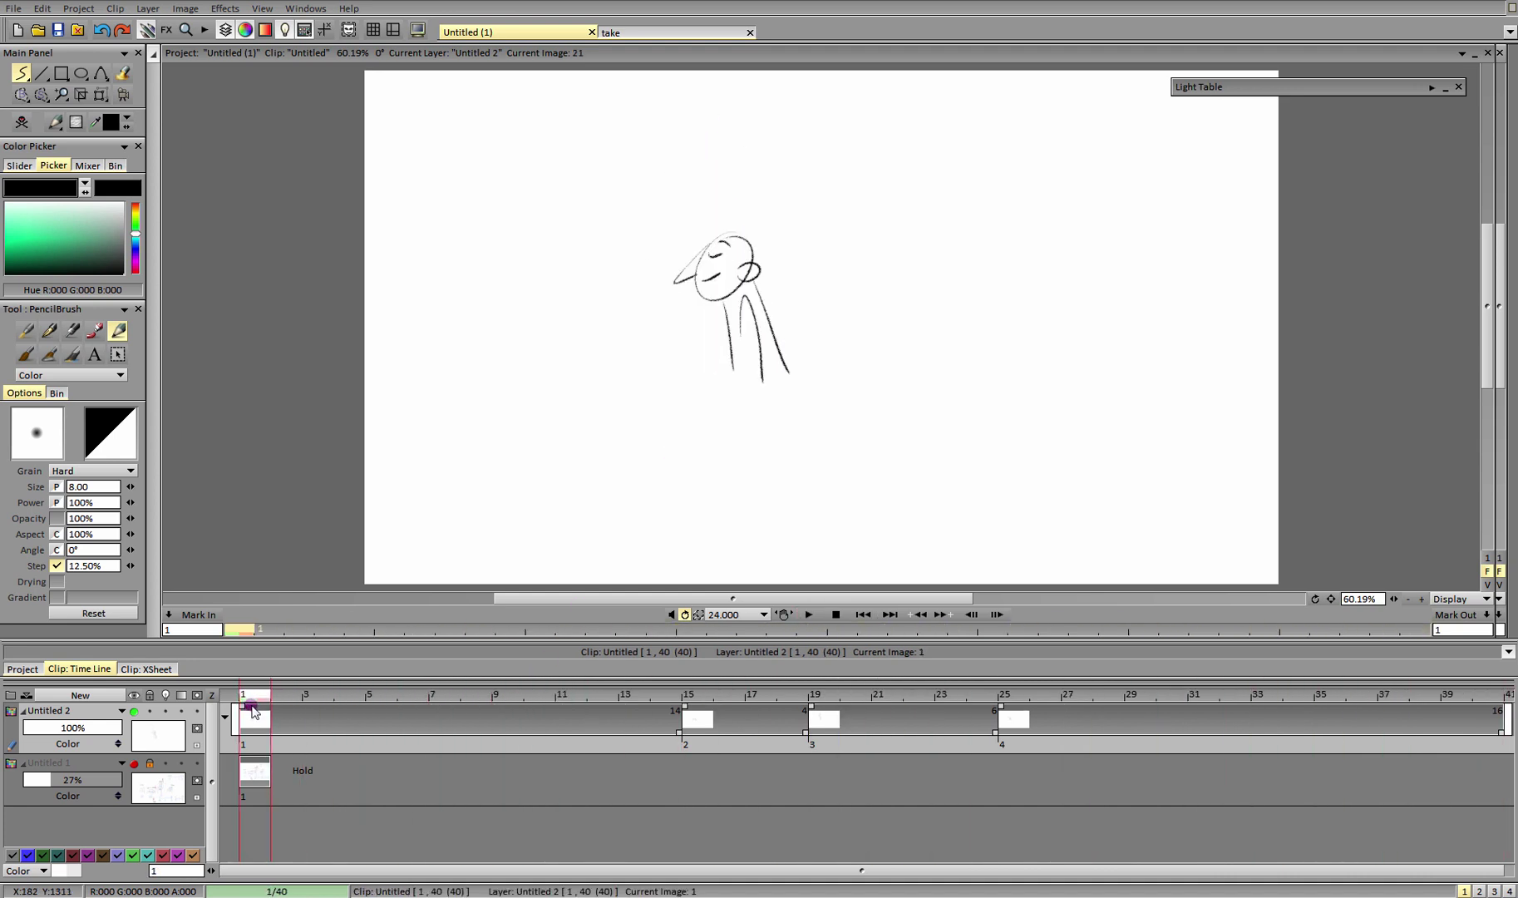
mouse_move(254, 709)
mouse_down()
mouse_move(609, 722)
mouse_move(717, 746)
mouse_move(730, 769)
mouse_move(1008, 714)
mouse_up()
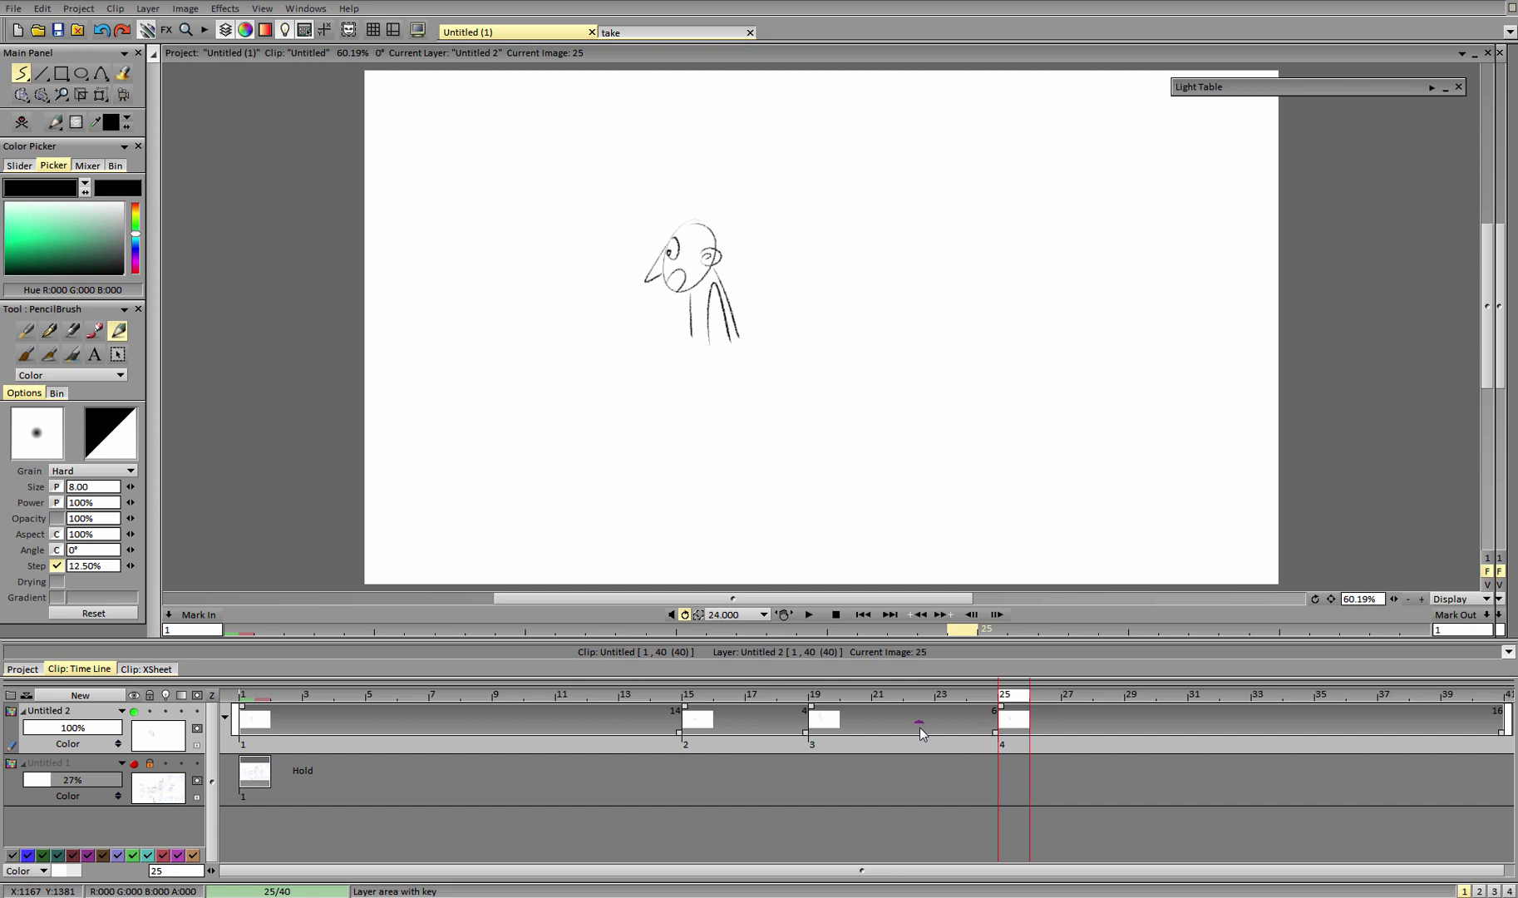
click(809, 615)
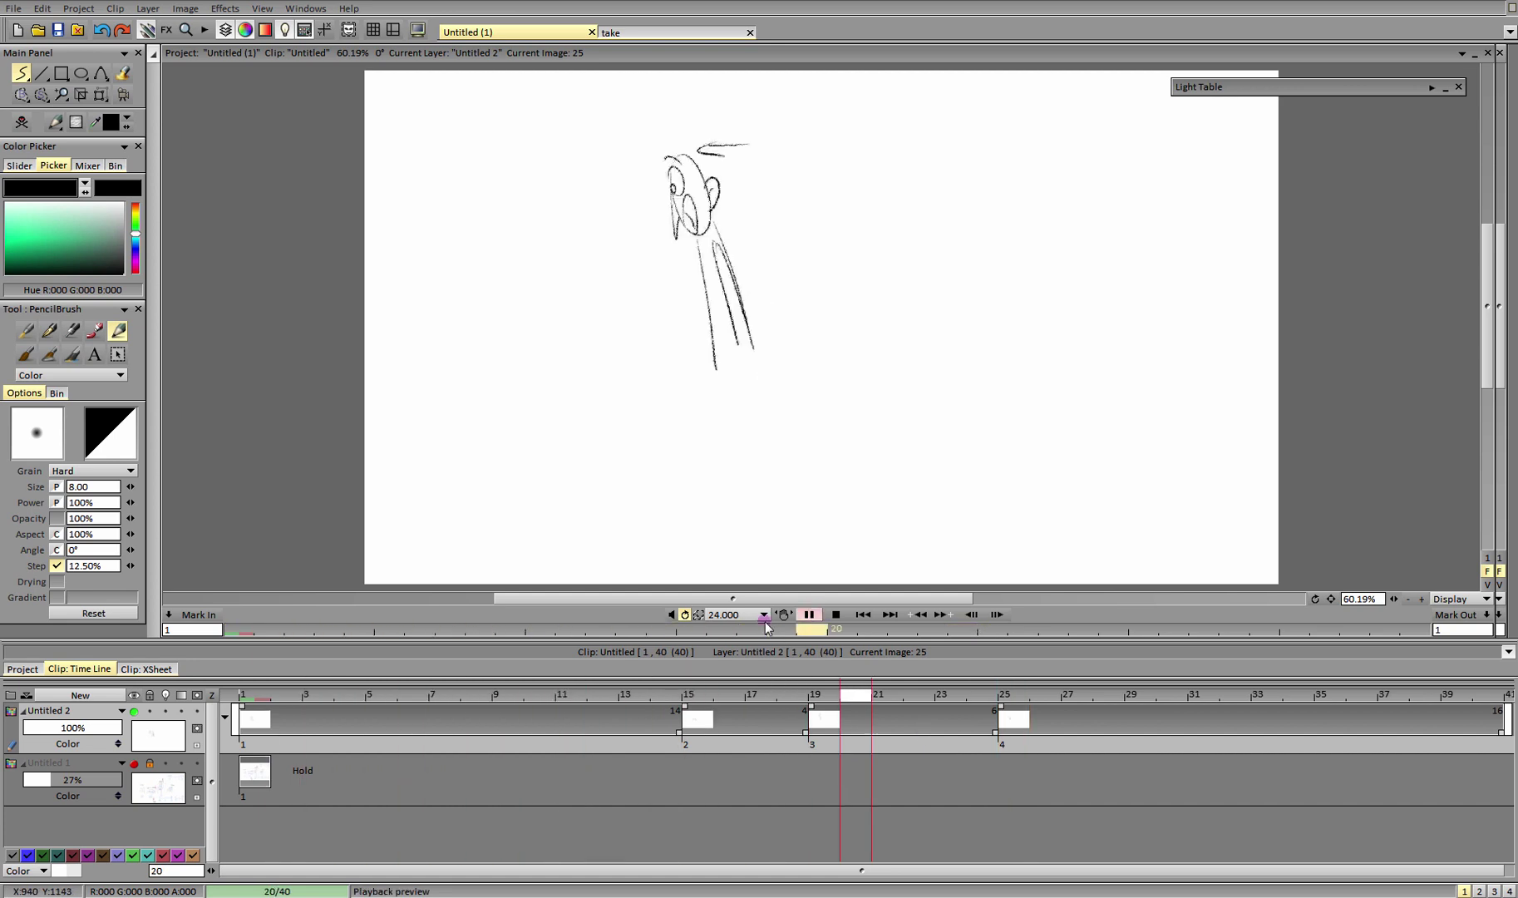
click(561, 695)
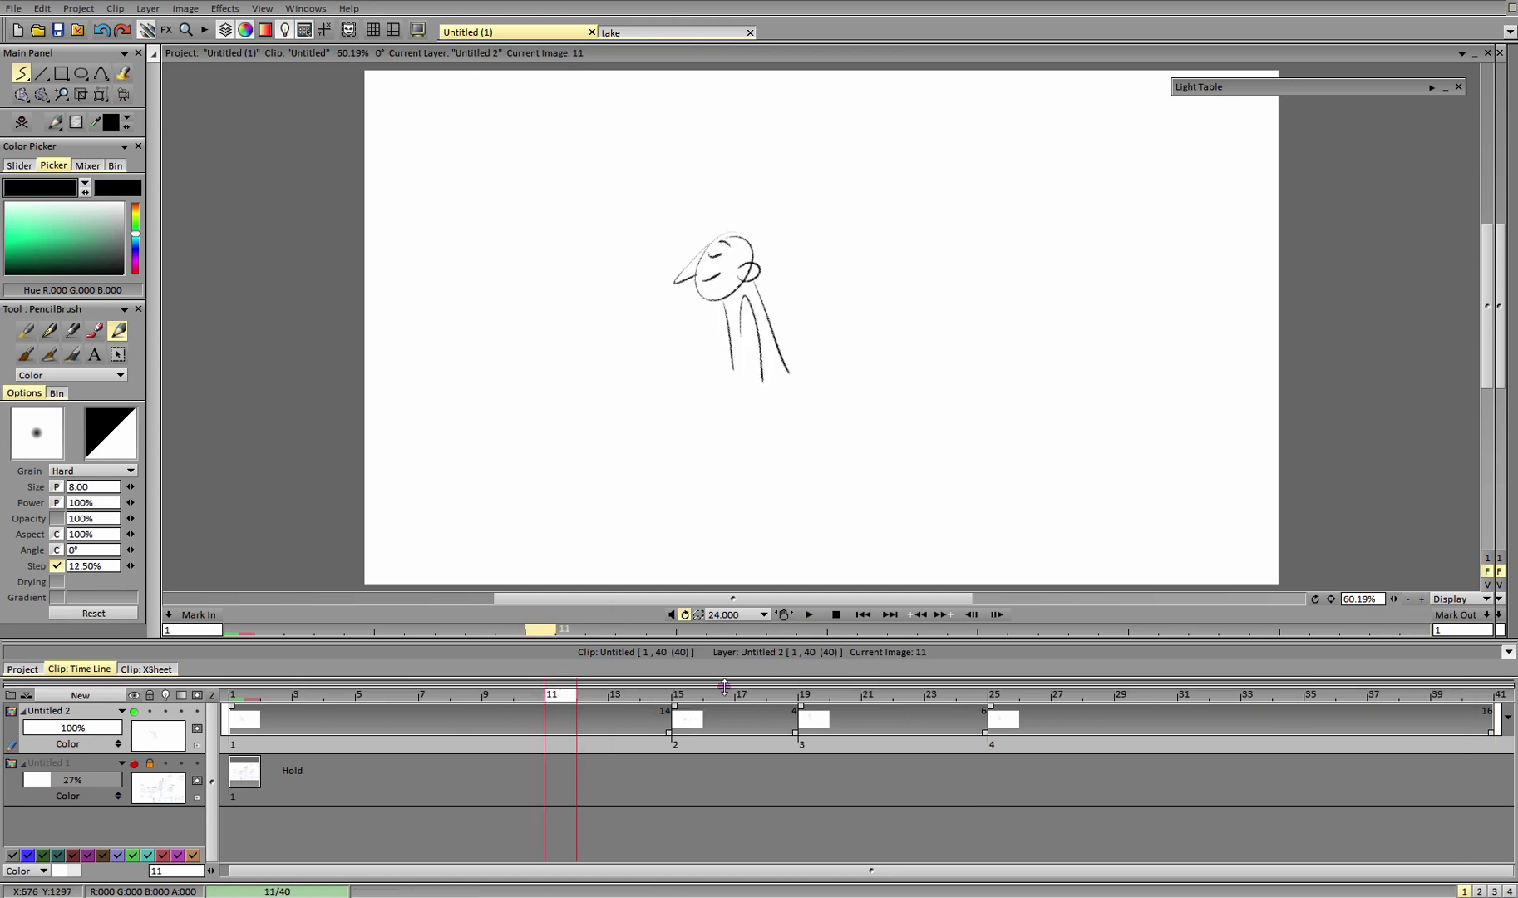
Shorten the first drawing's exposure so that the anticipation drawing starts at frame 5, and return to frame 1.
drag(669, 733, 353, 732)
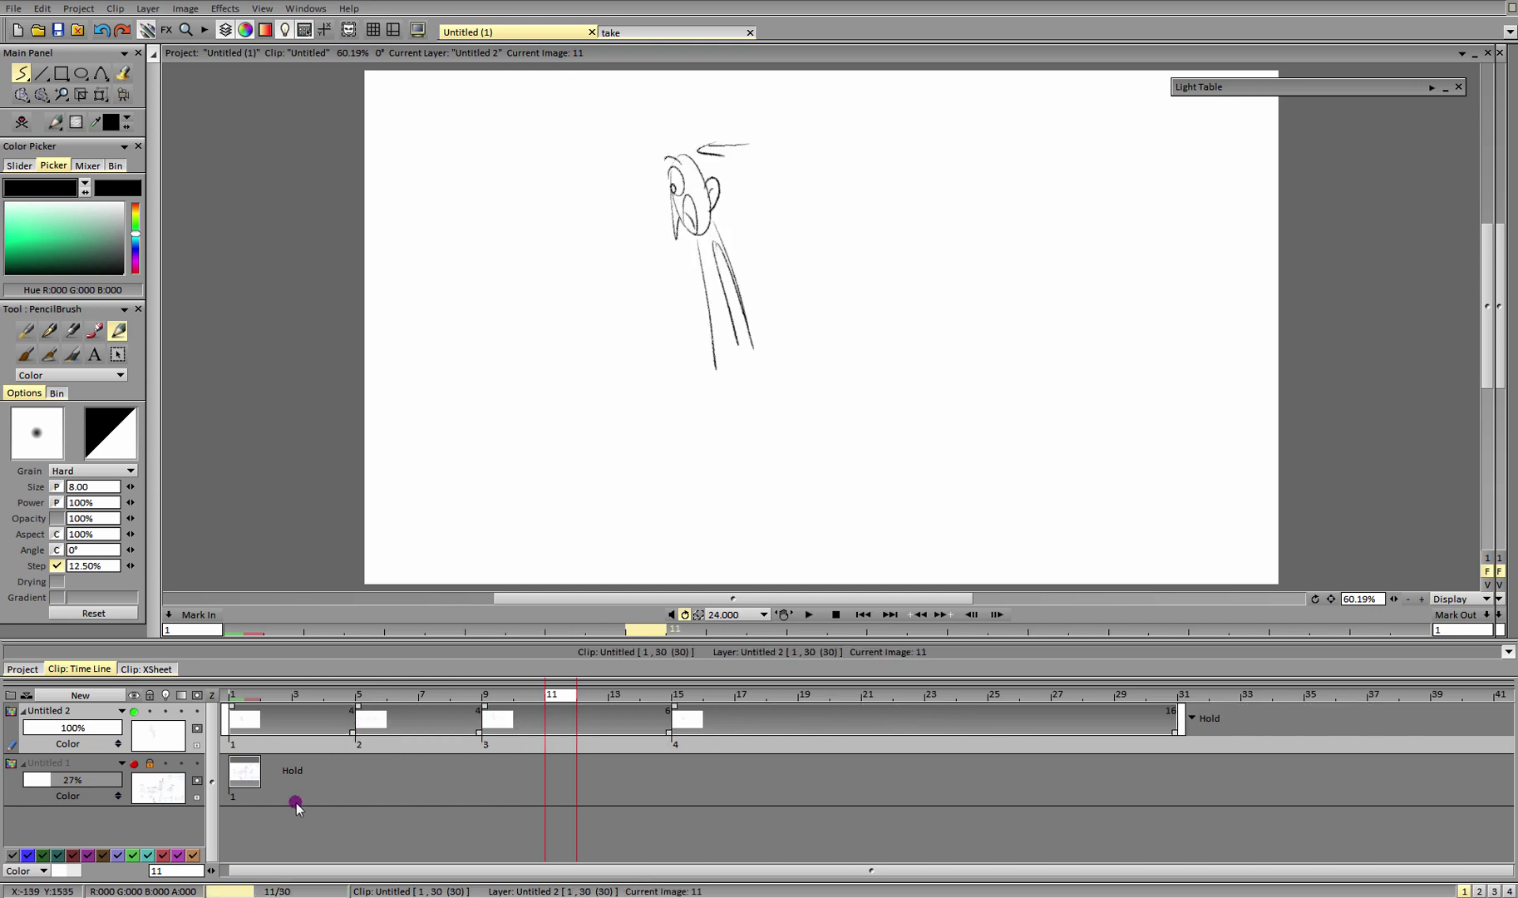
drag(276, 697, 224, 721)
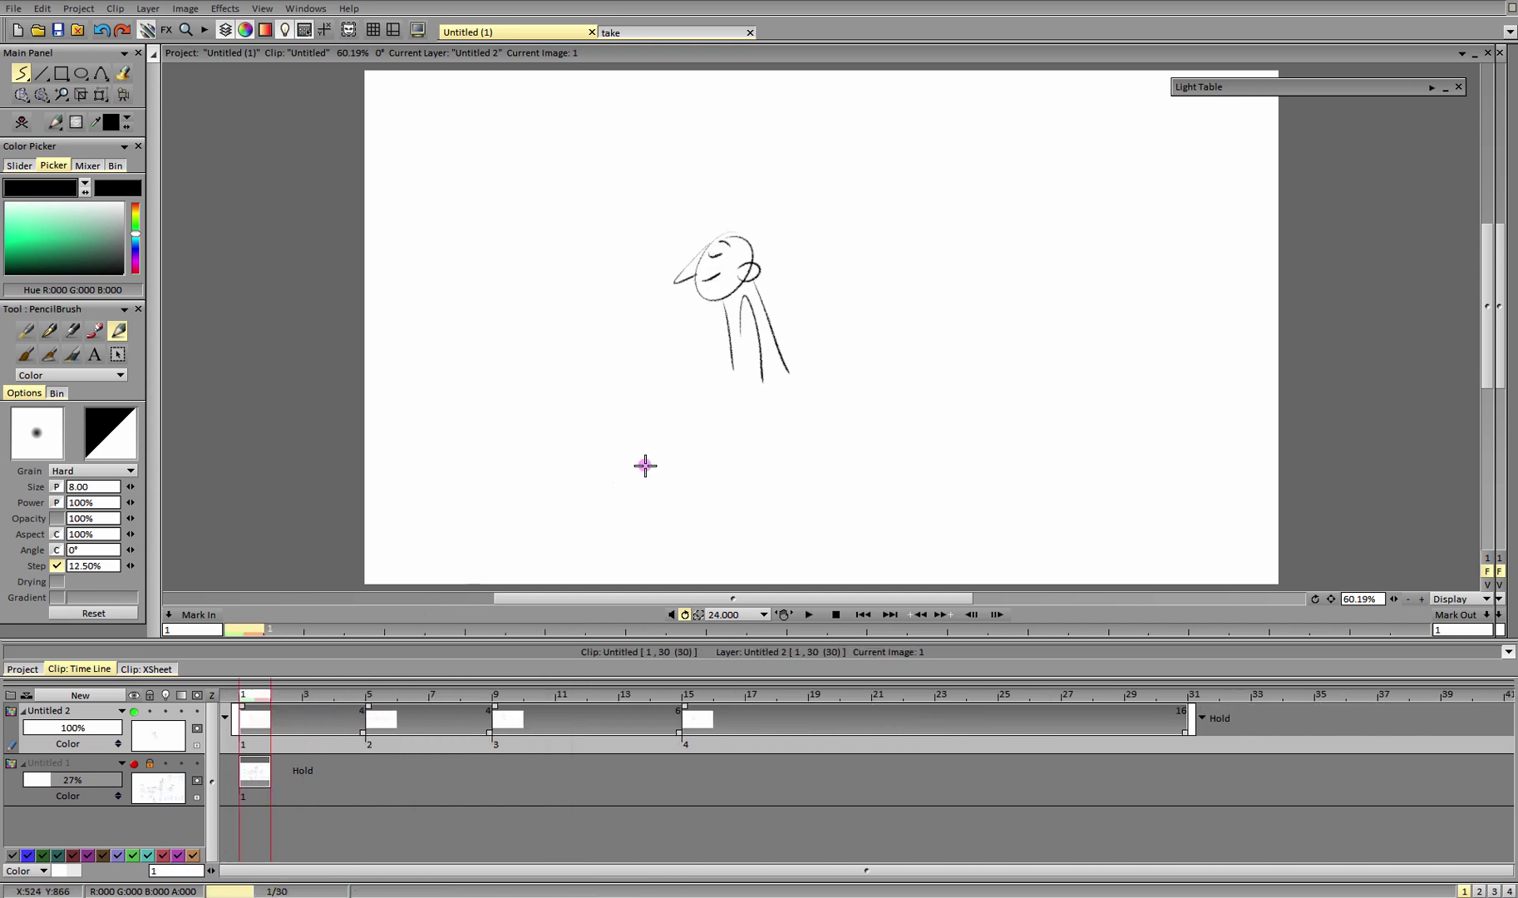
Show the diagram layer at 100% opacity with the character layer hidden, and point out frame 1 on its timing chart.
click(133, 763)
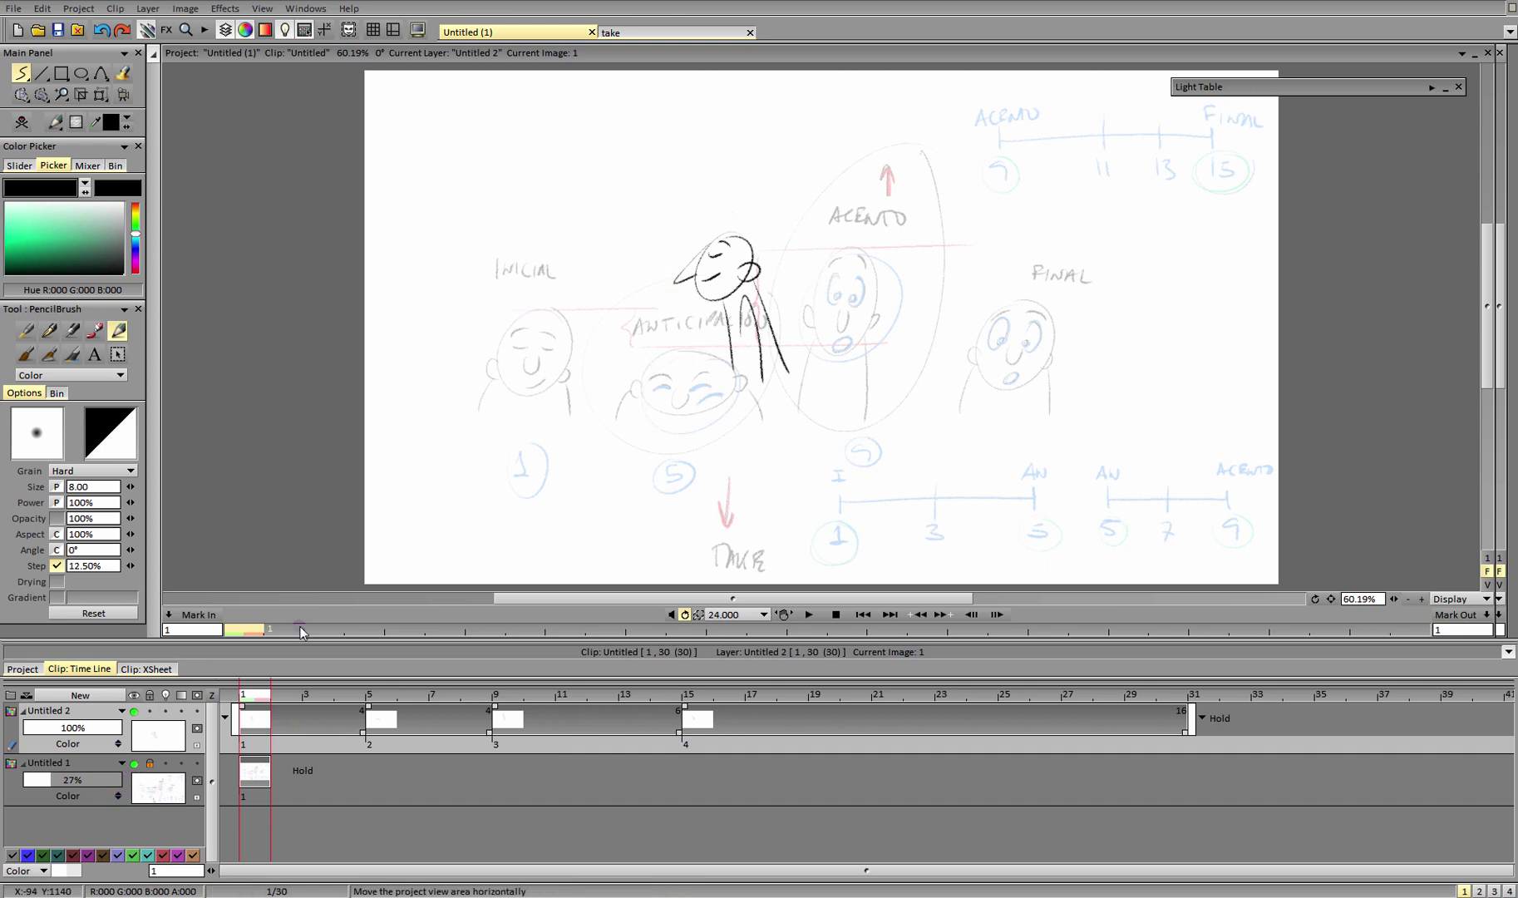
click(134, 712)
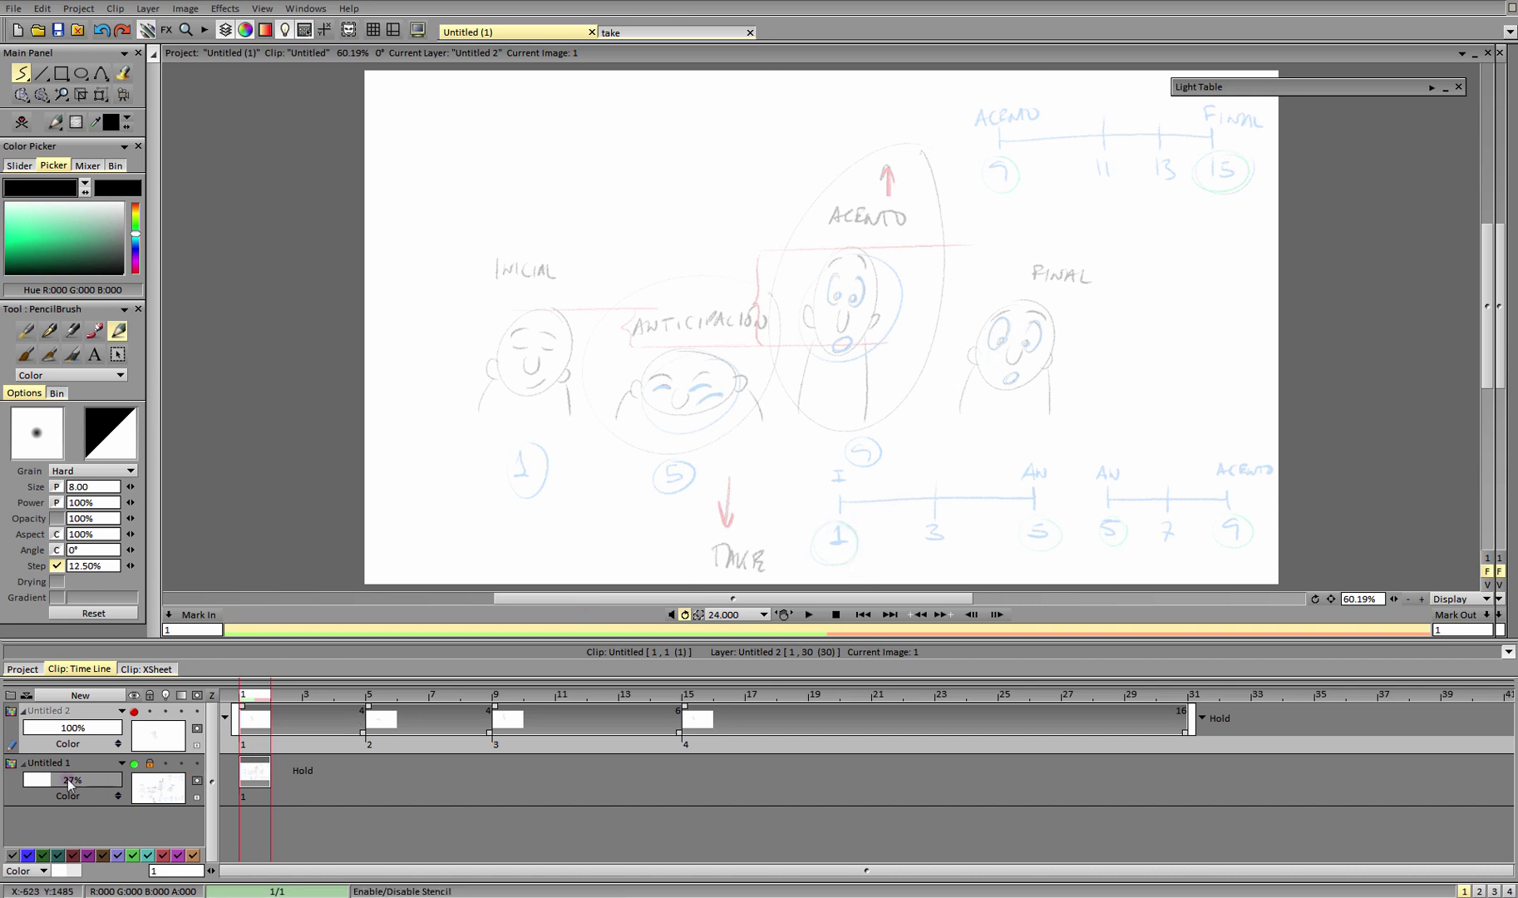
drag(70, 781, 133, 780)
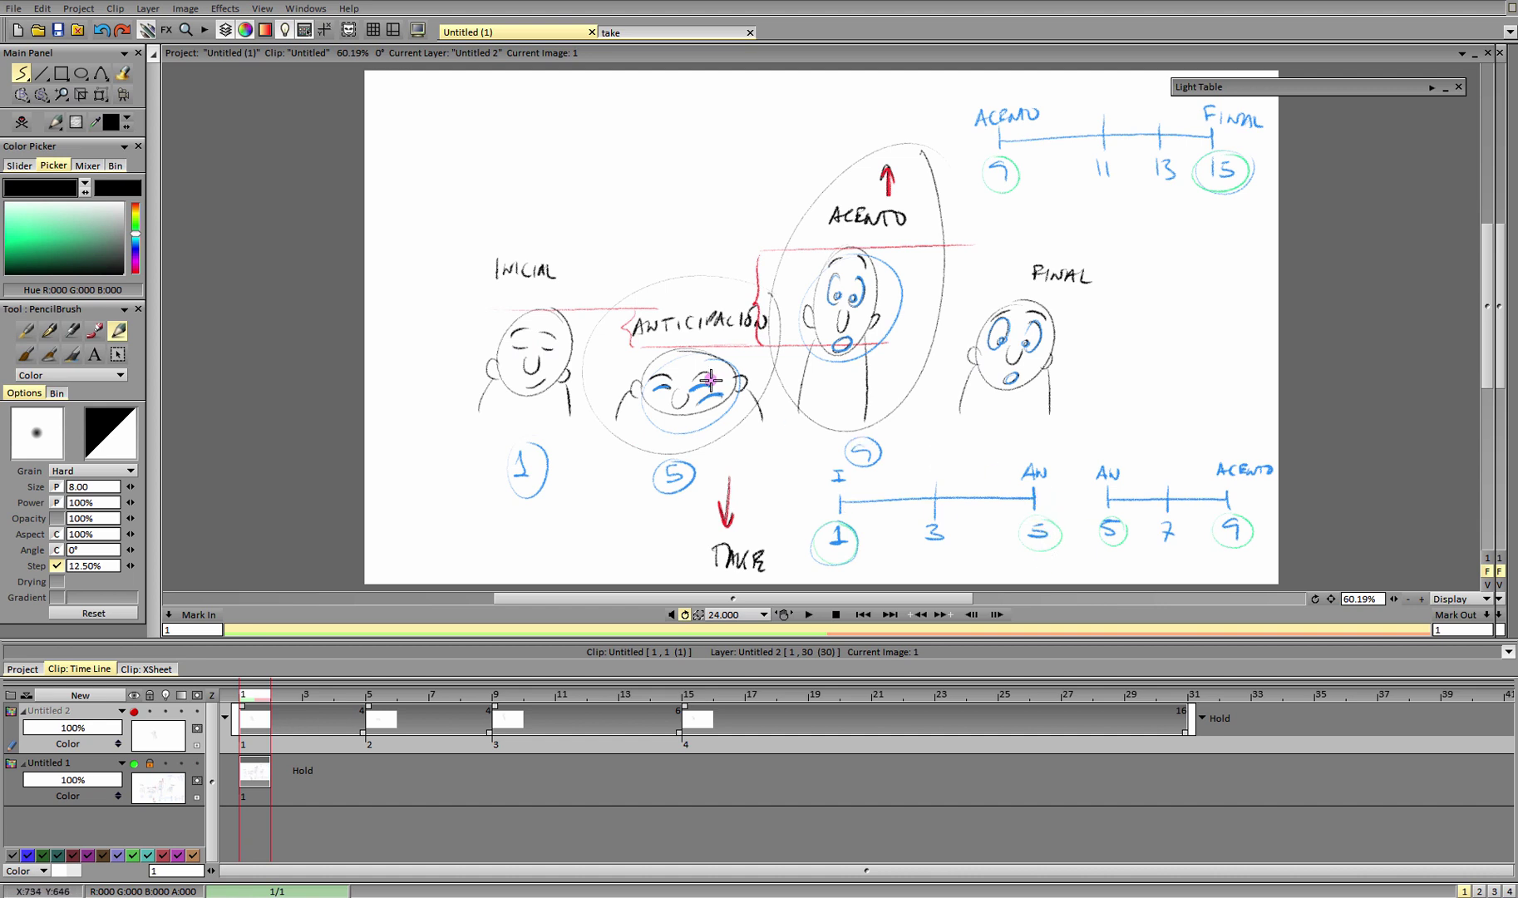
drag(852, 536, 809, 541)
Hide the diagram layer, show the character layer, and move to frame 3.
click(133, 764)
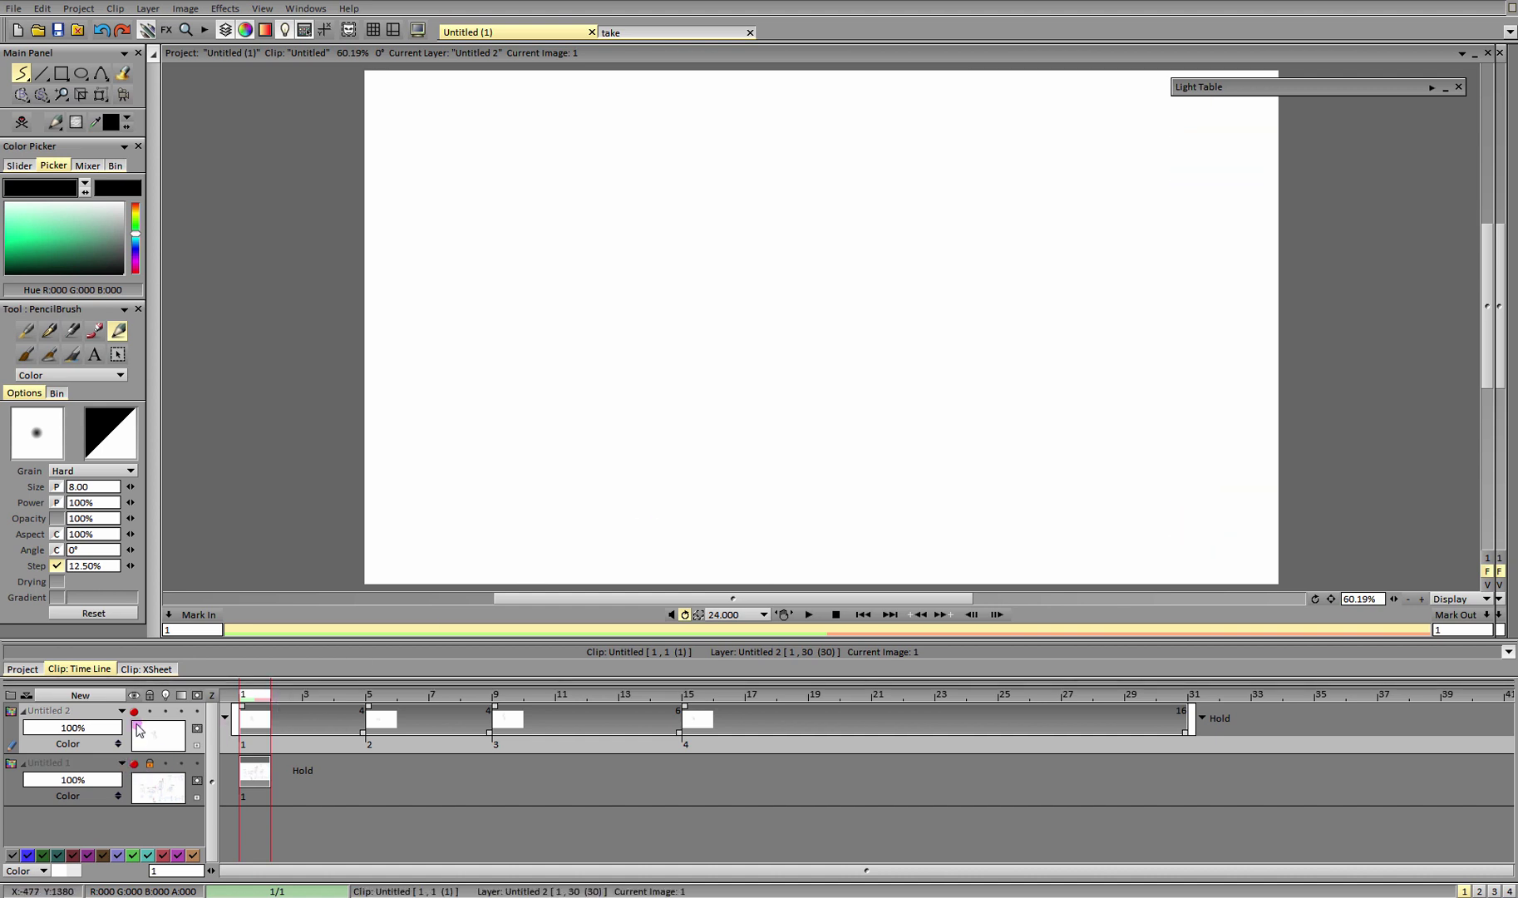
click(133, 711)
click(319, 700)
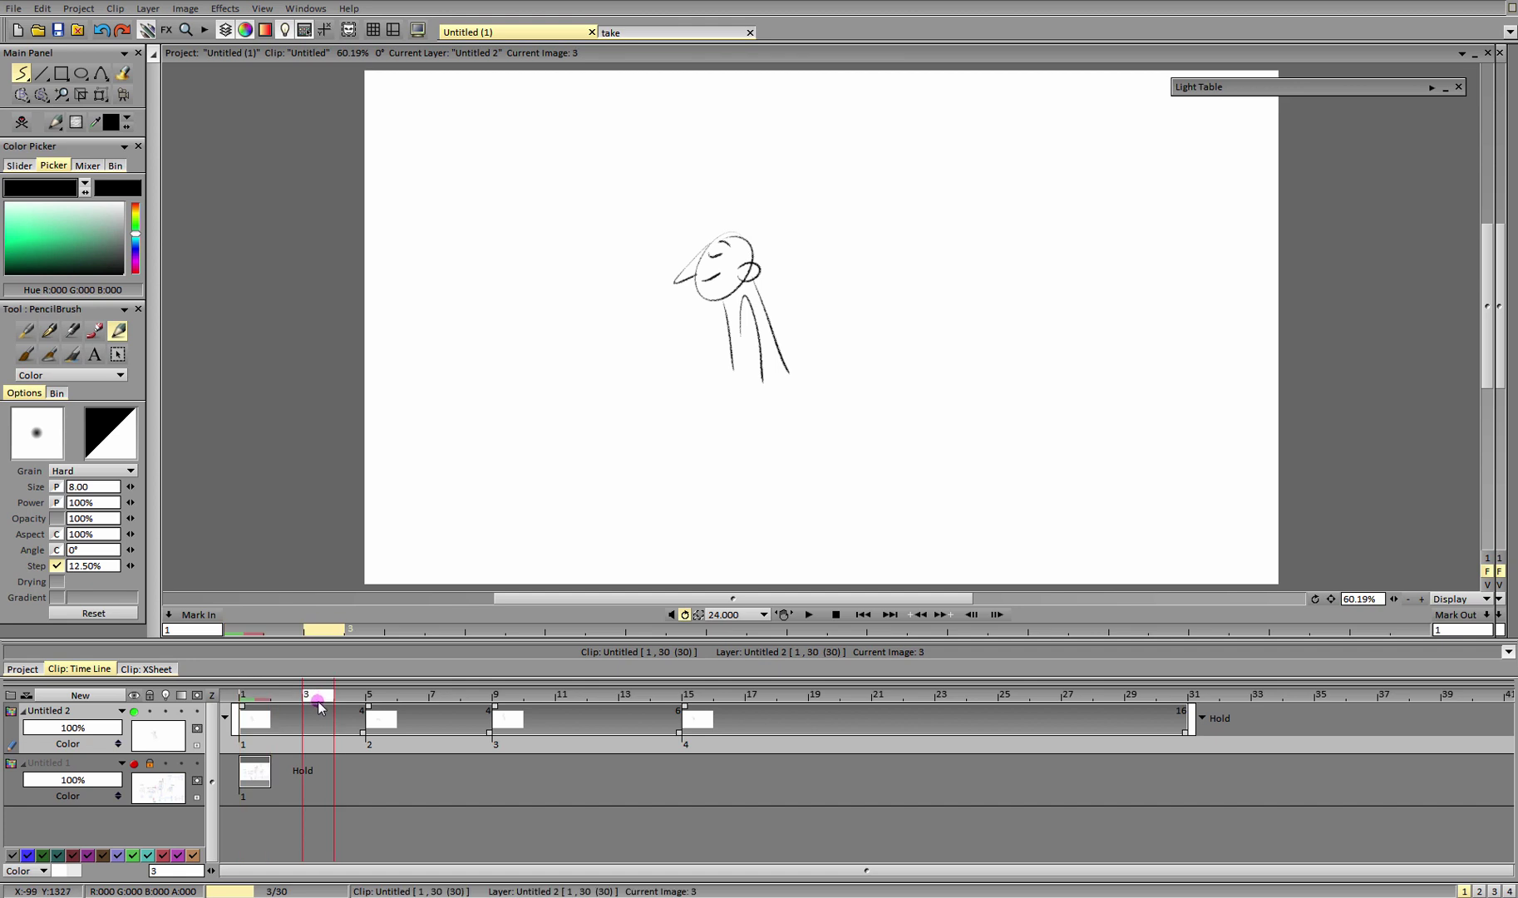
Create a blank drawing at frame 3 and set the light table to show one previous and one next drawing.
click(23, 122)
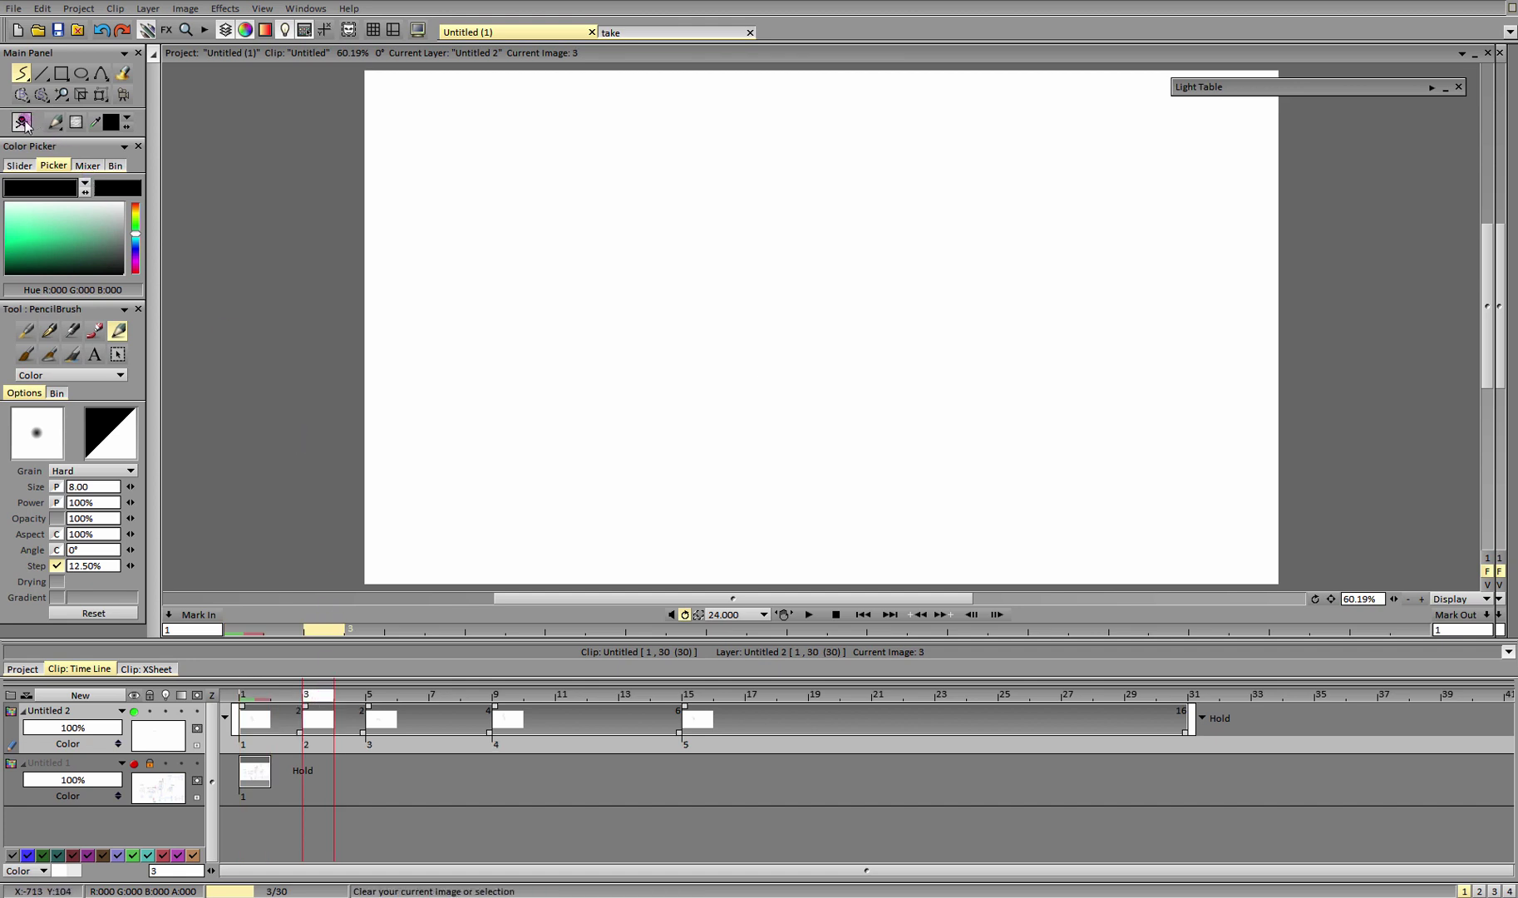
click(166, 713)
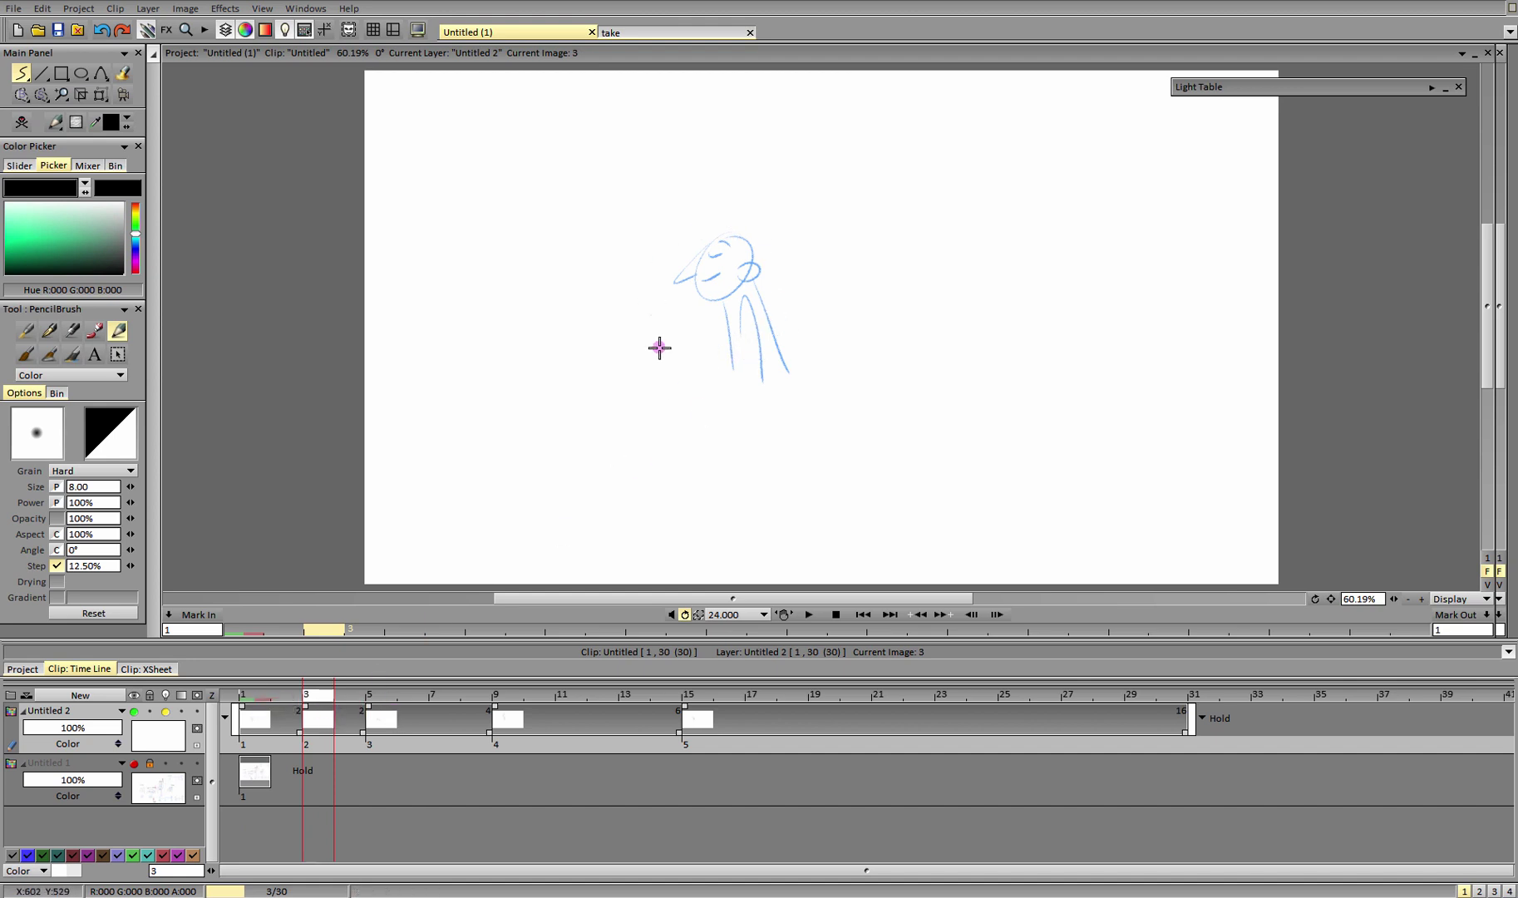
click(1432, 86)
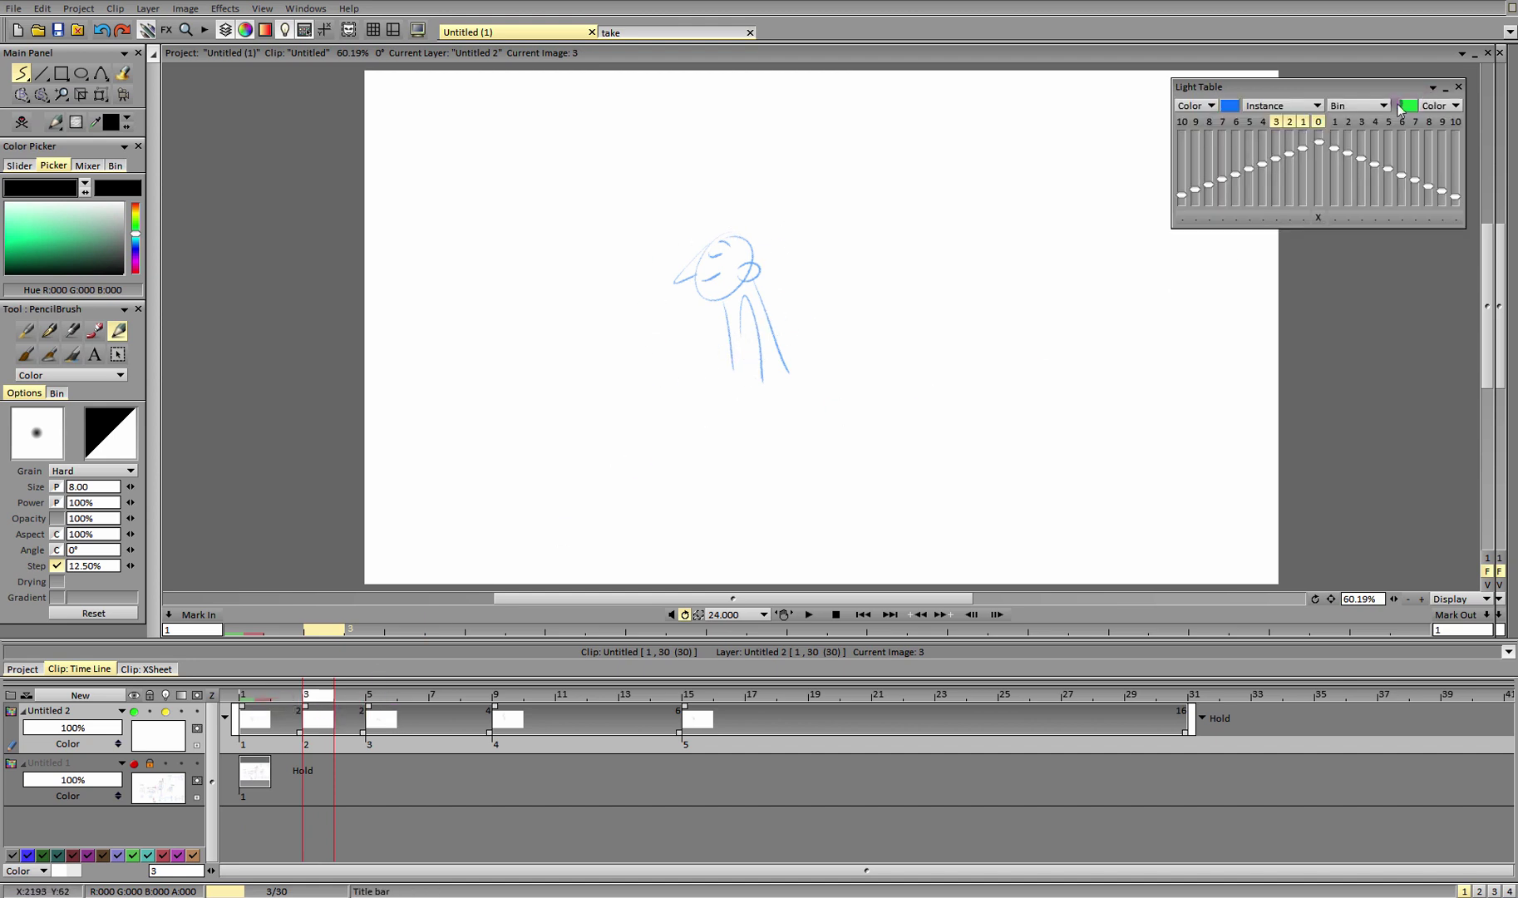
click(1335, 123)
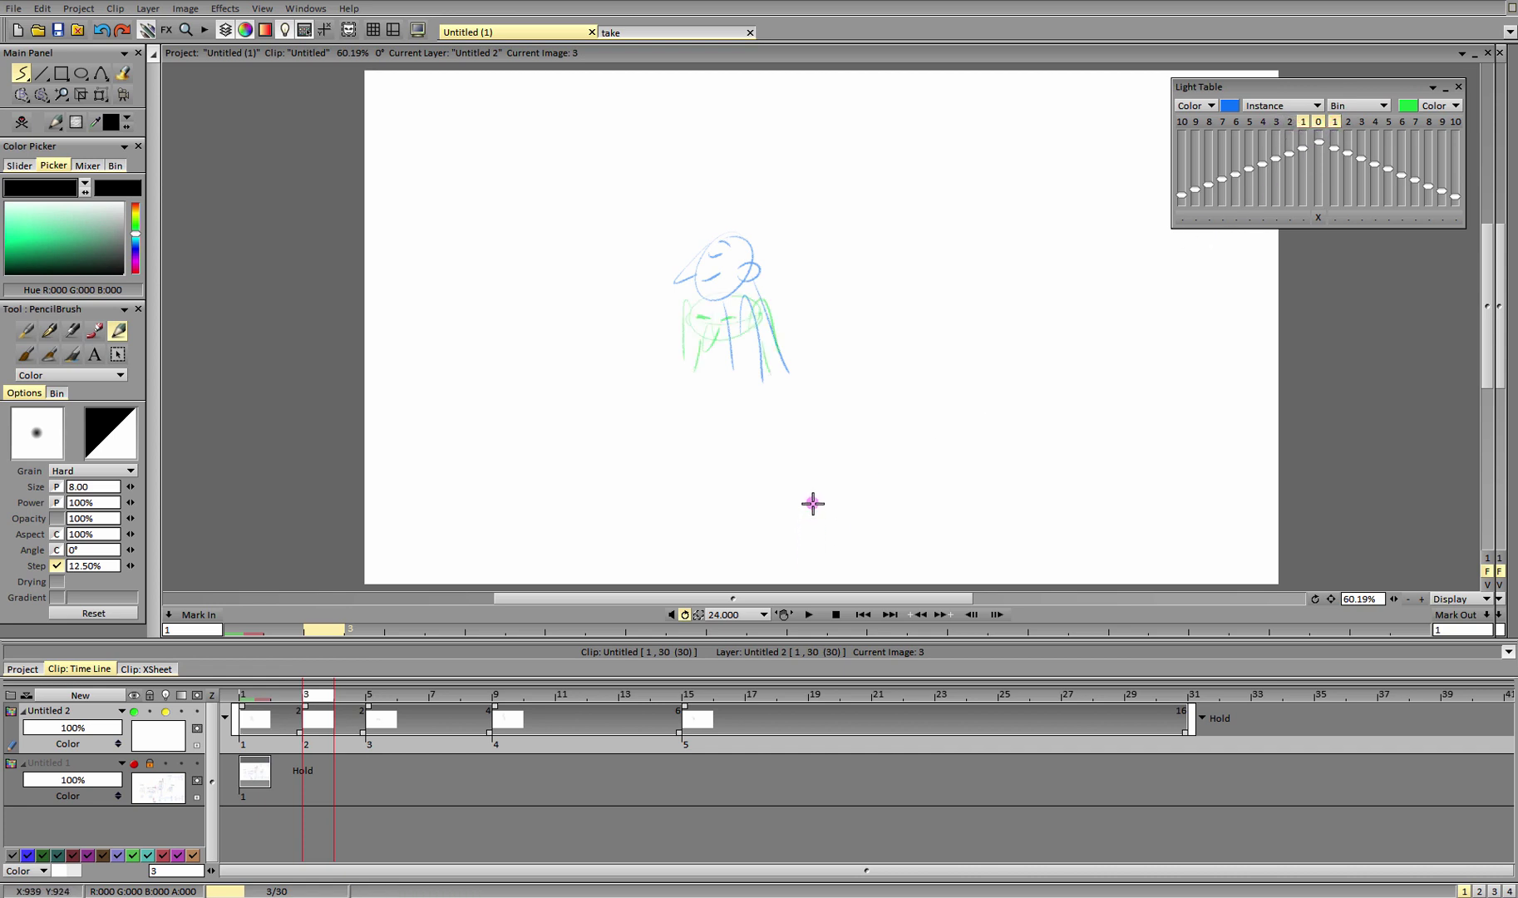
Sketch the frame 3 inbetween head between the two reference drawings: oval, guide lines, nose, eyes, mouth and ears.
drag(1393, 598, 1446, 600)
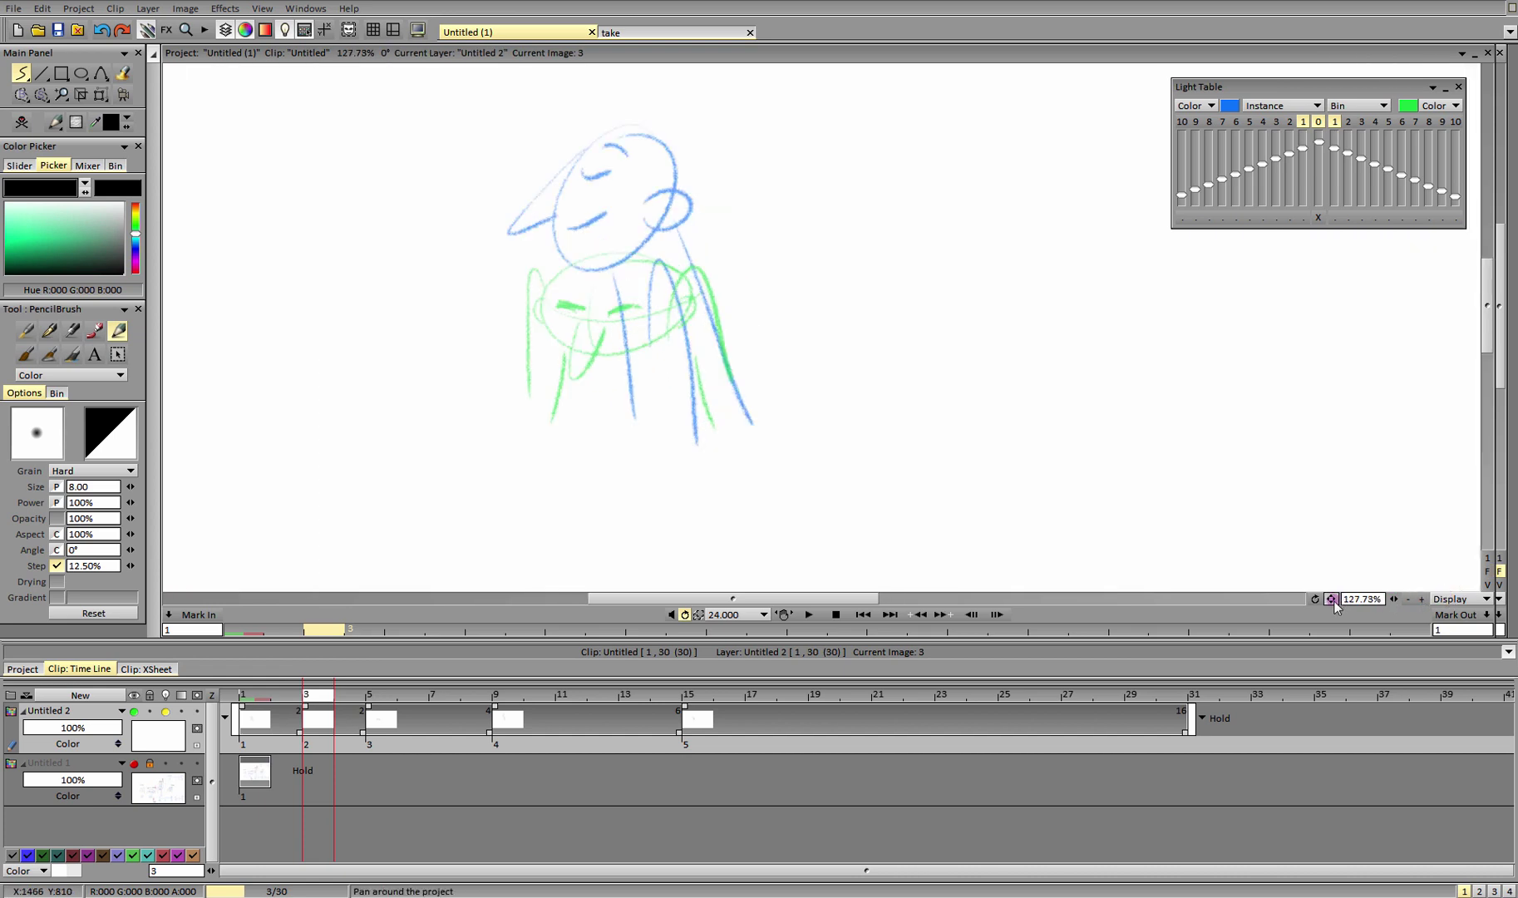
drag(1333, 600, 1426, 628)
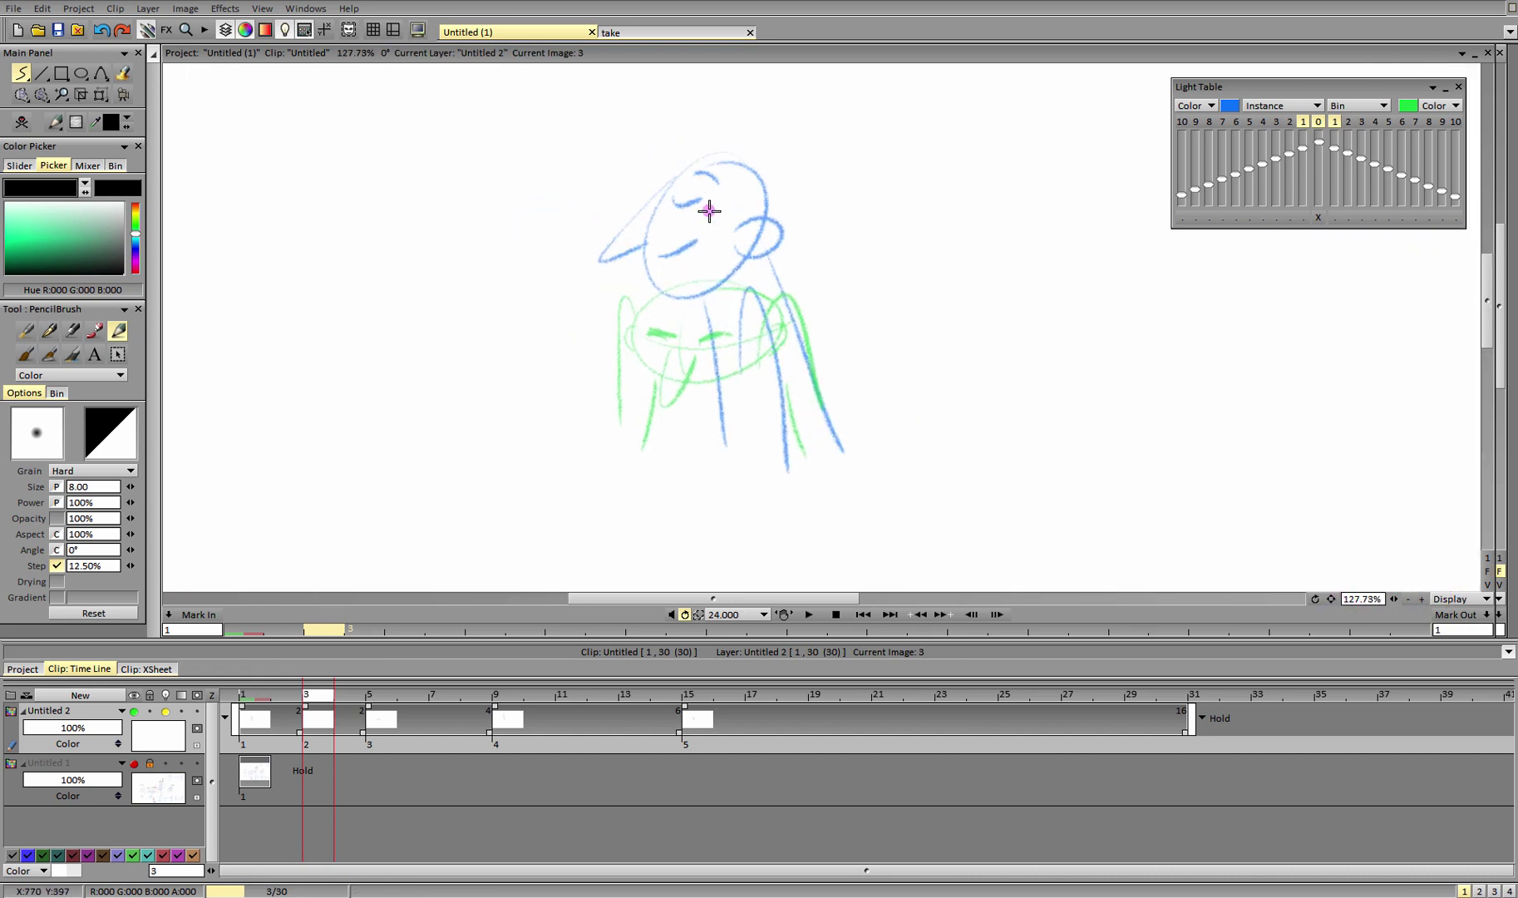
mouse_move(740, 224)
mouse_down()
mouse_move(766, 237)
mouse_move(719, 220)
mouse_up()
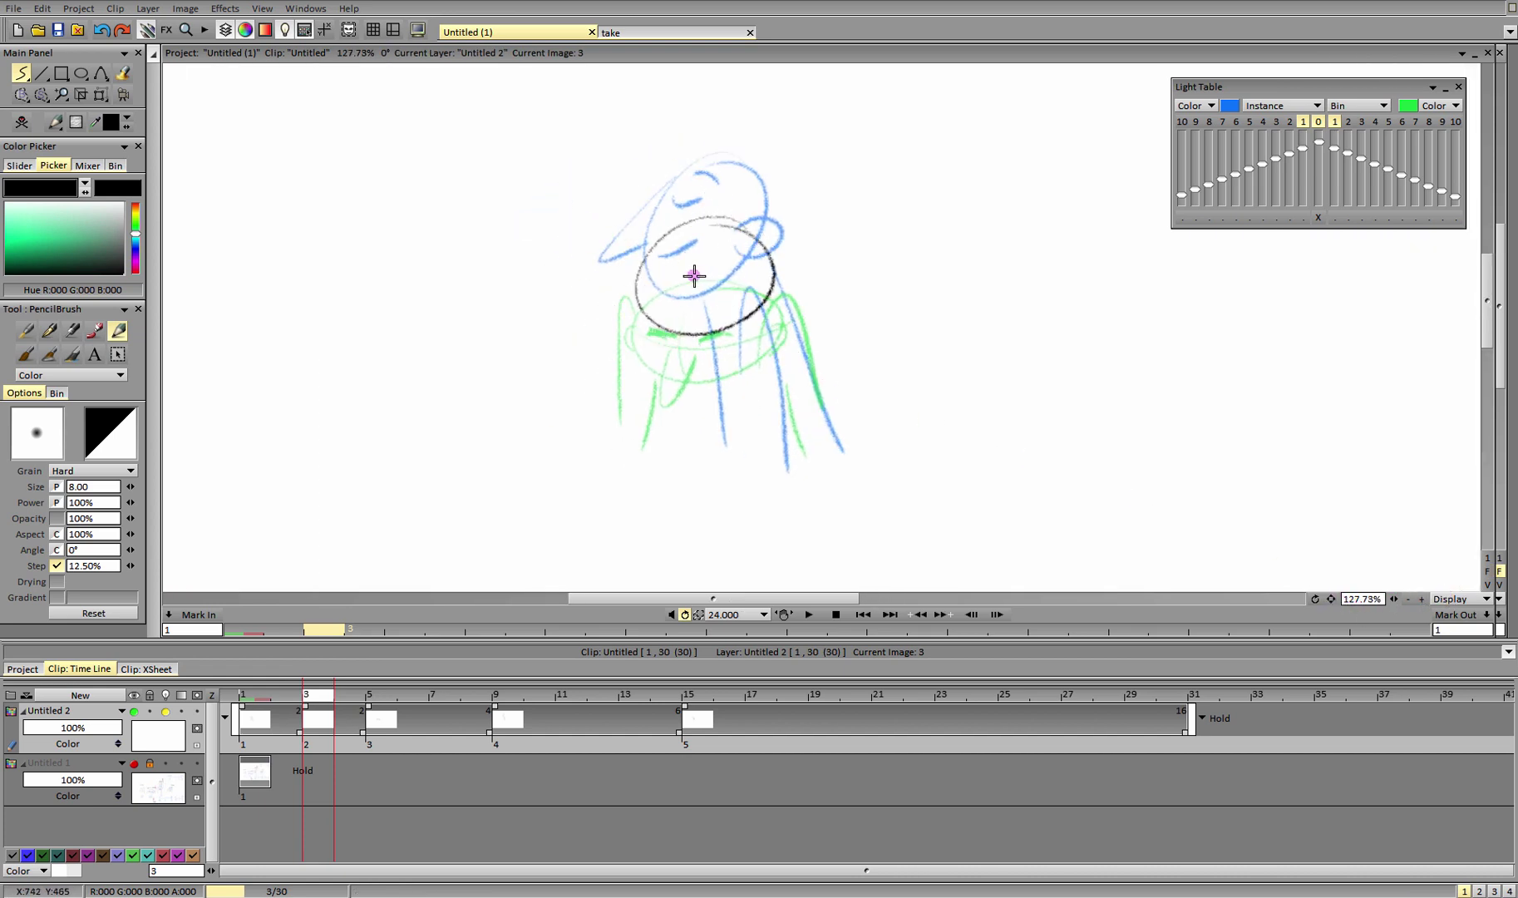
drag(651, 291, 662, 307)
key(ctrl+z)
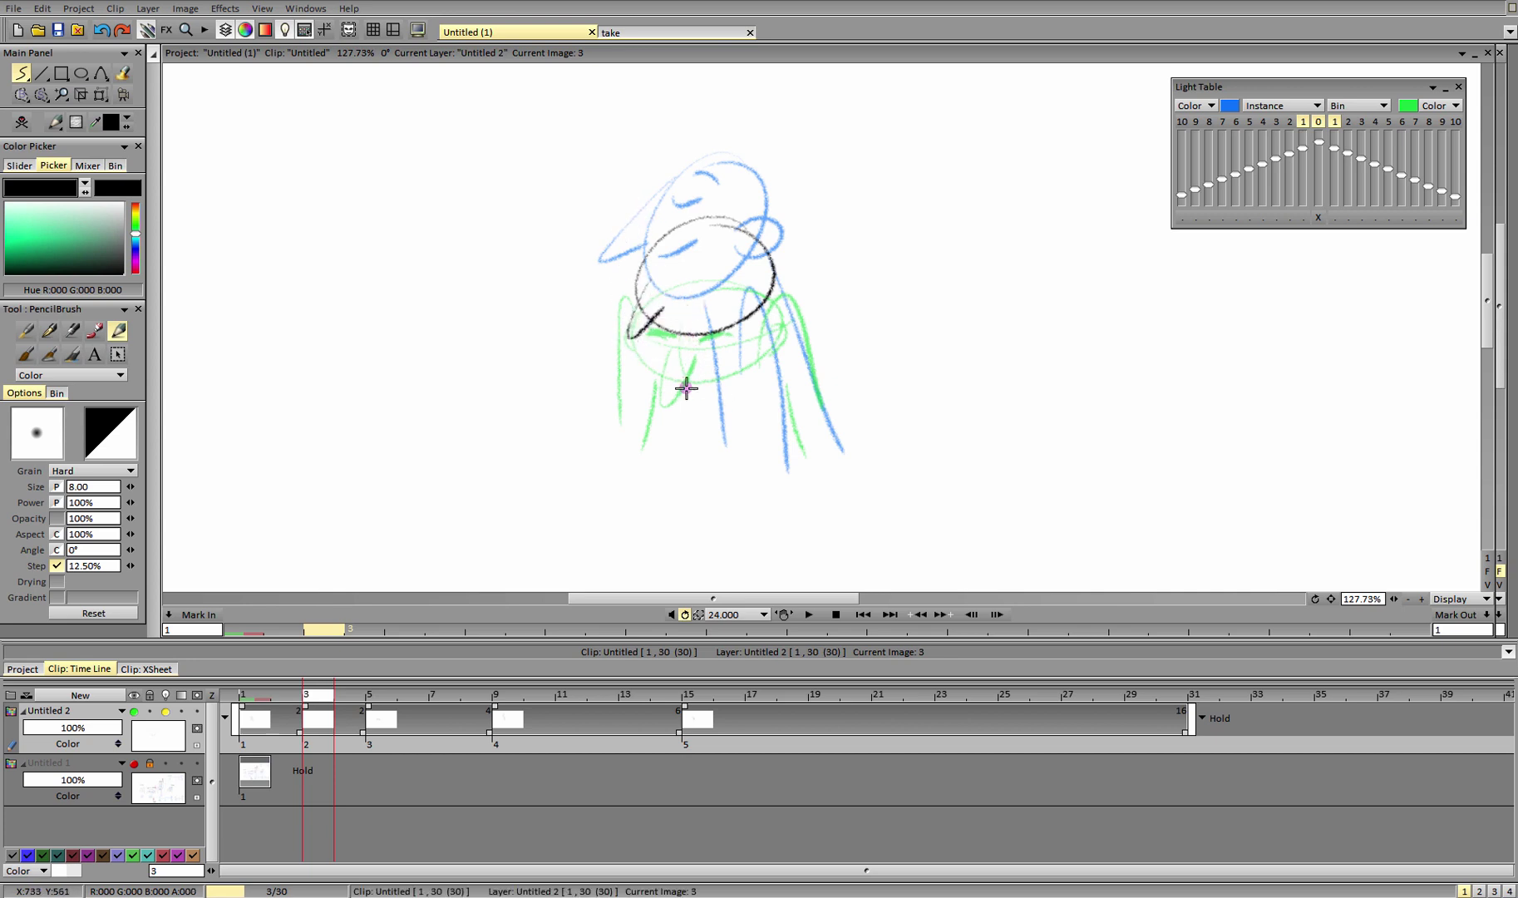
mouse_move(645, 293)
mouse_down()
mouse_move(716, 300)
mouse_move(767, 283)
mouse_up()
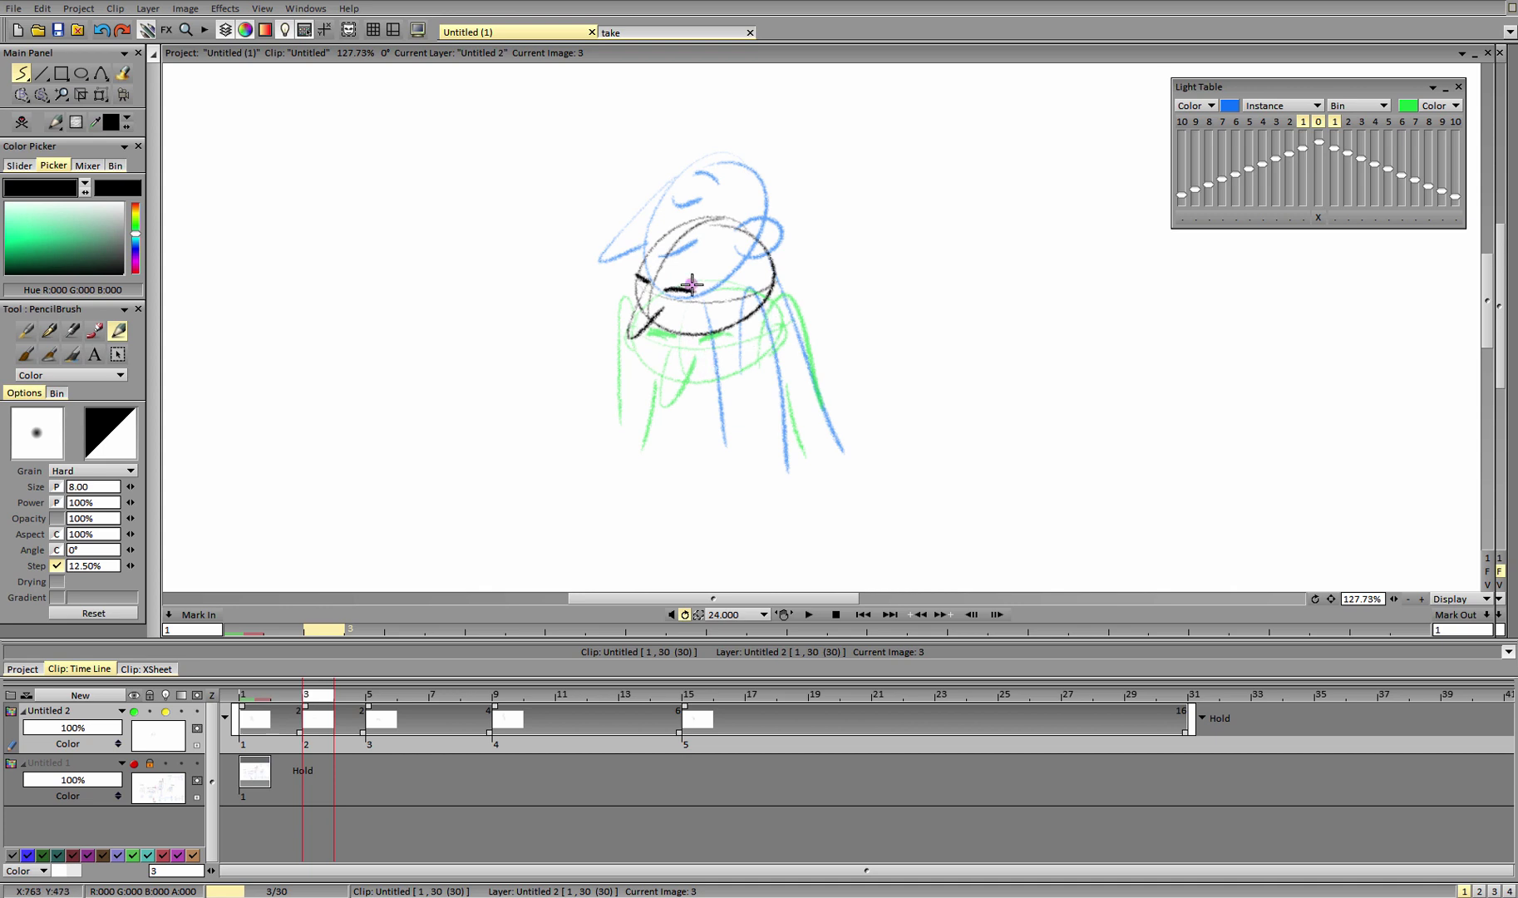
drag(675, 321, 715, 313)
mouse_move(747, 320)
mouse_down()
mouse_move(772, 271)
mouse_move(765, 288)
mouse_up()
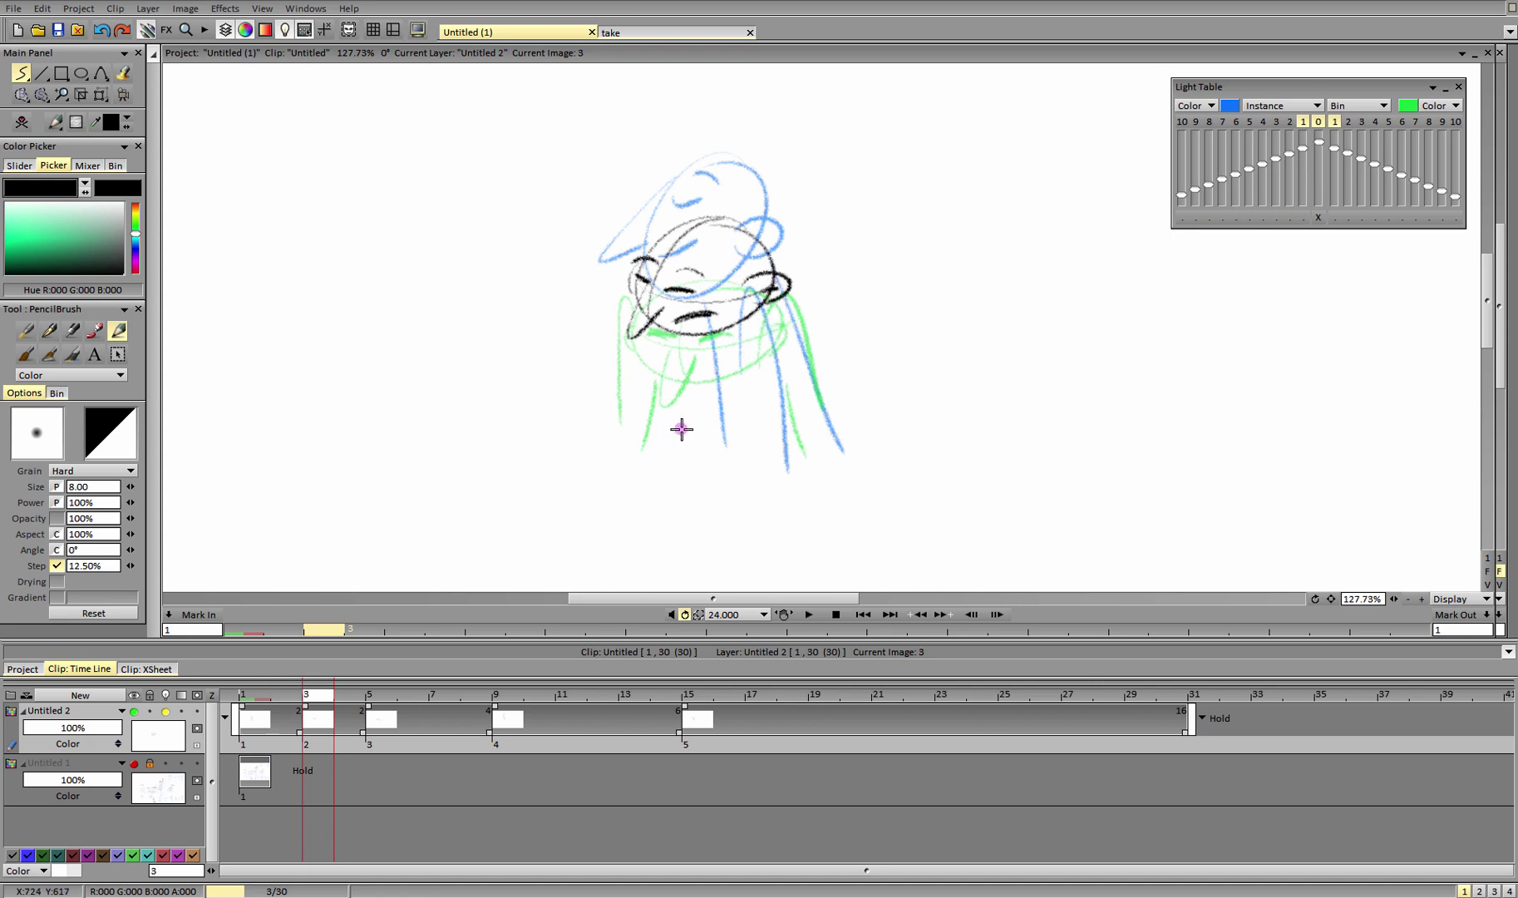
Compare frame 3 with its neighbouring key poses, then draw the character's body and arm lines in the frame 3 inbetween.
click(247, 707)
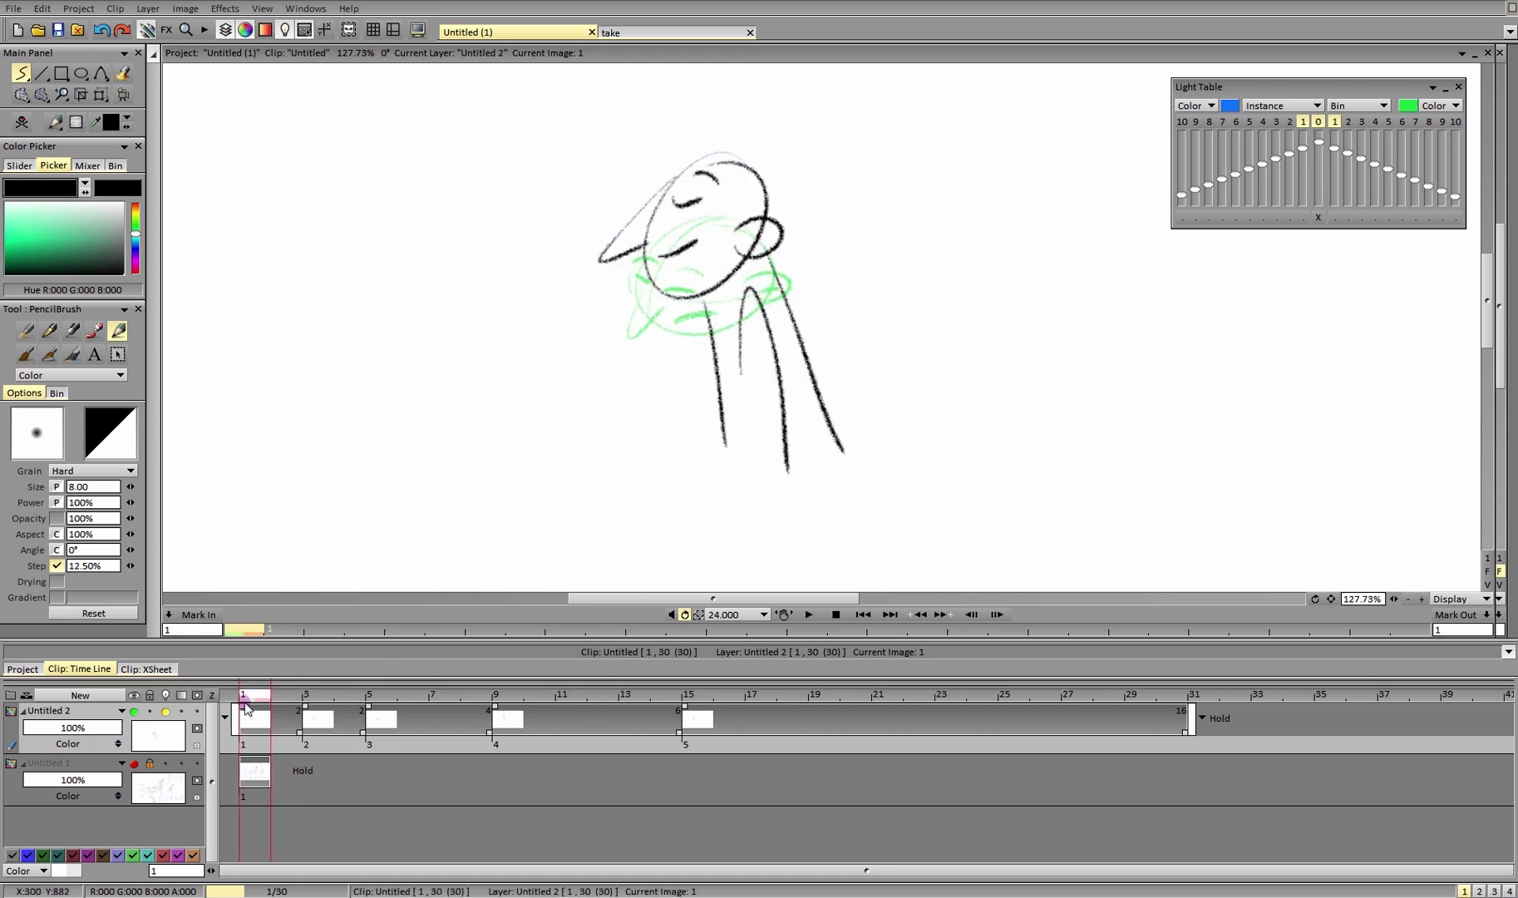
click(376, 700)
click(331, 720)
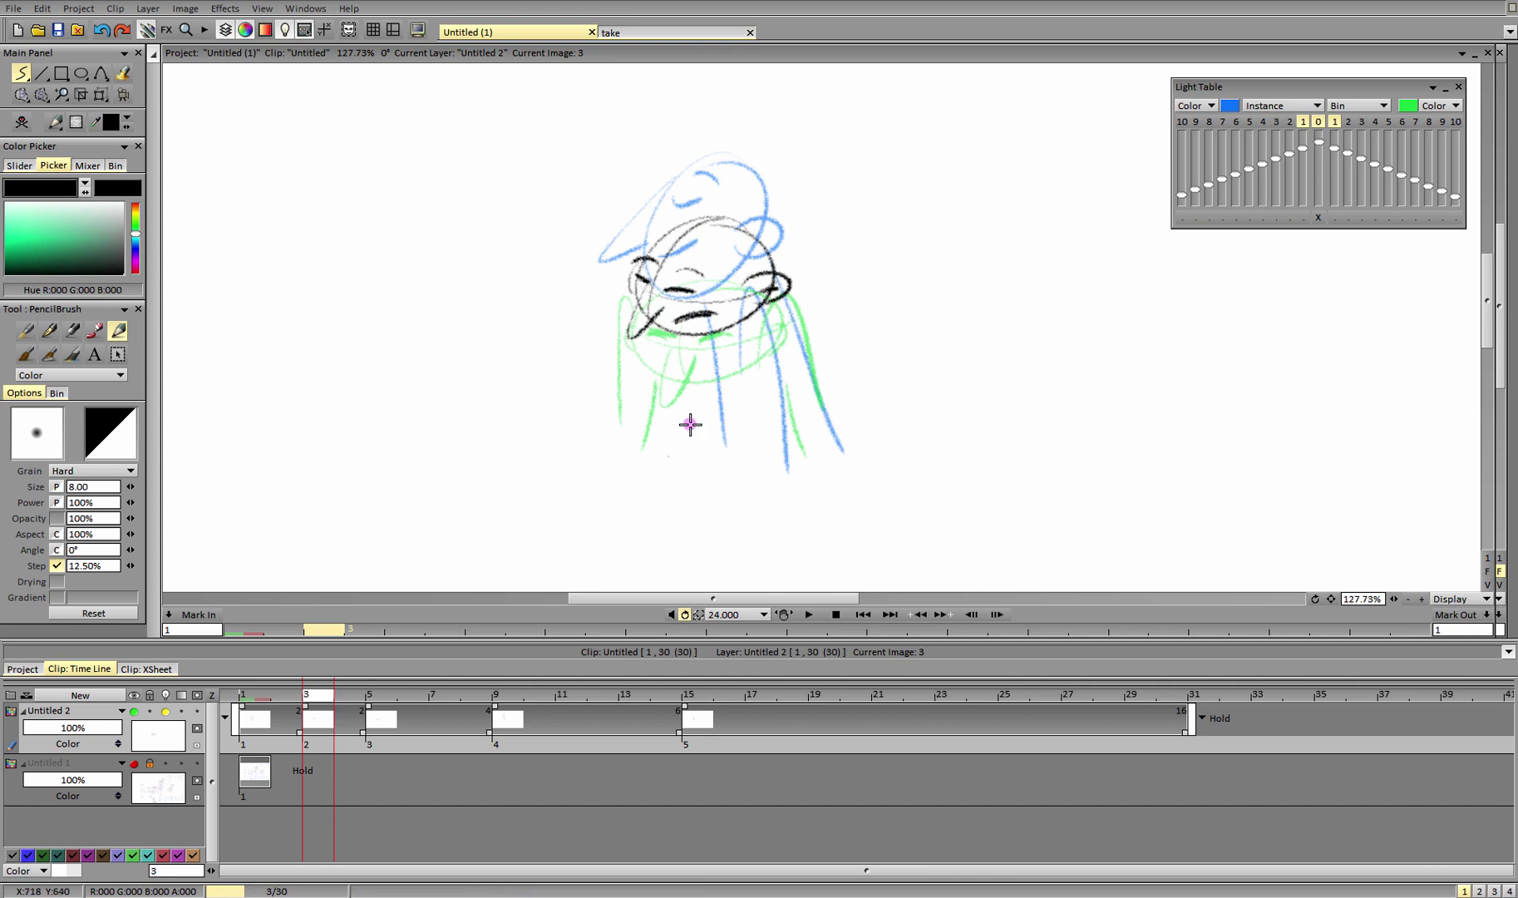
drag(781, 283, 799, 439)
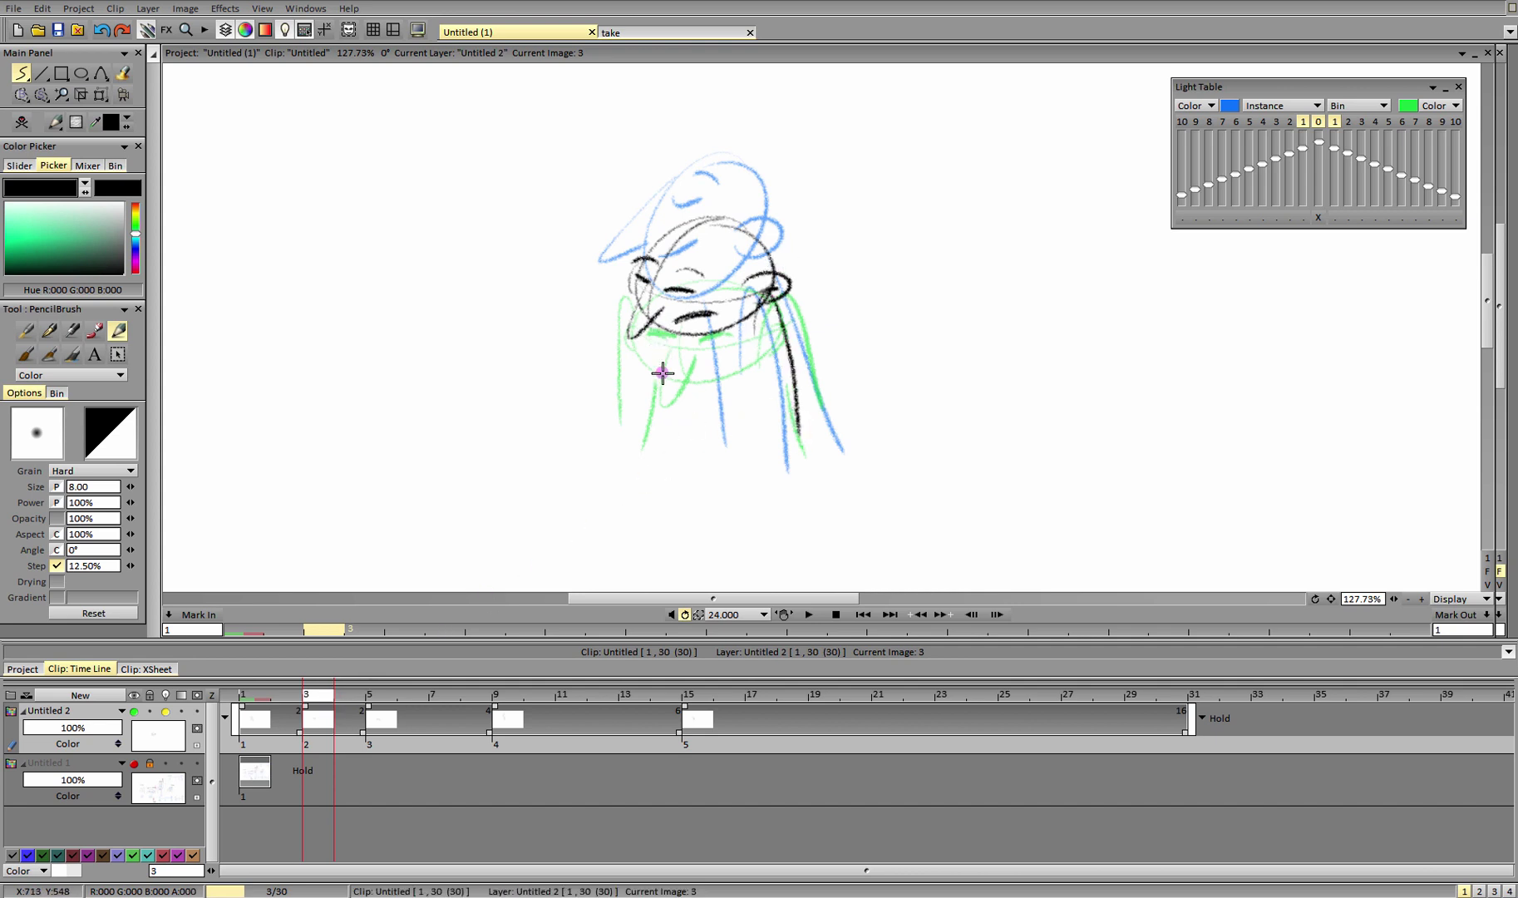
drag(664, 334, 648, 450)
key(ctrl+z)
drag(675, 341, 655, 465)
key(ctrl+z)
drag(682, 341, 670, 458)
drag(662, 349, 642, 424)
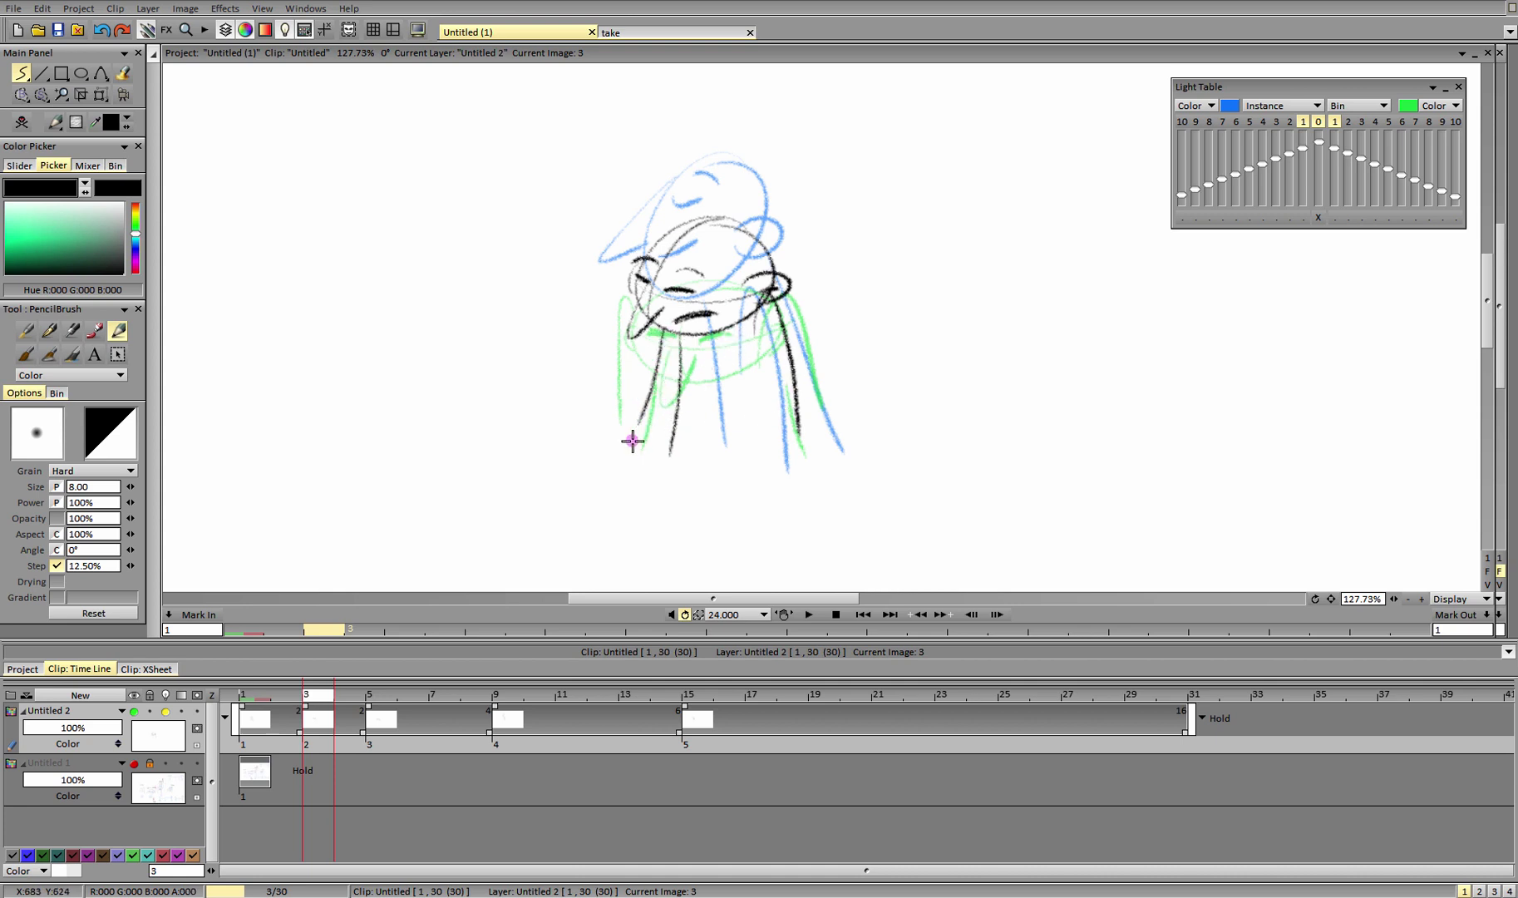
drag(776, 322, 786, 454)
drag(784, 317, 808, 441)
Erase the overlapping arm stroke at frame 3 and scrub frames 1 to 5 with the light table off.
key(e)
mouse_move(782, 346)
mouse_down()
mouse_move(798, 428)
mouse_move(783, 332)
mouse_up()
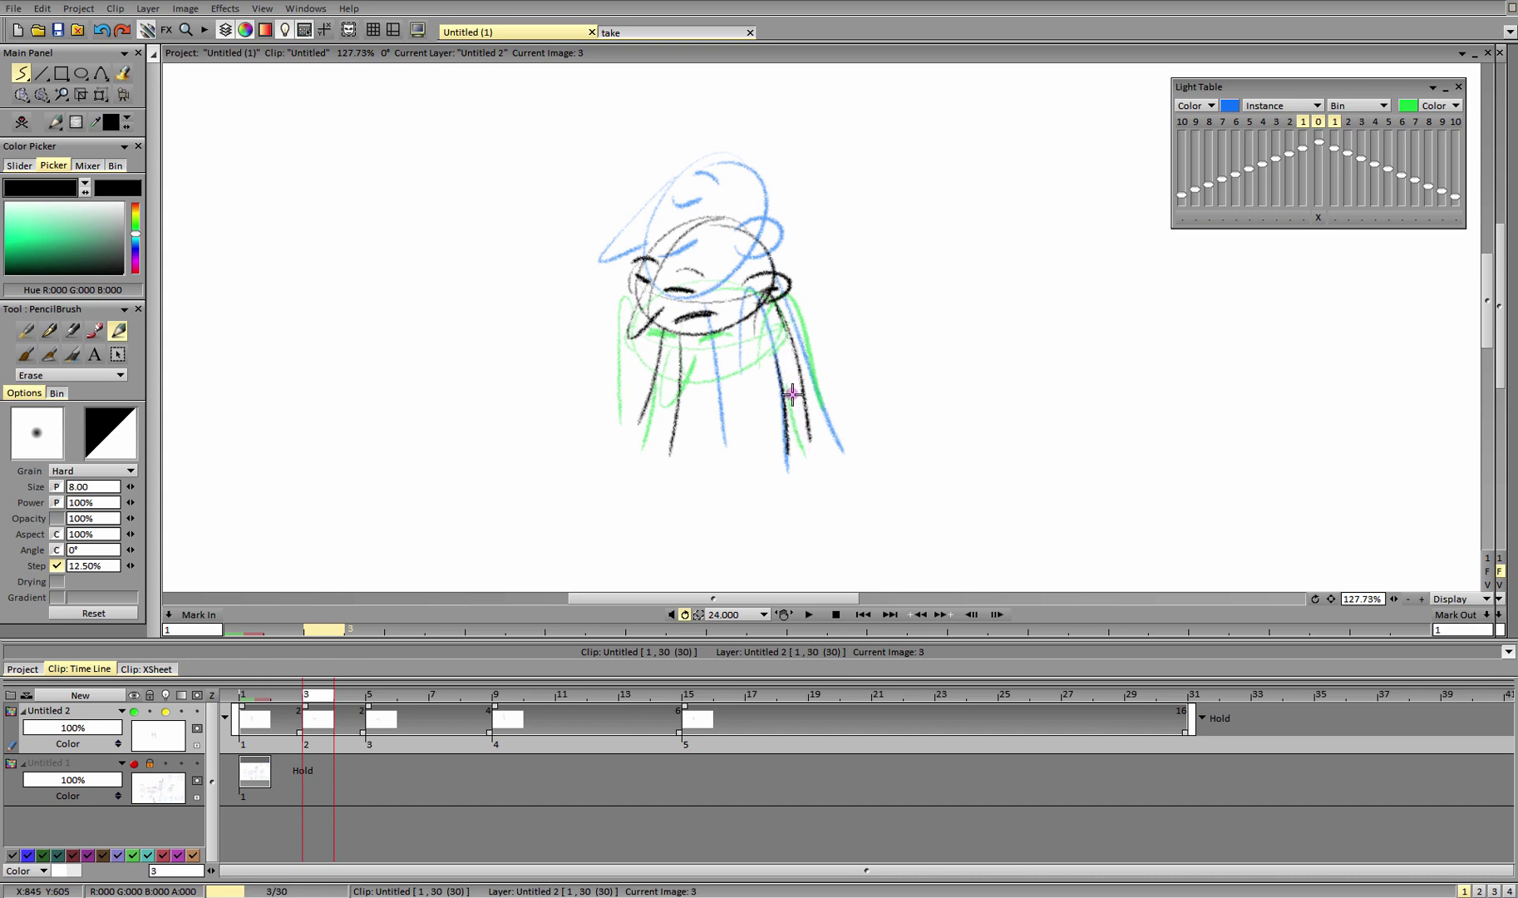
key(e)
click(166, 711)
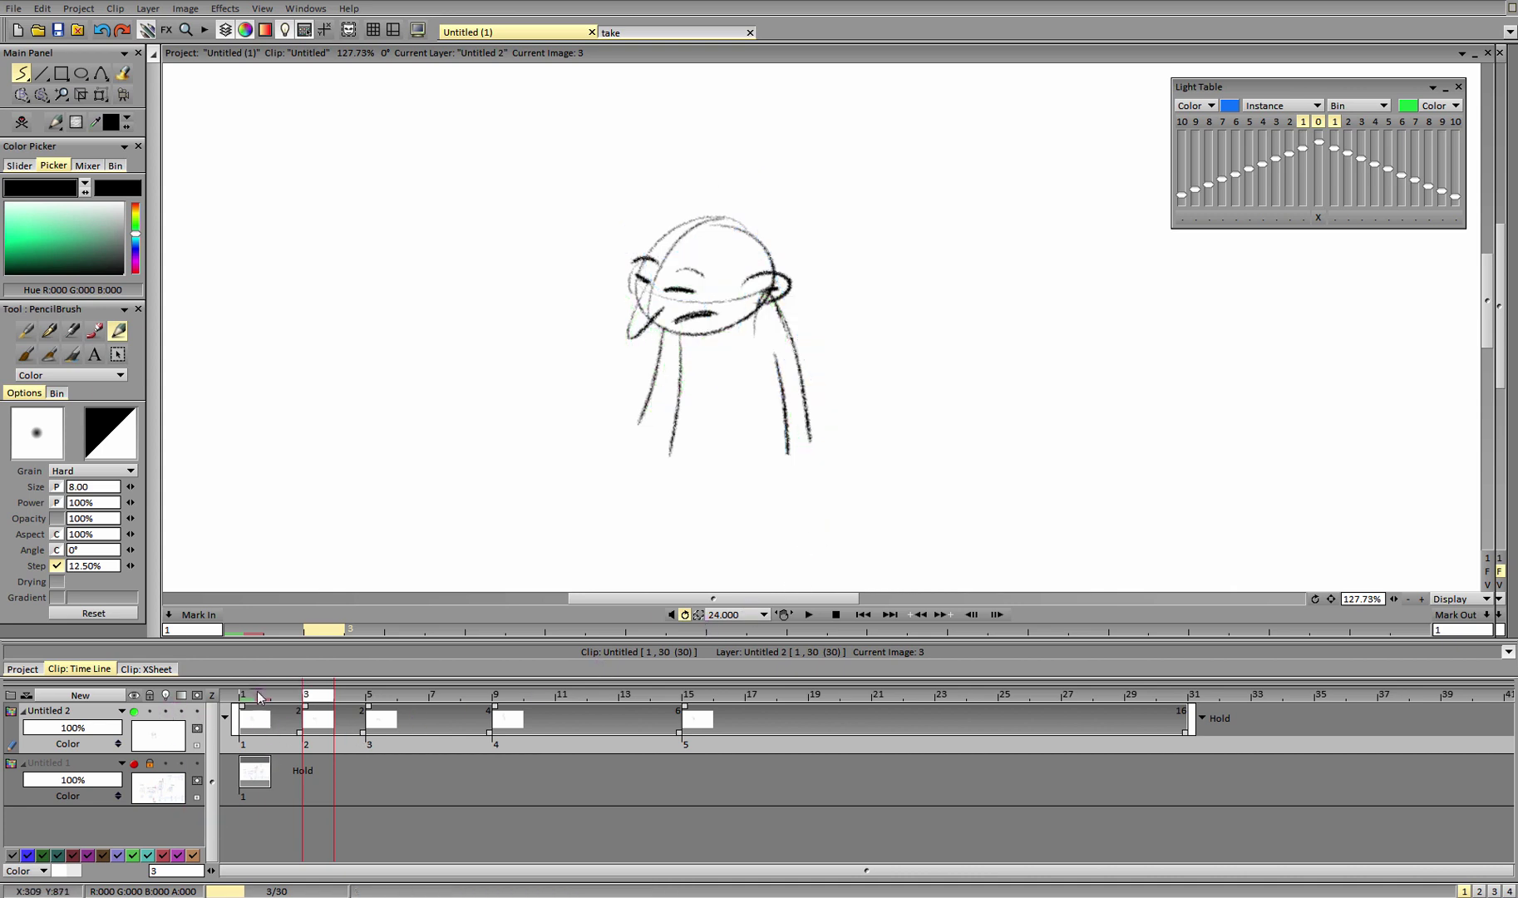
mouse_move(258, 698)
mouse_down()
mouse_move(343, 732)
mouse_move(414, 722)
mouse_move(282, 721)
mouse_move(387, 727)
mouse_up()
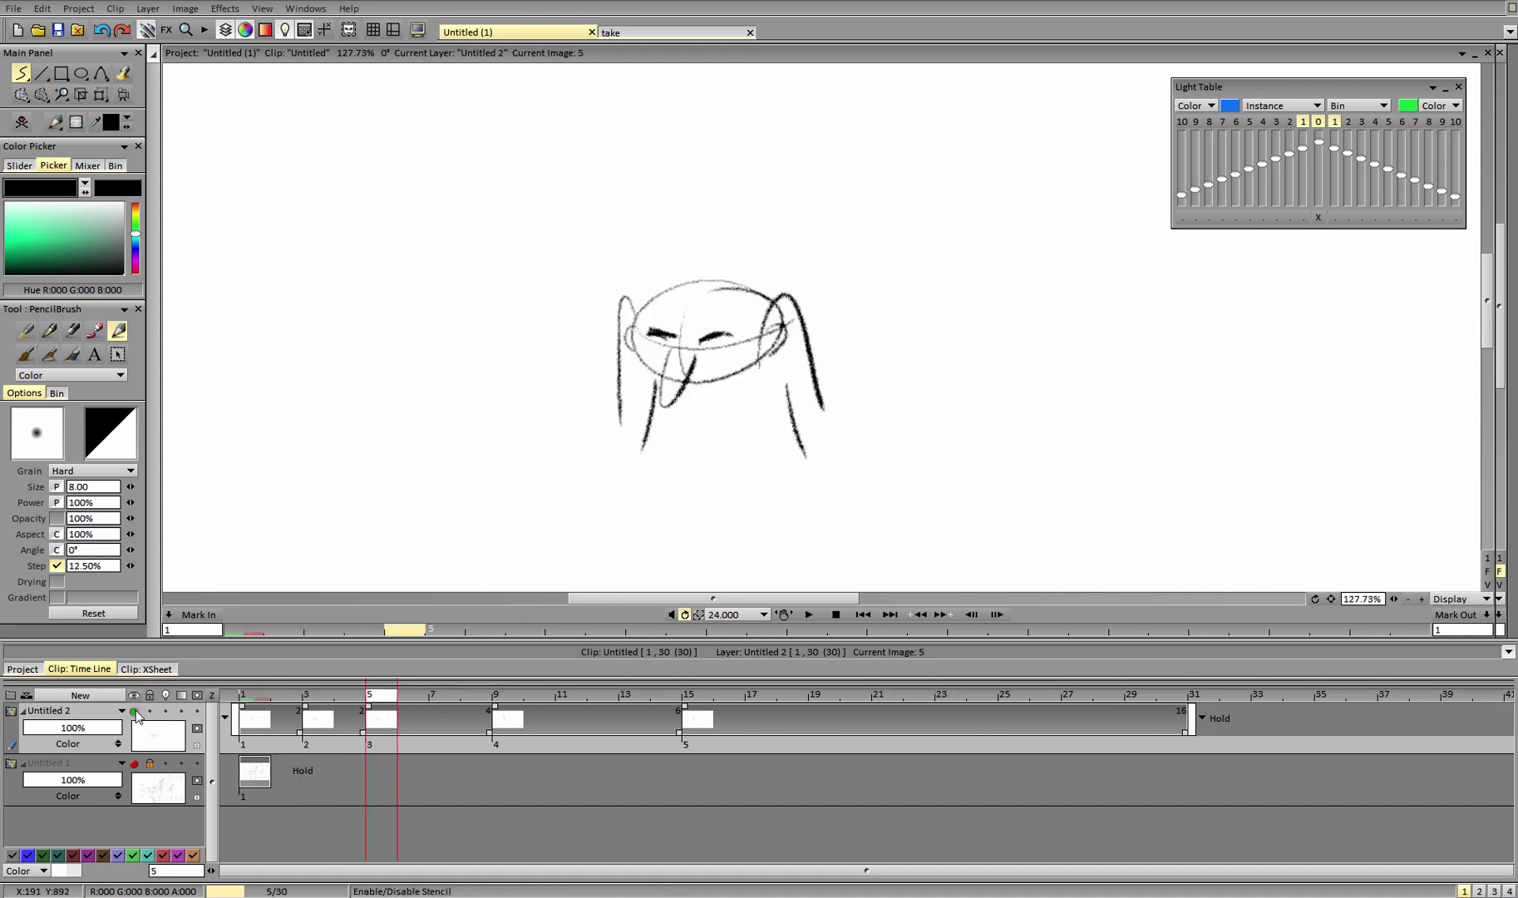
Check the whole diagram layer's poses and timing charts, then hide it and show the character layer again.
click(135, 712)
click(135, 763)
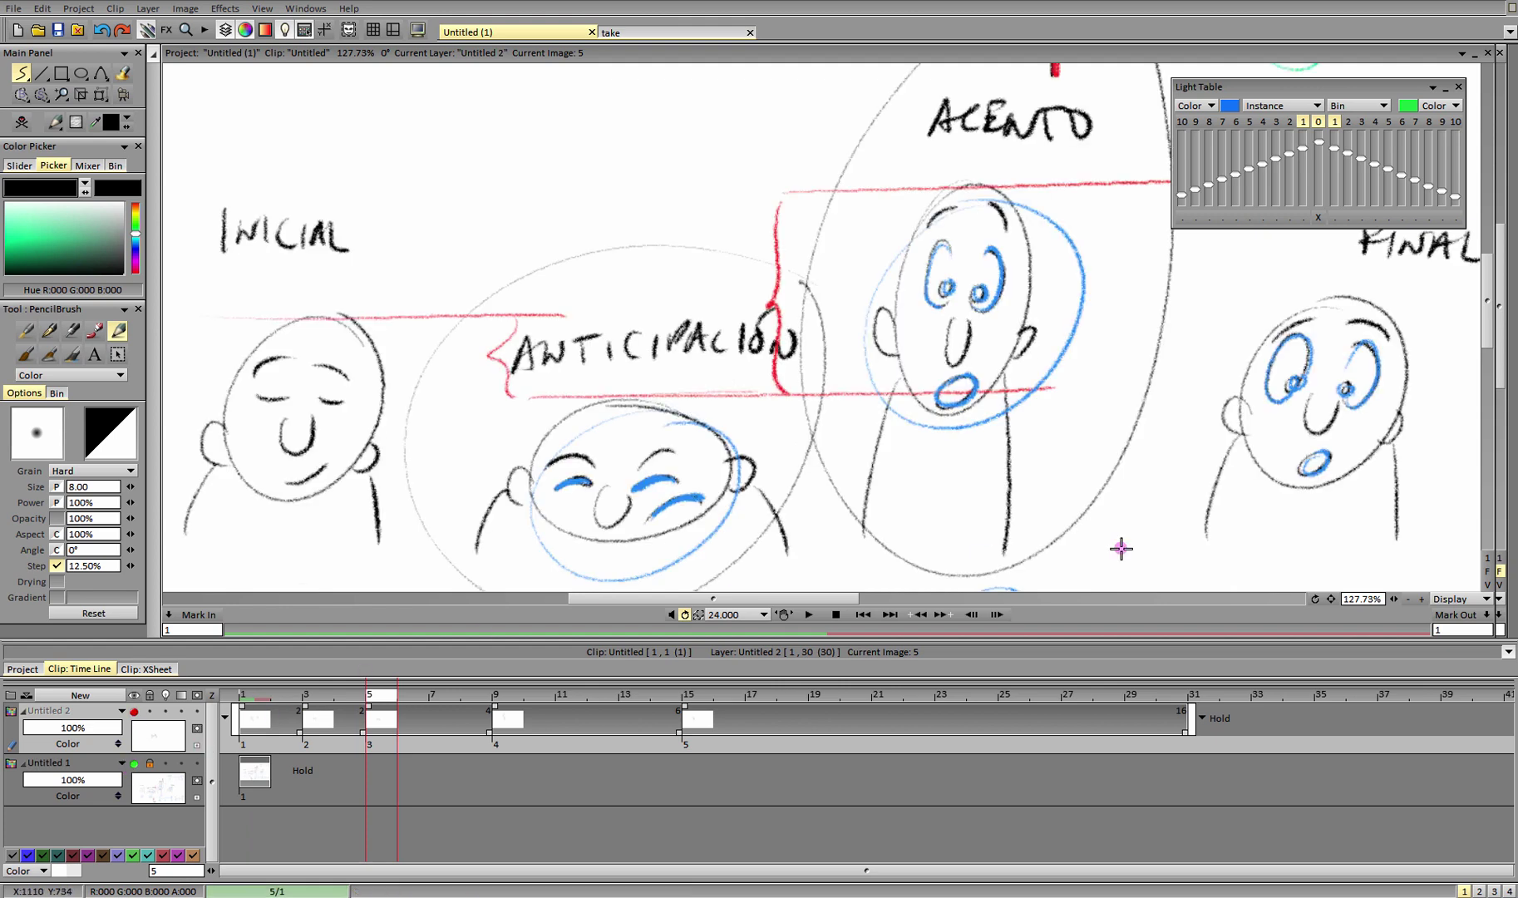
click(1487, 572)
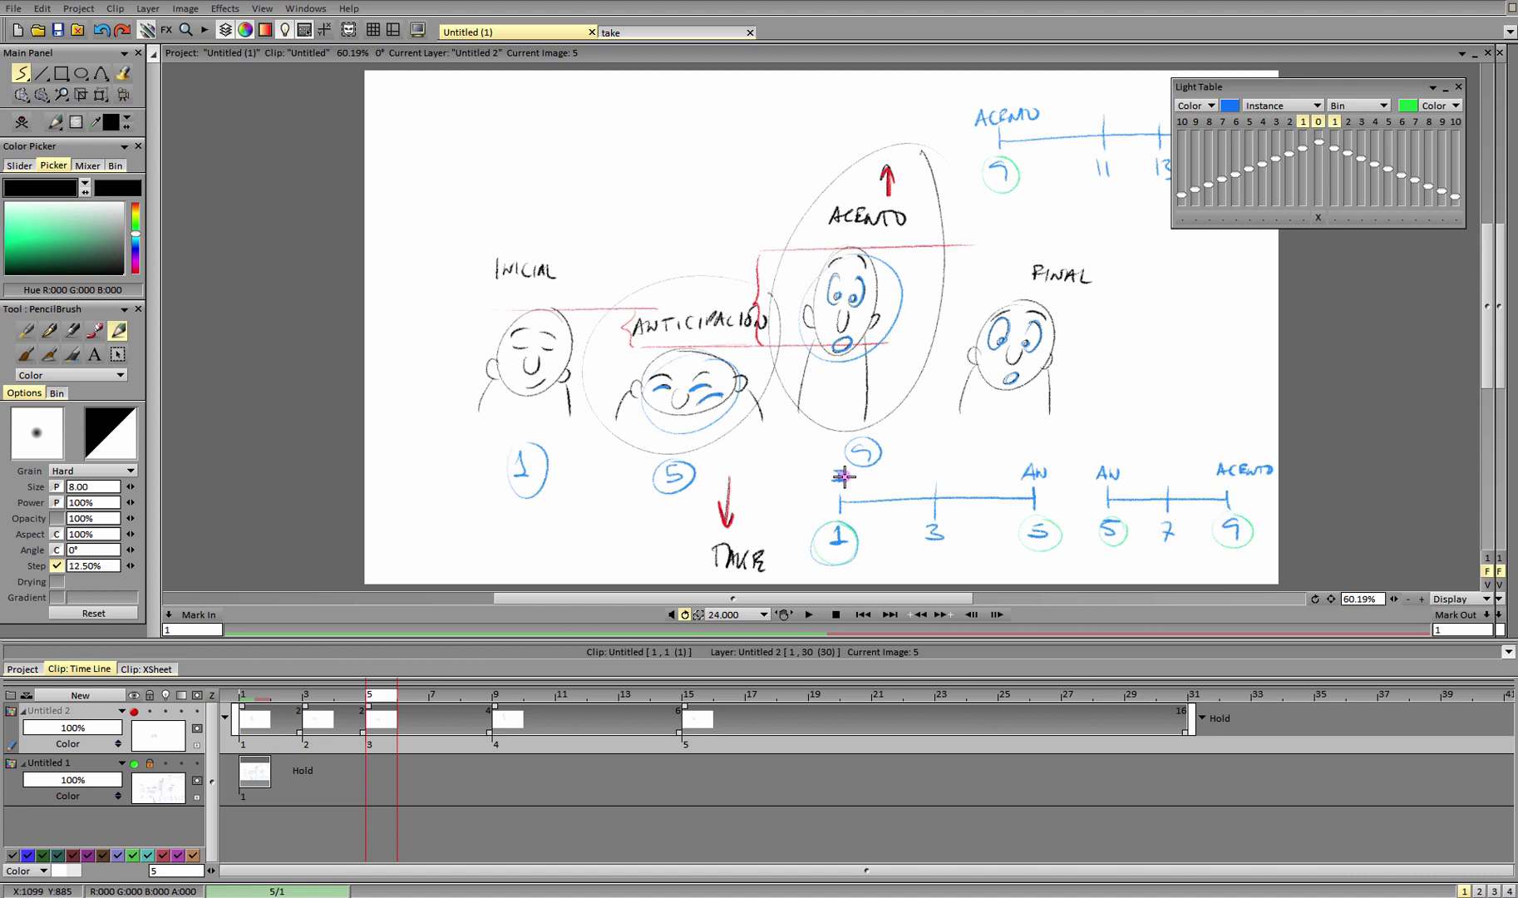
click(134, 763)
click(134, 712)
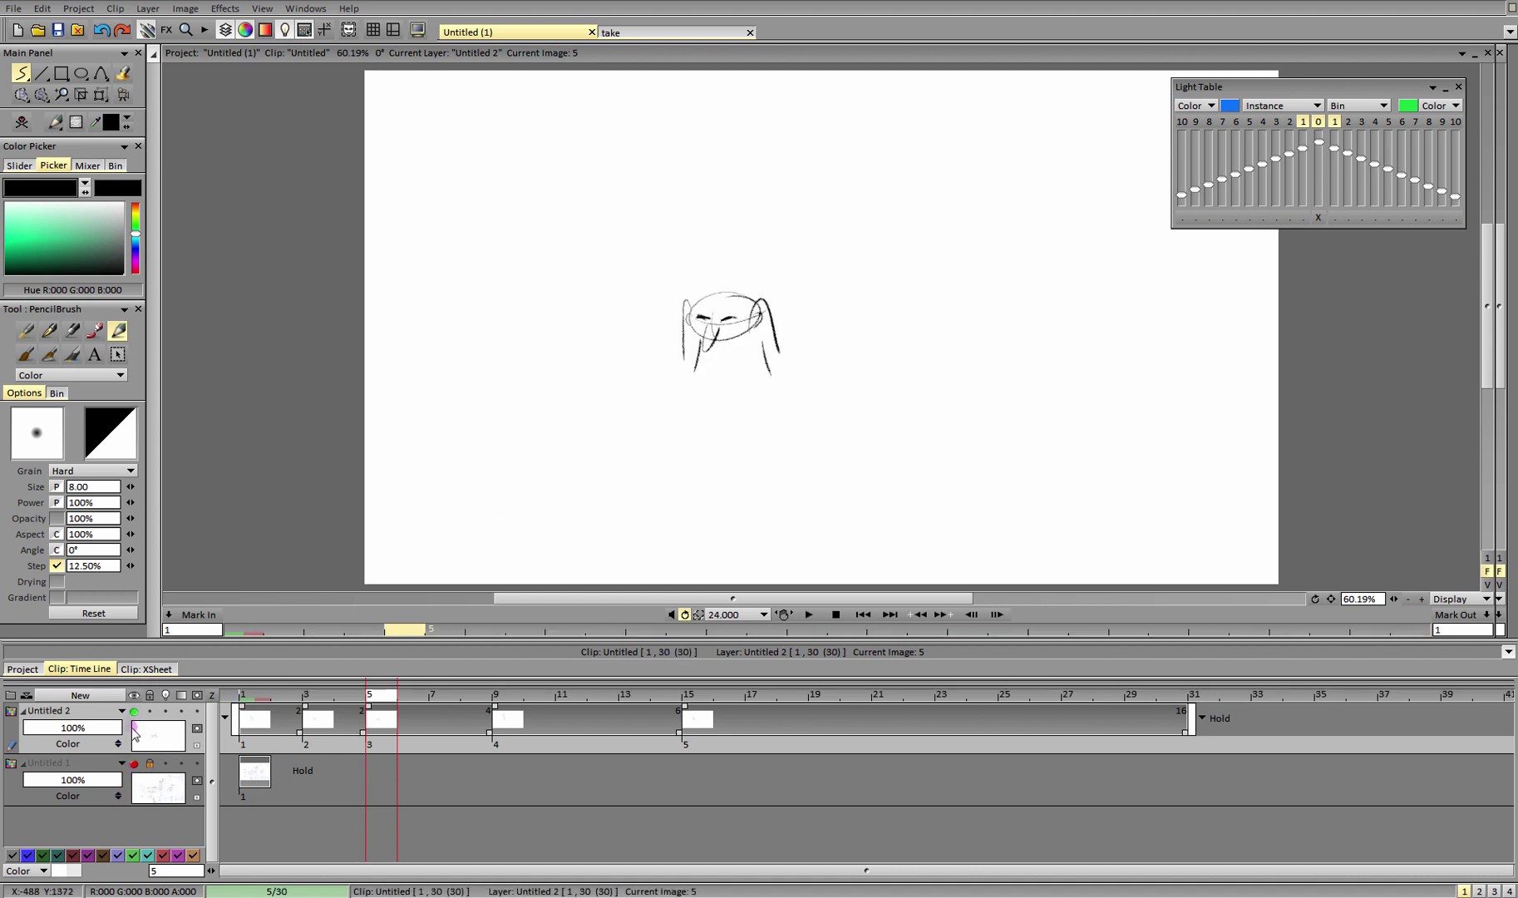
Create a blank drawing at frame 7 and turn on the light table for the character layer.
click(111, 812)
click(435, 720)
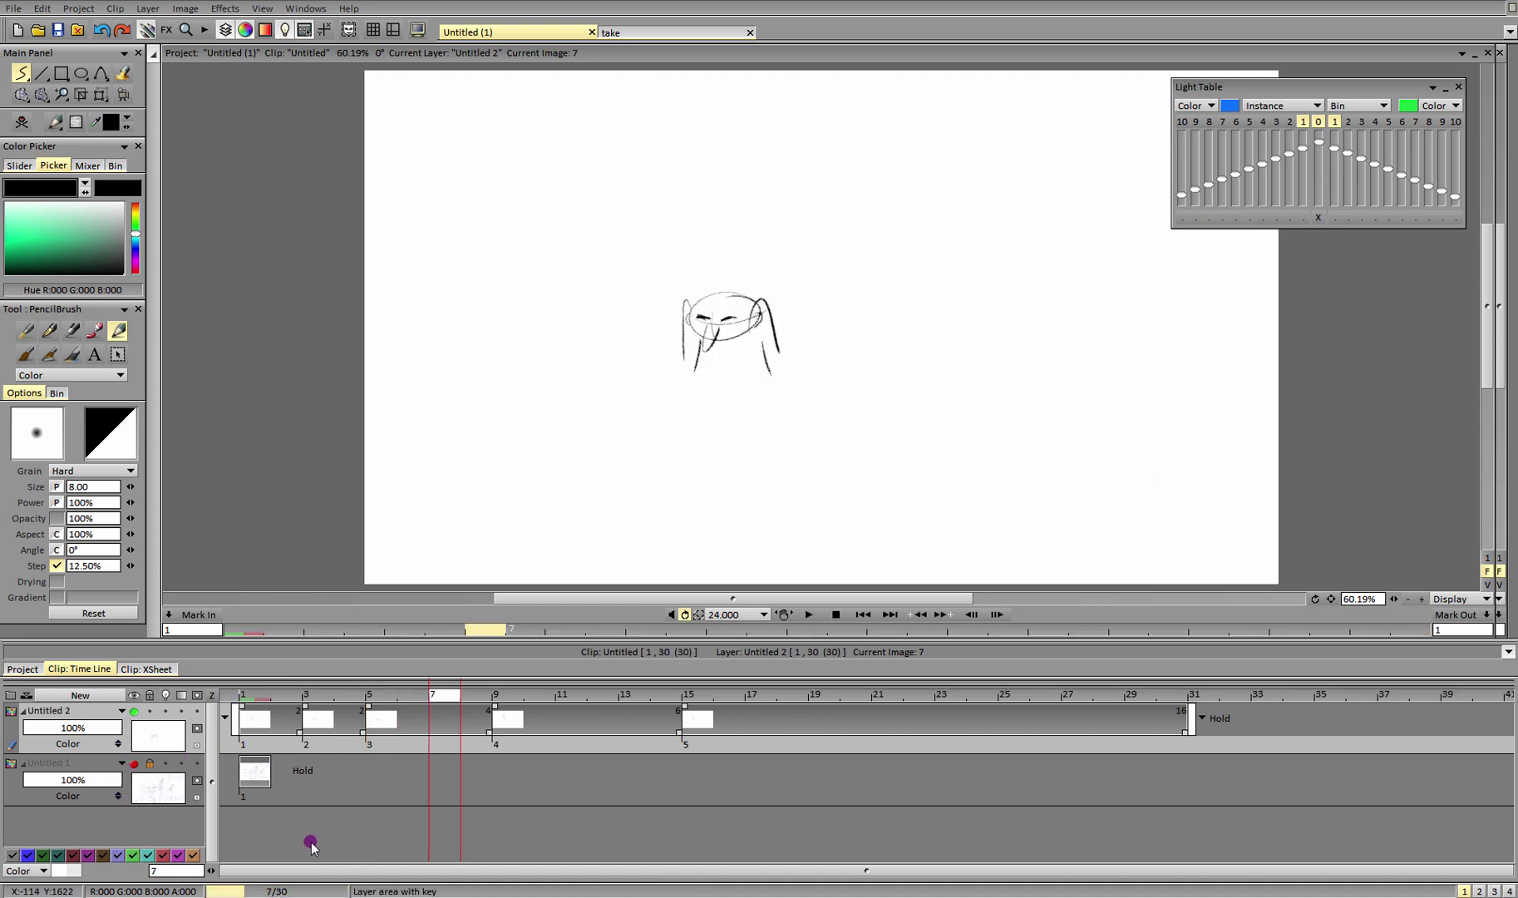
click(21, 122)
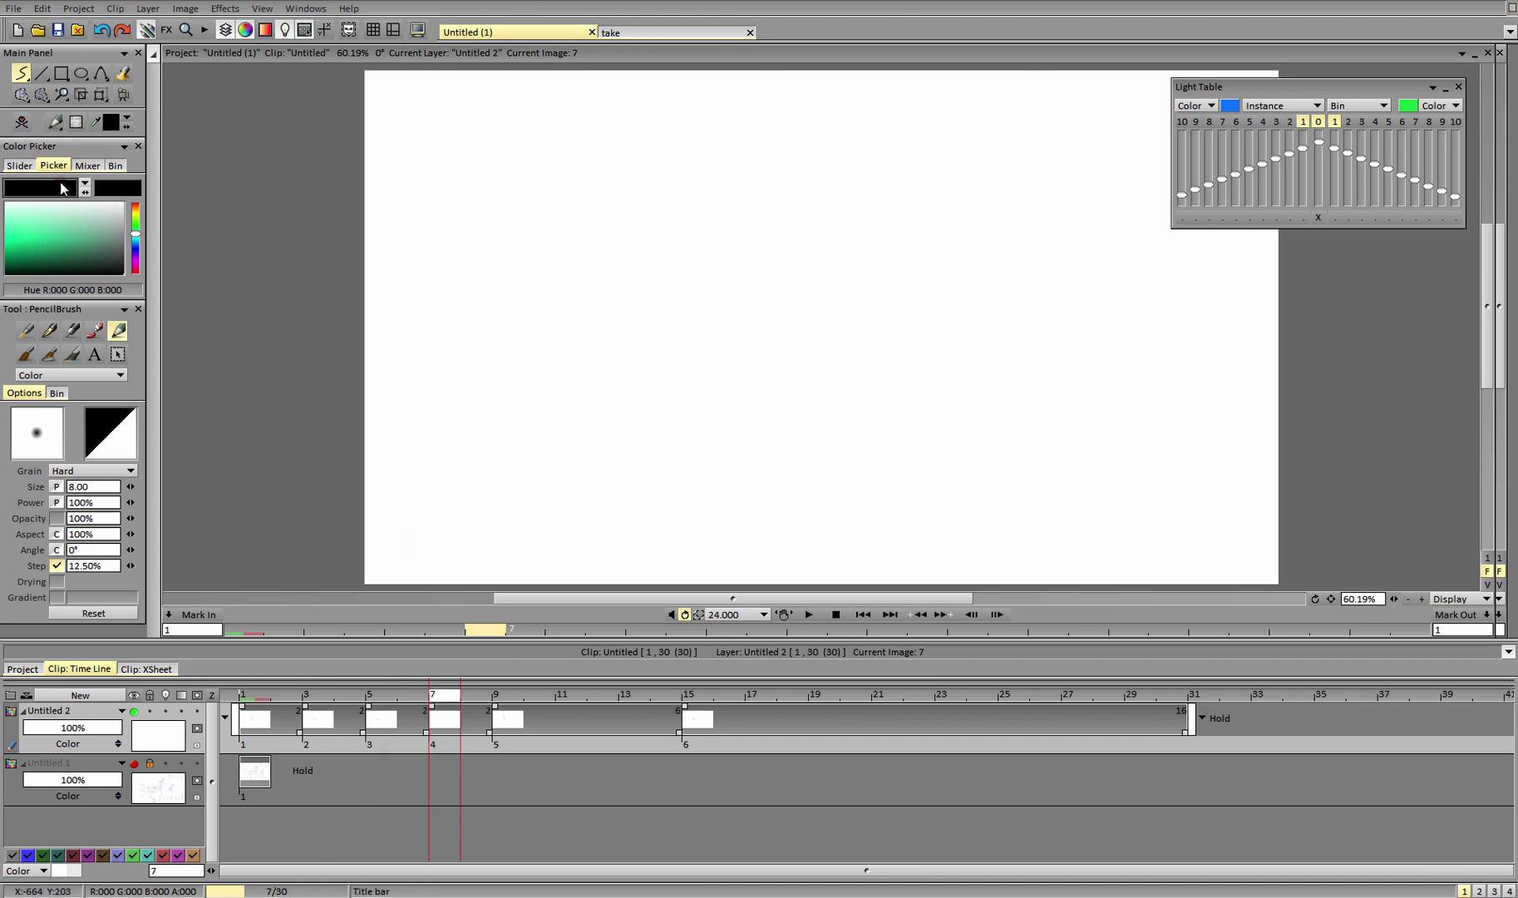
click(166, 711)
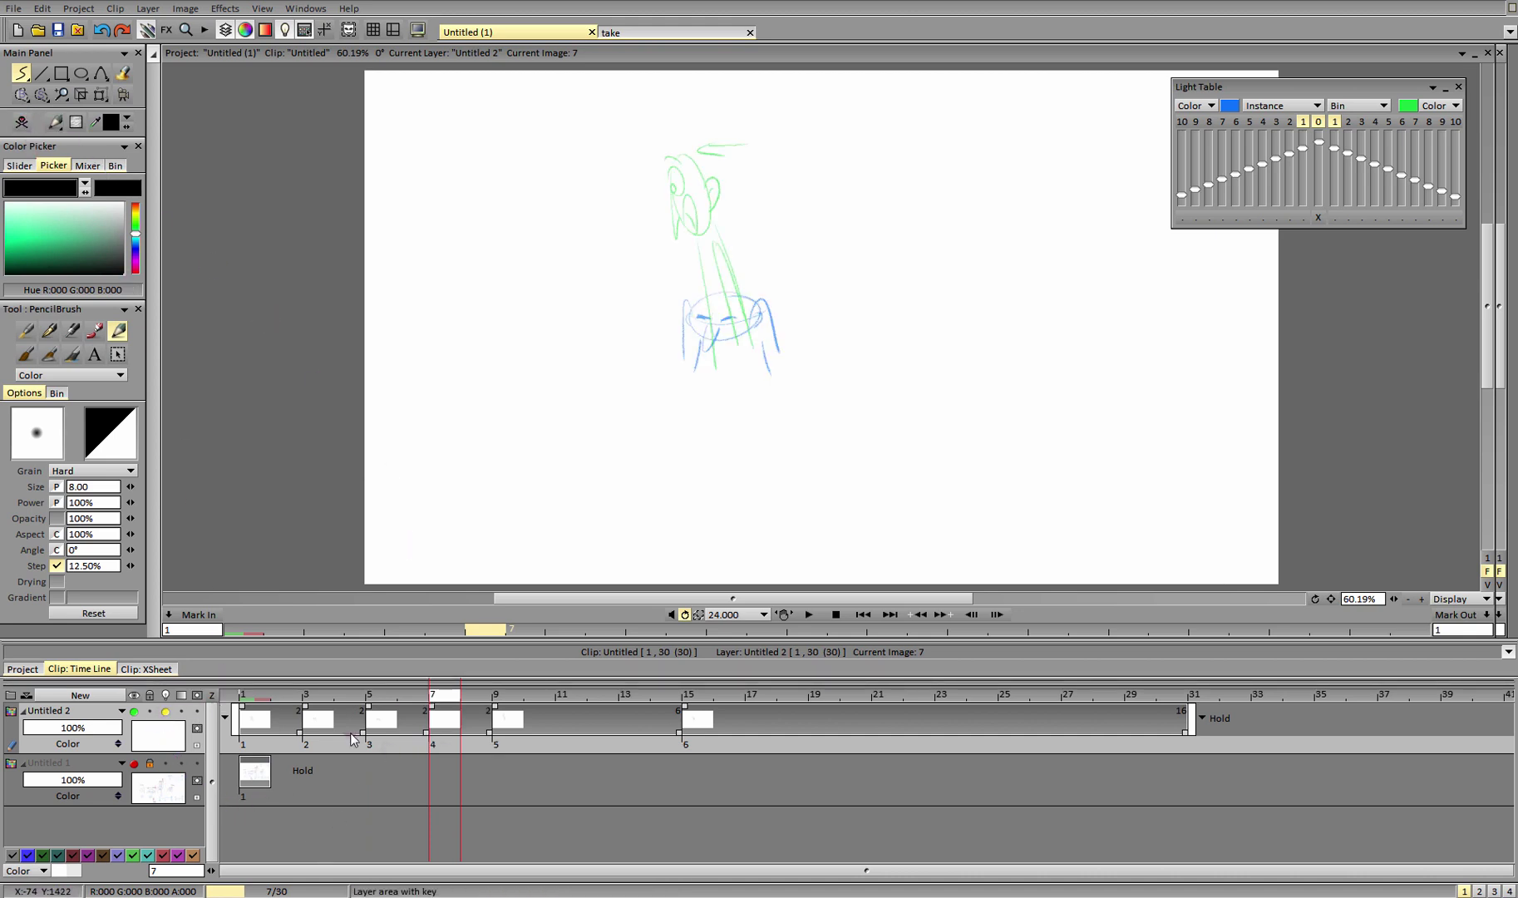
Draw a stretched head oval at frame 7 between the anticipation and accent poses, undoing the stray strokes.
drag(1394, 599, 1366, 621)
mouse_move(765, 245)
mouse_down()
mouse_move(766, 366)
mouse_move(764, 245)
mouse_up()
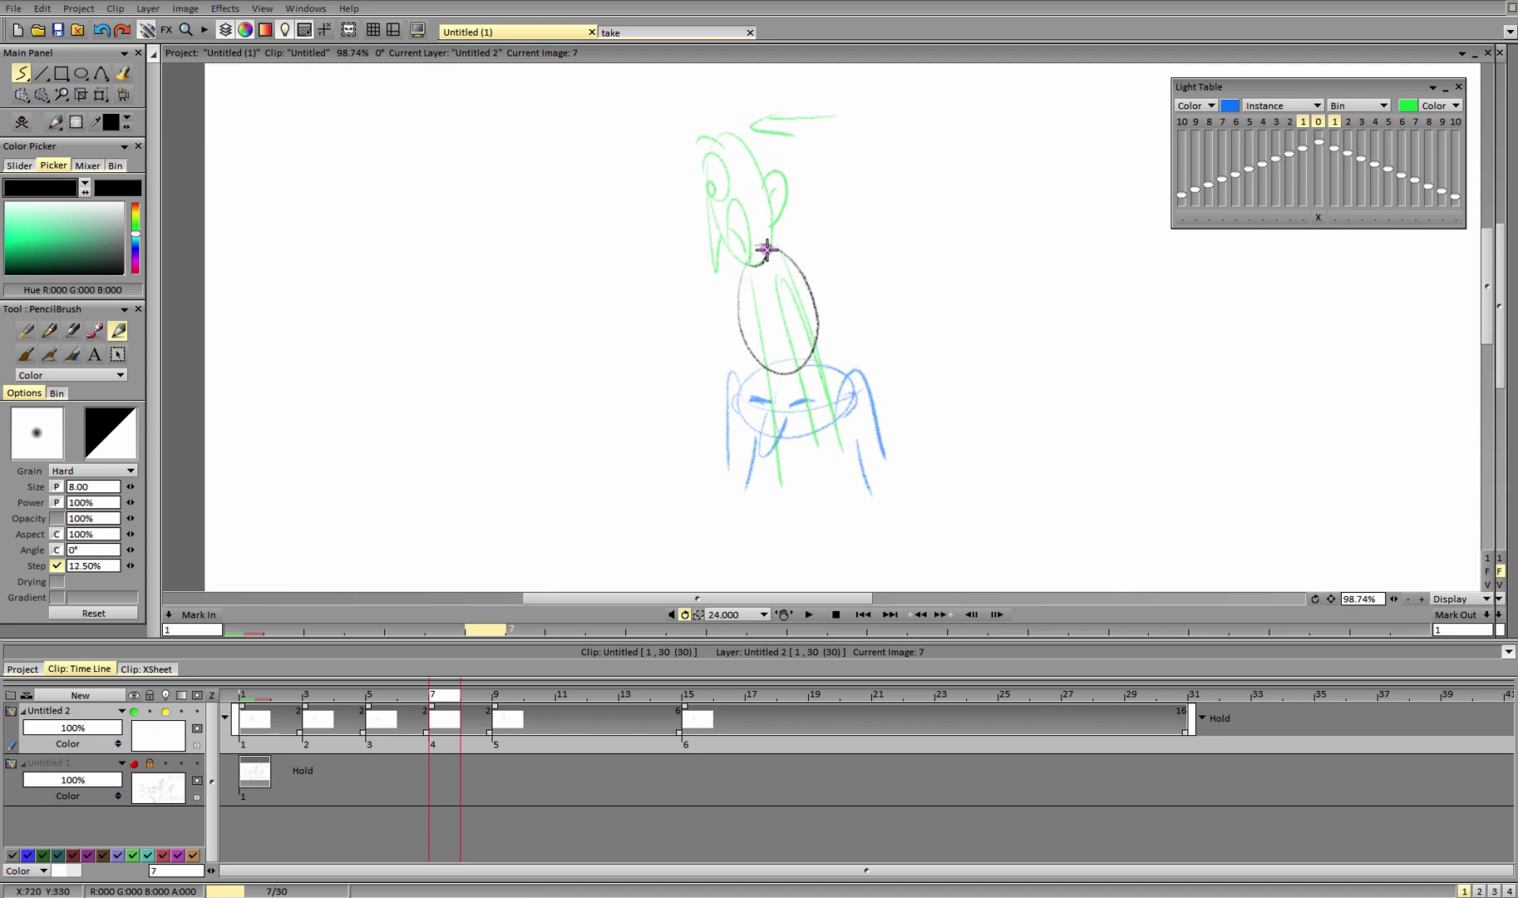
mouse_move(766, 249)
mouse_down()
mouse_move(752, 261)
mouse_move(766, 243)
mouse_up()
drag(762, 368, 804, 363)
key(ctrl+z)
key(ctrl+z)
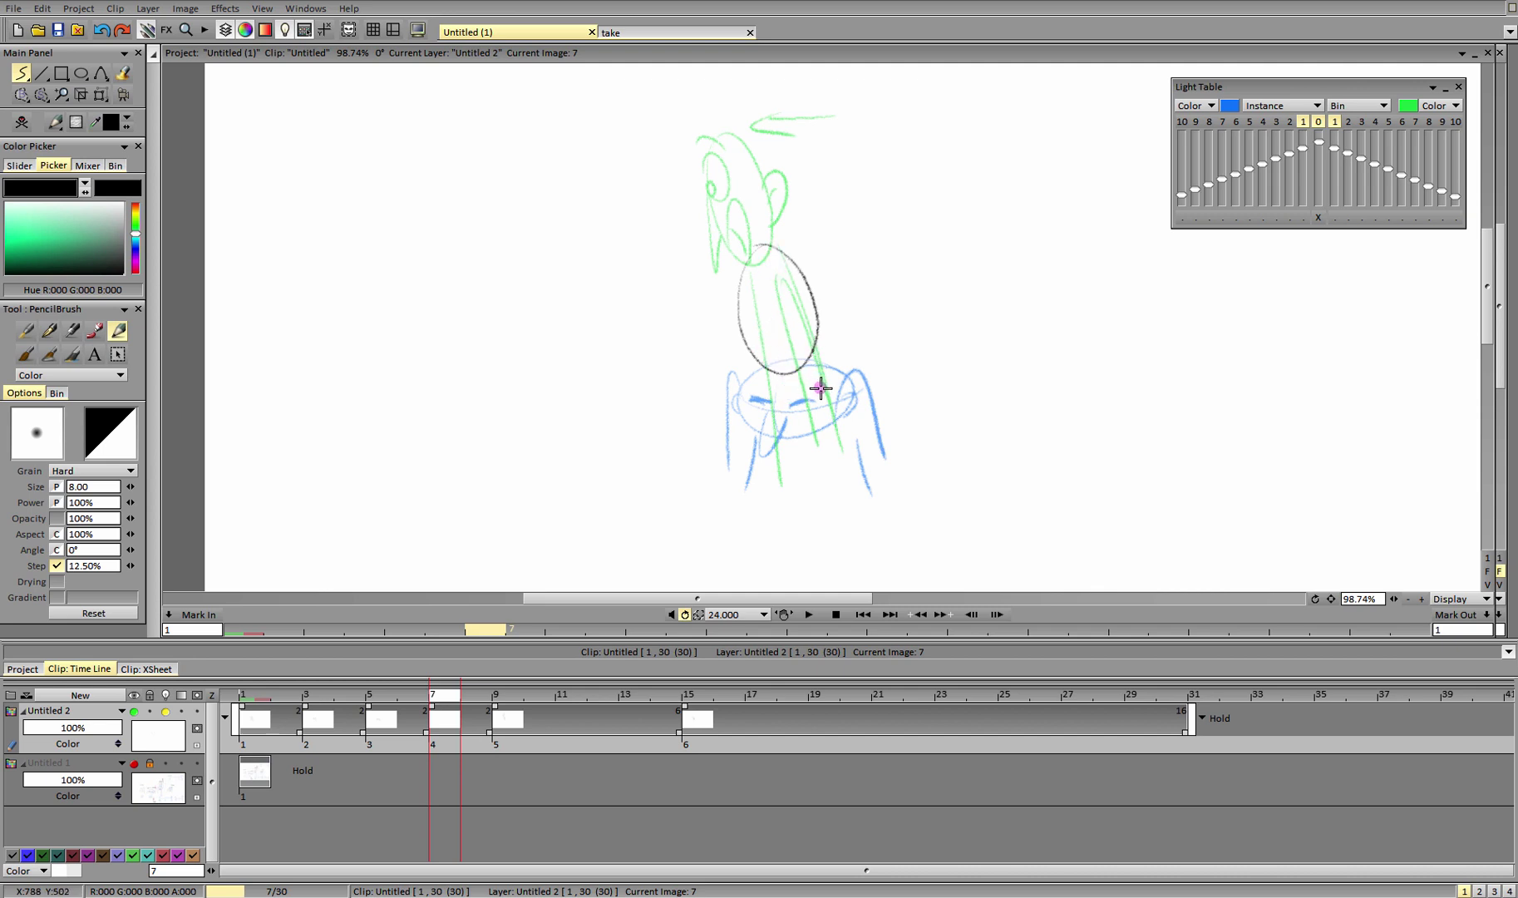
Draw the torso and arm lines beneath the stretched head at frame 7.
drag(764, 368, 769, 503)
drag(817, 367, 864, 494)
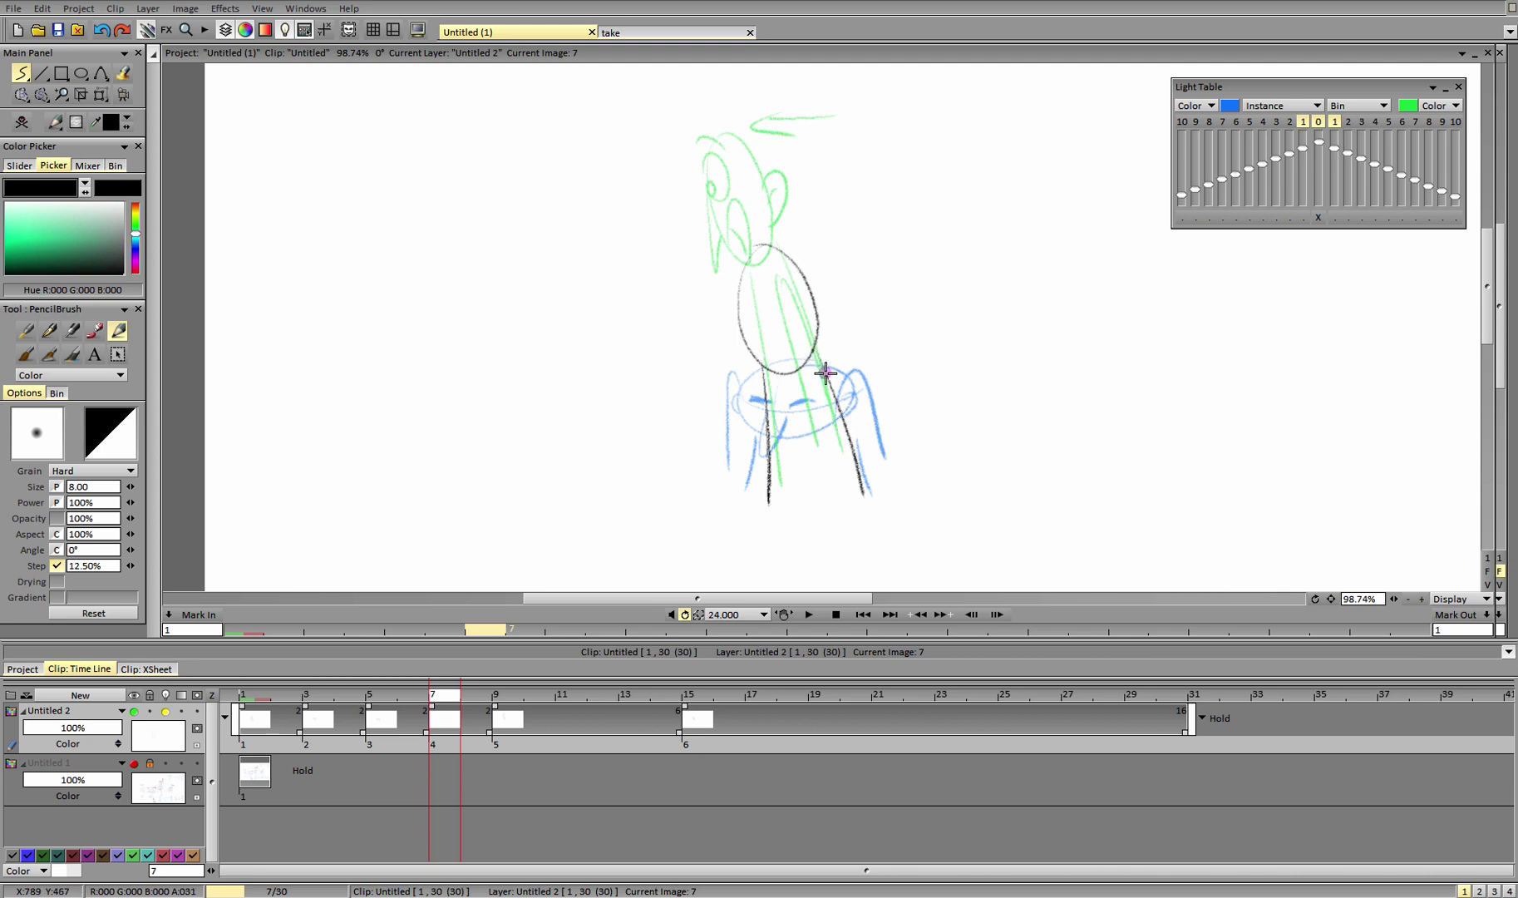
drag(826, 373, 863, 499)
drag(815, 339, 866, 495)
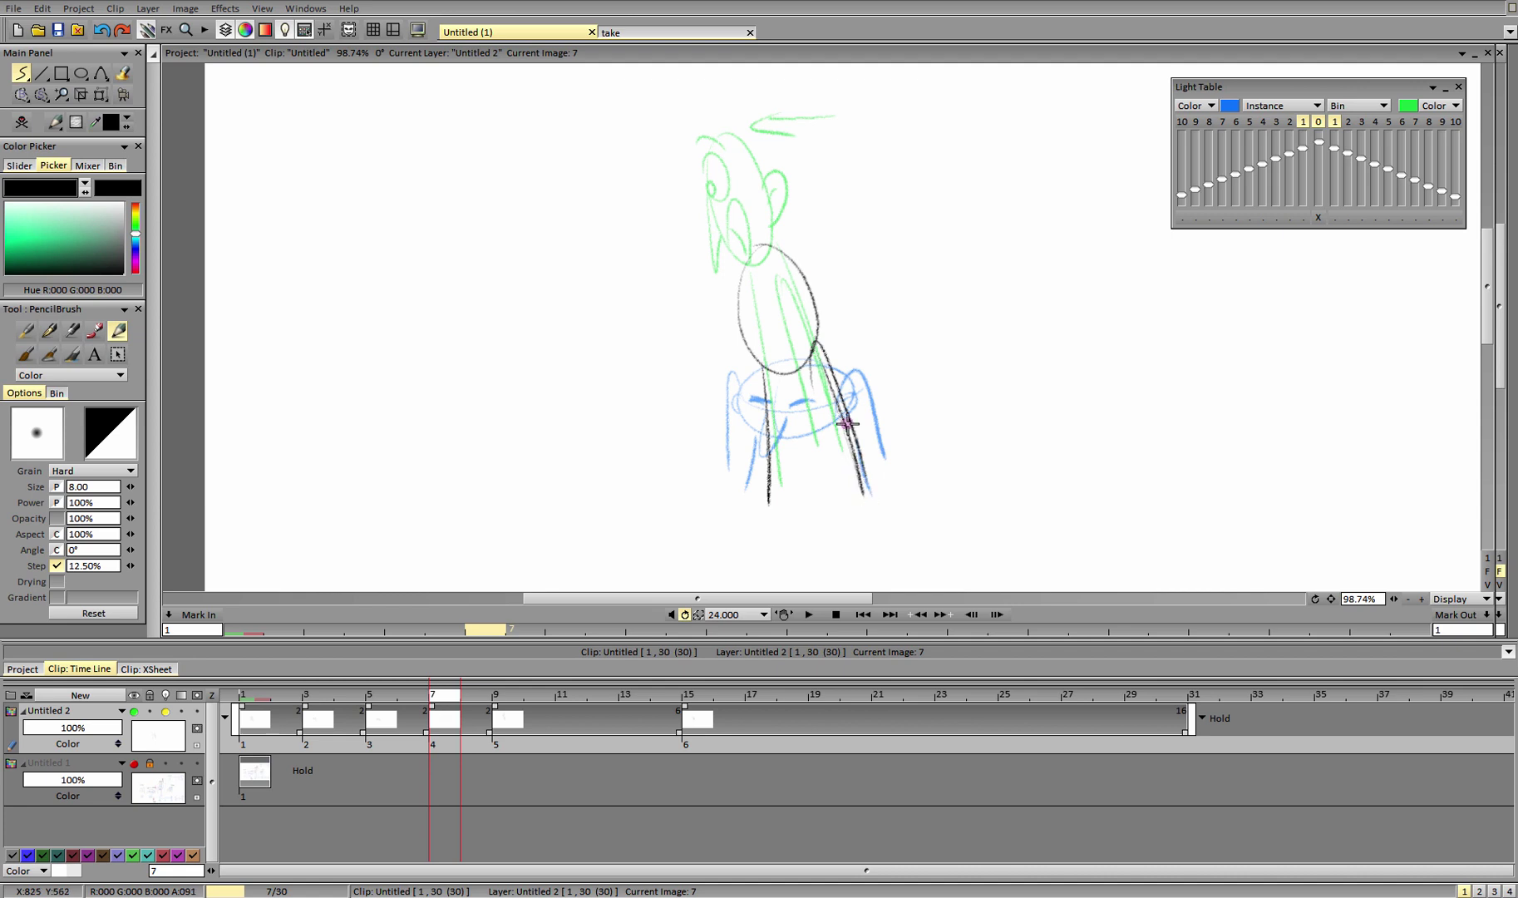
drag(823, 421, 833, 482)
drag(758, 370, 751, 489)
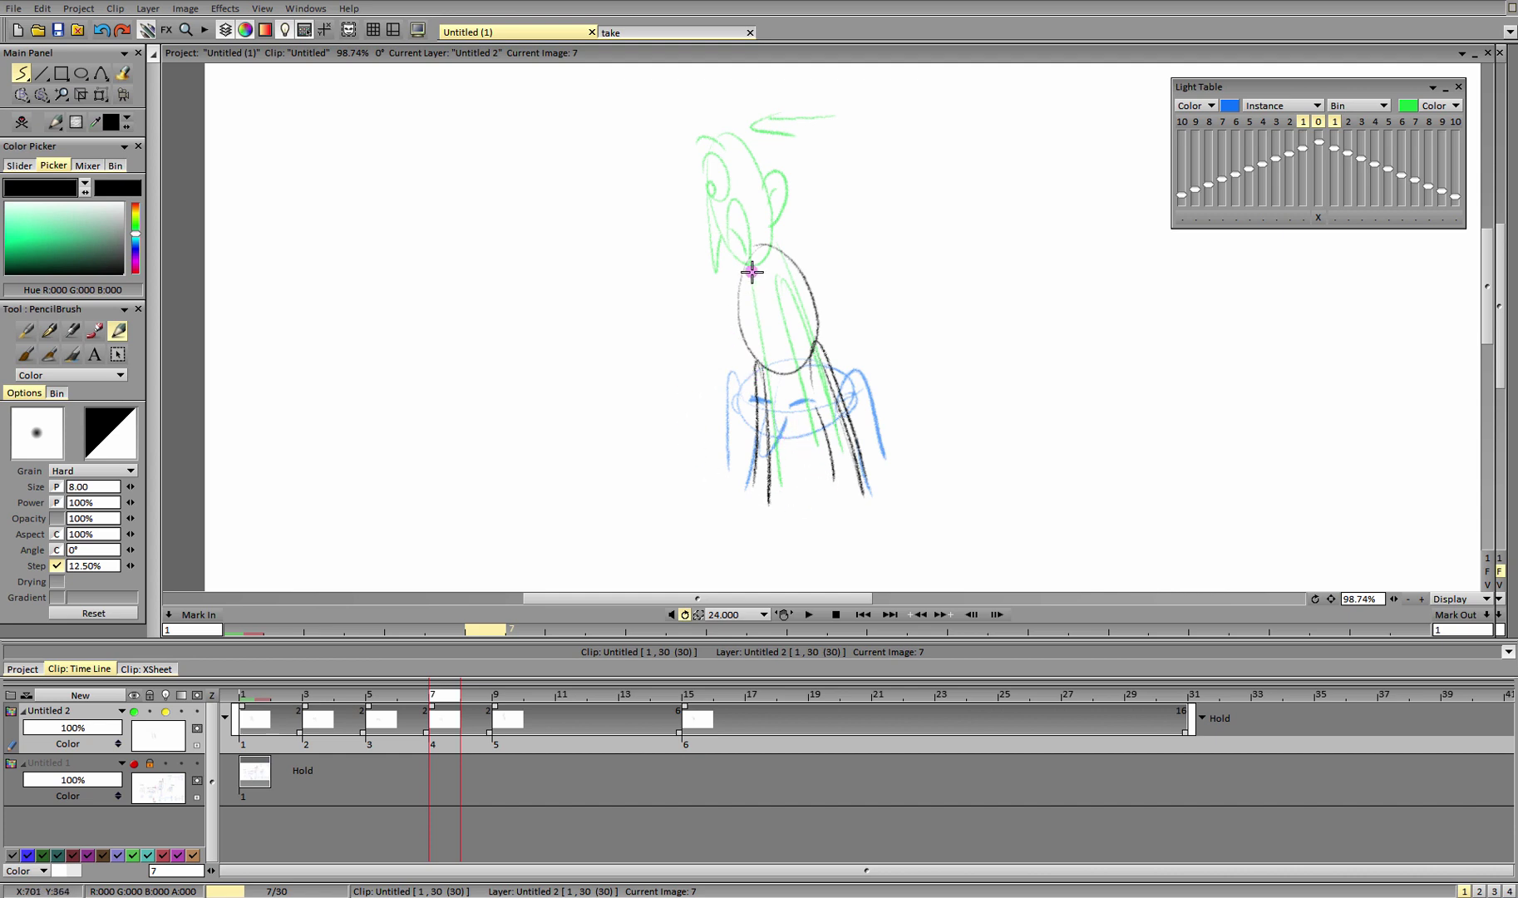
Add the face guide line, nose, eyes, mouth and ear to the frame 7 head.
mouse_move(746, 332)
mouse_down()
mouse_move(818, 314)
mouse_move(731, 389)
mouse_move(759, 345)
mouse_up()
key(ctrl+z)
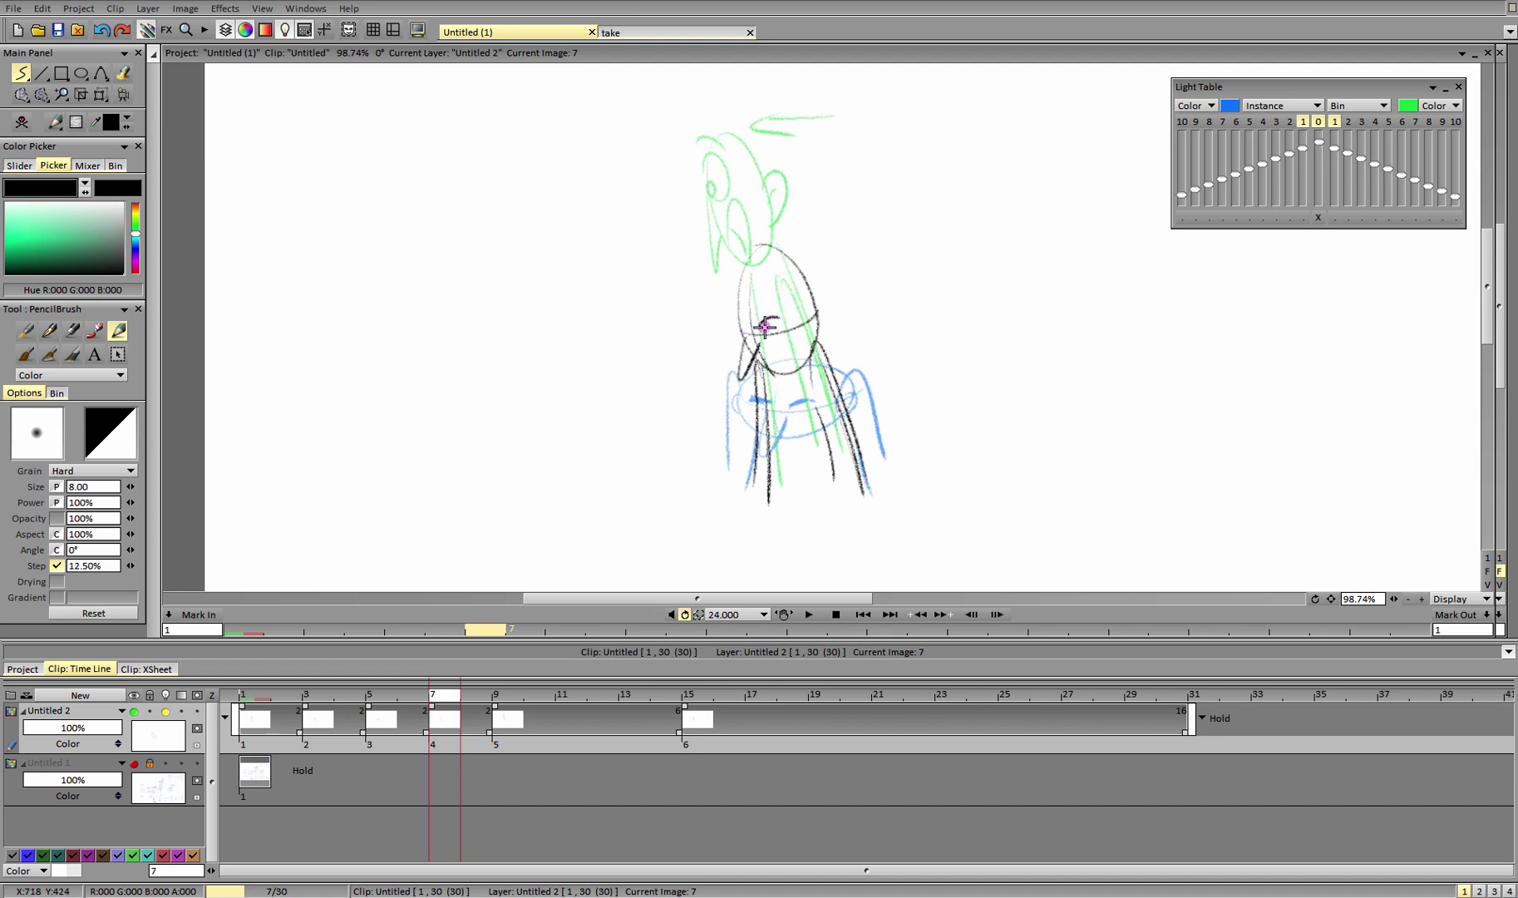
mouse_move(781, 321)
mouse_down()
mouse_move(765, 325)
mouse_move(794, 344)
mouse_up()
drag(811, 325, 824, 331)
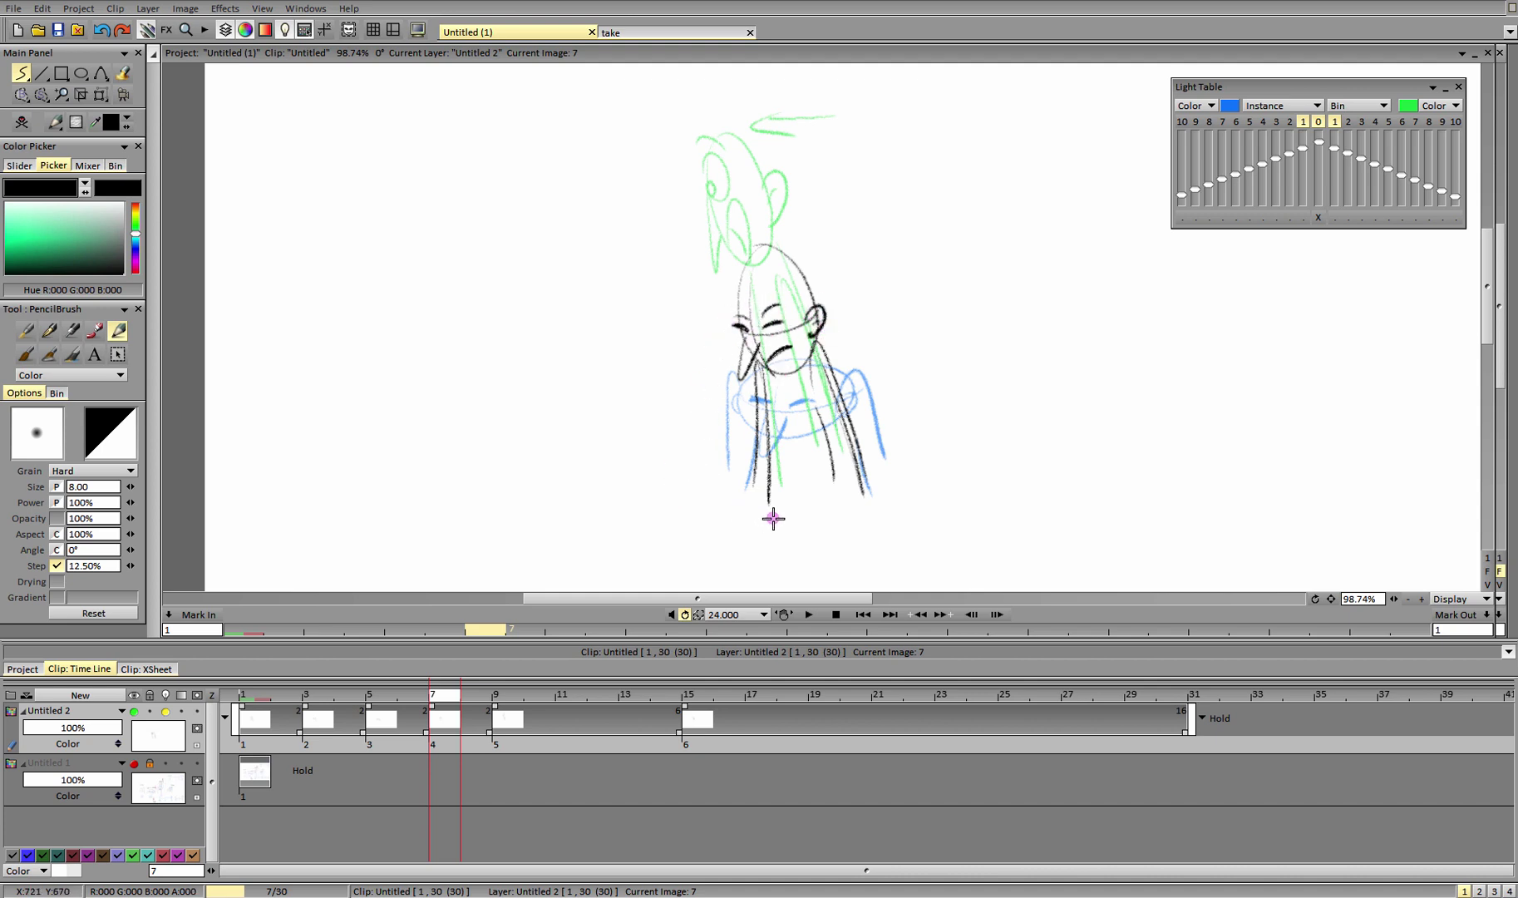
Turn off the light table and complete the anticipation face at frame 5 with eyebrows and a mouth.
click(213, 725)
click(386, 698)
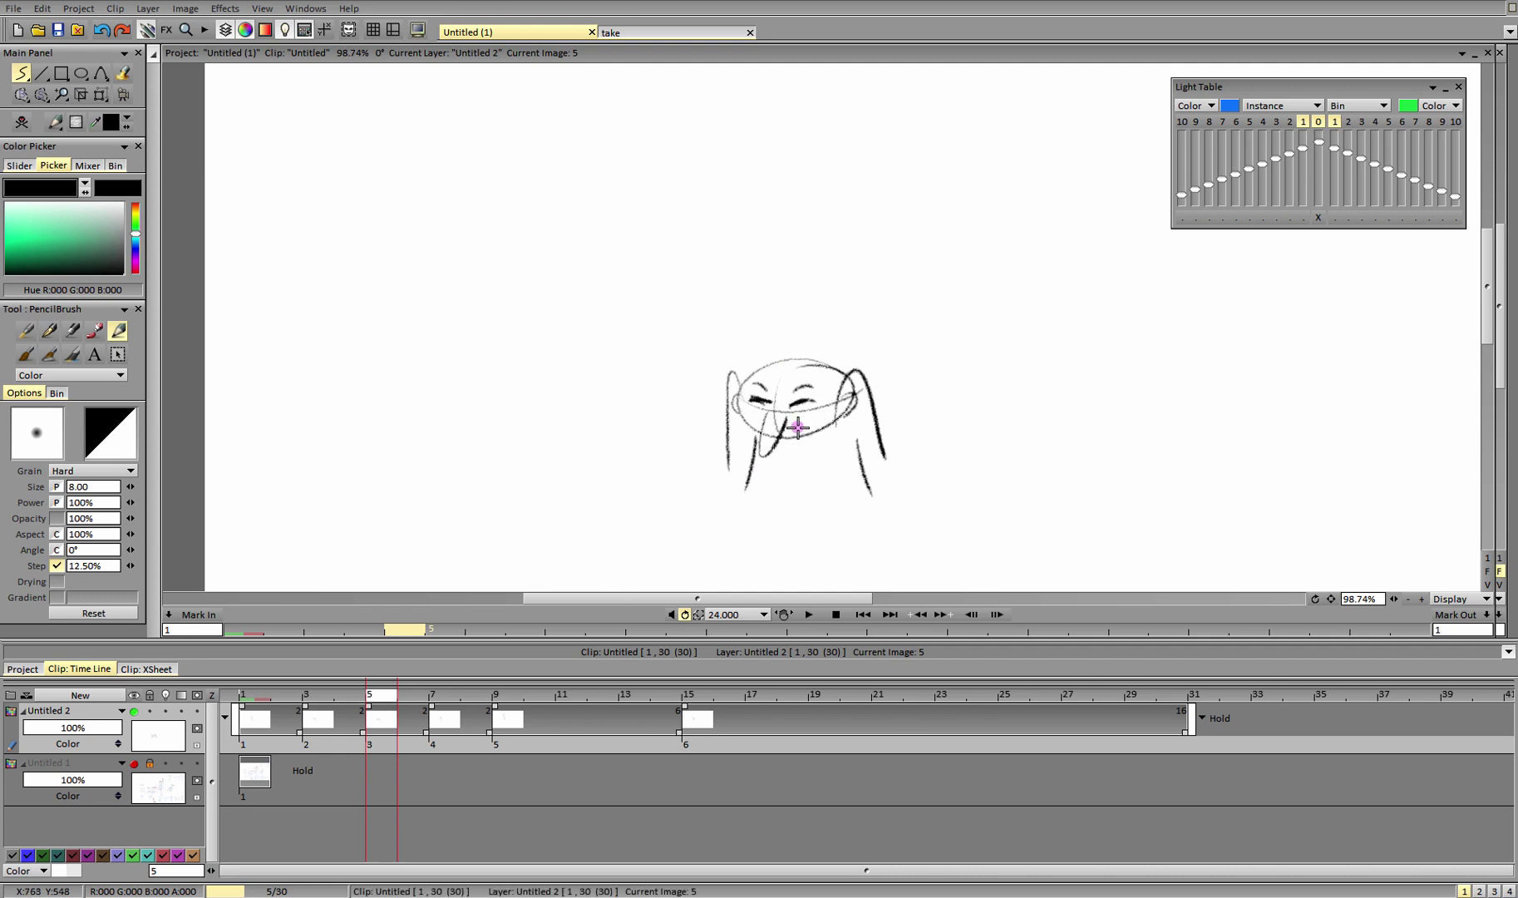
Flip through the character drawings at frames 1, 3, 5 and 7 to review the motion.
click(253, 697)
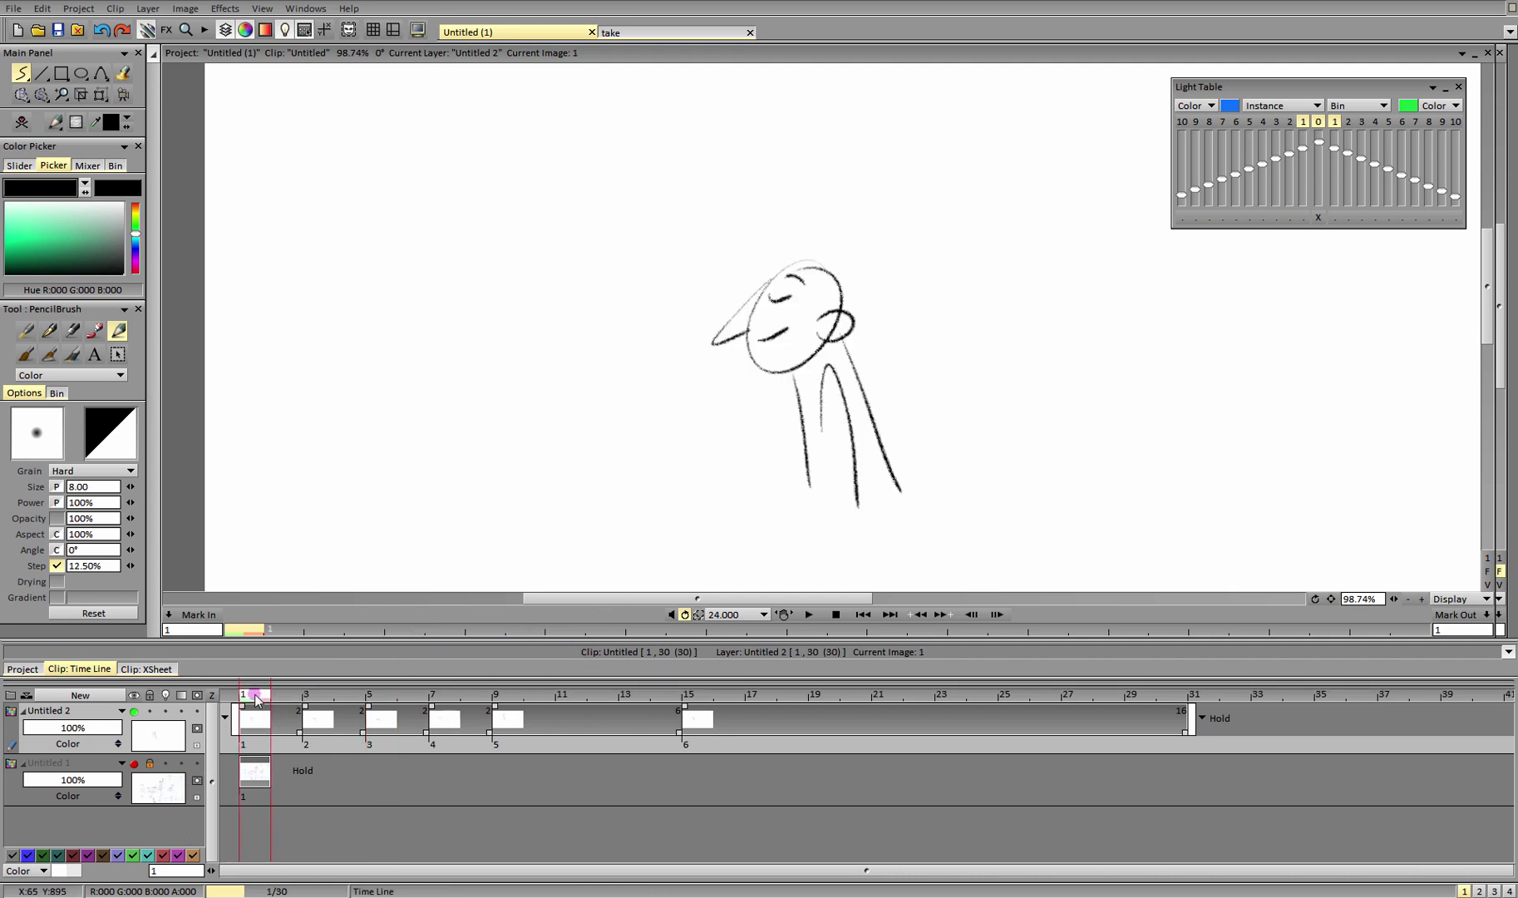
click(319, 719)
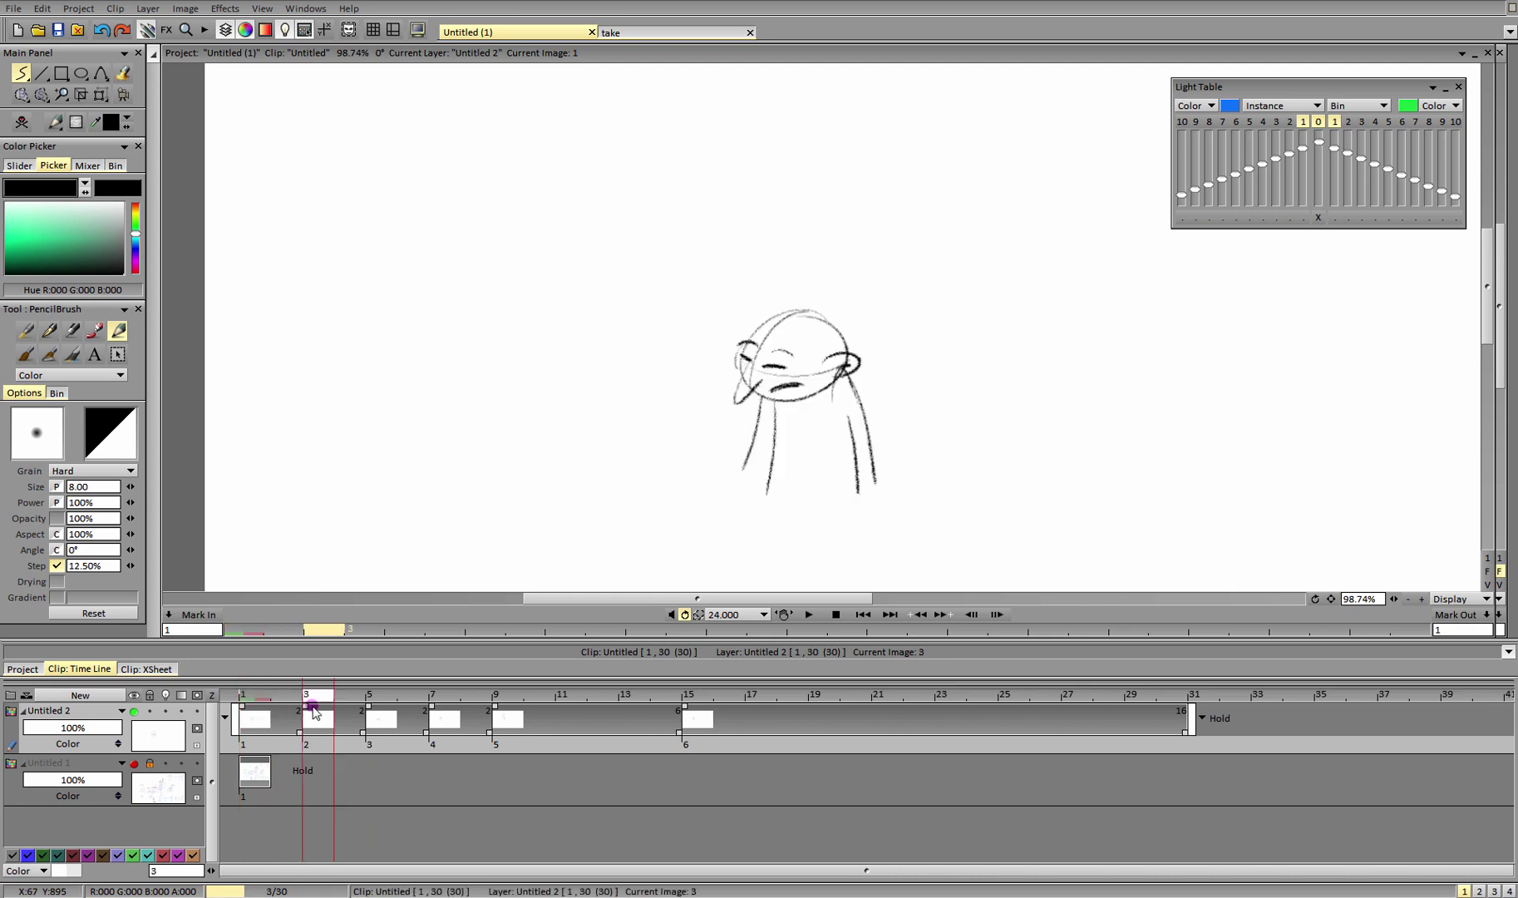
click(387, 722)
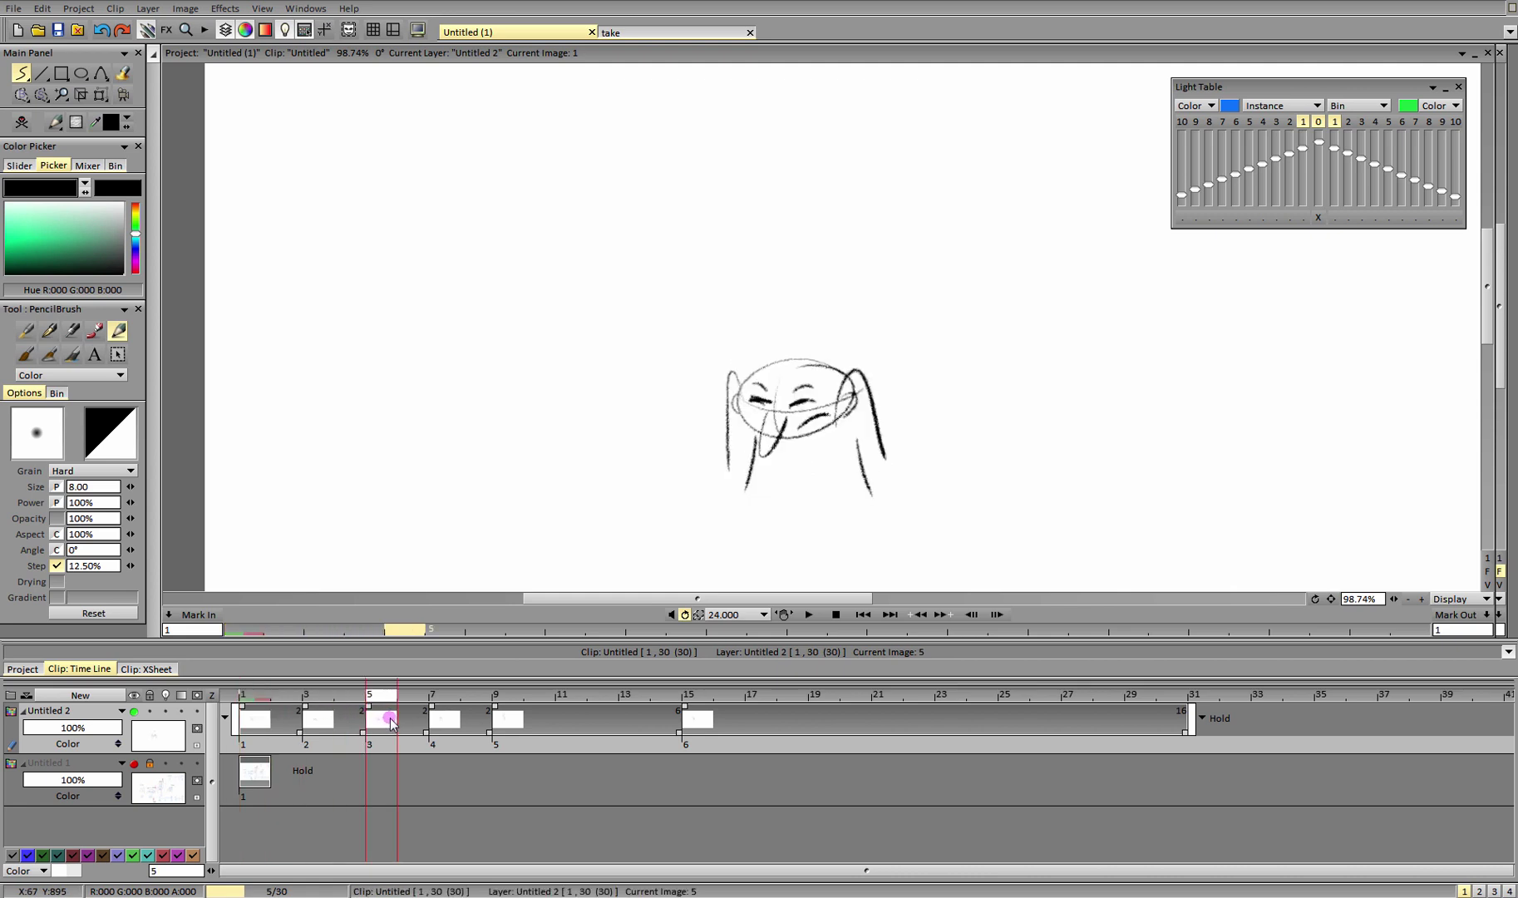
click(445, 722)
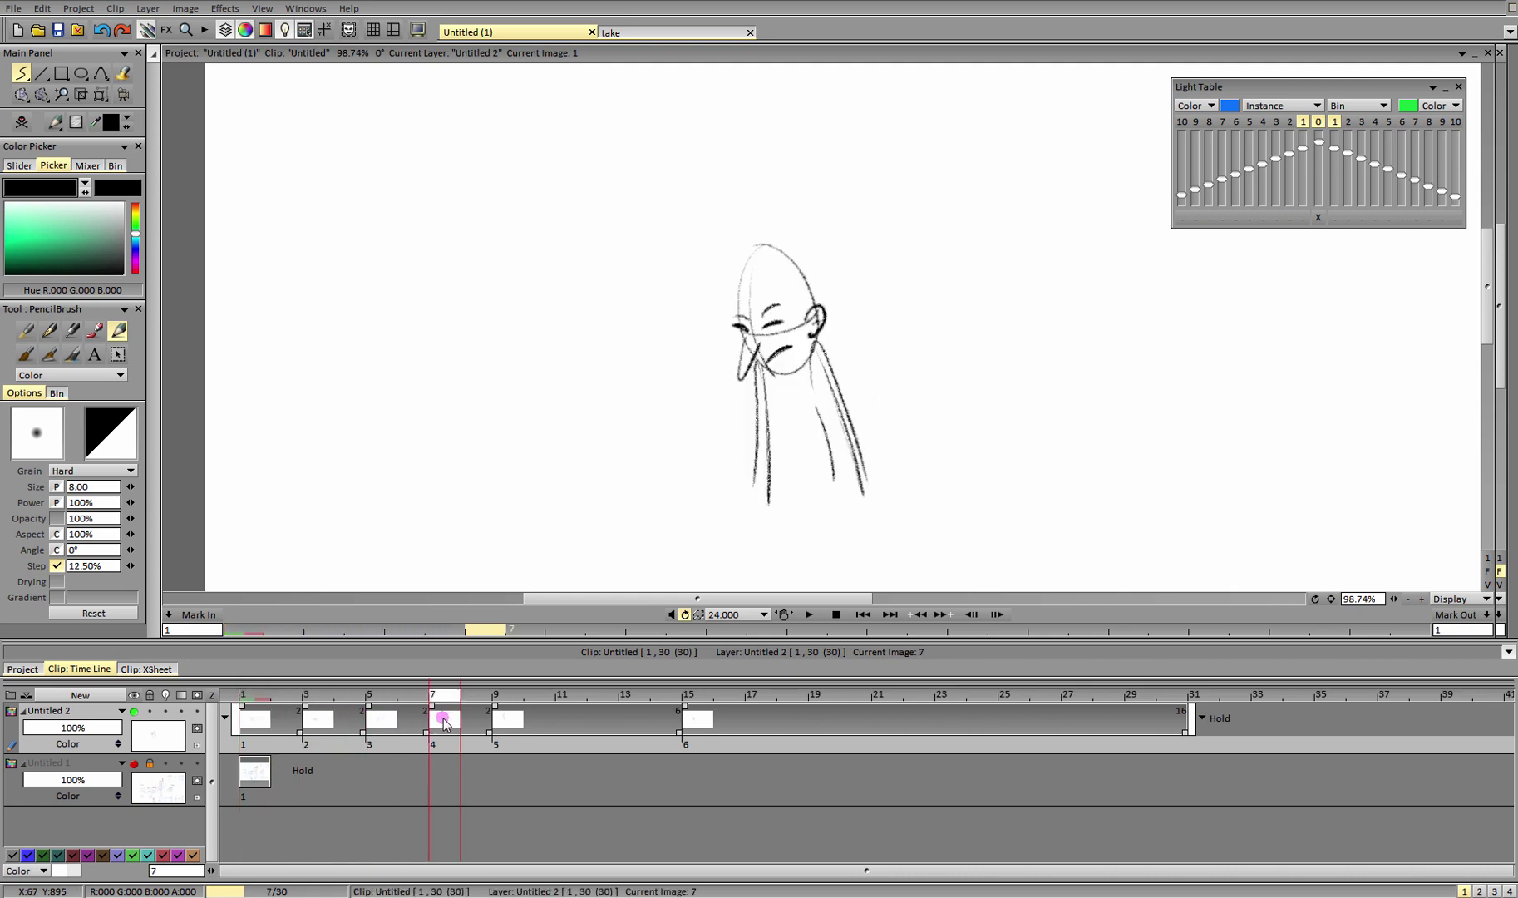
Go to frame 9, hide the character layer, show the annotated take notes and collapse the light table settings.
click(504, 720)
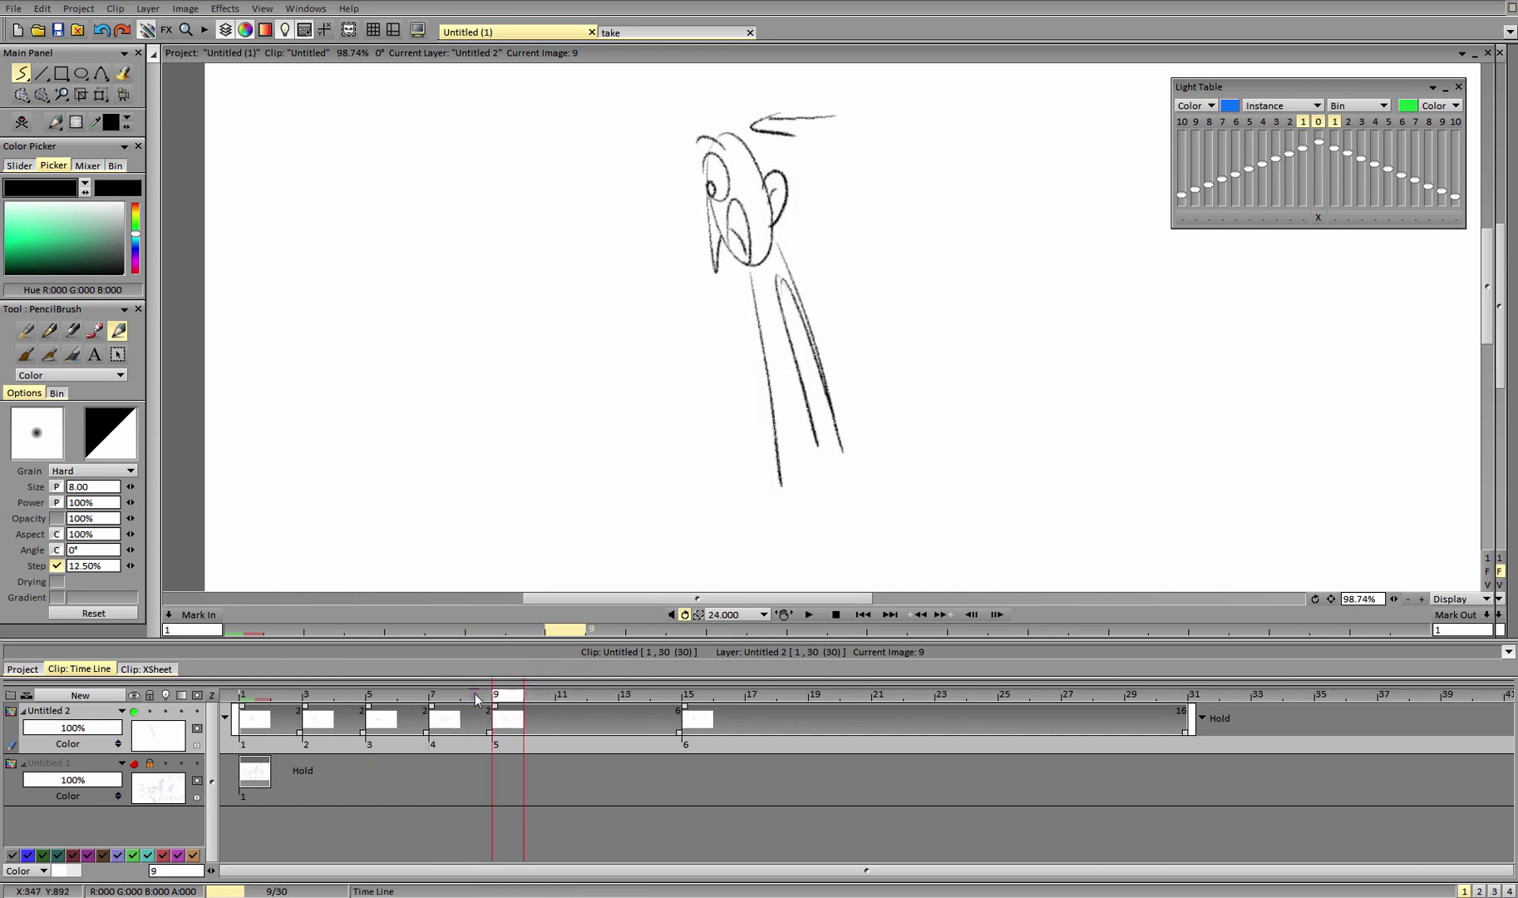
mouse_move(502, 701)
mouse_down()
mouse_move(695, 700)
mouse_move(517, 701)
mouse_up()
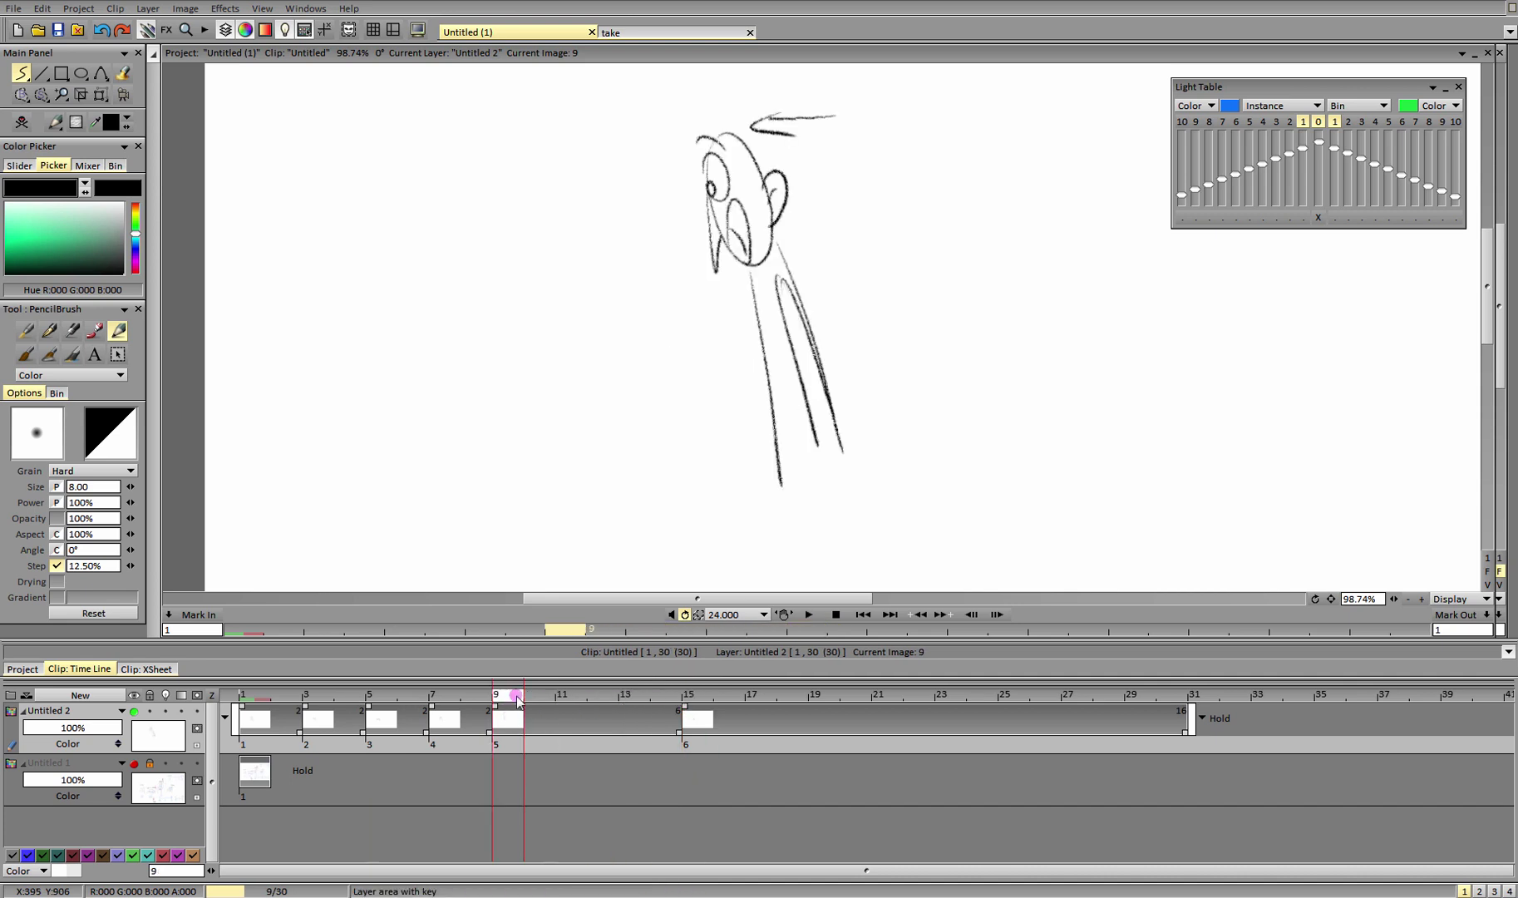
click(134, 712)
click(131, 764)
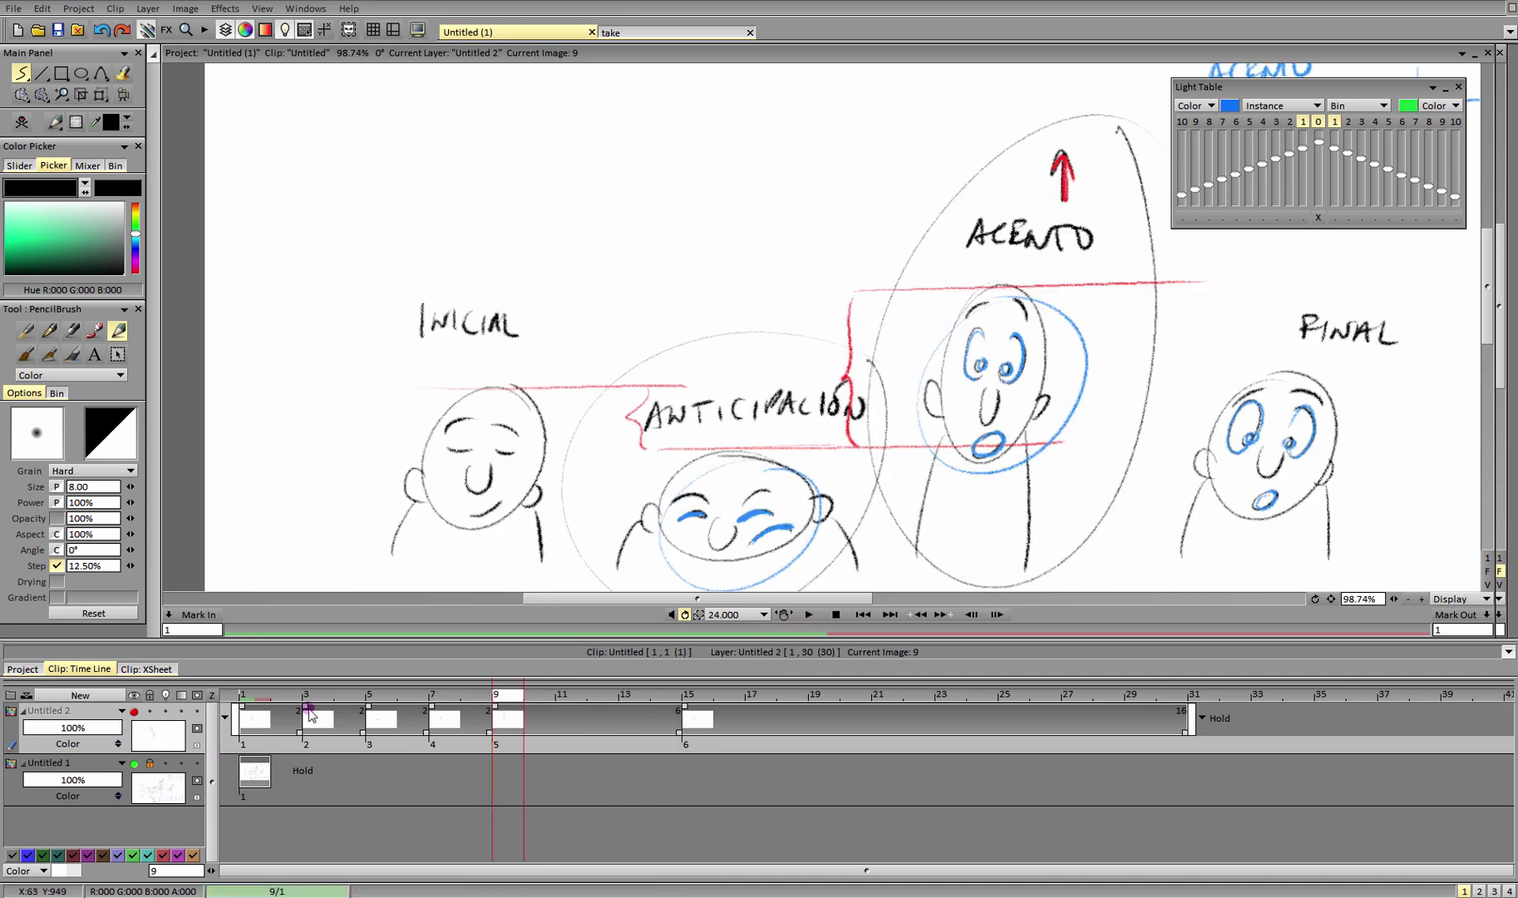
click(1488, 571)
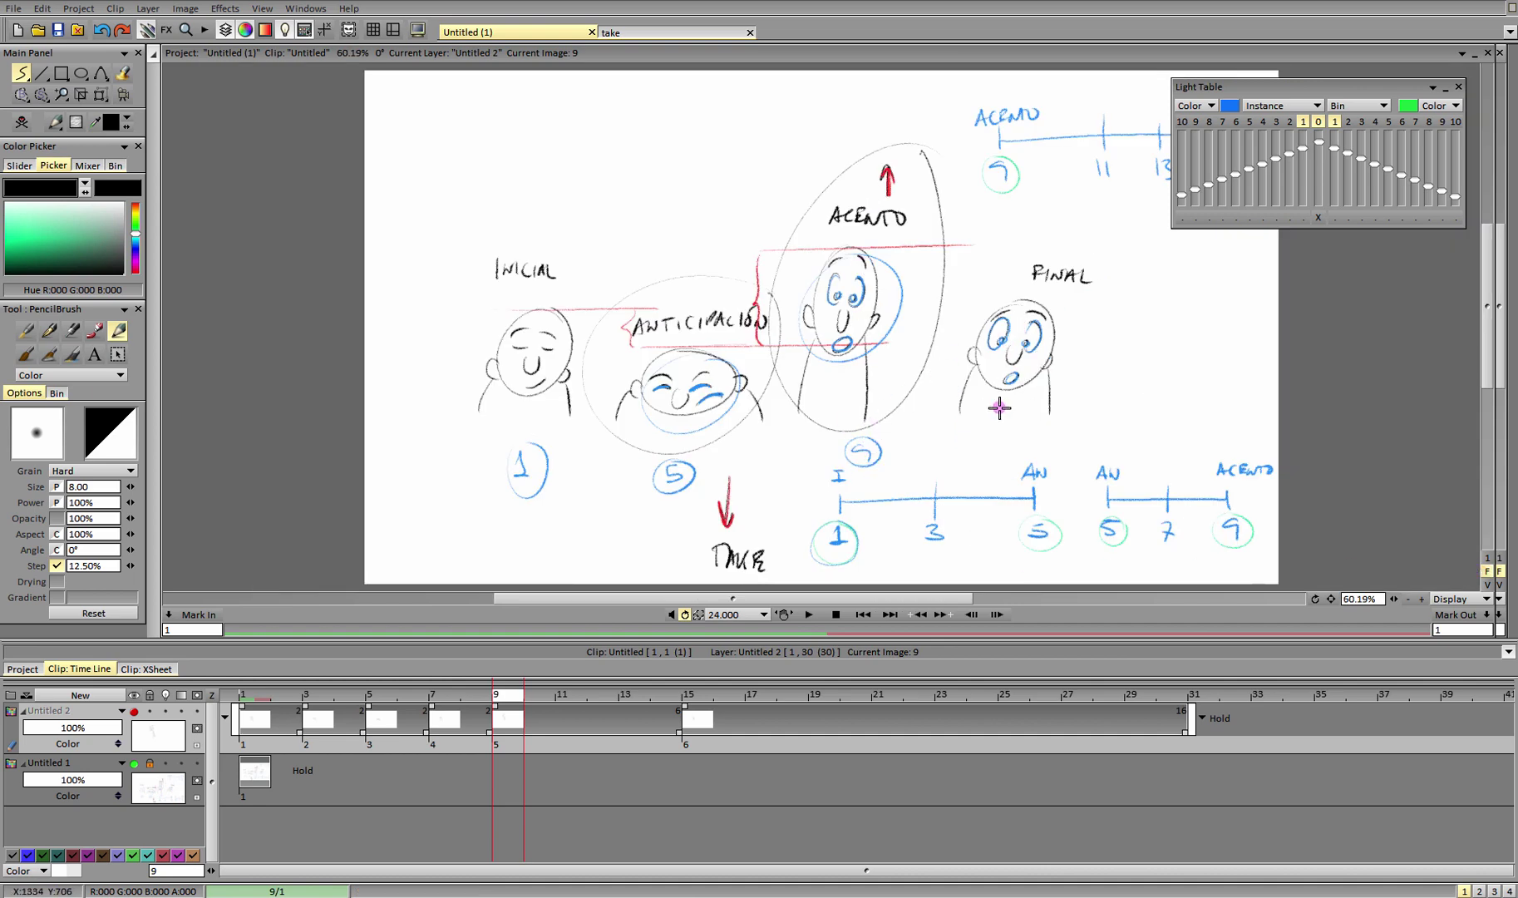
click(1433, 87)
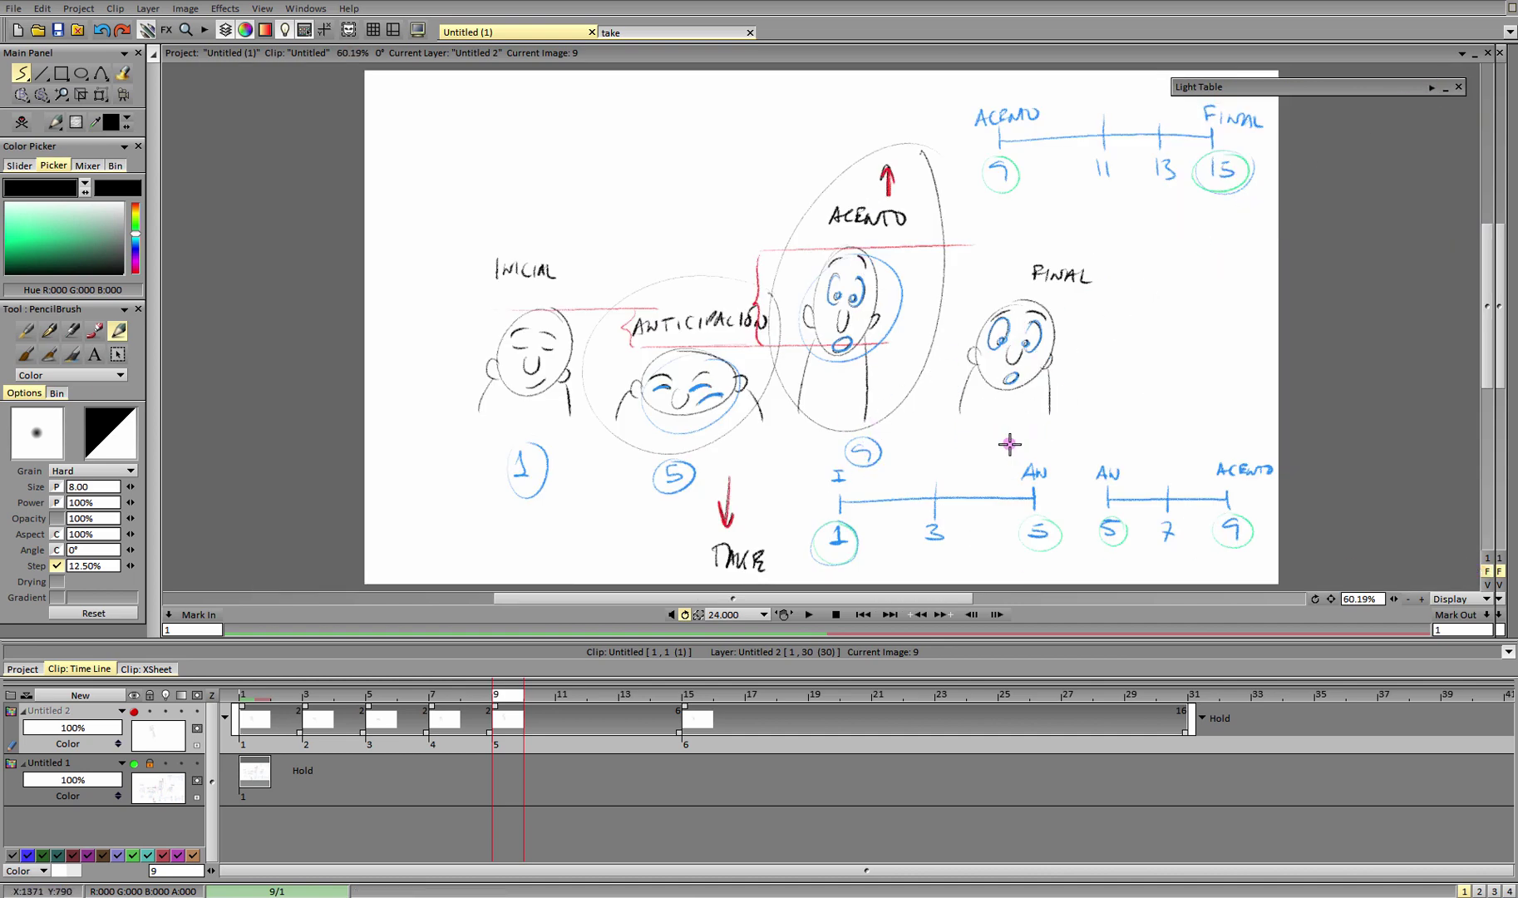
Unlock the notes layer, choose blue and write a circled 15 beneath the FINAL pose.
click(84, 762)
click(150, 763)
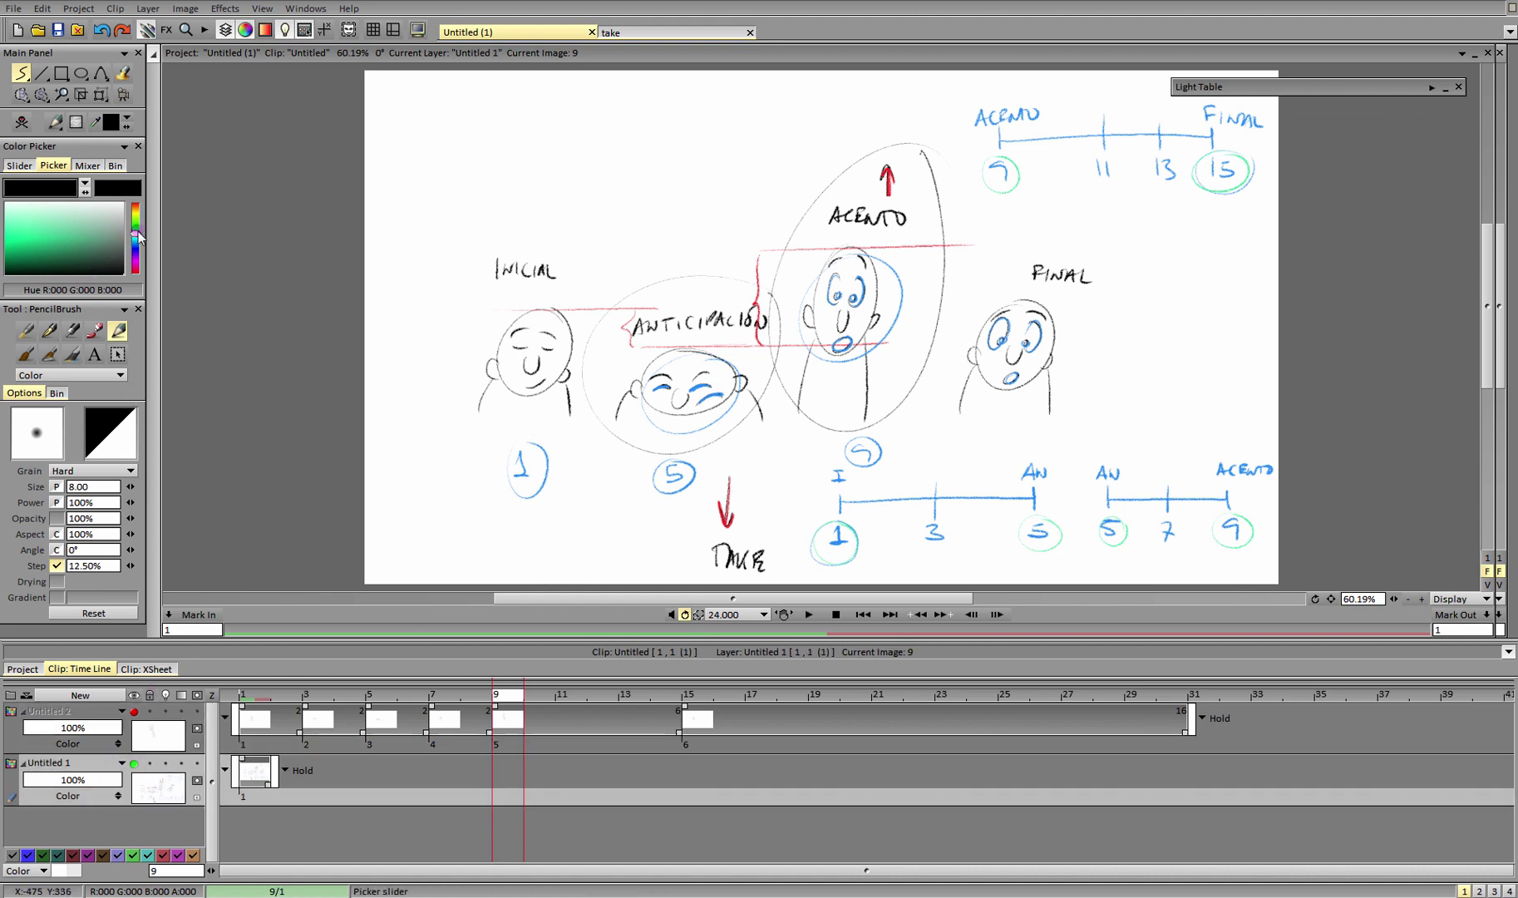
drag(135, 235, 135, 243)
click(28, 245)
drag(1014, 420, 1041, 413)
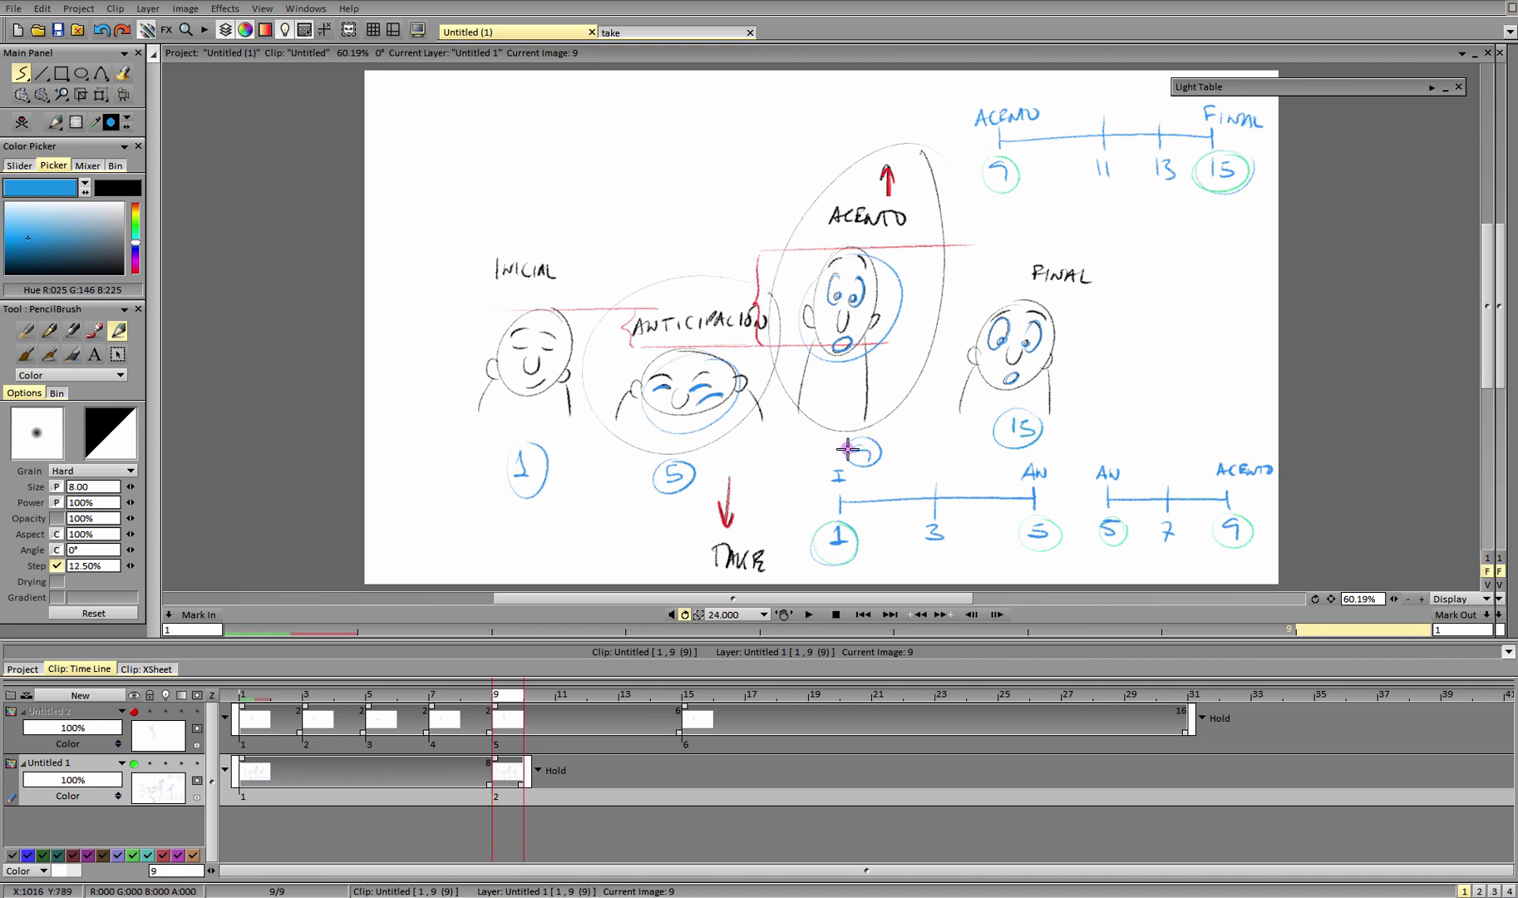
Circle the inbetween numbers 11 and 13 on the ACENTO to FINAL timing chart.
drag(847, 449, 864, 439)
drag(1098, 162, 1097, 177)
drag(1107, 160, 1107, 177)
drag(1177, 157, 1174, 158)
Lock and hide the notes layer, show the character layer and return to its frame 9 drawing.
key(p)
click(149, 763)
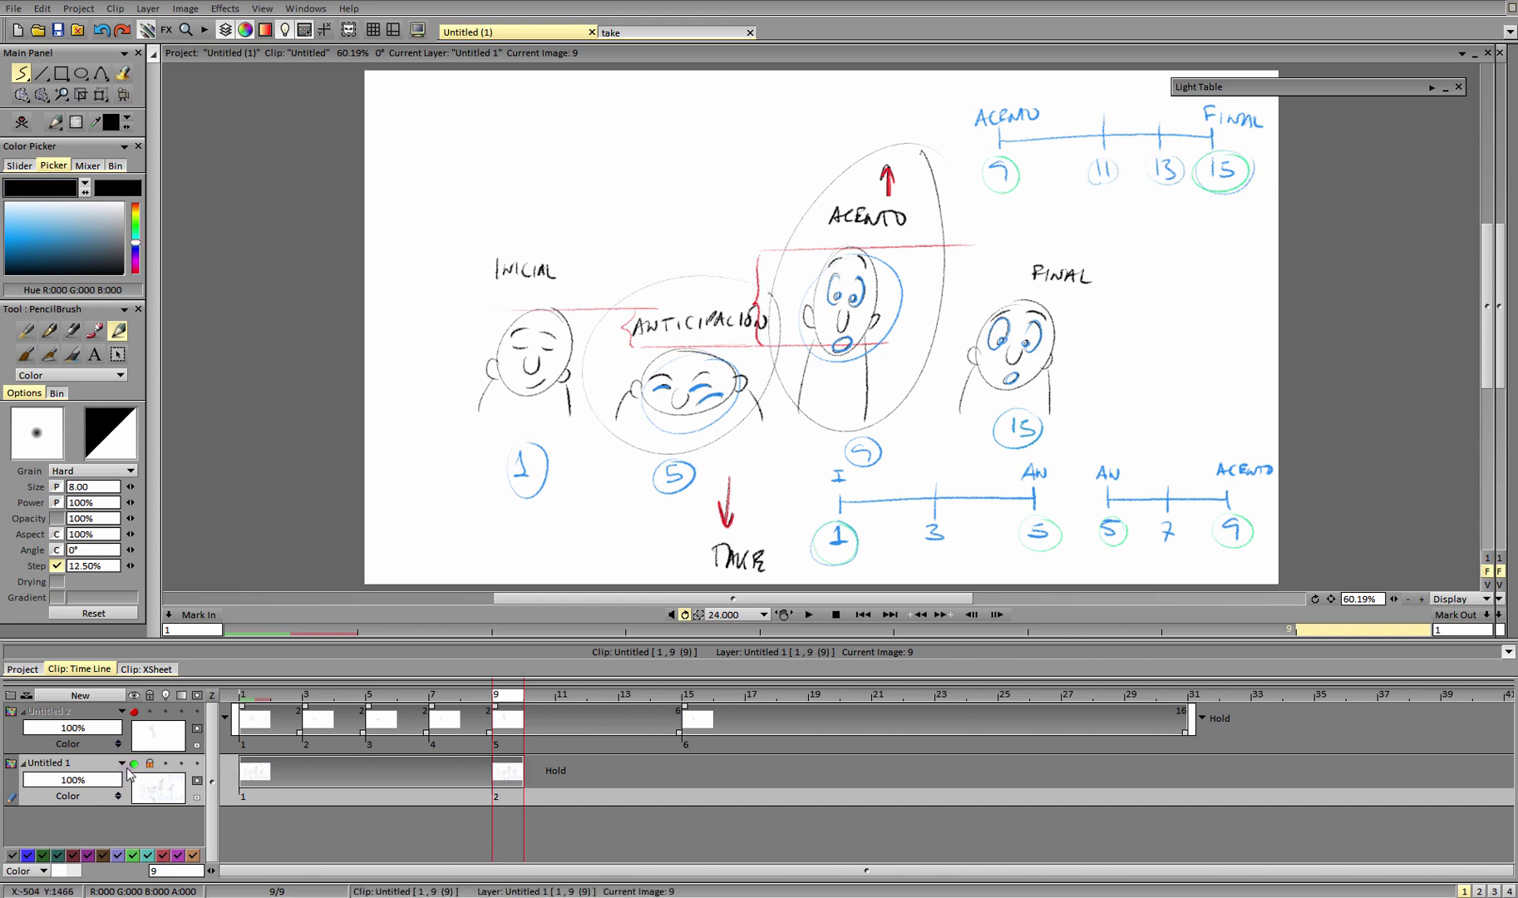
click(135, 763)
click(134, 712)
click(89, 713)
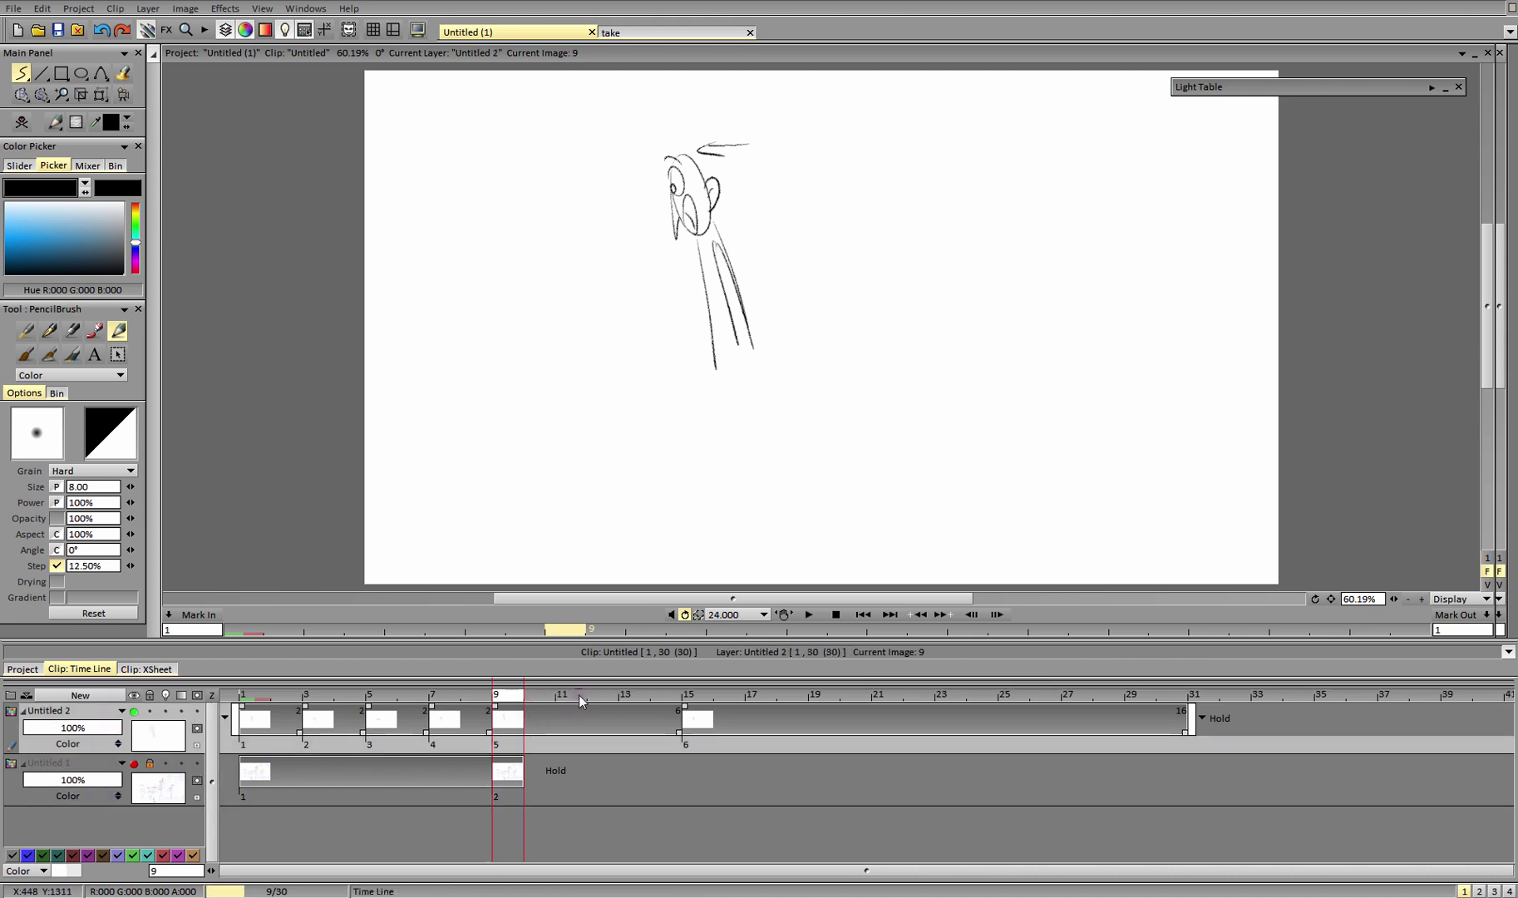
click(693, 695)
click(504, 695)
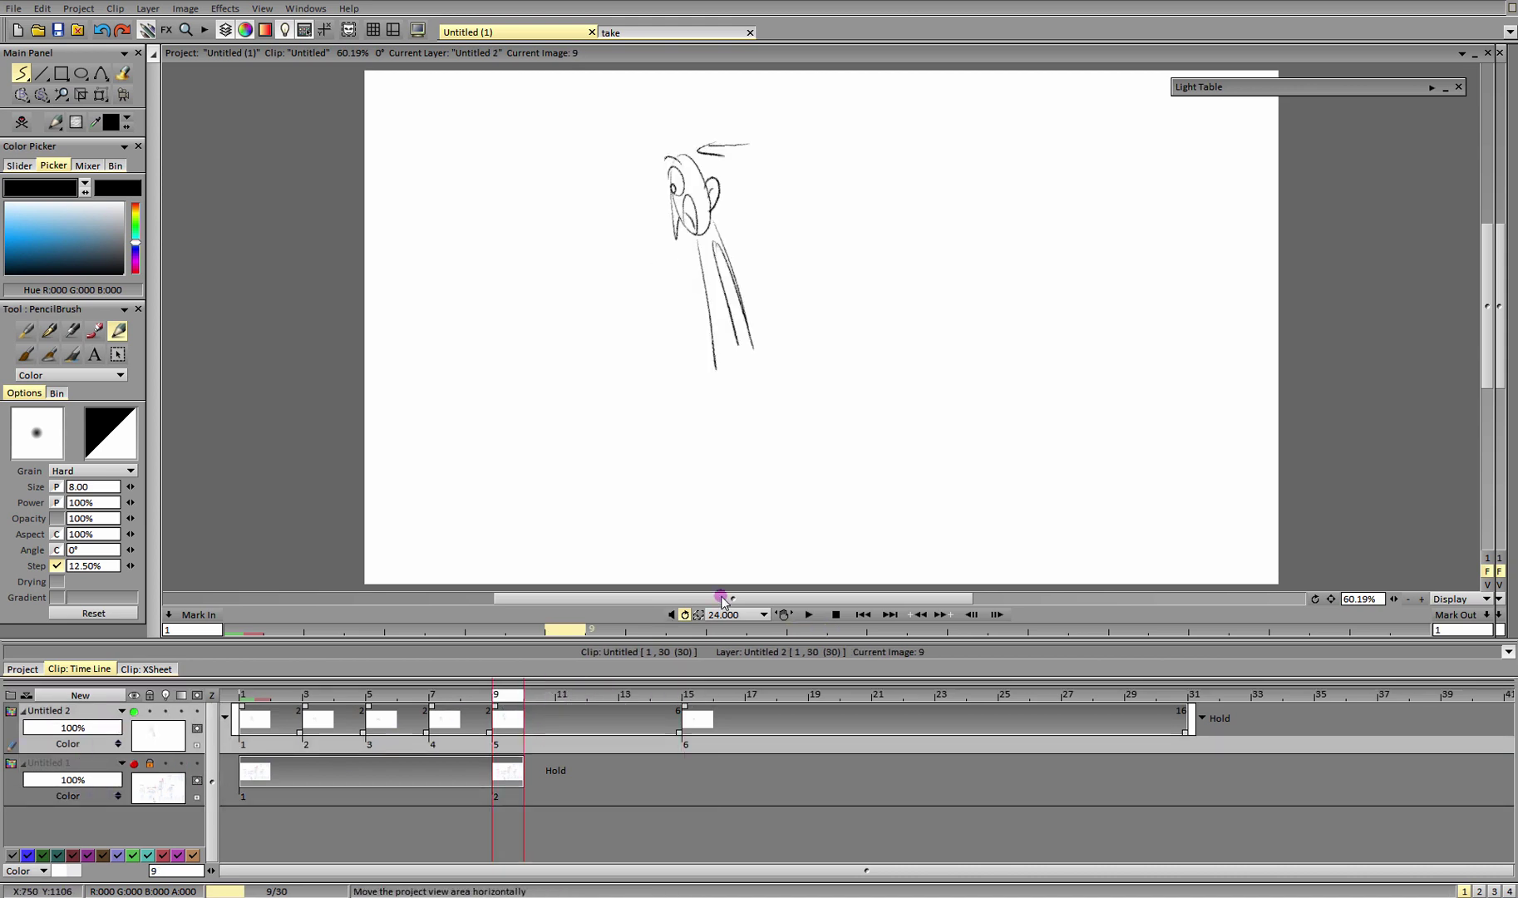
Draw a timing chart on frame 9 with ticks numbered 9, 11, 13 and 15, circling the 9.
mouse_move(1020, 496)
mouse_down()
mouse_move(1018, 514)
mouse_move(1202, 505)
mouse_up()
drag(1204, 496, 1200, 517)
drag(1007, 531, 1025, 540)
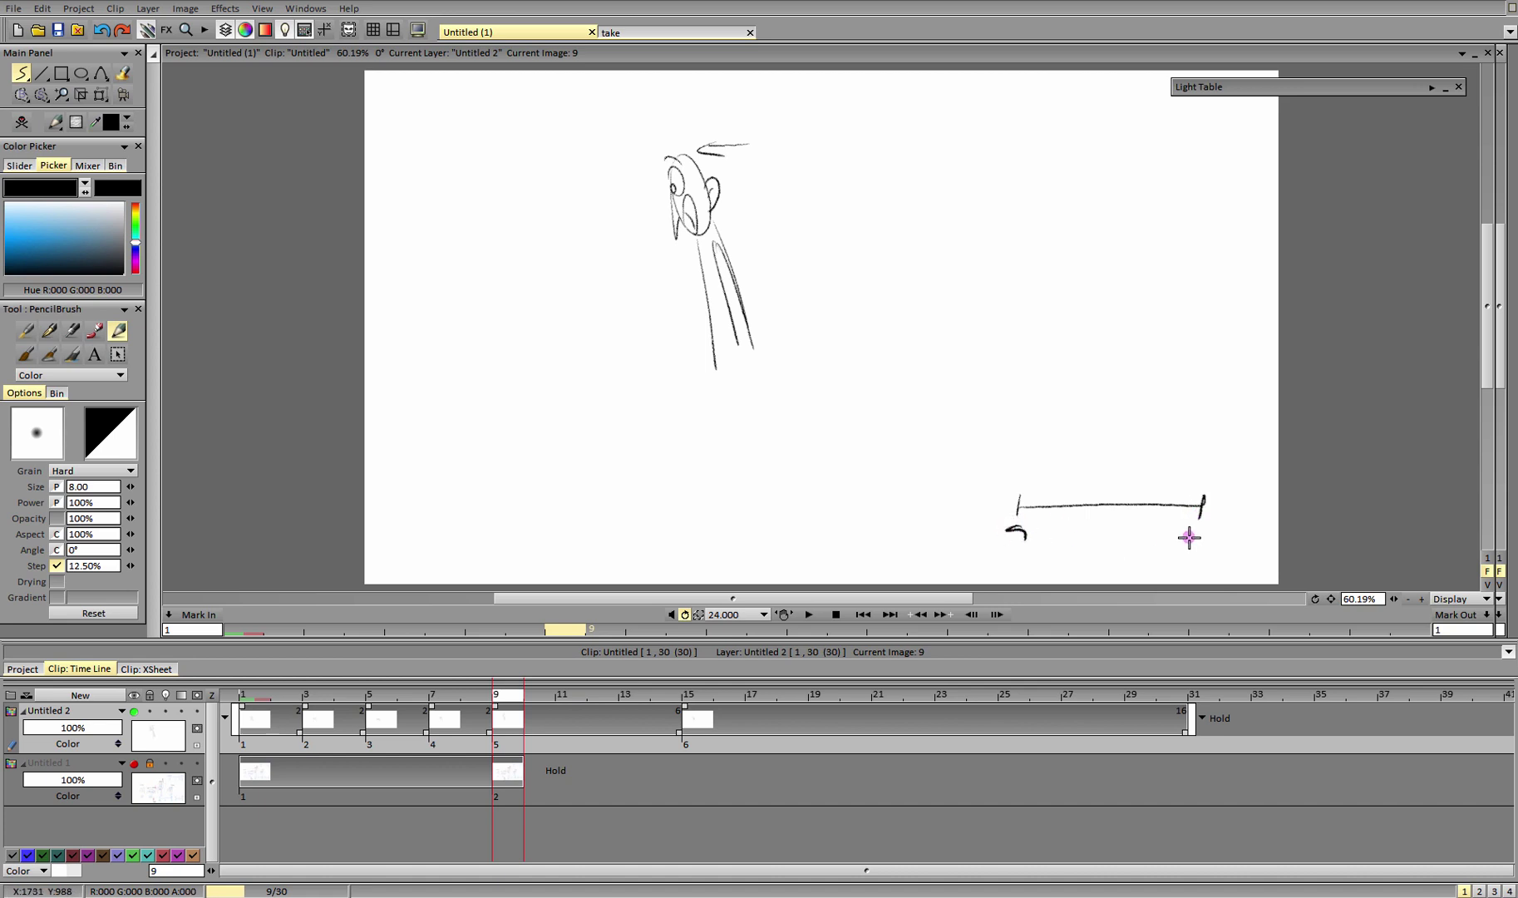
mouse_move(1111, 495)
mouse_down()
mouse_move(1107, 517)
mouse_move(1159, 513)
mouse_up()
drag(1037, 532, 1023, 522)
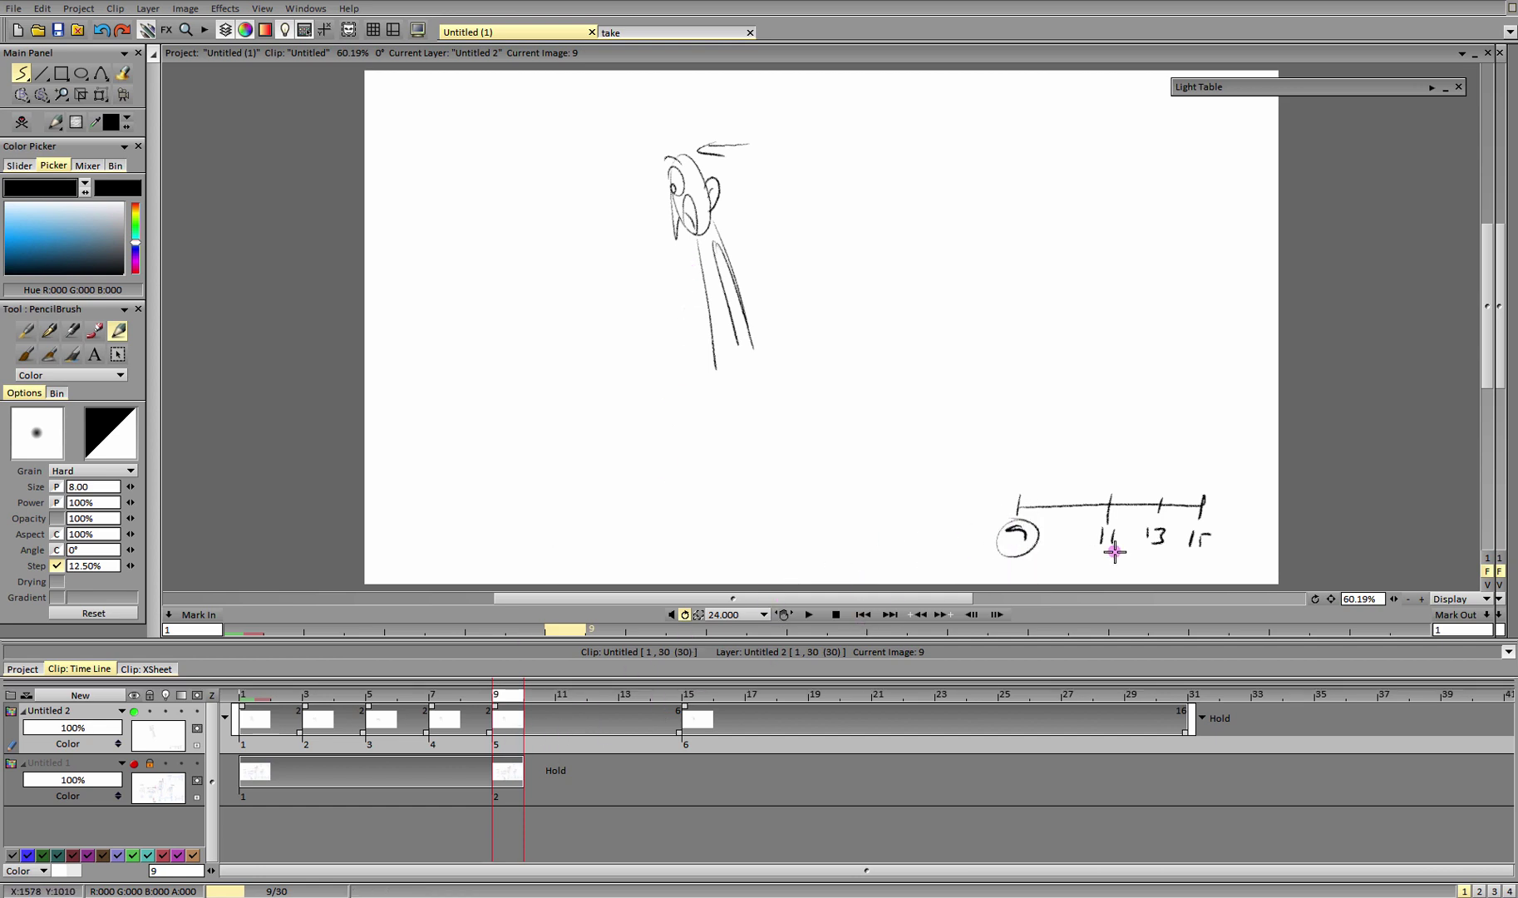
Create a blank drawing at frame 11 of the character layer and turn on its light table.
click(570, 702)
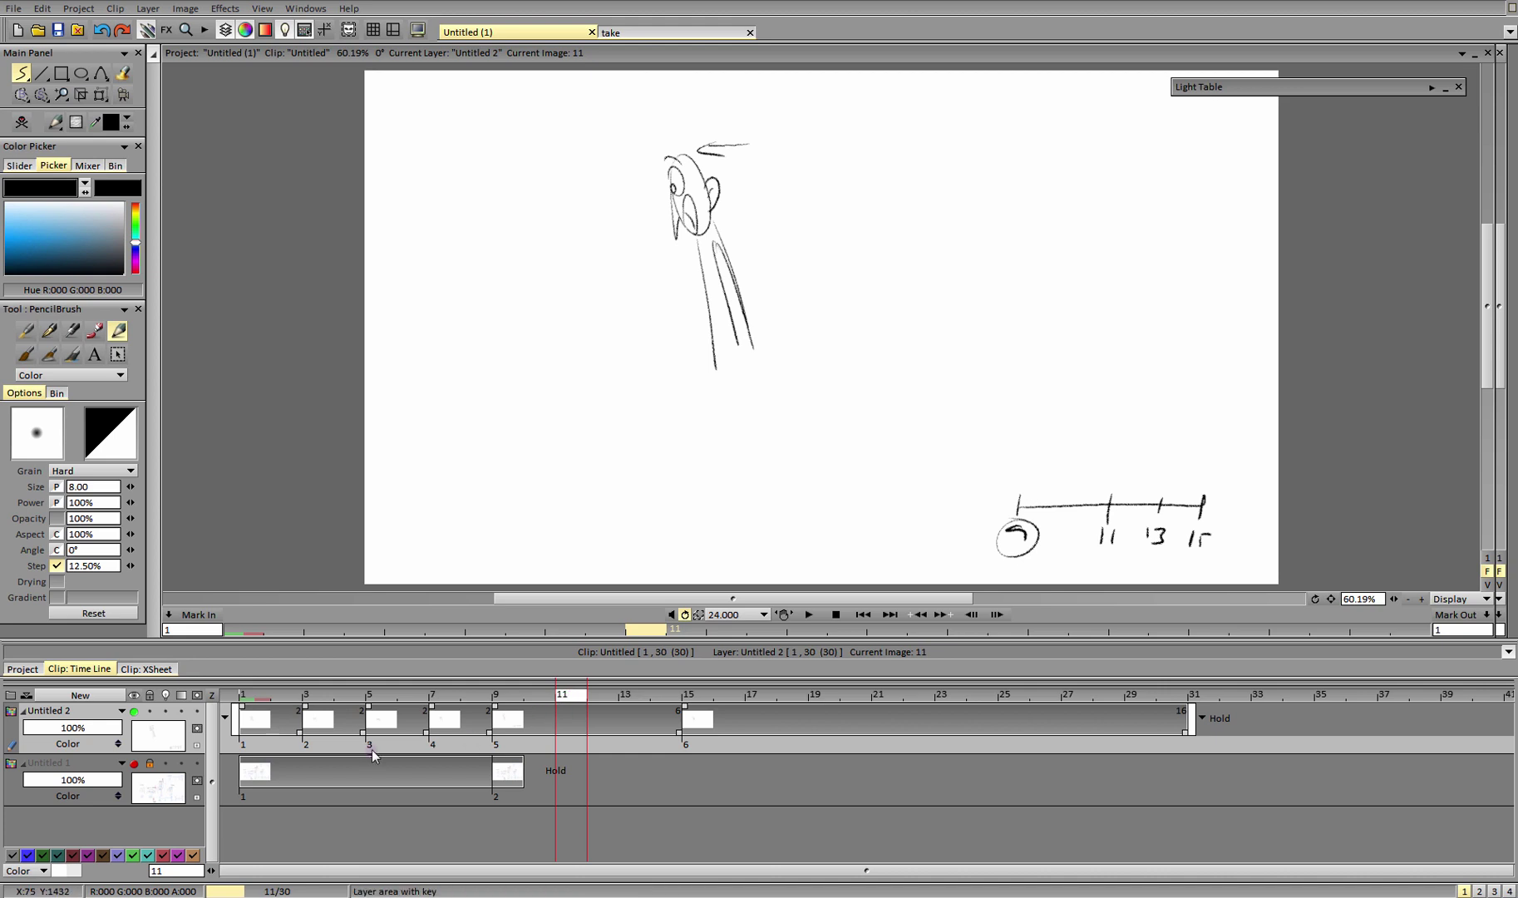
click(21, 123)
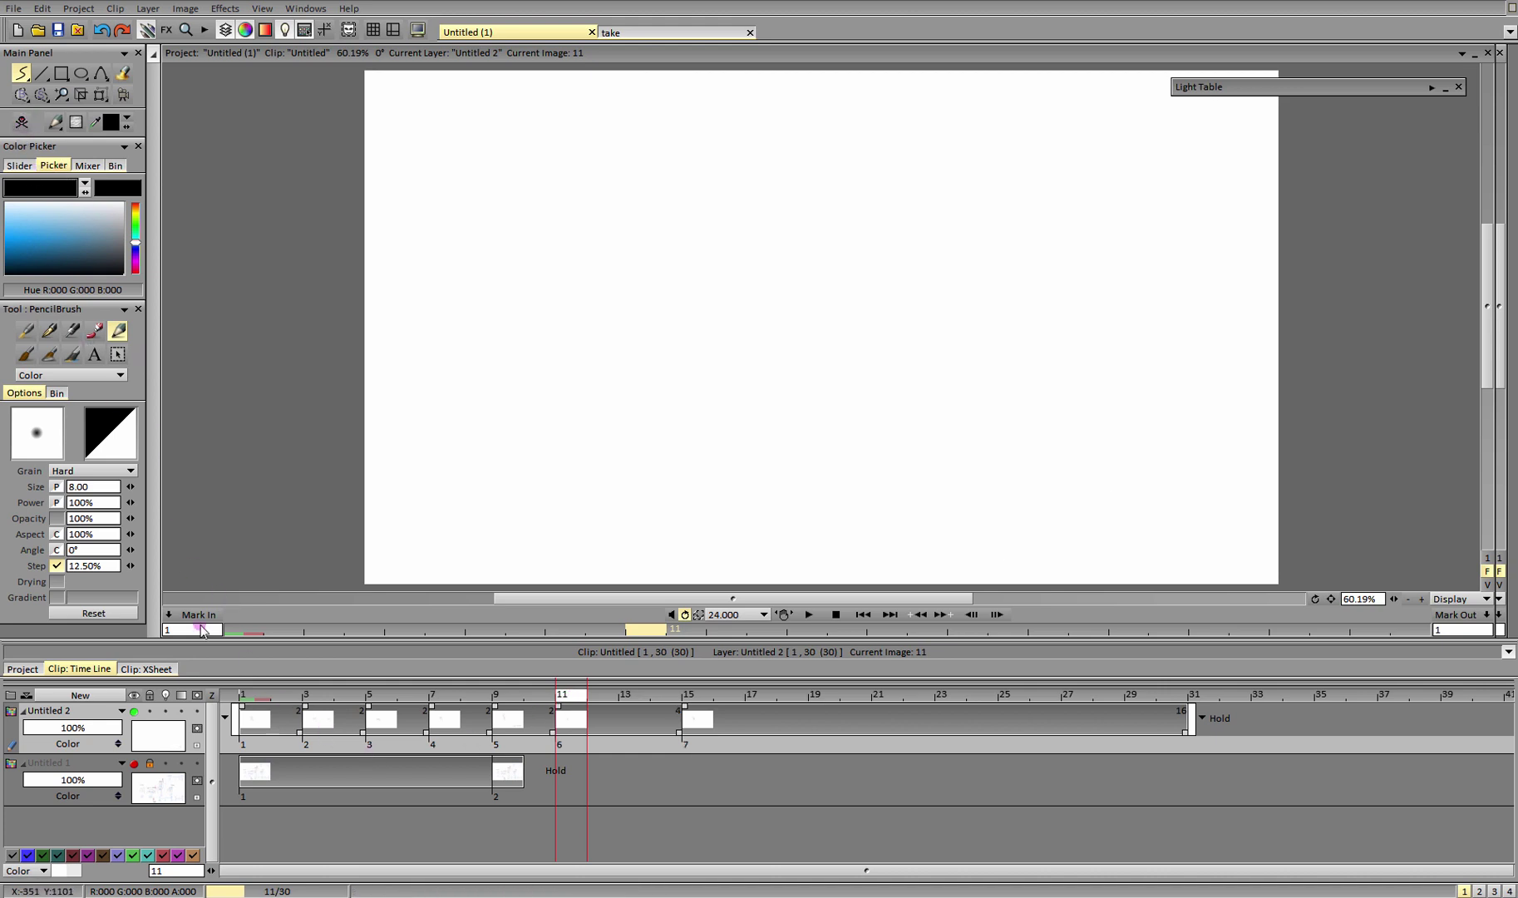
click(165, 712)
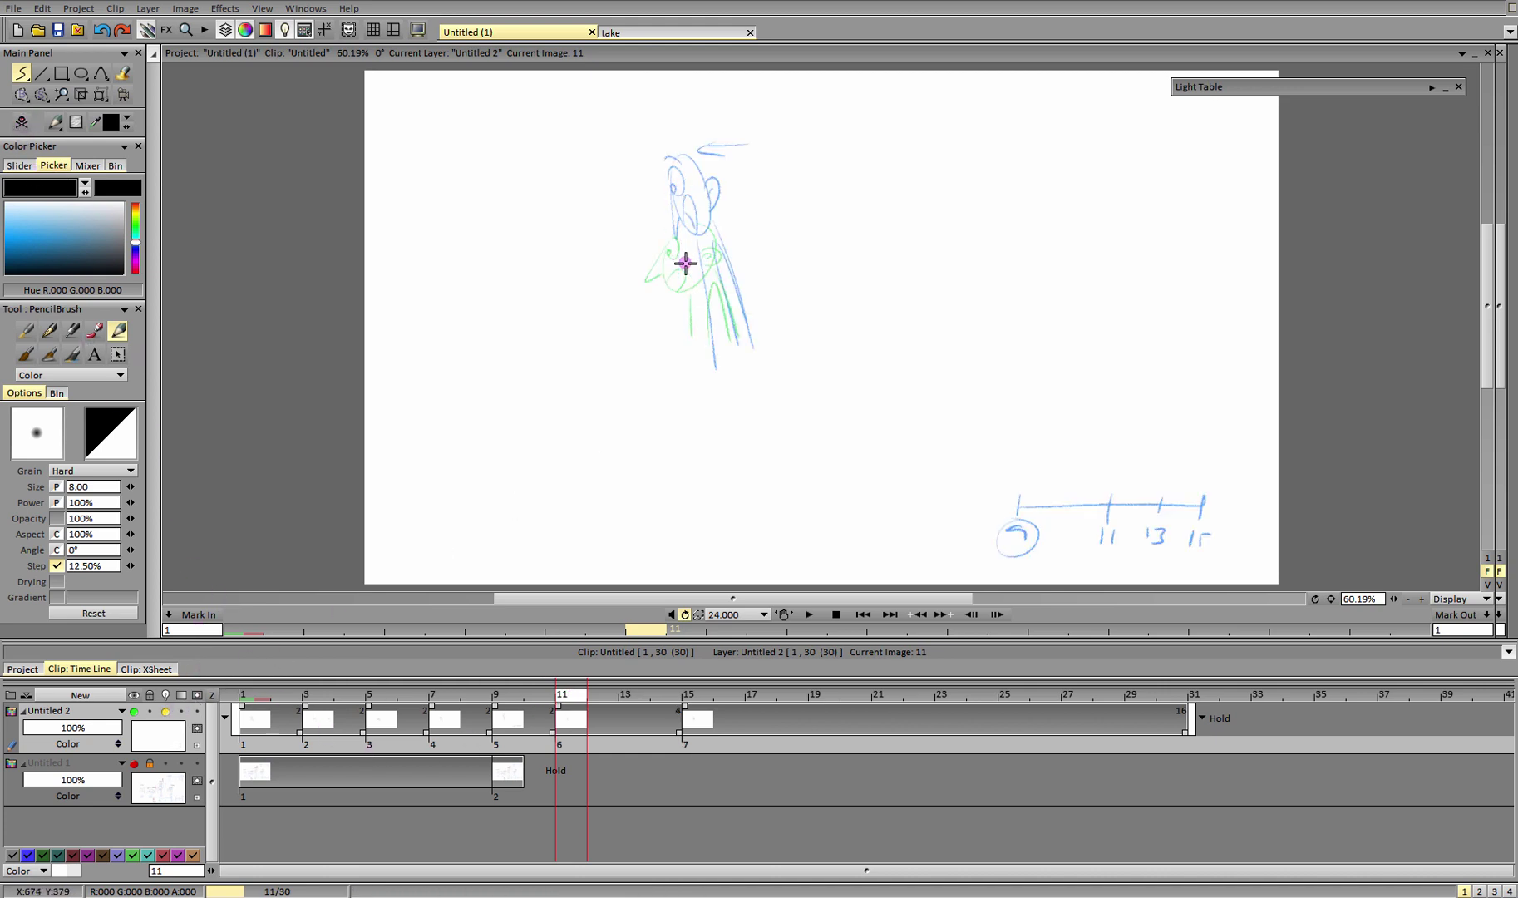
Draw the frame 11 head oval between the light-table heads of frames 9 and 15.
drag(1395, 599, 1485, 578)
mouse_move(1331, 600)
mouse_down()
mouse_move(1386, 634)
mouse_move(1396, 670)
mouse_up()
drag(1394, 599, 1388, 600)
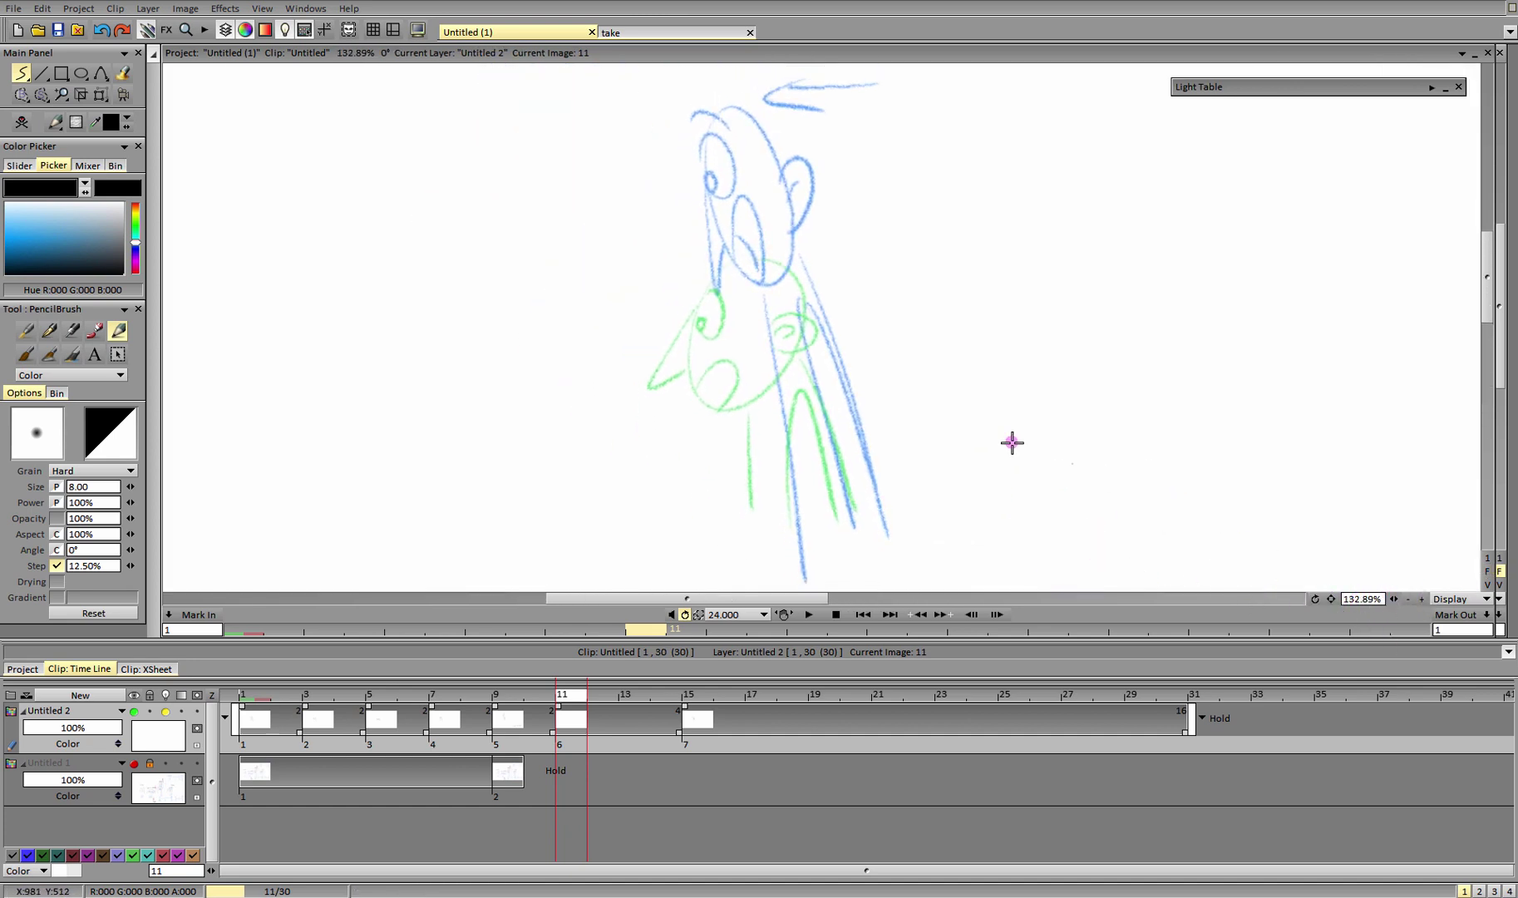
mouse_move(712, 186)
mouse_down()
mouse_move(762, 308)
mouse_move(723, 166)
mouse_move(766, 303)
mouse_move(717, 181)
mouse_move(775, 188)
mouse_move(699, 196)
mouse_move(723, 170)
mouse_move(788, 218)
mouse_up()
key(ctrl+z)
click(899, 335)
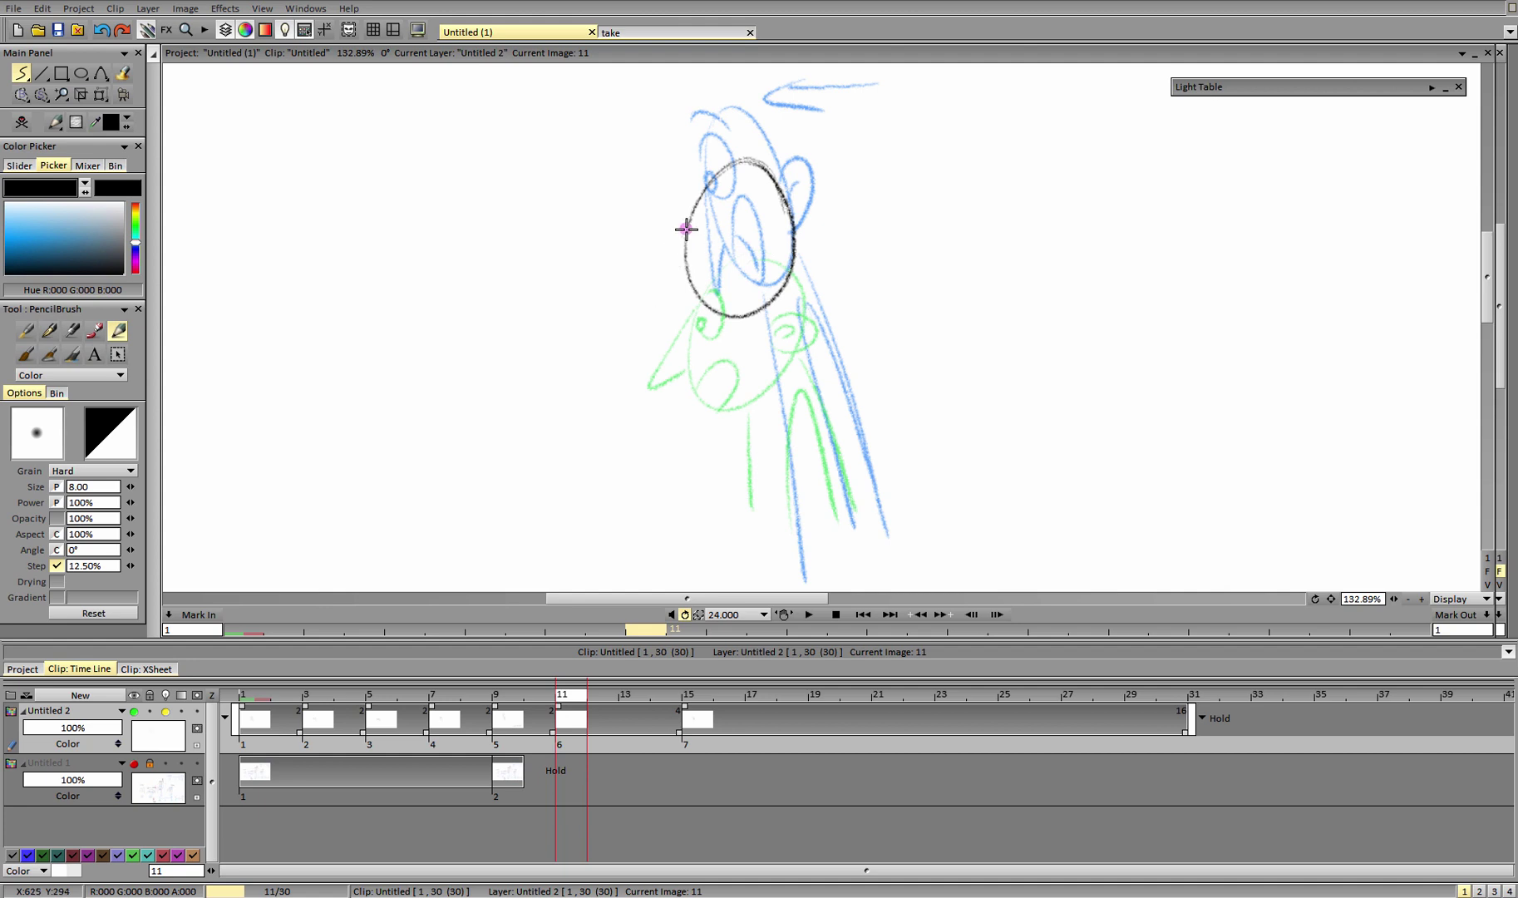
Add the pointed nose, eye, open mouth, ear and eyebrow to the frame 11 head.
mouse_move(686, 228)
mouse_down()
mouse_move(678, 265)
mouse_move(700, 264)
mouse_move(678, 277)
mouse_move(674, 312)
mouse_move(702, 215)
mouse_move(693, 245)
mouse_up()
key(ctrl+z)
key(ctrl+z)
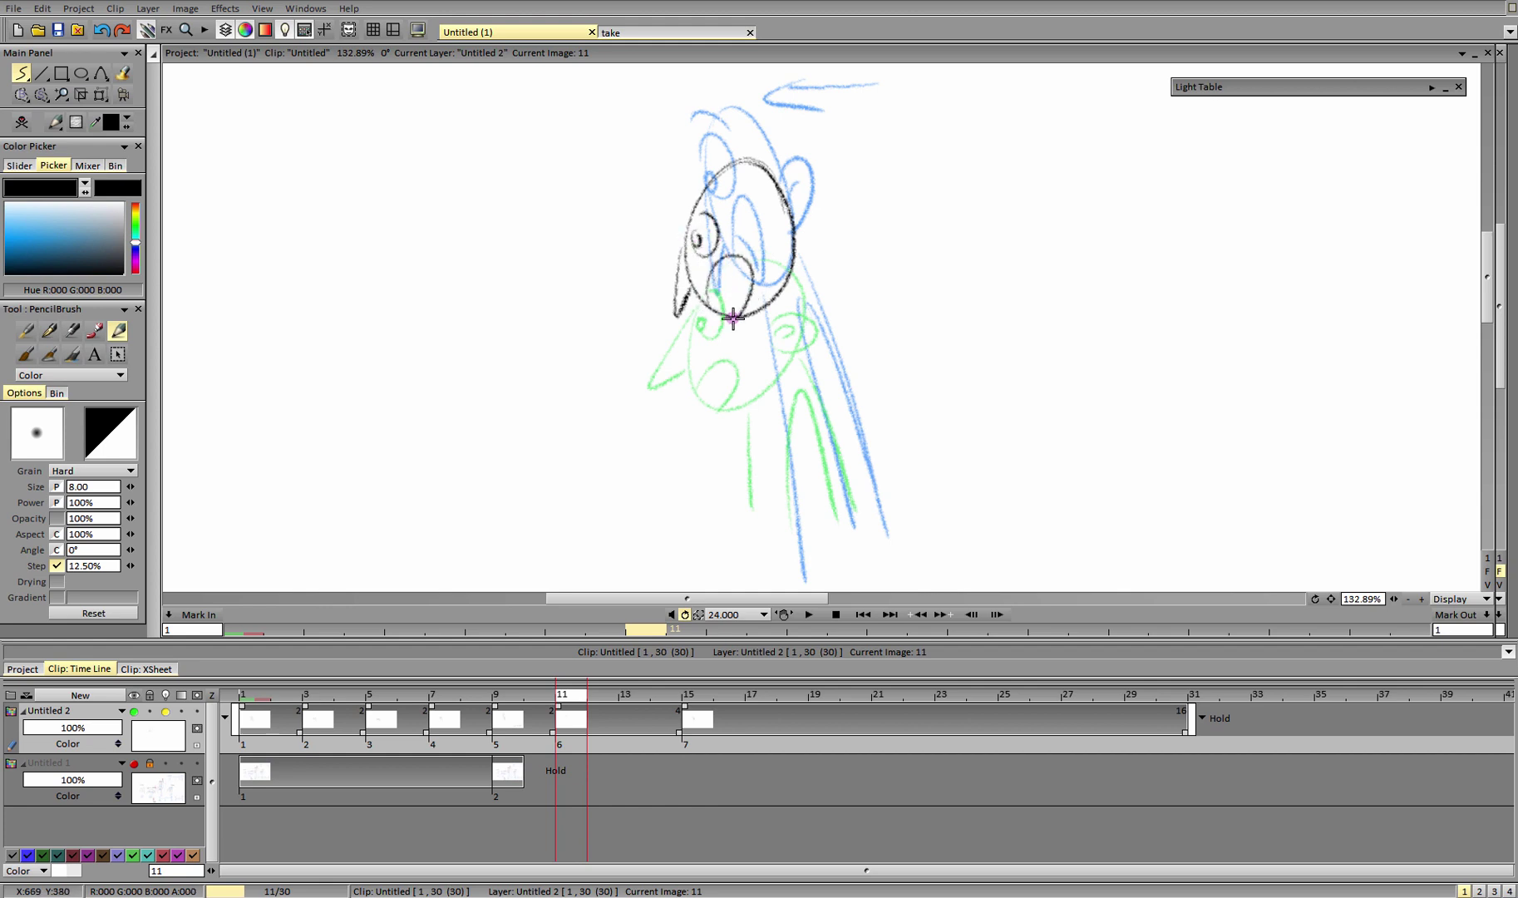
mouse_move(715, 302)
mouse_down()
mouse_move(743, 247)
mouse_move(749, 312)
mouse_up()
mouse_move(781, 221)
mouse_down()
mouse_move(802, 249)
mouse_move(790, 249)
mouse_up()
drag(720, 198, 690, 206)
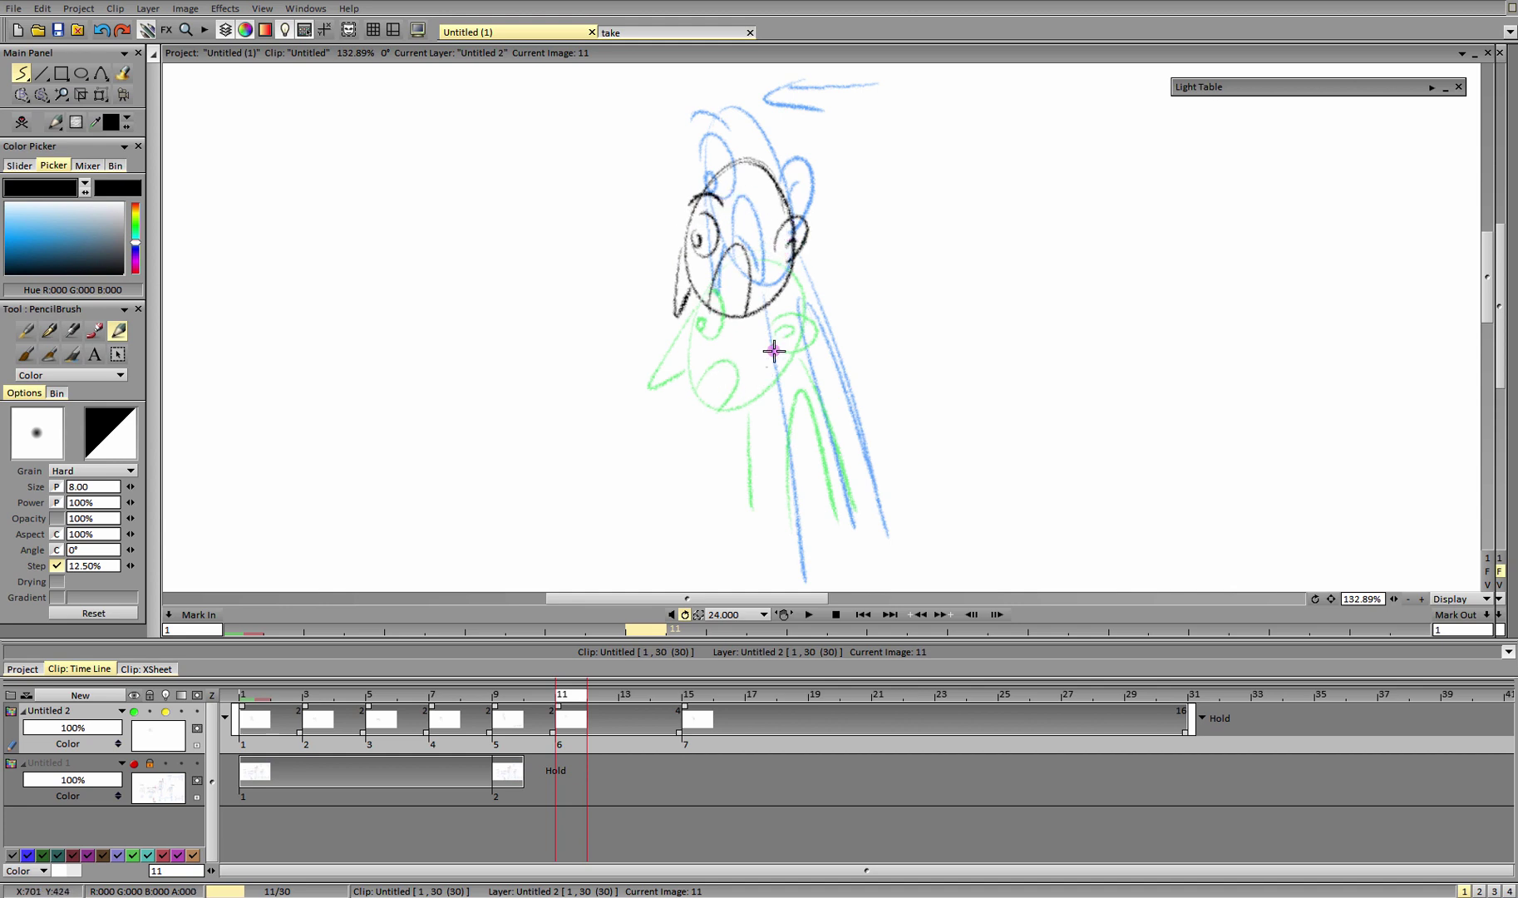
Draw the torso front, back line and arm beneath the frame 11 head, between the neighbouring poses.
drag(745, 325, 775, 554)
key(ctrl+z)
drag(754, 331, 769, 525)
drag(795, 267, 870, 530)
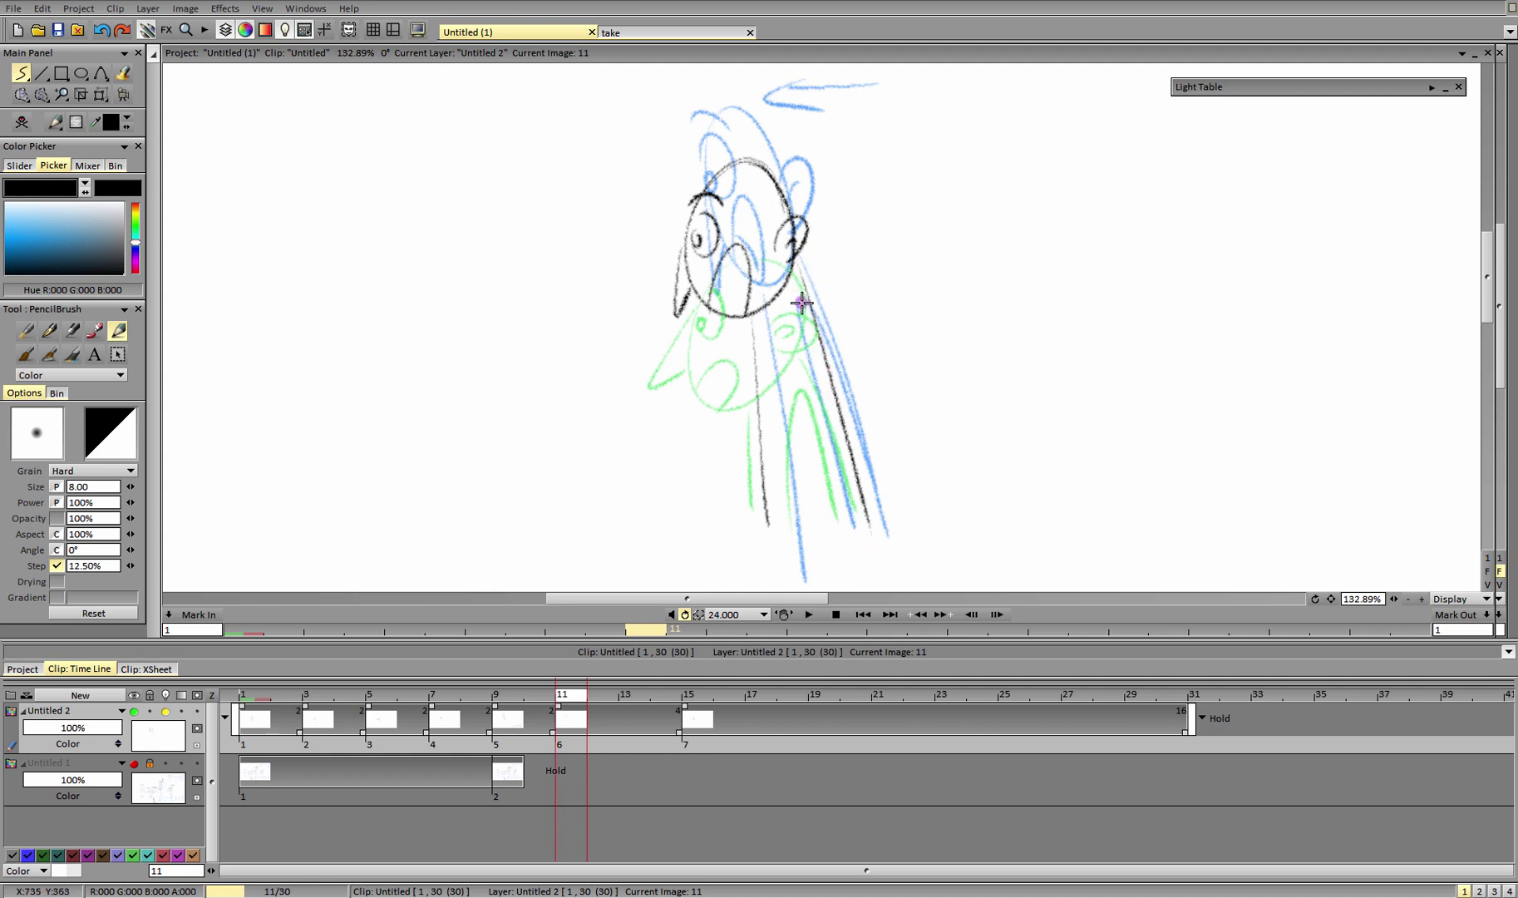
drag(803, 304, 819, 317)
drag(791, 416, 811, 421)
key(ctrl+z)
key(ctrl+z)
mouse_move(802, 351)
mouse_down()
mouse_move(855, 497)
mouse_move(807, 439)
mouse_move(815, 516)
mouse_up()
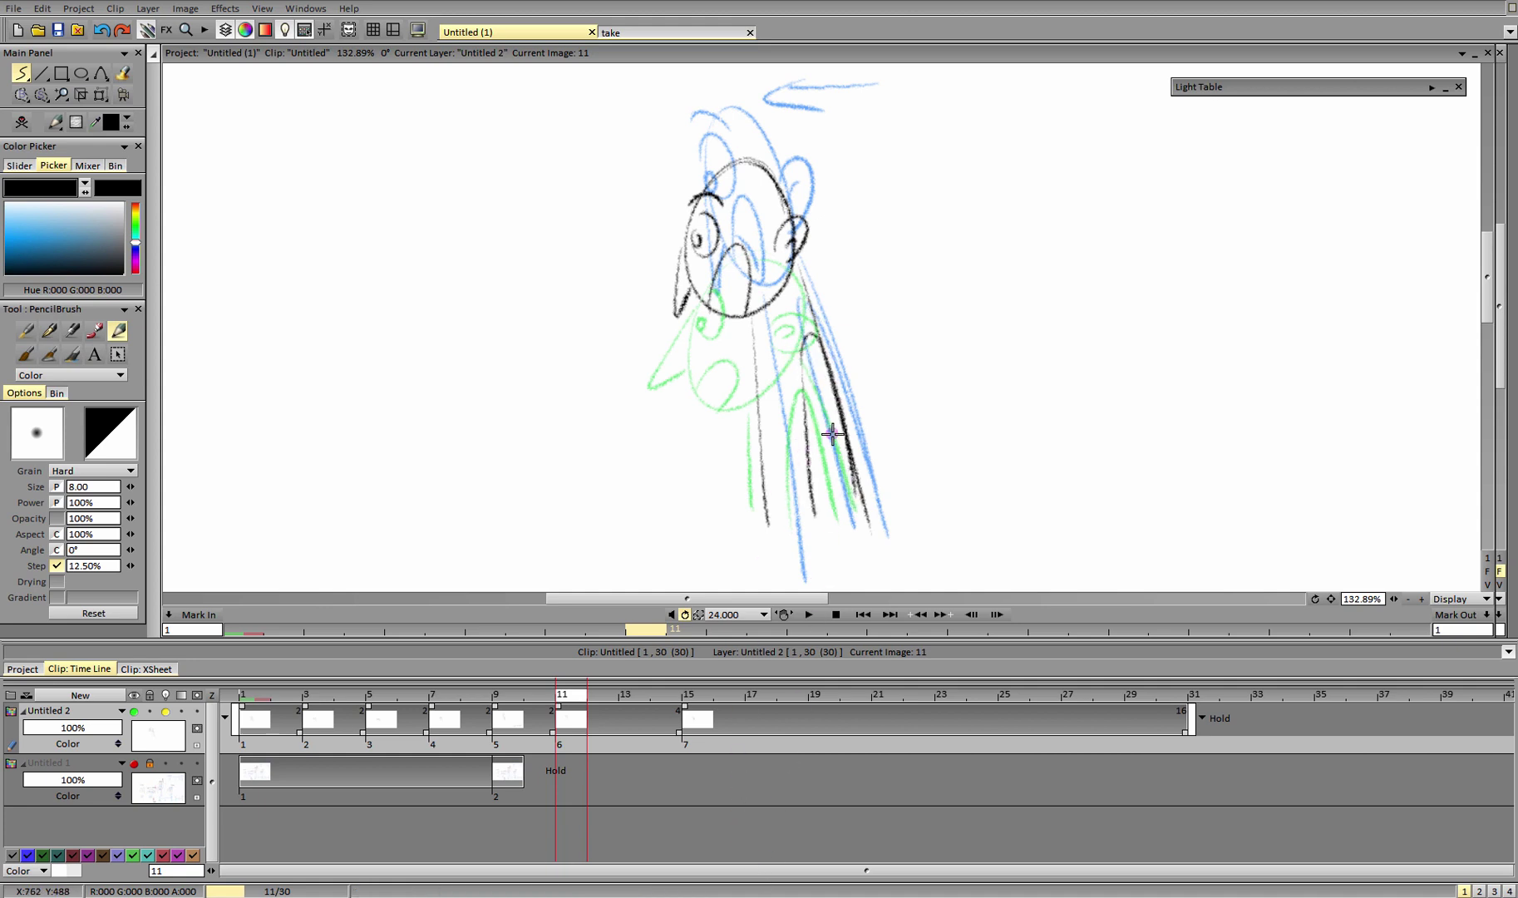
Create a blank drawing at frame 13 and draw the head oval between frames 11 and 15.
click(1487, 571)
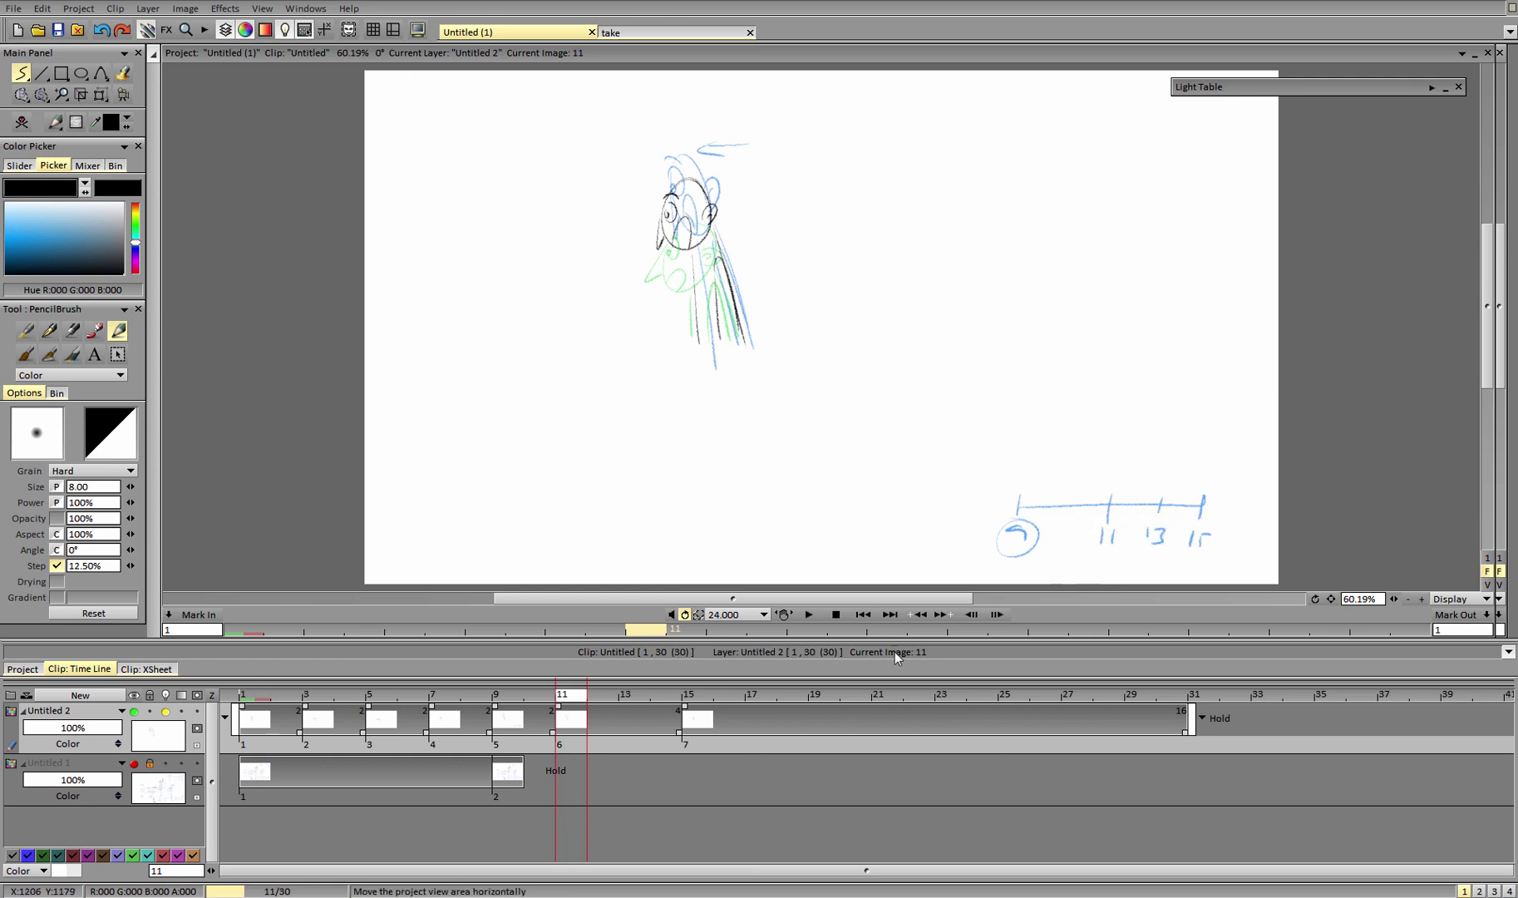
click(632, 707)
click(23, 122)
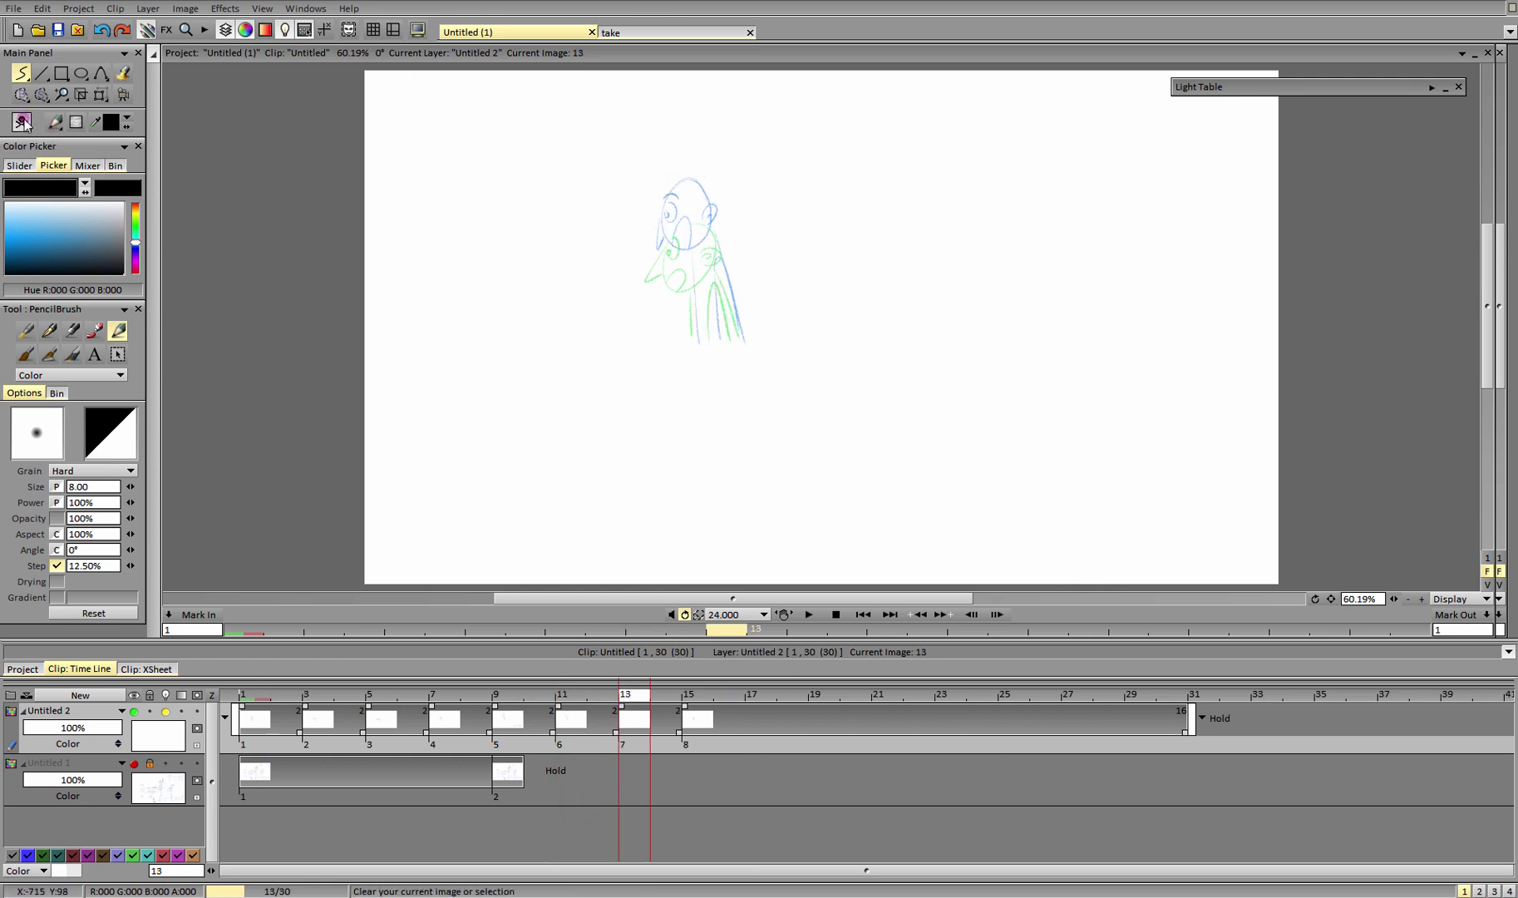
drag(1393, 600, 1427, 598)
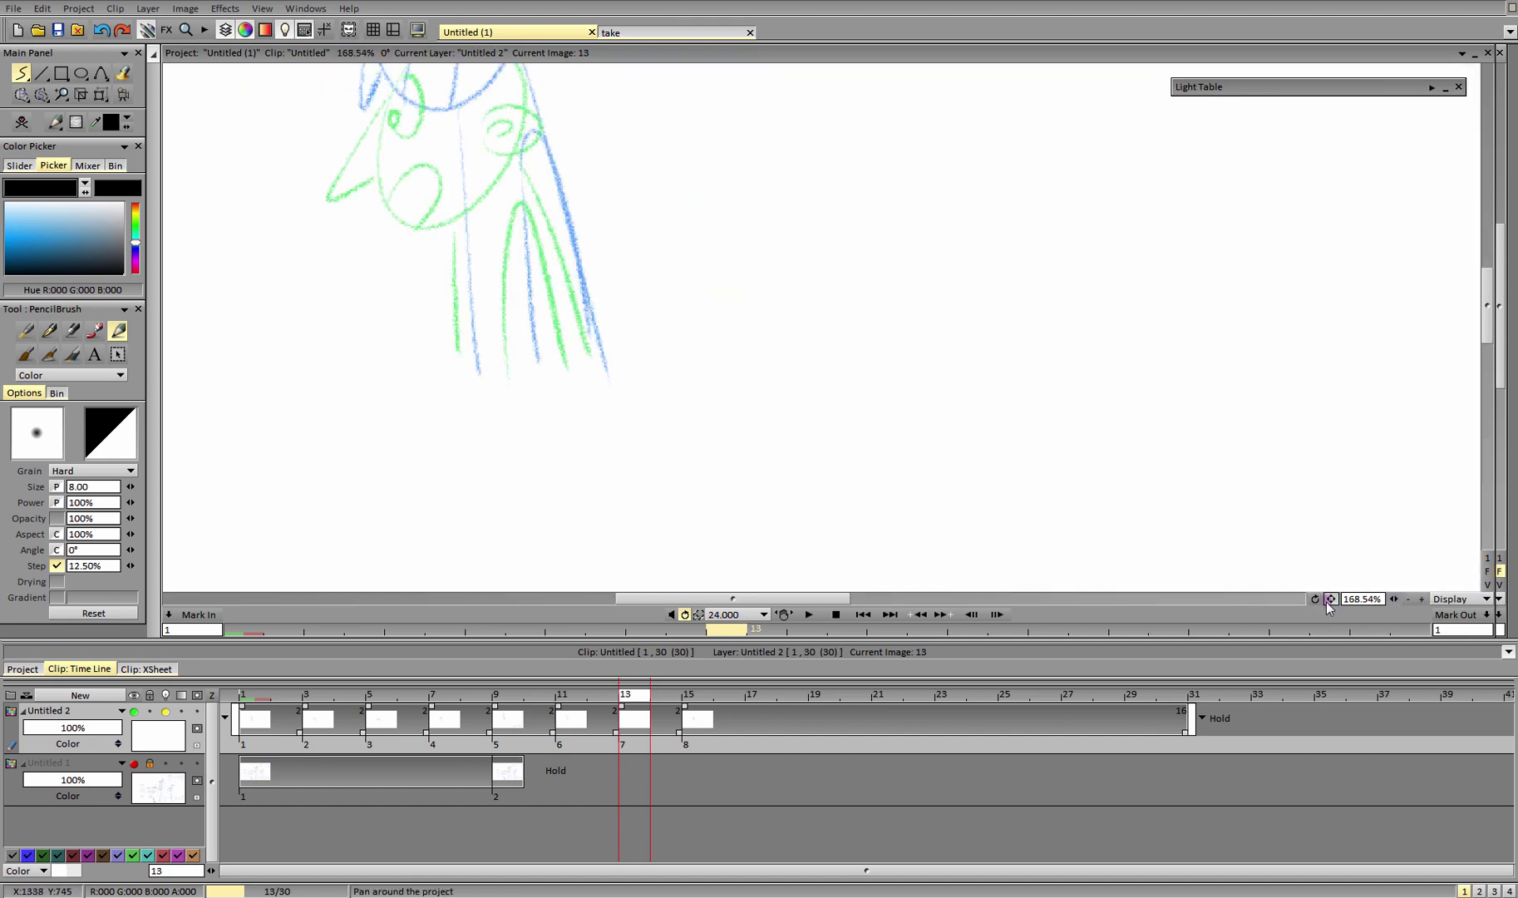
drag(1330, 600, 1421, 654)
mouse_move(852, 190)
mouse_down()
mouse_move(841, 325)
mouse_move(809, 157)
mouse_move(789, 349)
mouse_move(818, 163)
mouse_up()
key(ctrl+z)
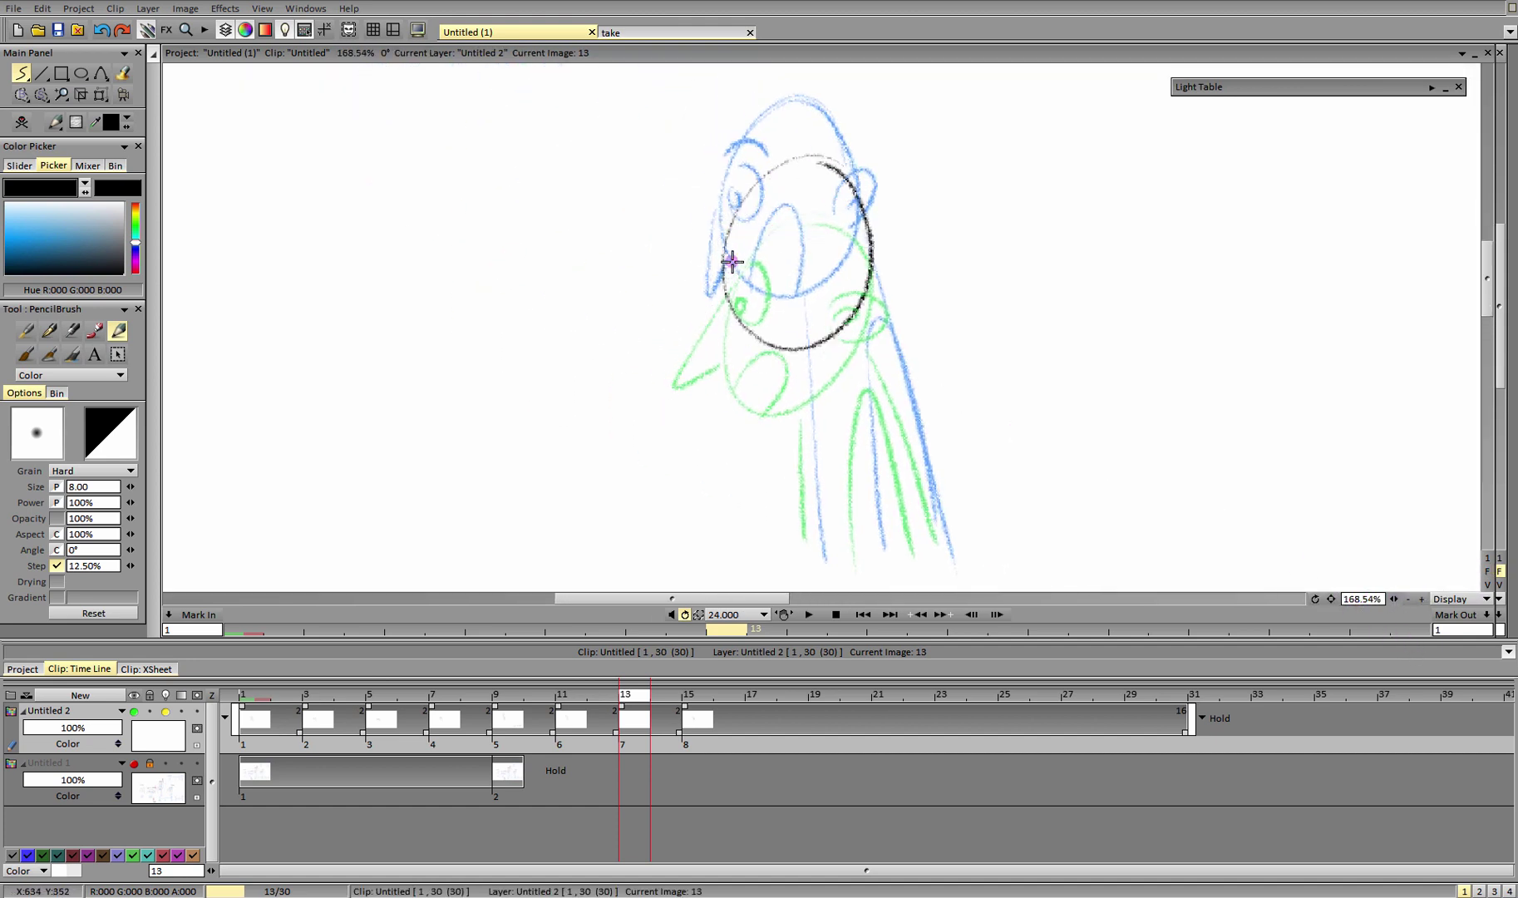
Draw the pointed nose and the eye with its pupil on the frame 13 head.
mouse_move(729, 261)
mouse_down()
mouse_move(675, 346)
mouse_move(720, 301)
mouse_move(703, 334)
mouse_up()
key(ctrl+z)
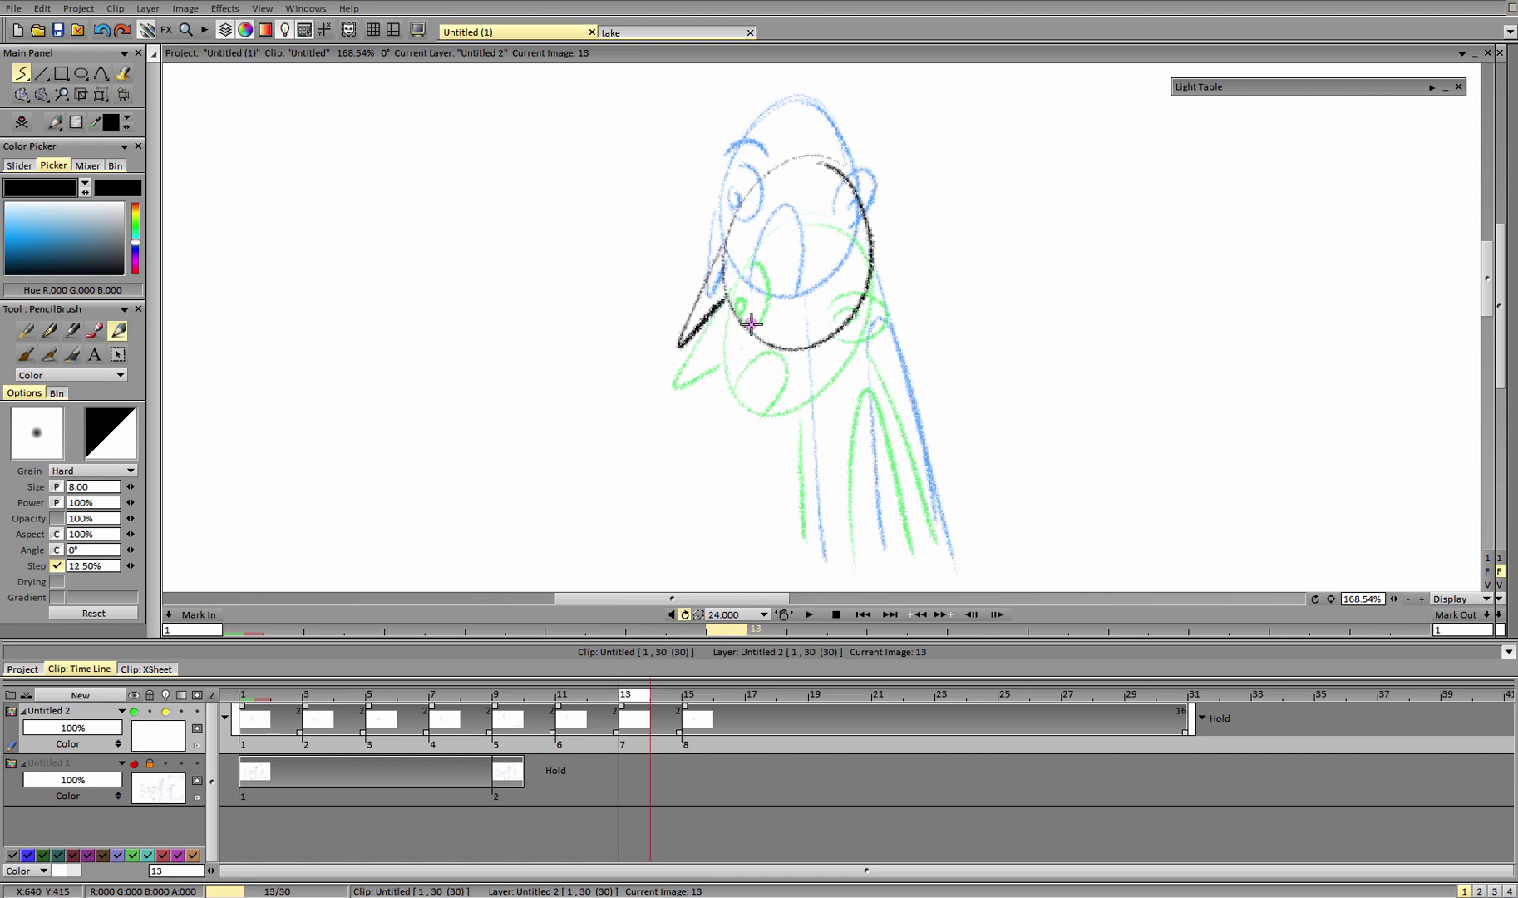
mouse_move(730, 249)
mouse_down()
mouse_move(738, 204)
mouse_move(735, 246)
mouse_up()
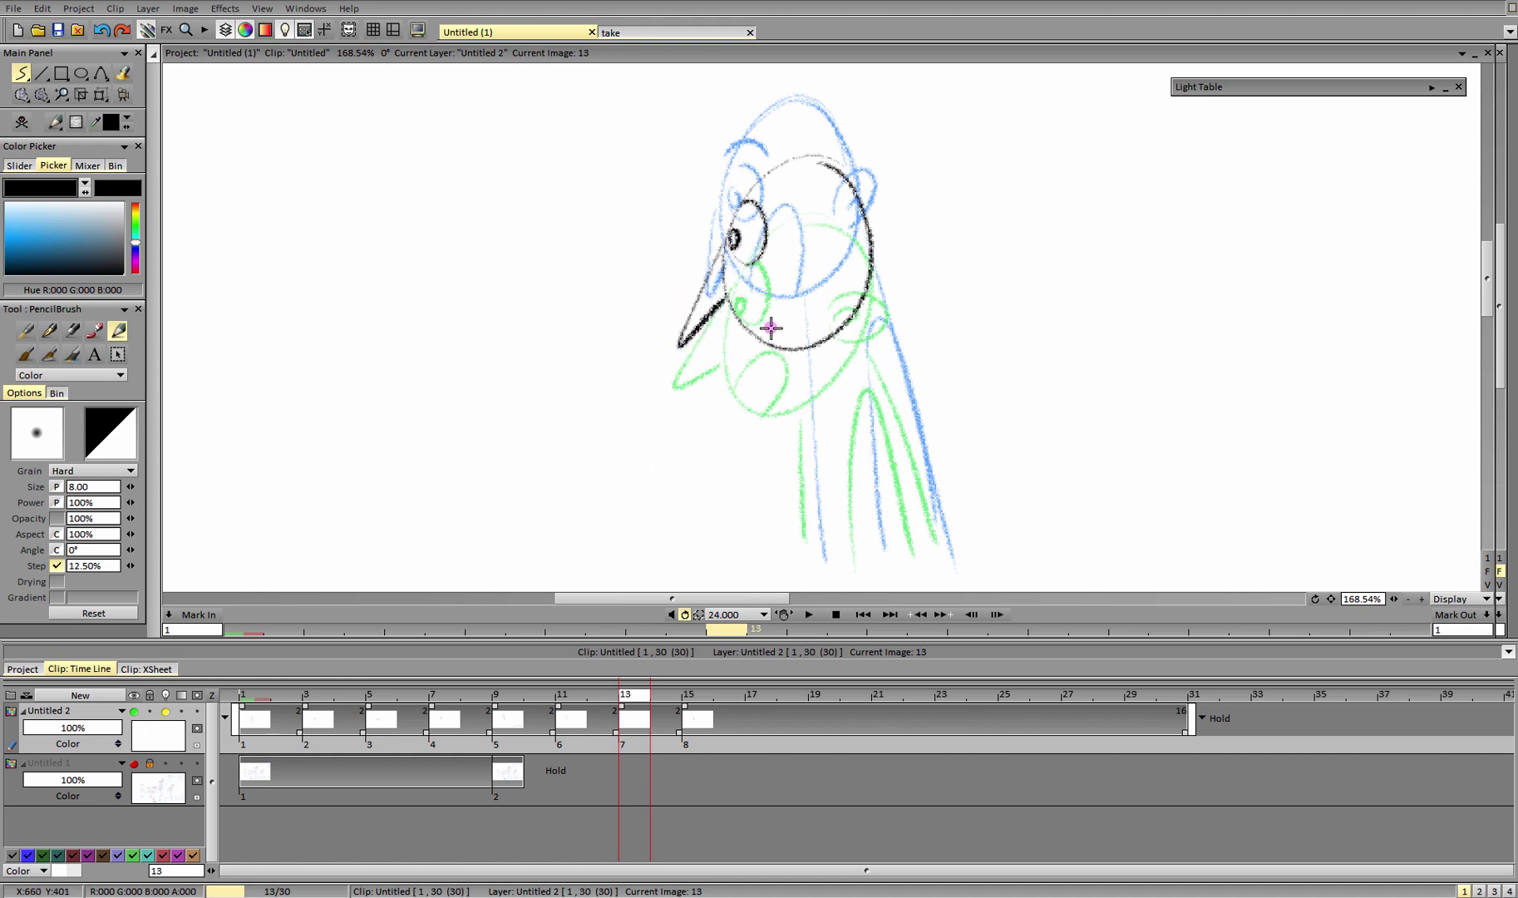
Add the open mouth, ear and eyebrow to the frame 13 head.
mouse_move(756, 326)
mouse_down()
mouse_move(808, 295)
mouse_move(795, 339)
mouse_move(803, 270)
mouse_move(791, 347)
mouse_move(814, 300)
mouse_move(793, 347)
mouse_up()
key(ctrl+z)
key(ctrl+z)
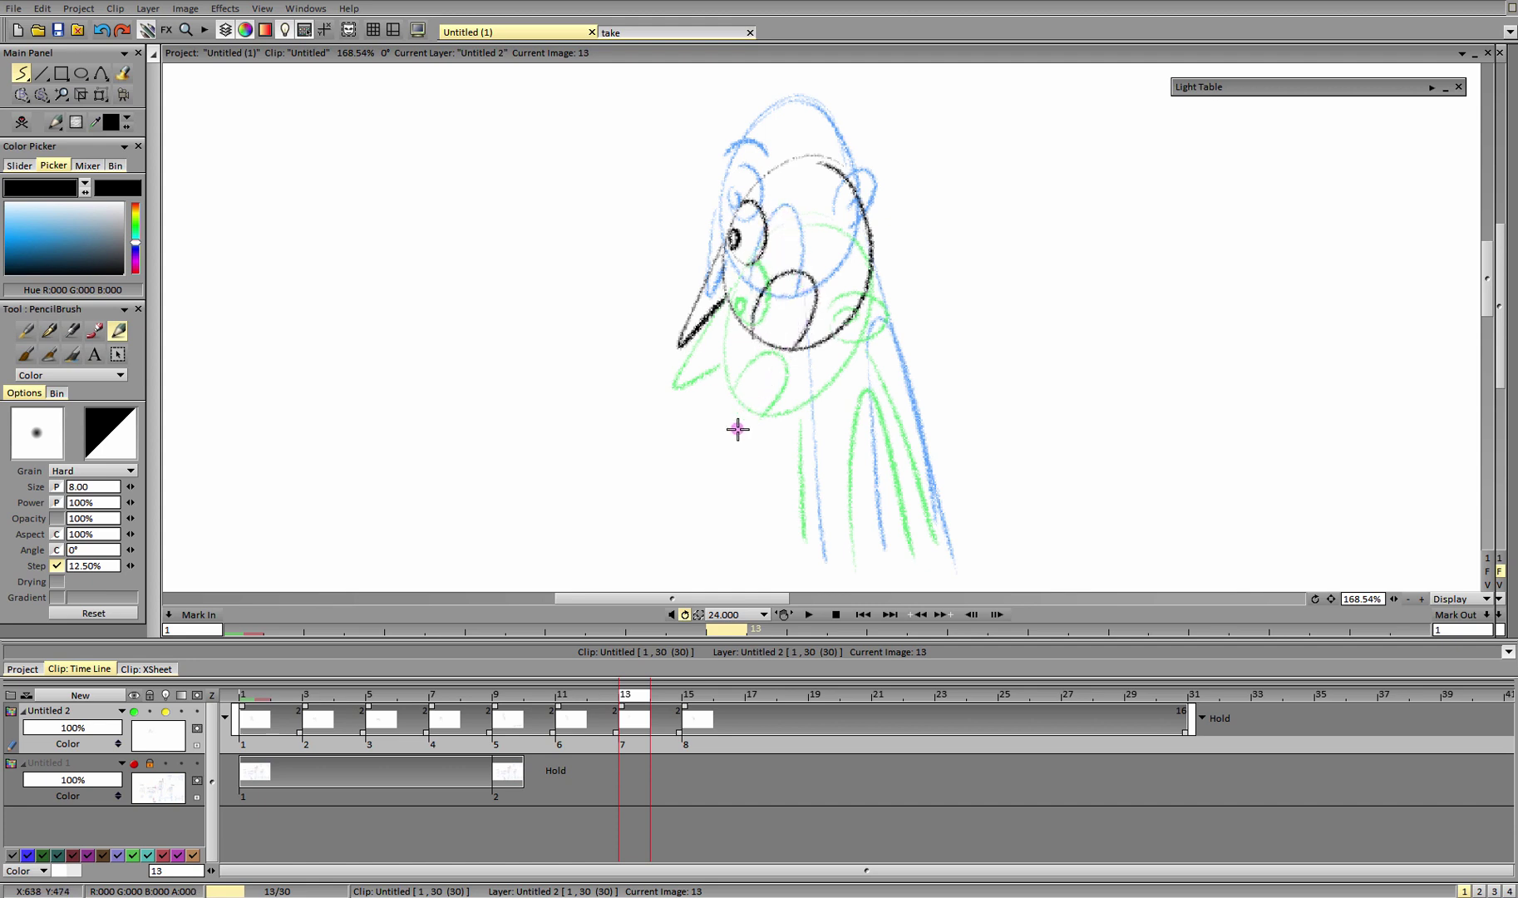
key(ctrl+z)
mouse_move(756, 331)
mouse_down()
mouse_move(807, 287)
mouse_move(795, 347)
mouse_up()
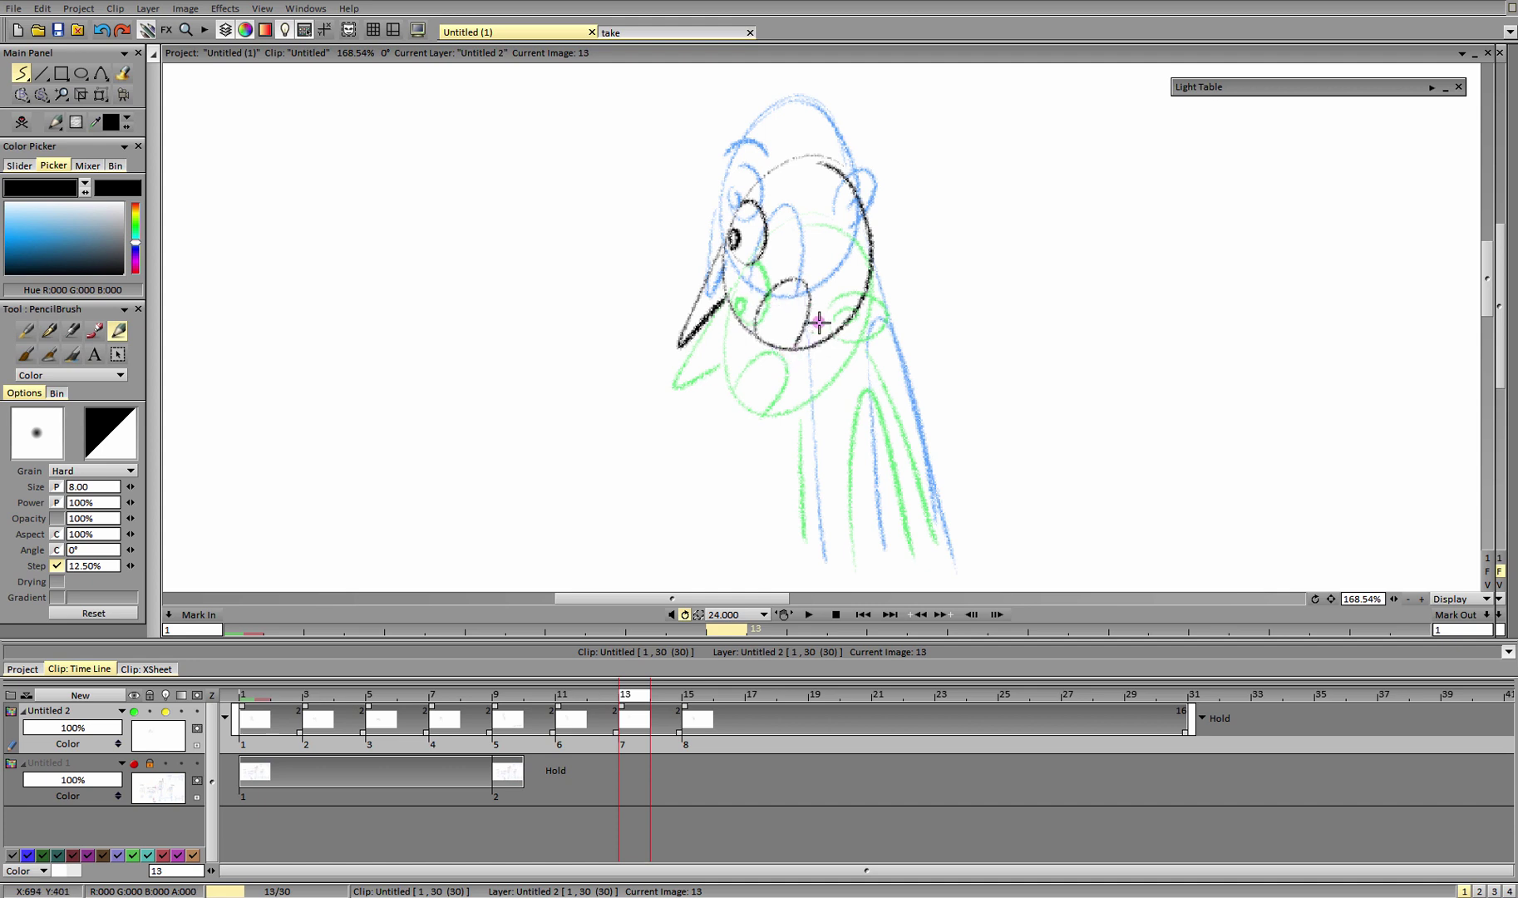
drag(850, 281, 855, 244)
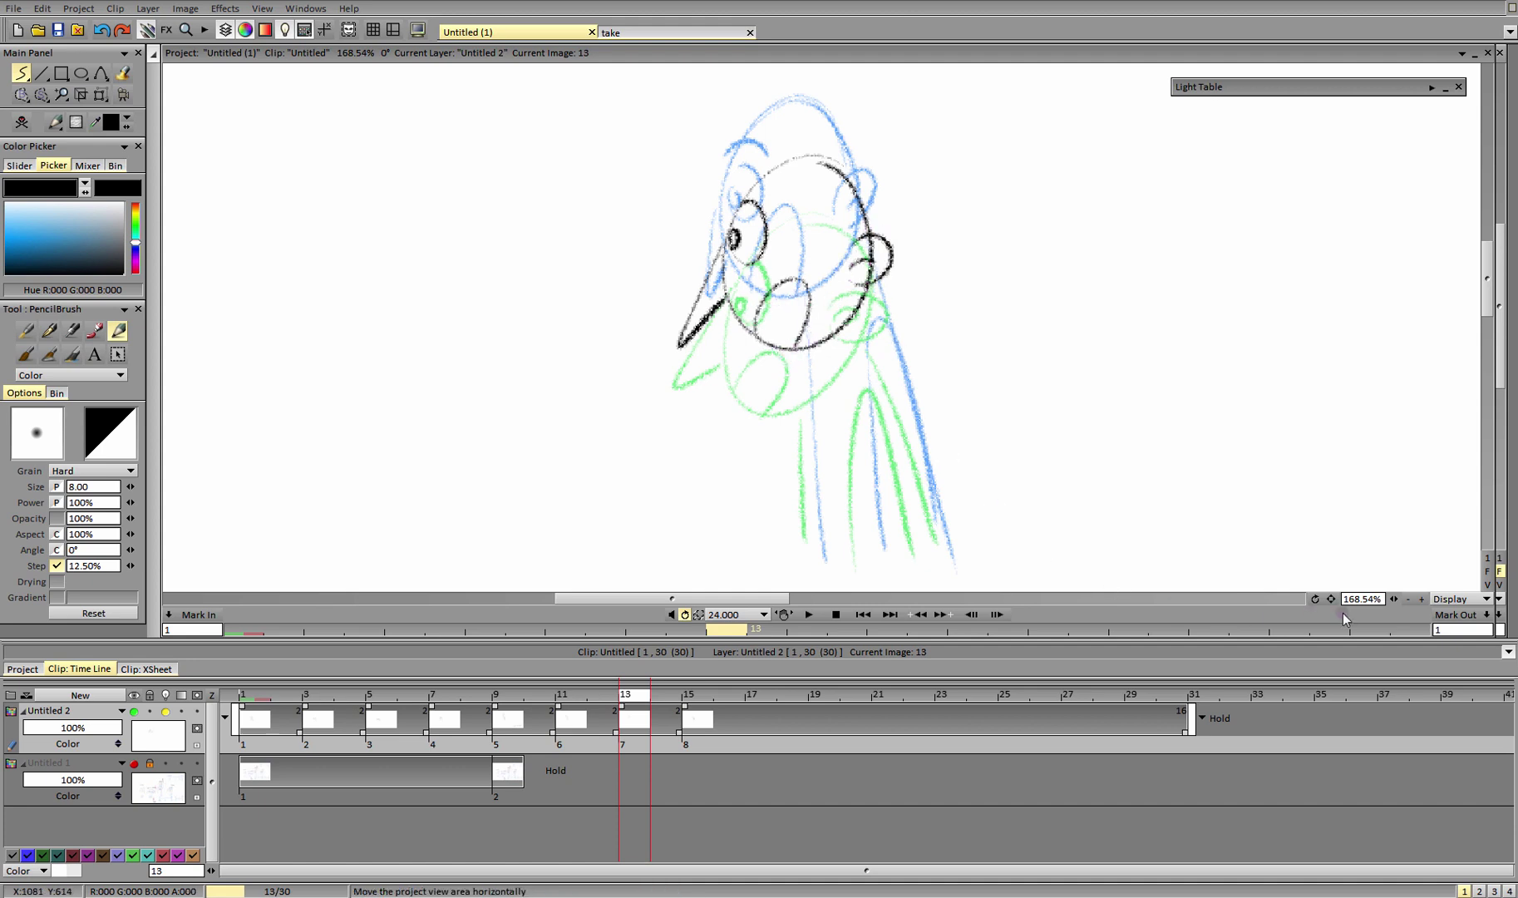
drag(746, 183, 773, 196)
Draw the torso front and back lines beneath the frame 13 head.
drag(1331, 598, 1288, 546)
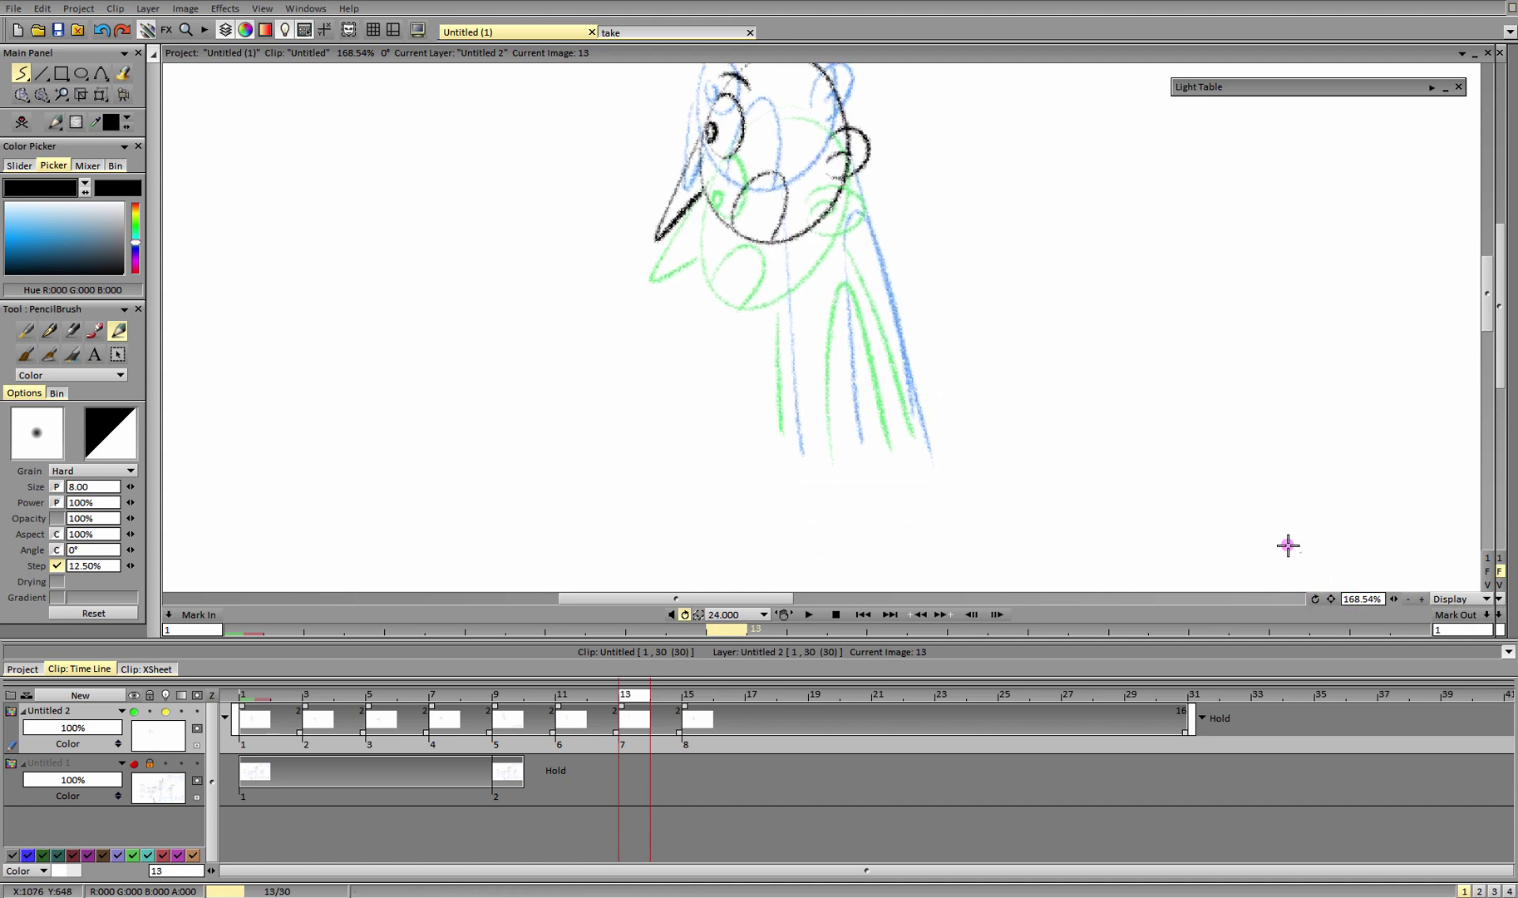
mouse_move(780, 244)
mouse_down()
mouse_move(789, 467)
mouse_move(787, 437)
mouse_move(788, 453)
mouse_up()
key(ctrl+z)
mouse_move(774, 312)
mouse_down()
mouse_move(777, 432)
mouse_move(794, 468)
mouse_up()
key(ctrl+z)
key(ctrl+z)
drag(827, 297, 835, 286)
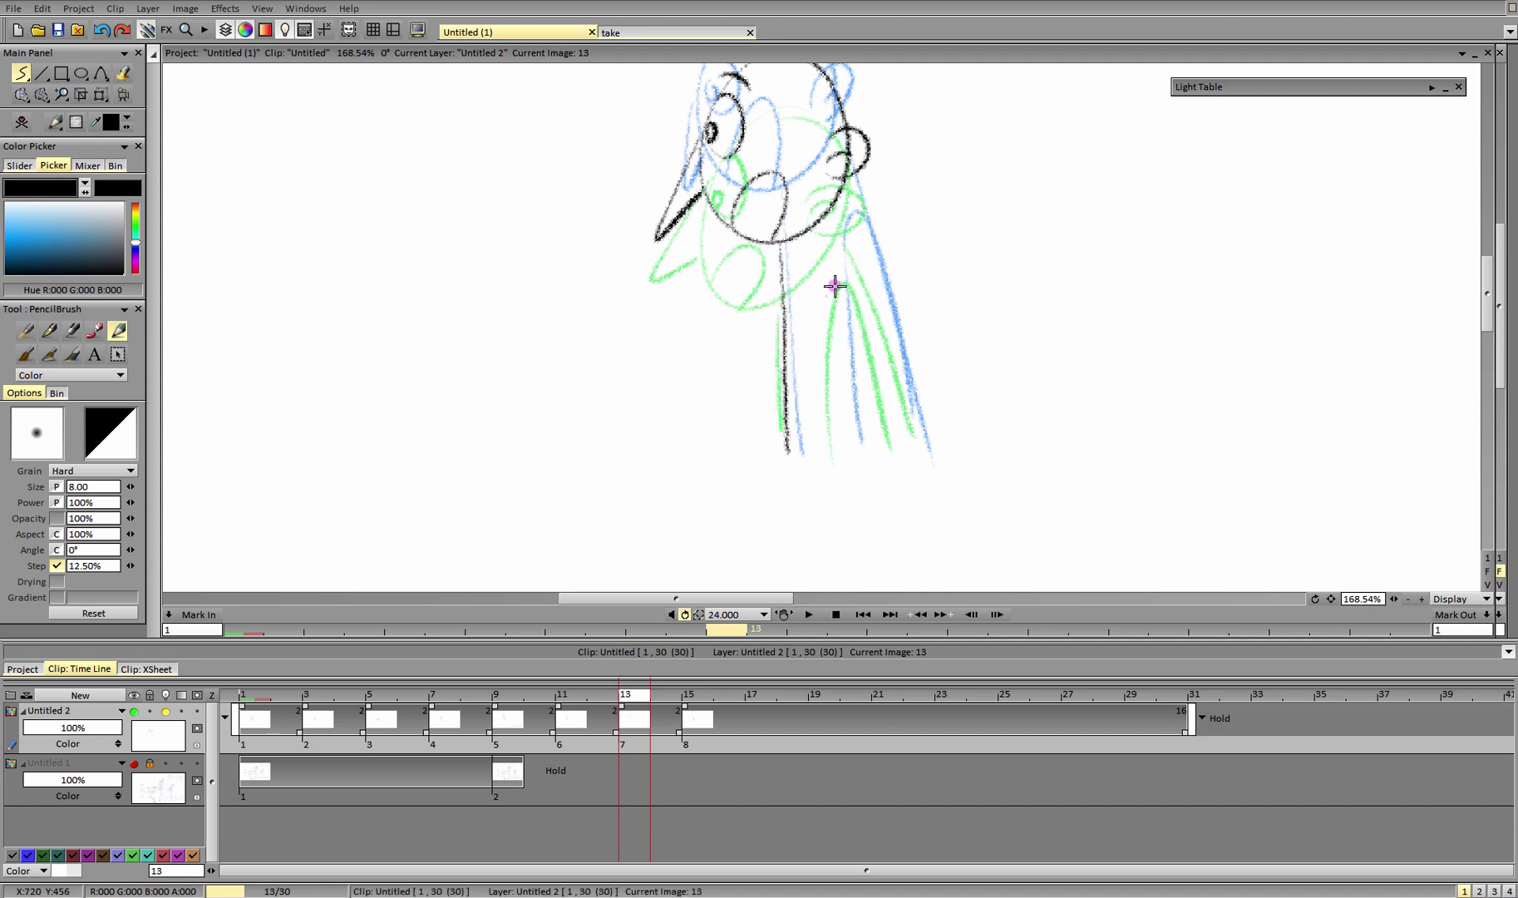
drag(855, 199, 932, 462)
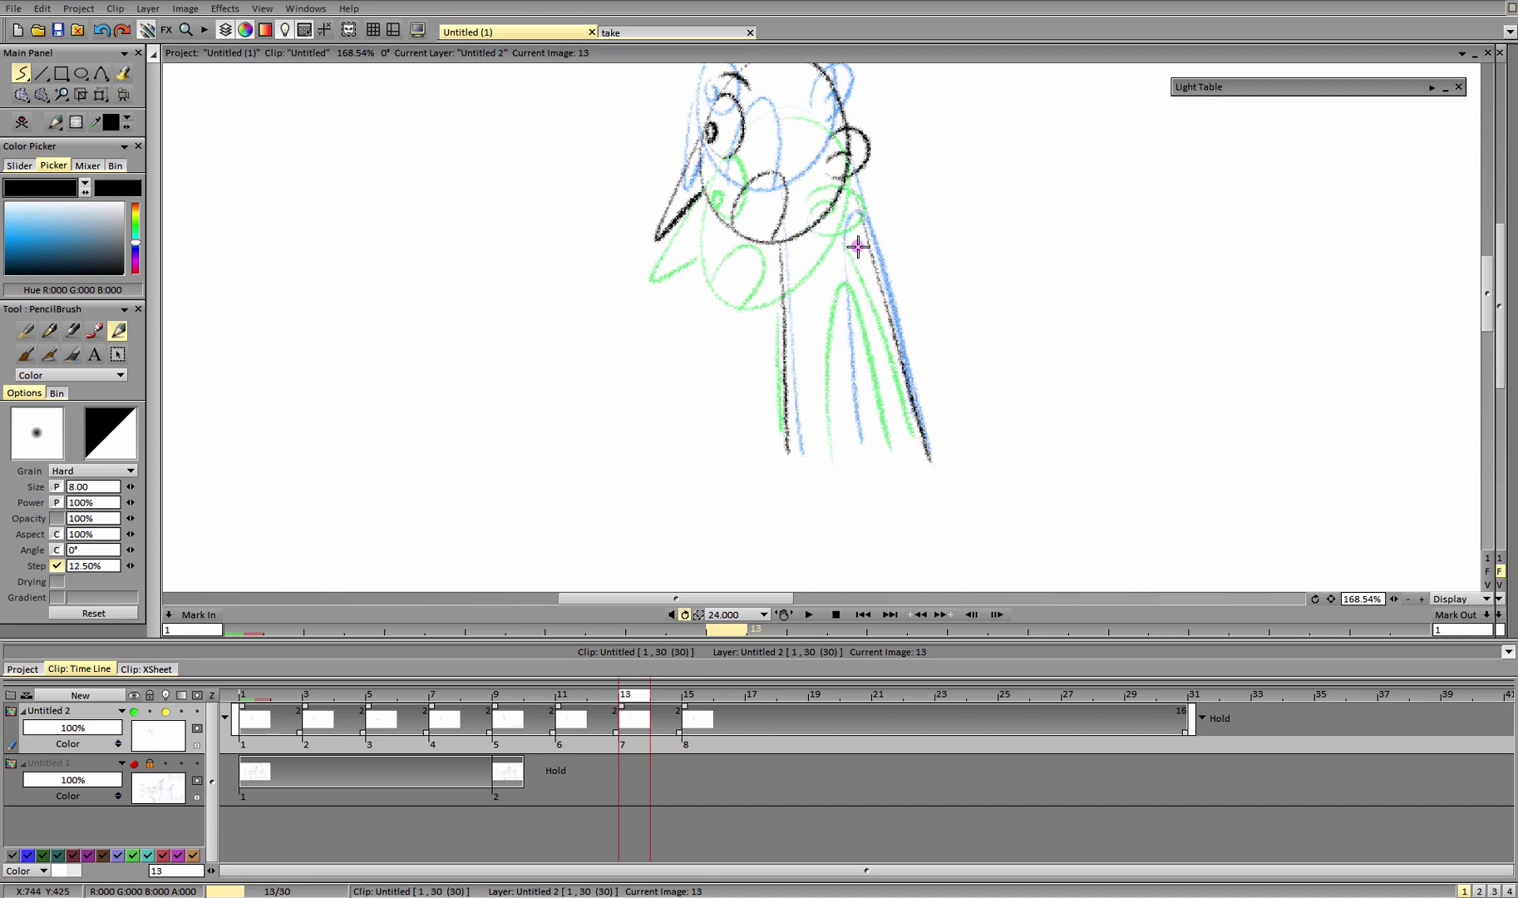
Draw the arm over the frame 13 torso, with a rounded shoulder and two descending lines.
mouse_move(842, 249)
mouse_down()
mouse_move(860, 210)
mouse_move(877, 244)
mouse_up()
mouse_move(832, 321)
mouse_down()
mouse_move(844, 284)
mouse_move(859, 316)
mouse_move(835, 279)
mouse_move(901, 440)
mouse_up()
key(ctrl+z)
key(ctrl+z)
key(ctrl+z)
drag(835, 278, 831, 462)
key(ctrl+z)
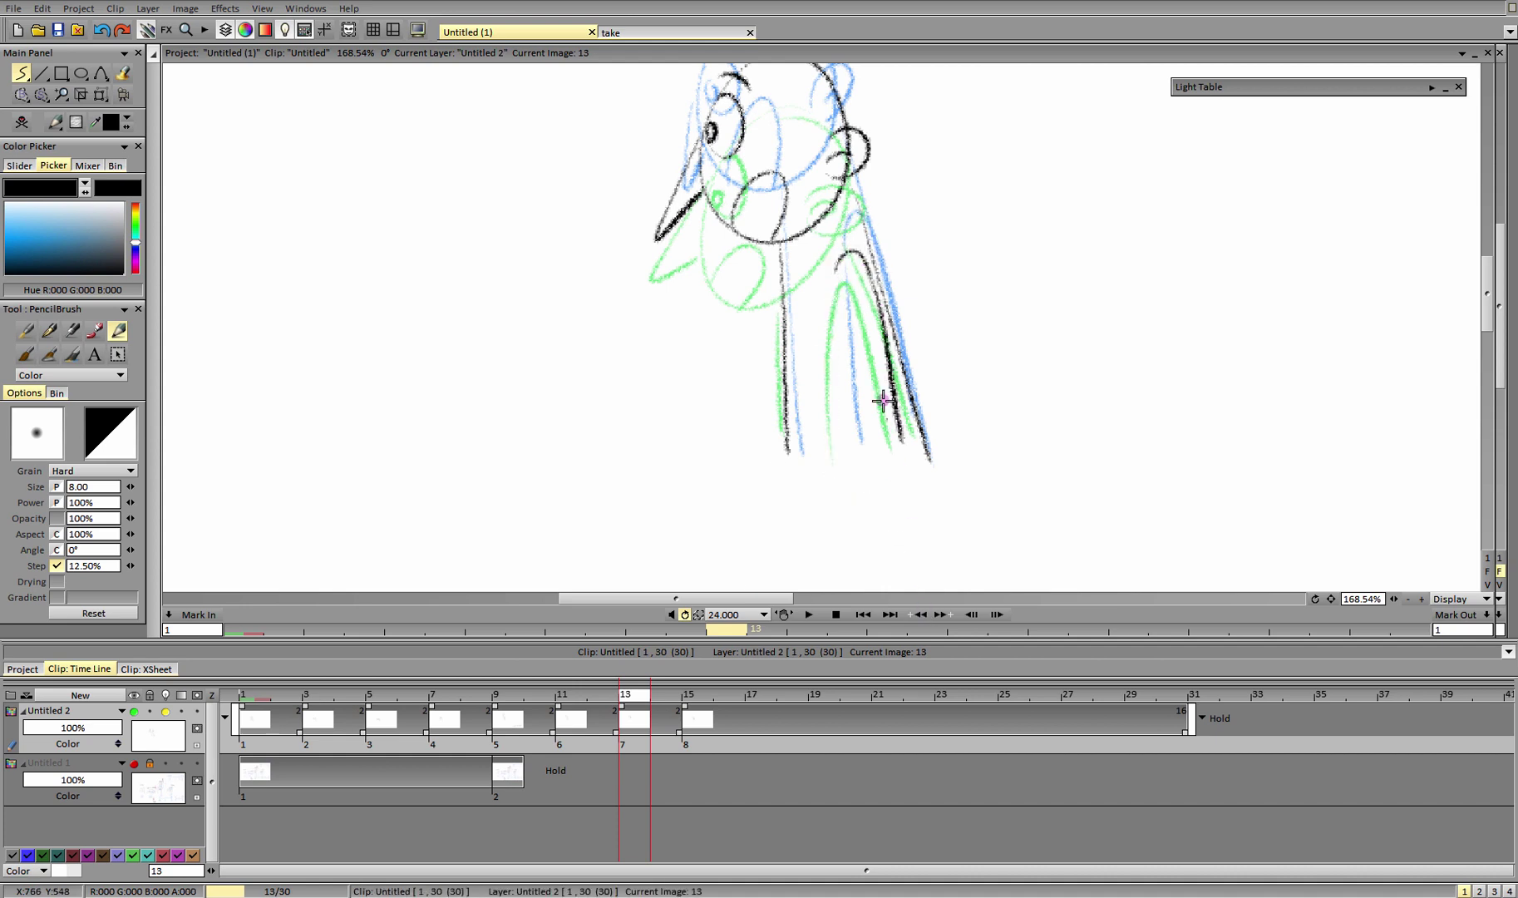
drag(841, 266, 854, 459)
key(ctrl+z)
drag(841, 266, 855, 459)
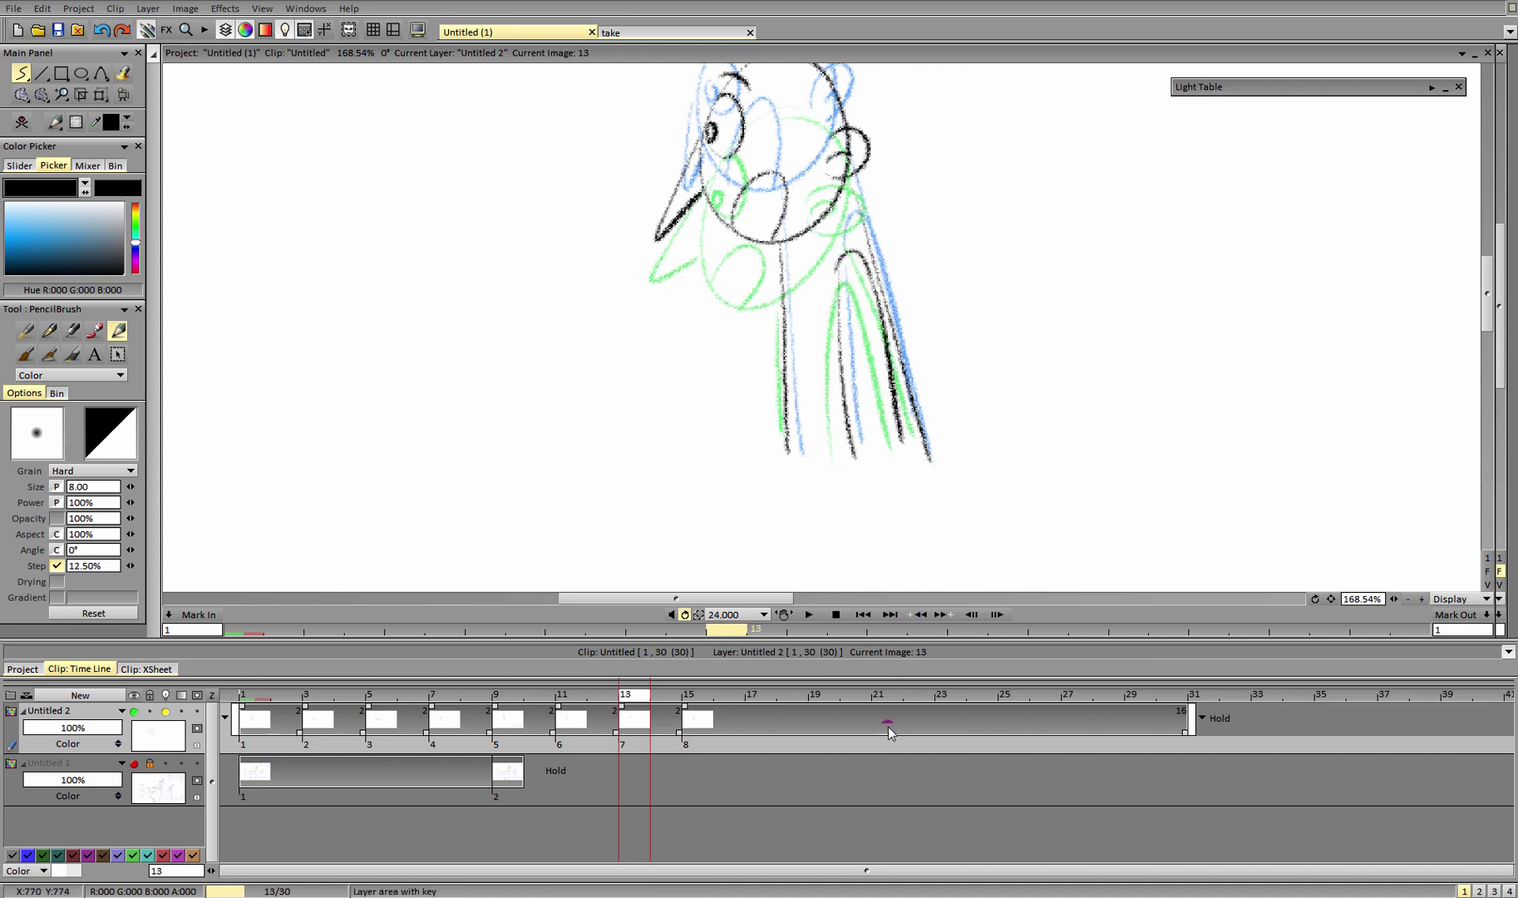
Fit the whole canvas in view and play back the animation on the Untitled 2 layer.
click(1487, 572)
click(1473, 575)
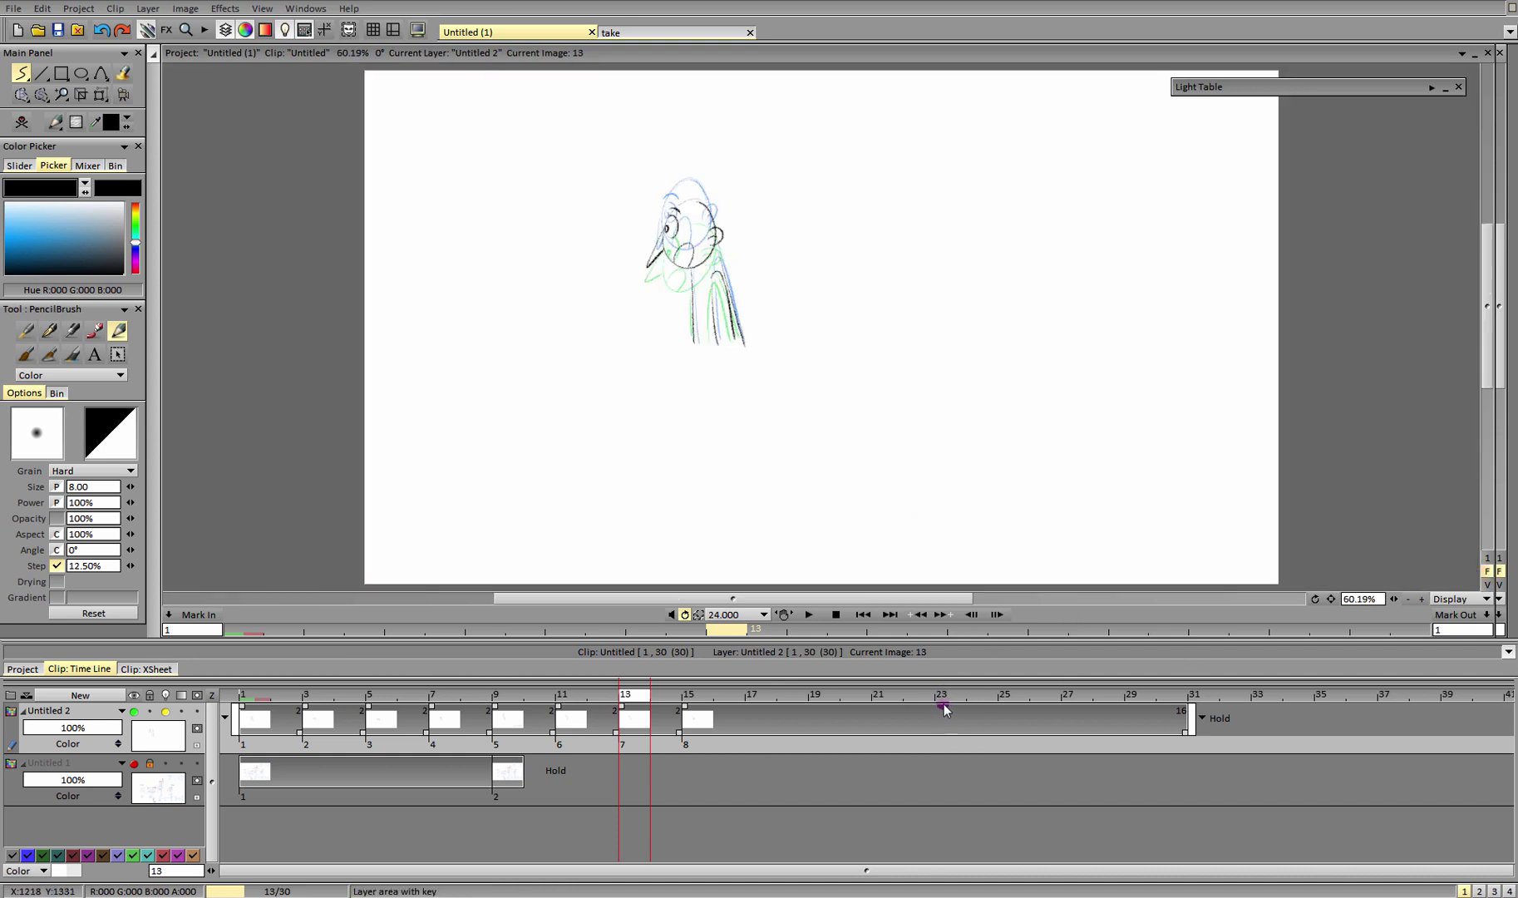
click(810, 616)
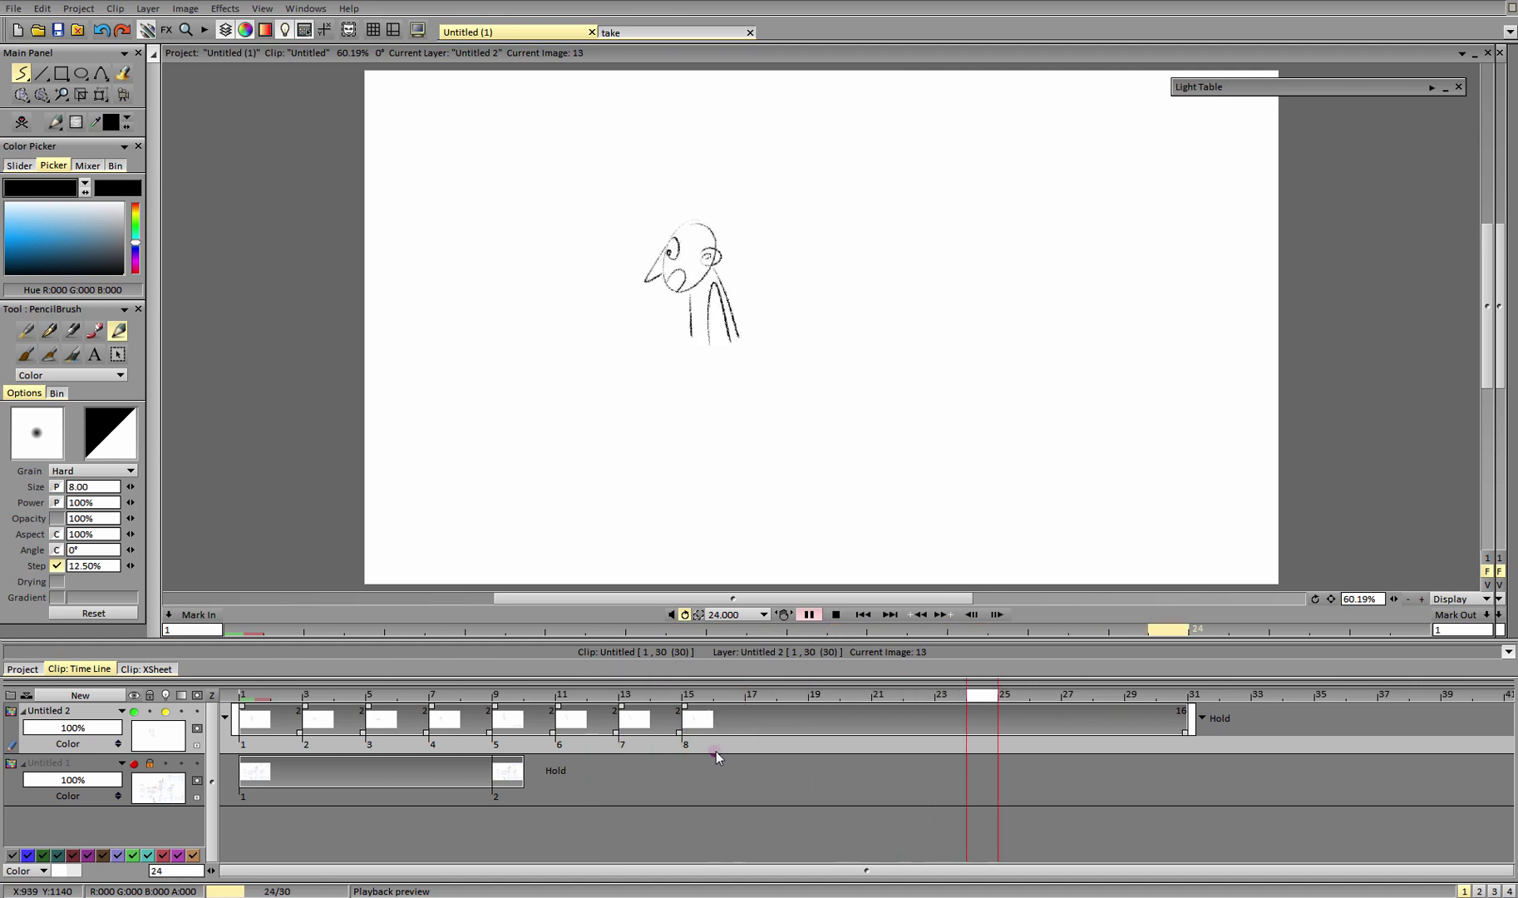
click(837, 615)
Turn off the light table on the Untitled 2 layer and compare the drawings on frames 1 and 3.
click(423, 694)
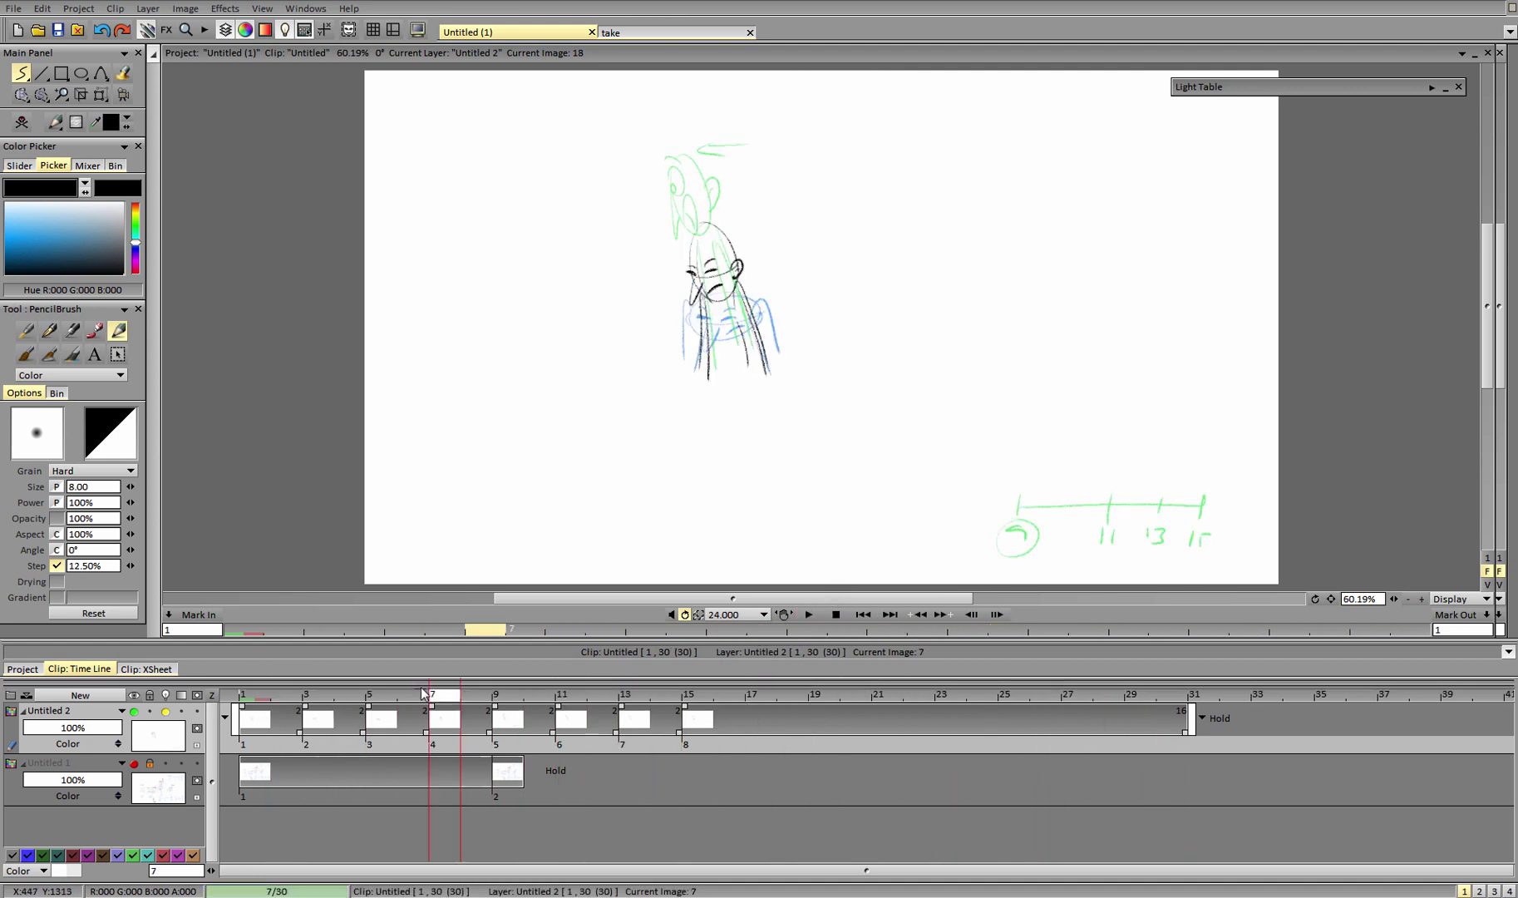
drag(423, 695, 245, 700)
click(165, 712)
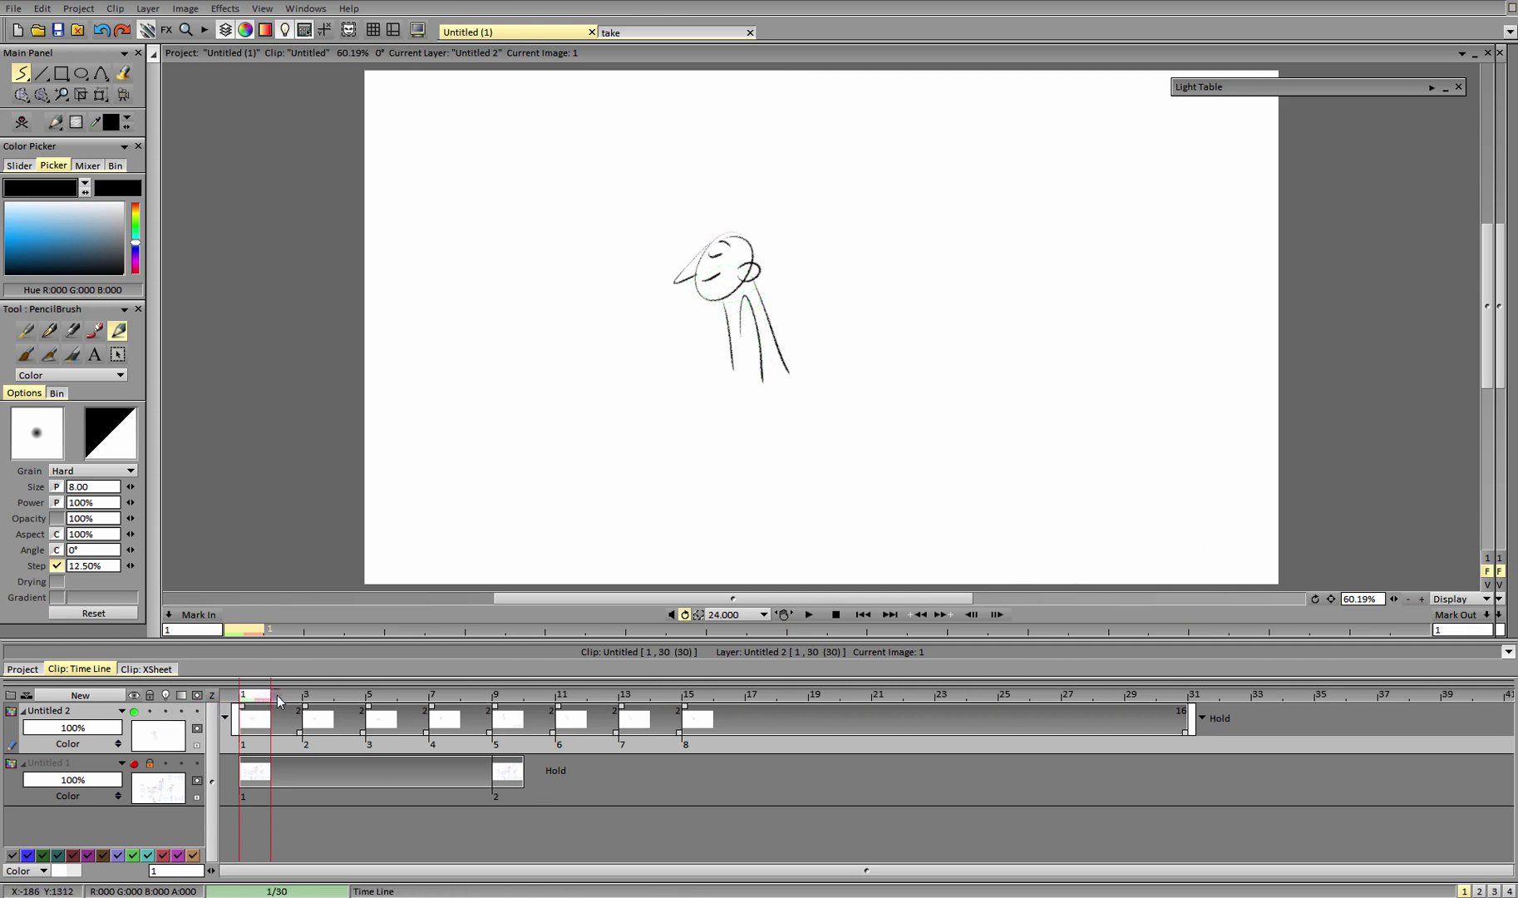
drag(260, 703, 309, 703)
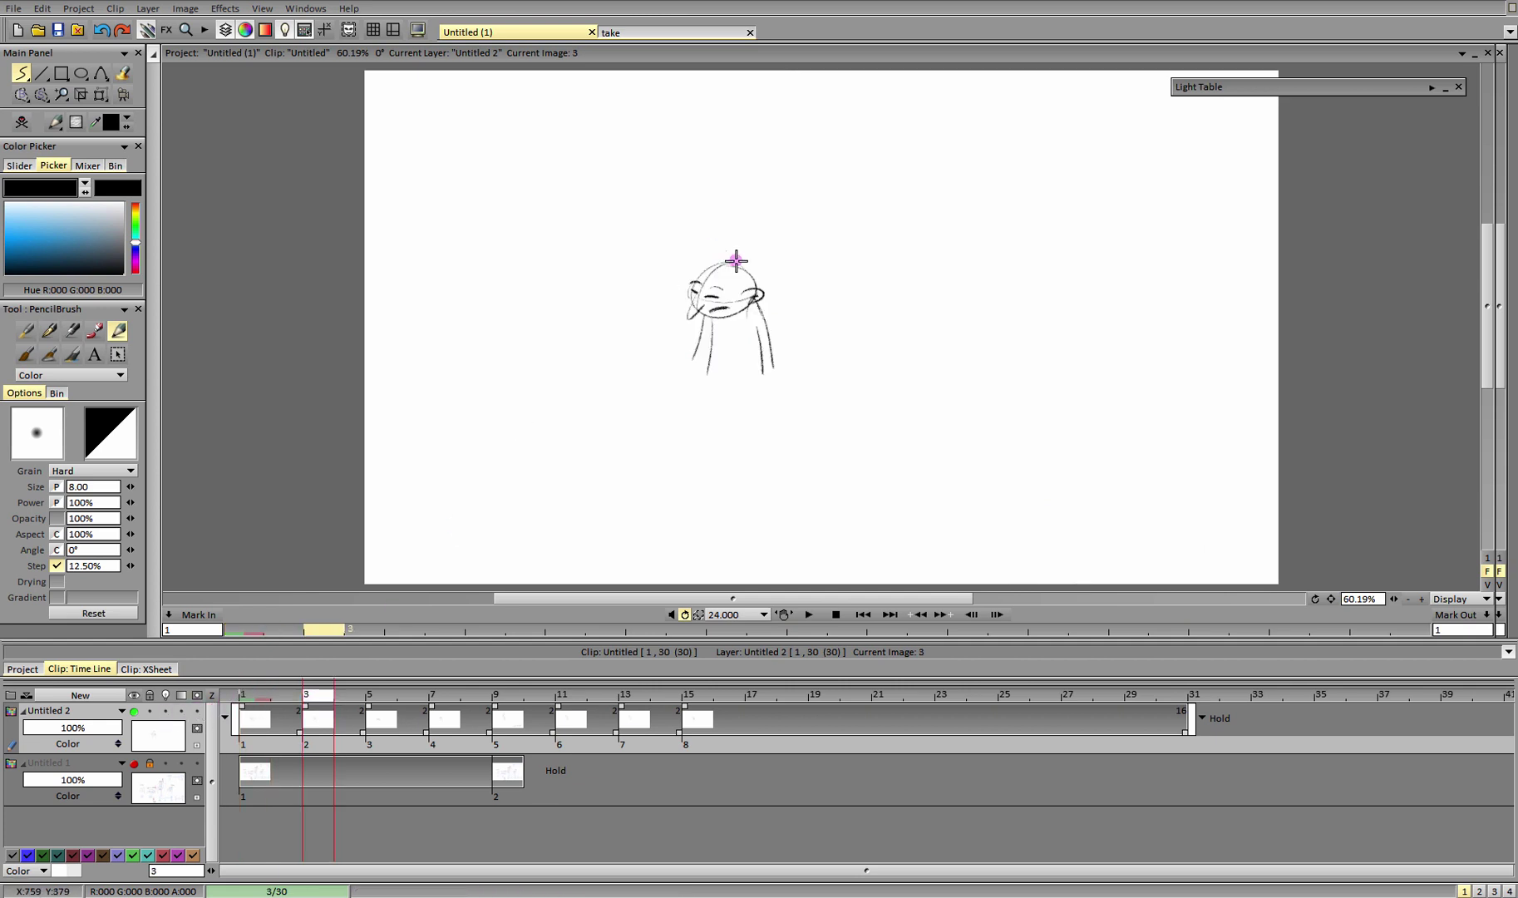
click(252, 698)
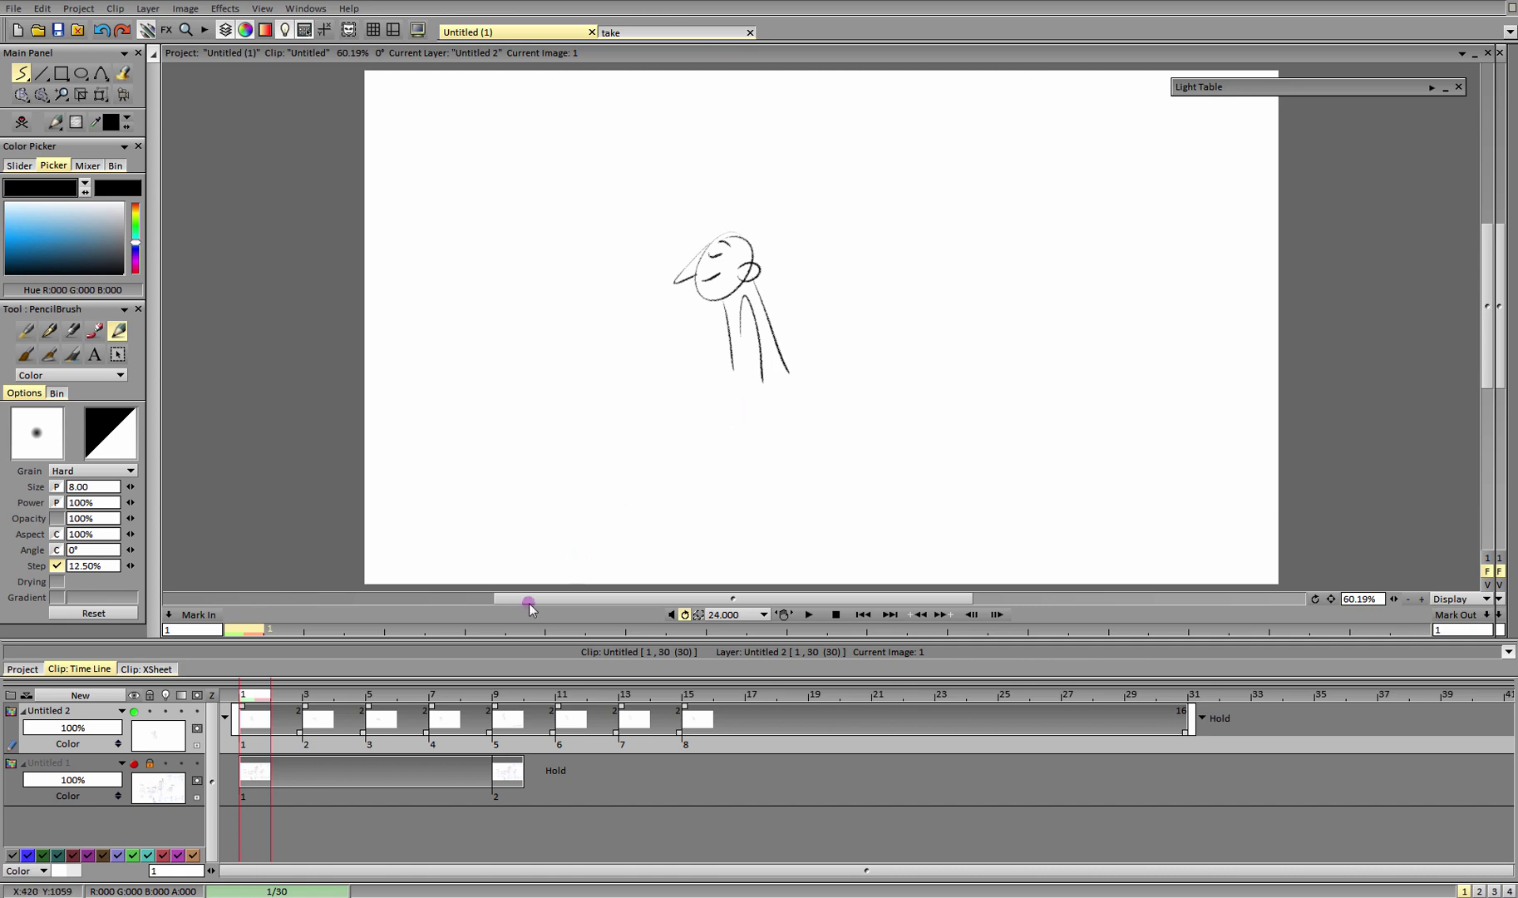
Try holding the first drawing for 14 frames in playback, then restore its two-frame hold.
drag(301, 736, 665, 746)
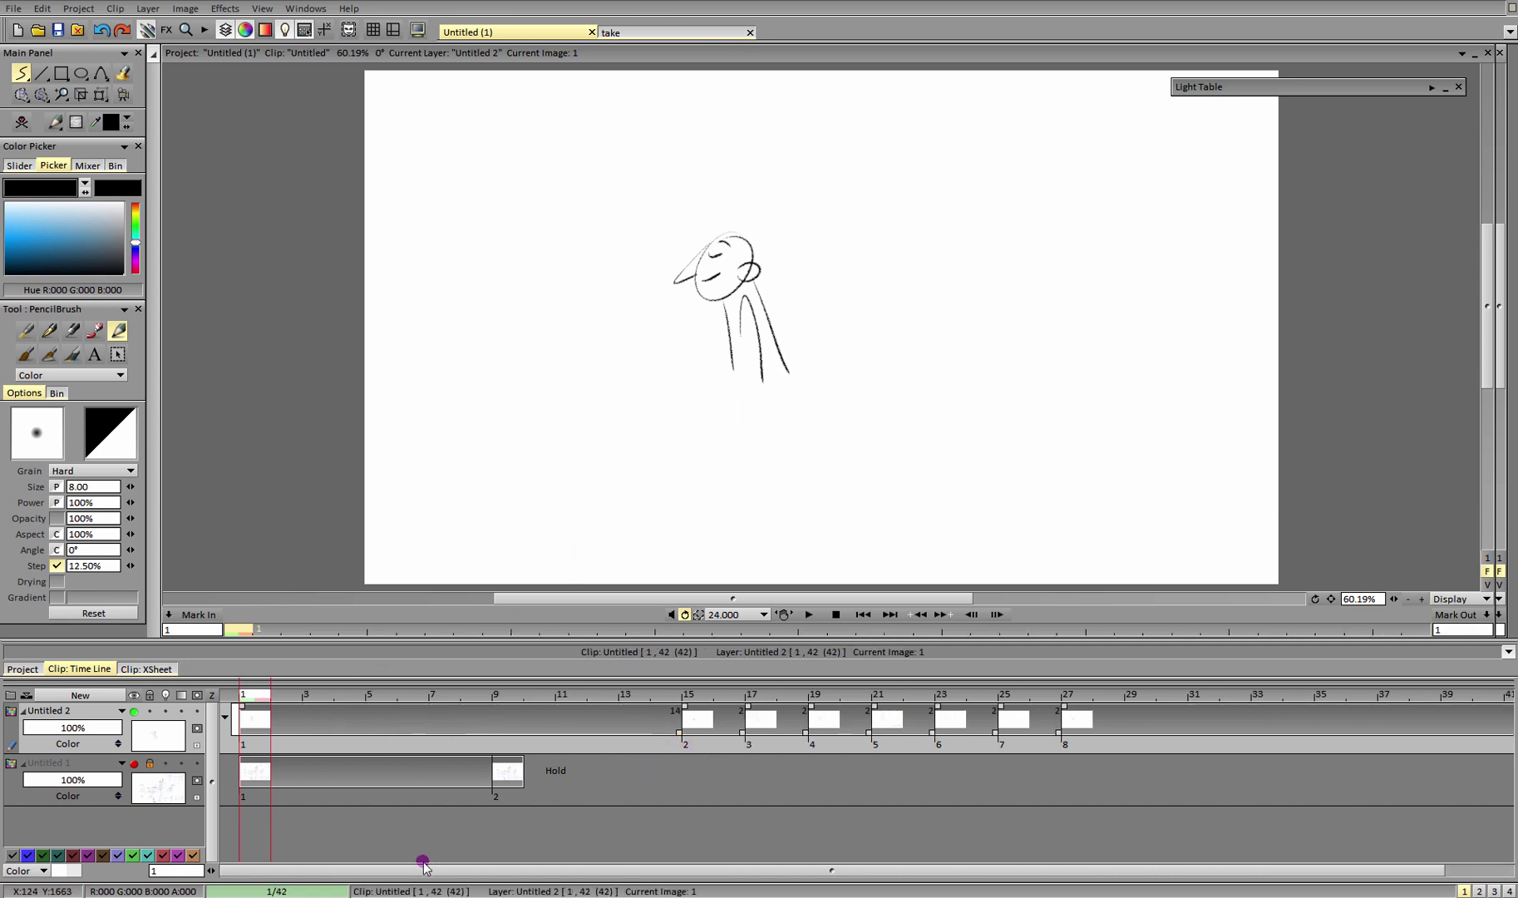
click(808, 614)
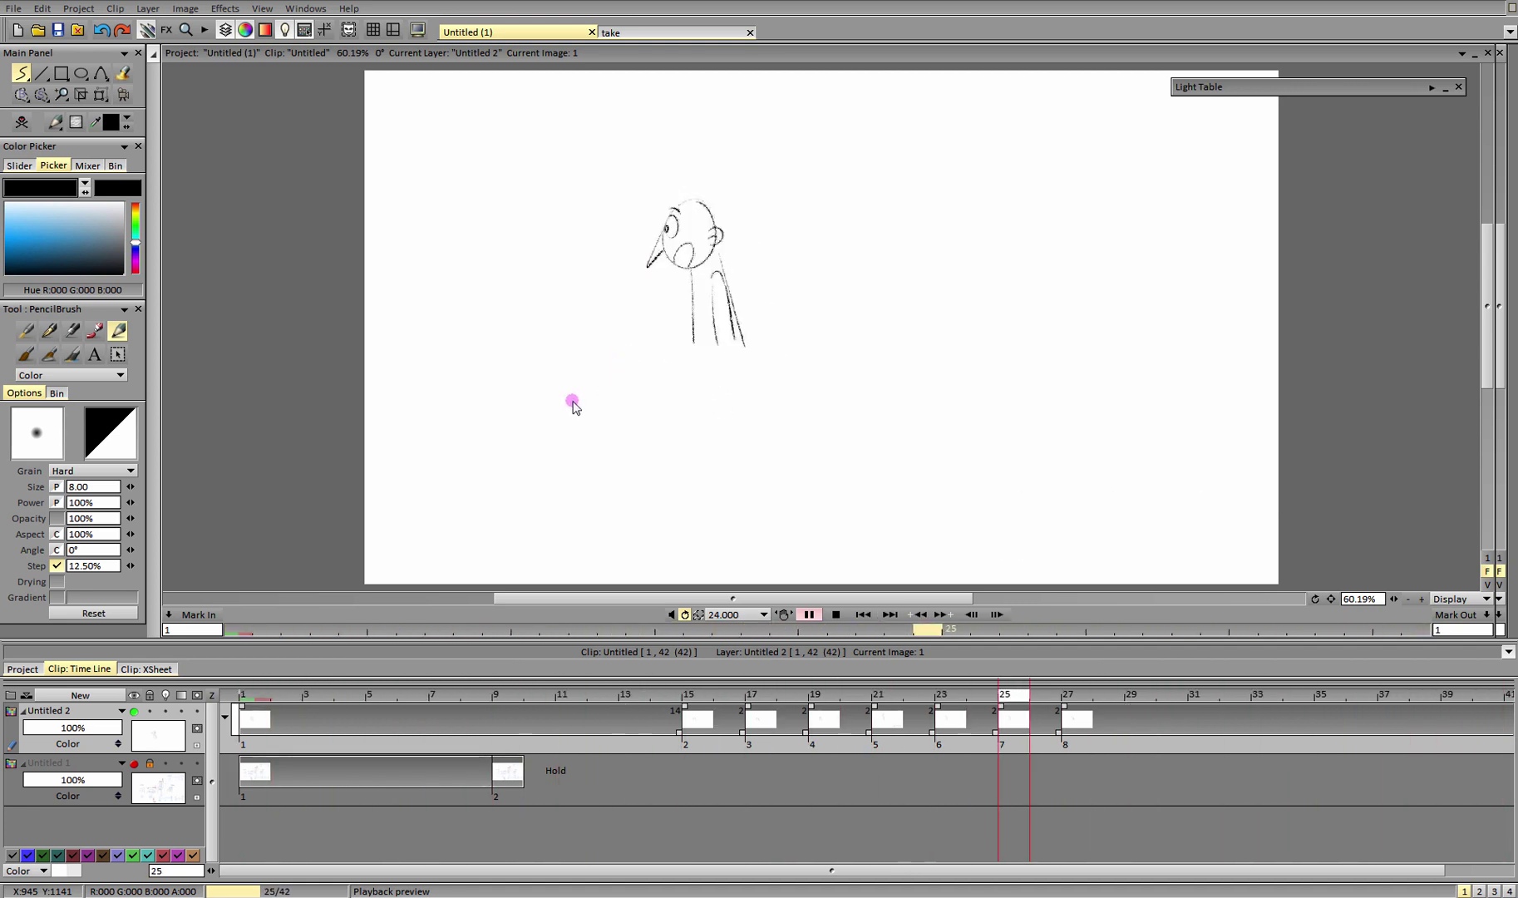
click(837, 616)
click(303, 707)
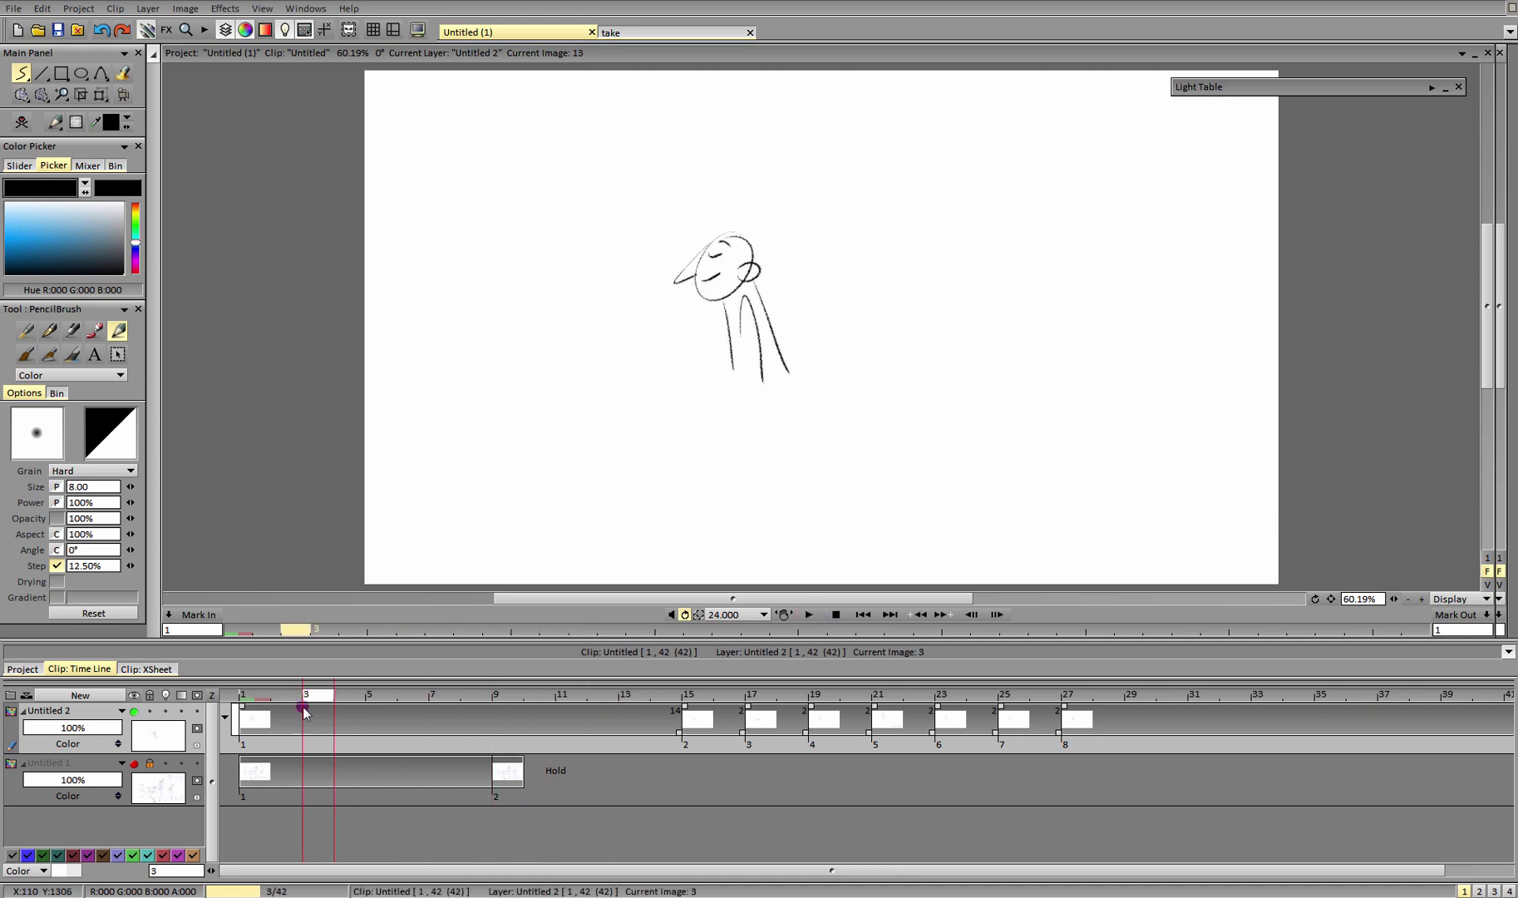
drag(680, 733, 306, 742)
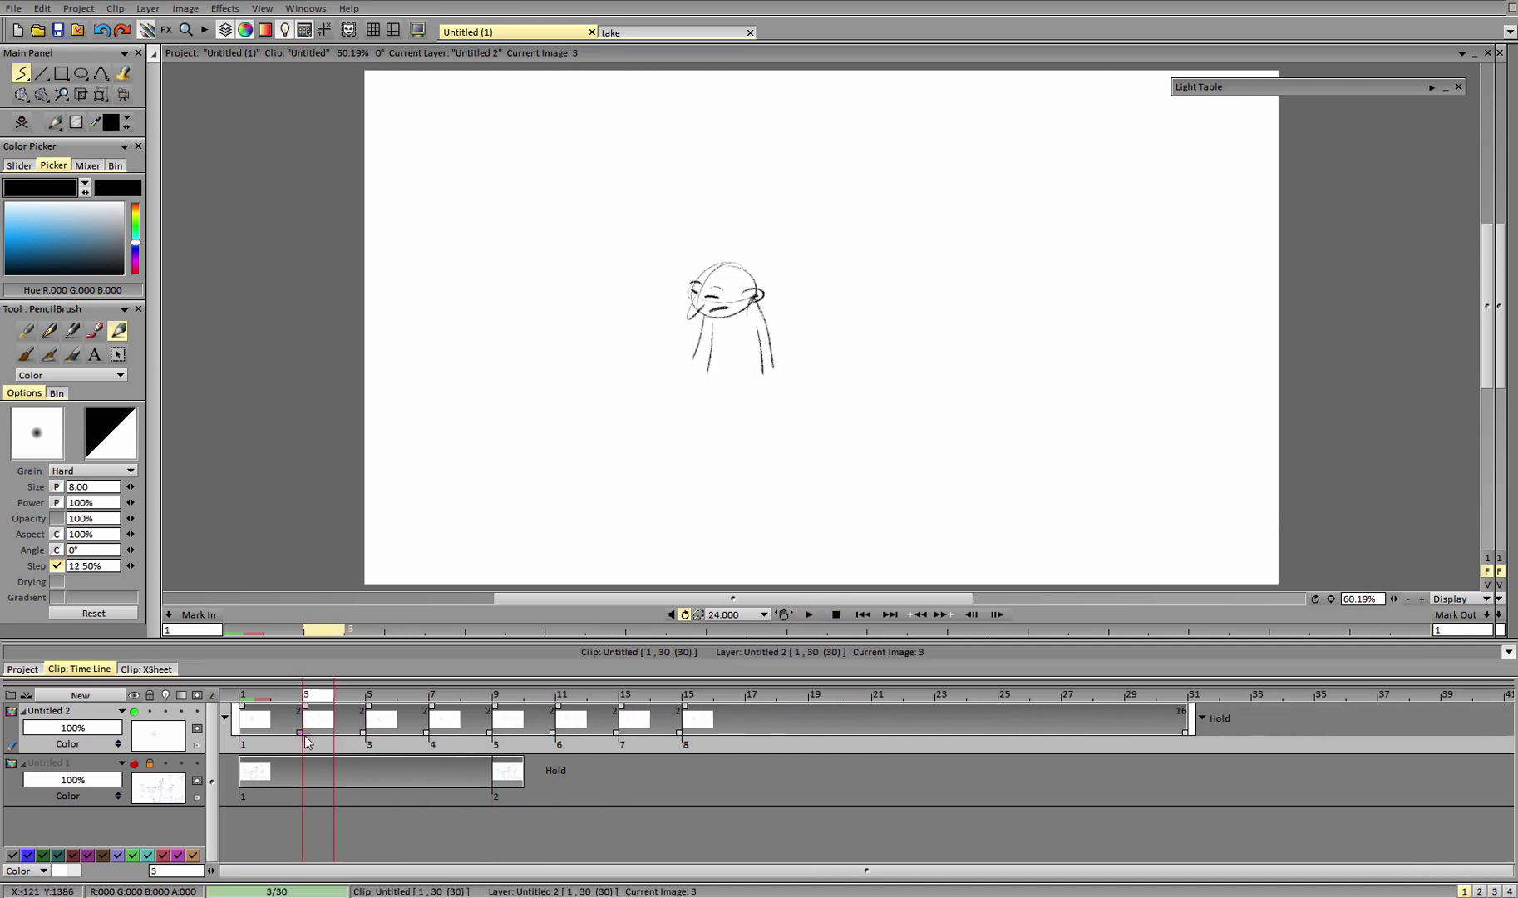
Scrub through the drawings from frame 1 past the accent pose on frame 9 to frame 15.
click(256, 711)
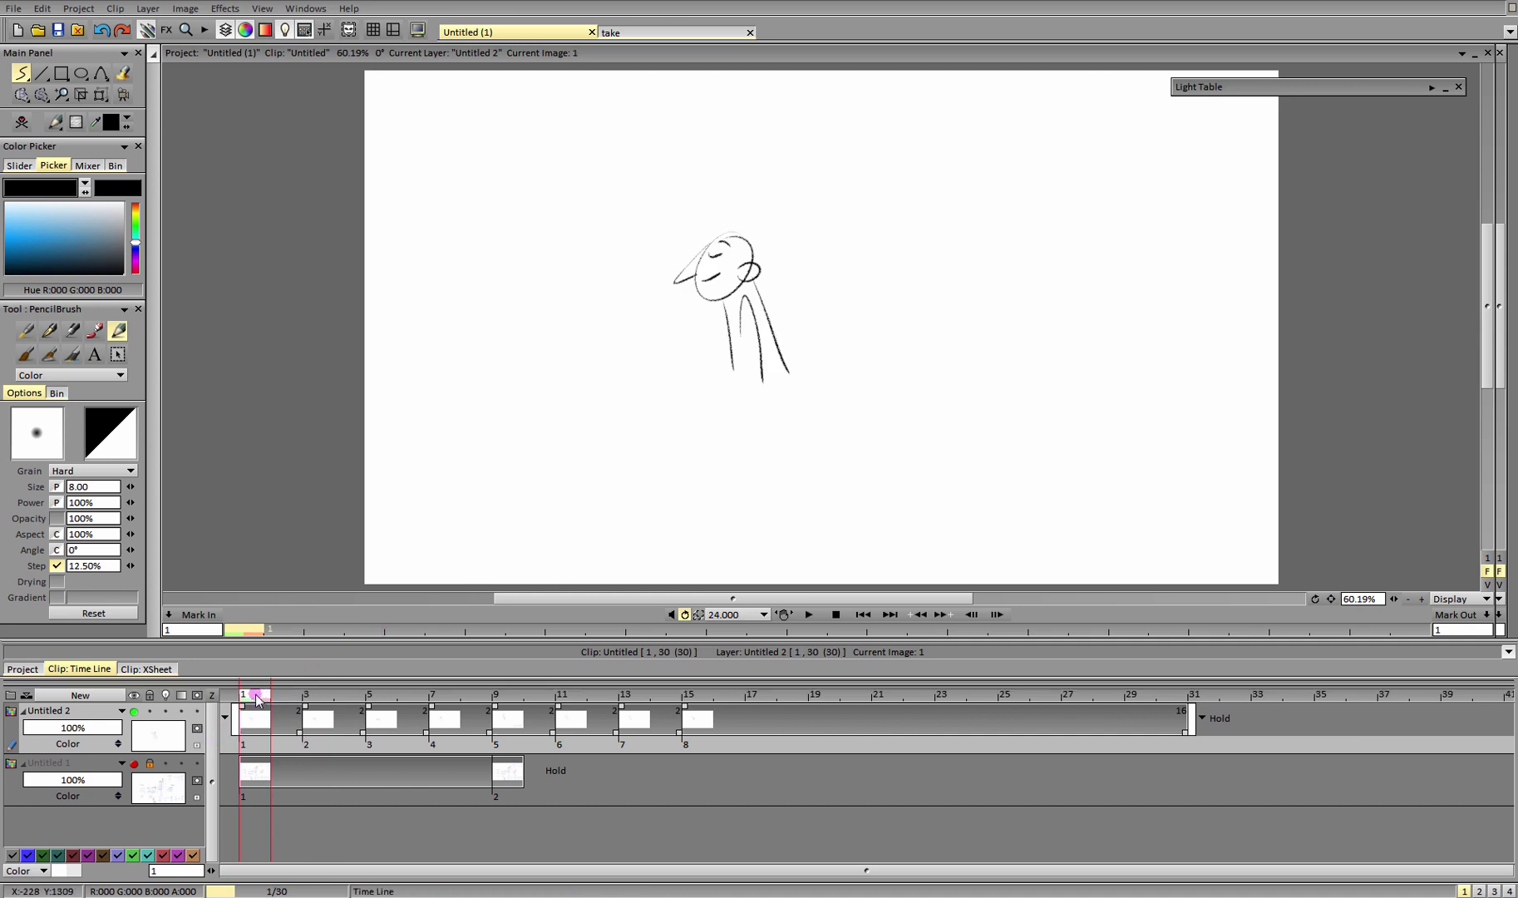
mouse_move(259, 700)
mouse_down()
mouse_move(378, 720)
mouse_move(501, 710)
mouse_up()
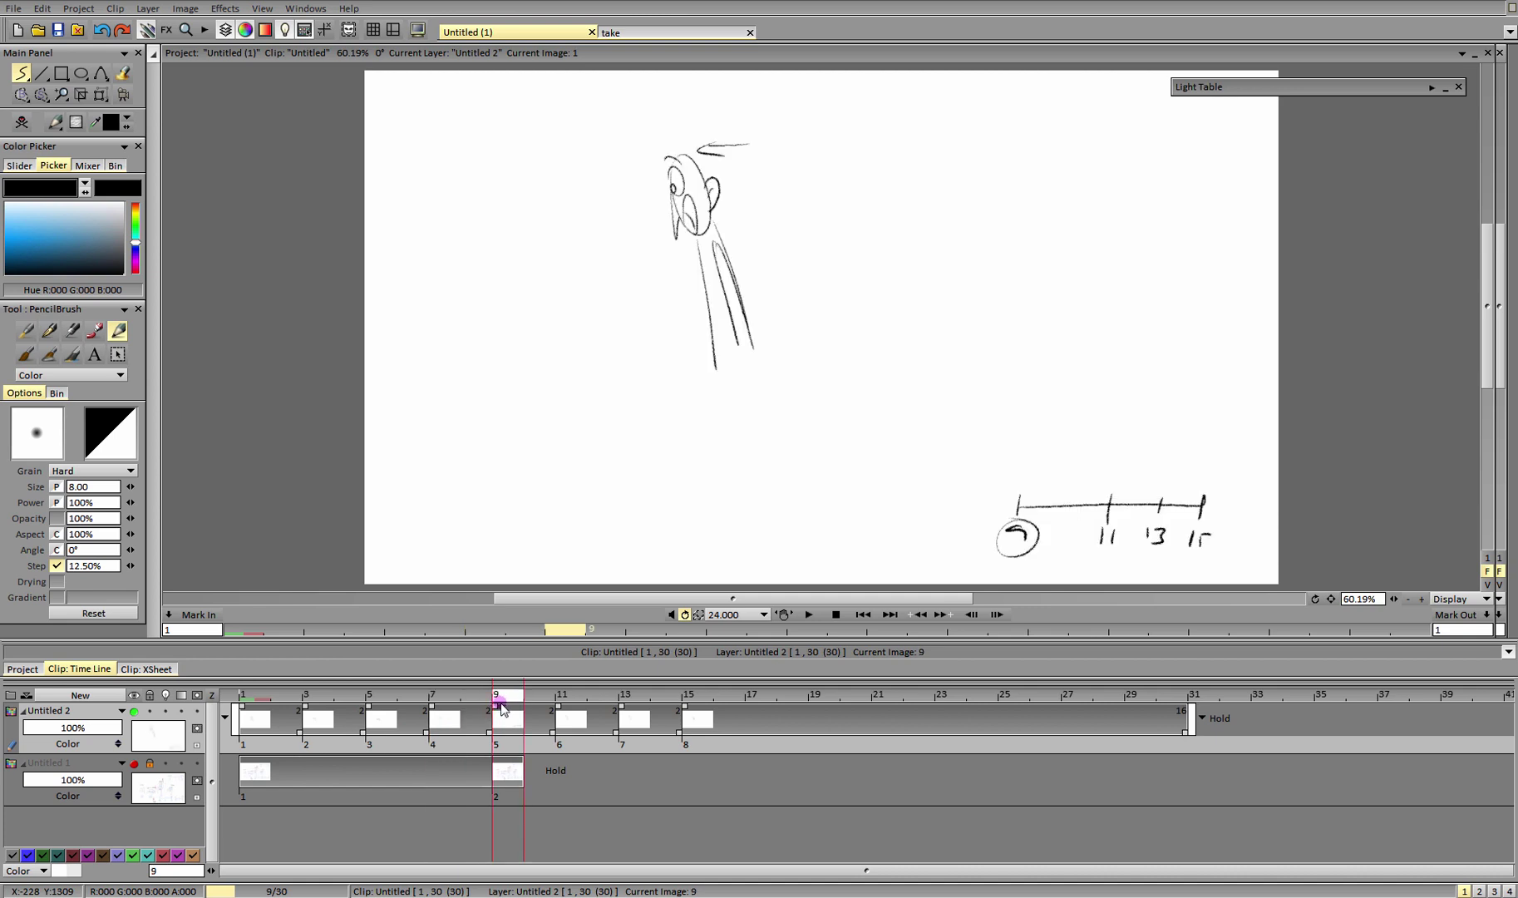
drag(510, 708, 698, 715)
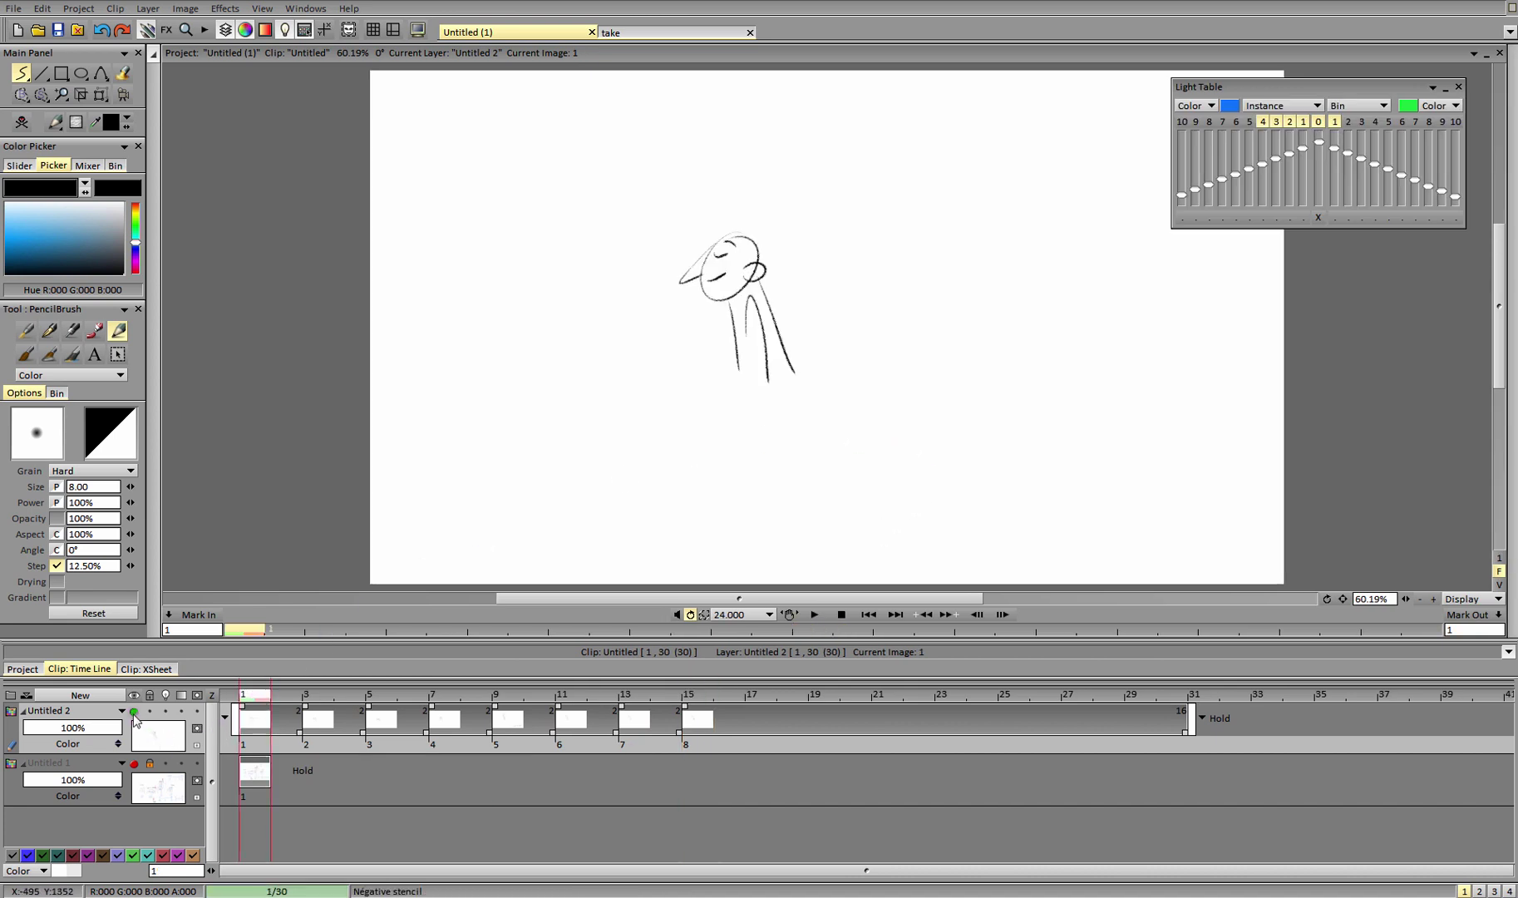
Show the Untitled 1 notes layer in place of Untitled 2, then circle the 1–3–5 timing chart and undo the circle.
click(127, 780)
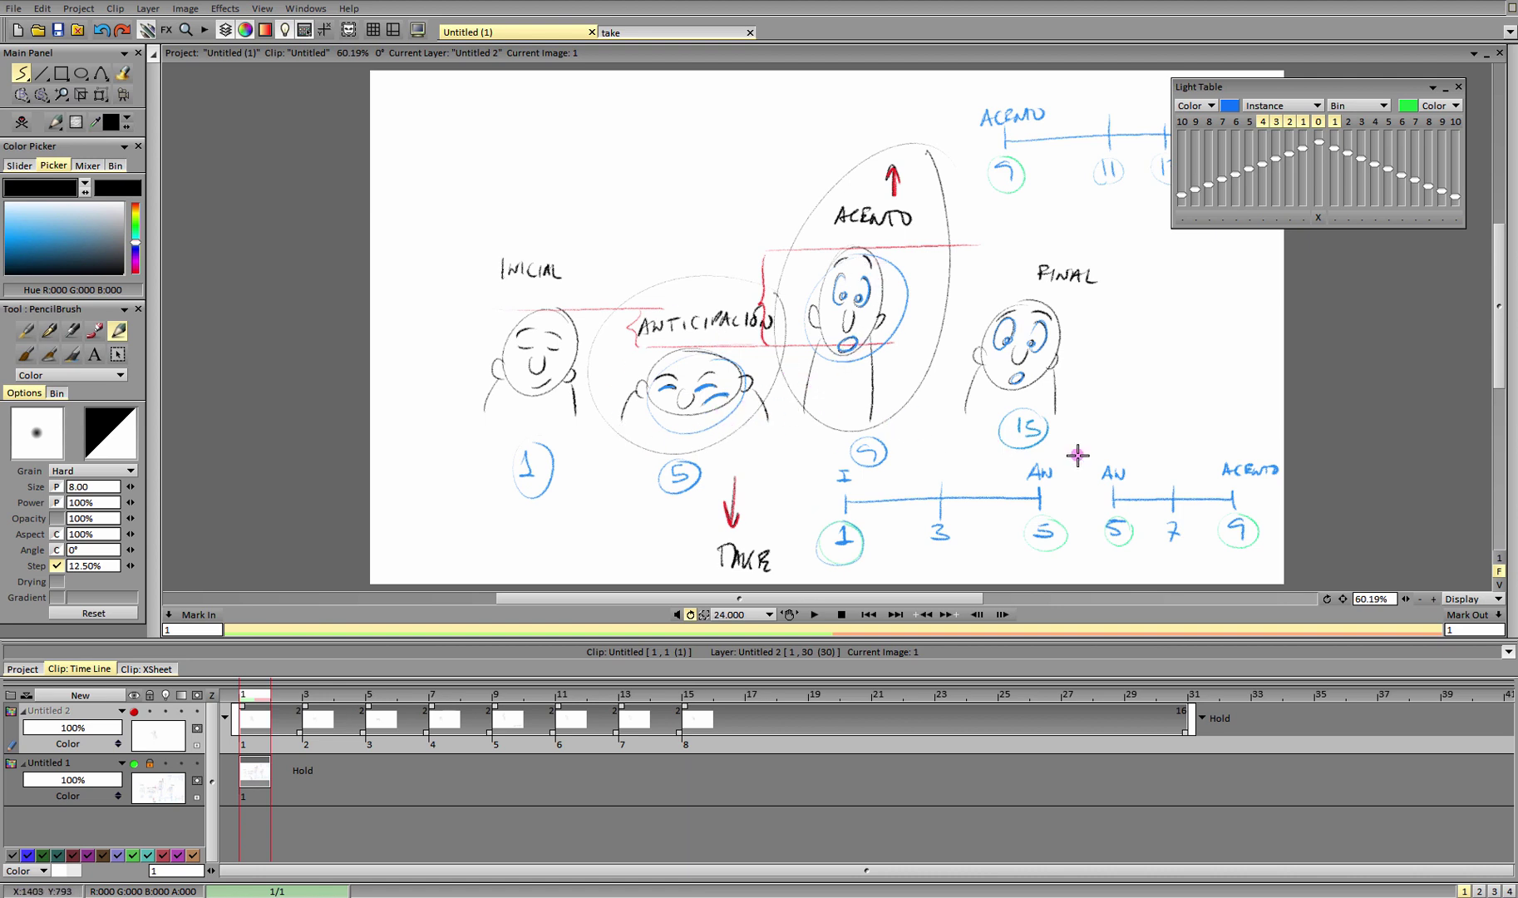
click(1141, 478)
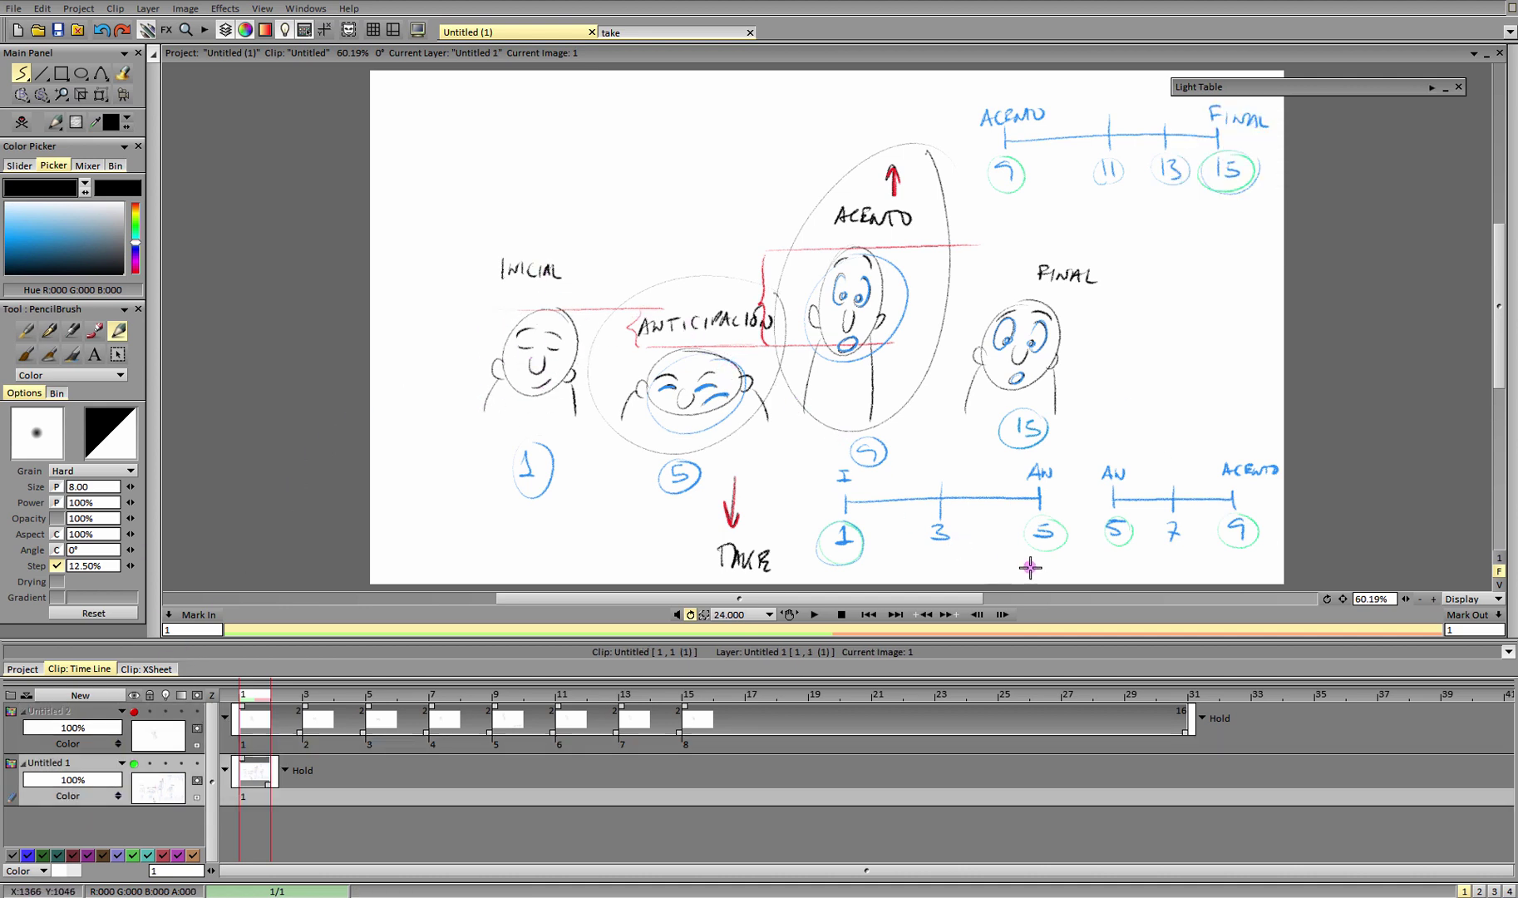
mouse_move(1071, 498)
mouse_down()
mouse_move(804, 524)
mouse_move(948, 575)
mouse_move(1081, 497)
mouse_up()
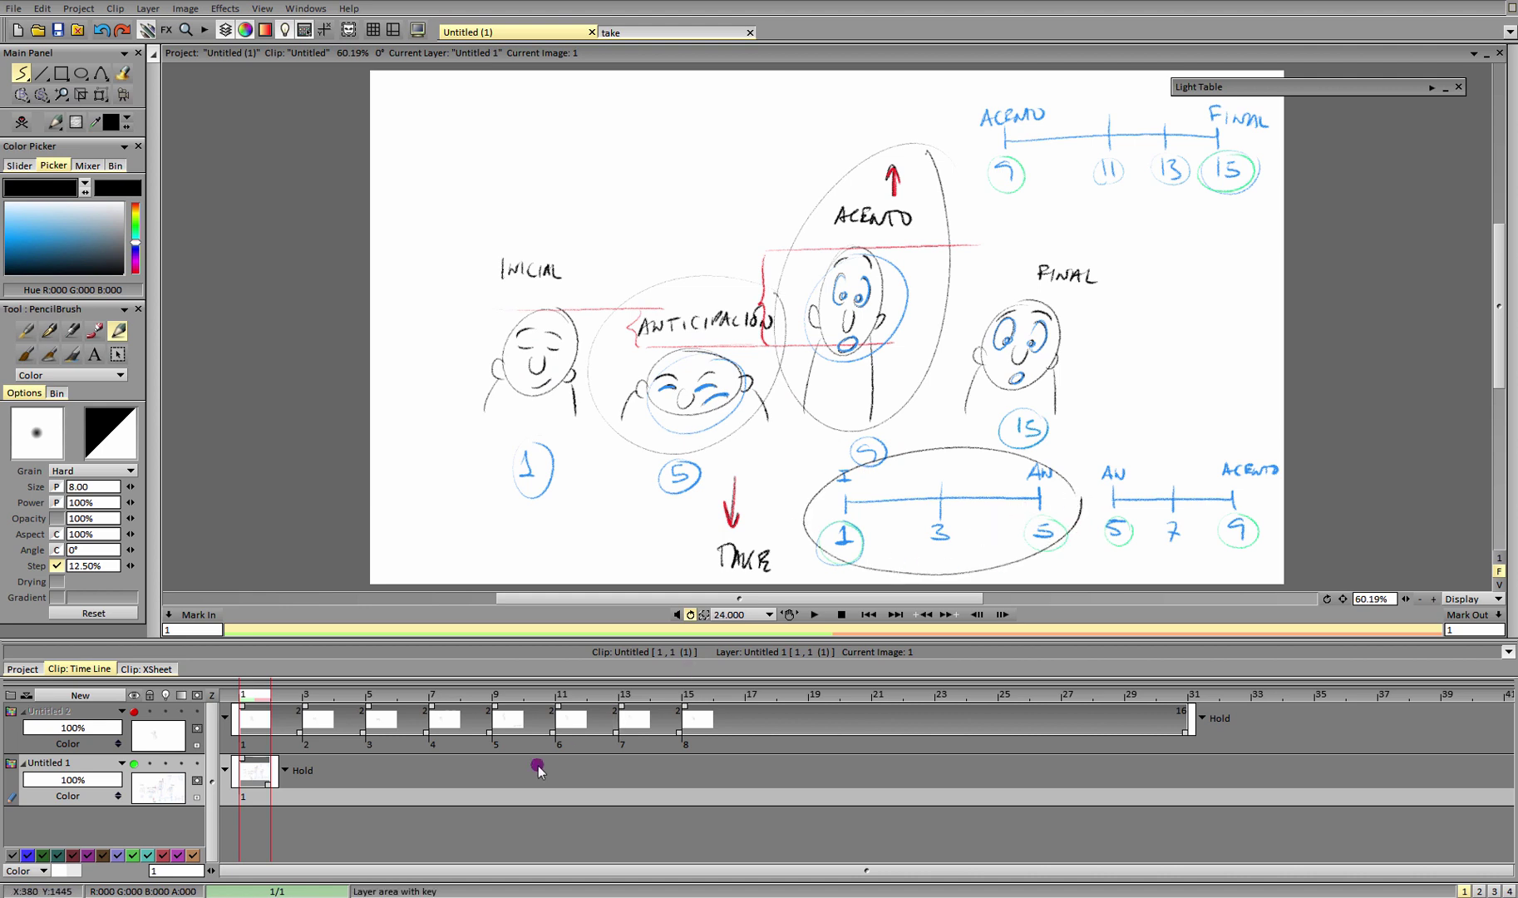
key(ctrl+z)
Draw a new timing chart in the upper-left corner of the canvas, with marks numbered 1, 3, 5 and 7.
mouse_move(400, 88)
mouse_down()
mouse_move(400, 111)
mouse_move(579, 109)
mouse_up()
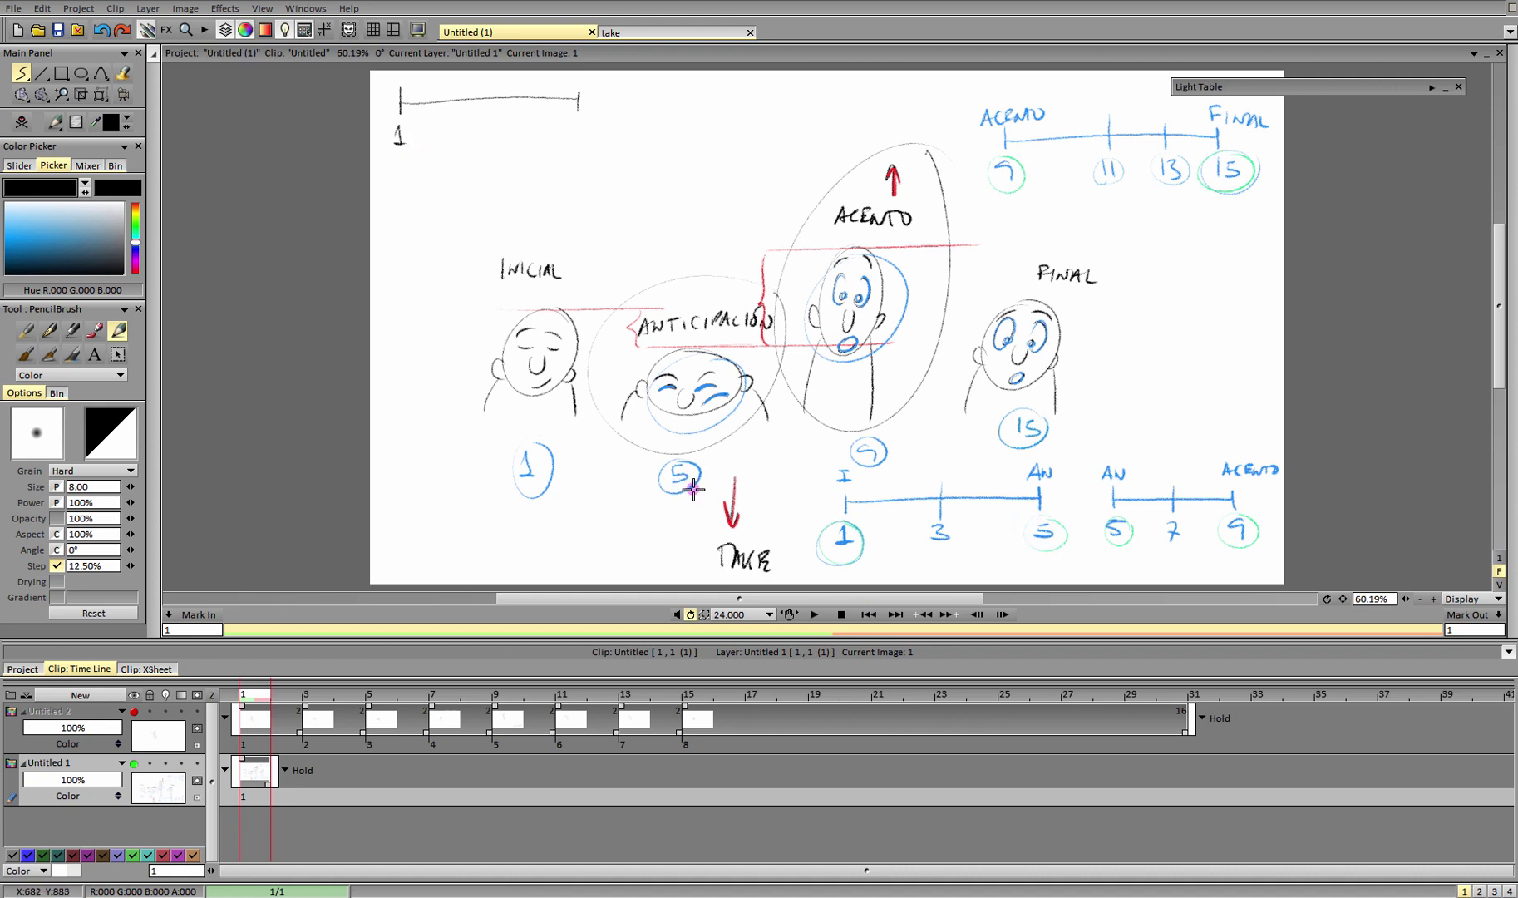
drag(568, 125, 574, 148)
mouse_move(489, 86)
mouse_down()
mouse_move(486, 131)
mouse_move(534, 84)
mouse_move(527, 142)
mouse_up()
Draw a neighbouring chart marked 9, 11, 13 and 15, label the poses INICIAL, ANTICIP and ACENTO, and link 7 to 9 with a curved double arrow.
drag(623, 91, 804, 114)
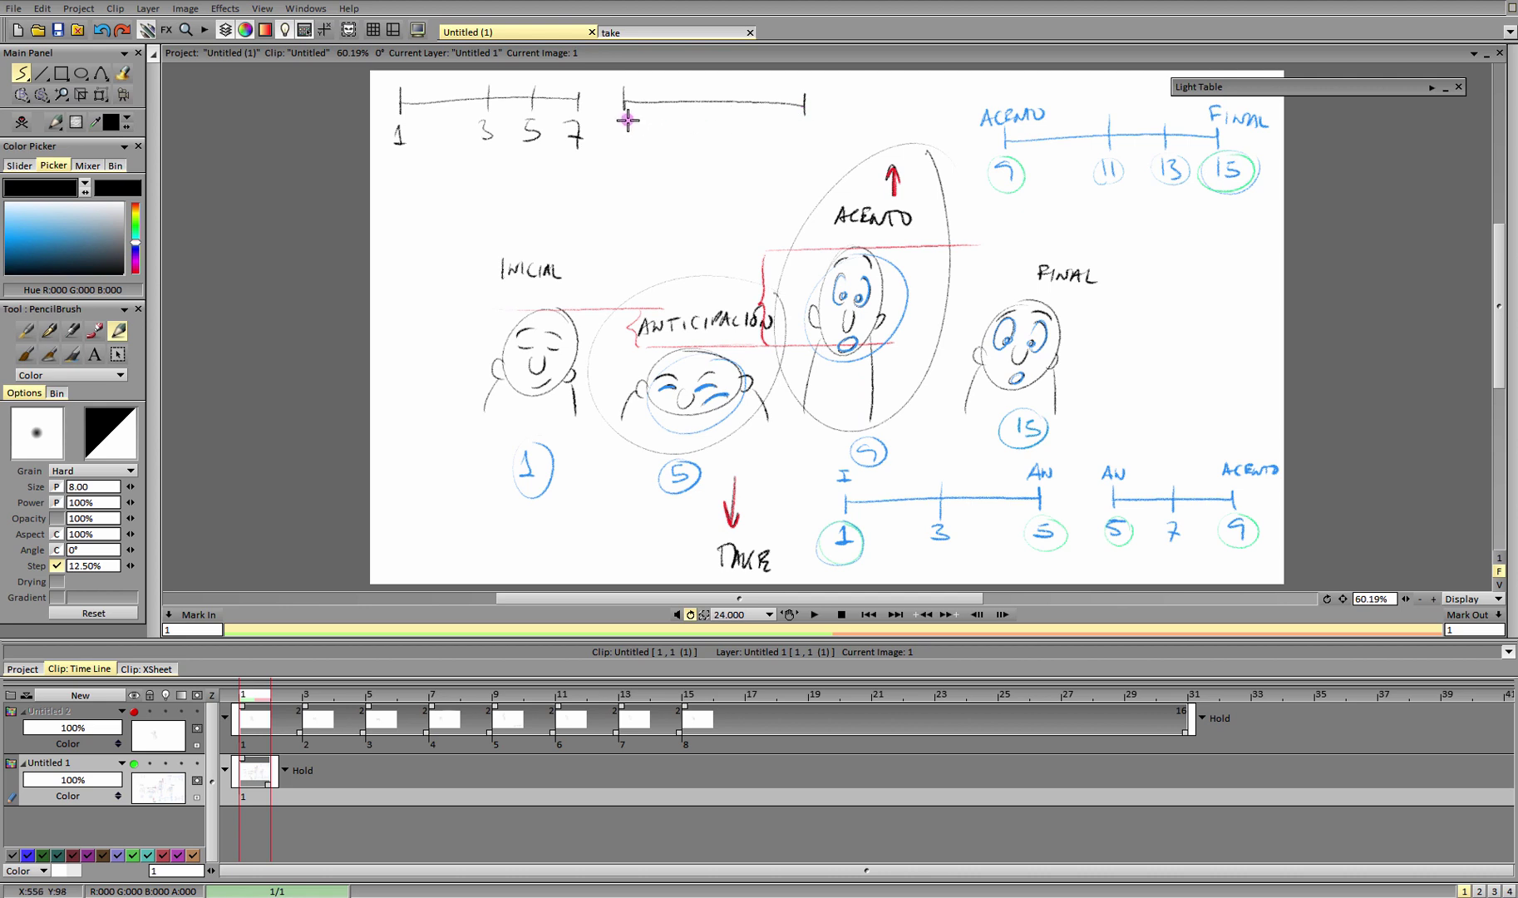
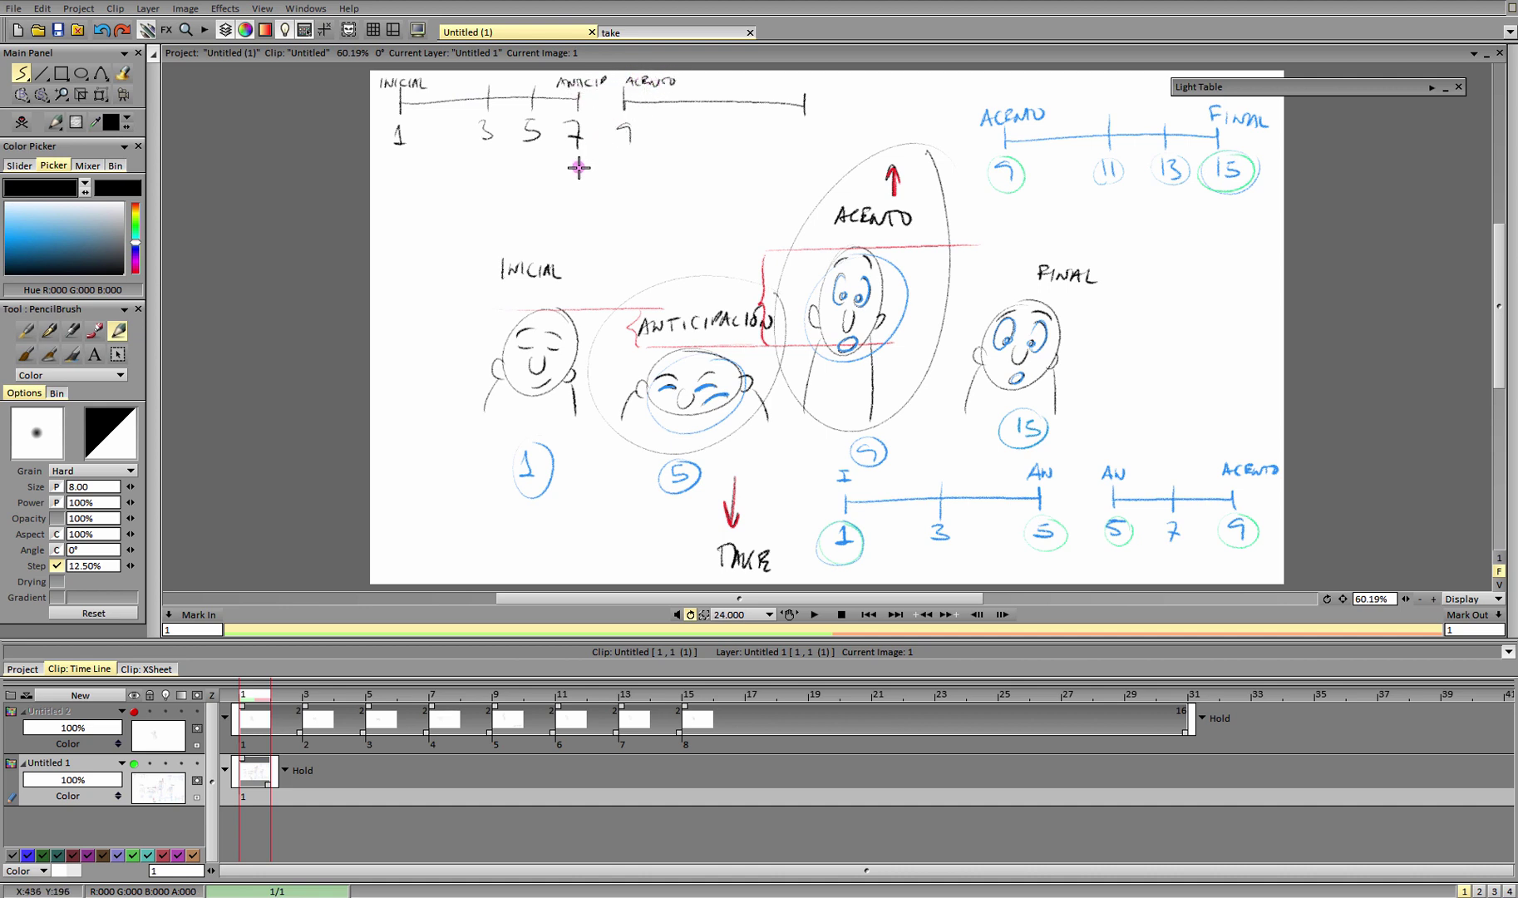
drag(573, 165, 625, 162)
mouse_move(796, 130)
mouse_down()
mouse_move(798, 148)
mouse_move(820, 133)
mouse_up()
drag(709, 95, 704, 143)
drag(713, 129, 714, 143)
drag(759, 94, 752, 143)
drag(759, 130, 759, 143)
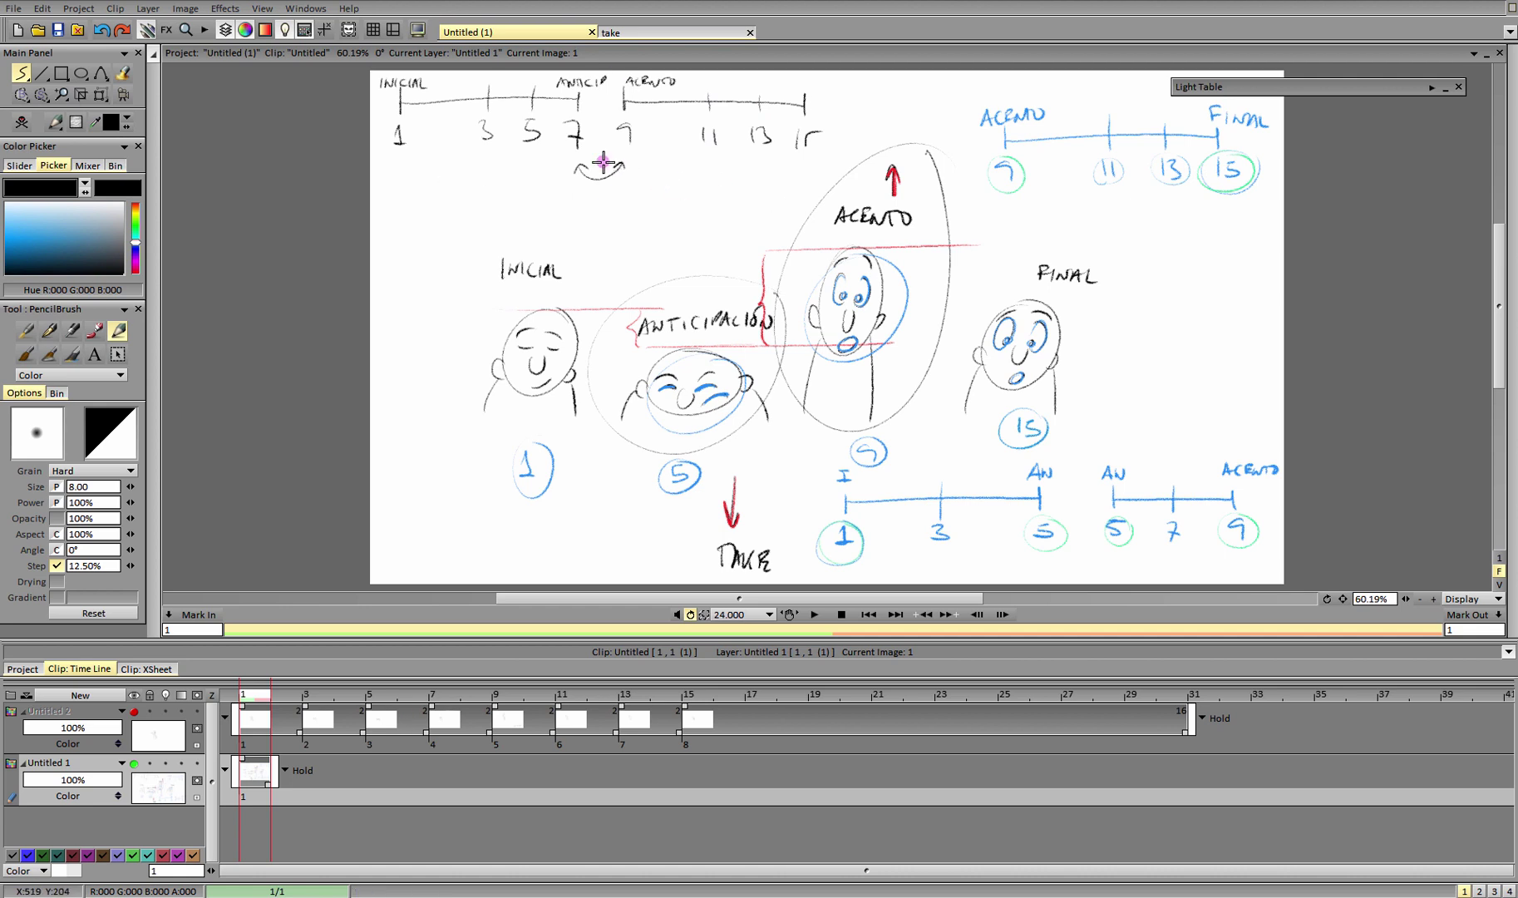
Underline the 1 to 7 timing chart and circle the jump from 7 to 9.
drag(398, 164, 584, 159)
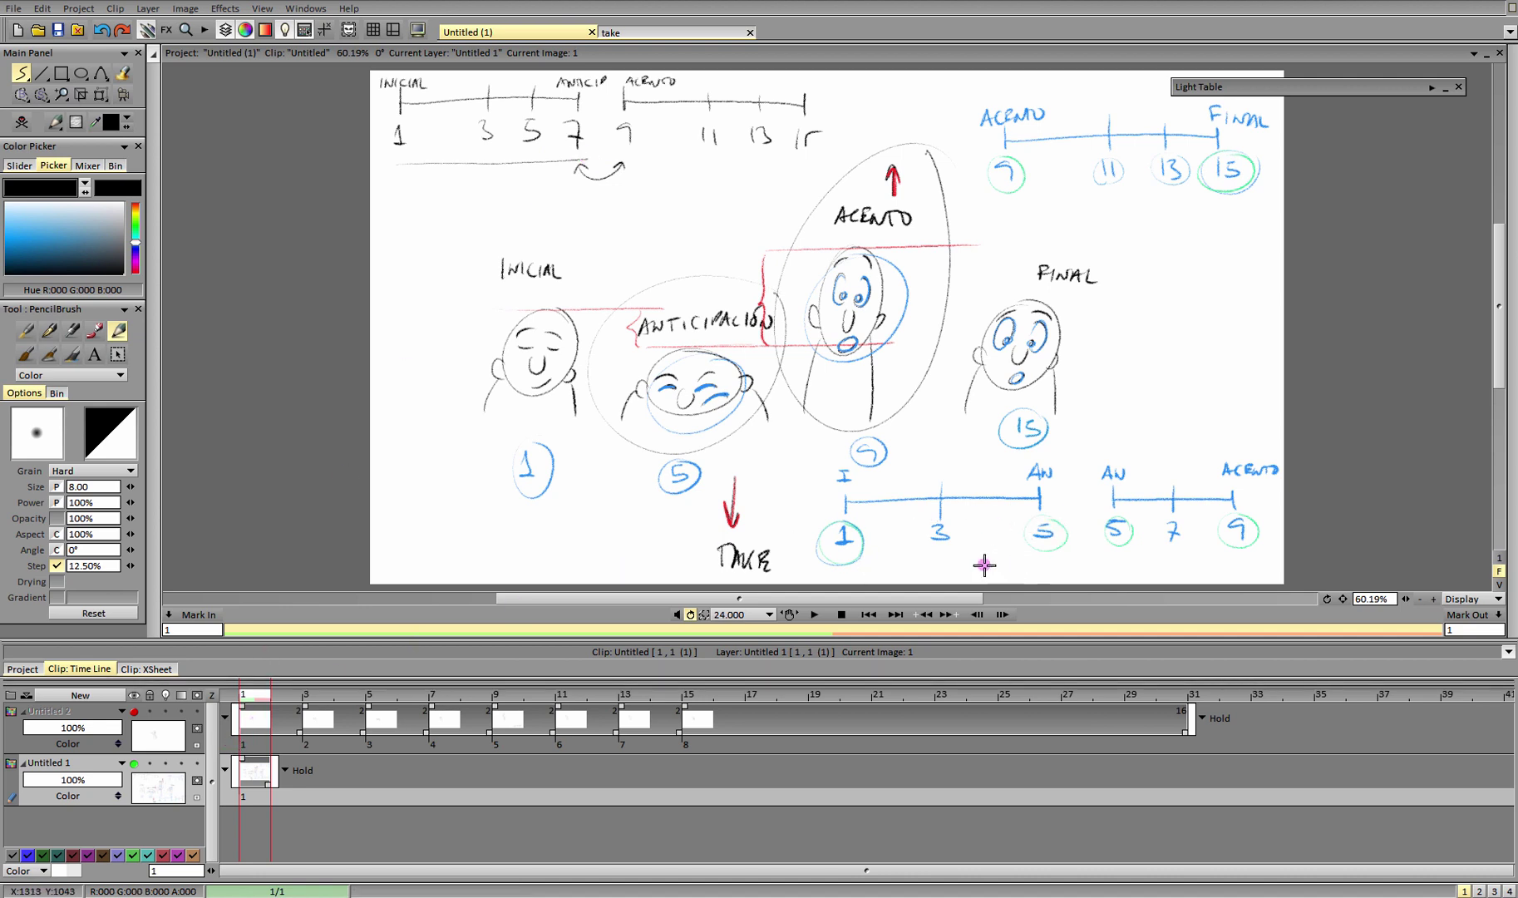
drag(628, 122, 549, 139)
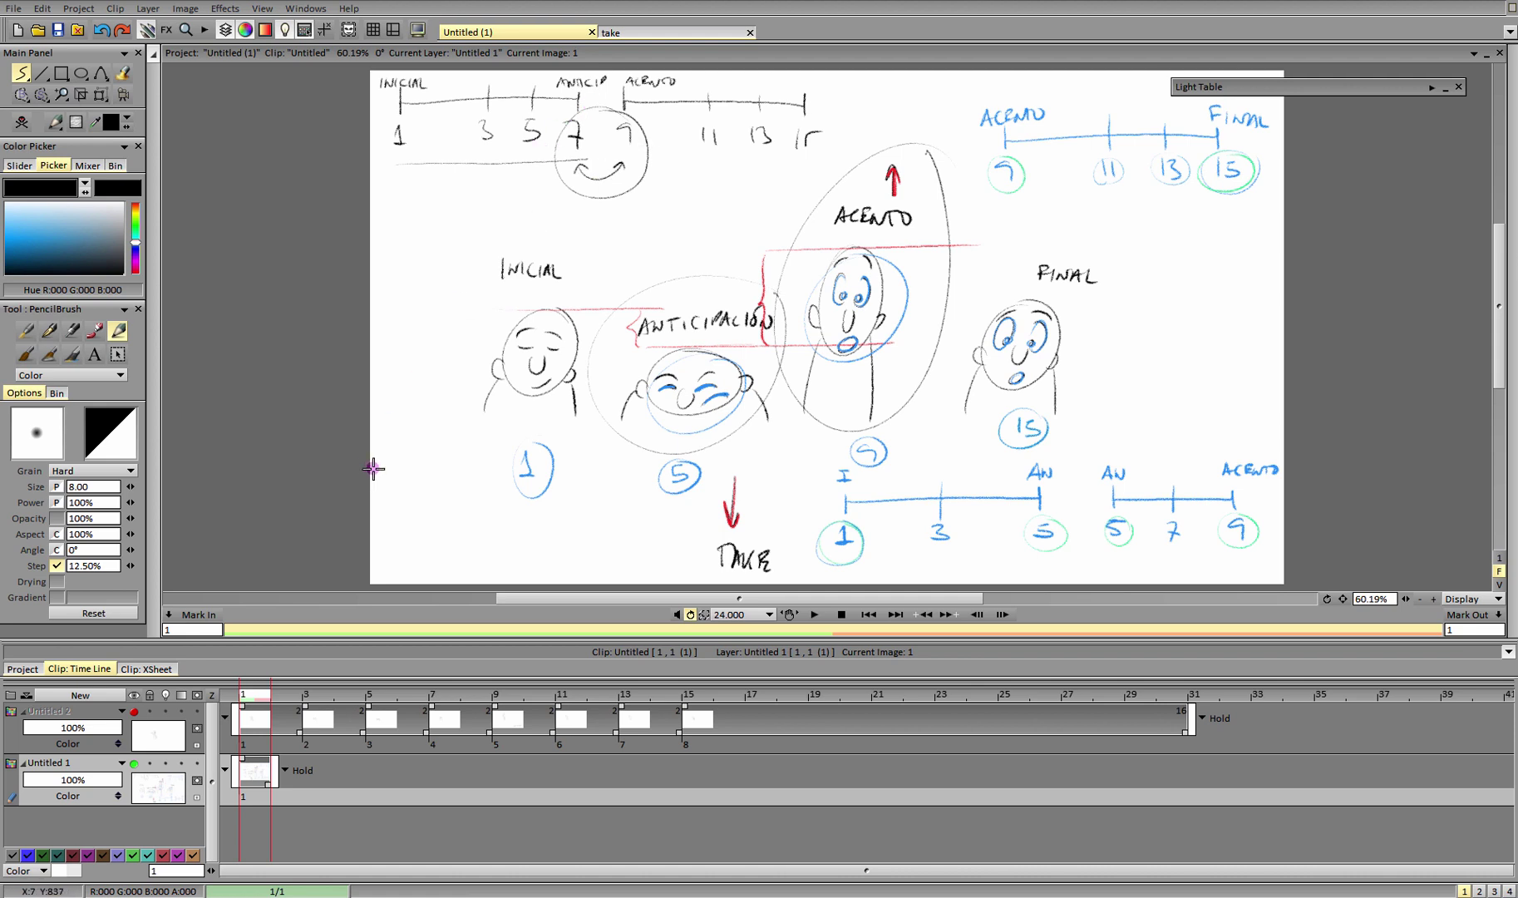
Add a new animation layer above Untitled 2, leaving the default settings.
click(95, 714)
click(80, 695)
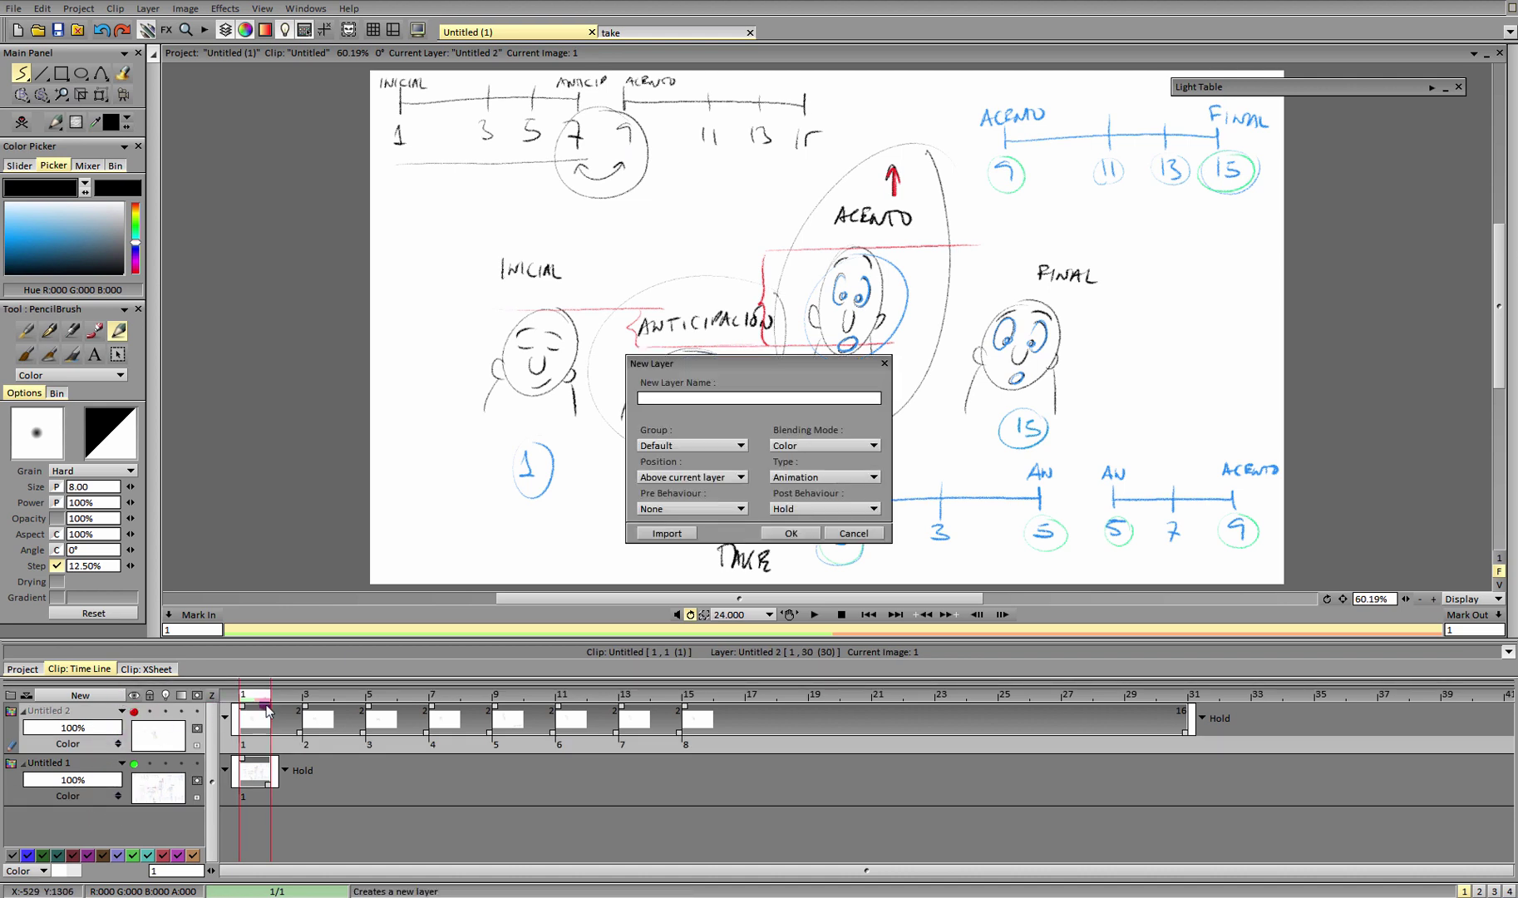
click(784, 534)
Collapse and lock the Untitled 2 layer, and hide the Untitled 1 notes layer.
click(118, 764)
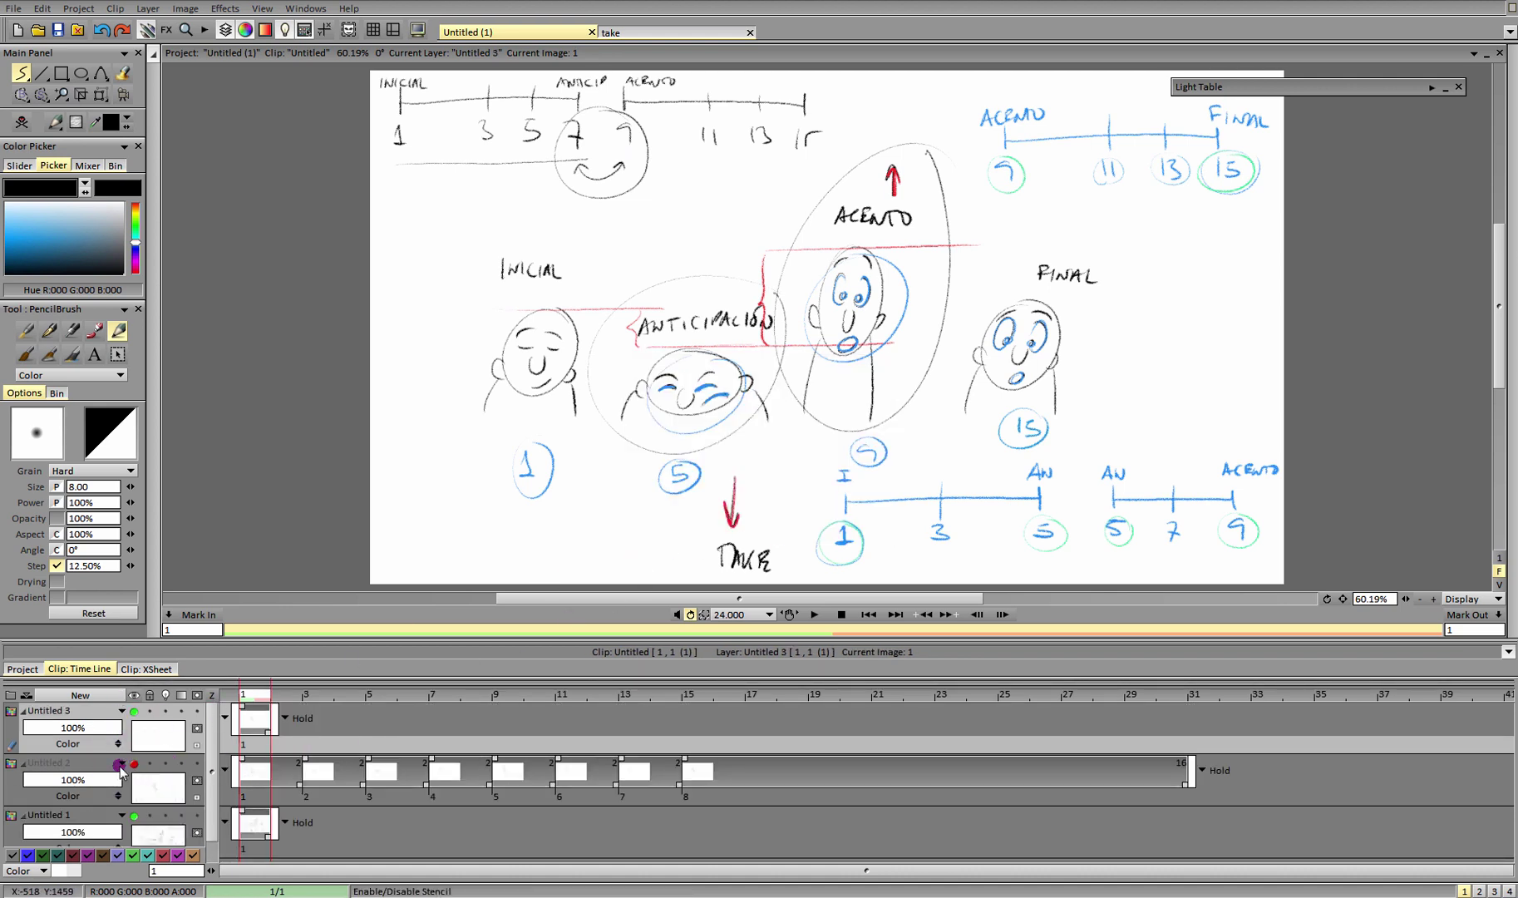
click(24, 765)
click(149, 764)
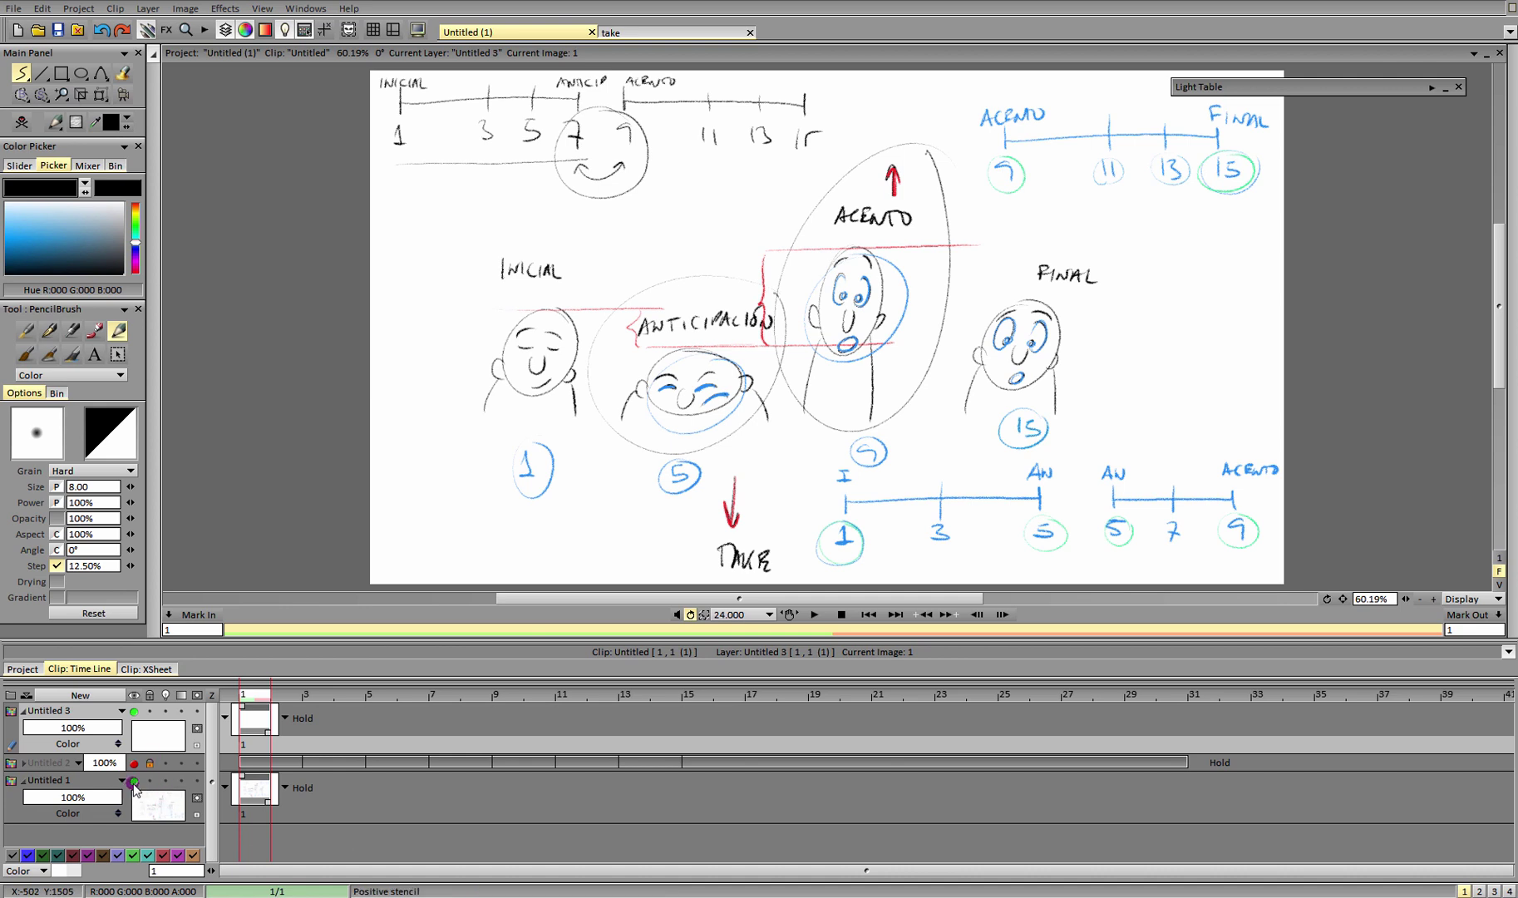
click(133, 782)
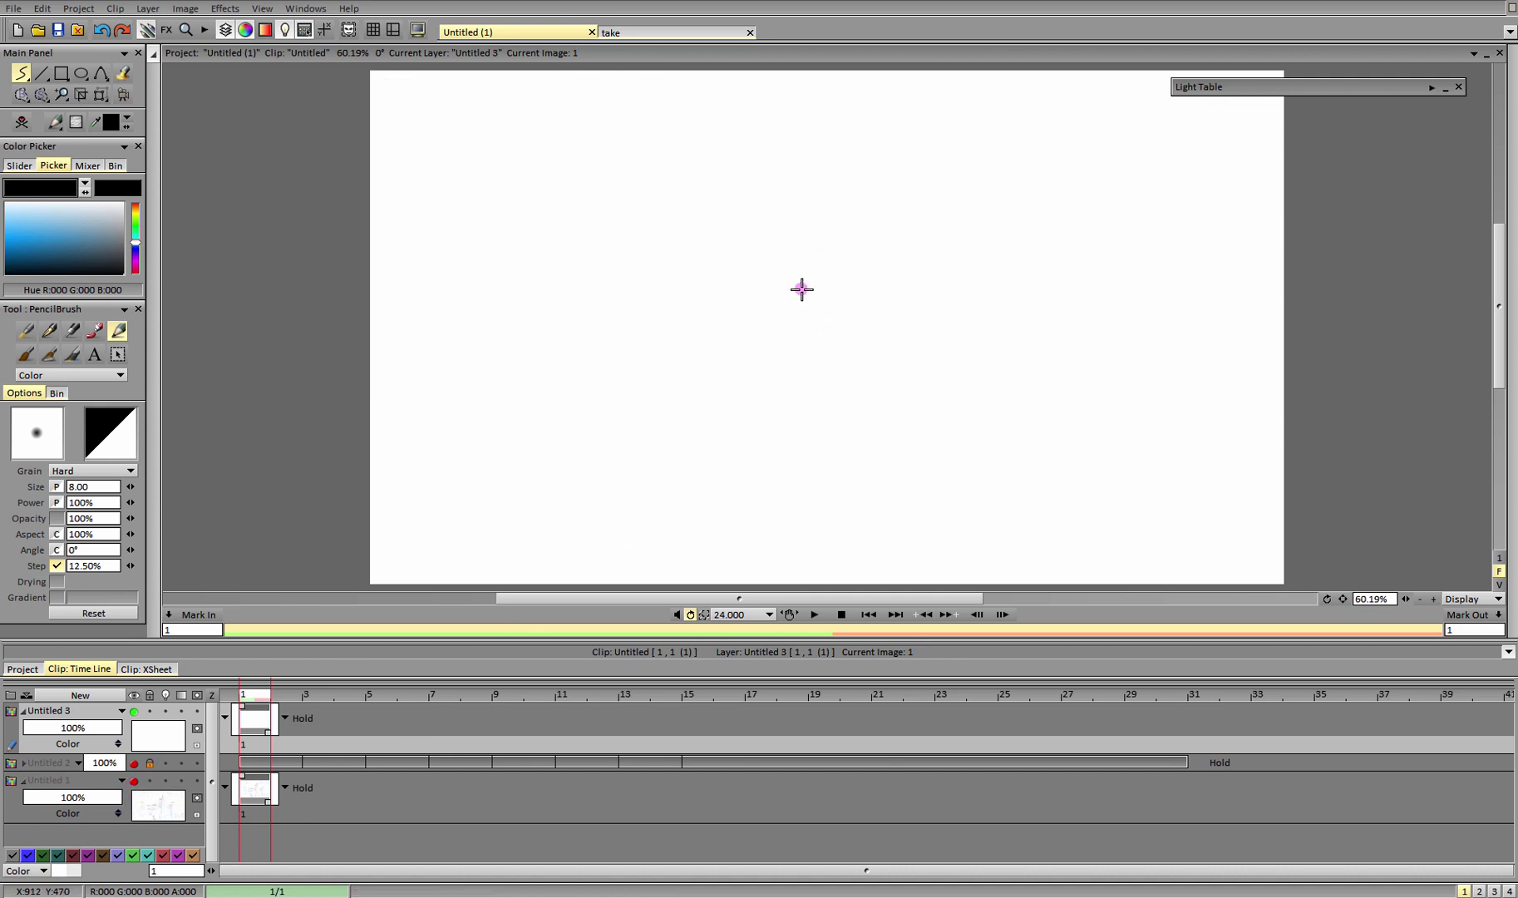
Draw the initial pose on frame 1: a round head with open eyes, brows, long nose, smile, ear and two shoulder lines.
drag(801, 290, 762, 306)
mouse_move(800, 369)
mouse_down()
mouse_move(804, 302)
mouse_move(831, 330)
mouse_move(814, 342)
mouse_up()
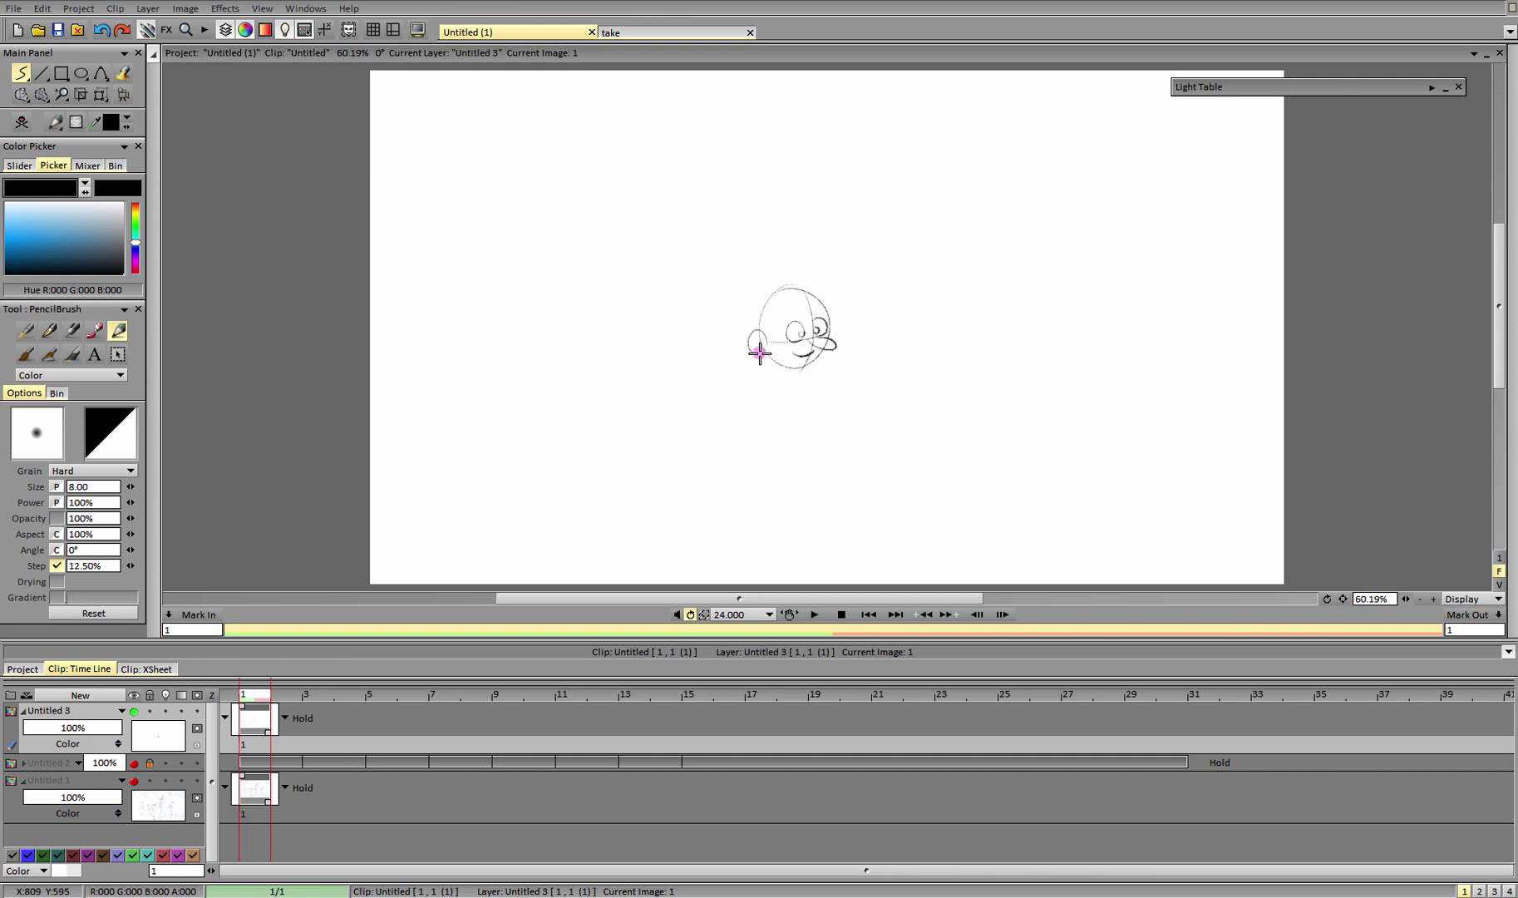
drag(780, 321, 806, 311)
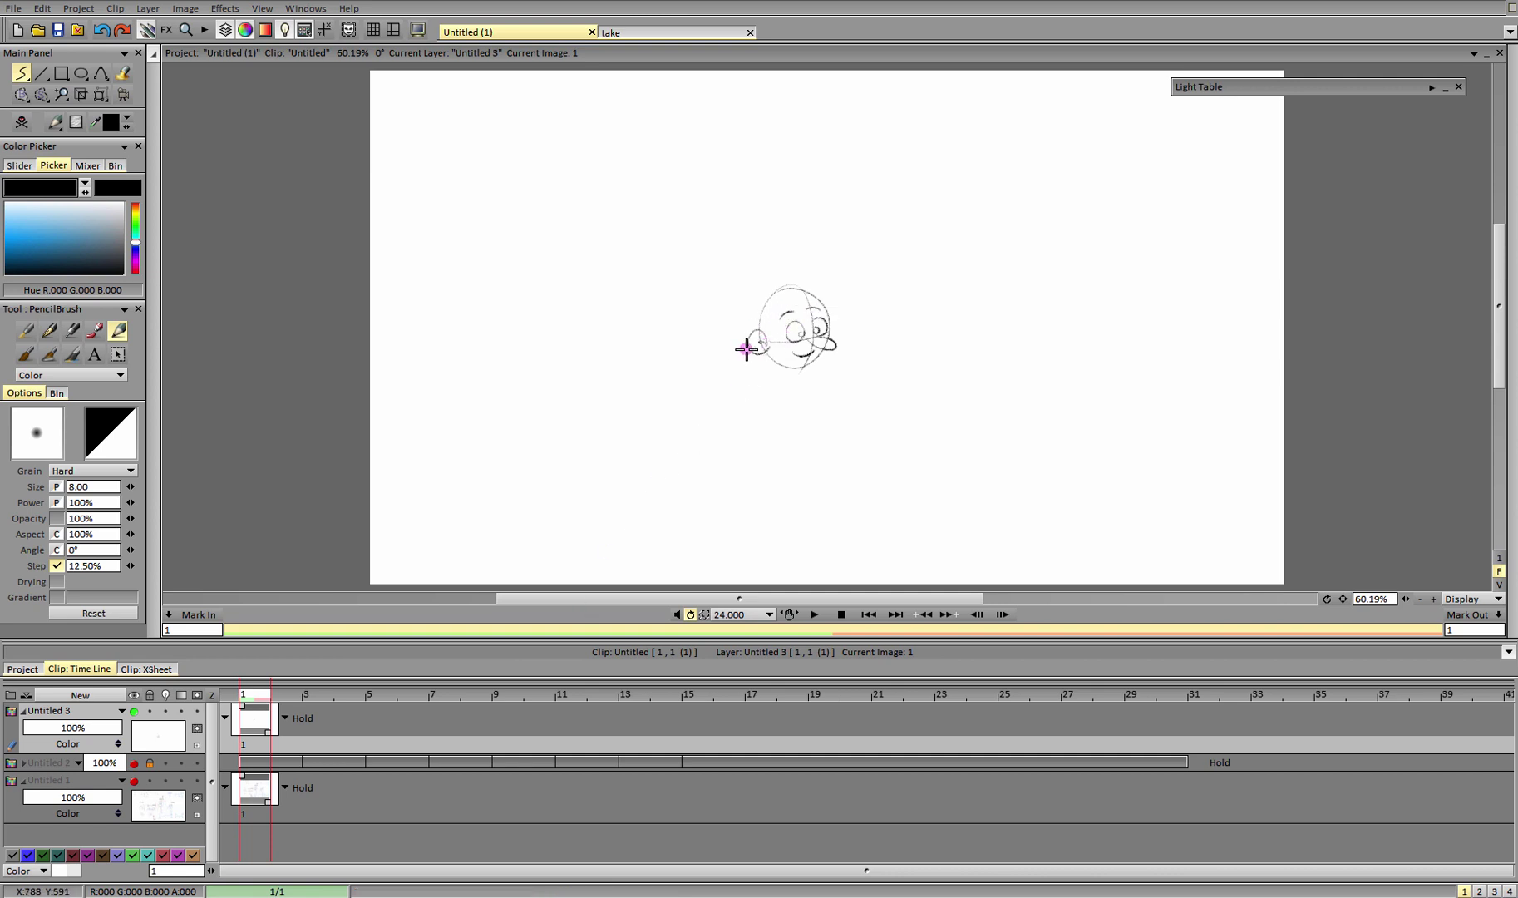
drag(752, 364, 744, 384)
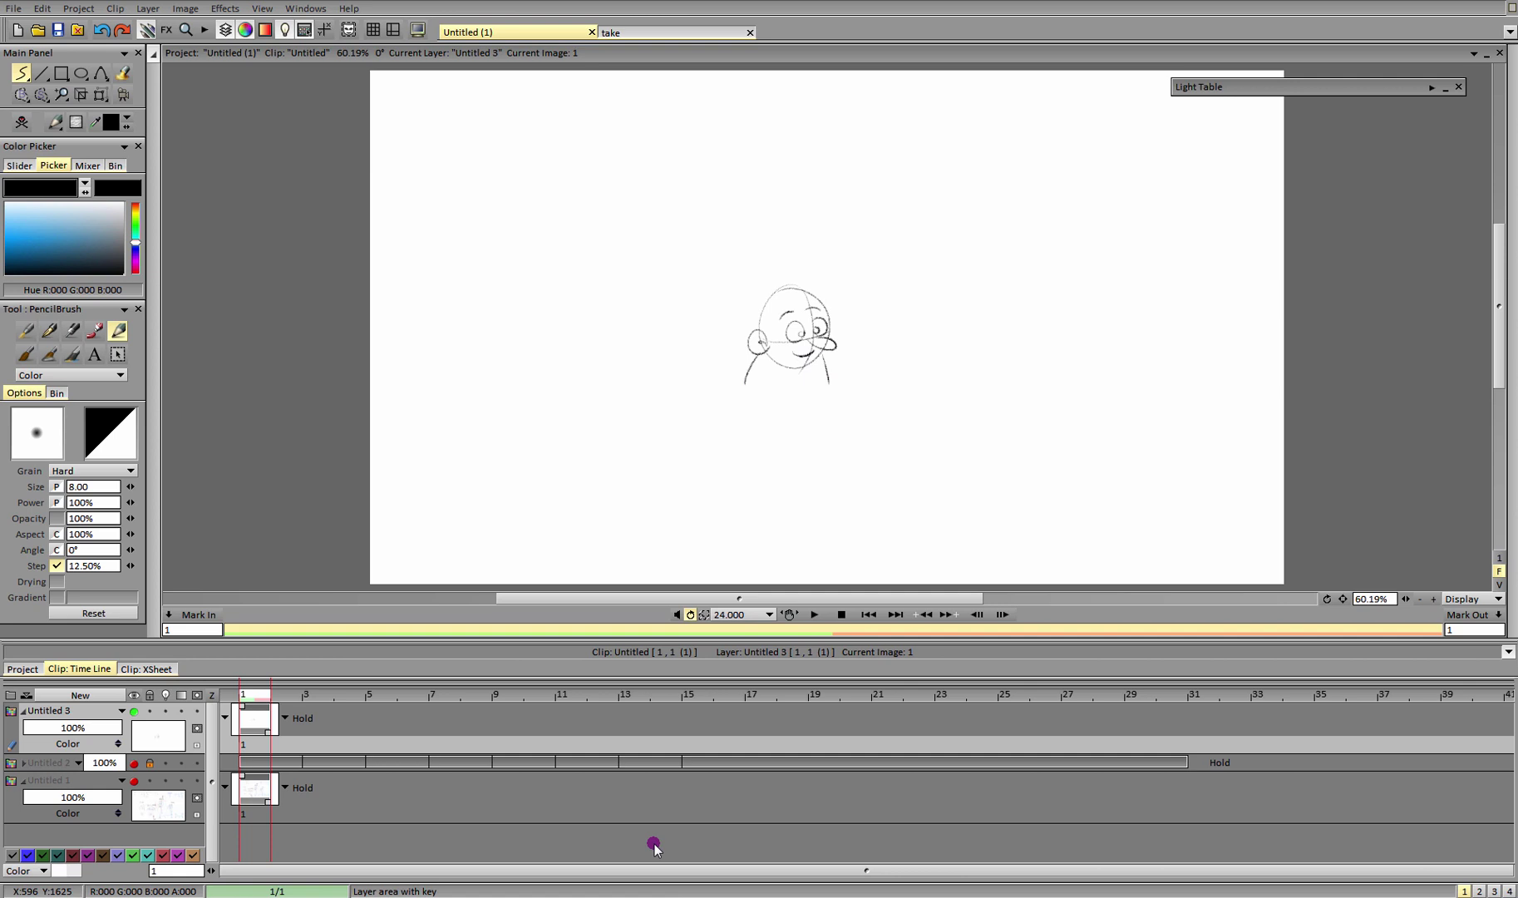
Draw a timing chart above the frame 1 character with marks 1, 3, 5 and 7, its ends labelled INICIAL and ANTICIP.
drag(414, 92, 414, 114)
drag(415, 106, 637, 101)
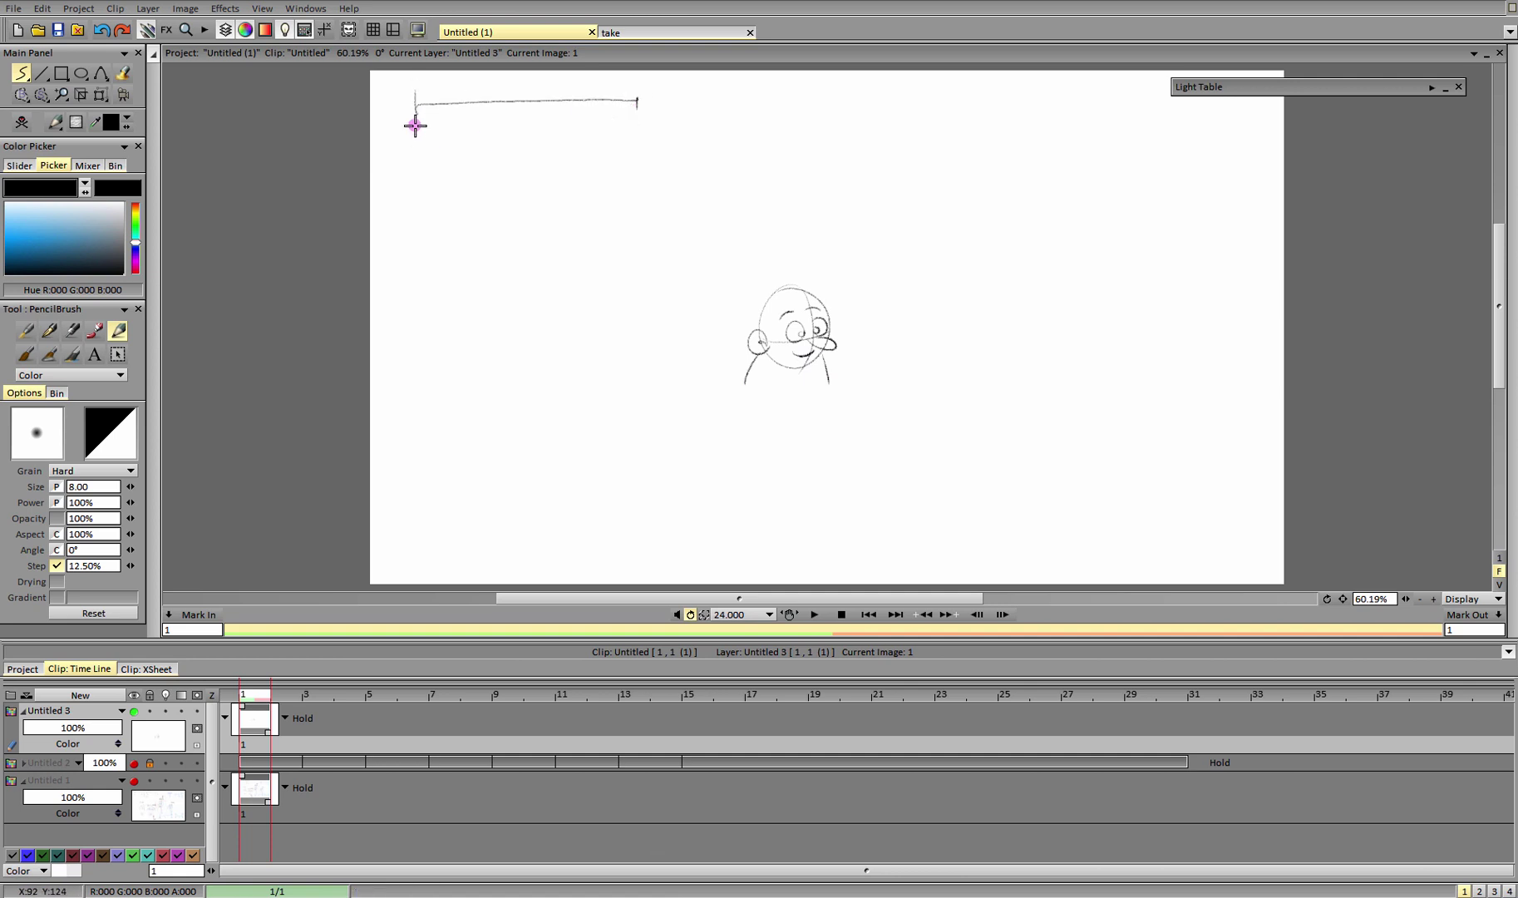
drag(414, 128, 413, 148)
drag(524, 86, 523, 139)
drag(580, 94, 581, 109)
drag(576, 130, 586, 116)
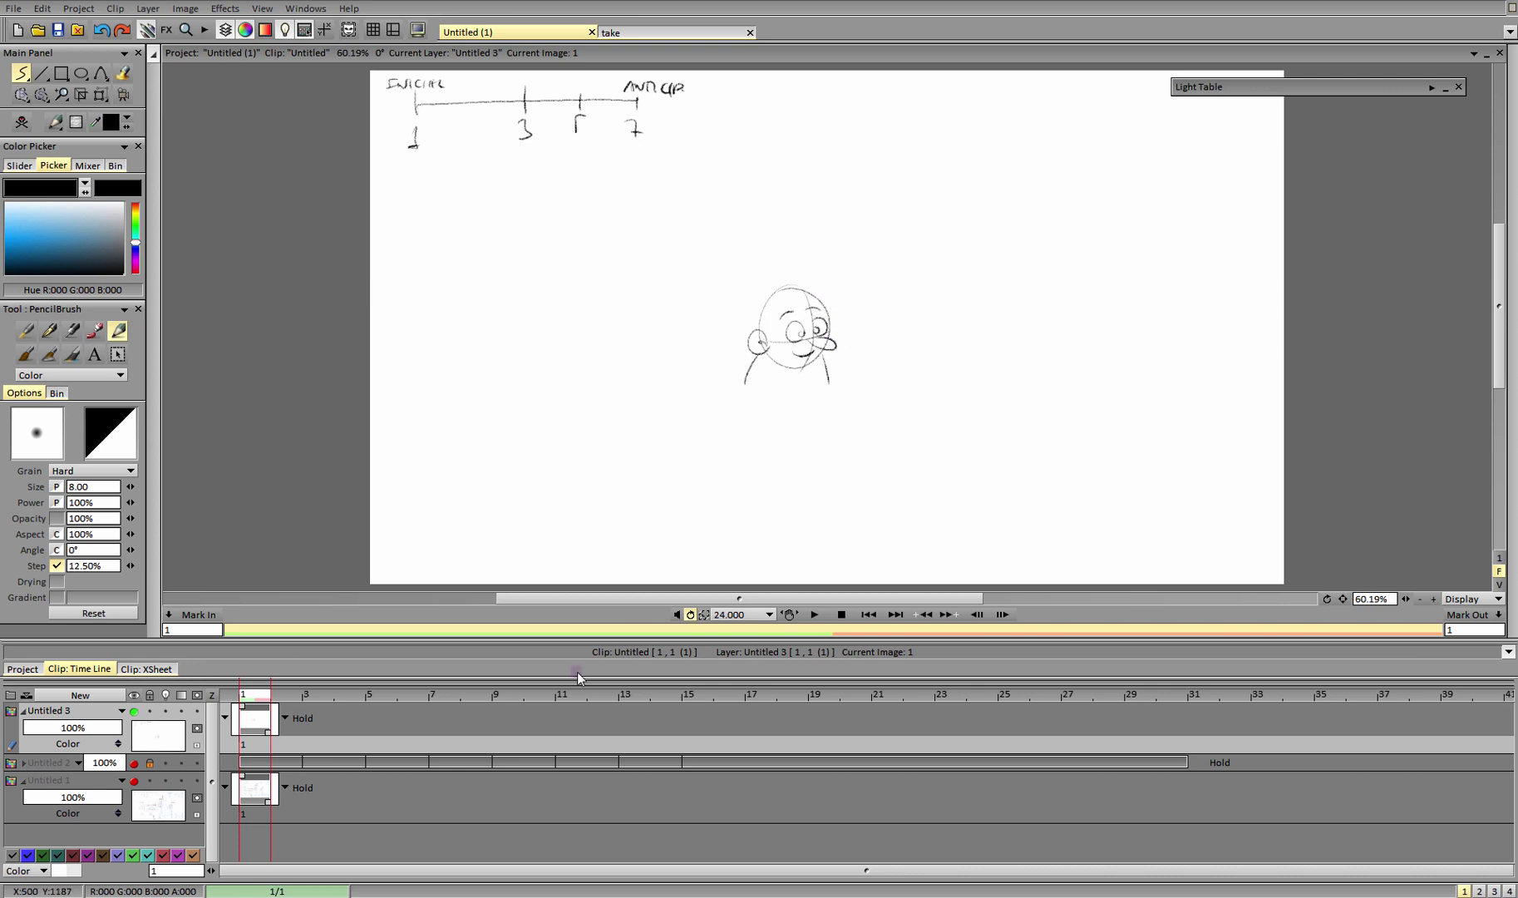
Create a blank drawing at frame 7 on the Untitled 3 layer and turn on its light table.
click(443, 694)
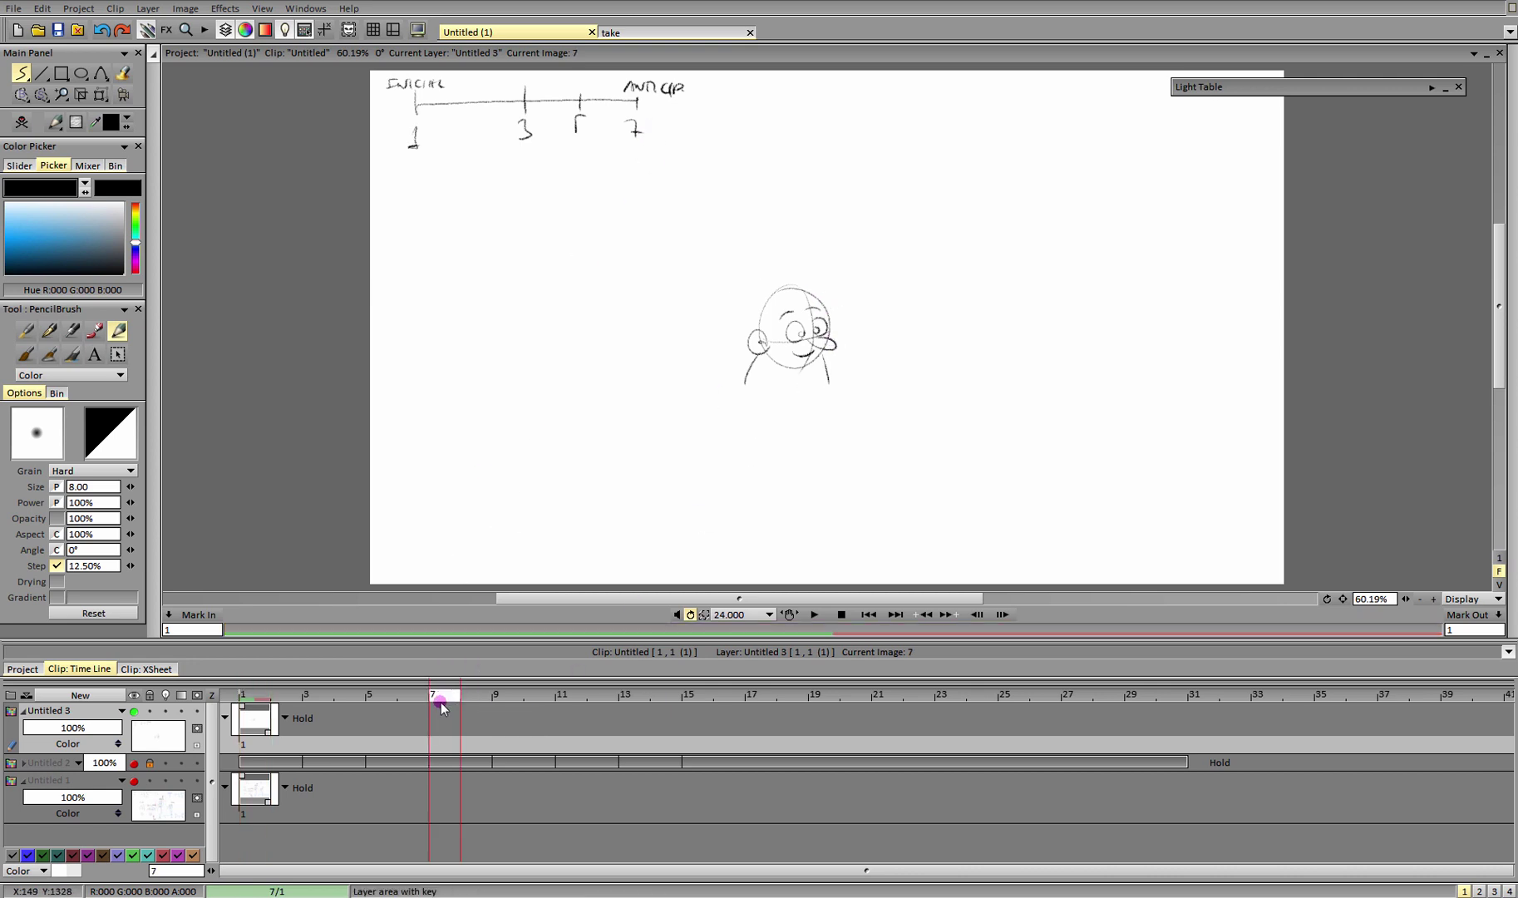
click(48, 124)
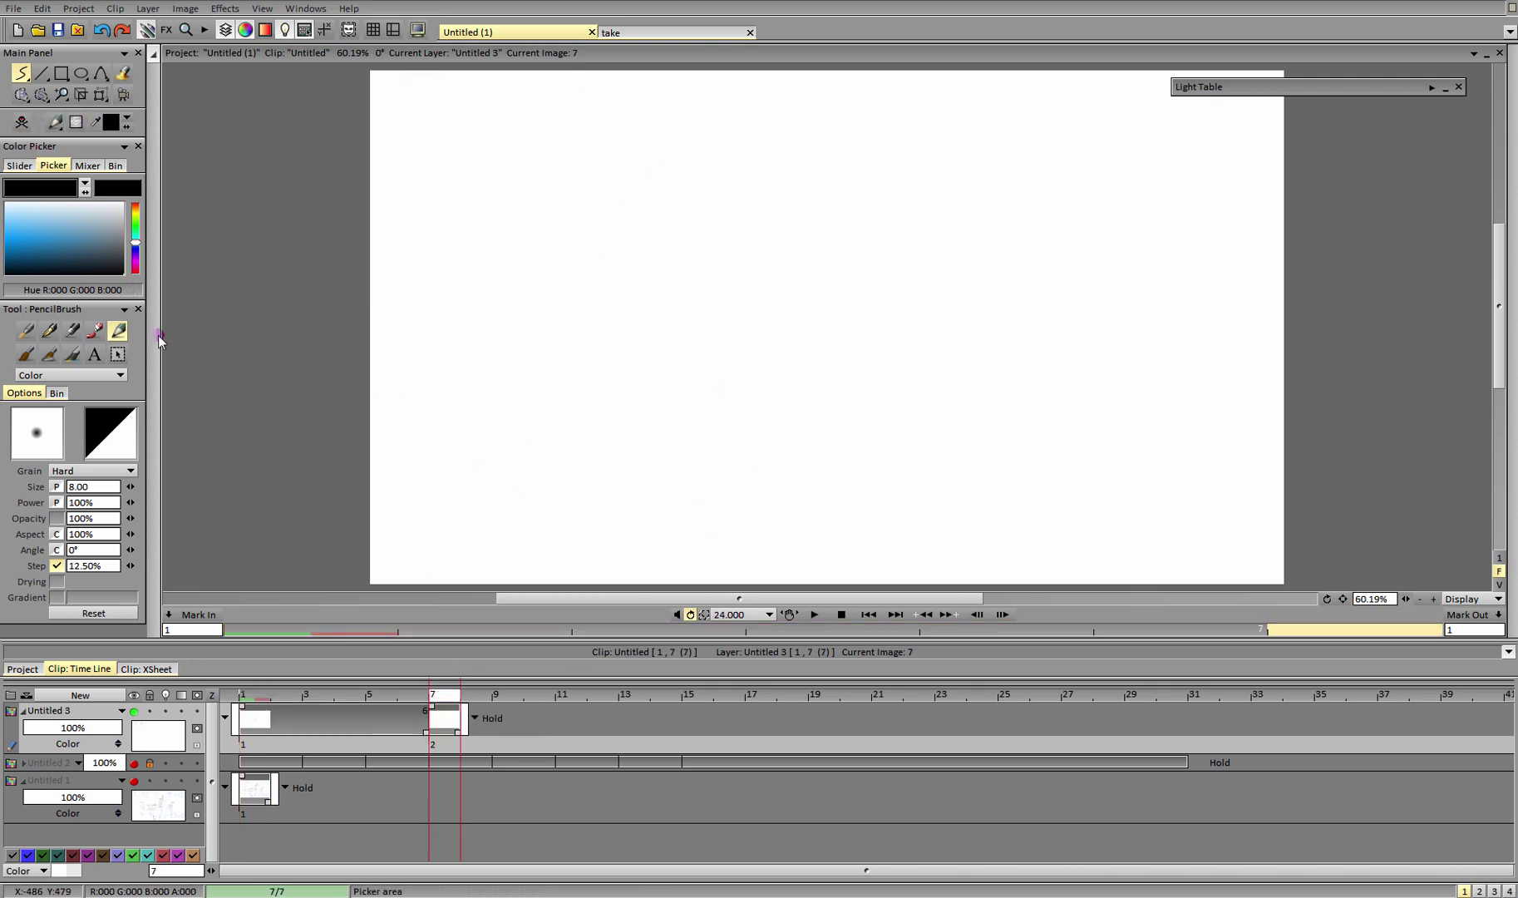
click(166, 712)
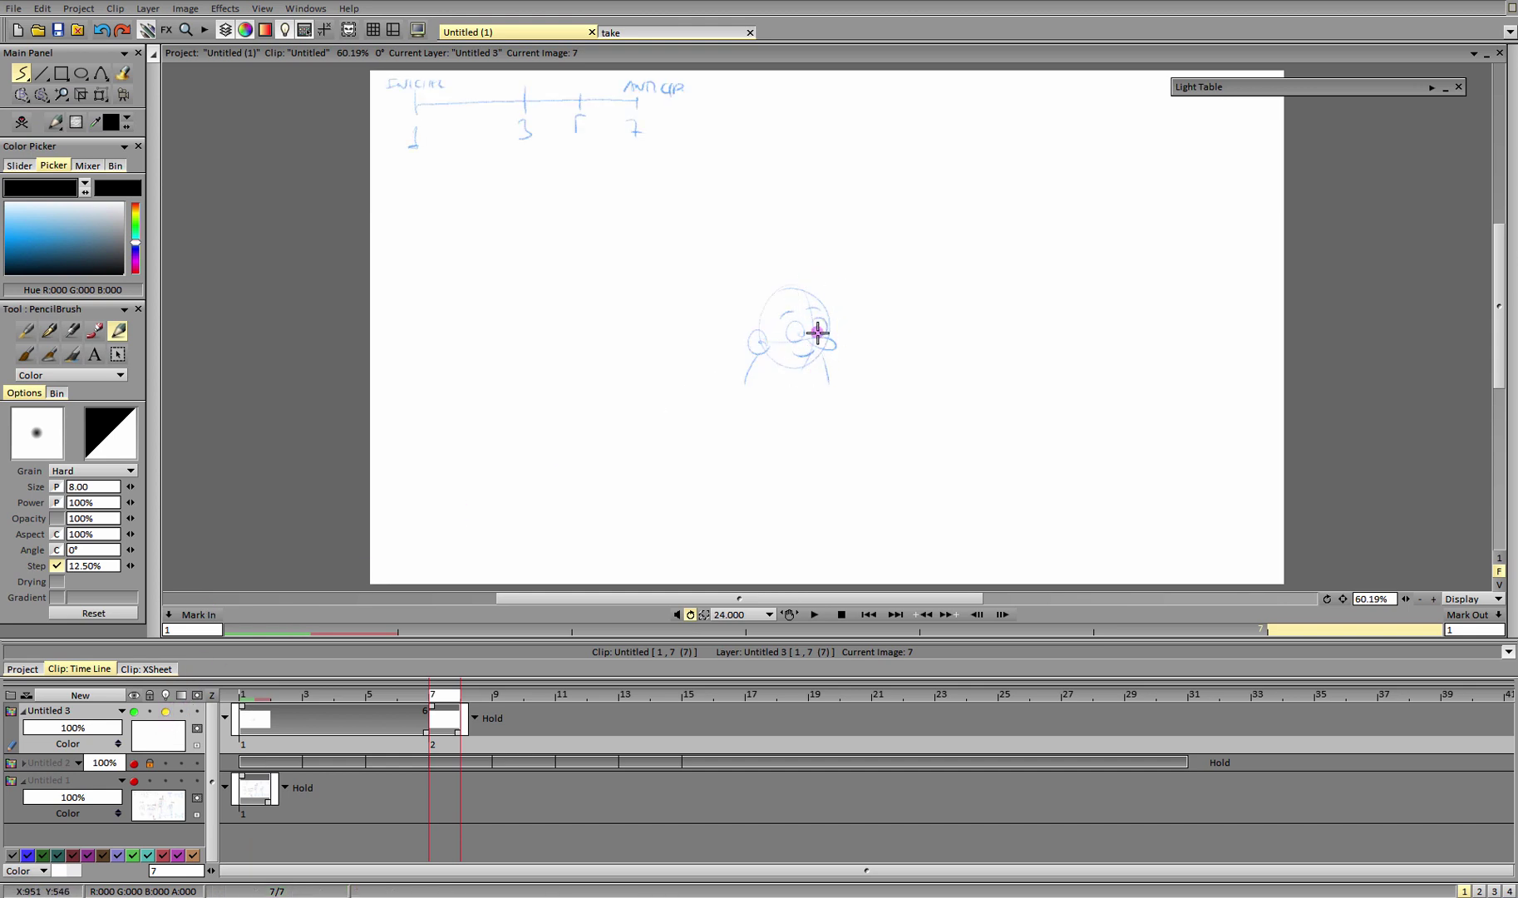
Draw the anticipation pose on frame 7, with a lowered, squashed head, shut eyes, drooping nose, ears and wider shoulder lines.
mouse_move(828, 339)
mouse_down()
mouse_move(806, 394)
mouse_move(726, 383)
mouse_move(801, 398)
mouse_move(811, 388)
mouse_move(760, 377)
mouse_move(821, 373)
mouse_move(811, 387)
mouse_move(772, 375)
mouse_move(813, 377)
mouse_move(789, 394)
mouse_move(771, 387)
mouse_move(773, 362)
mouse_move(824, 366)
mouse_move(794, 391)
mouse_move(746, 345)
mouse_move(754, 366)
mouse_move(836, 358)
mouse_move(754, 384)
mouse_move(751, 348)
mouse_move(728, 387)
mouse_up()
drag(840, 360, 850, 398)
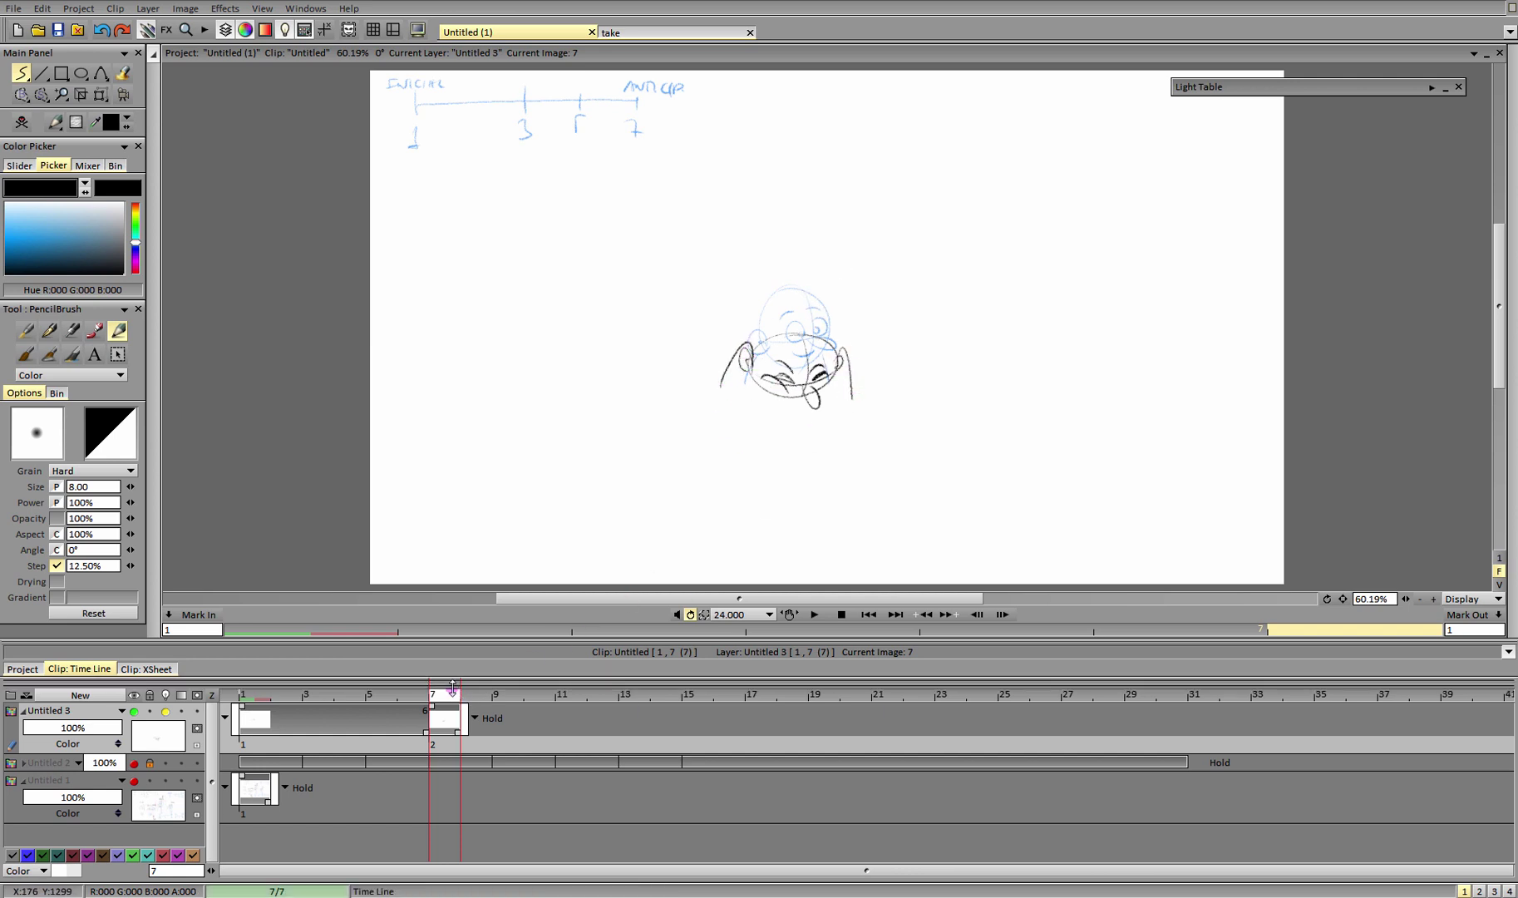
On frame 1, draw a second timing chart below the first, starting at 9 under the label ACENTO and ending at 15.
mouse_move(449, 695)
mouse_down()
mouse_move(238, 708)
mouse_move(445, 730)
mouse_move(256, 718)
mouse_up()
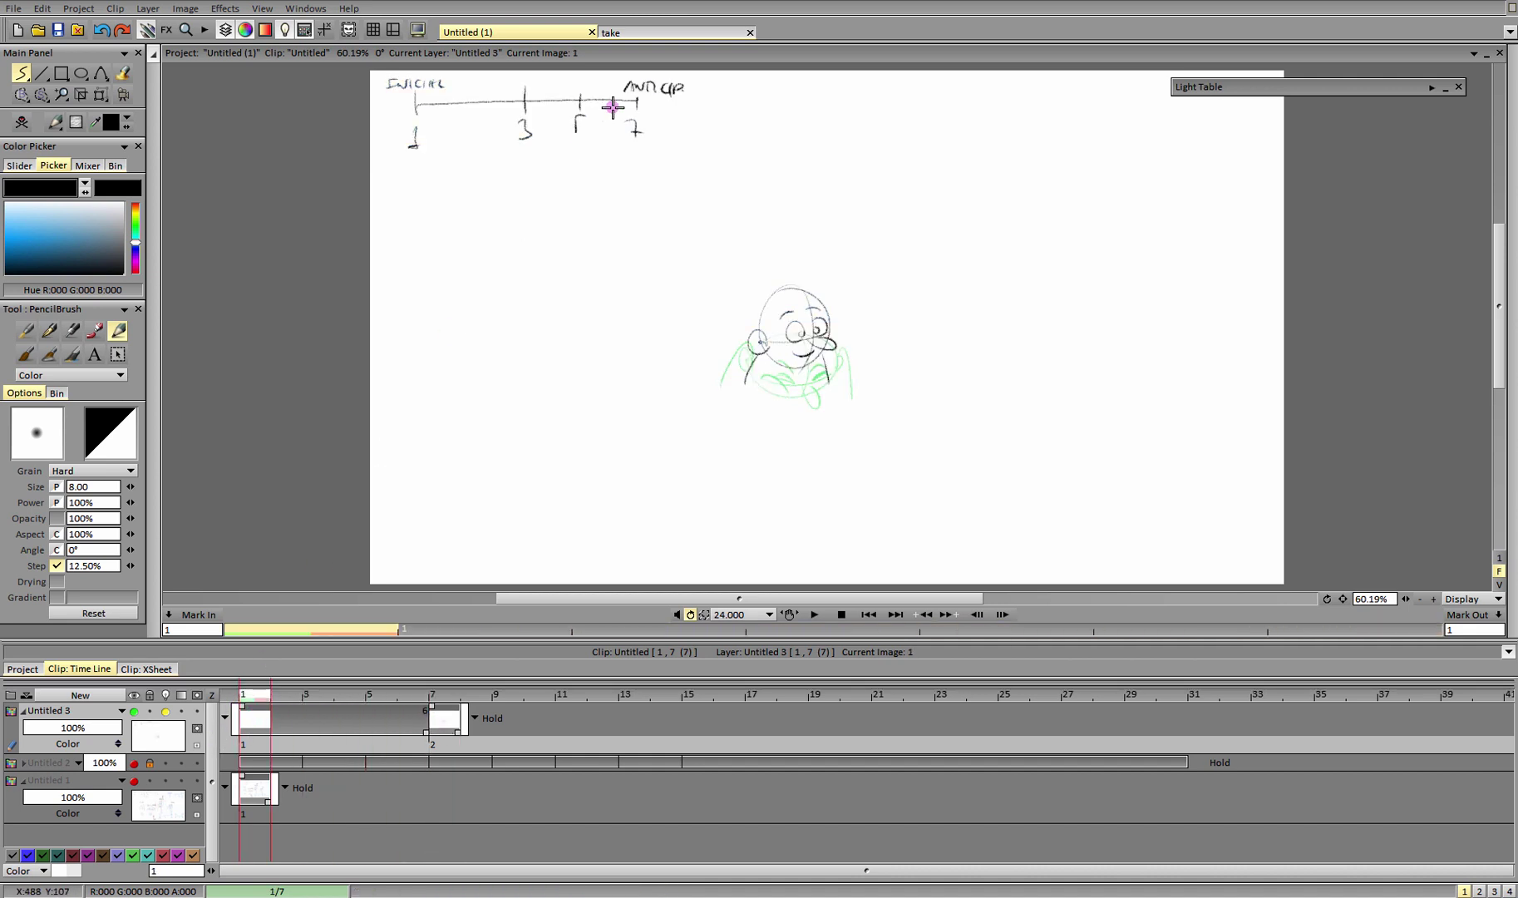
drag(416, 201, 594, 204)
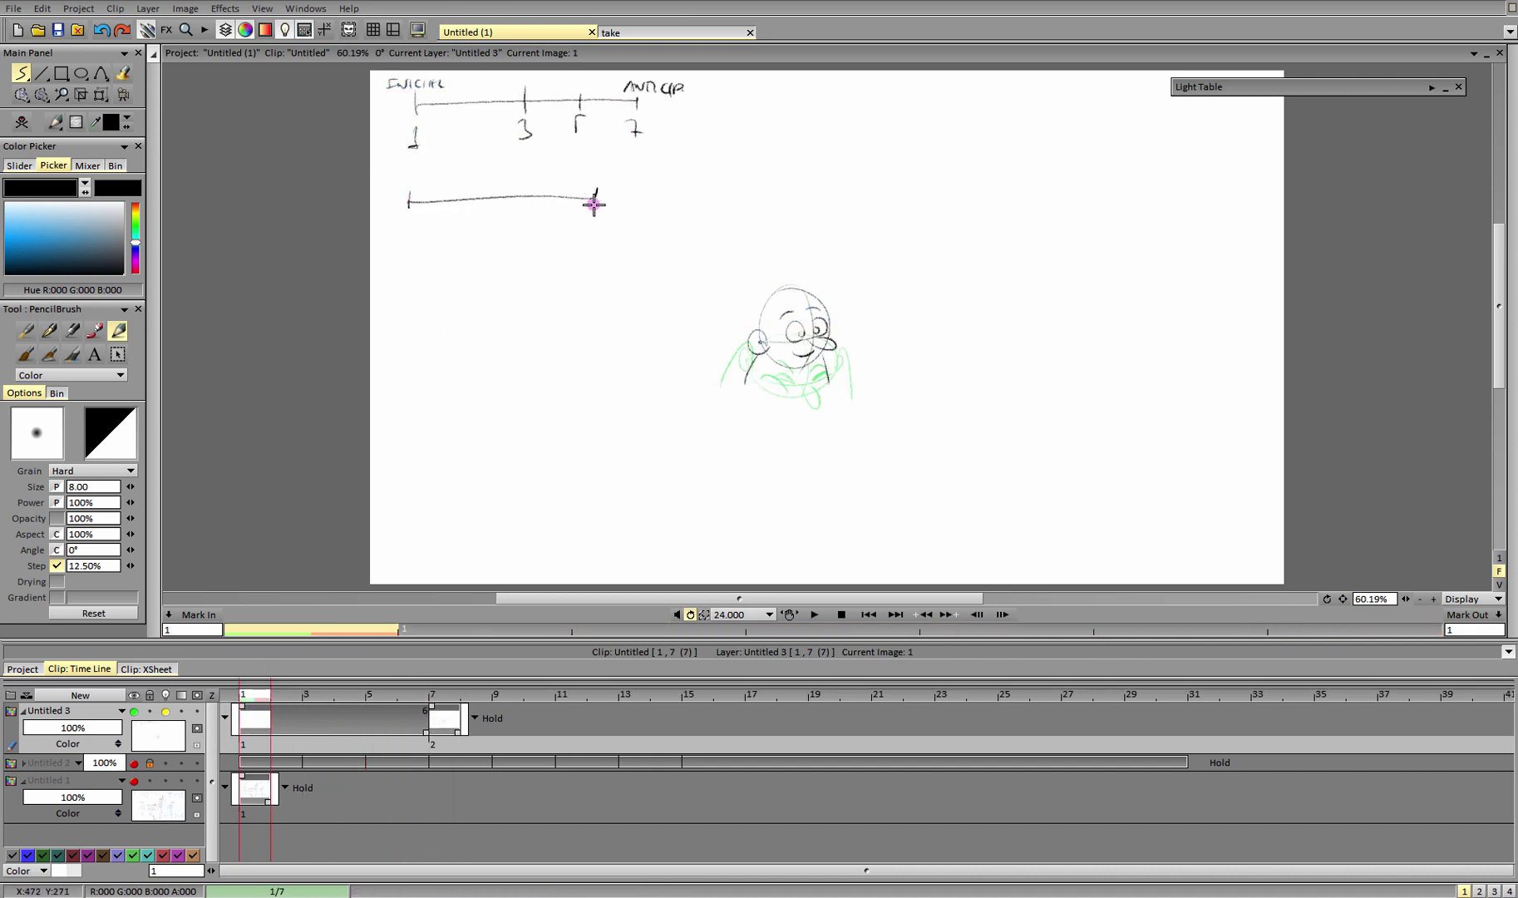
drag(387, 234, 400, 248)
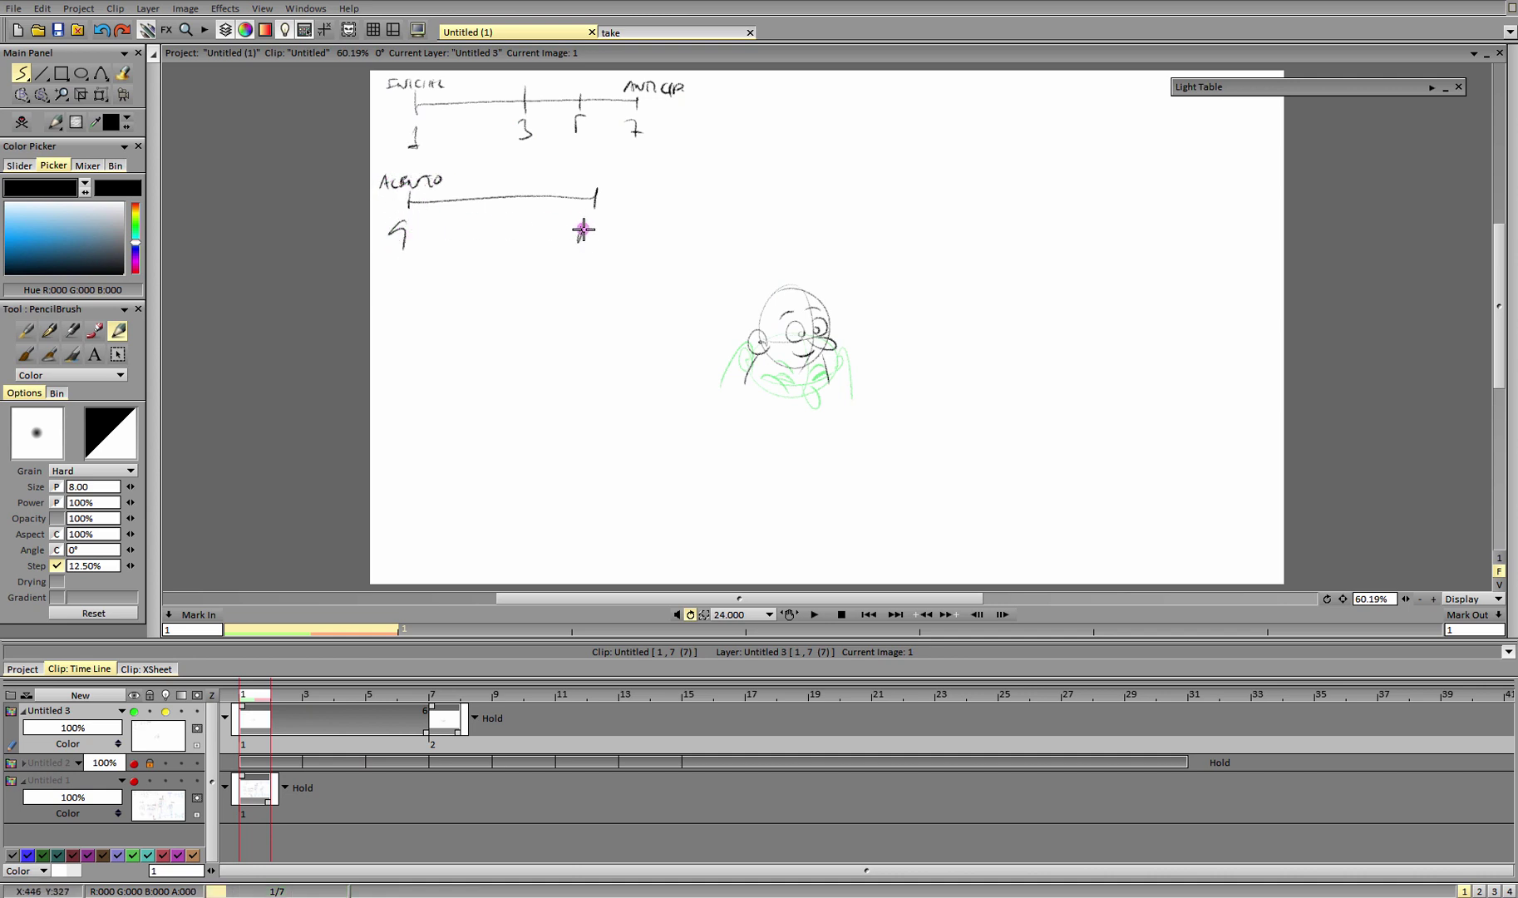
mouse_move(584, 229)
mouse_down()
mouse_move(599, 224)
mouse_move(584, 247)
mouse_up()
key(ctrl+z)
Create a blank drawing at frame 9 on the Untitled 3 layer and show two previous drawings on the light table.
click(509, 696)
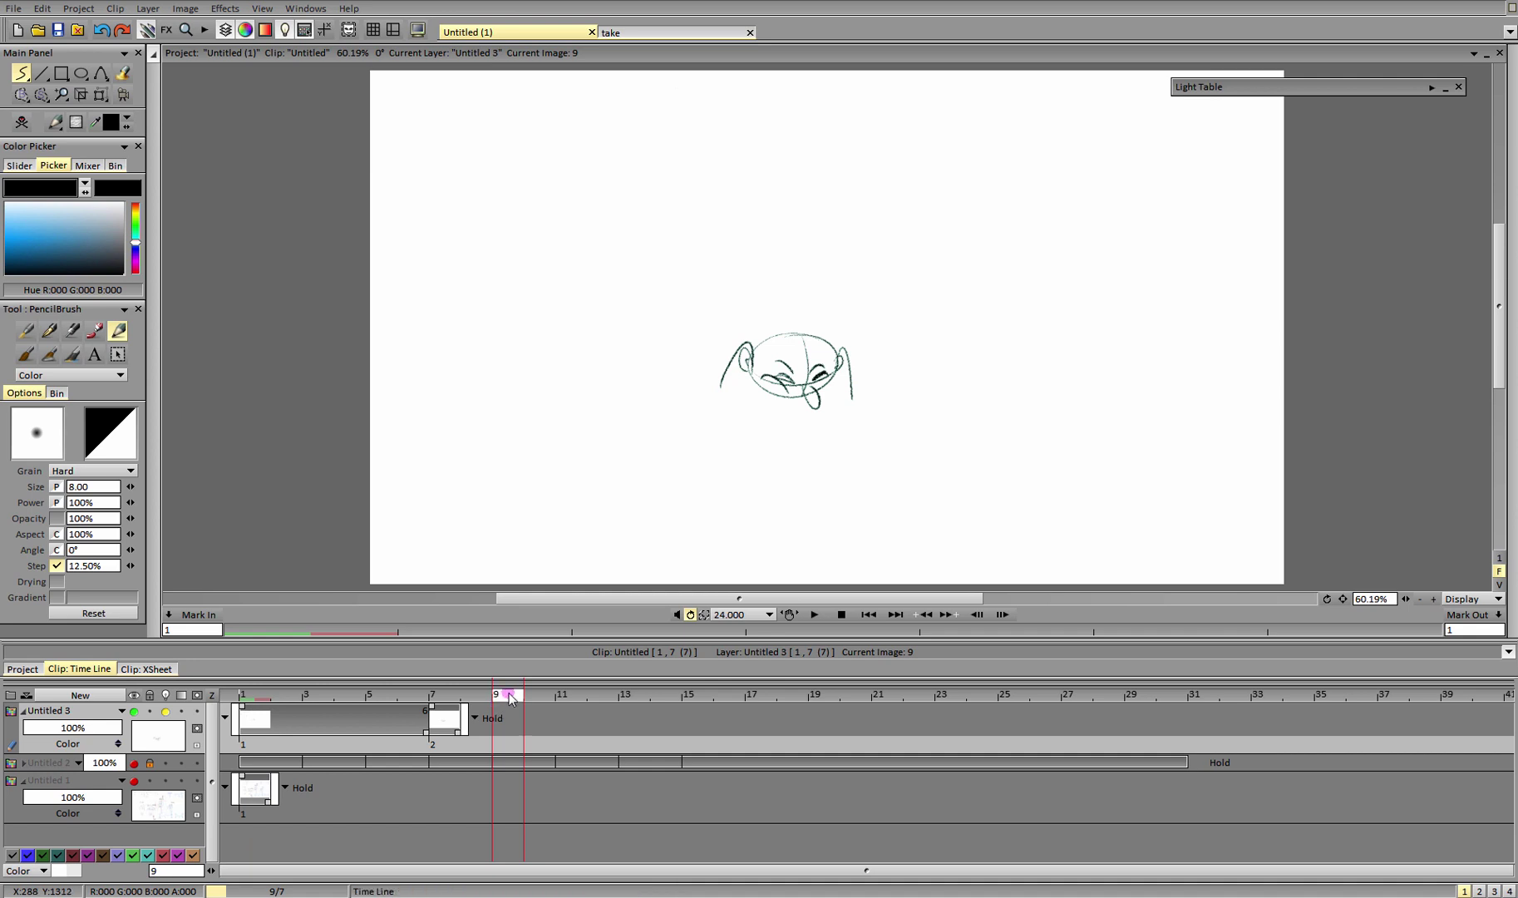
click(21, 122)
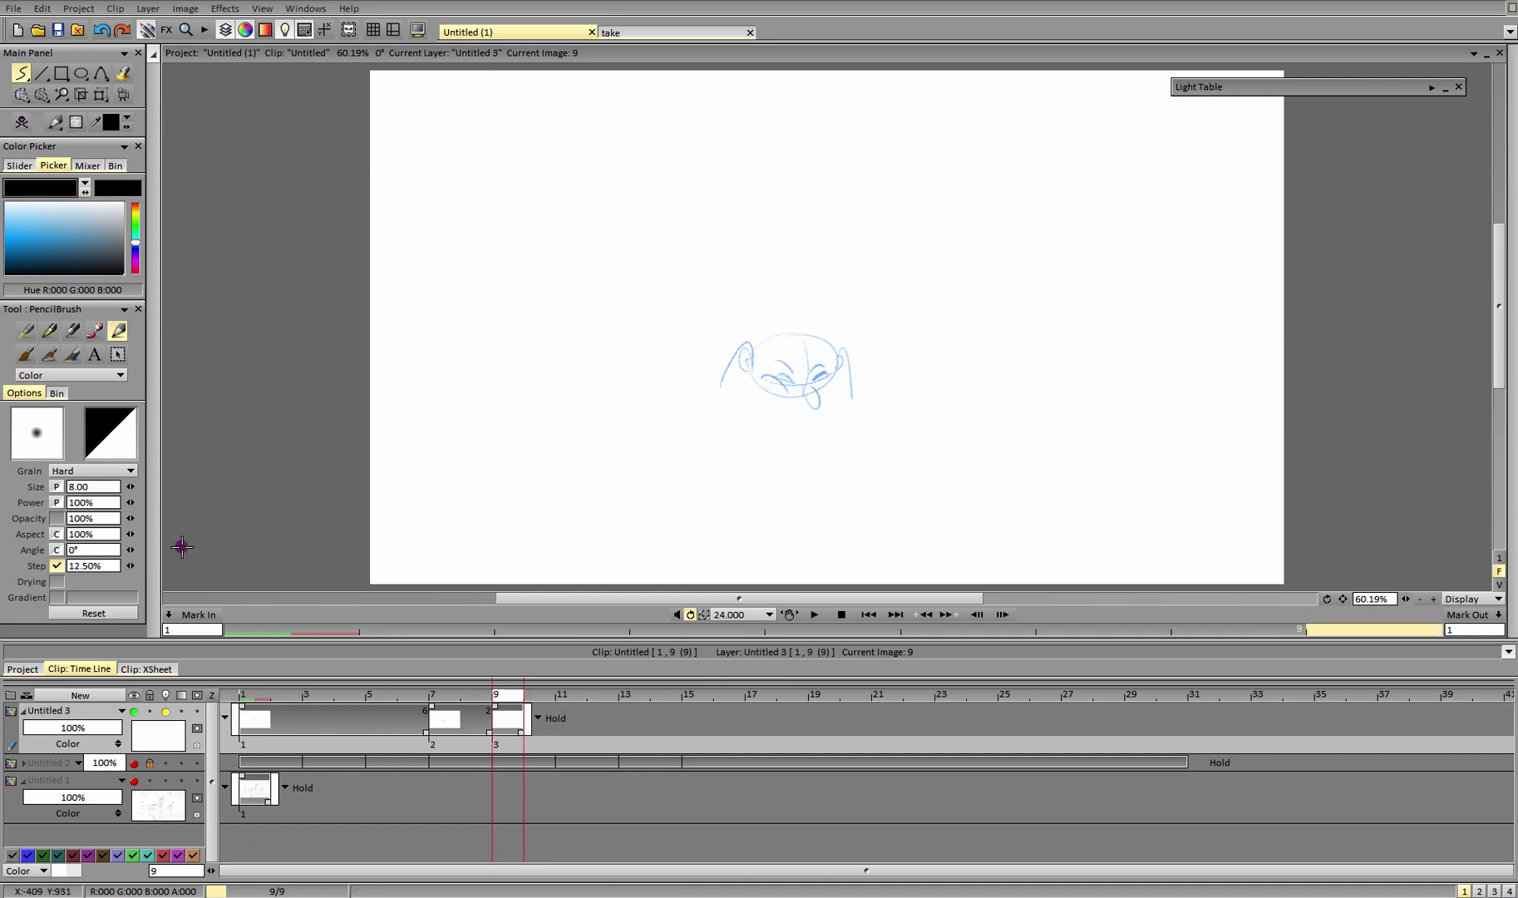
click(1432, 86)
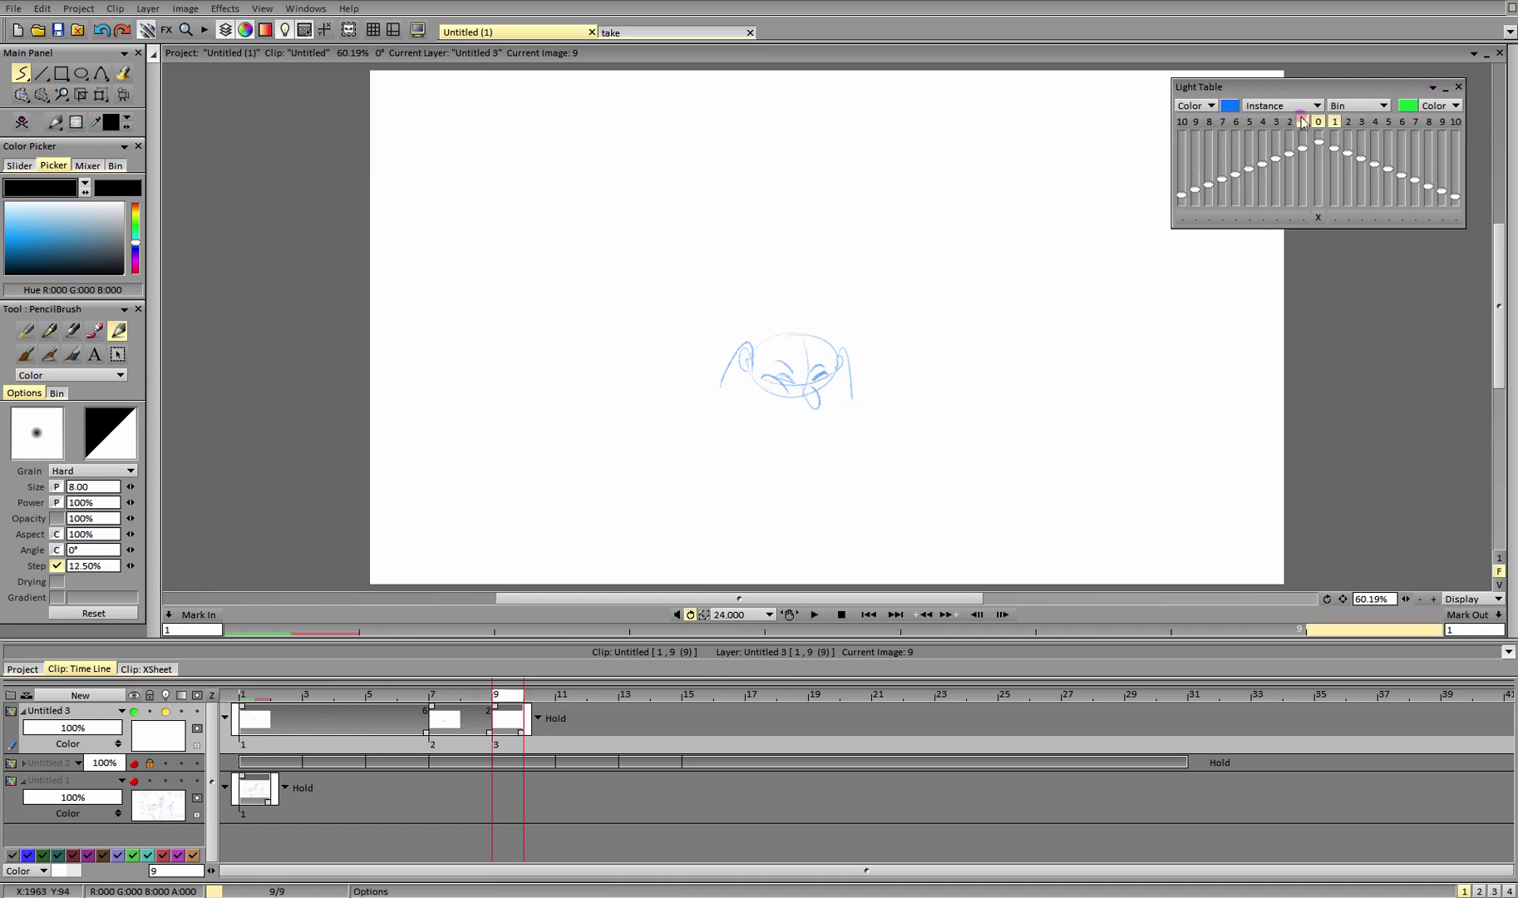
click(1290, 122)
click(1432, 88)
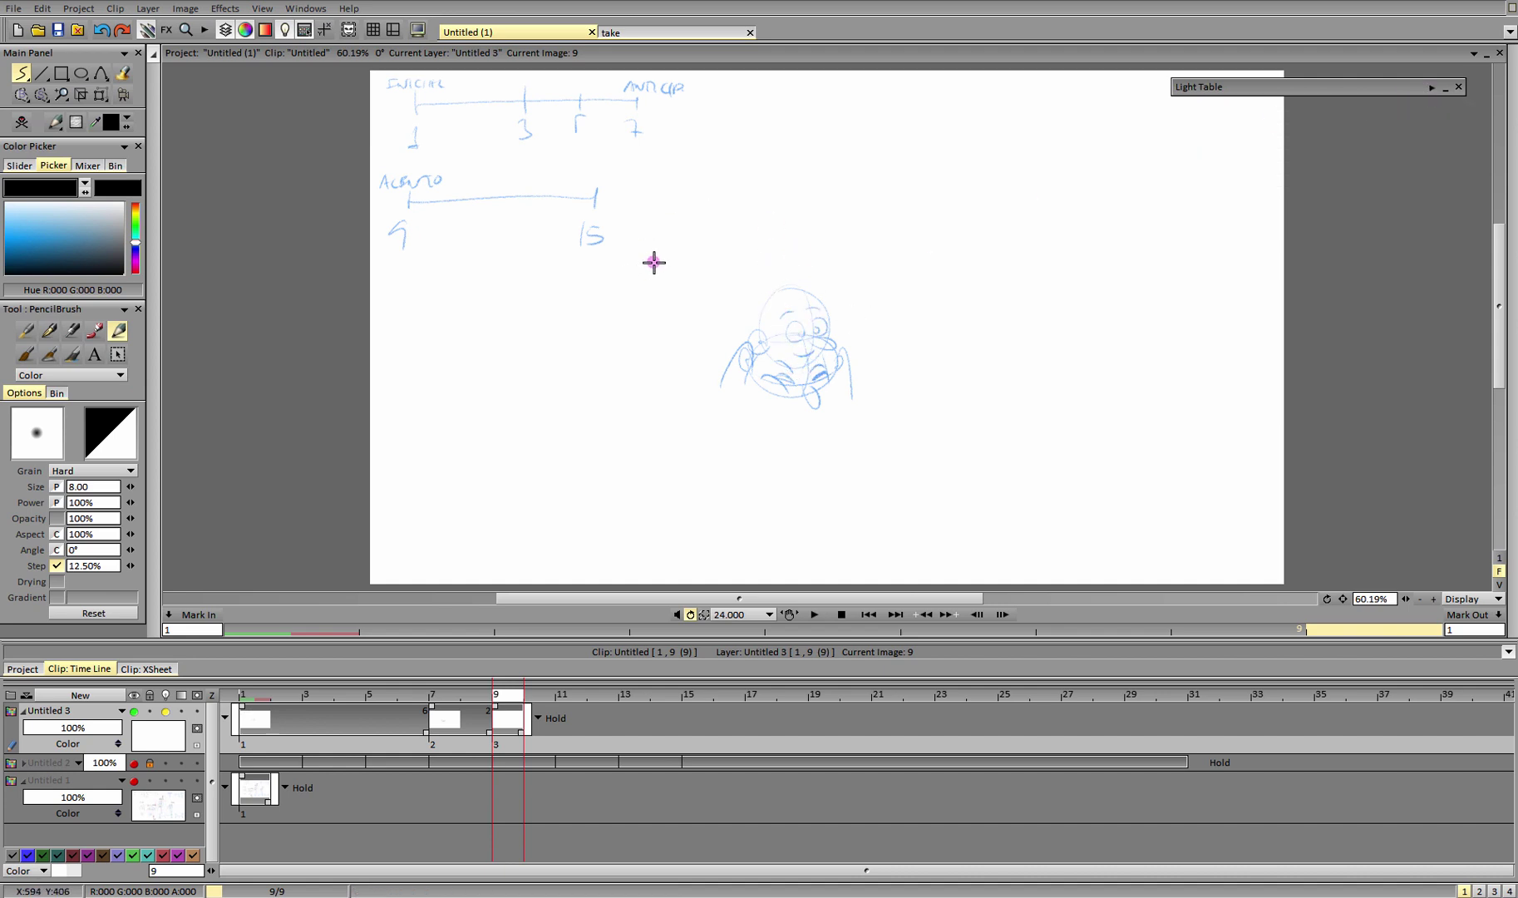
Draw the accent pose on frame 9, with a raised, stretched head, wide eyes, lifted nose, open round mouth, ear and long neck lines.
mouse_move(736, 211)
mouse_down()
mouse_move(712, 214)
mouse_move(745, 250)
mouse_move(755, 293)
mouse_move(762, 249)
mouse_move(720, 250)
mouse_move(727, 221)
mouse_move(754, 275)
mouse_move(714, 280)
mouse_move(742, 386)
mouse_up()
drag(759, 292, 796, 364)
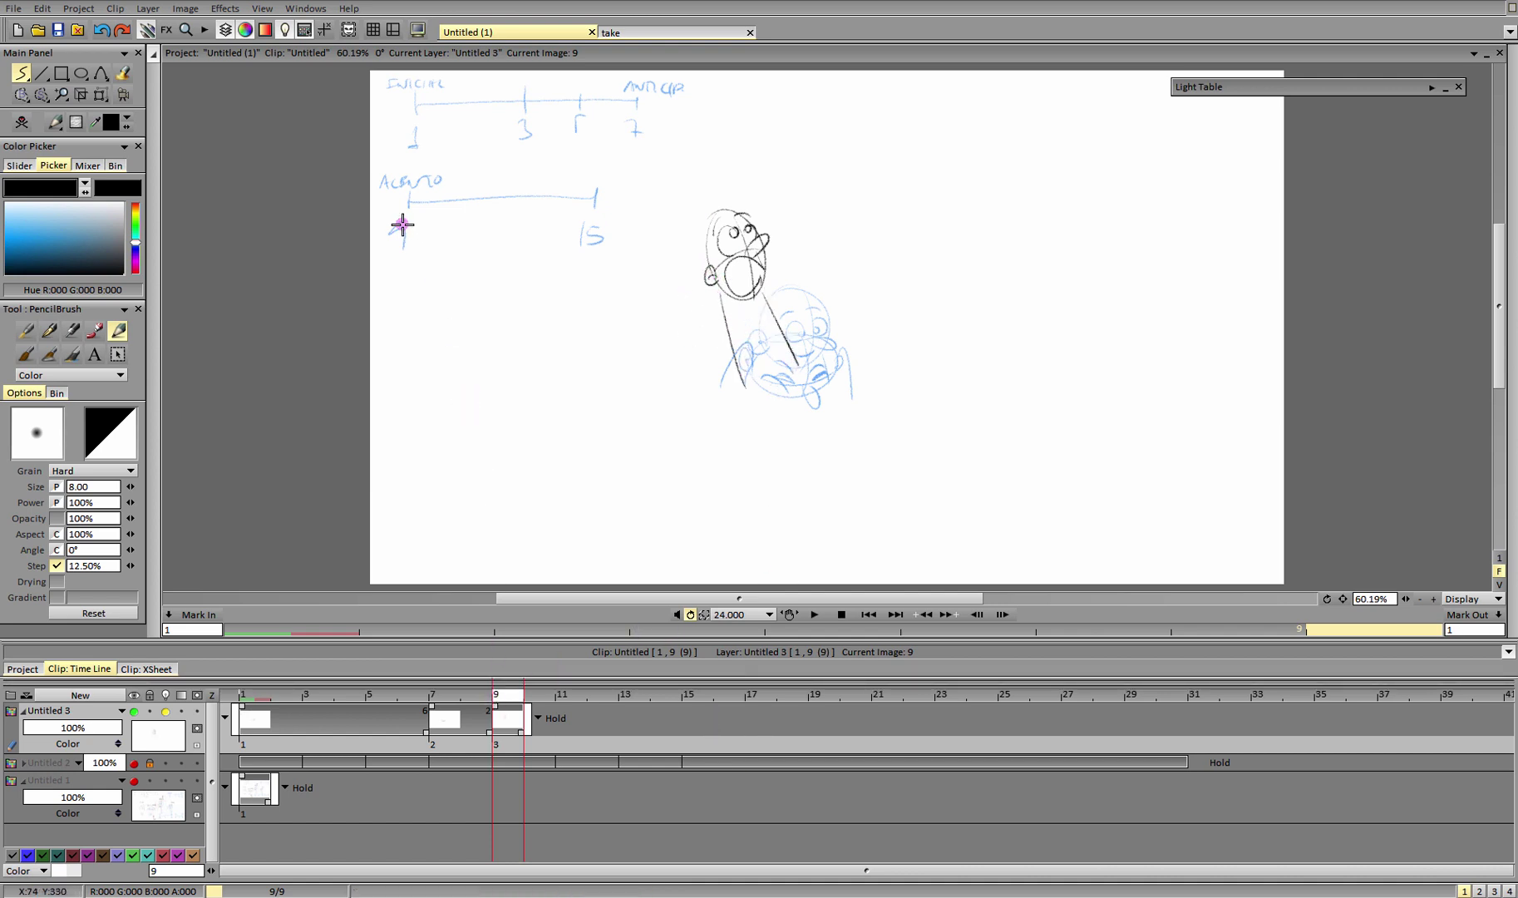
Create a blank drawing at frame 15 on the Untitled 3 layer and show three previous drawings on the light table.
click(675, 730)
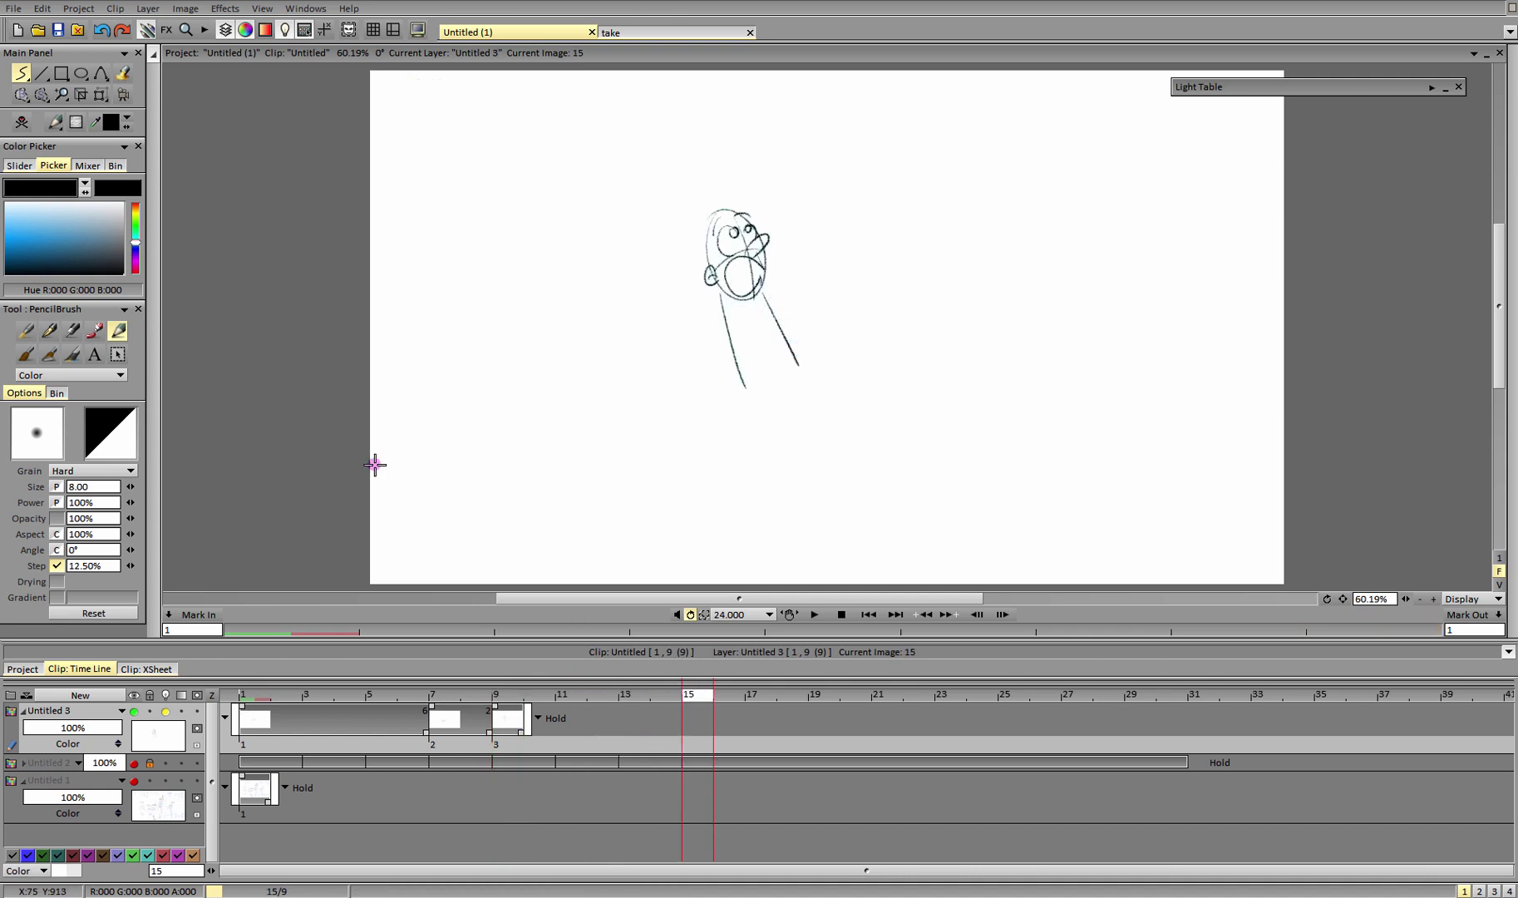
click(23, 123)
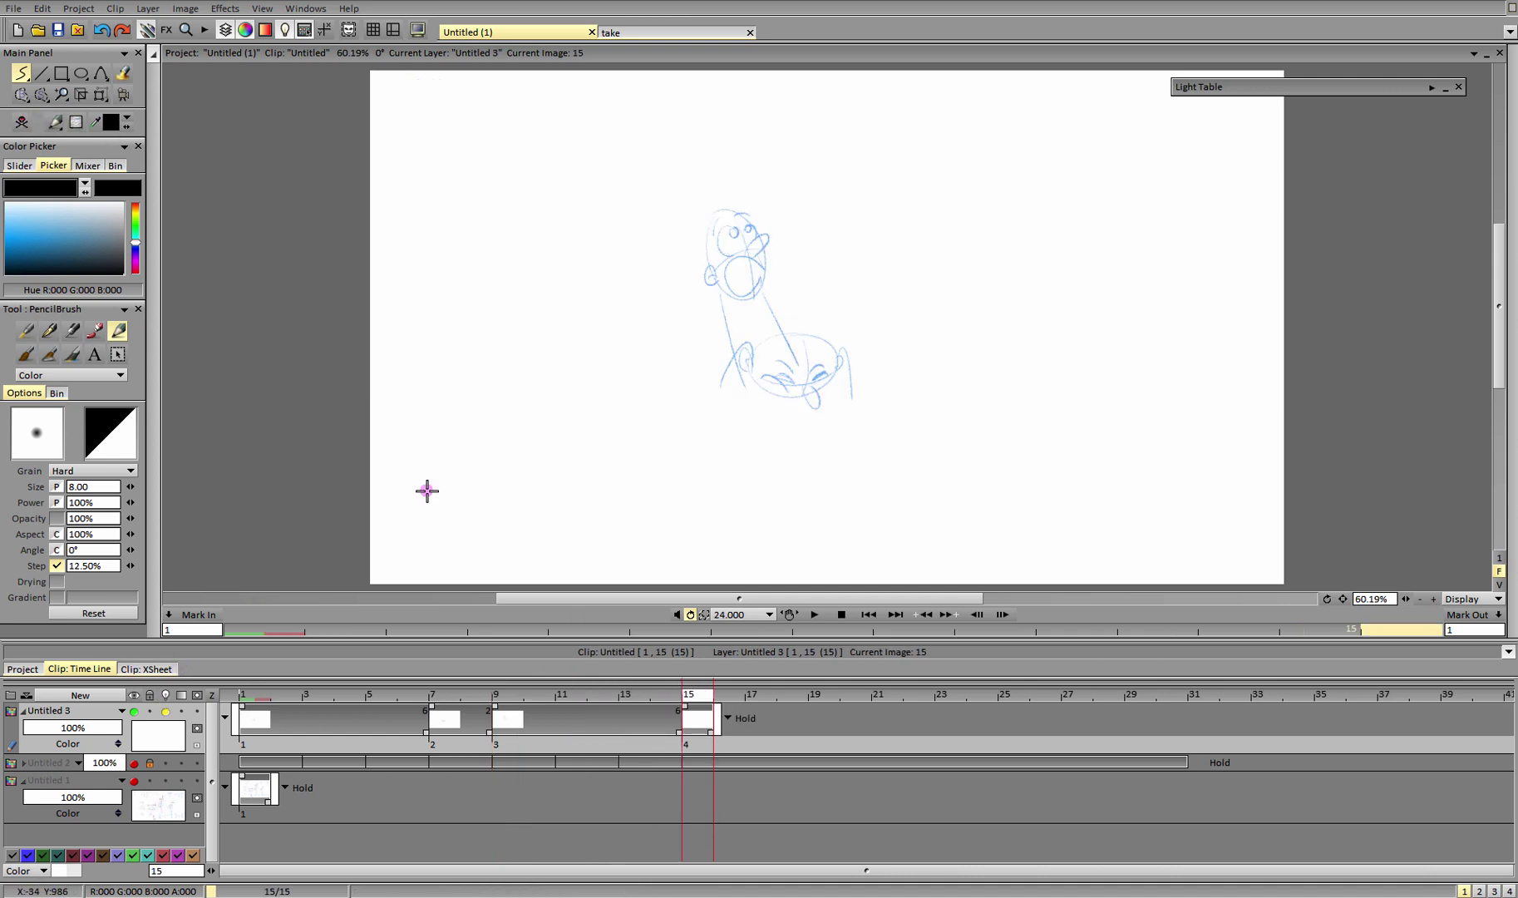
click(1432, 88)
click(1277, 123)
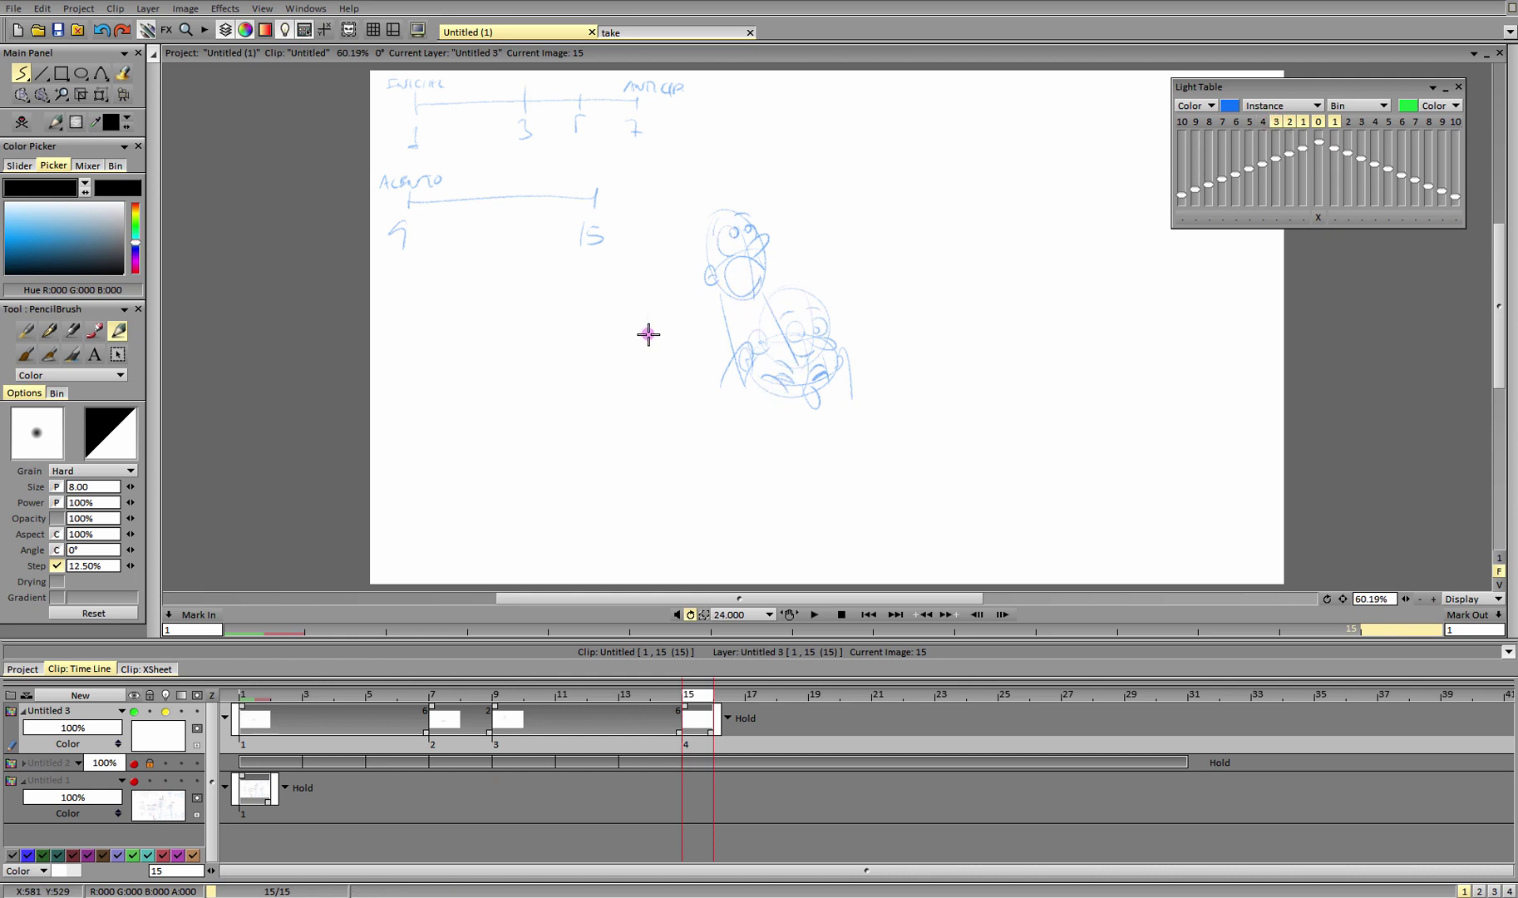
Draw the final pose on frame 15 beside the earlier poses, with a round head, wide eyes, brows, nose, frown, ear and neck lines.
mouse_move(648, 335)
mouse_down()
mouse_move(677, 291)
mouse_move(681, 360)
mouse_move(661, 337)
mouse_move(716, 289)
mouse_move(704, 348)
mouse_move(686, 294)
mouse_move(700, 311)
mouse_move(676, 312)
mouse_move(707, 303)
mouse_up()
key(ctrl+z)
key(ctrl+z)
mouse_move(689, 293)
mouse_down()
mouse_move(676, 295)
mouse_move(691, 314)
mouse_up()
mouse_move(689, 297)
mouse_down()
mouse_move(718, 305)
mouse_move(710, 335)
mouse_up()
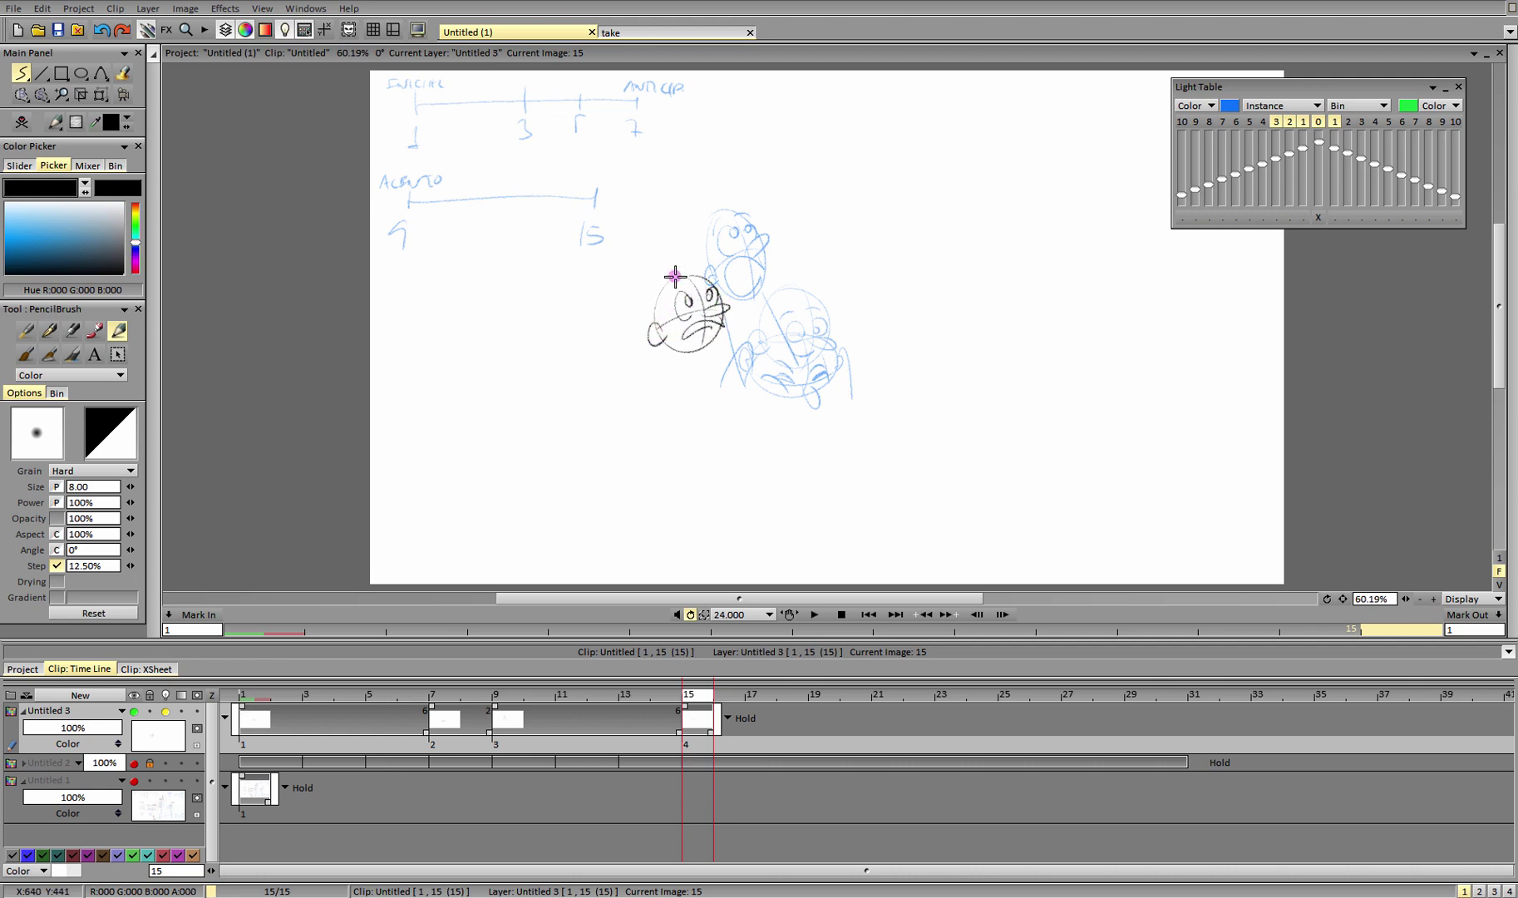
drag(664, 348, 680, 385)
drag(712, 333, 744, 376)
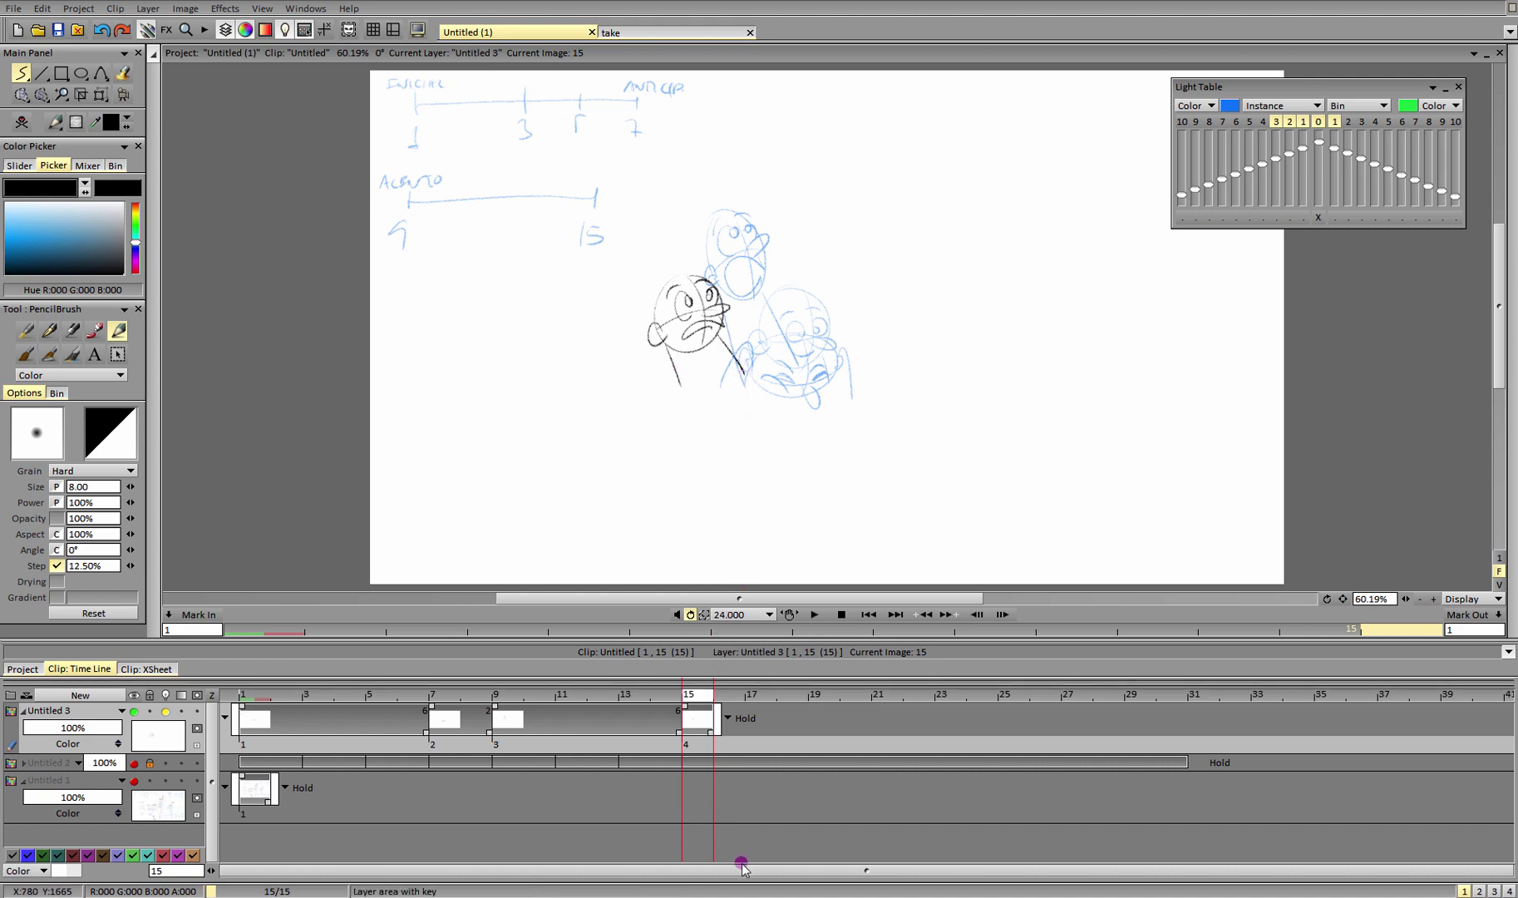
Turn off the Untitled 3 layer's light table and review the key poses on frames 1, 7, 9 and 15.
click(252, 713)
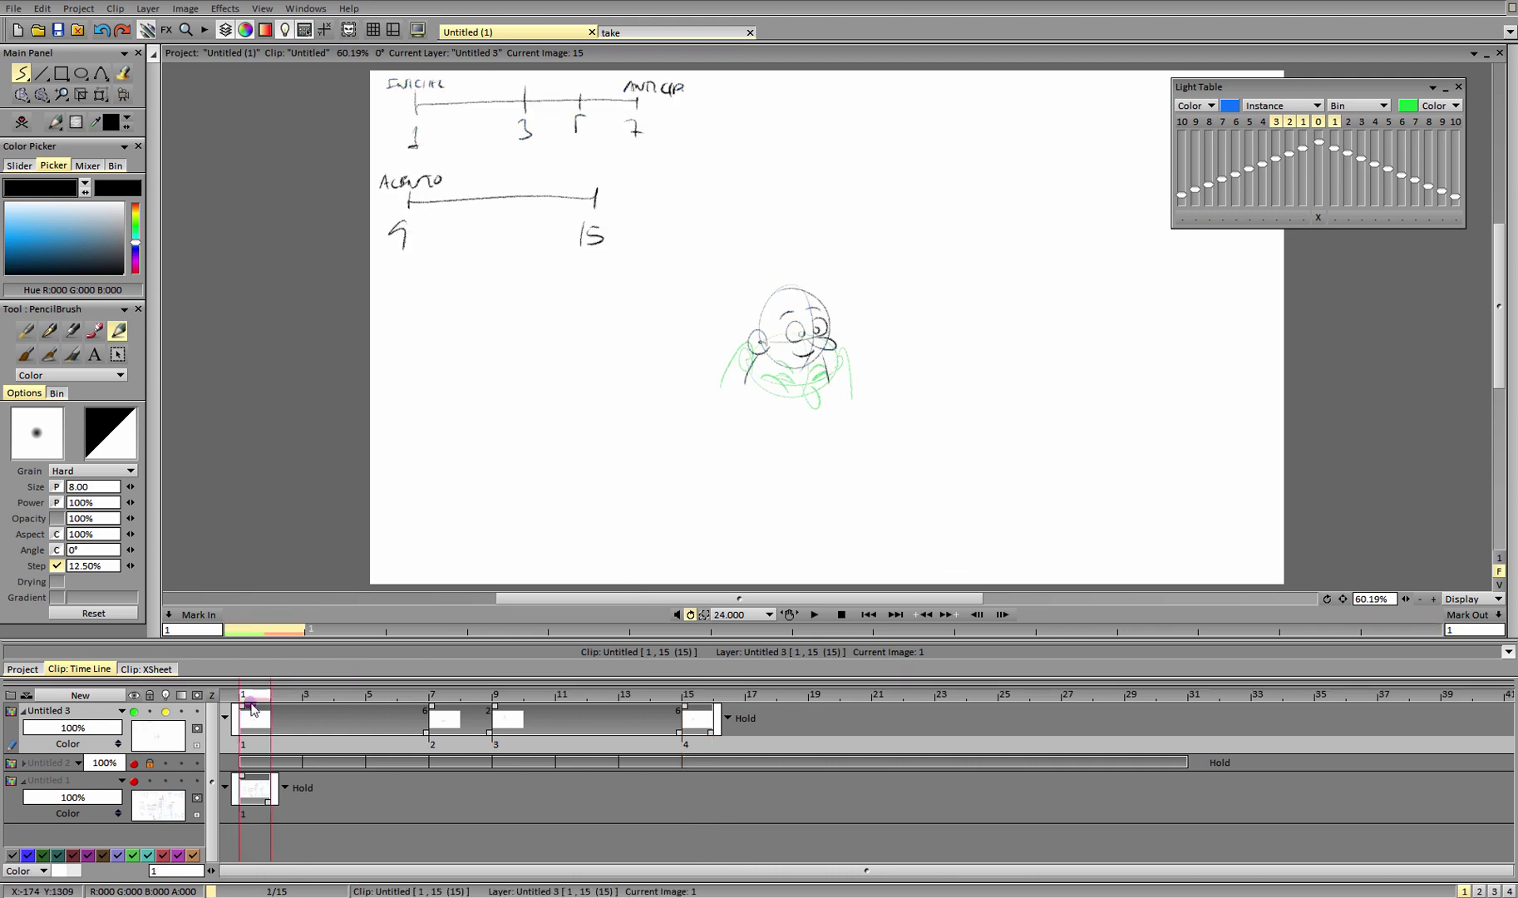
click(167, 711)
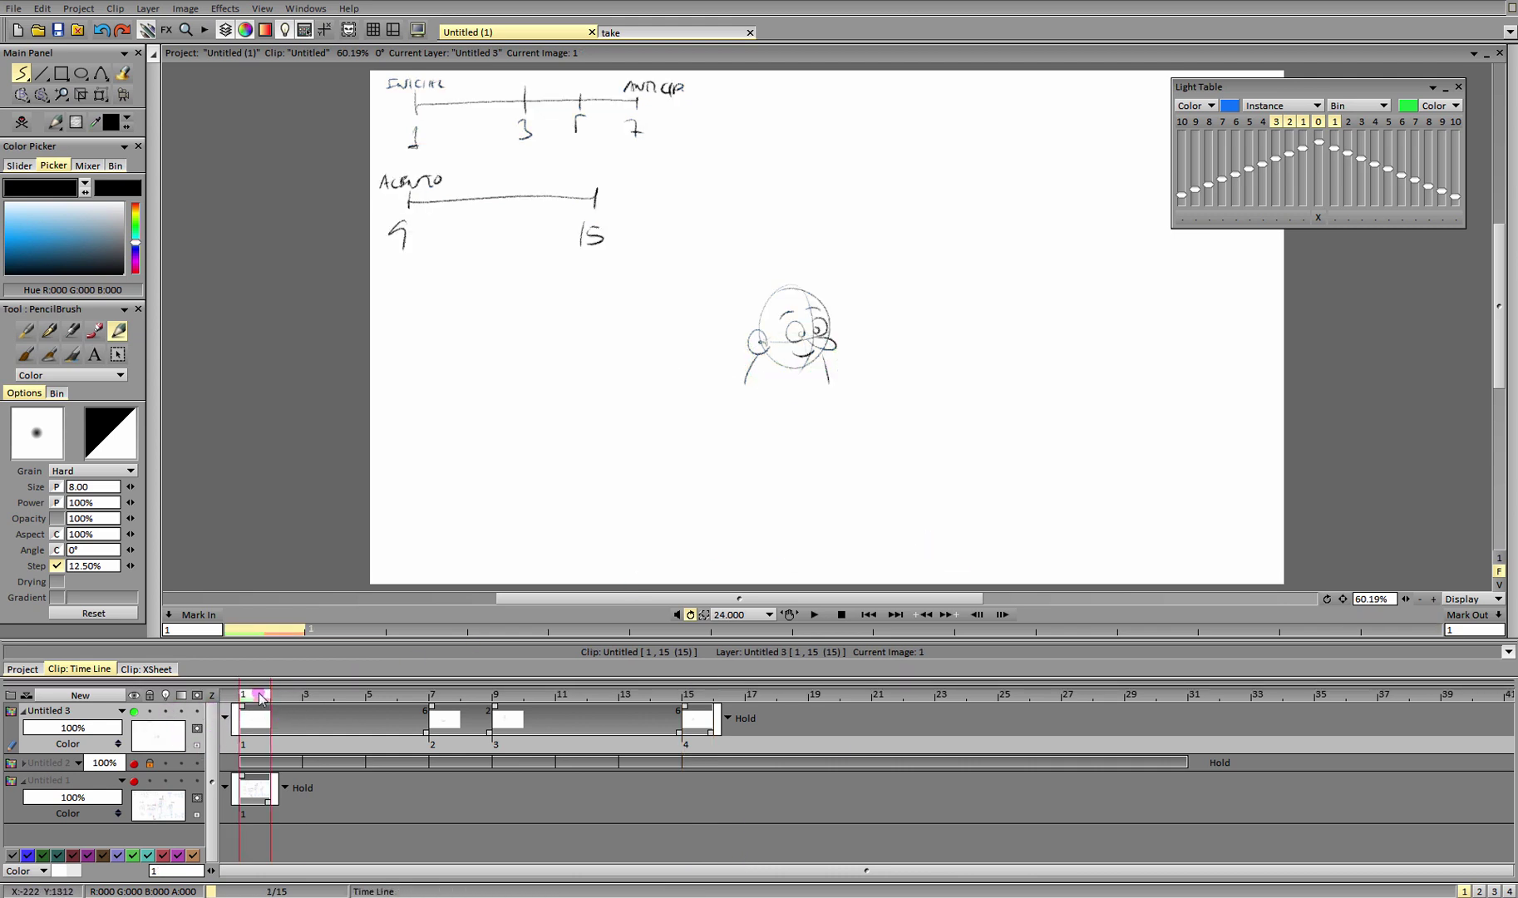
click(447, 730)
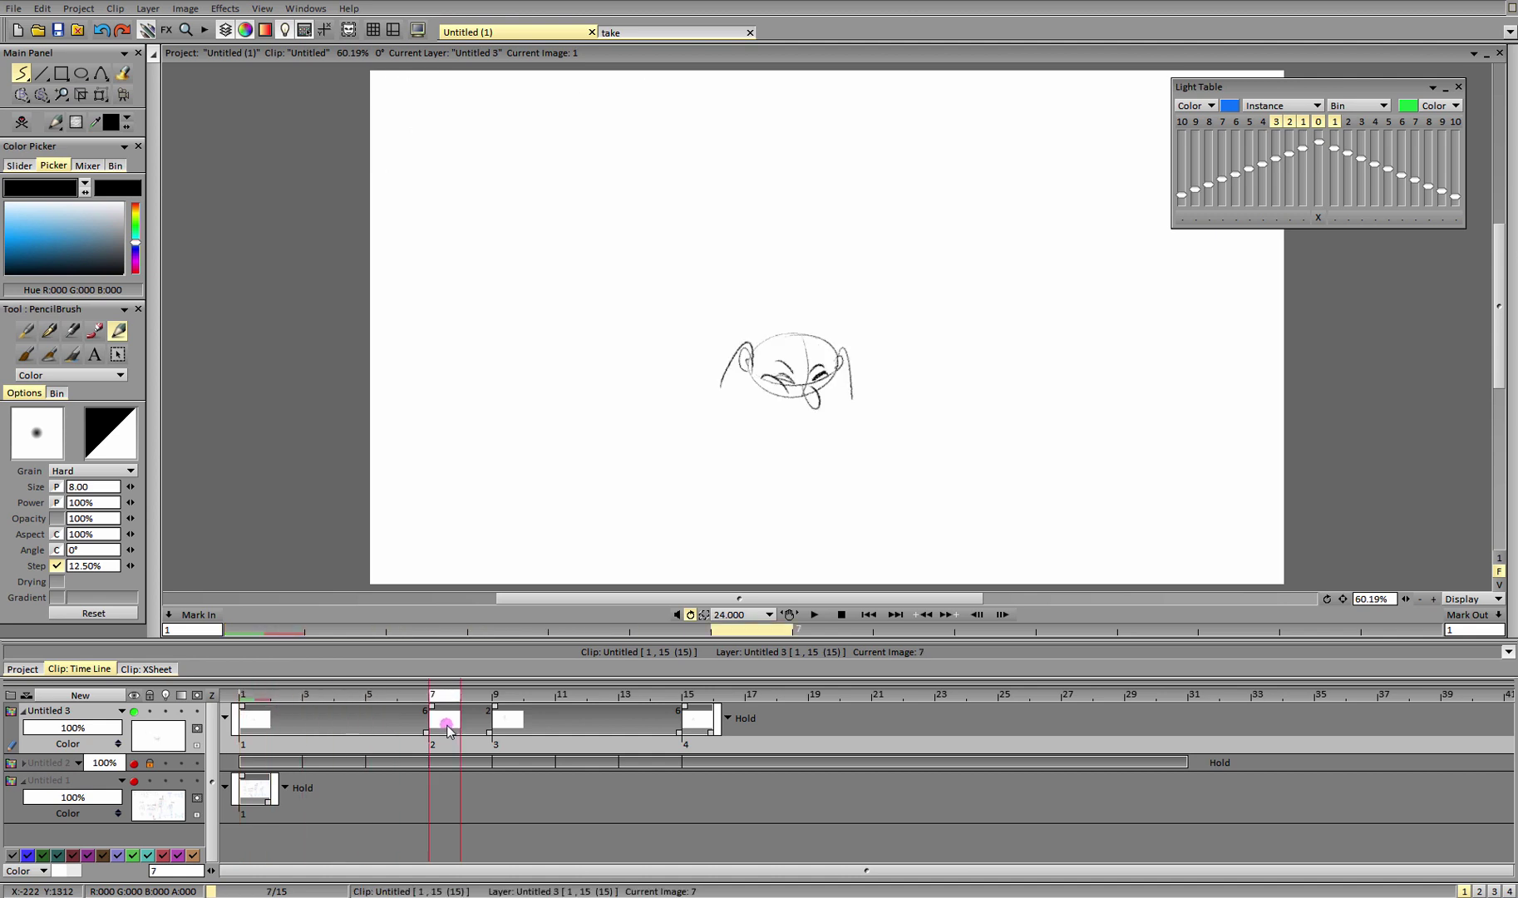
click(495, 731)
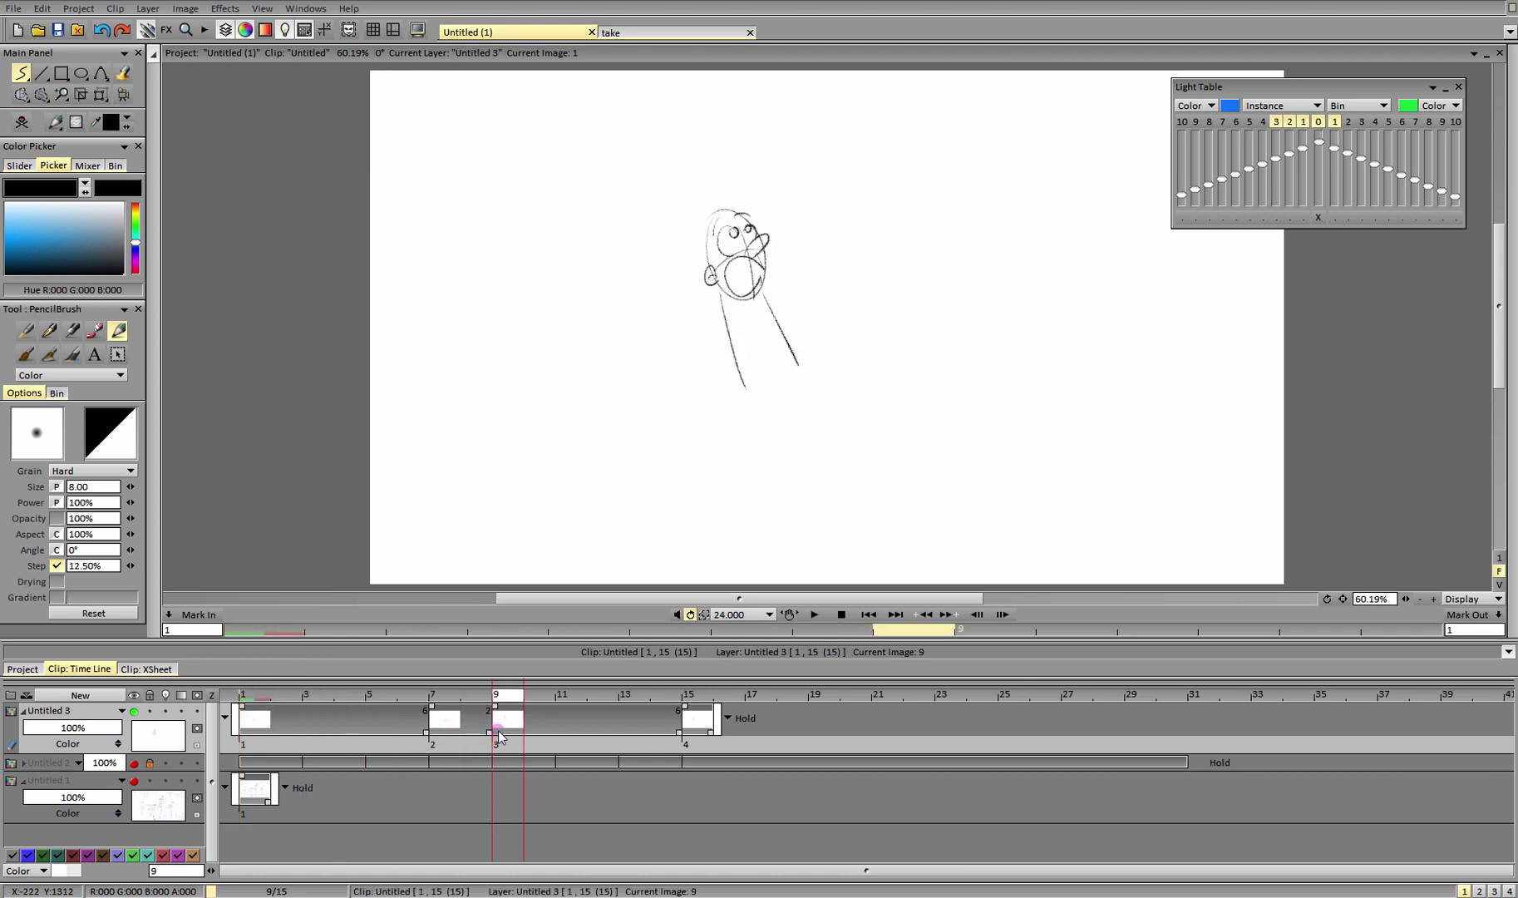
drag(536, 711, 697, 713)
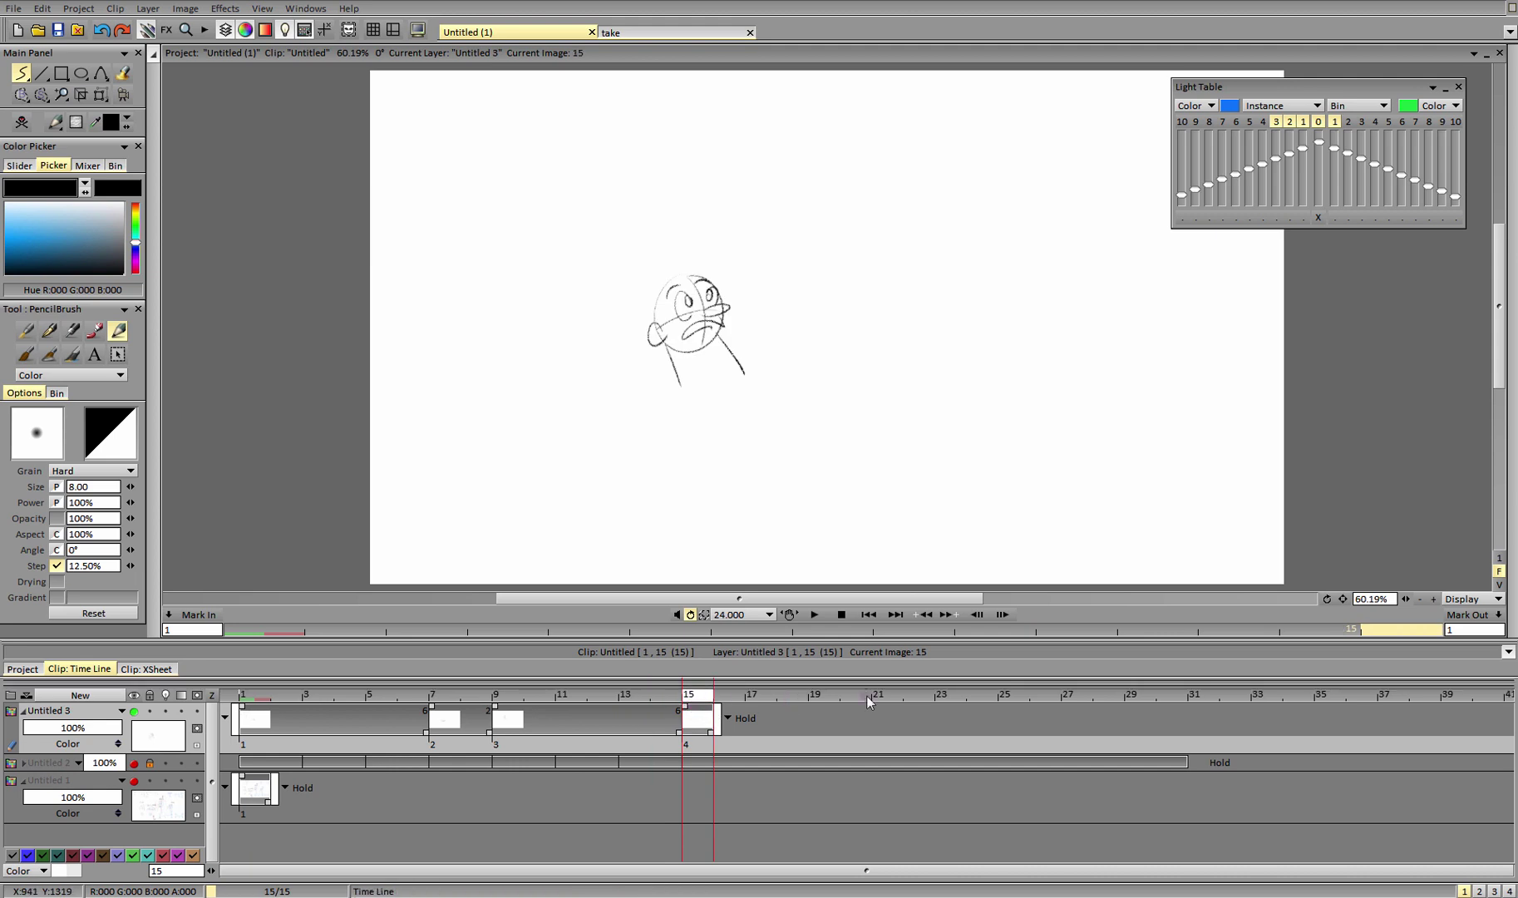
Extend the last drawing's exposure to frame 31, play the key poses, and return to frame 1.
drag(712, 736, 1213, 733)
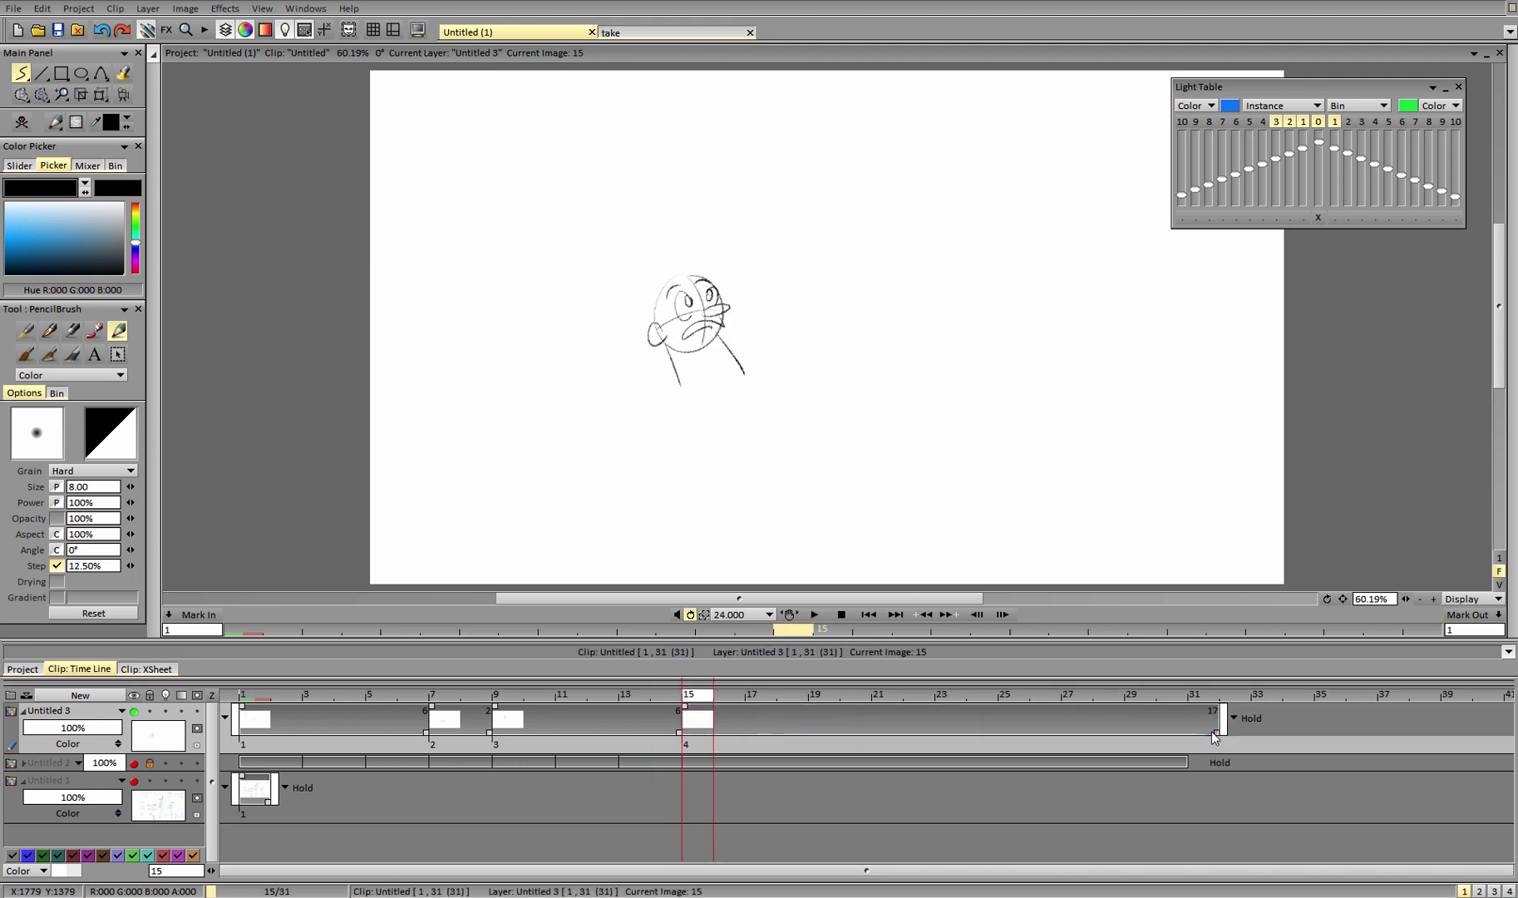
click(815, 615)
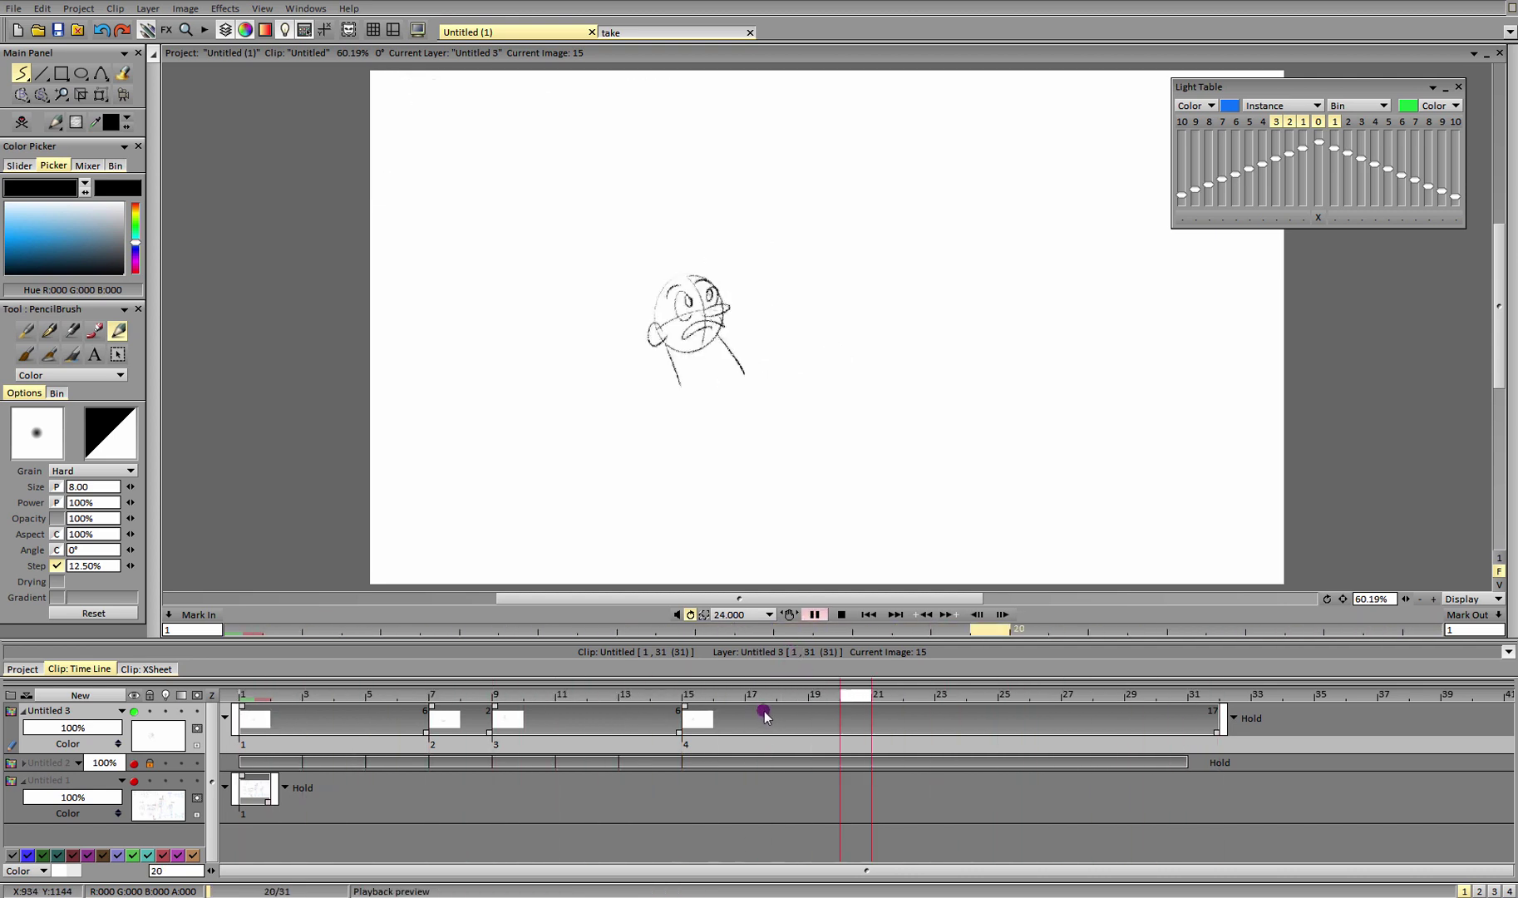
click(432, 696)
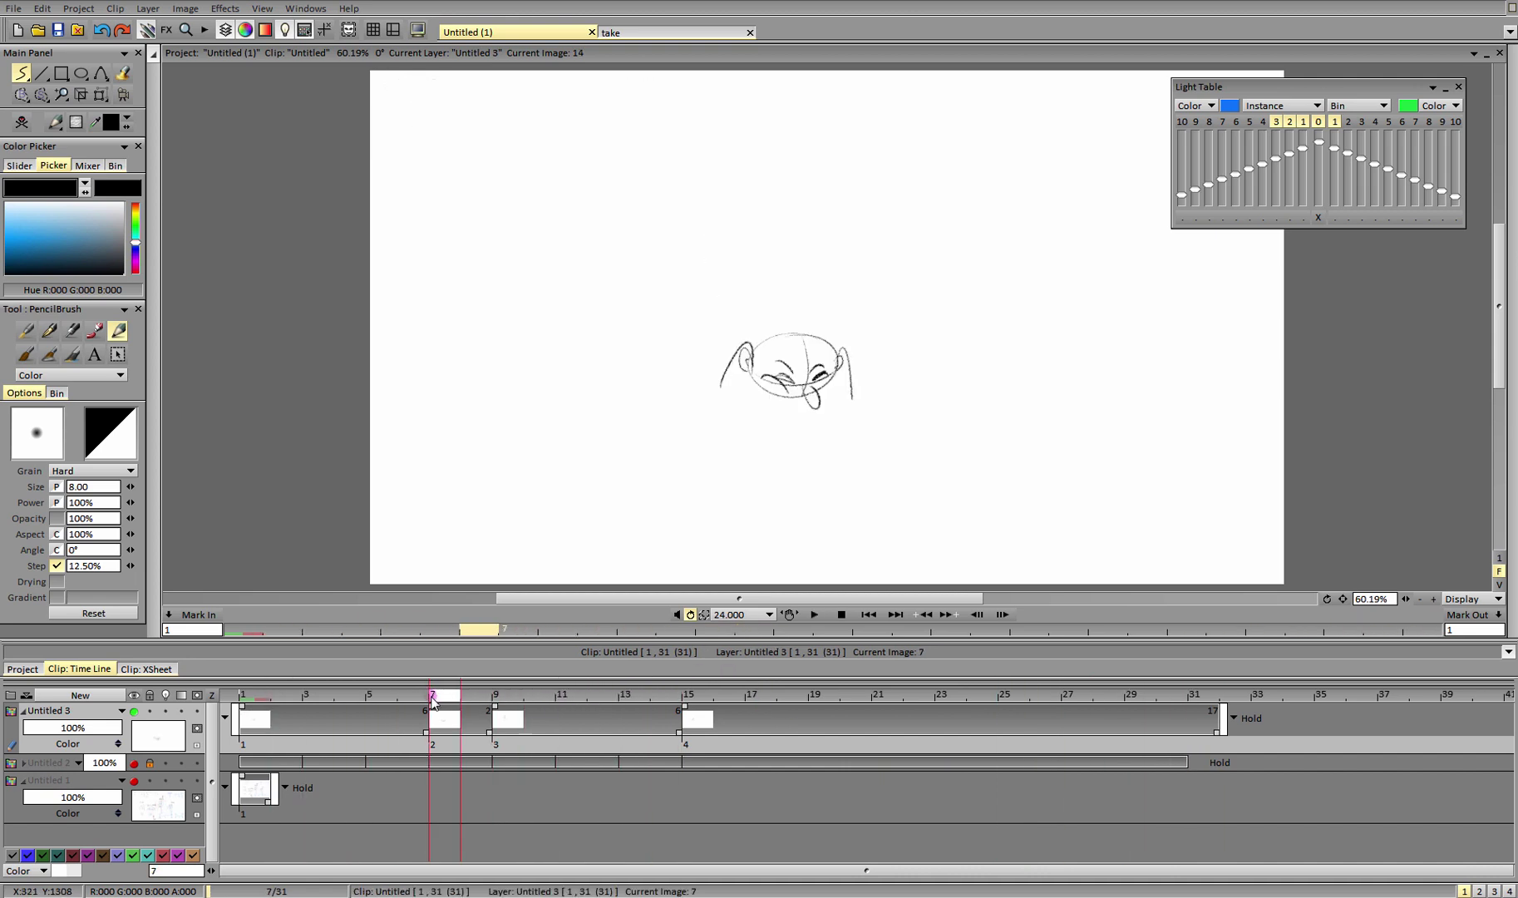
drag(432, 700, 245, 704)
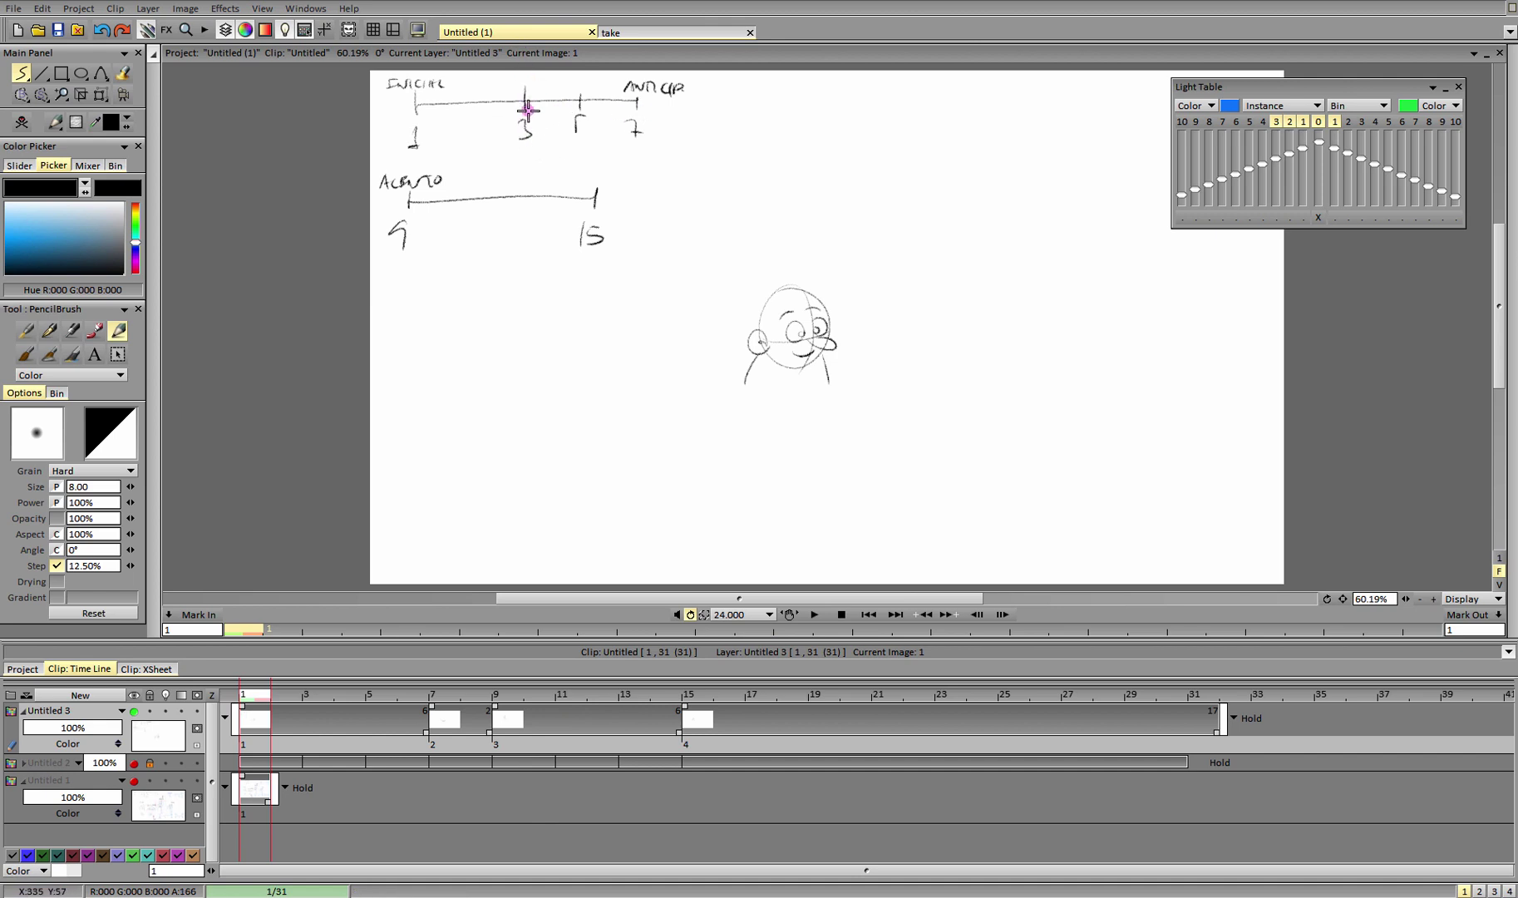
Create a blank drawing at frame 3 on the Untitled 3 layer and turn its light table back on.
click(320, 699)
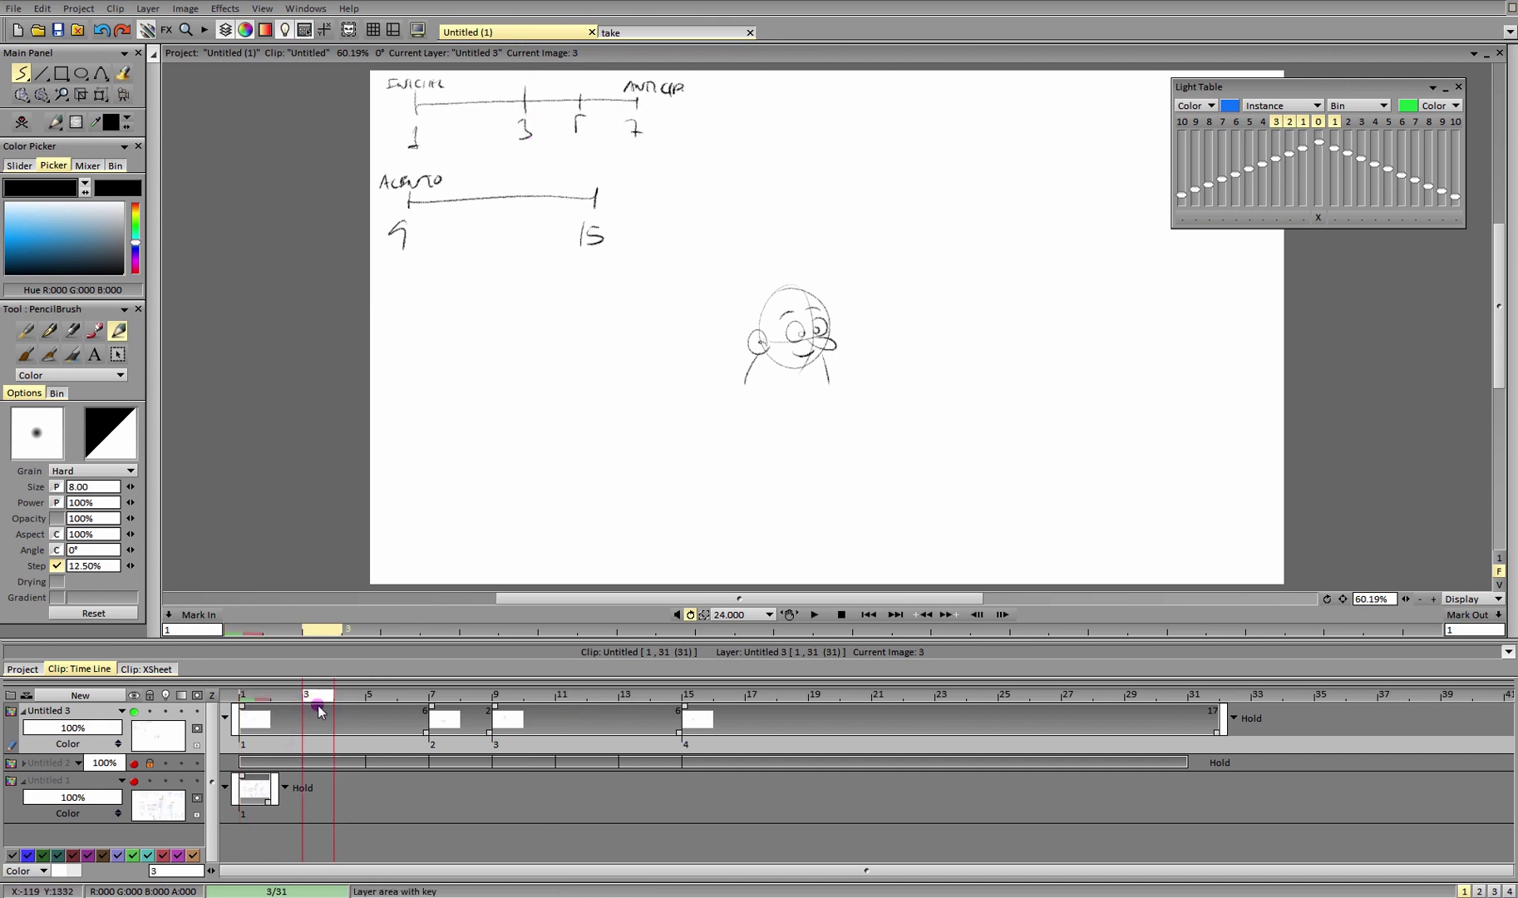
click(22, 123)
click(166, 712)
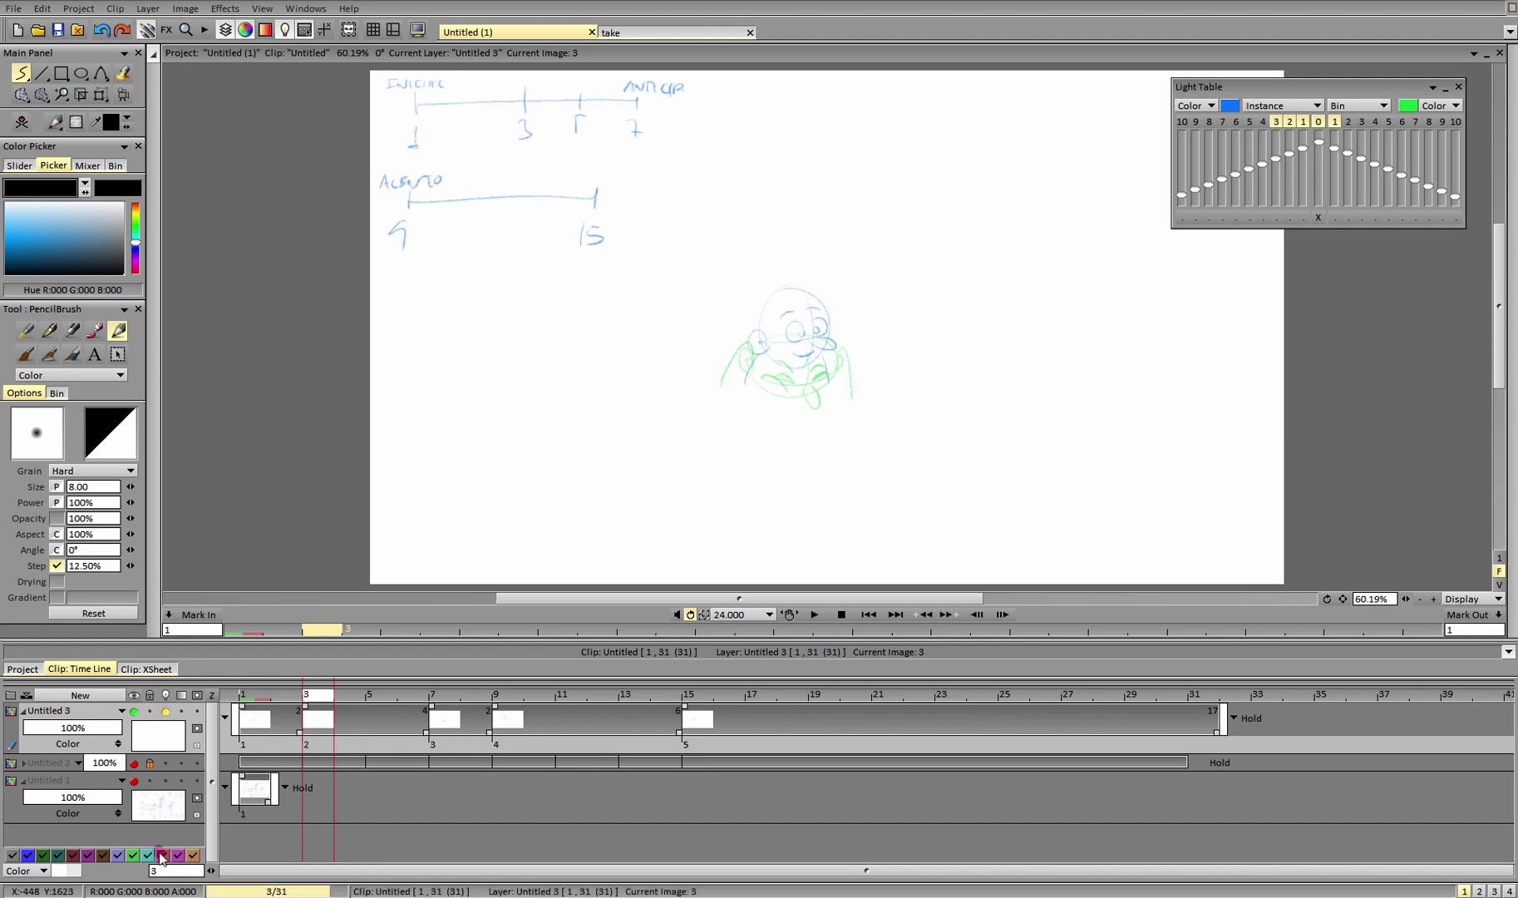
Draw the frame 3 in-between midway between the initial and anticipation poses, with squashed head, half-closed eyes, nose, mouth, ear and shoulder lines.
drag(1405, 598, 1367, 582)
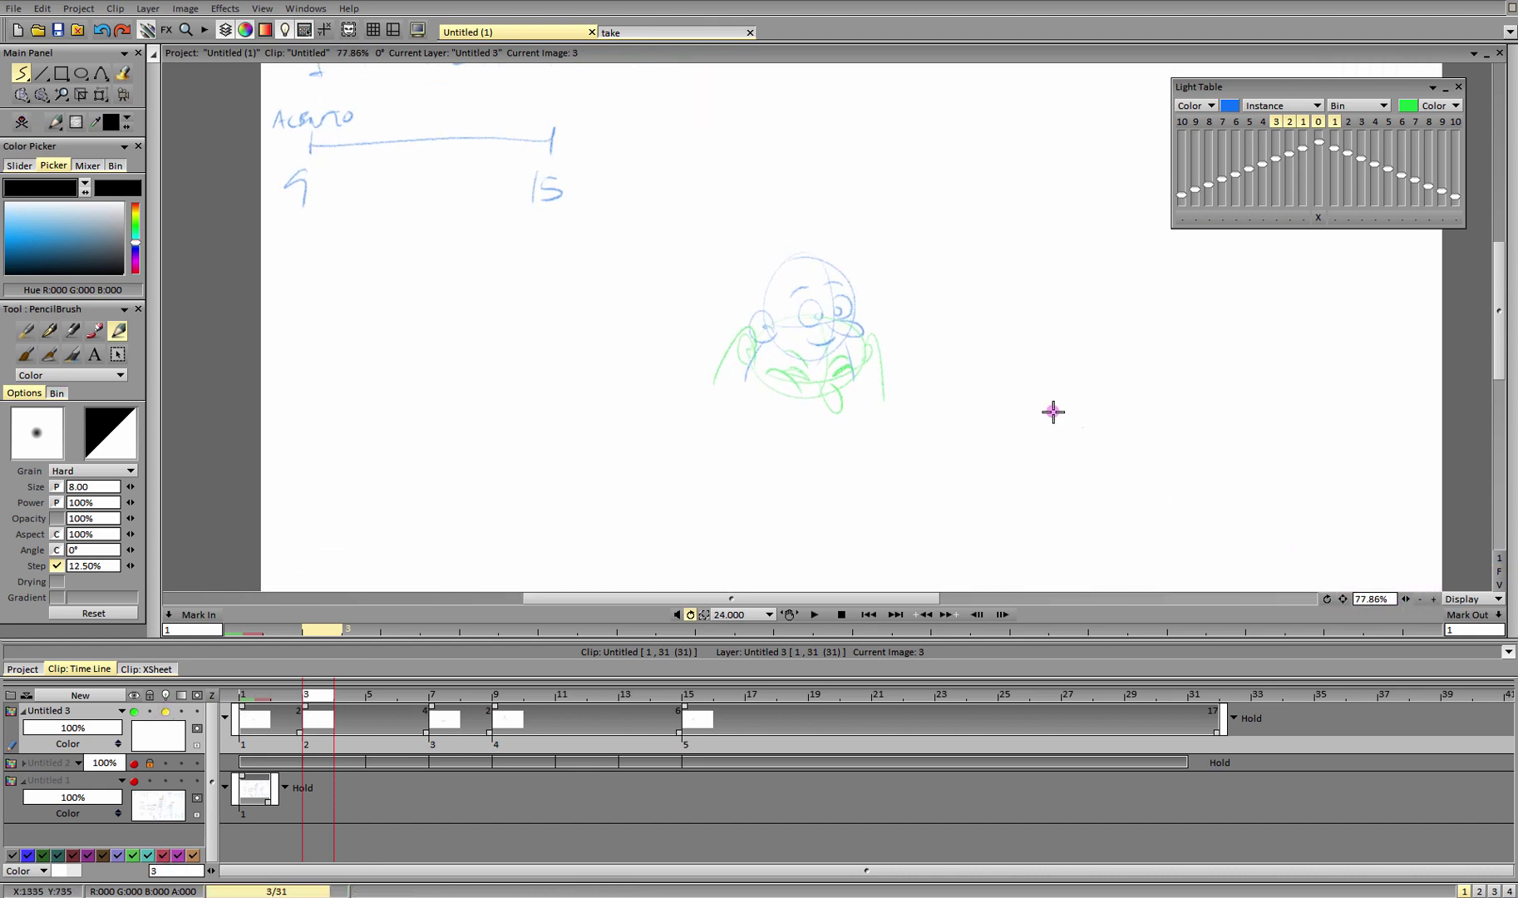
mouse_move(810, 288)
mouse_down()
mouse_move(763, 302)
mouse_move(832, 296)
mouse_move(824, 367)
mouse_move(836, 339)
mouse_move(844, 366)
mouse_move(811, 333)
mouse_move(824, 341)
mouse_up()
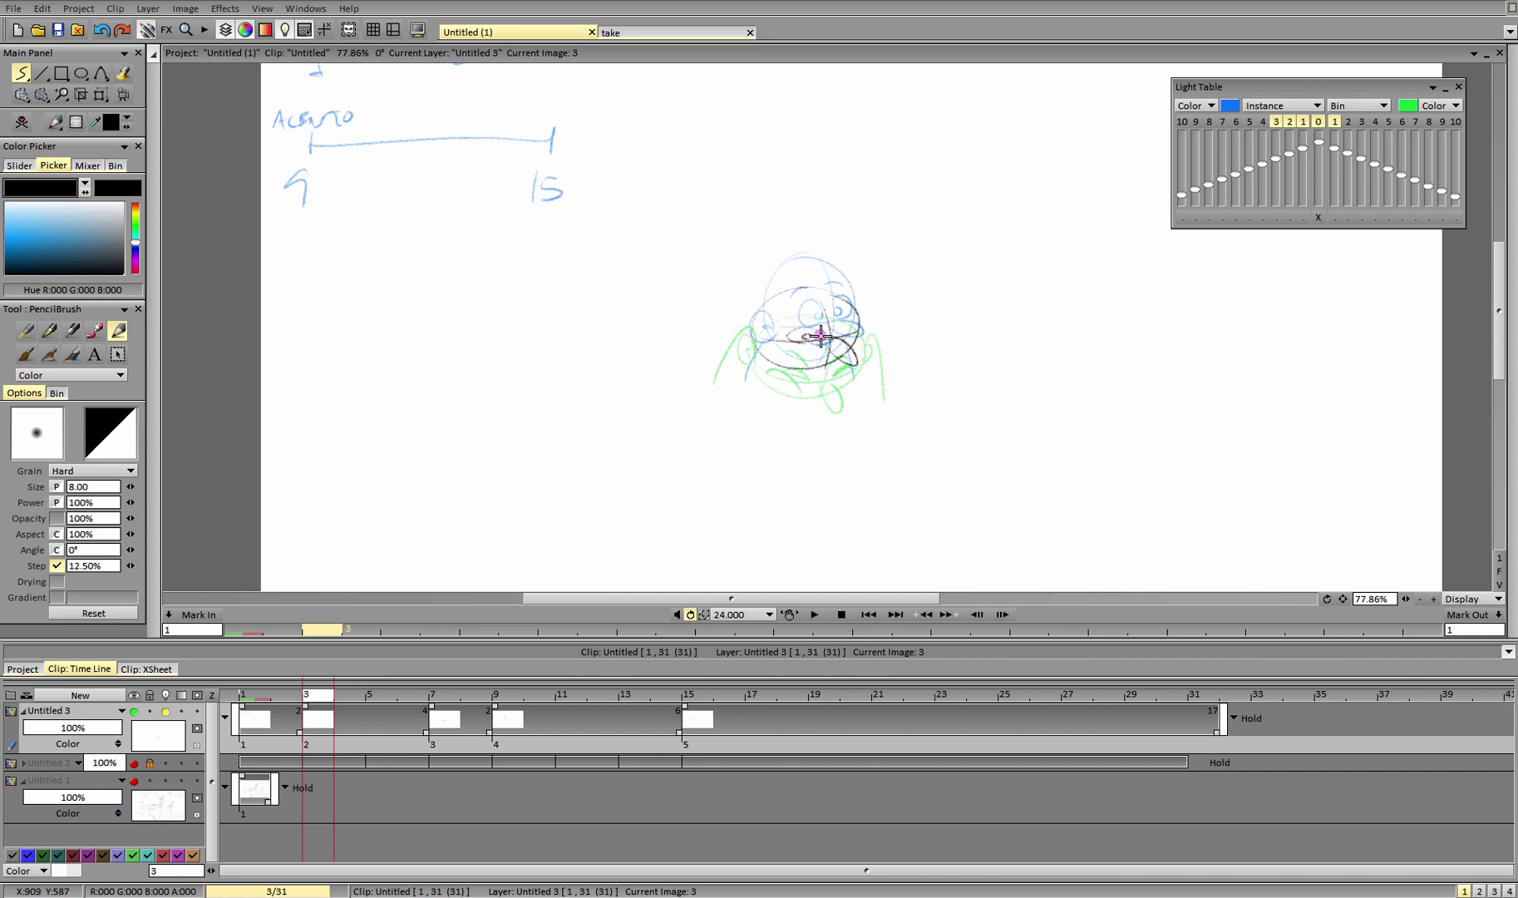
mouse_move(816, 333)
mouse_down()
mouse_move(792, 351)
mouse_move(792, 317)
mouse_move(847, 323)
mouse_move(763, 340)
mouse_up()
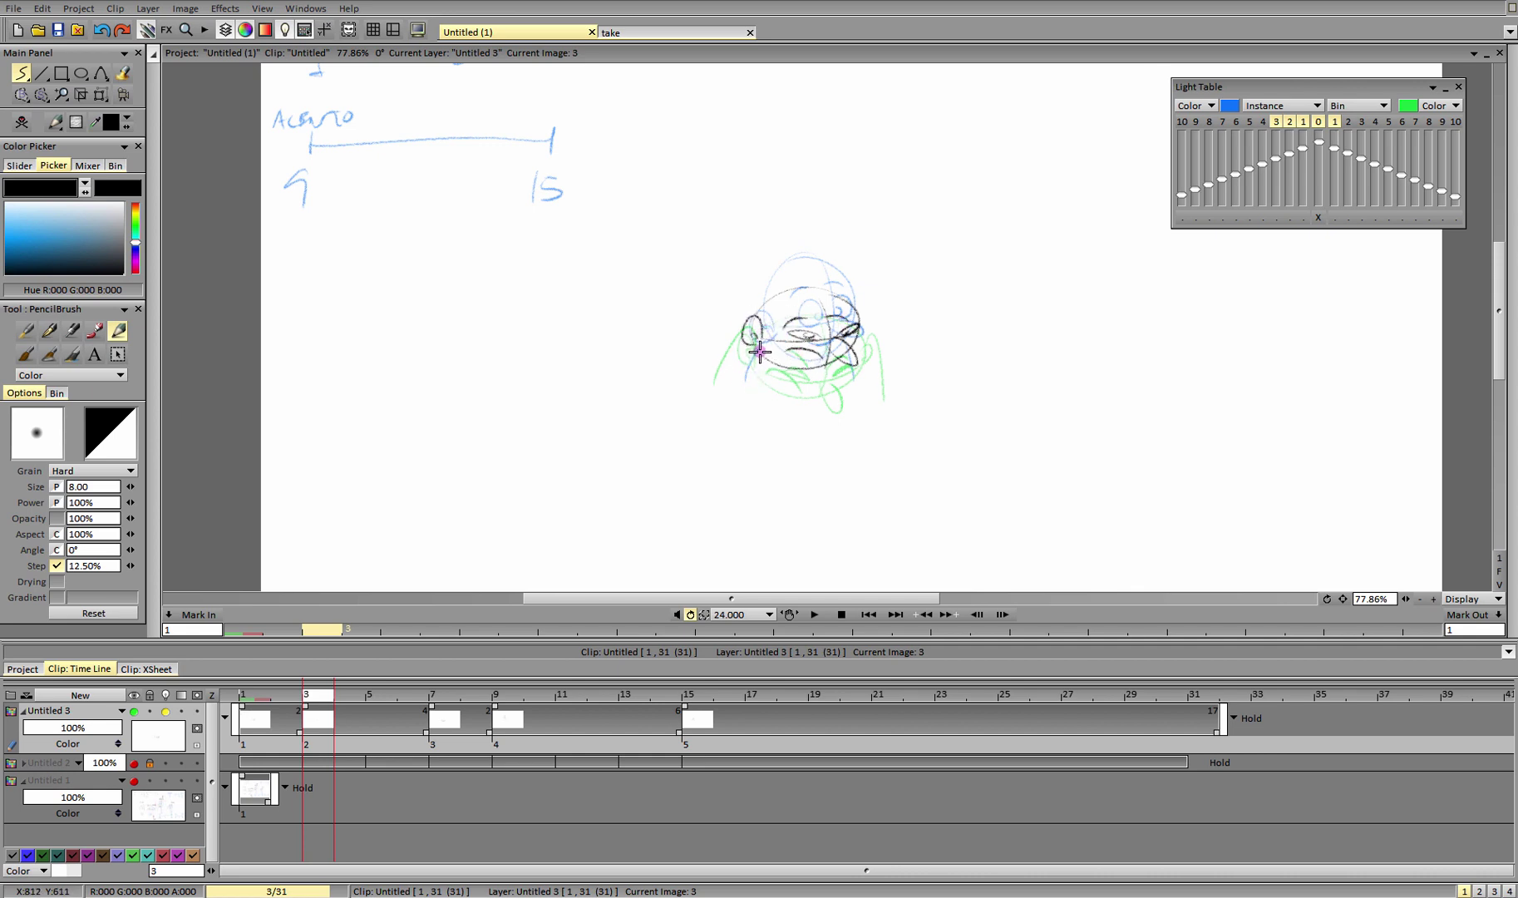
drag(746, 344, 713, 391)
key(ctrl+z)
drag(854, 332, 865, 387)
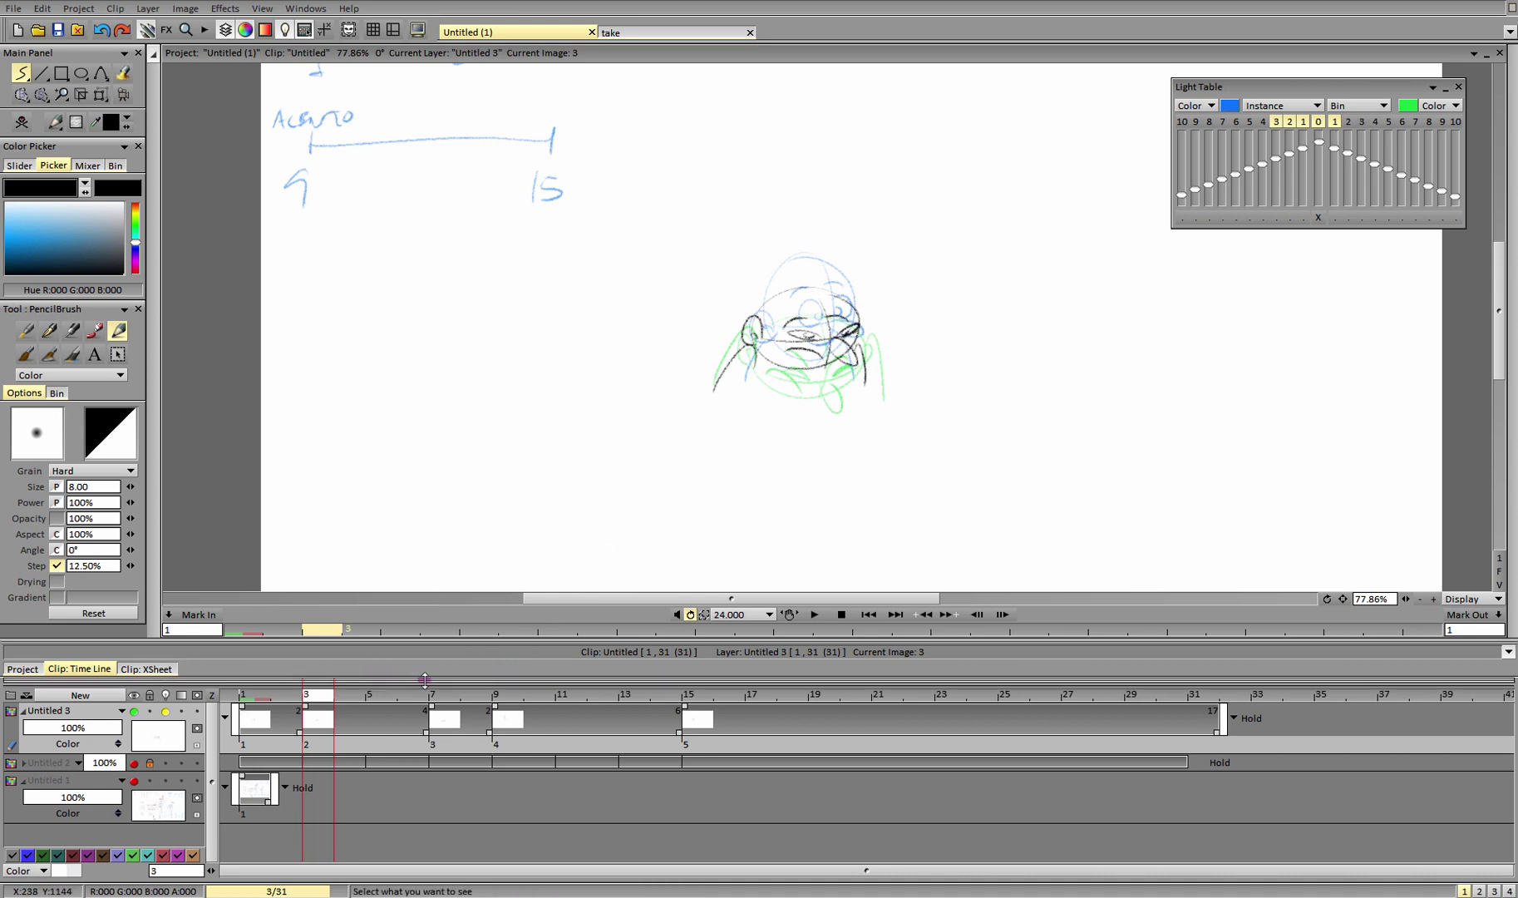
click(1499, 572)
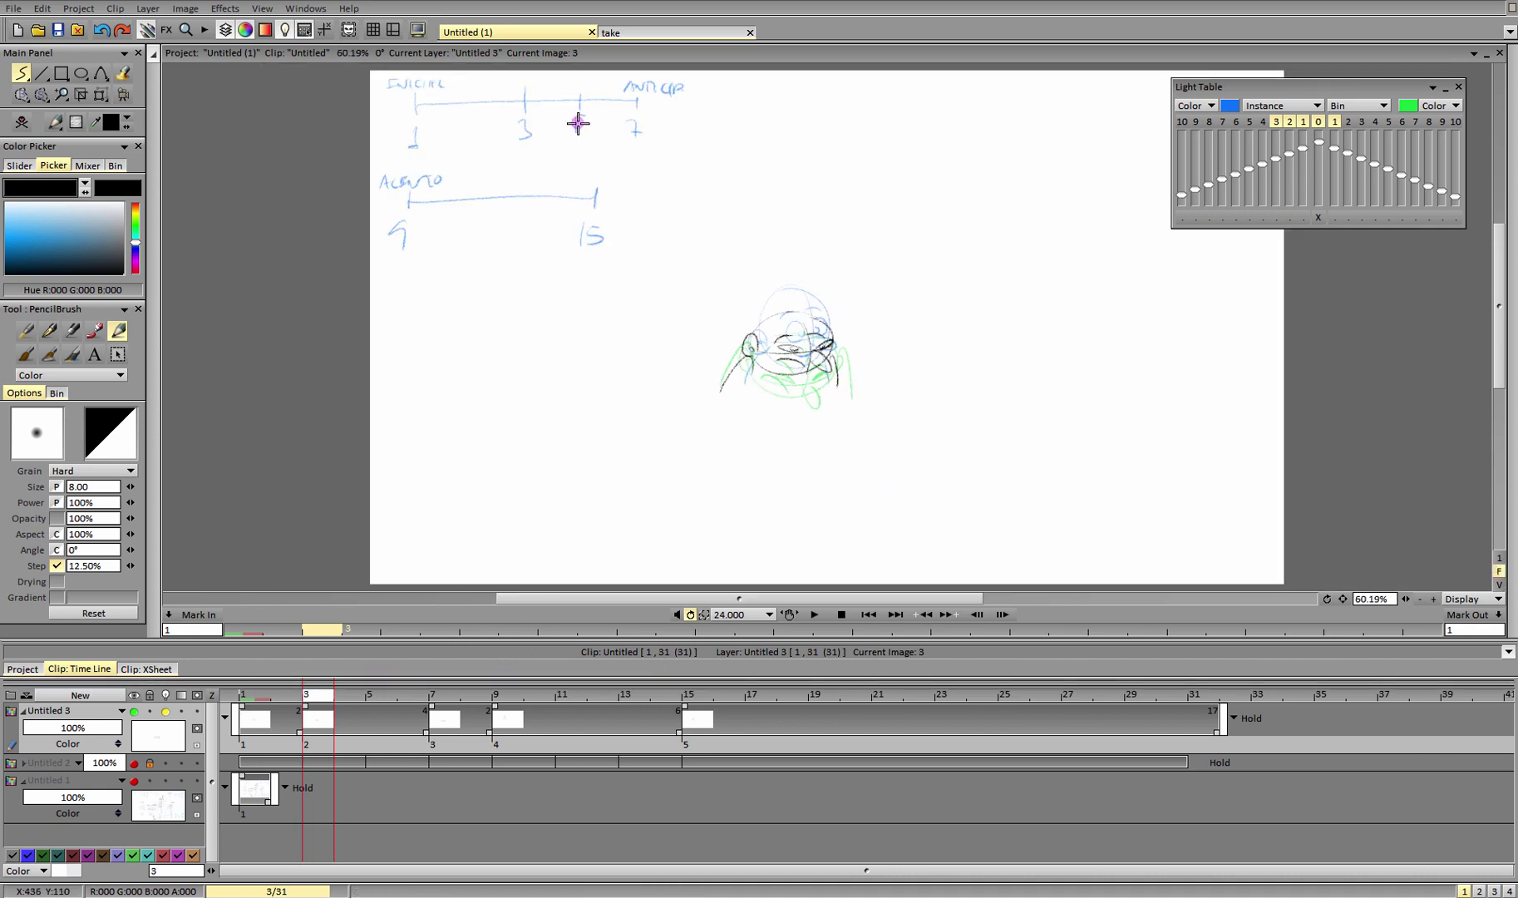
Create a blank drawing at frame 5 and limit the light table to one previous drawing.
key(Right)
key(Right)
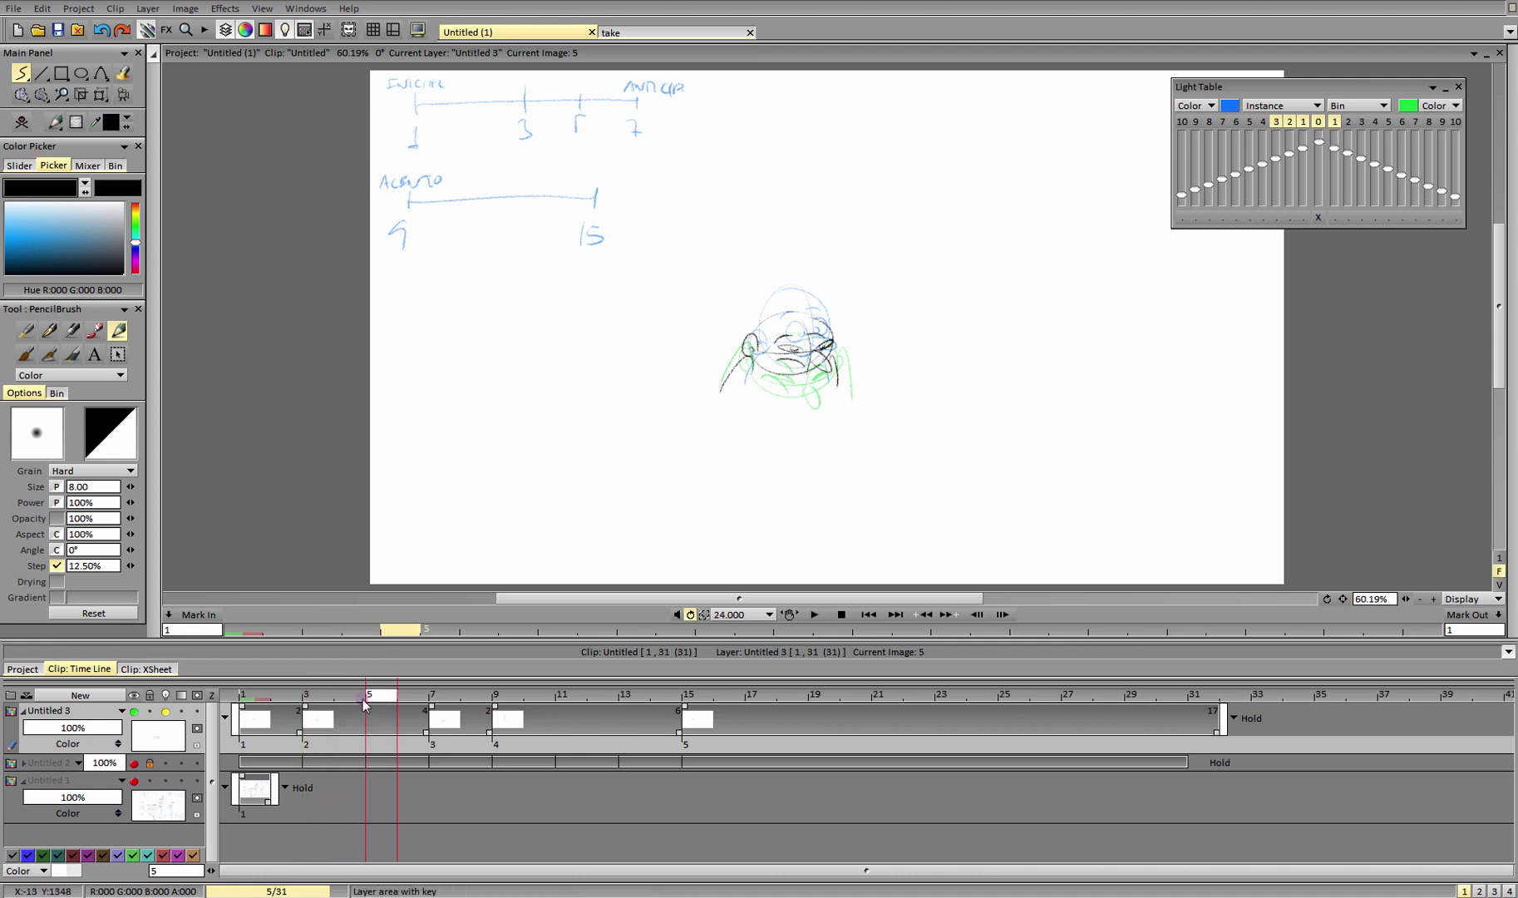
click(21, 122)
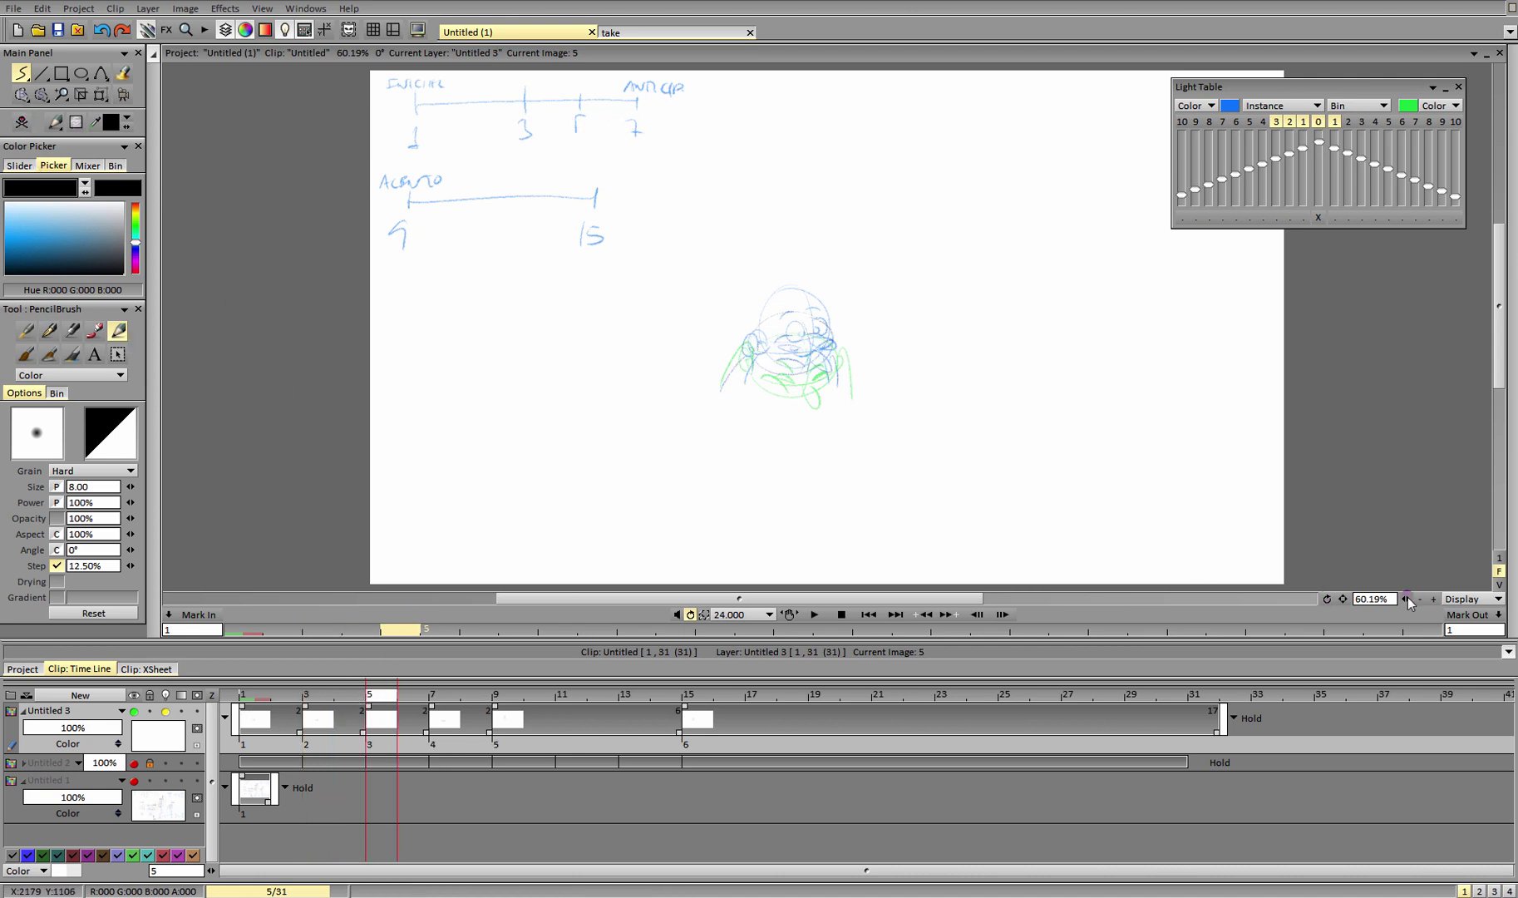
drag(1406, 599, 1452, 600)
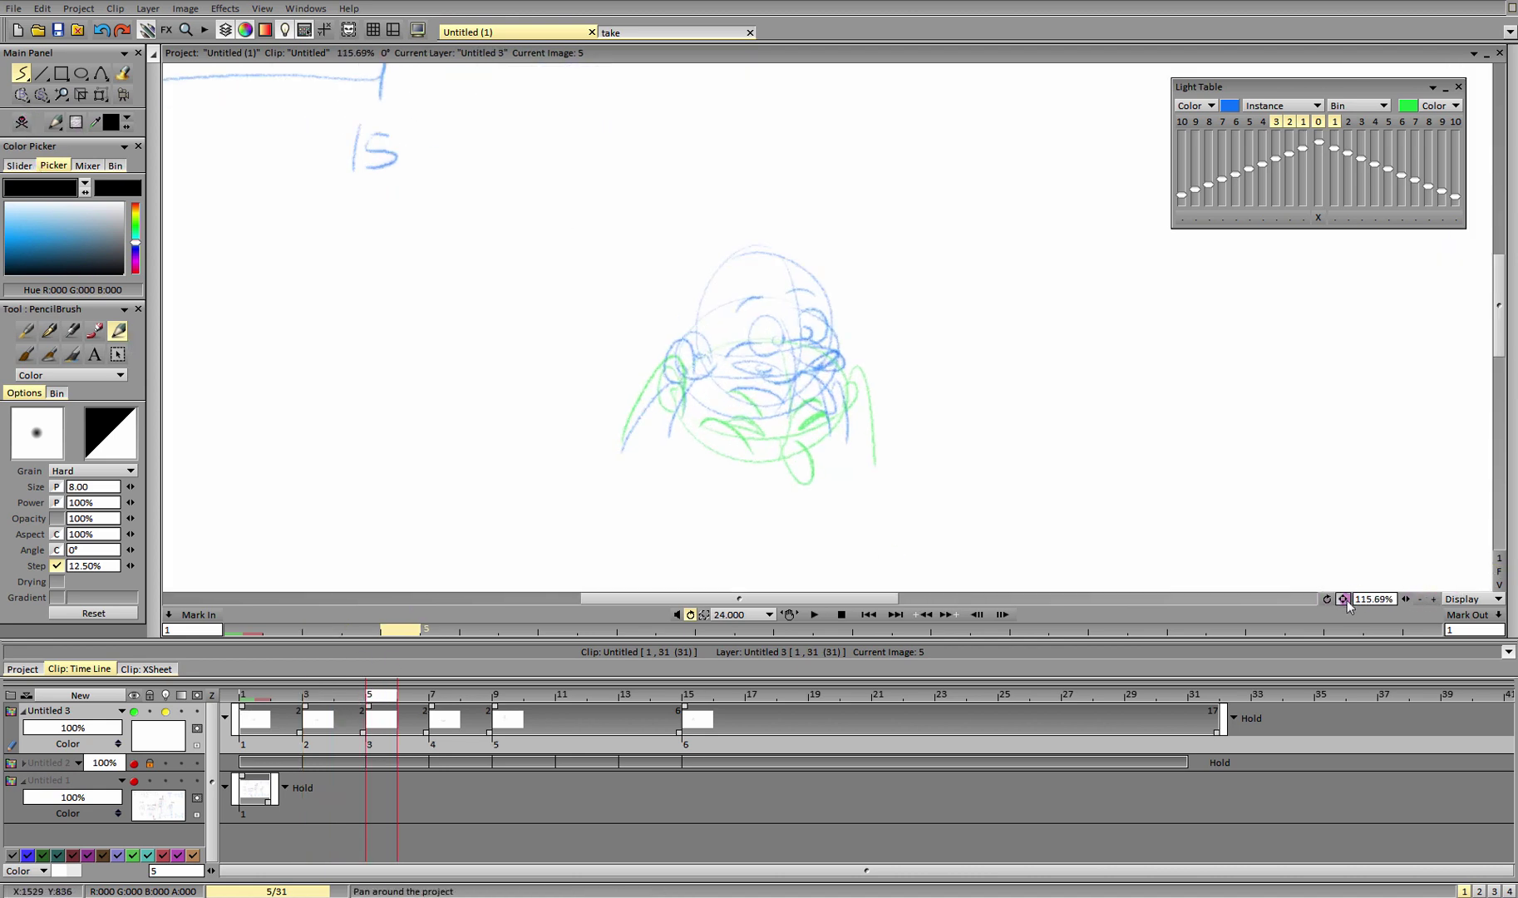
click(1288, 123)
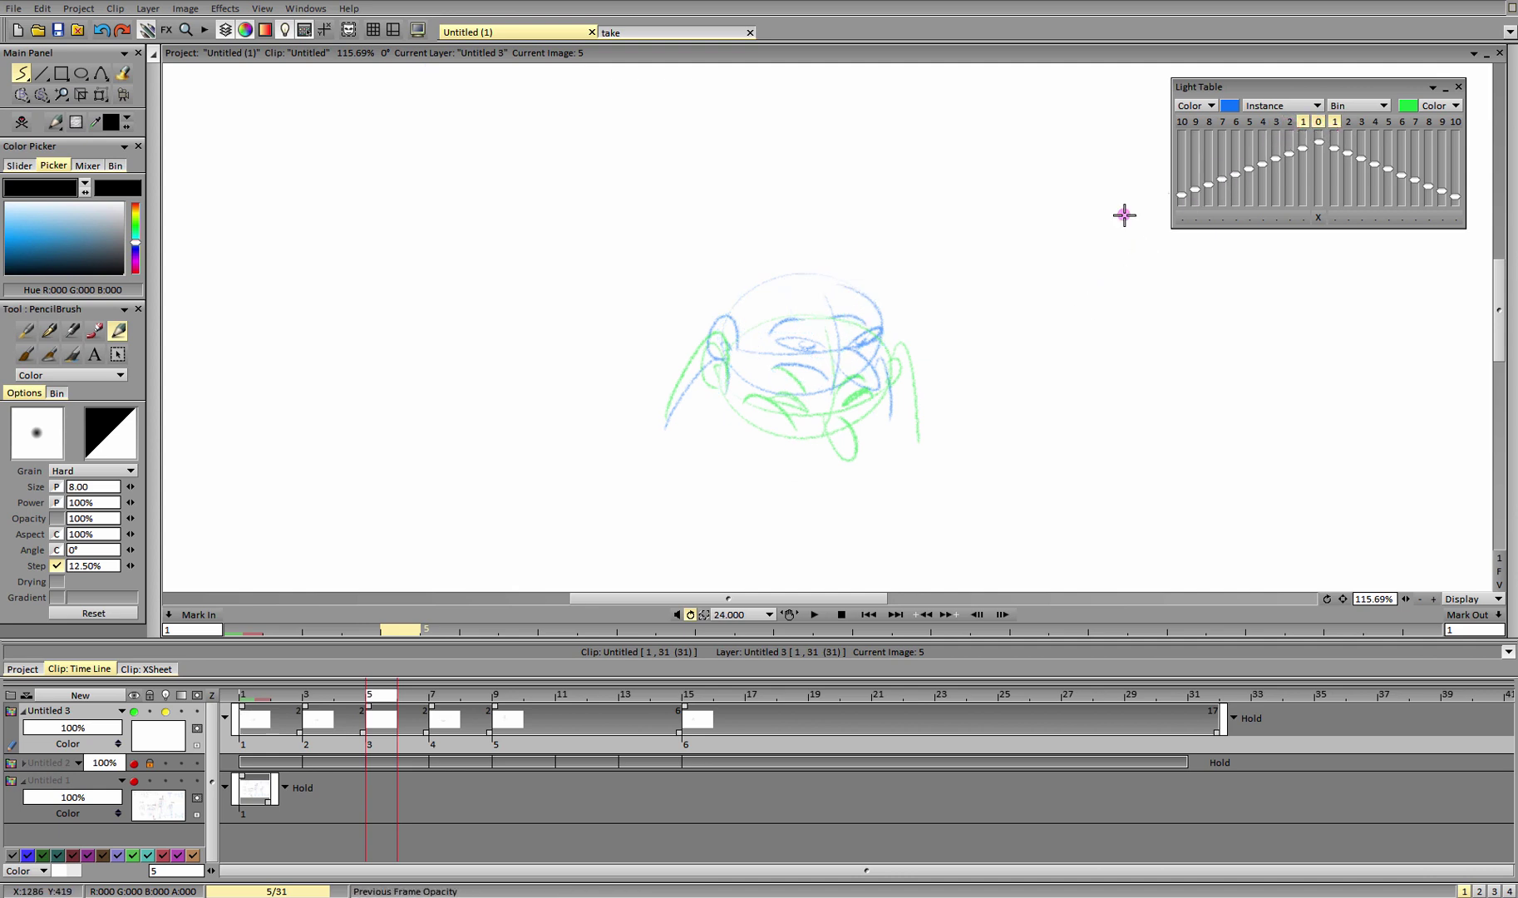
Draw the squashed head outline, ear and shoulder lines of the frame 5 in-between, midway between the frame 3 and frame 7 drawings.
mouse_move(749, 399)
mouse_down()
mouse_move(860, 386)
mouse_move(801, 411)
mouse_move(883, 368)
mouse_up()
key(ctrl+z)
mouse_move(889, 356)
mouse_down()
mouse_move(720, 344)
mouse_move(763, 404)
mouse_move(757, 364)
mouse_move(713, 371)
mouse_move(725, 358)
mouse_move(665, 429)
mouse_up()
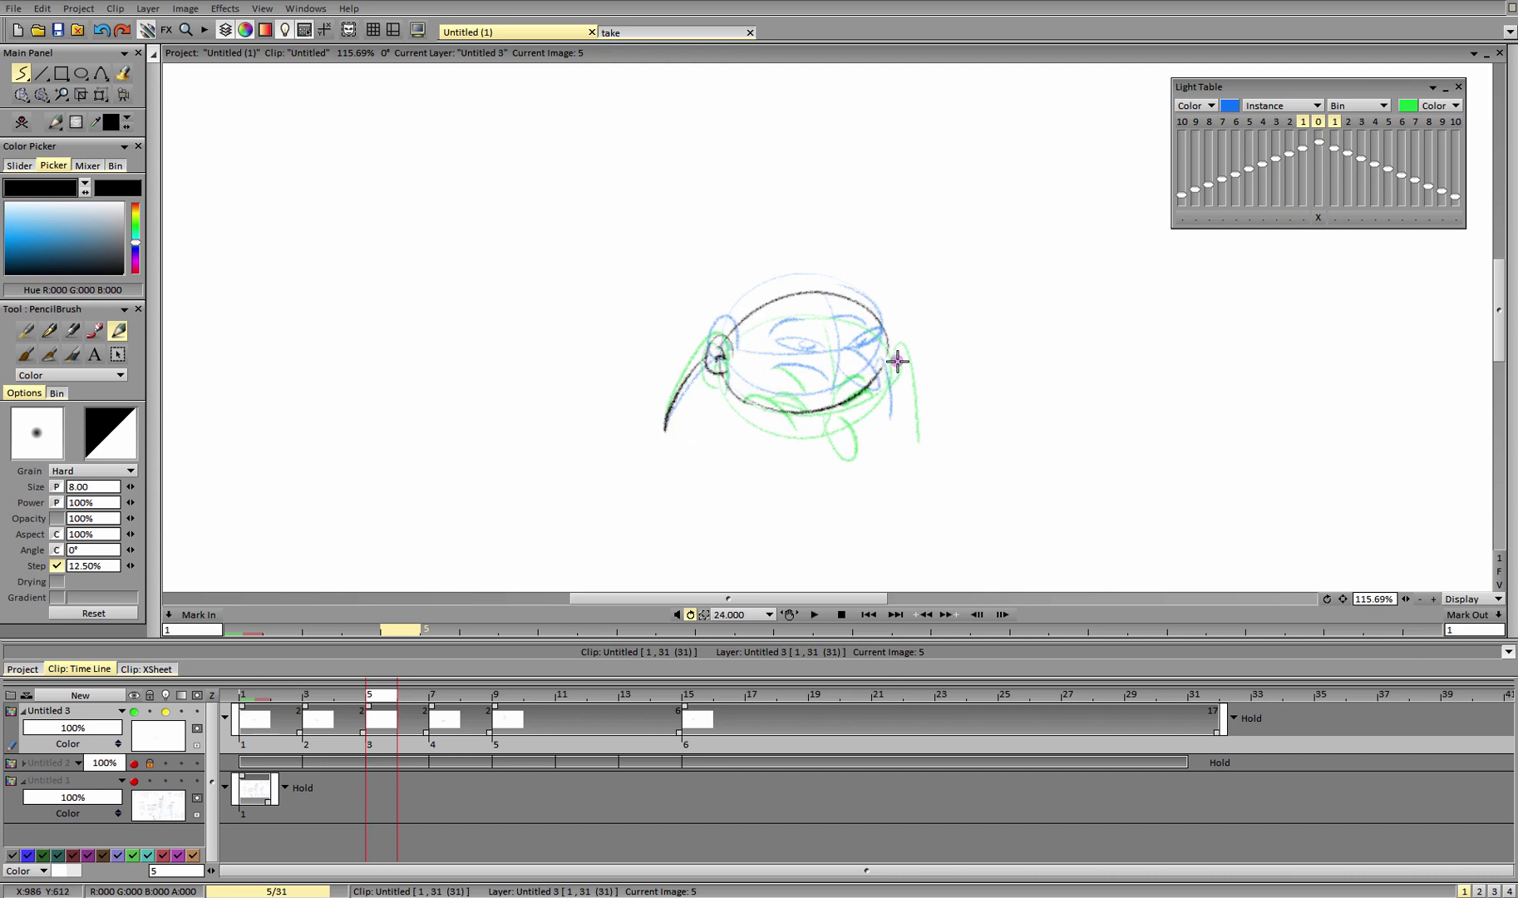
drag(886, 348, 896, 425)
drag(722, 359, 664, 431)
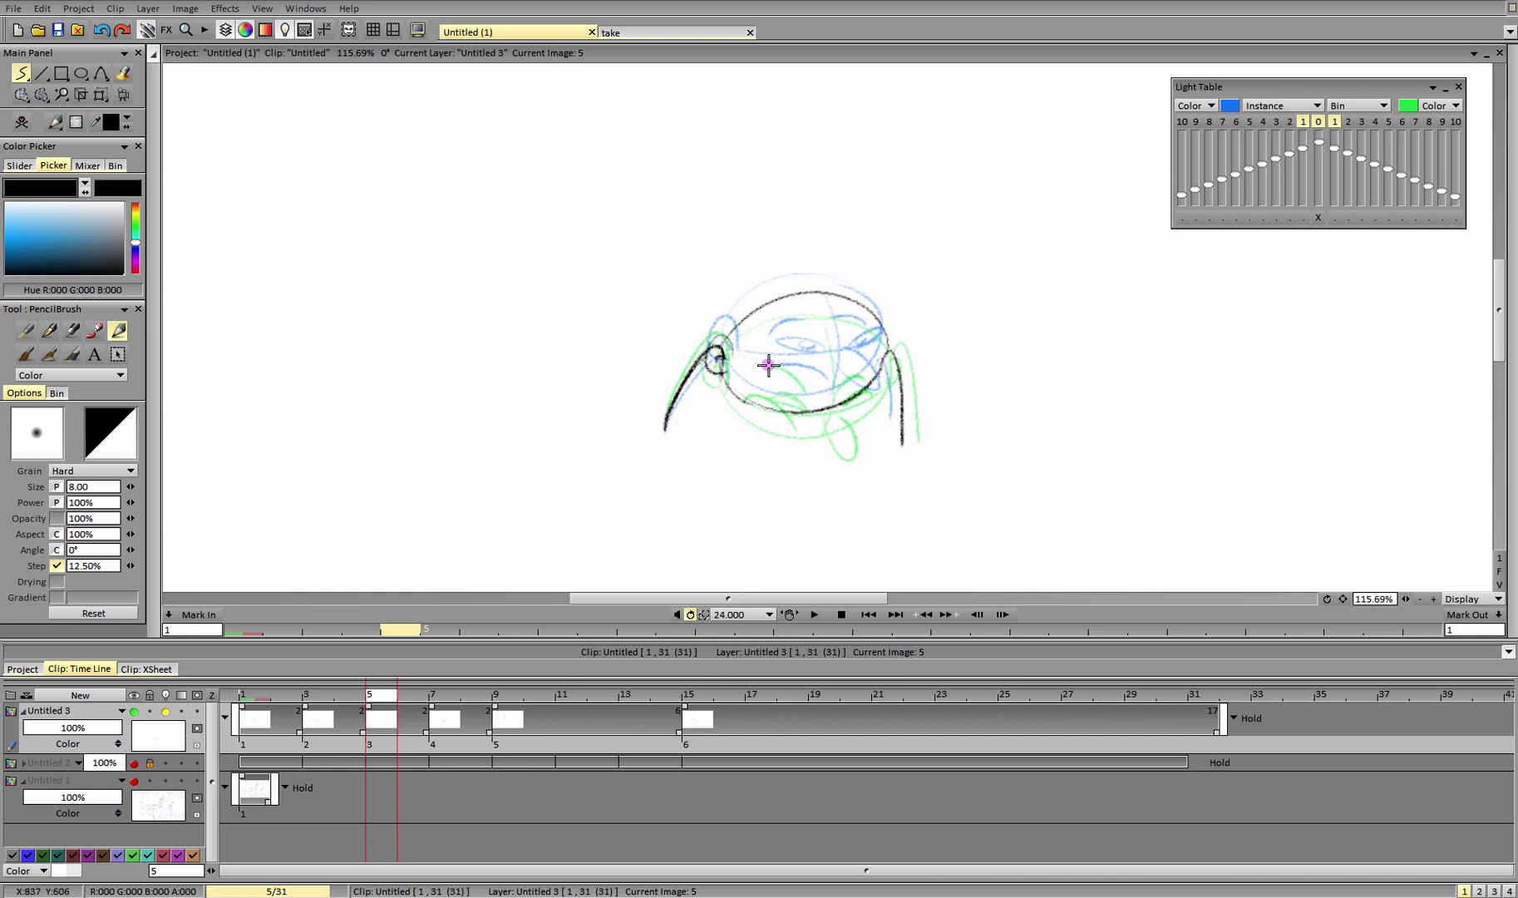
Add the nose, curved eye guideline, closed eyes, eyebrows and mouth to the frame 5 in-between.
mouse_move(838, 399)
mouse_down()
mouse_move(844, 377)
mouse_move(864, 396)
mouse_move(845, 375)
mouse_up()
key(ctrl+z)
mouse_move(736, 357)
mouse_down()
mouse_move(787, 383)
mouse_move(879, 348)
mouse_up()
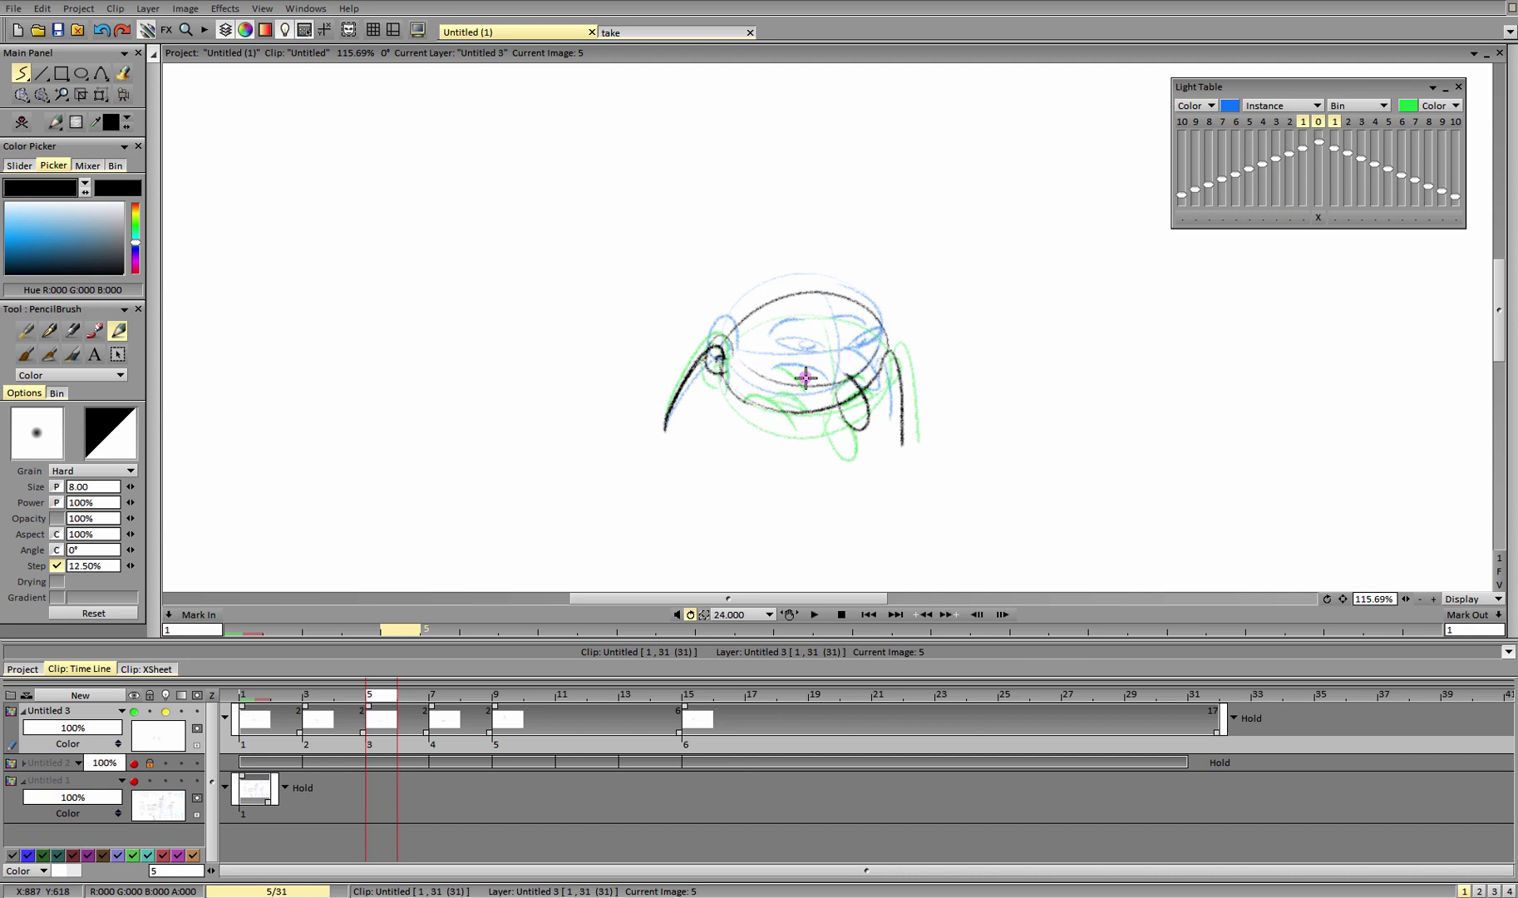
mouse_move(775, 371)
mouse_down()
mouse_move(808, 379)
mouse_move(874, 353)
mouse_up()
mouse_move(780, 343)
mouse_down()
mouse_move(833, 346)
mouse_move(782, 338)
mouse_move(867, 330)
mouse_up()
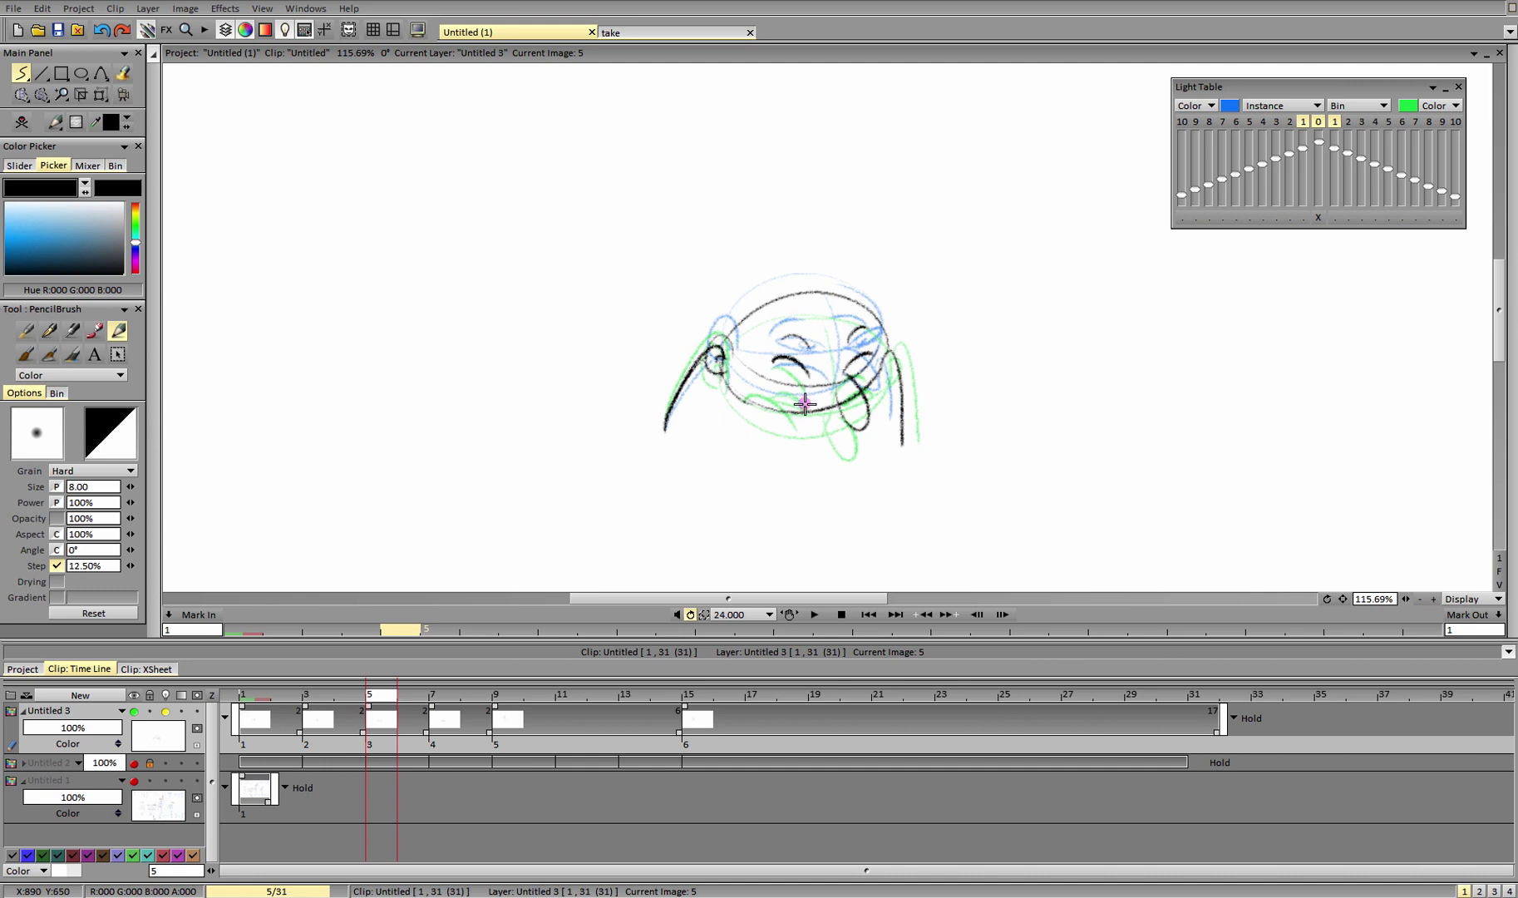
drag(795, 364, 753, 388)
Fit the whole drawing in view and scrub between frames 1 and 9 to review the anticipation motion, ending on frame 1.
click(1499, 572)
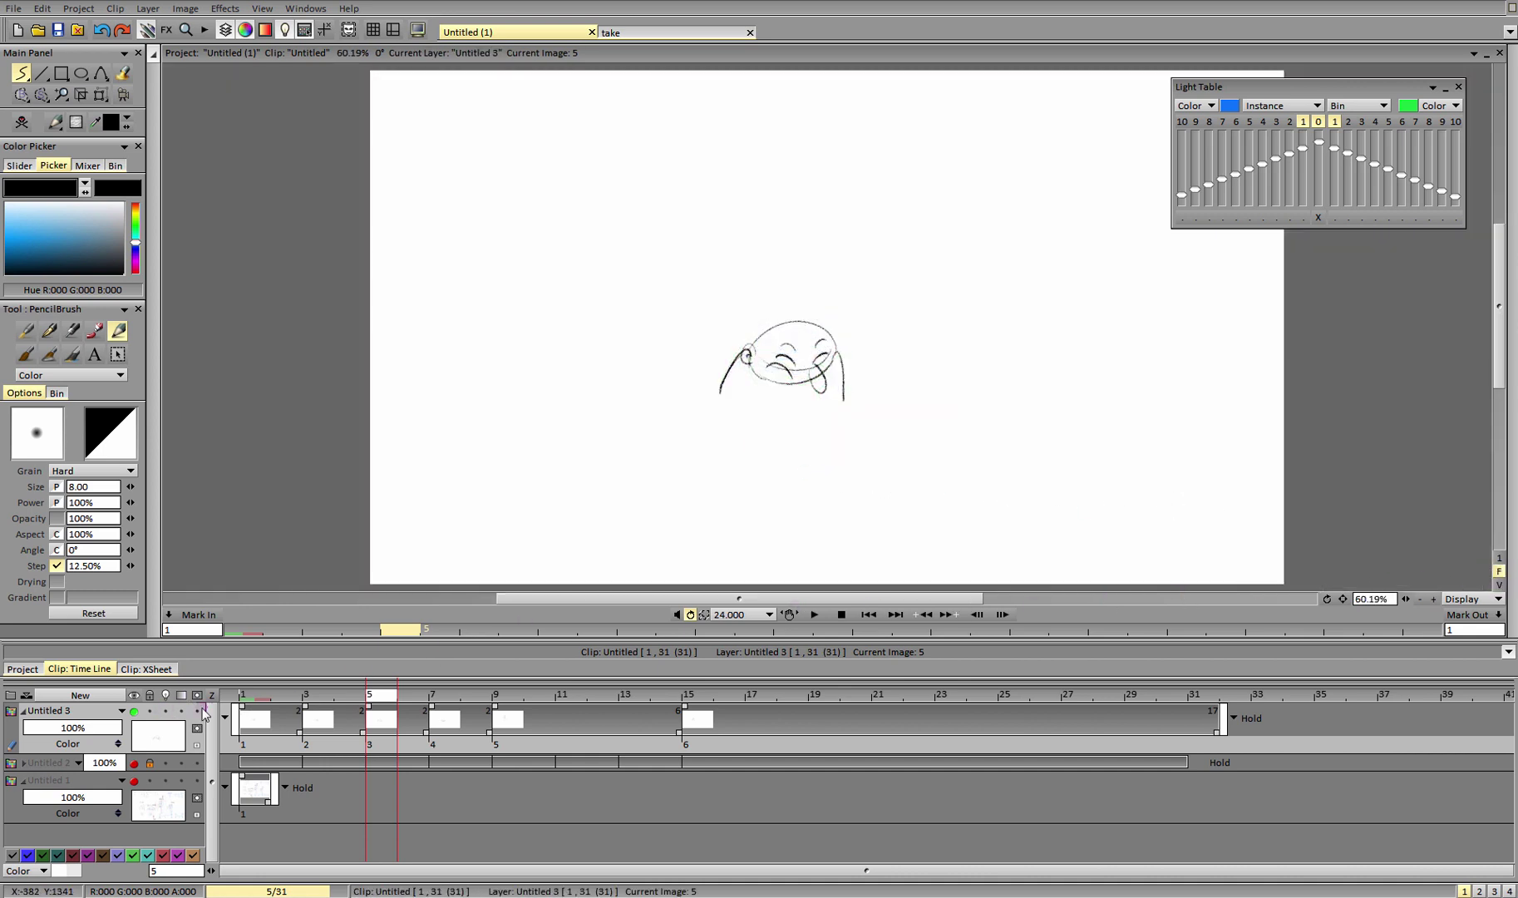
click(261, 695)
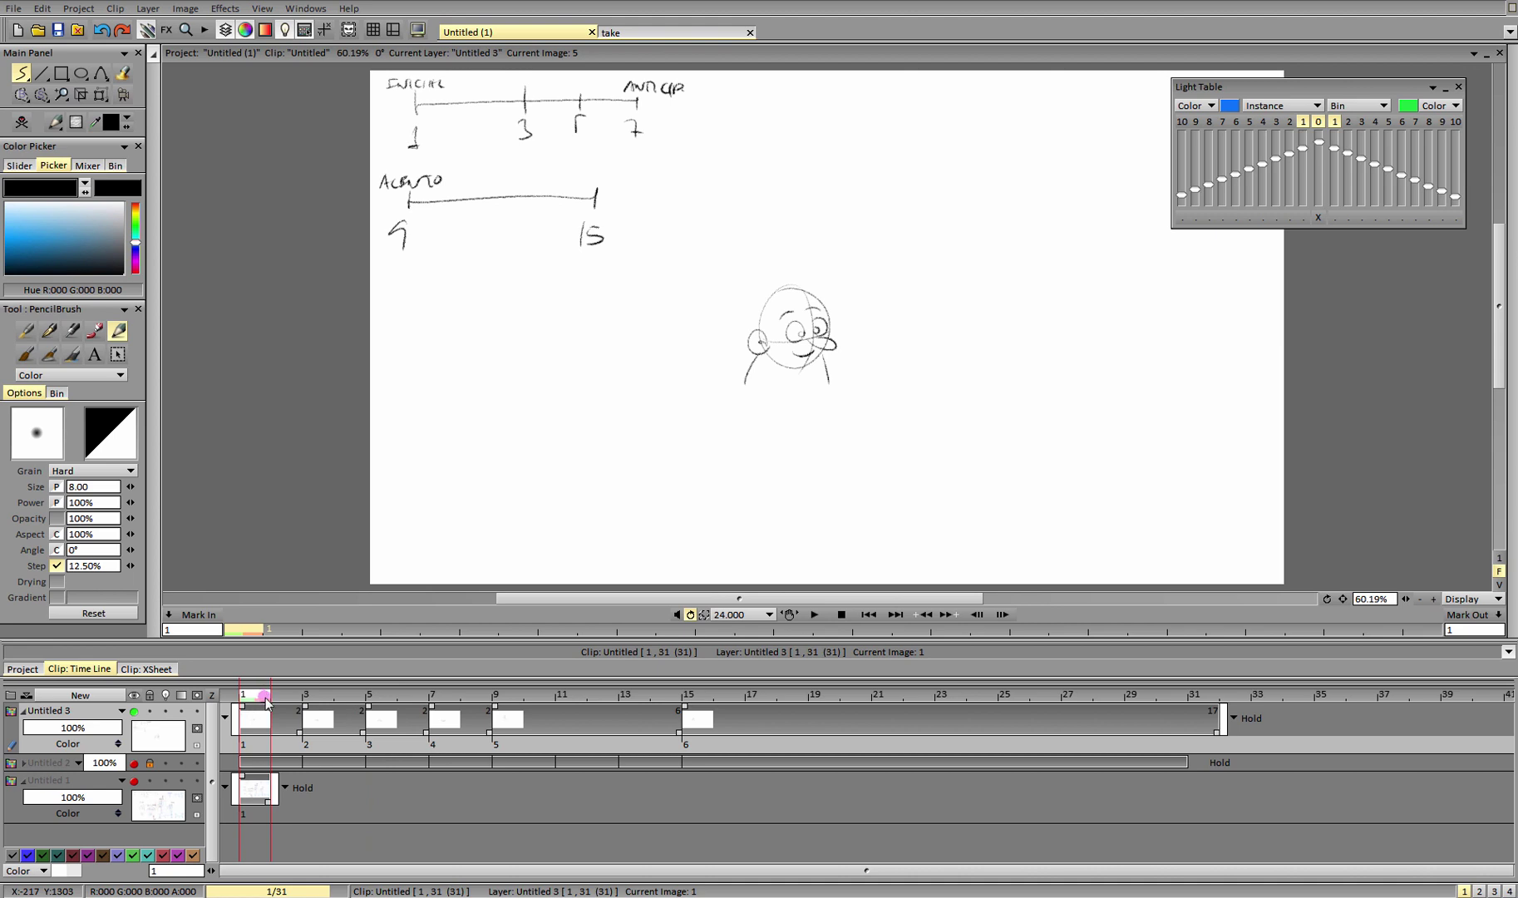
drag(266, 702, 435, 726)
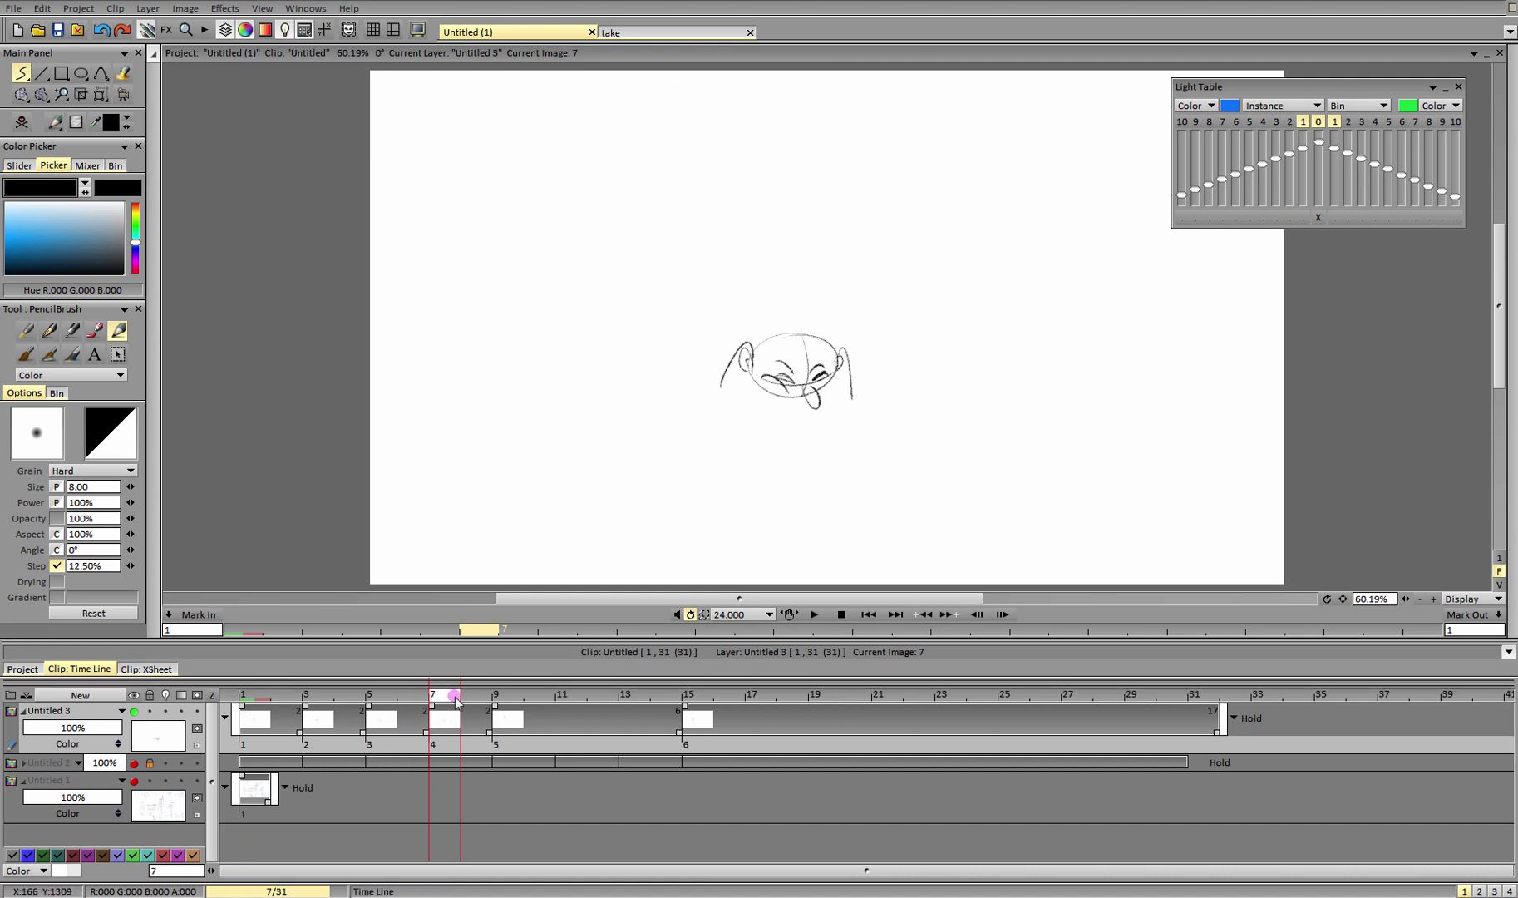
click(503, 703)
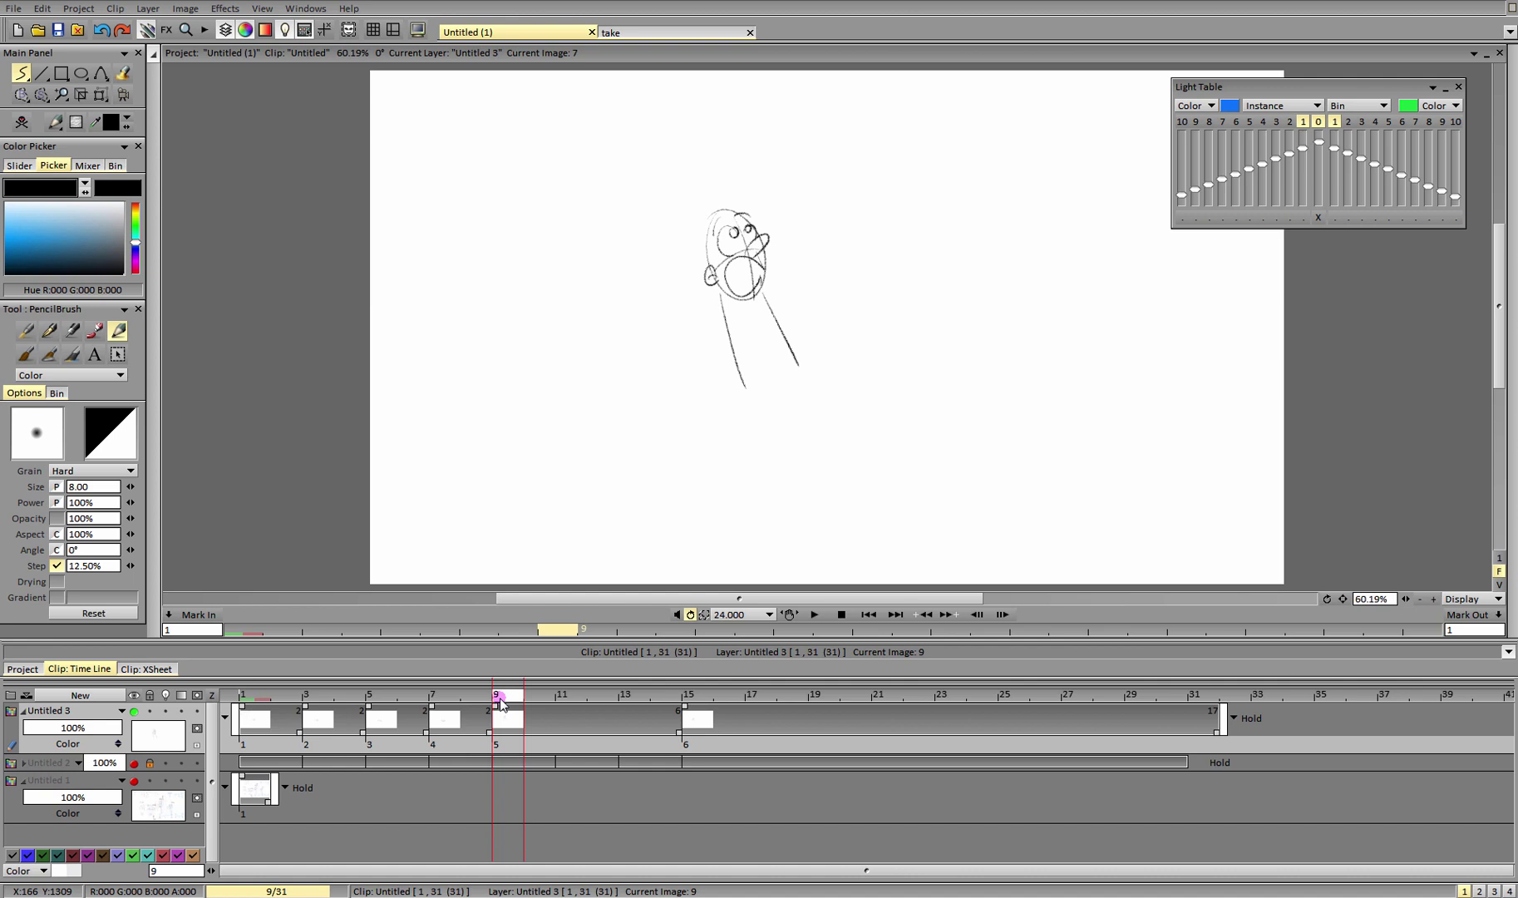
mouse_move(510, 705)
mouse_down()
mouse_move(693, 705)
mouse_move(224, 711)
mouse_up()
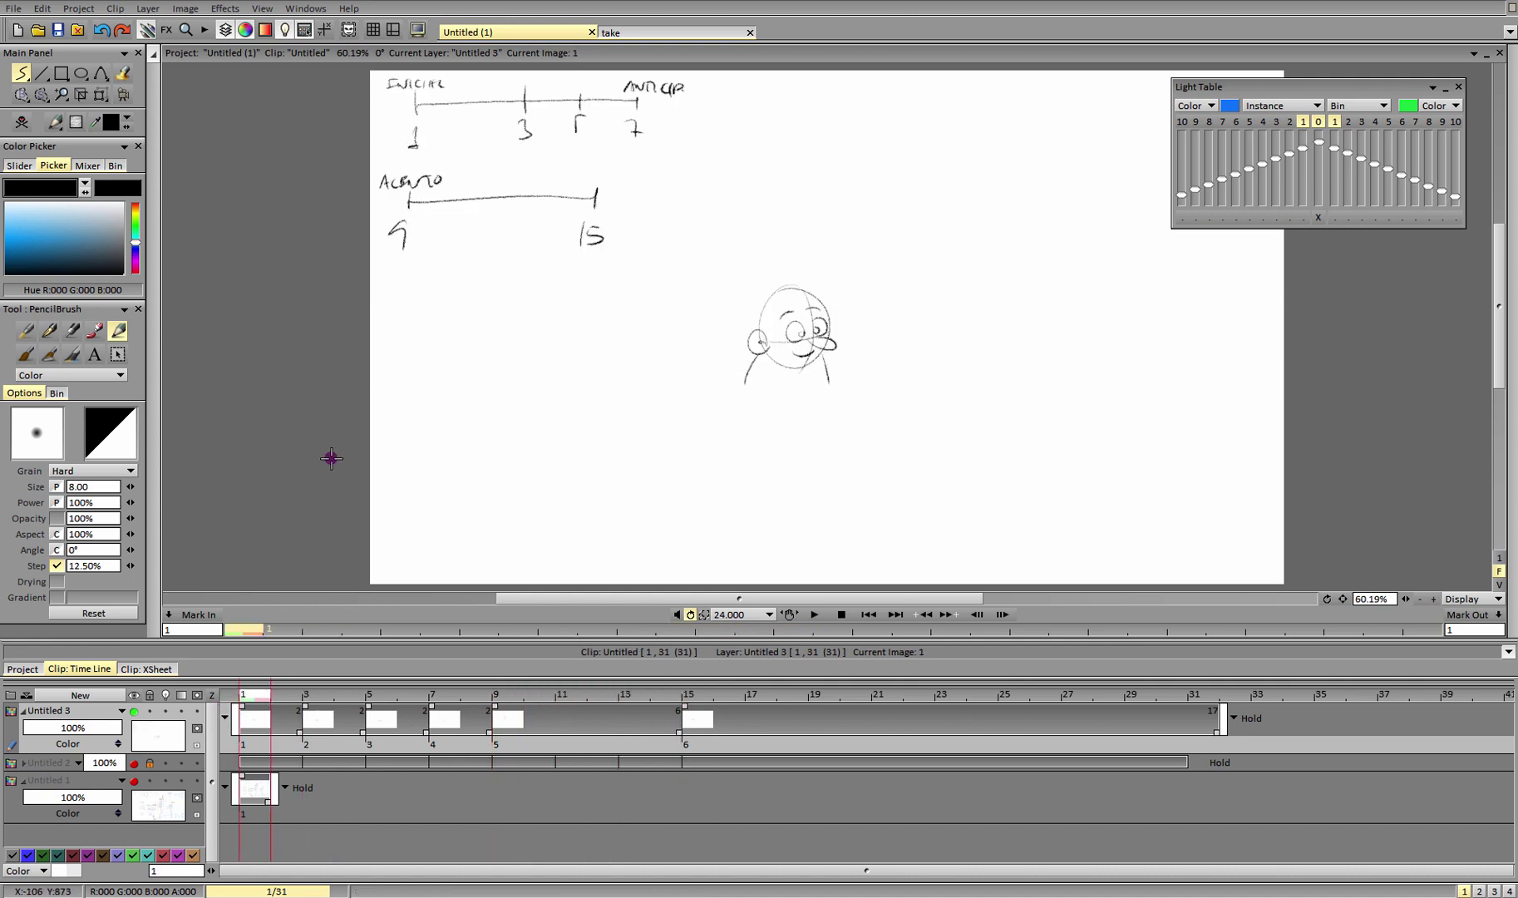
Add a halfway tick labelled 11 and a tick labelled 13 midway to 15 on the ACENTO timing chart.
drag(502, 200, 502, 182)
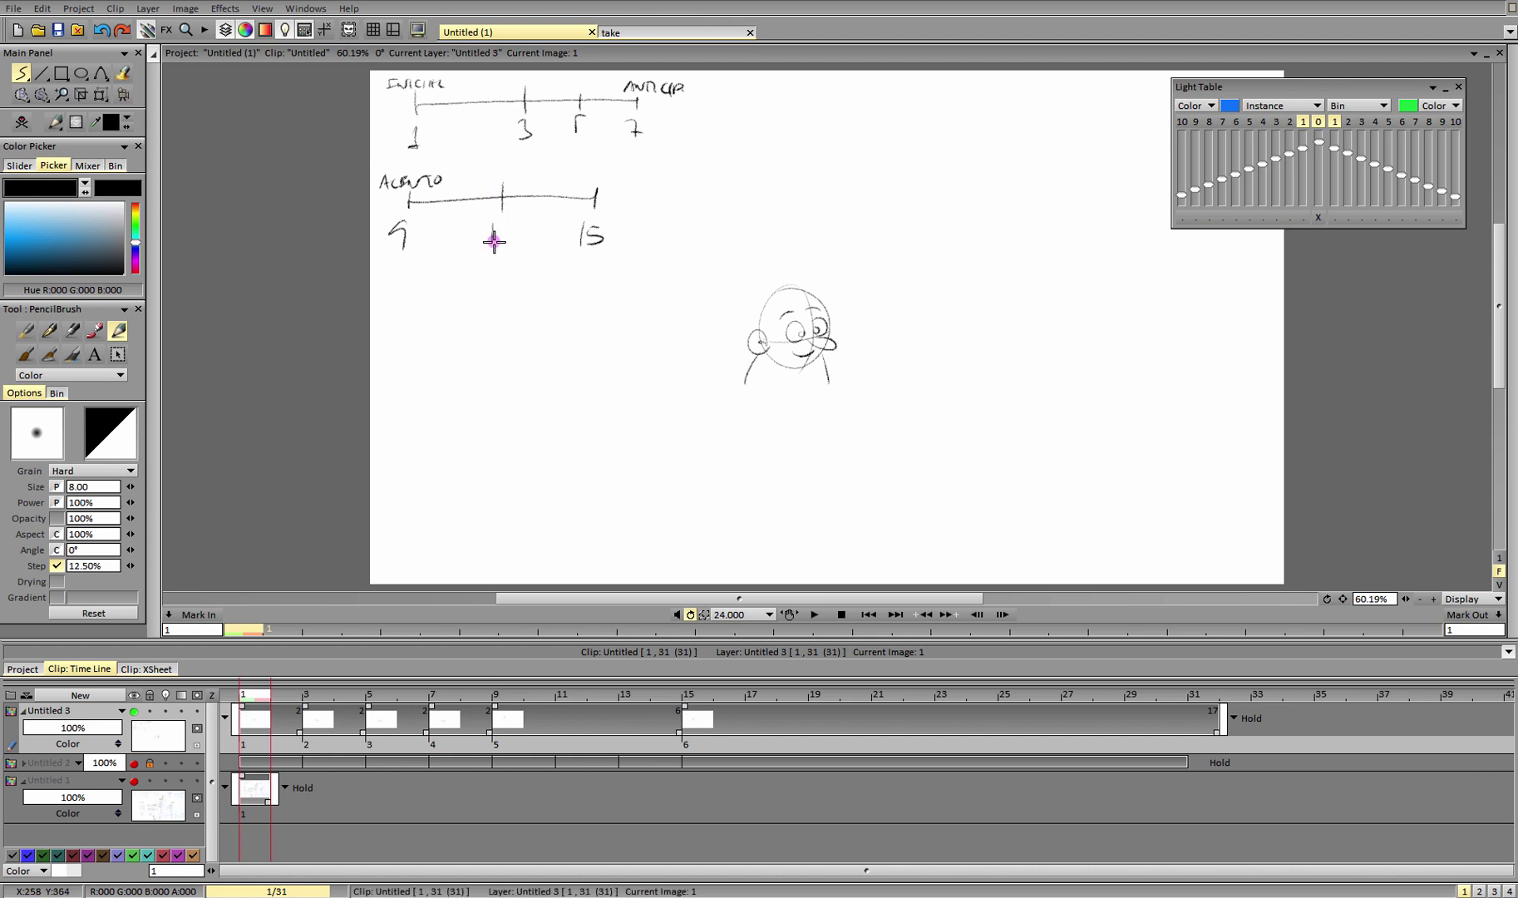
drag(494, 241, 492, 224)
mouse_move(502, 243)
mouse_down()
mouse_move(500, 224)
mouse_move(549, 191)
mouse_move(540, 223)
mouse_up()
drag(547, 223, 549, 240)
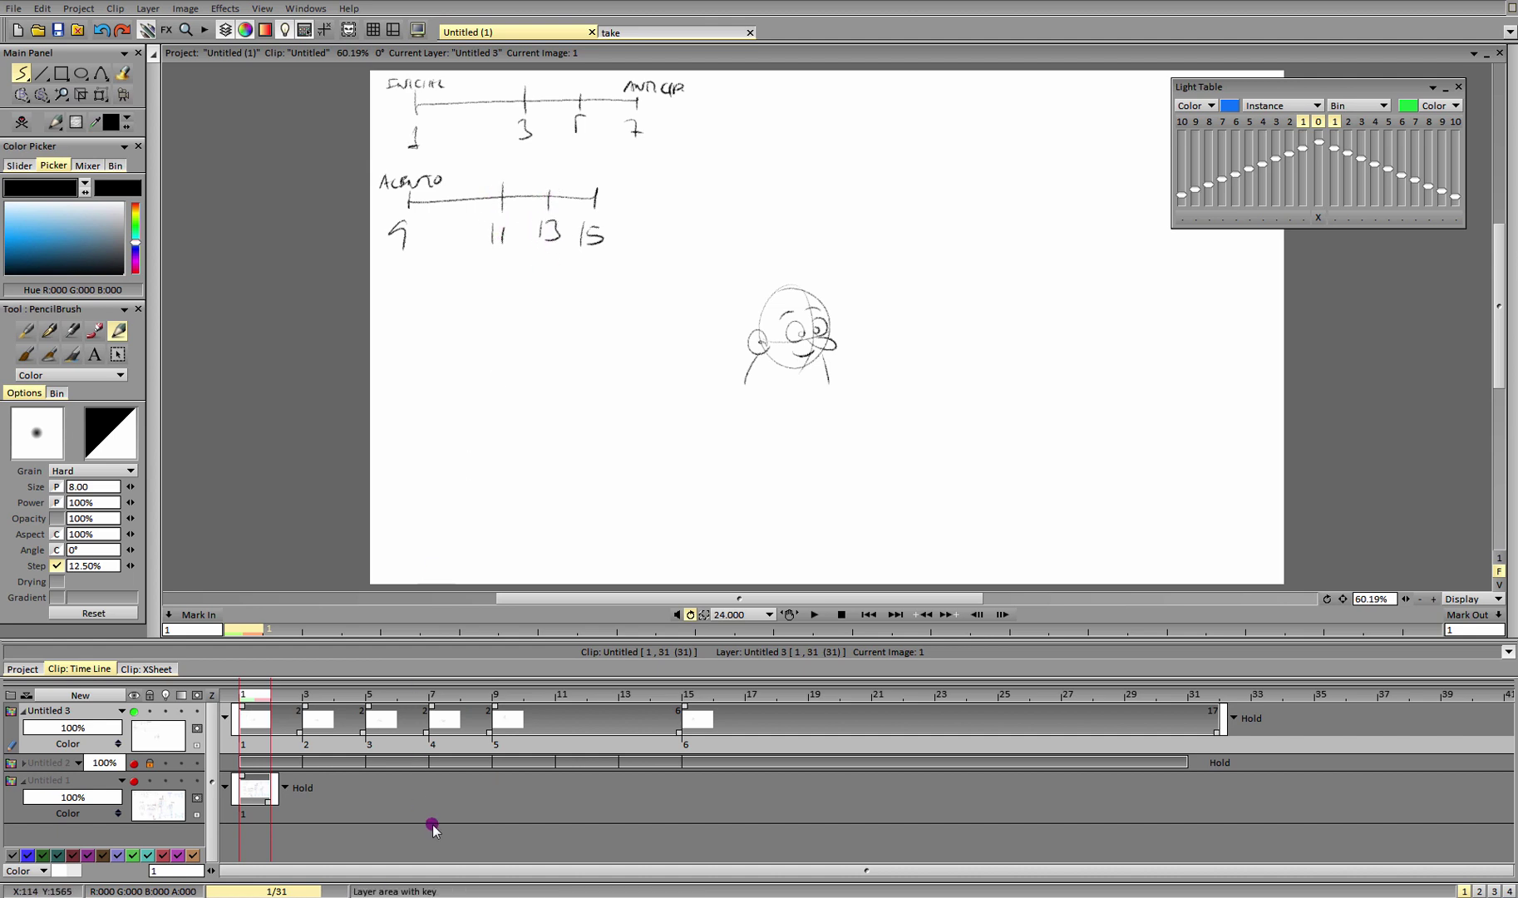
Create a blank drawing at frame 11 on the Untitled 3 layer and turn its light table back on.
click(571, 694)
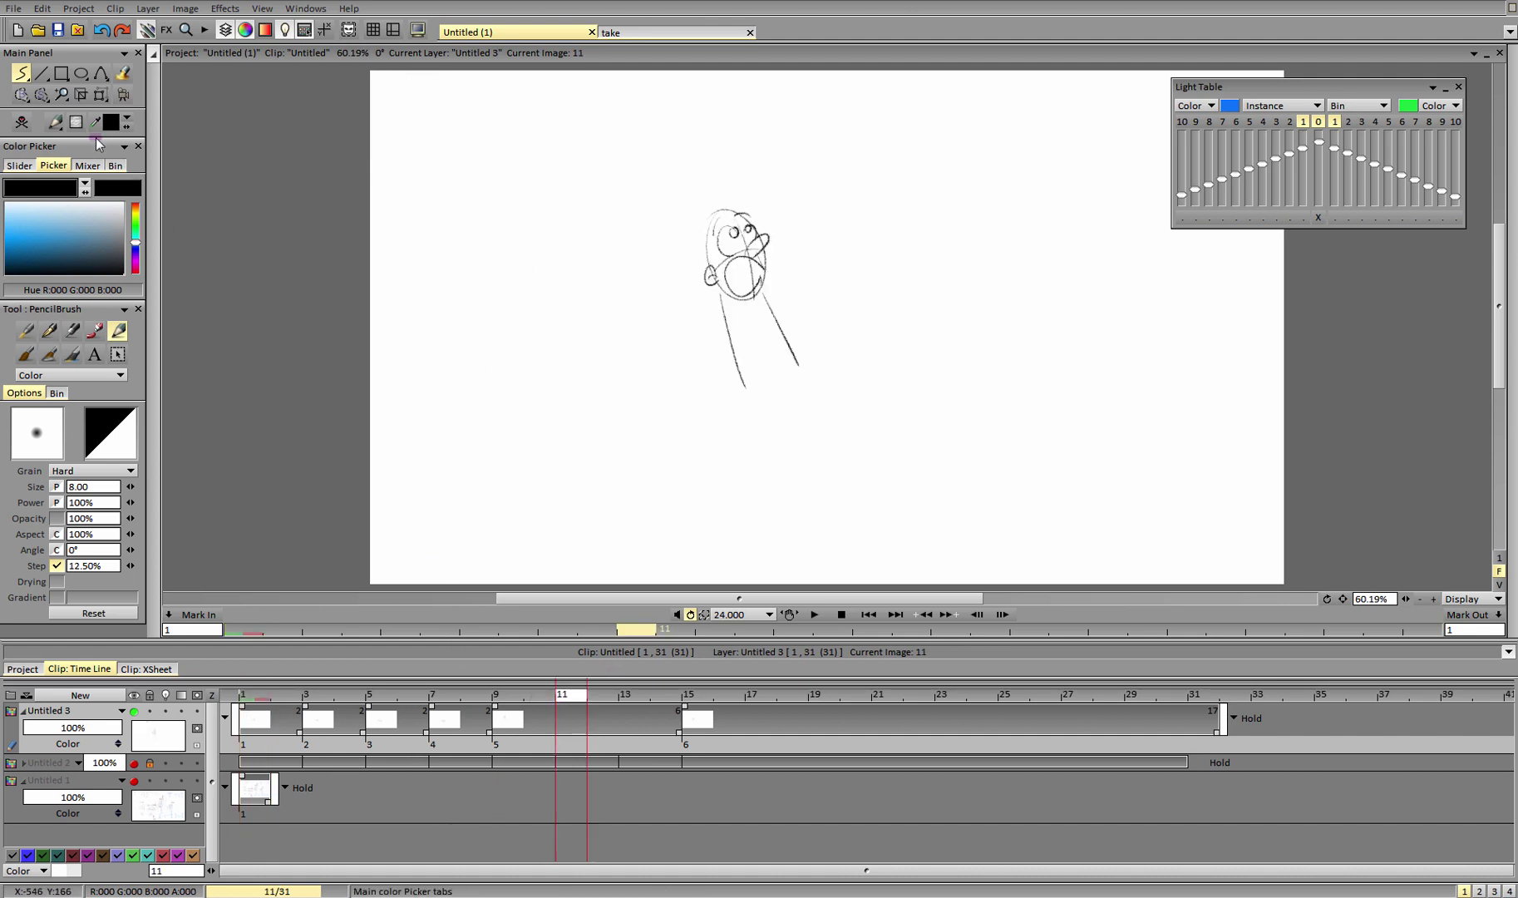
click(21, 121)
click(165, 711)
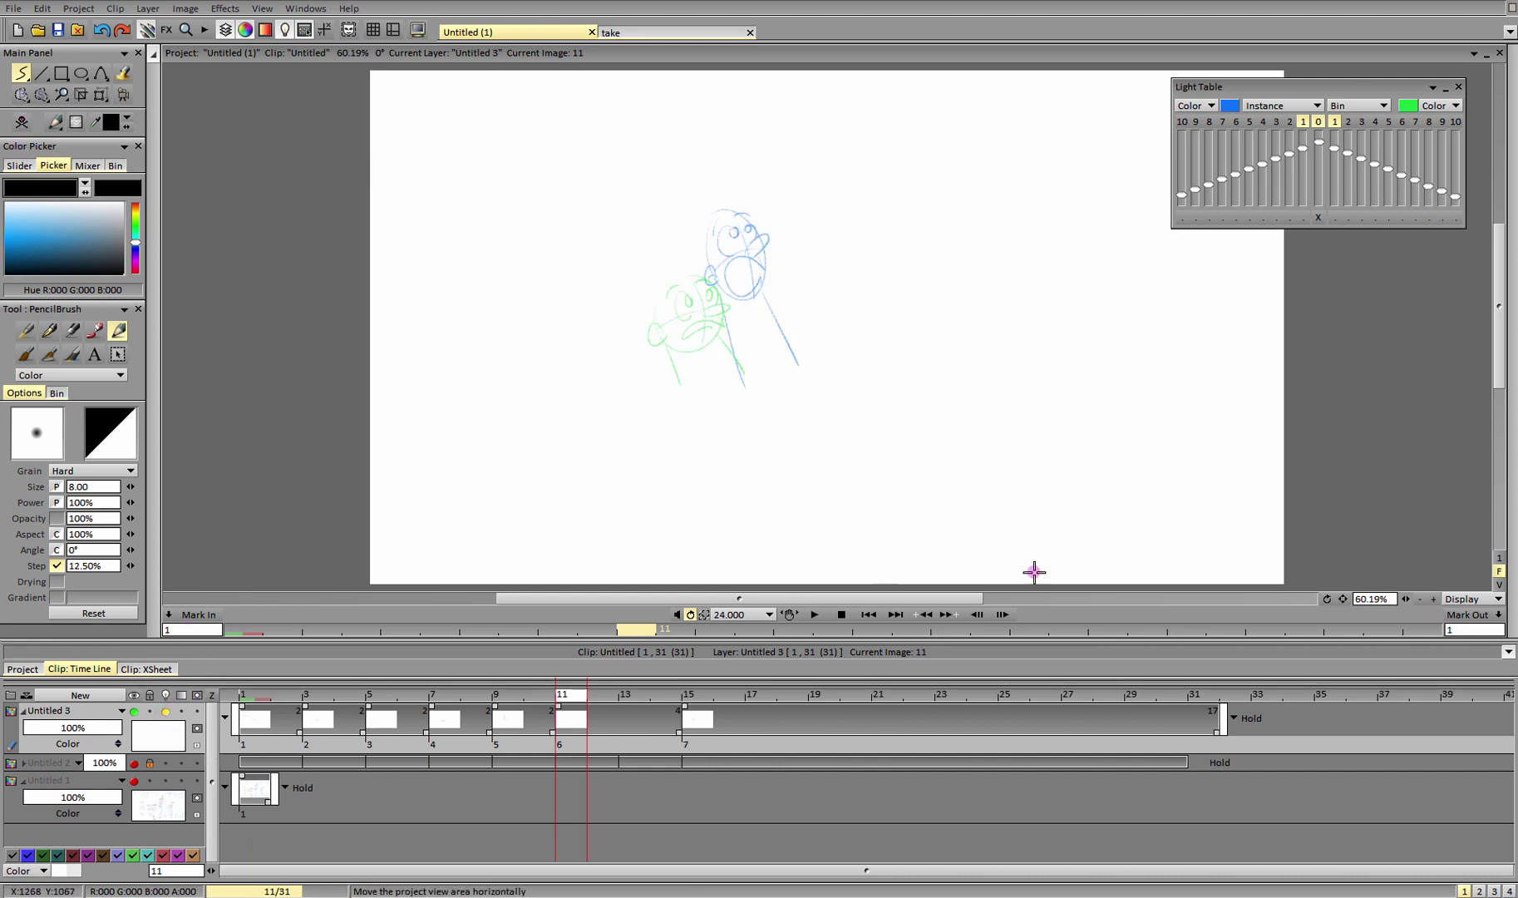
drag(1406, 599, 1455, 599)
drag(1342, 599, 1450, 620)
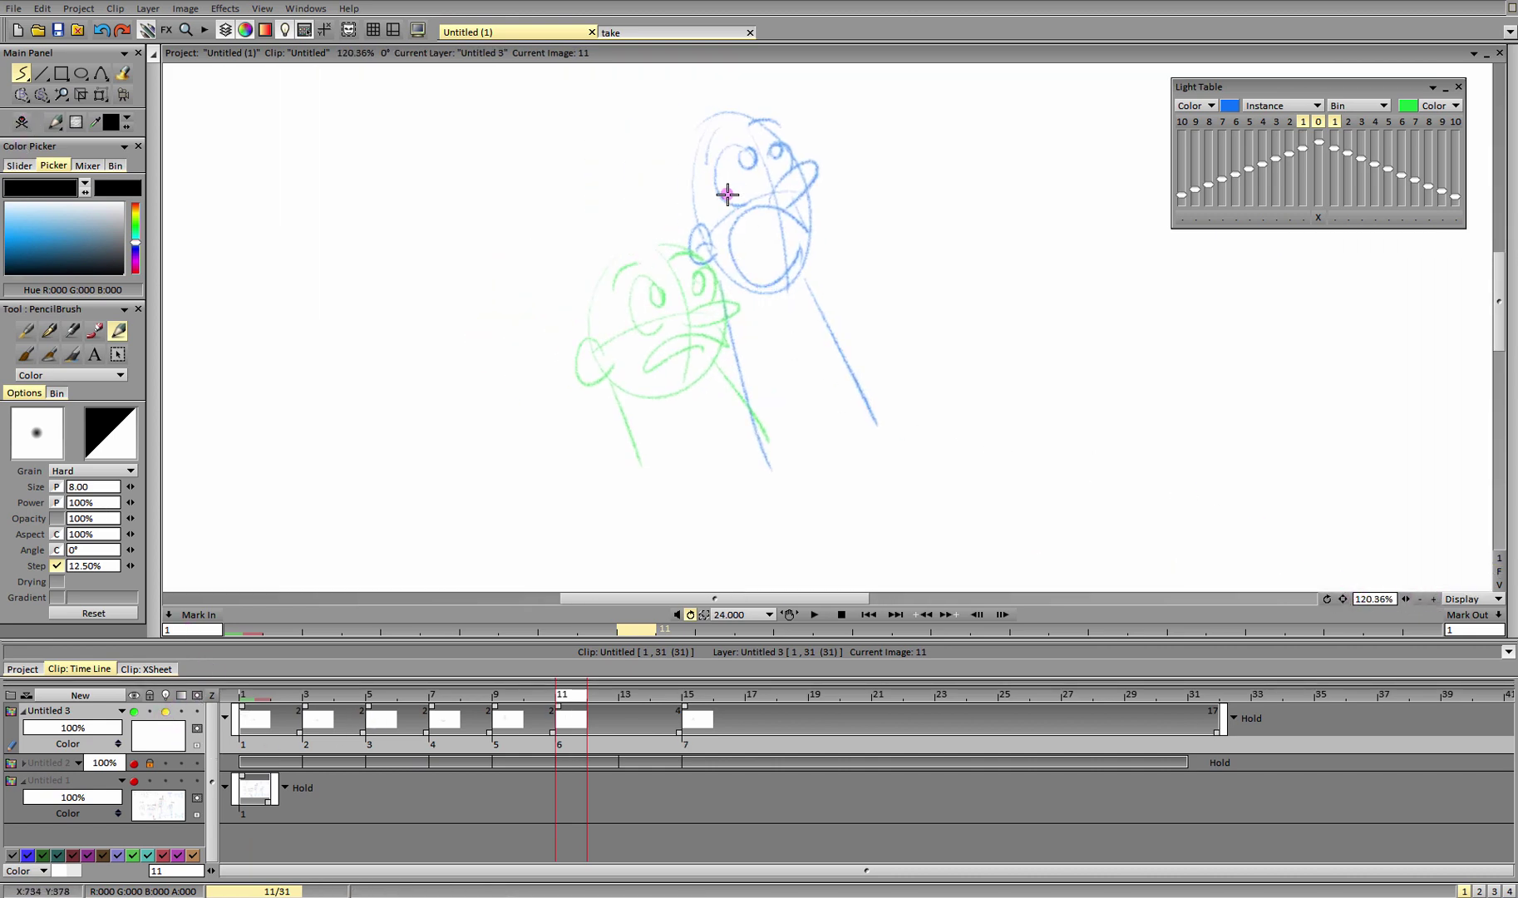
Draw the frame 11 in-between's tilted head with guidelines, eyes, eyebrows, nose, mouth and ear, midway between the accent and final poses.
mouse_move(678, 150)
mouse_down()
mouse_move(675, 312)
mouse_move(688, 152)
mouse_move(727, 312)
mouse_up()
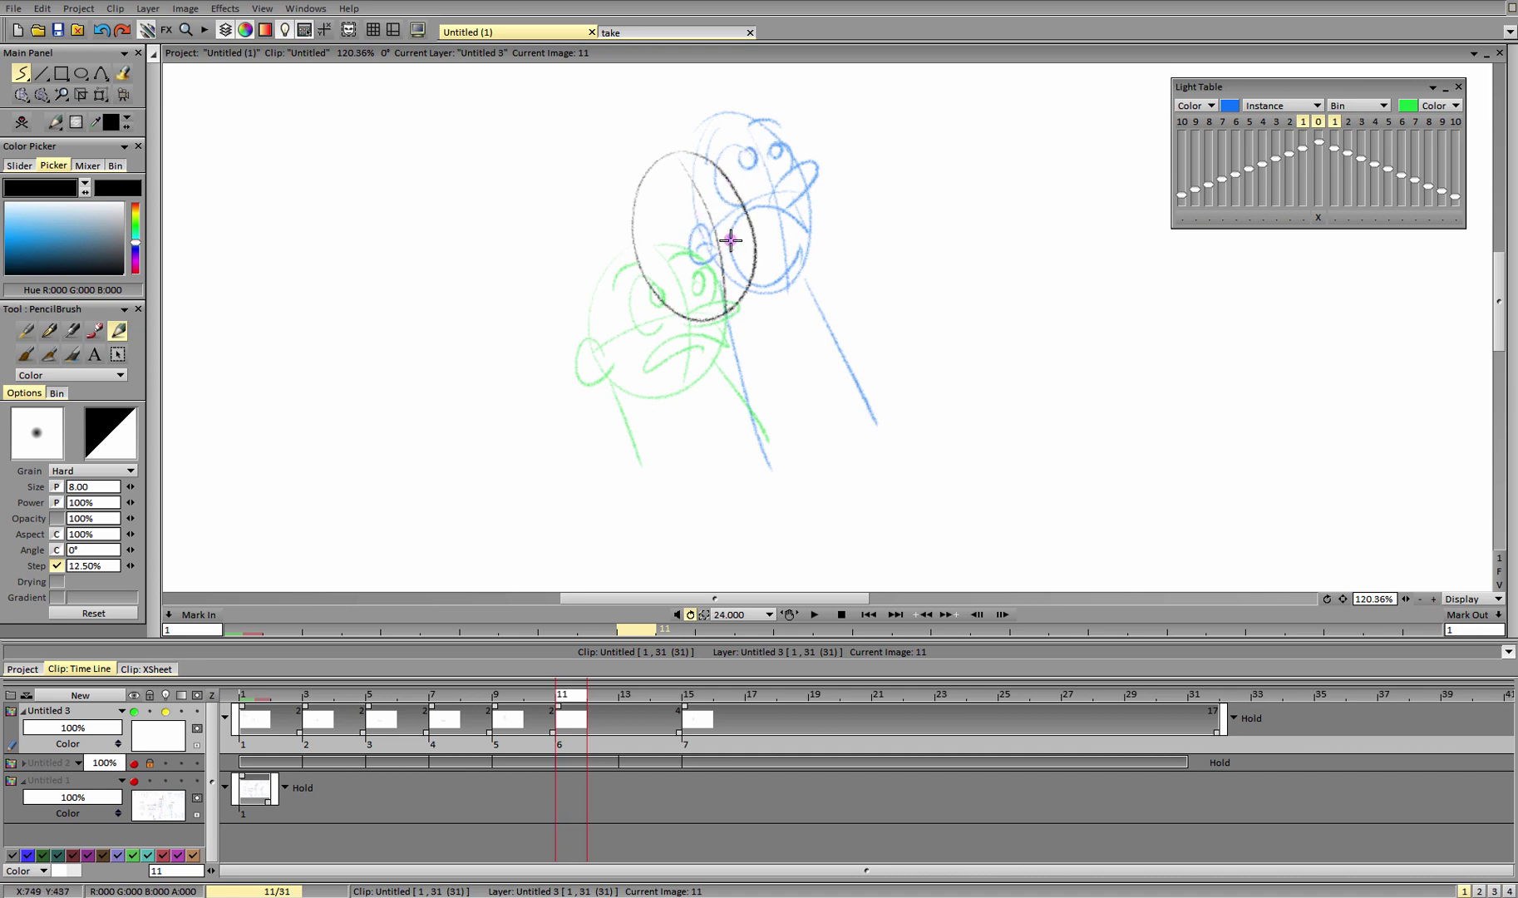
key(ctrl+z)
drag(680, 158, 727, 314)
mouse_move(740, 223)
mouse_down()
mouse_move(717, 247)
mouse_move(746, 231)
mouse_move(682, 238)
mouse_move(694, 254)
mouse_move(725, 216)
mouse_move(722, 233)
mouse_move(696, 216)
mouse_move(688, 244)
mouse_move(692, 201)
mouse_move(724, 207)
mouse_move(722, 182)
mouse_move(709, 220)
mouse_move(743, 244)
mouse_move(727, 241)
mouse_move(703, 291)
mouse_move(747, 276)
mouse_move(643, 284)
mouse_up()
drag(649, 207, 668, 177)
drag(687, 176, 713, 169)
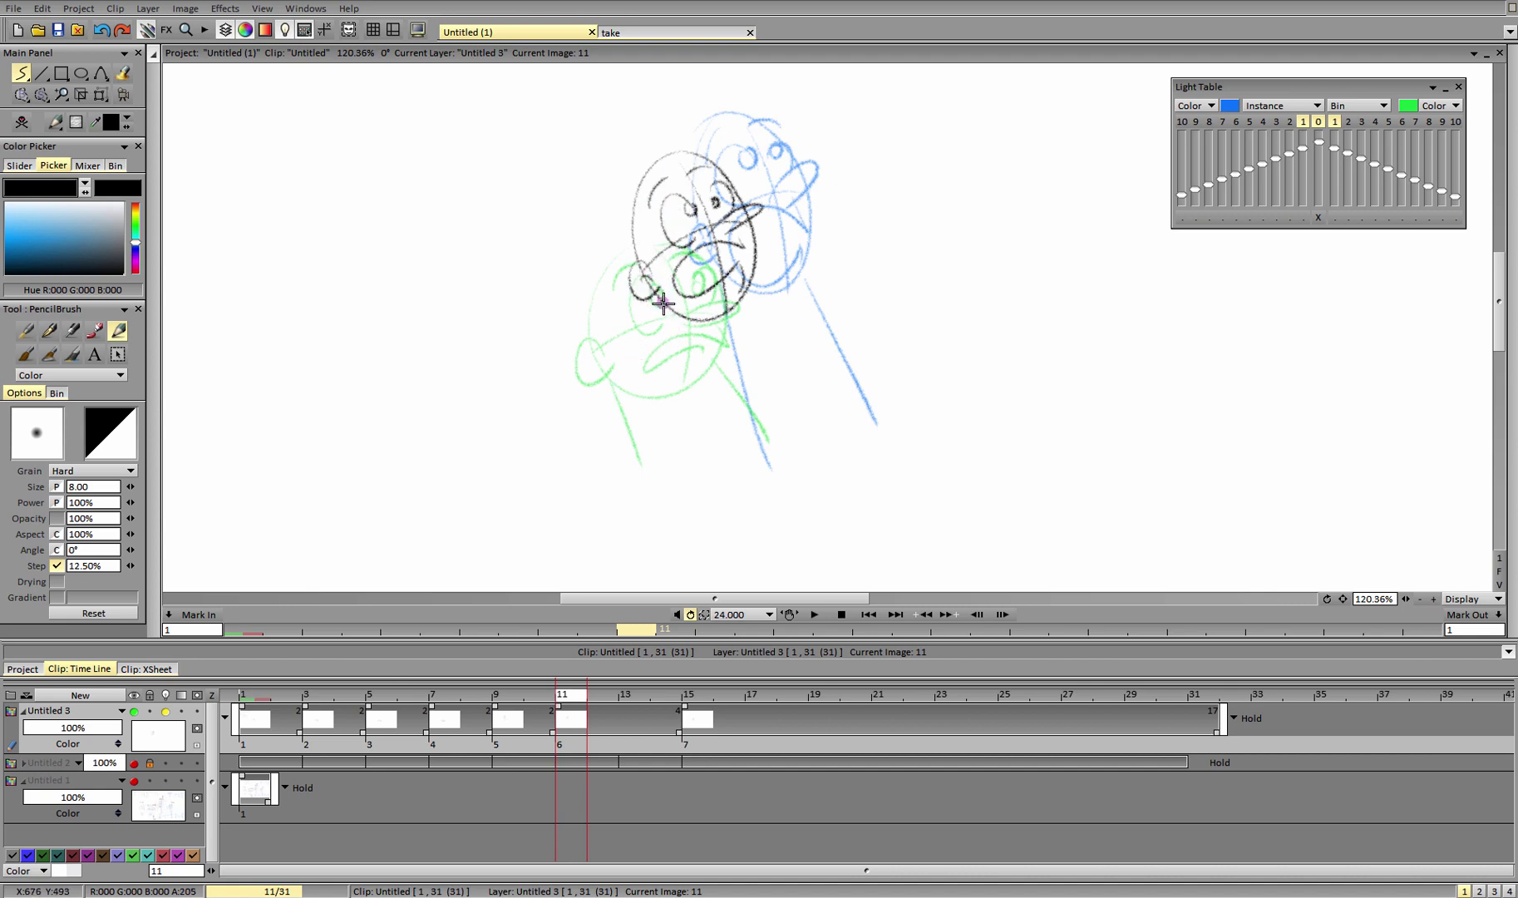
Draw the two long body lines below the head of the frame 11 in-between.
drag(663, 306, 705, 460)
key(ctrl+z)
drag(669, 311, 716, 459)
drag(766, 303, 838, 443)
key(ctrl+z)
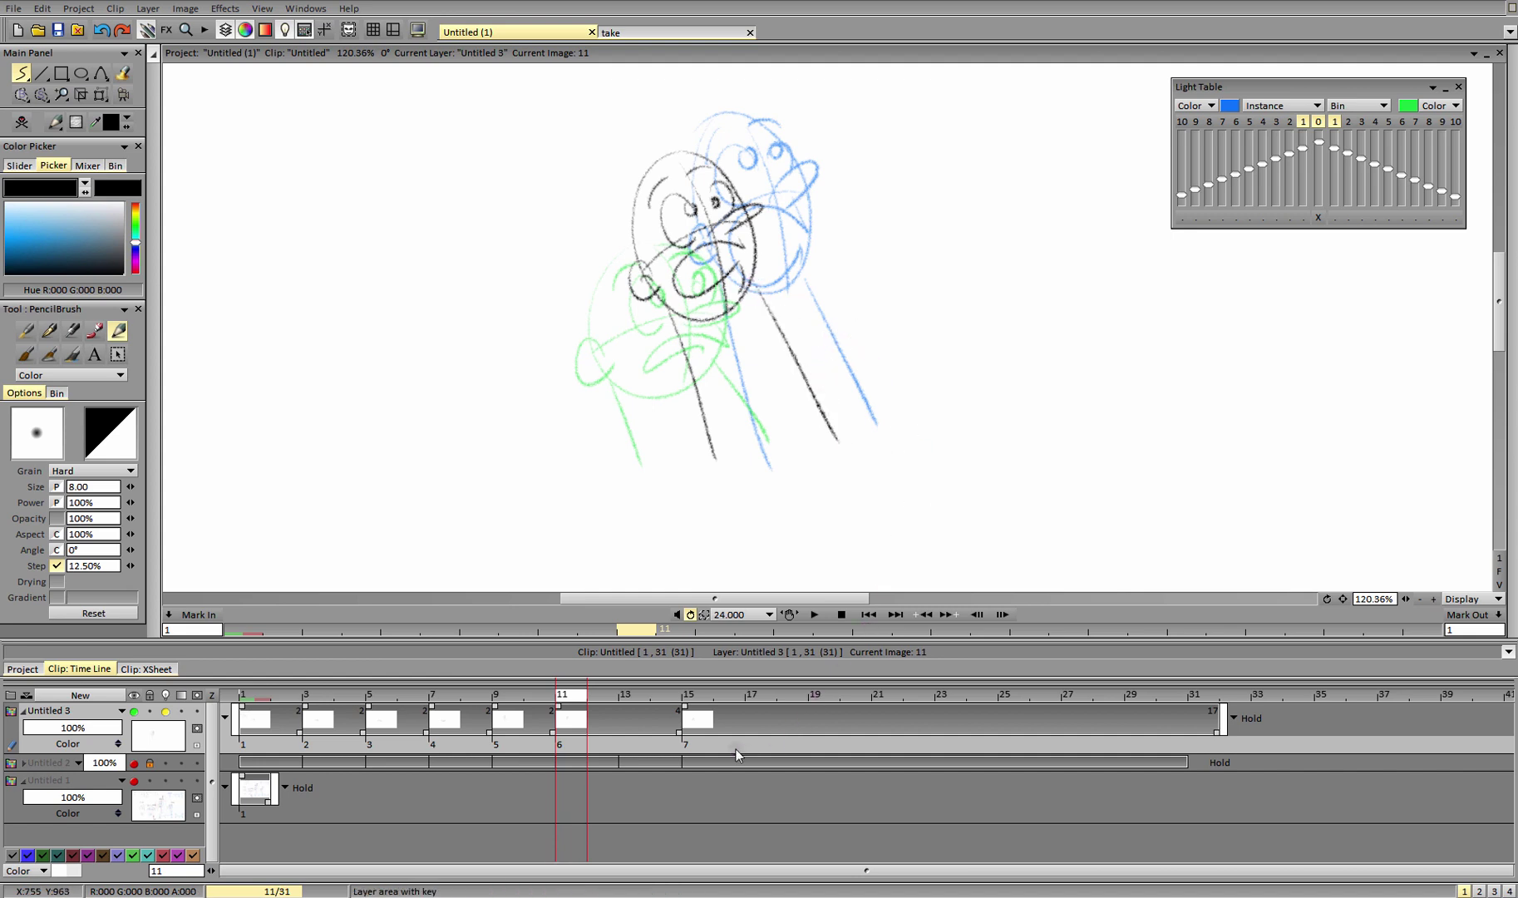
Create a blank drawing at frame 13 and draw its in-between midway between frames 11 and 15, including head, face, ear and body lines.
click(634, 697)
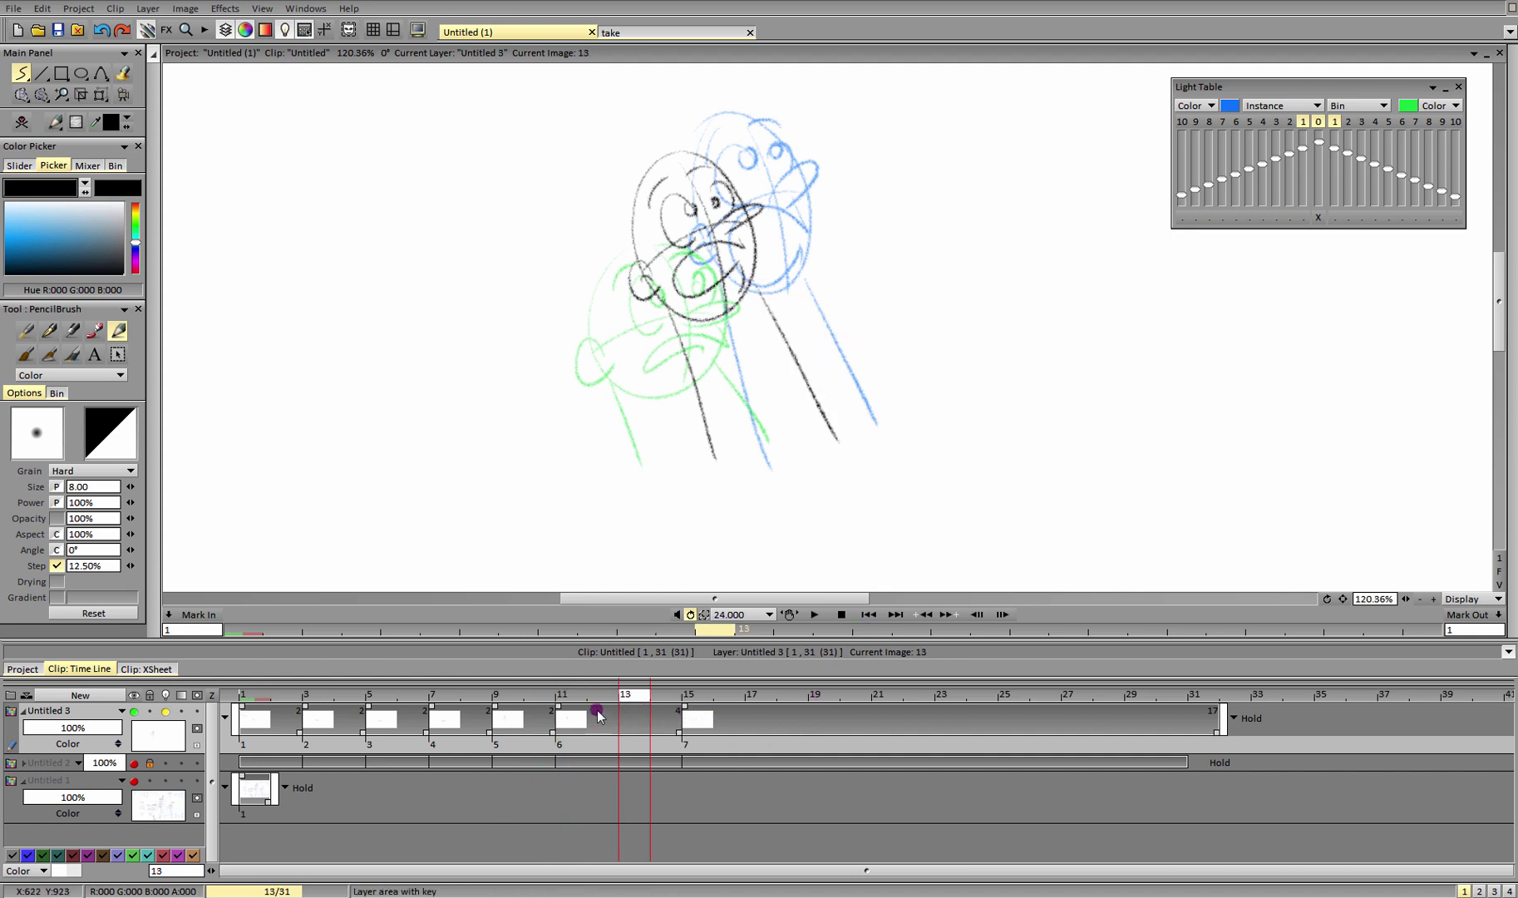
click(21, 124)
mouse_move(691, 209)
mouse_down()
mouse_move(721, 319)
mouse_move(688, 209)
mouse_move(709, 335)
mouse_up()
drag(629, 307, 715, 262)
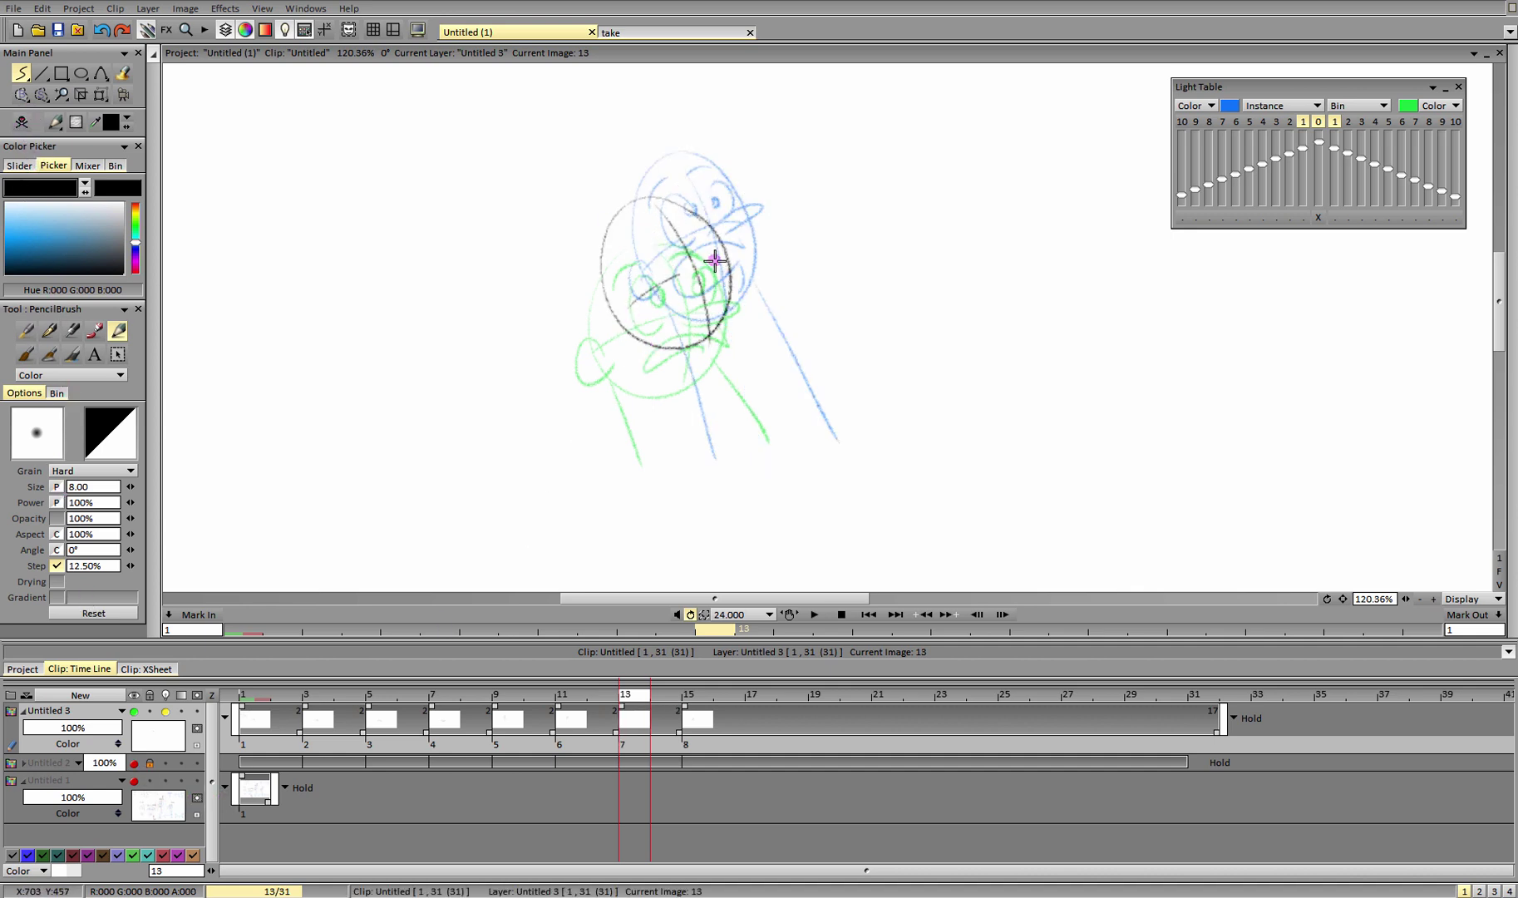
key(ctrl+z)
mouse_move(624, 308)
mouse_down()
mouse_move(701, 262)
mouse_move(644, 241)
mouse_move(671, 266)
mouse_move(666, 249)
mouse_move(697, 246)
mouse_move(696, 225)
mouse_move(688, 249)
mouse_move(667, 246)
mouse_move(701, 244)
mouse_move(684, 232)
mouse_move(687, 267)
mouse_move(727, 277)
mouse_move(720, 290)
mouse_move(709, 266)
mouse_move(662, 300)
mouse_move(714, 291)
mouse_up()
key(ctrl+z)
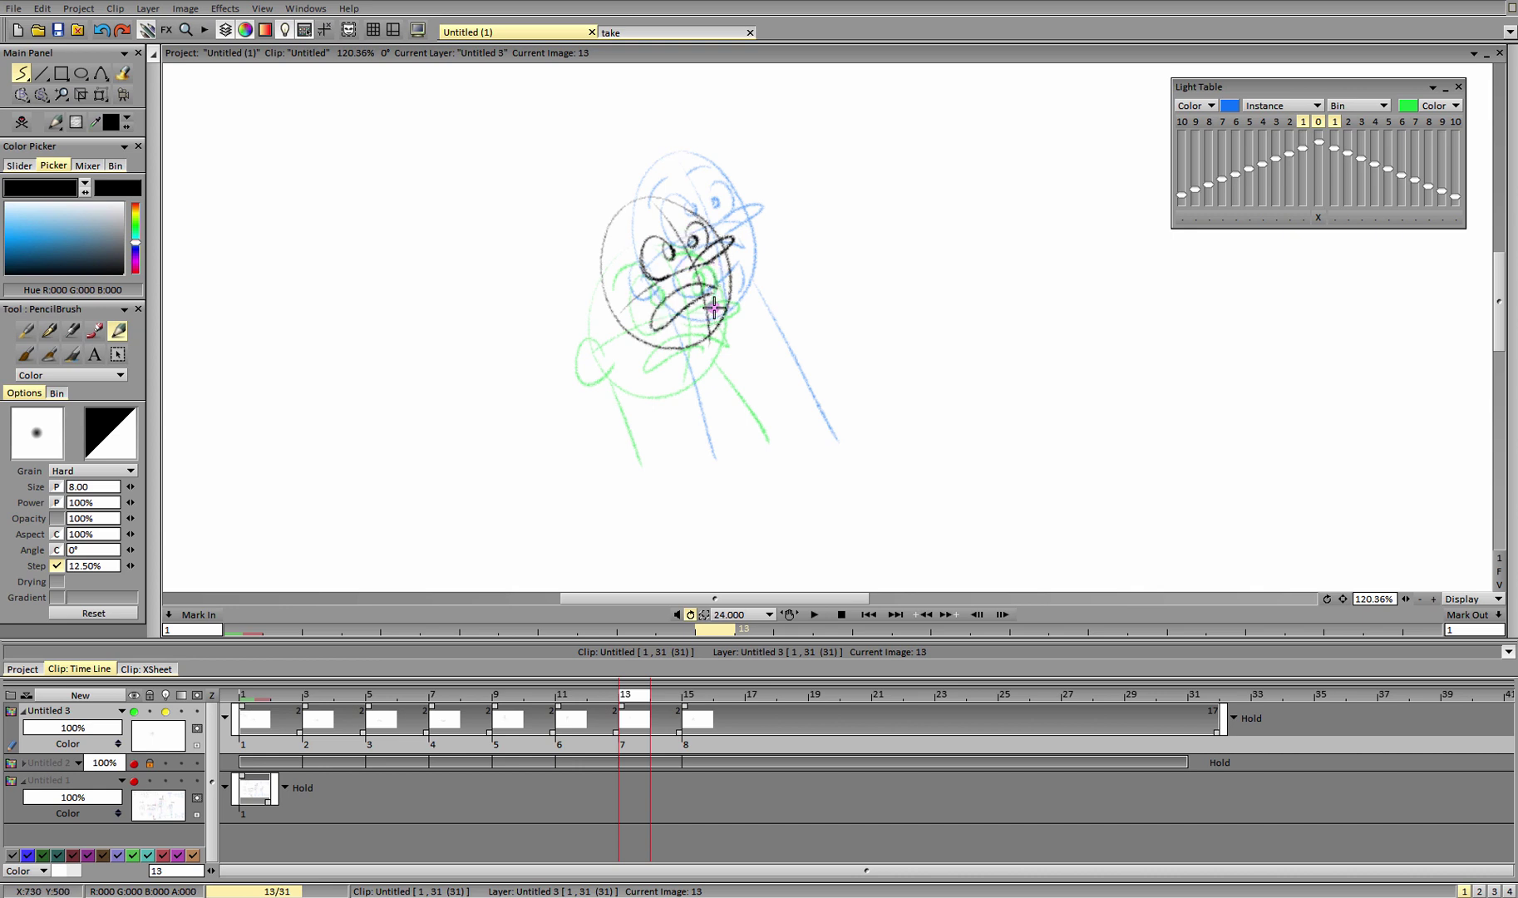
drag(617, 301, 681, 470)
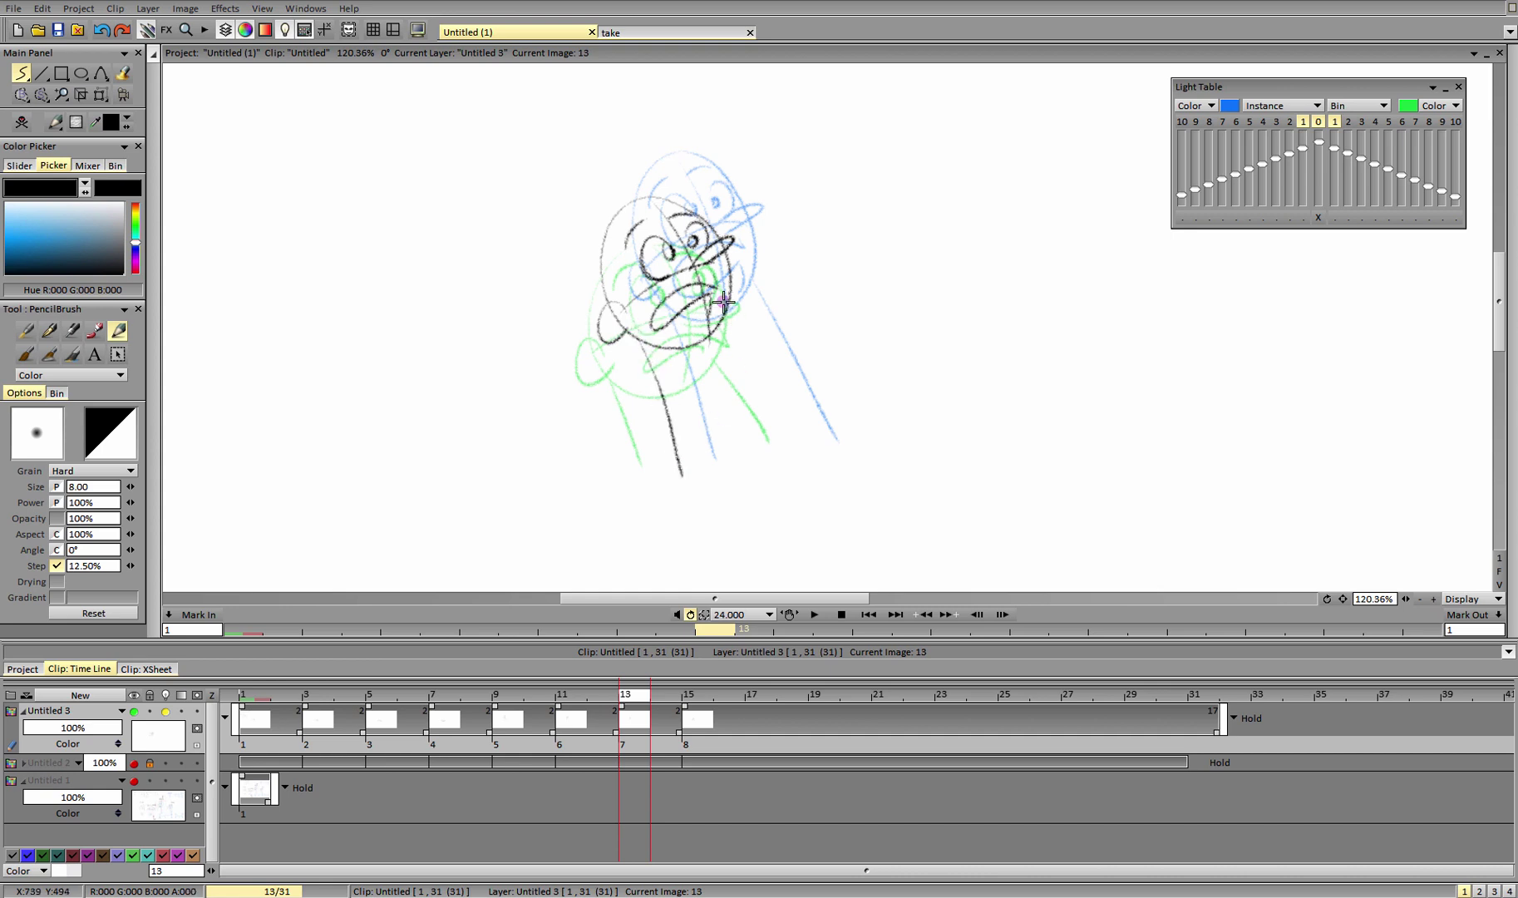
drag(723, 301, 814, 448)
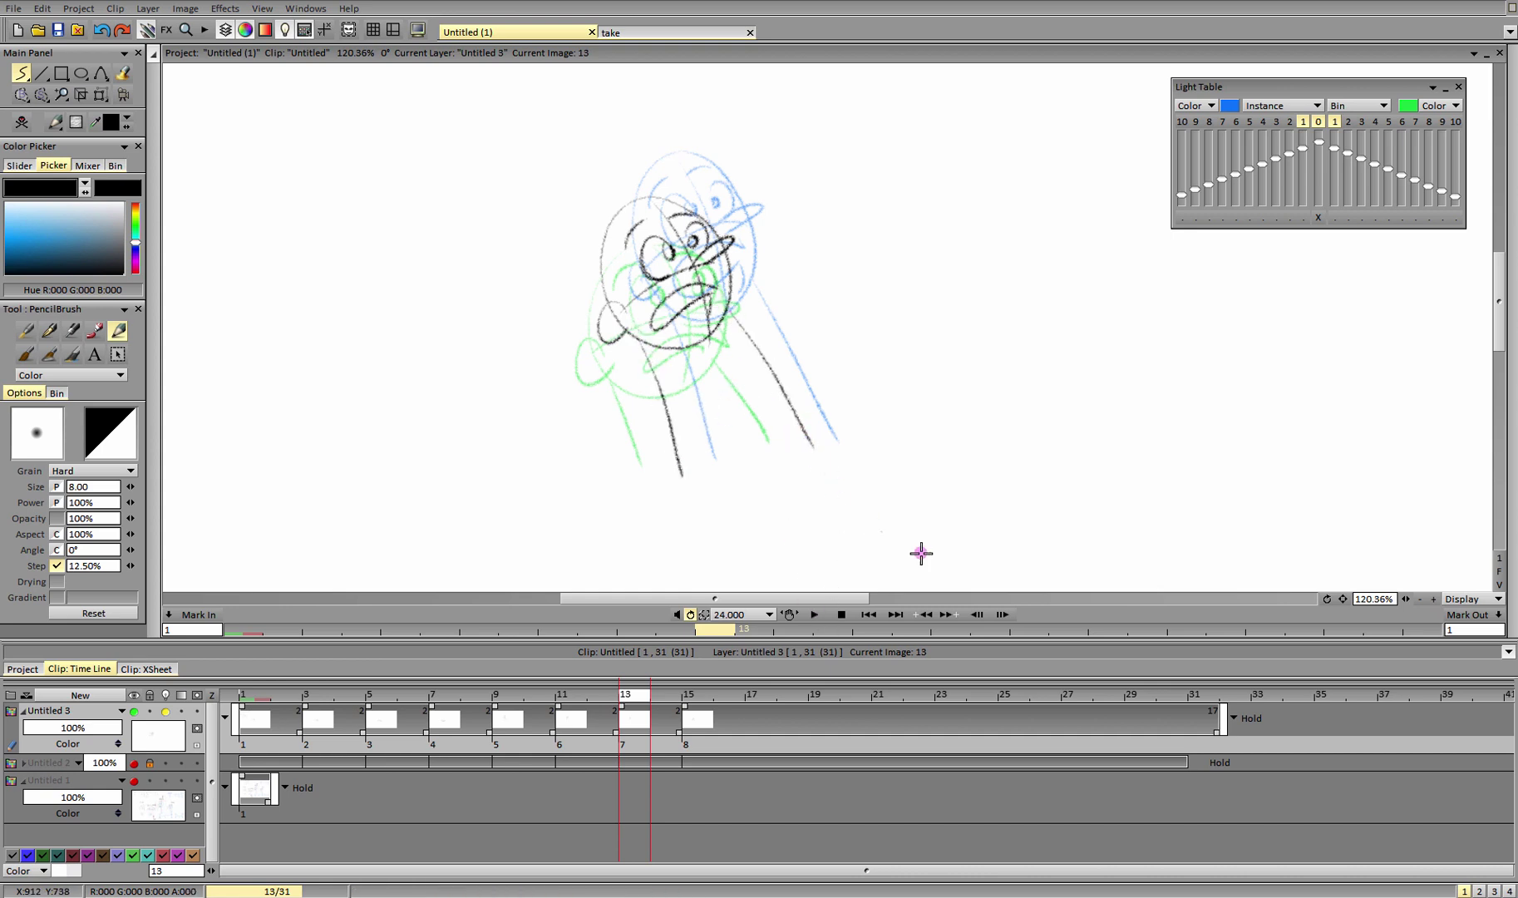
Play the full take with the whole drawing in view, and return to frame 1.
click(1500, 573)
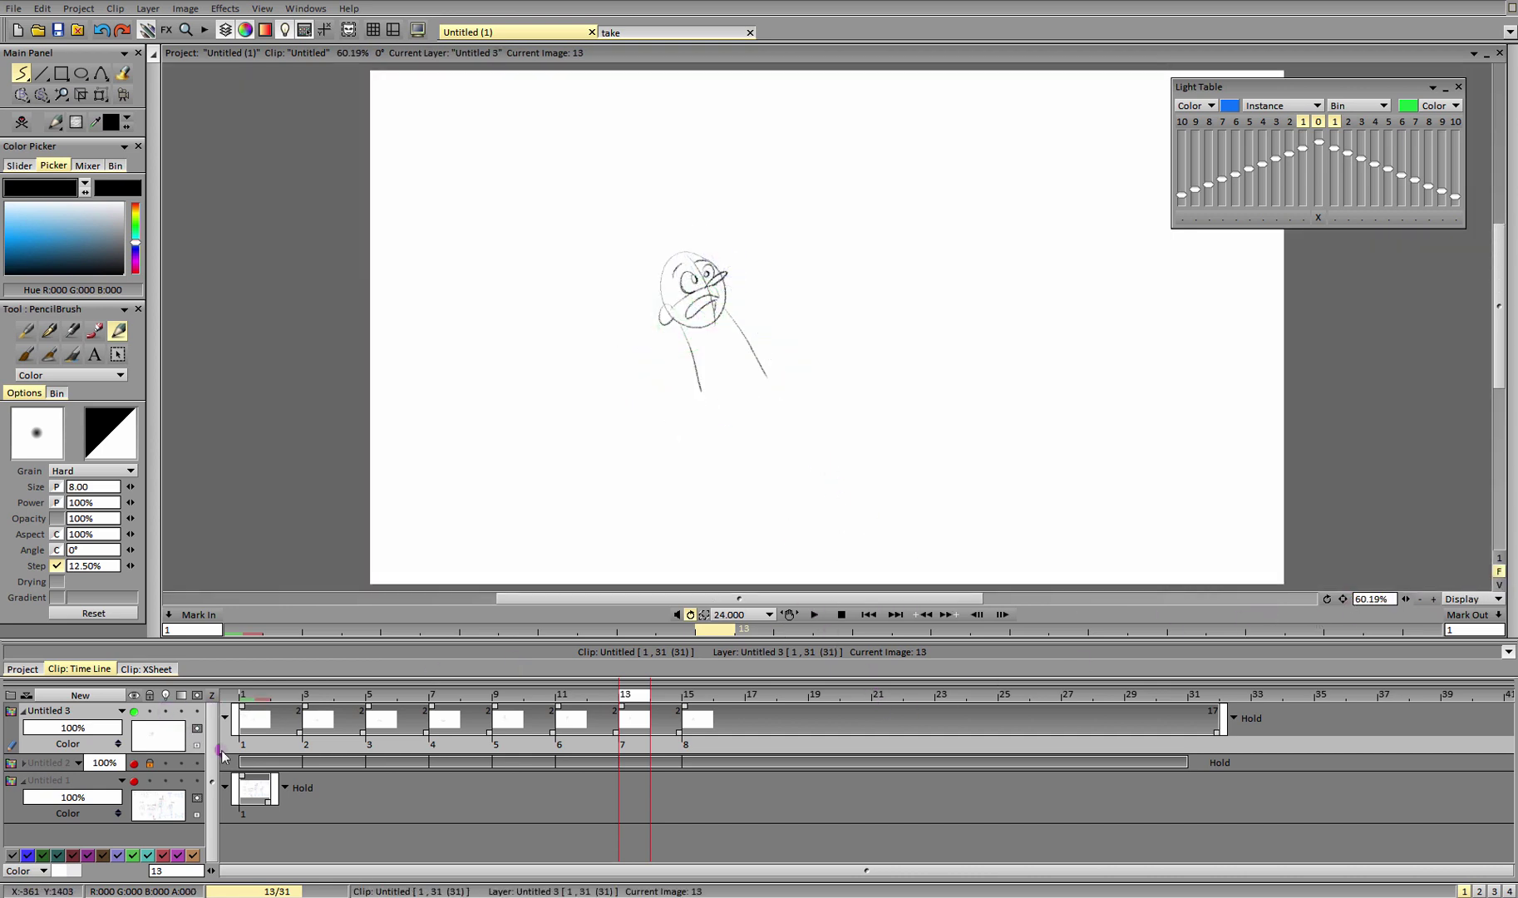
click(814, 615)
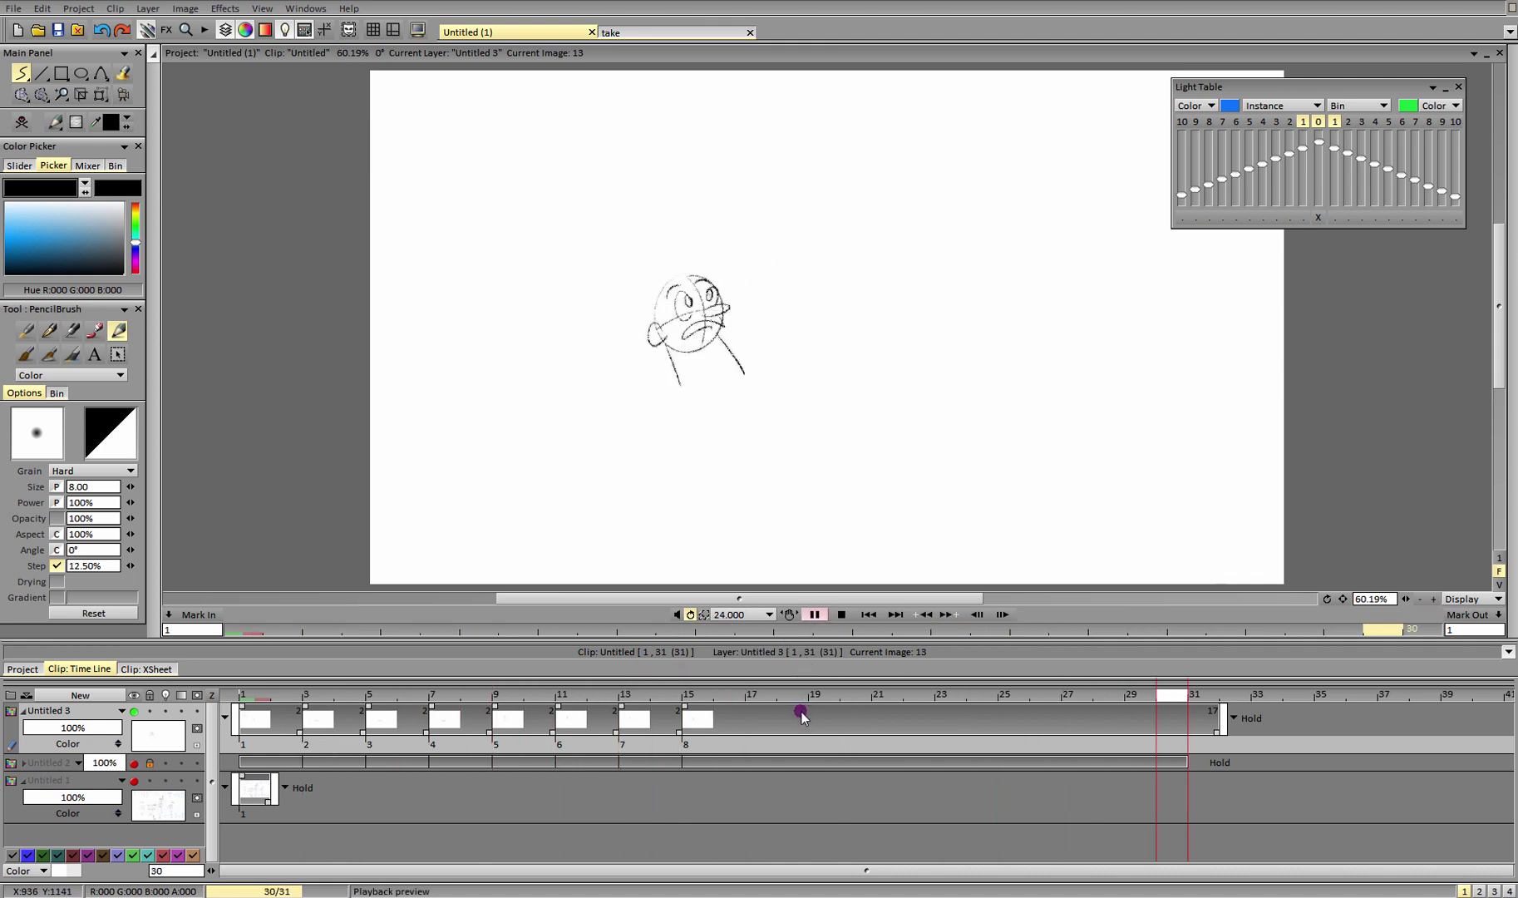
click(815, 615)
click(253, 696)
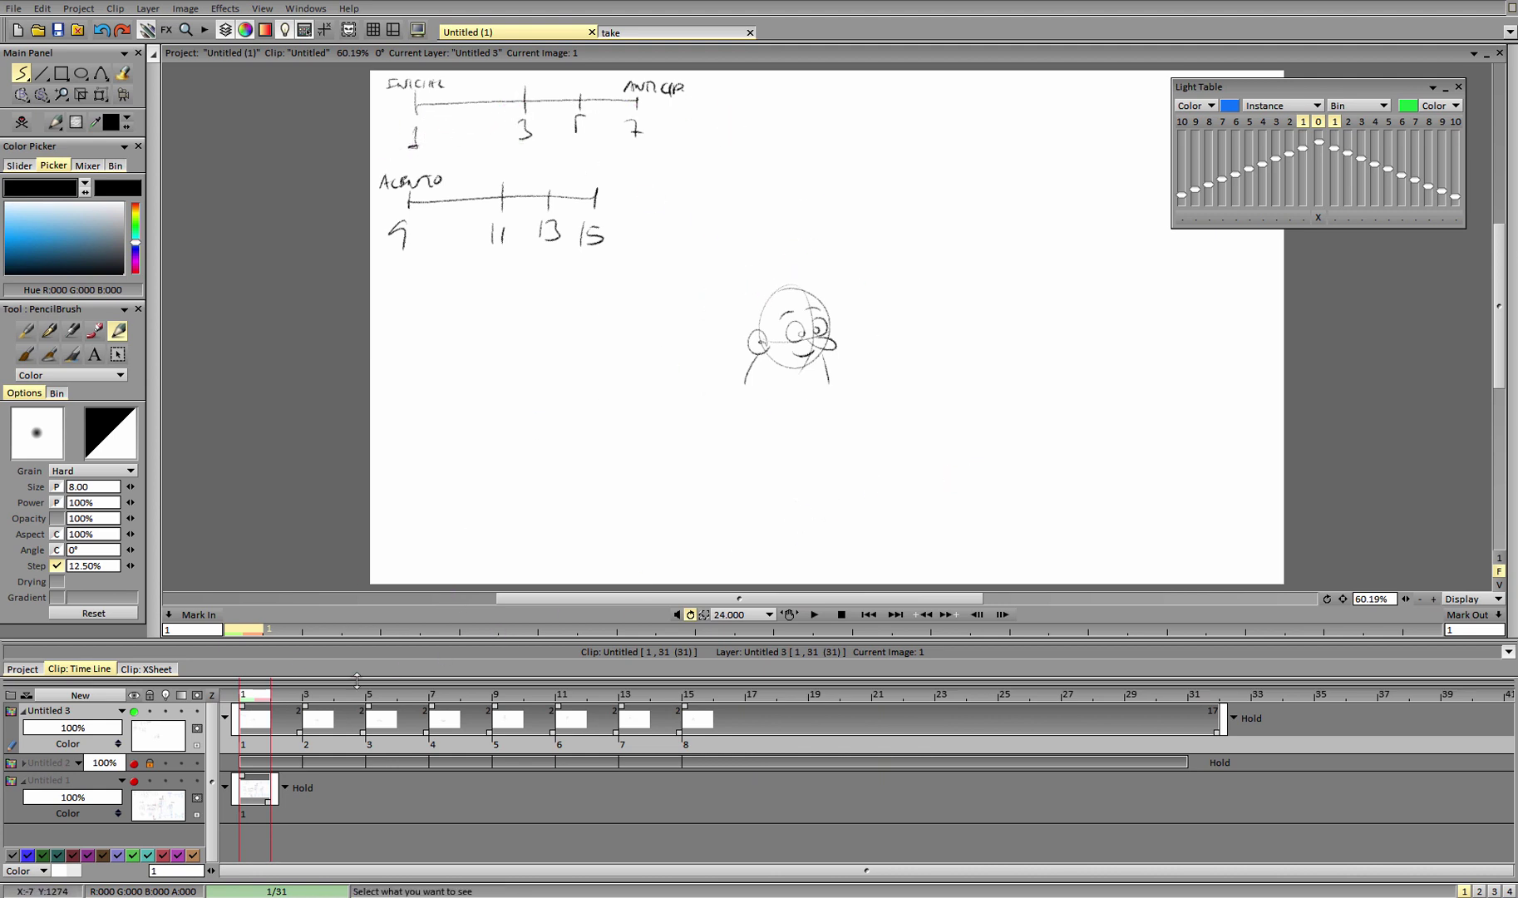
Preview the take with the first drawing held through frame 10, and restore that drawing's exposure to two frames.
drag(304, 735, 557, 737)
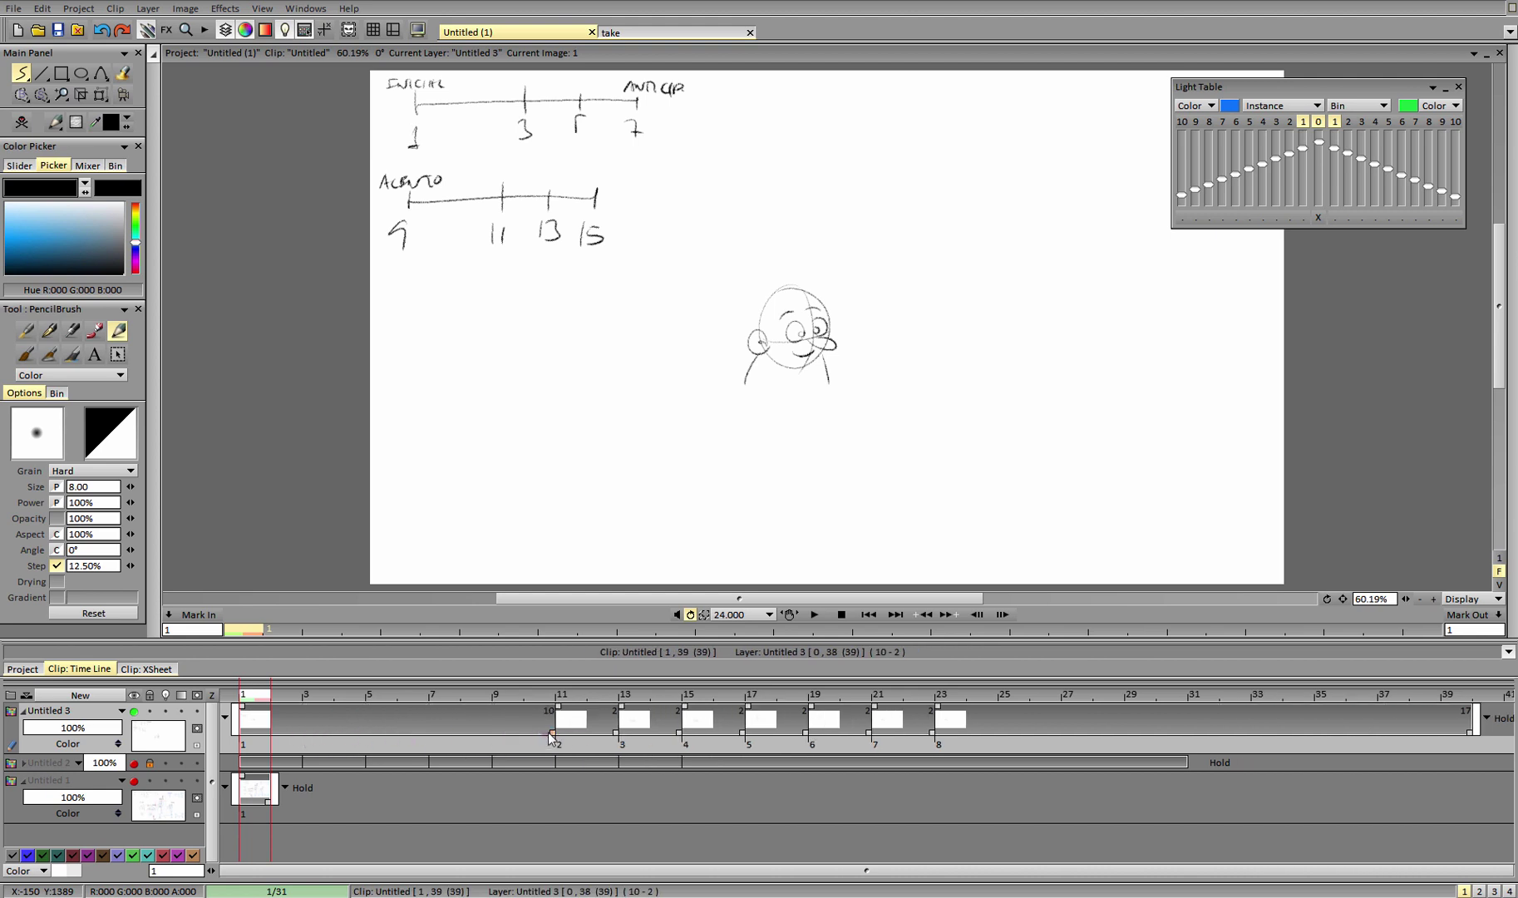
click(815, 616)
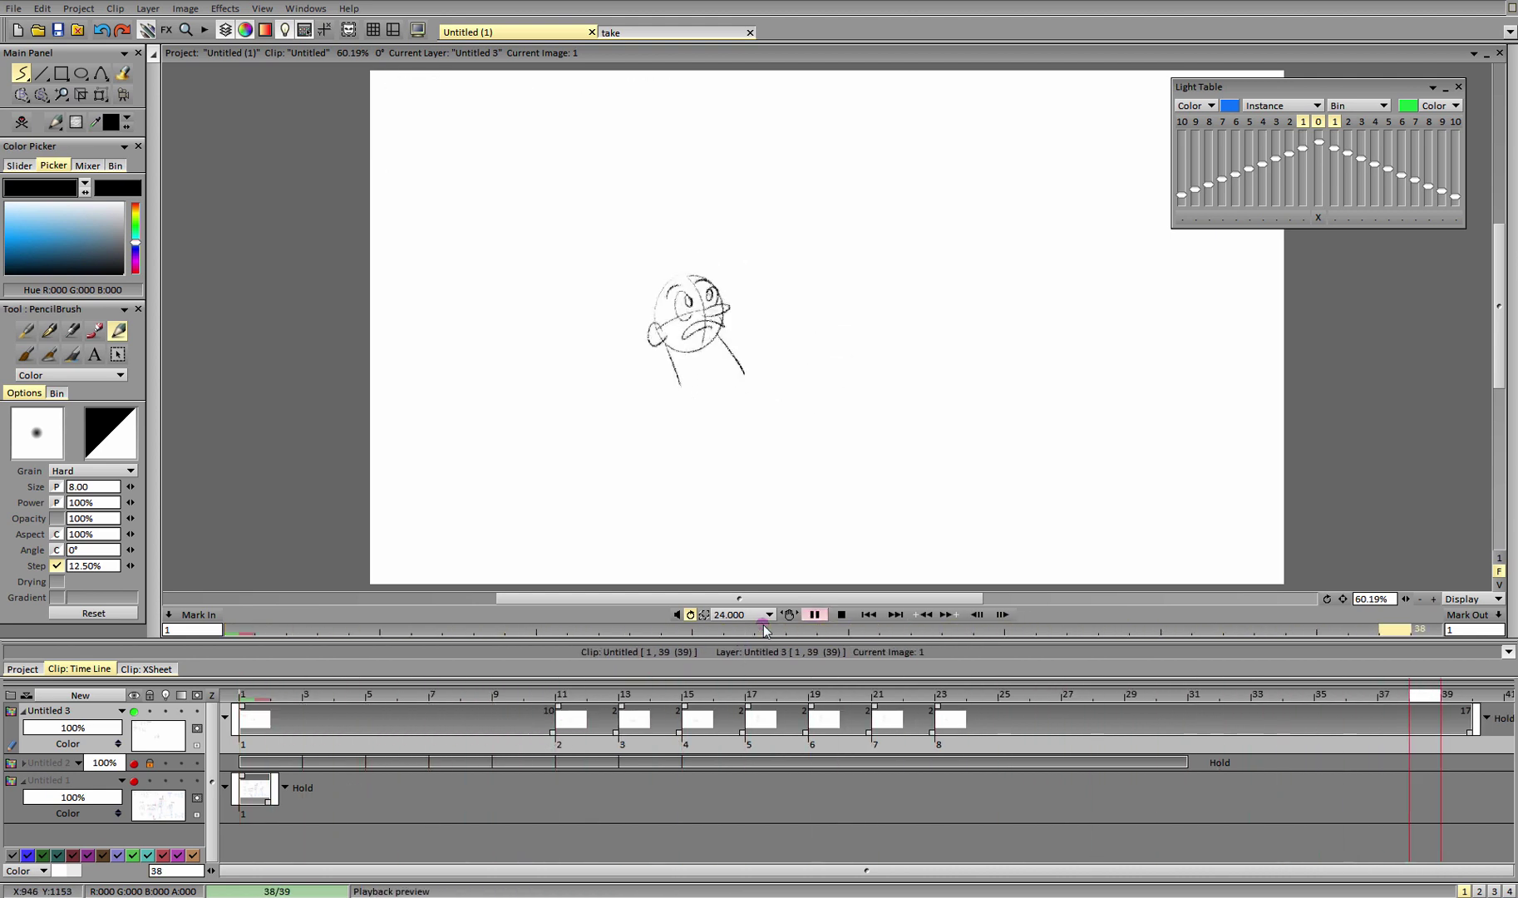
click(841, 615)
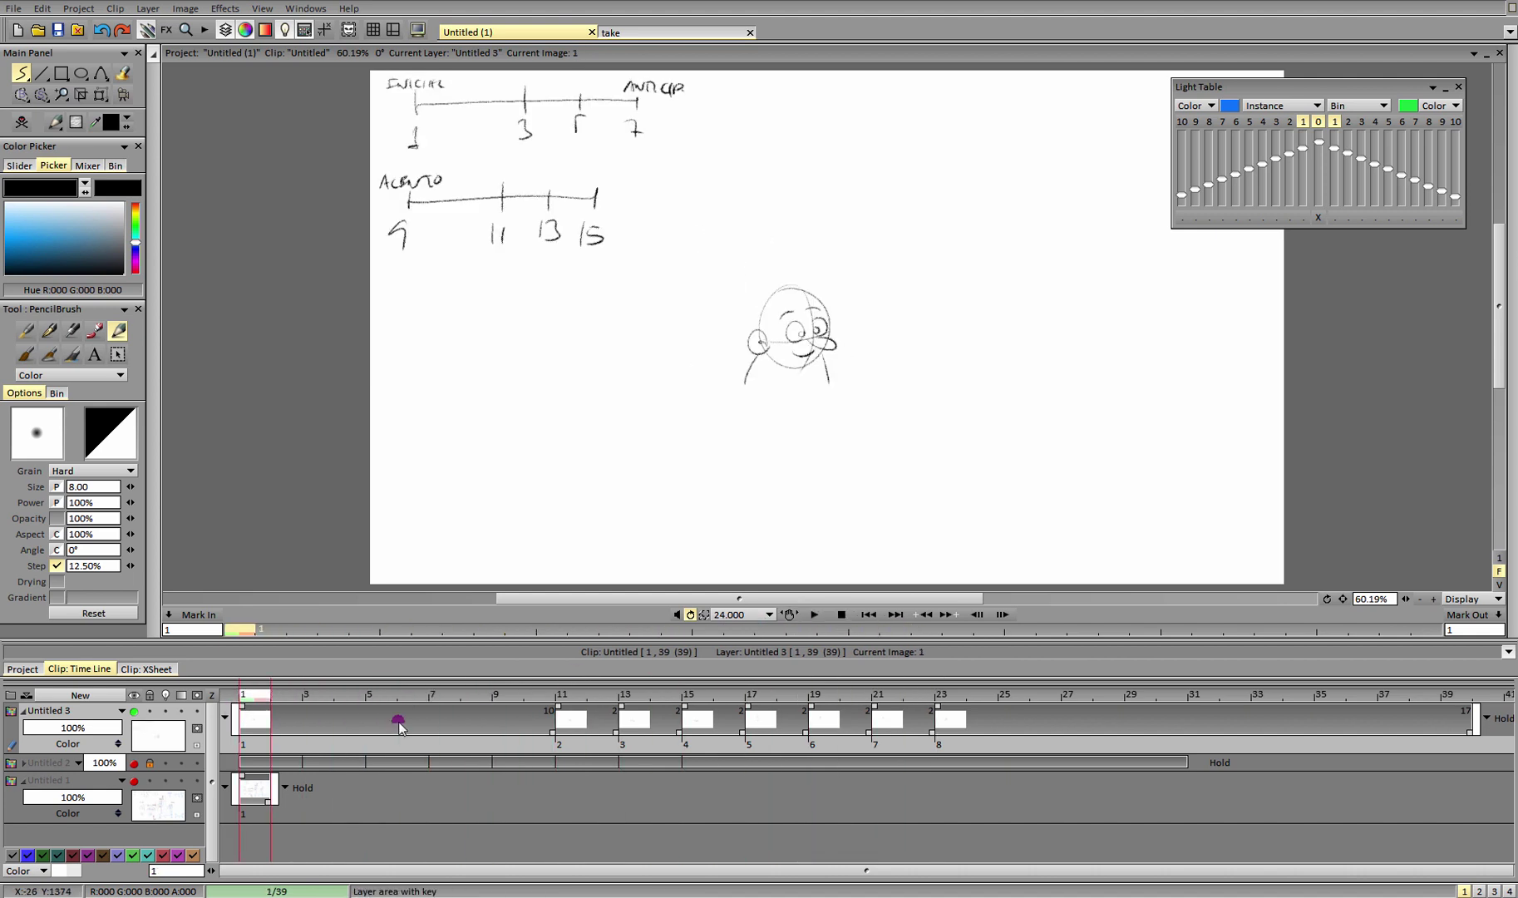
drag(553, 737, 275, 765)
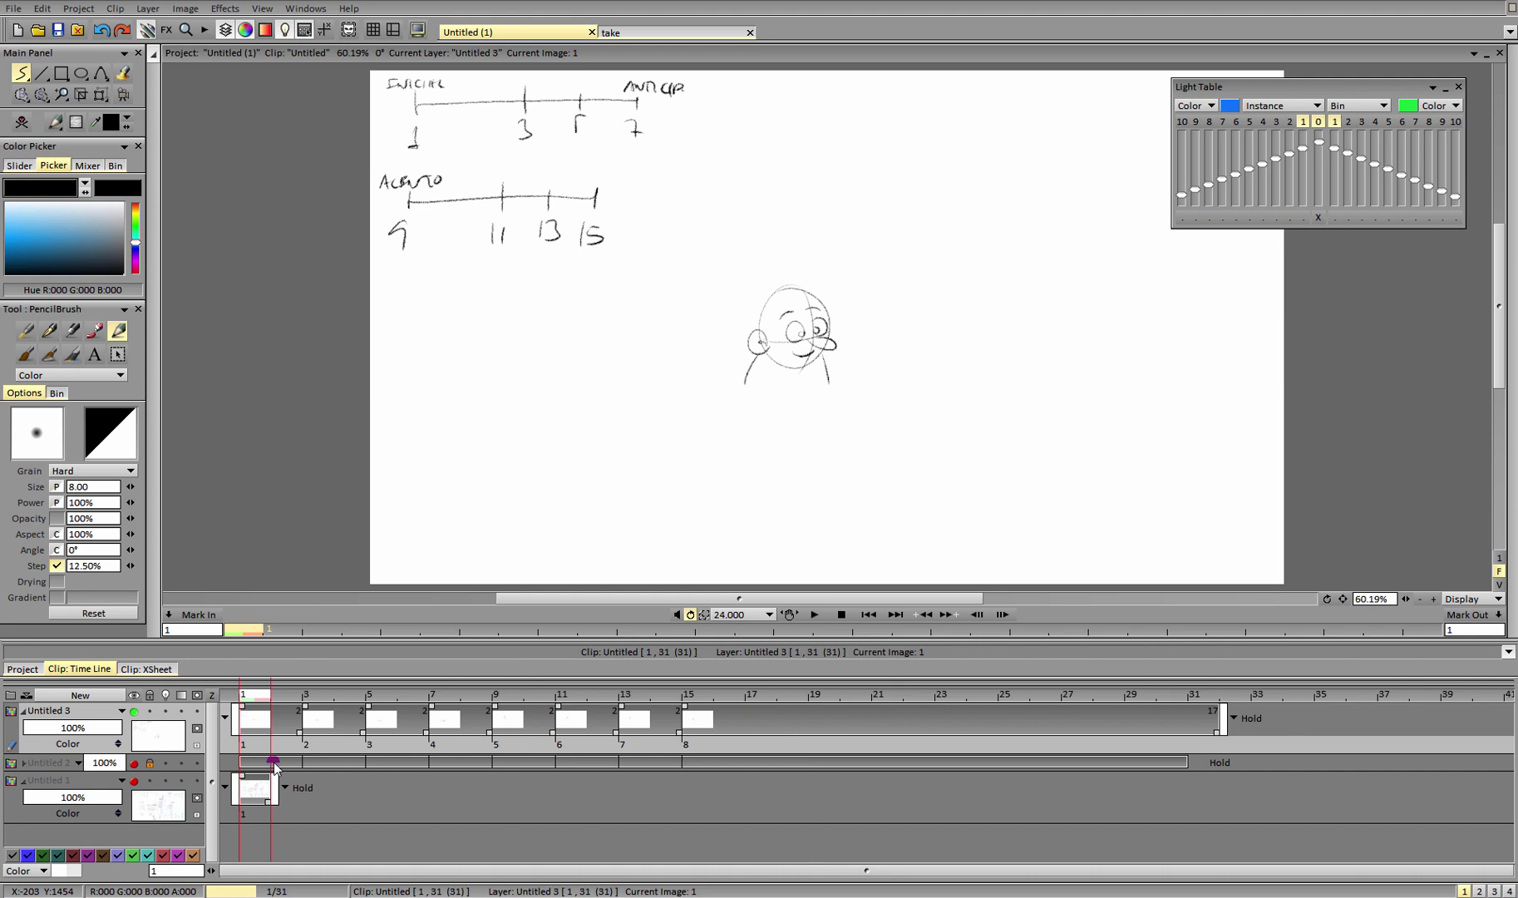
Draw a new timing chart beside the character running from INICIAL at 1 to ANTICP at 7.
mouse_move(972, 387)
mouse_down()
mouse_move(1179, 371)
mouse_move(1181, 384)
mouse_up()
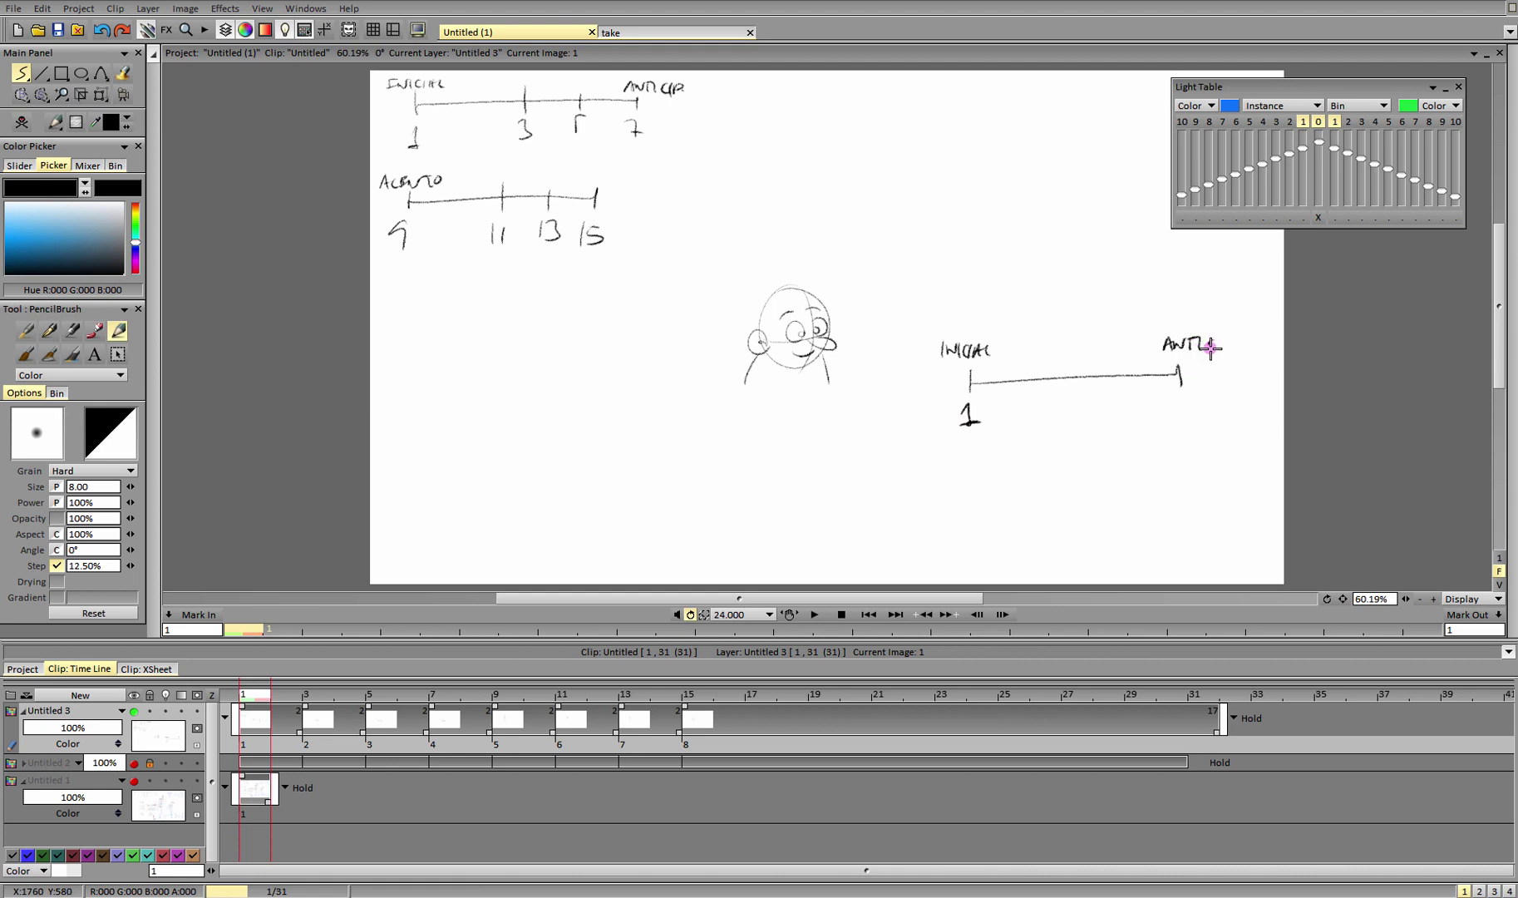
drag(1214, 341, 1213, 352)
drag(1222, 354, 1222, 346)
drag(1077, 356, 1073, 422)
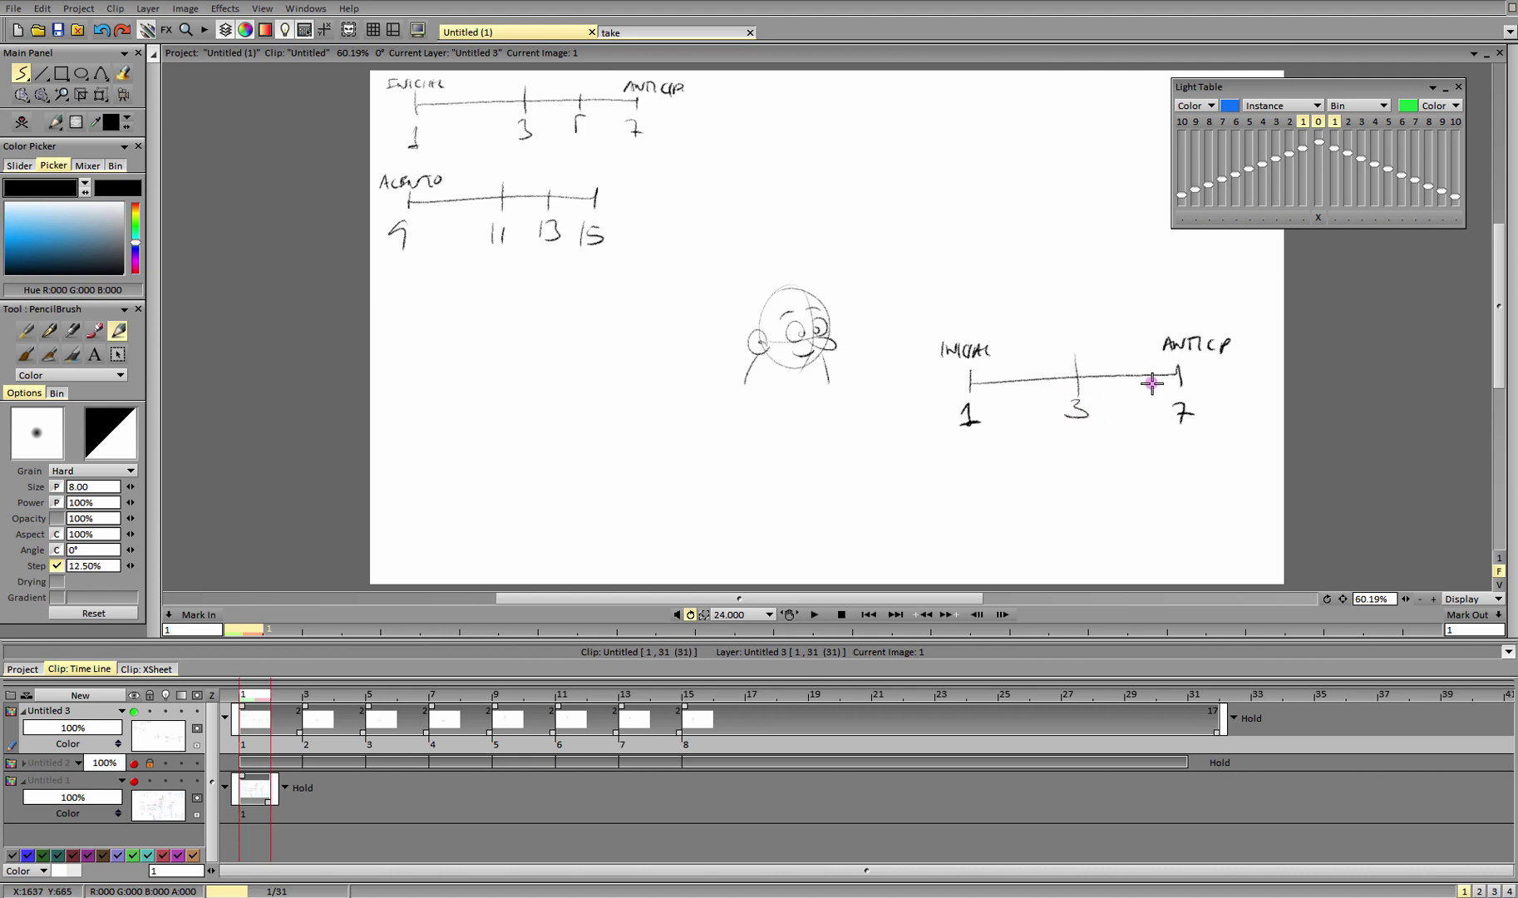
drag(1165, 386, 1172, 404)
key(ctrl+z)
key(ctrl+z)
key(ctrl+z)
key(ctrl+z)
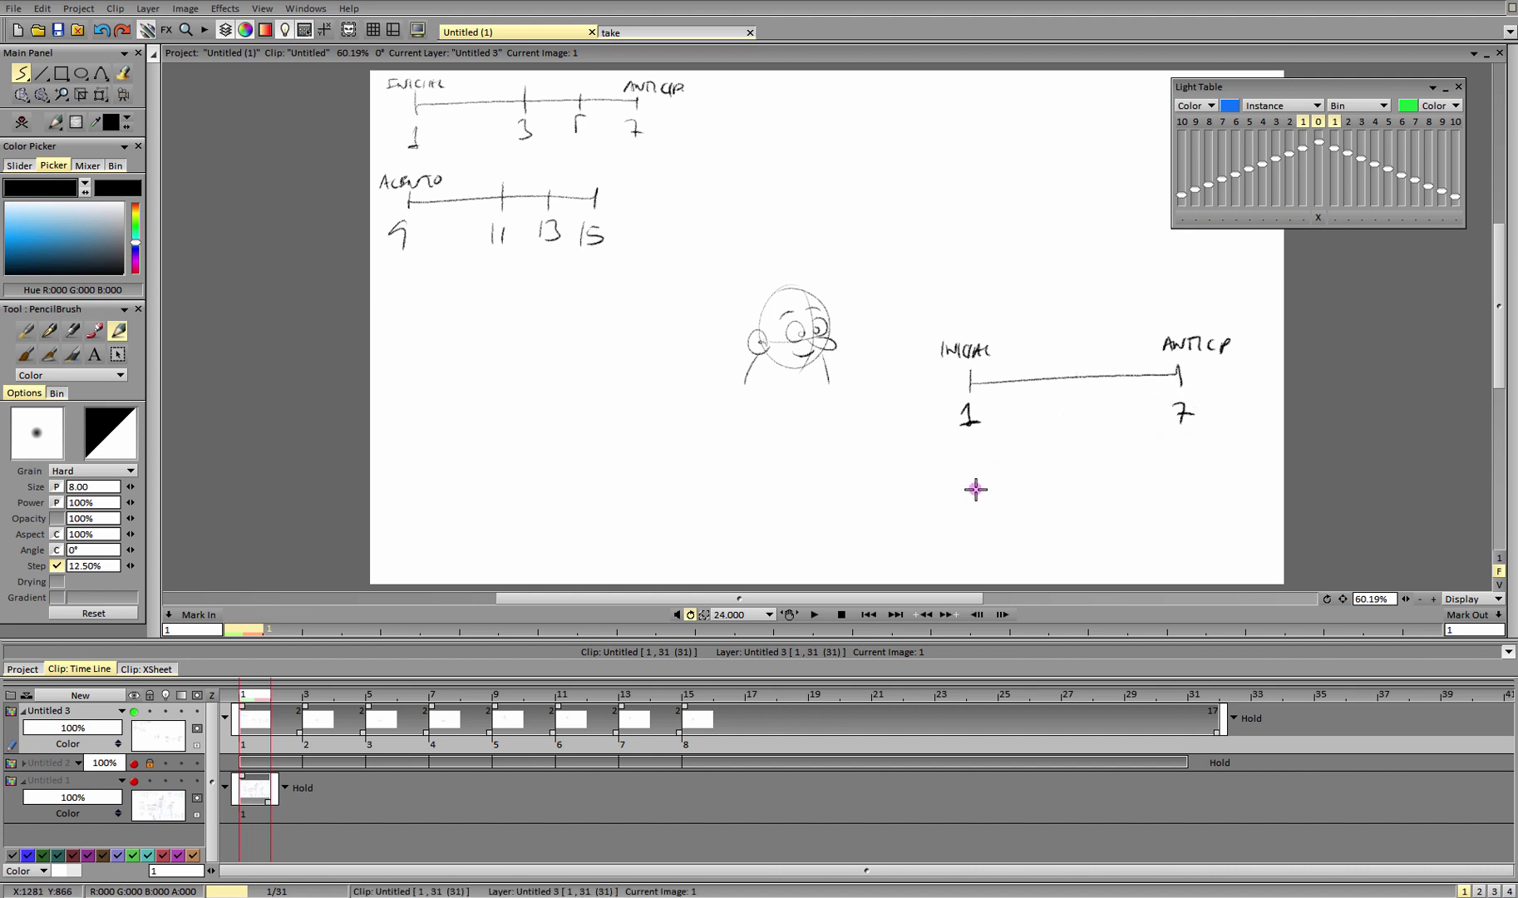
Write circled 1'S and 2'S below the new chart and add ticks numbered 2 to 6, spaced closer toward ANTICP.
mouse_move(976, 489)
mouse_down()
mouse_move(993, 502)
mouse_move(996, 464)
mouse_move(1033, 498)
mouse_move(1102, 505)
mouse_move(1121, 481)
mouse_move(1098, 489)
mouse_up()
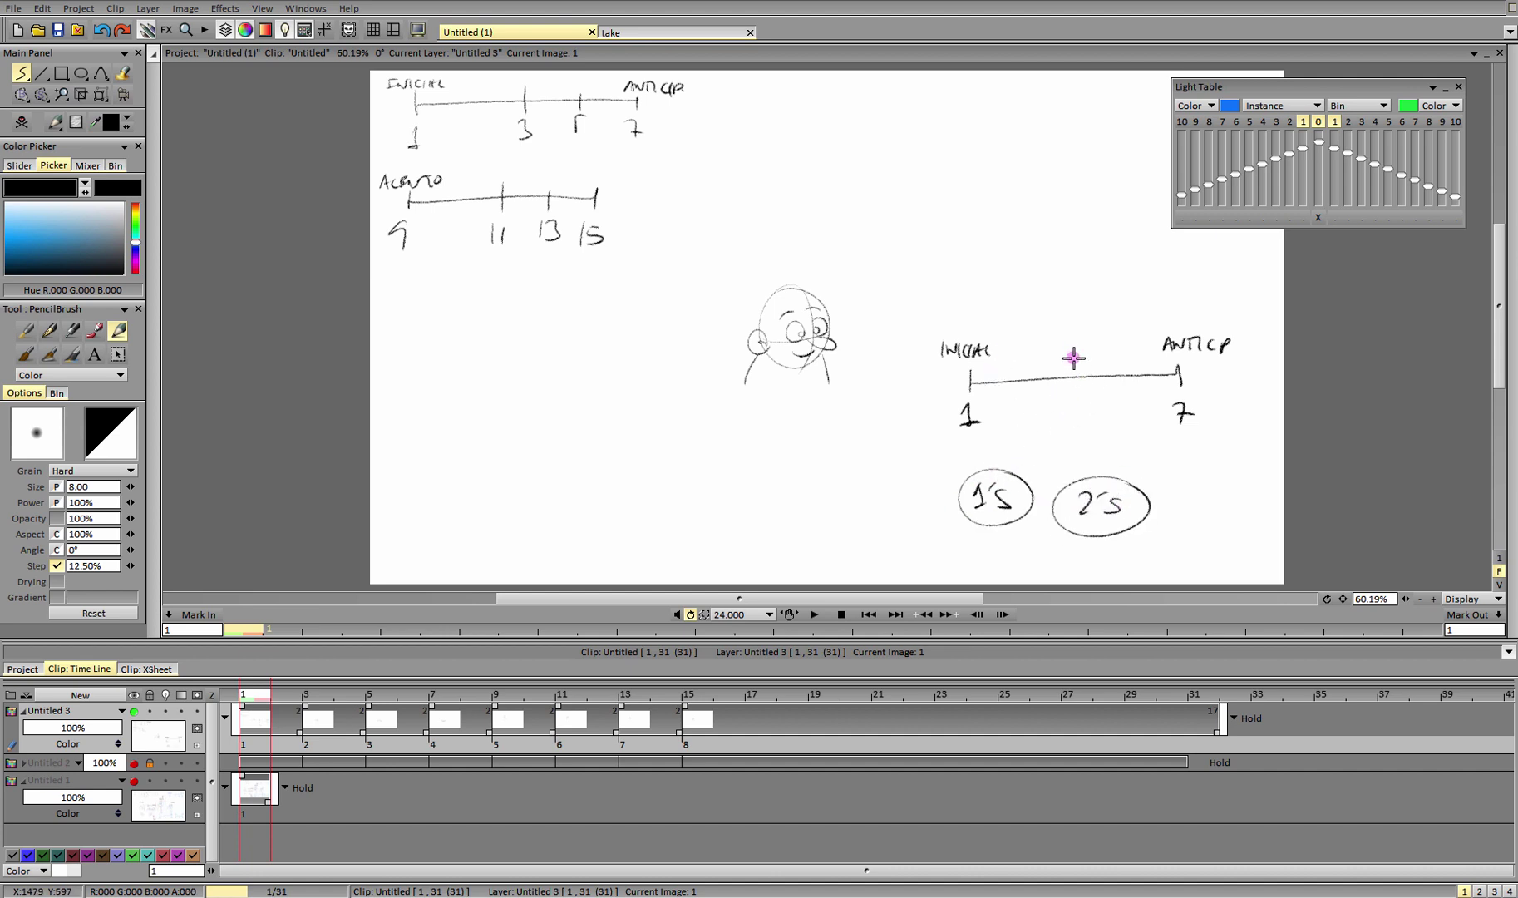
drag(1074, 358, 1067, 424)
drag(1025, 374, 1023, 391)
mouse_move(1128, 370)
mouse_down()
mouse_move(1135, 409)
mouse_move(1168, 391)
mouse_up()
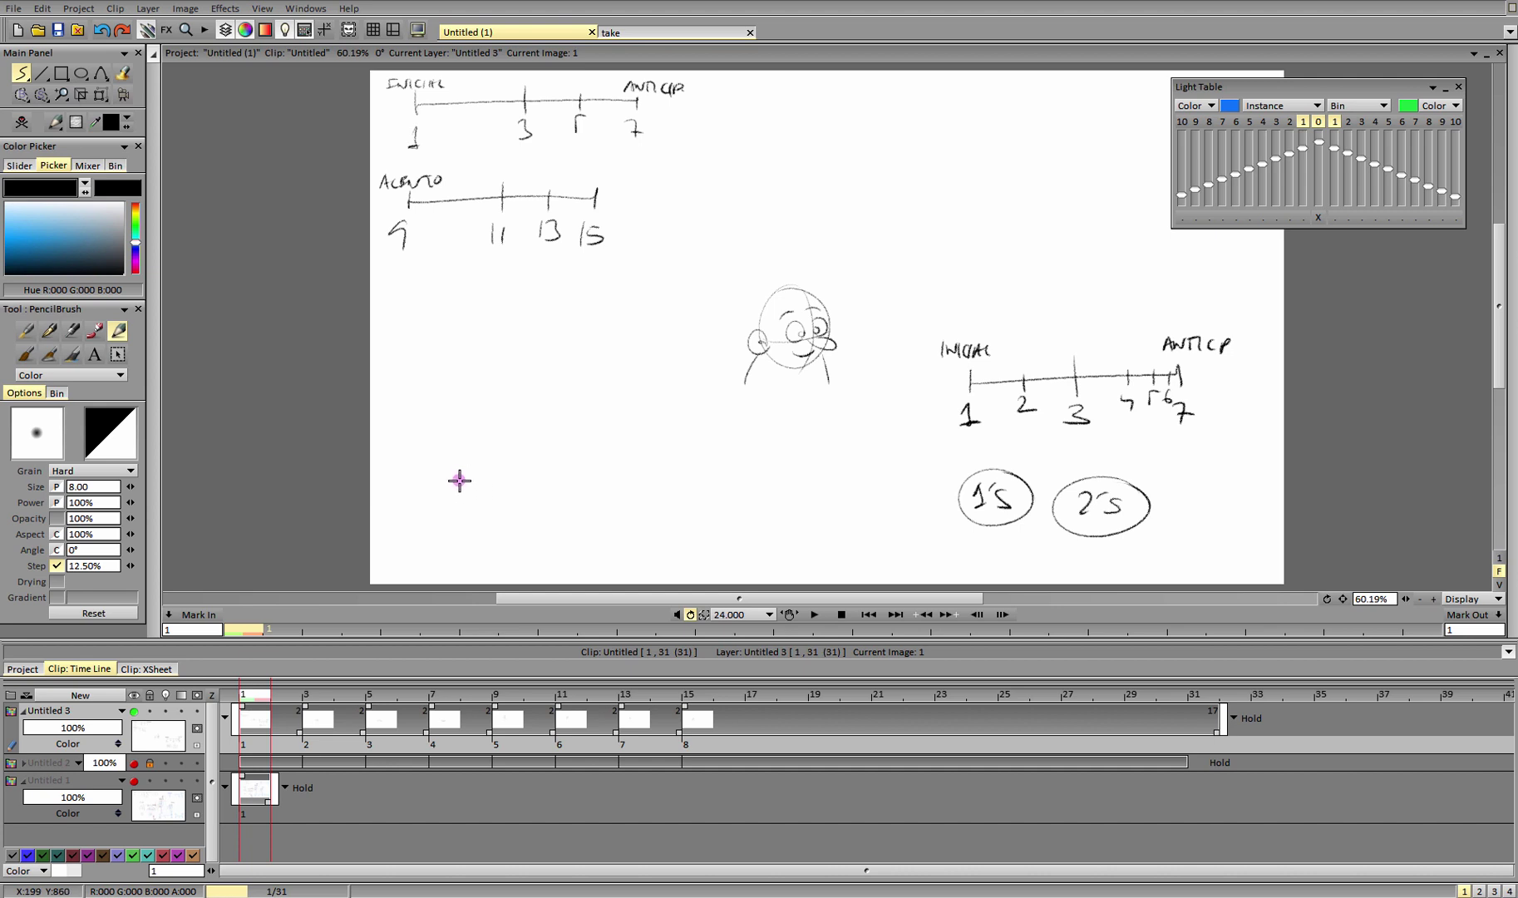
Draw two separate chart ends below the character, labelled ANTICP at 7 and ACENTO at 9.
drag(457, 484, 495, 484)
mouse_move(496, 474)
mouse_down()
mouse_move(494, 515)
mouse_move(609, 490)
mouse_up()
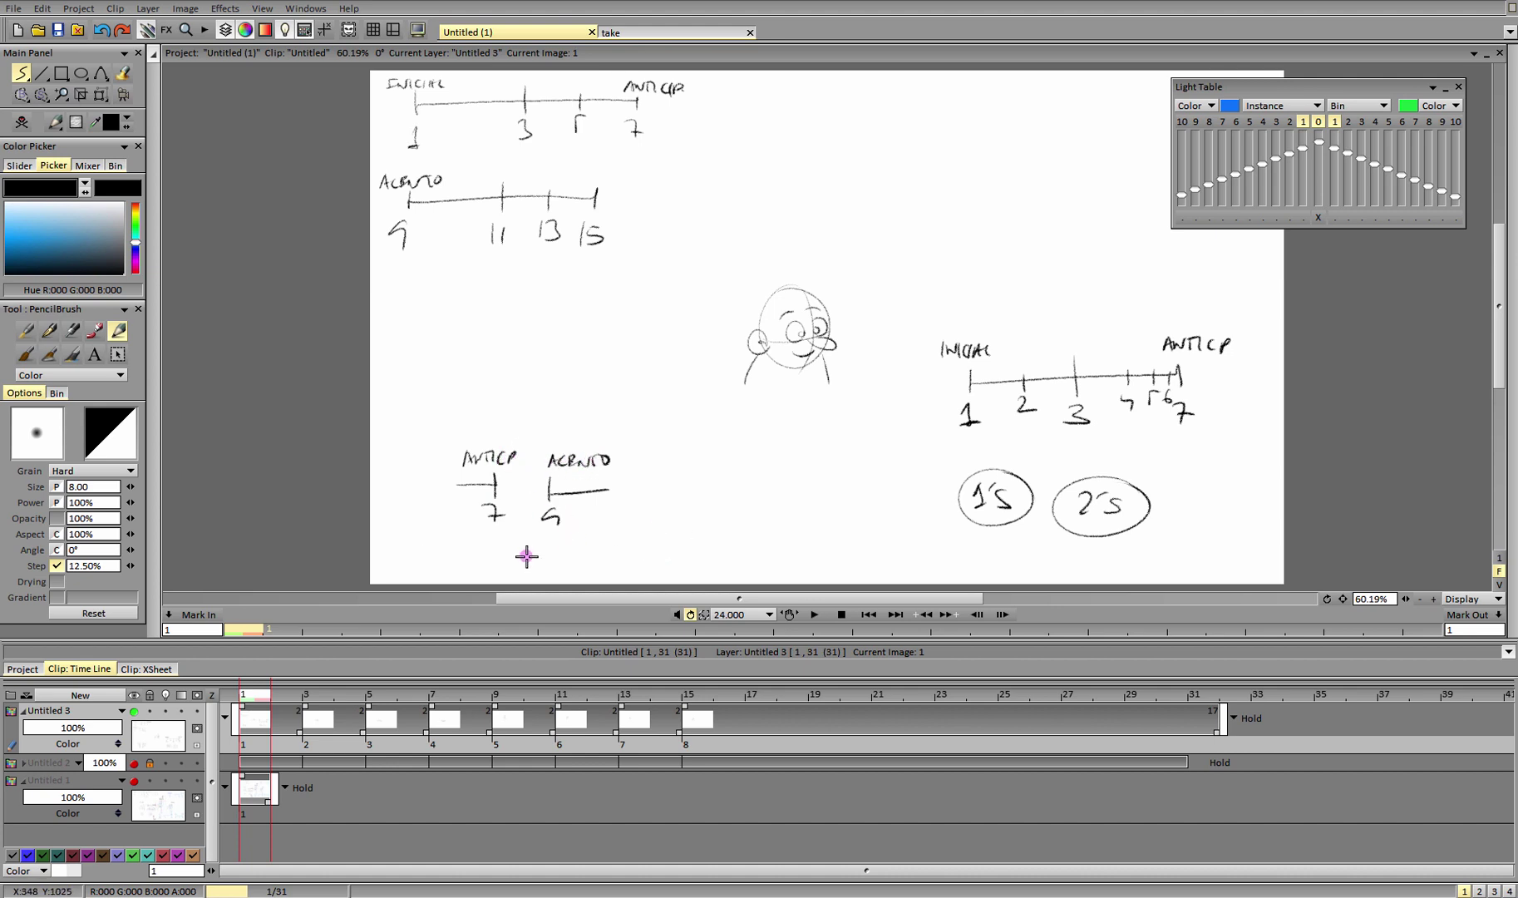
Link the separate 7 and 9 chart ends with a curved double arrow, and draw a chart above the character from ANTICP at 7 to ACENTO at 13.
drag(500, 539, 528, 543)
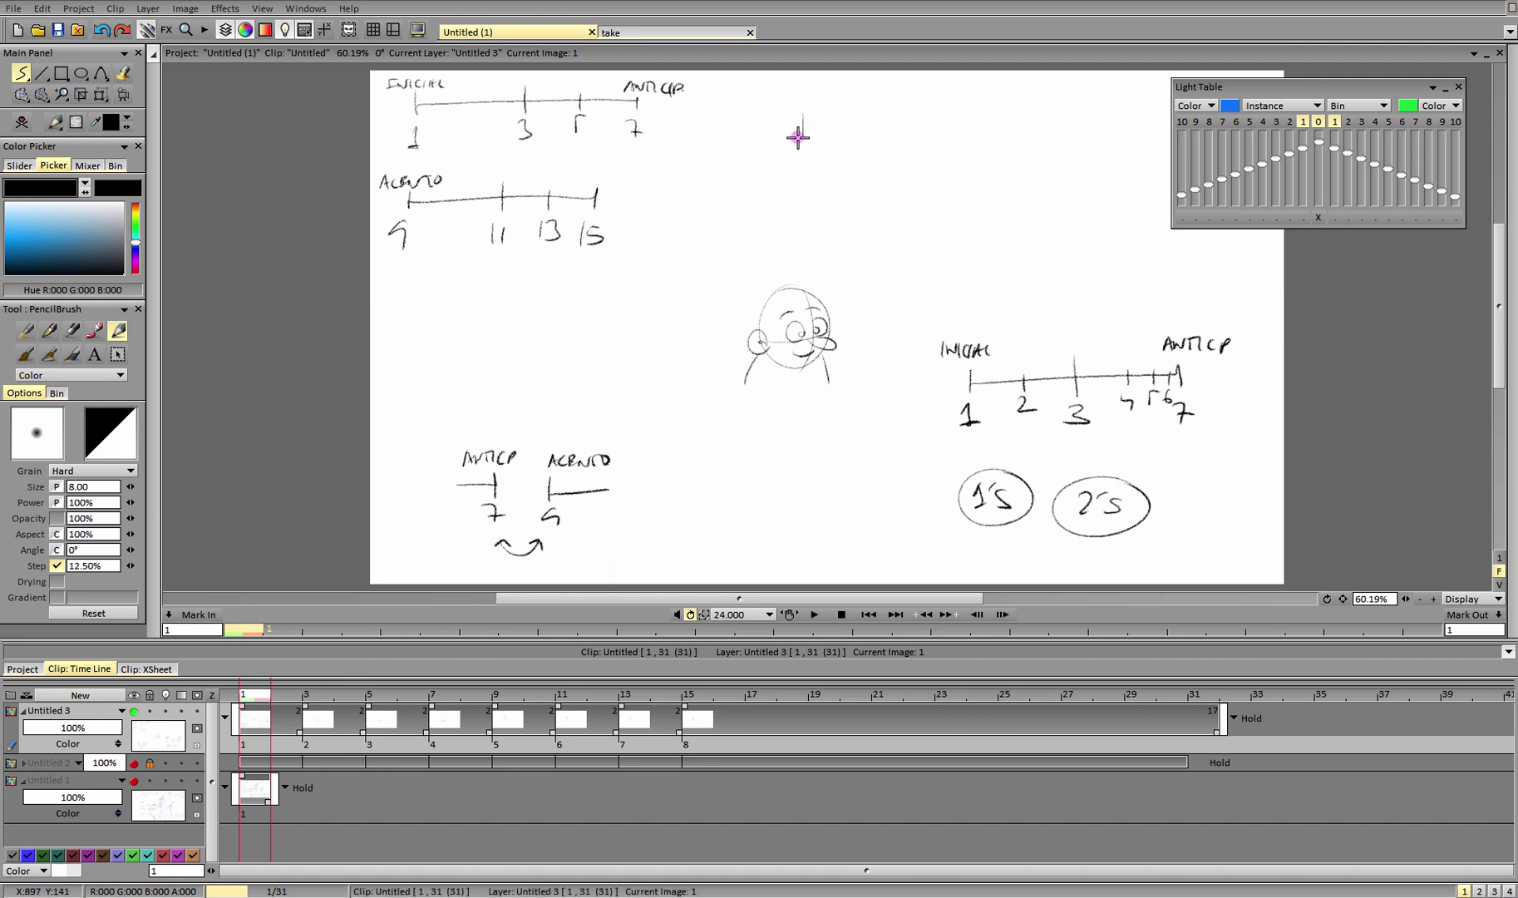
drag(802, 129, 1058, 128)
drag(1058, 121, 1057, 137)
drag(792, 156, 803, 172)
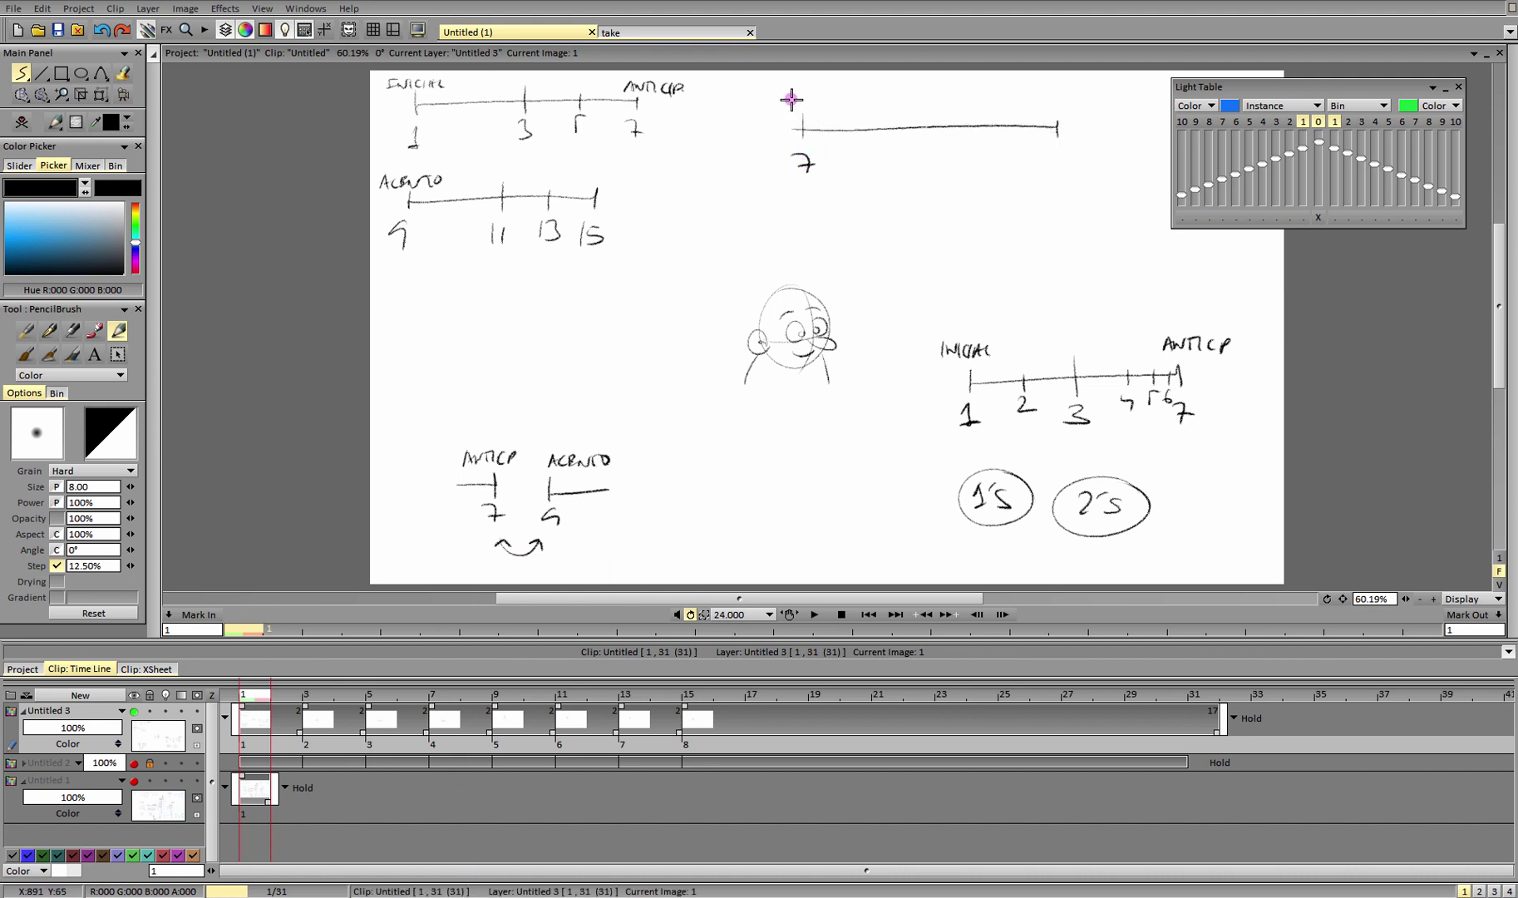
drag(777, 112, 804, 91)
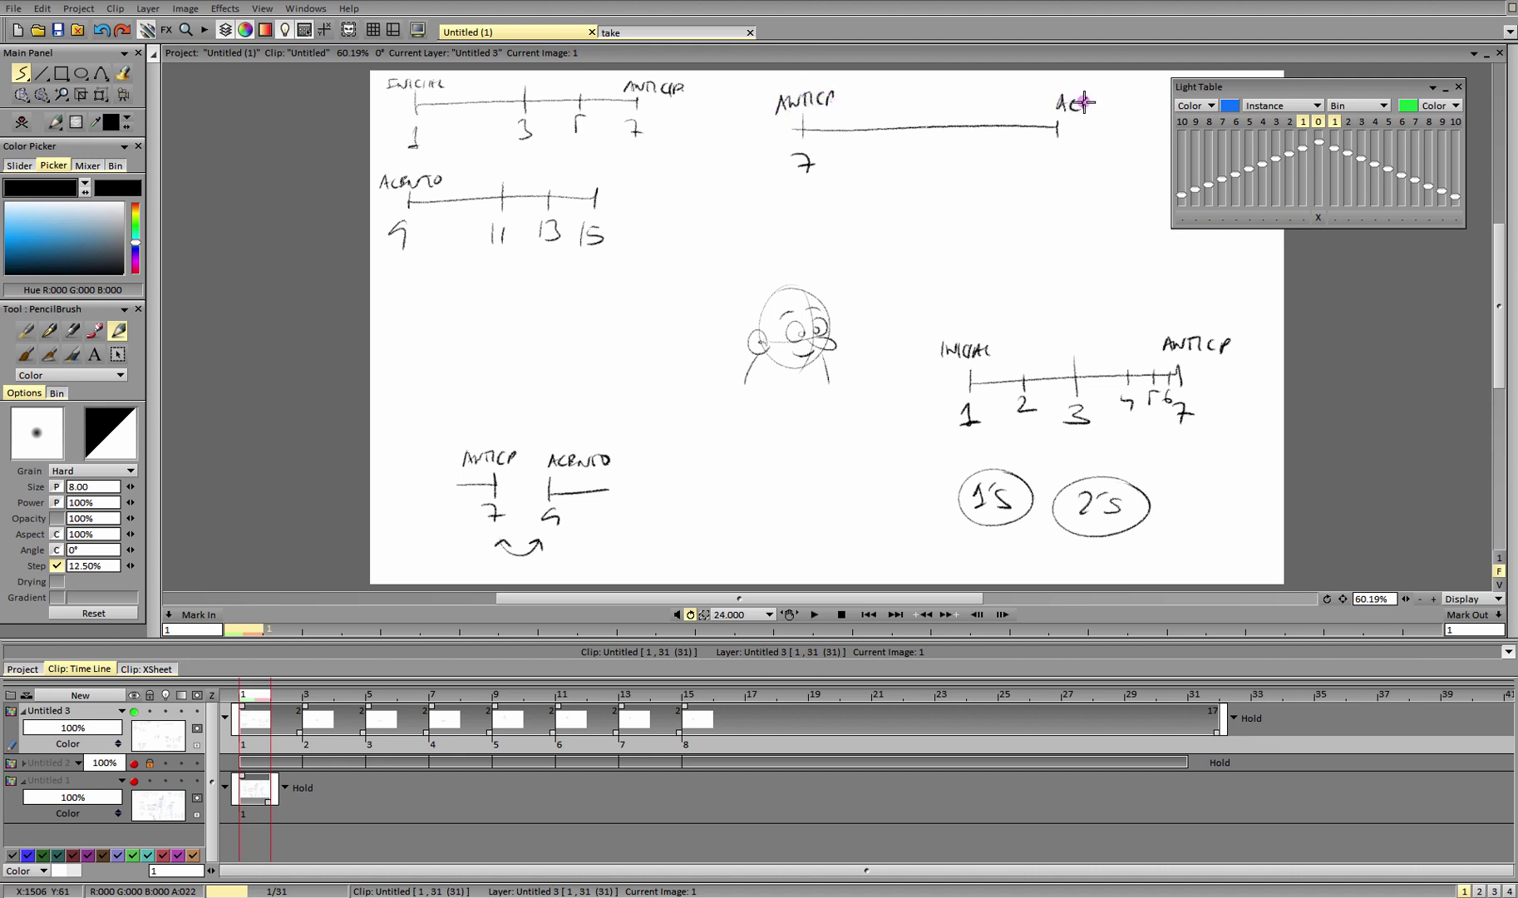
drag(1100, 106, 1119, 105)
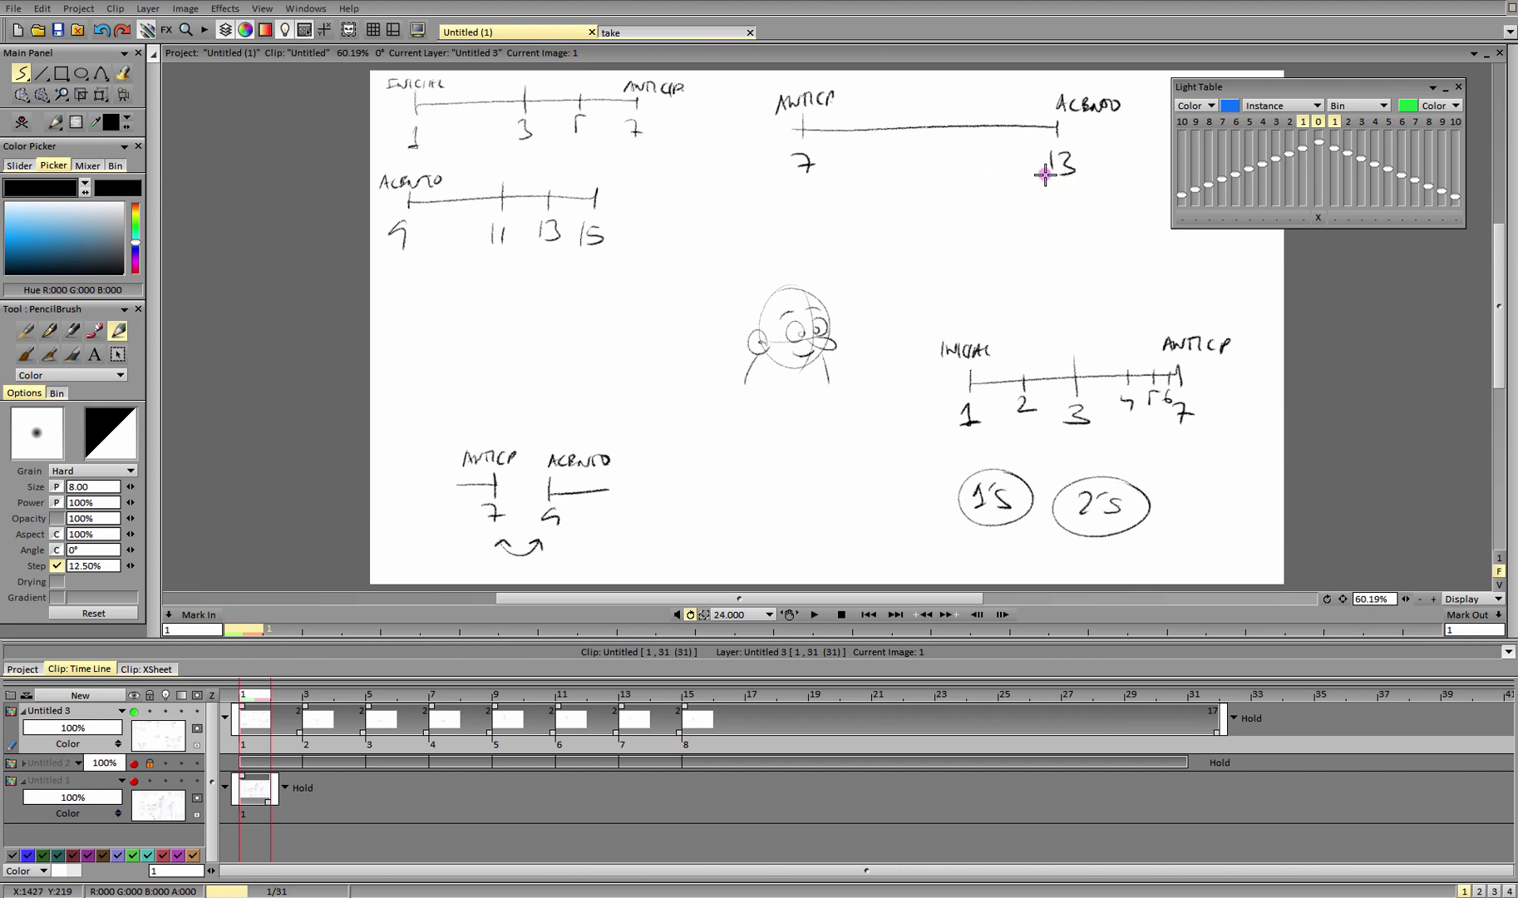
Add ticks numbered 9 and 11 to the ANTICP–ACENTO chart, with 11 at its middle and 9 halfway toward ANTICP.
drag(932, 109, 930, 178)
drag(941, 161, 940, 181)
drag(865, 117, 867, 173)
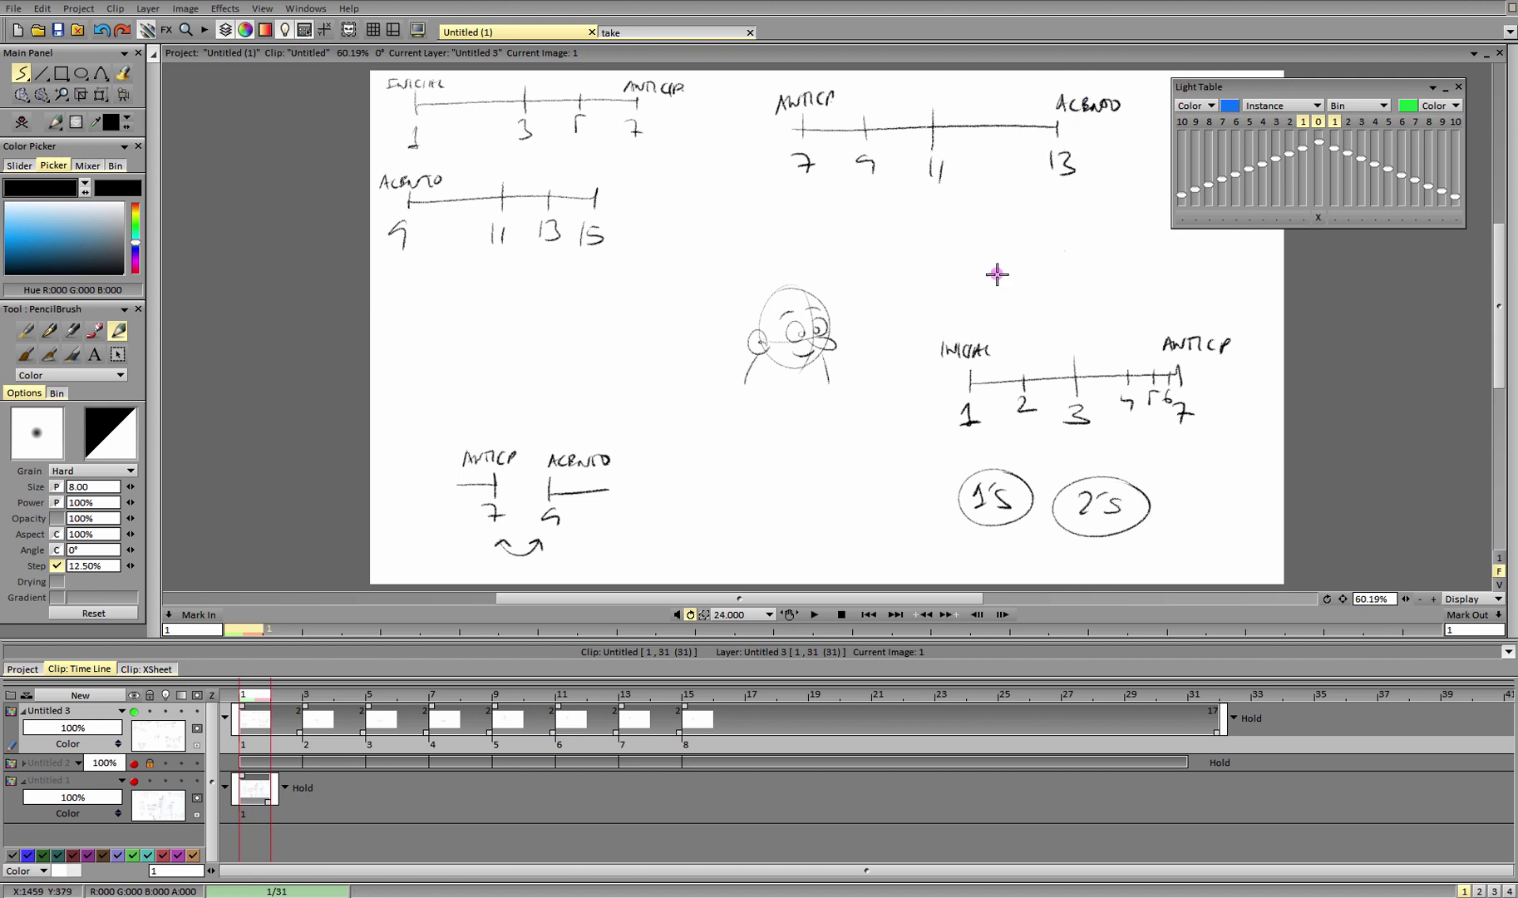
Draw a chart below the 9–15 one from ACENTO at 13 to FINAL at 19, with ticks 15 and 17 closing toward FINAL.
mouse_move(400, 334)
mouse_down()
mouse_move(583, 329)
mouse_move(585, 340)
mouse_up()
drag(406, 371, 398, 376)
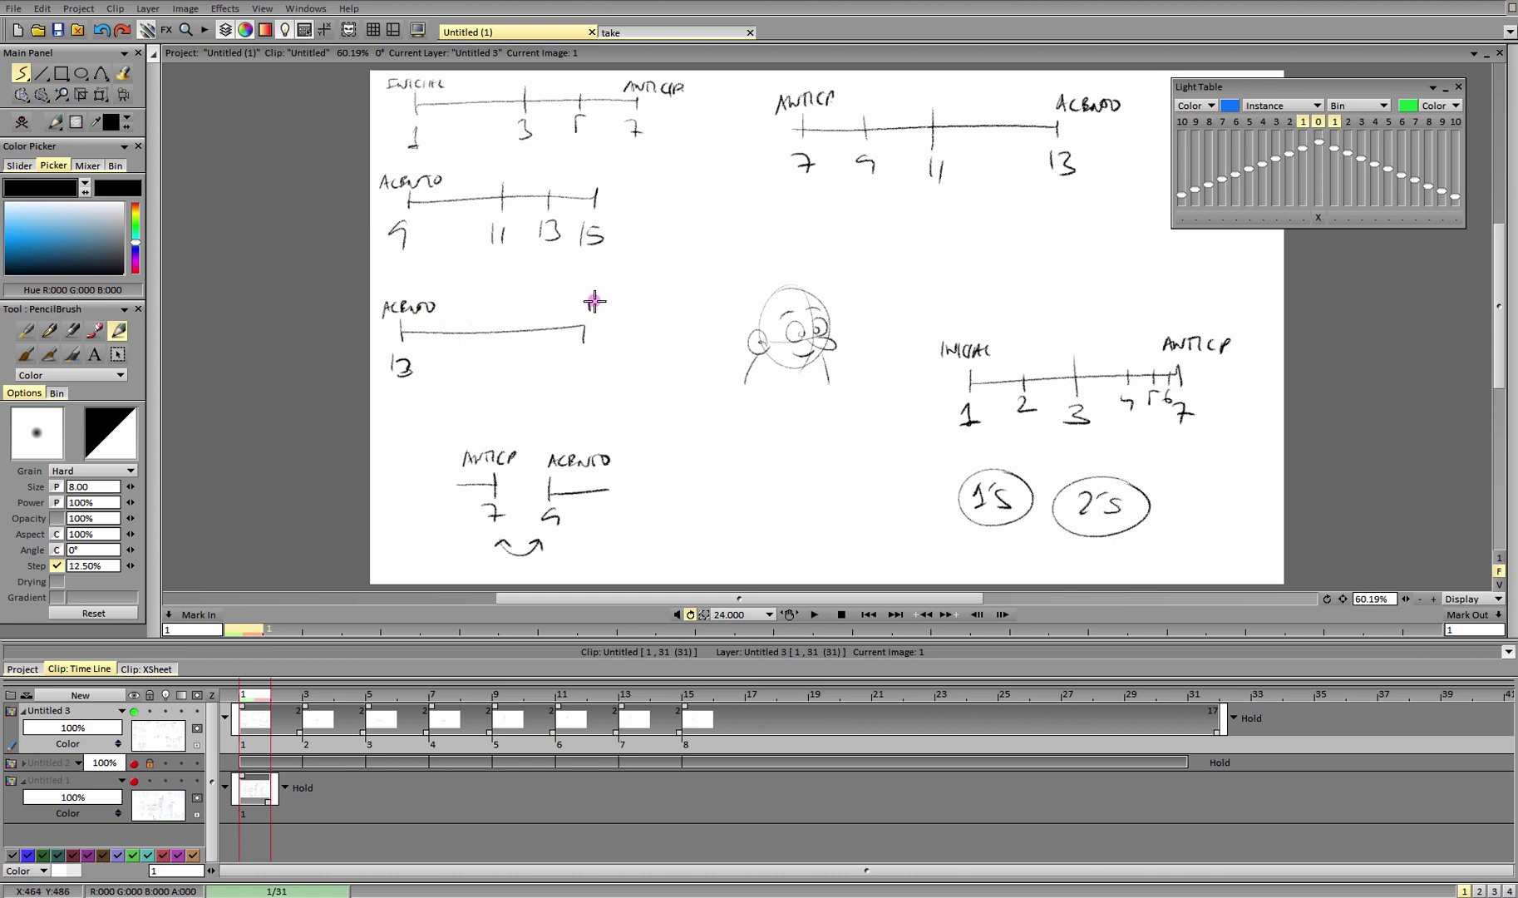
drag(589, 308, 632, 314)
drag(573, 358, 570, 377)
mouse_move(493, 316)
mouse_down()
mouse_move(475, 383)
mouse_move(542, 375)
mouse_up()
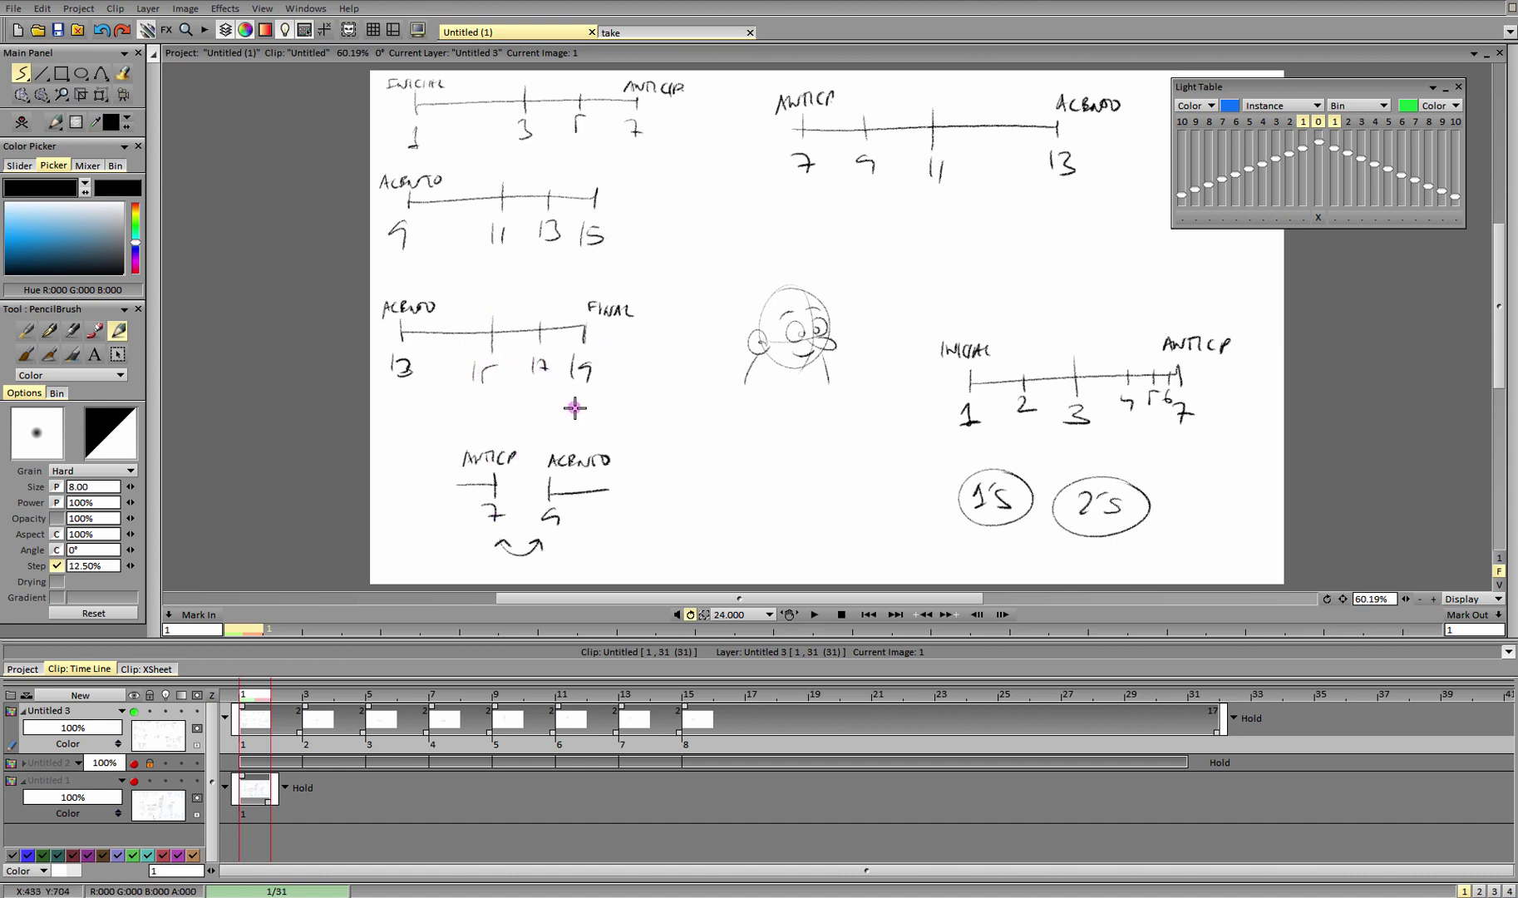
Draw a chart on ones from 13 to 19 just above the character, with ticks 14 to 18 spaced closer toward 19.
drag(812, 214, 811, 235)
drag(812, 222, 992, 220)
drag(991, 215, 992, 231)
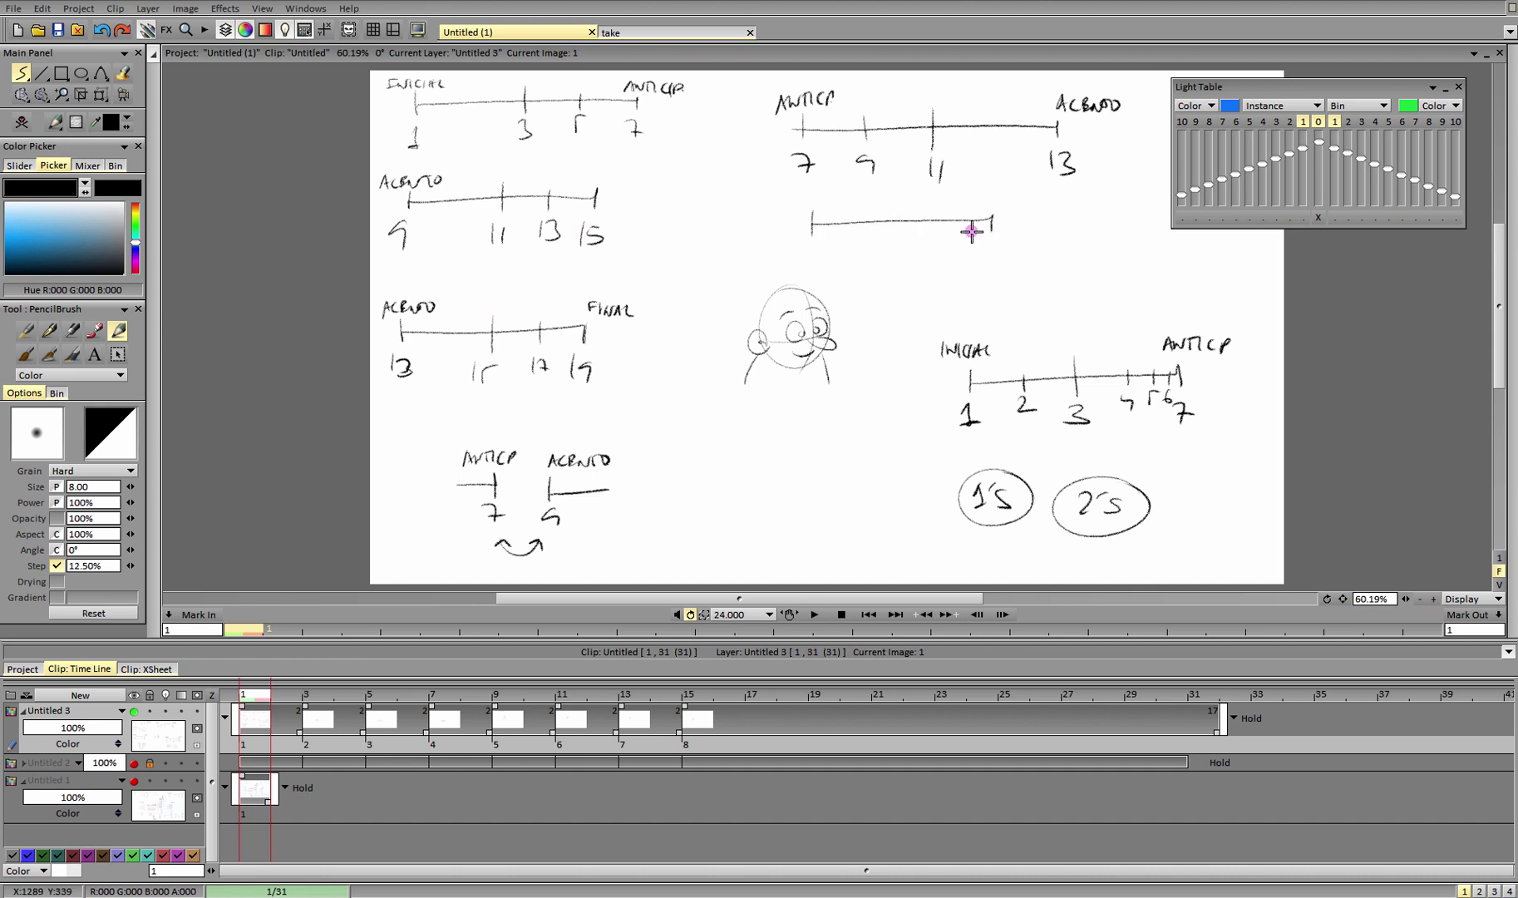
drag(819, 260, 812, 264)
drag(995, 253, 986, 262)
drag(895, 249, 893, 264)
drag(916, 247, 905, 263)
drag(856, 217, 849, 257)
drag(859, 239, 867, 253)
mouse_move(945, 215)
mouse_down()
mouse_move(946, 256)
mouse_move(967, 212)
mouse_move(962, 240)
mouse_move(986, 210)
mouse_up()
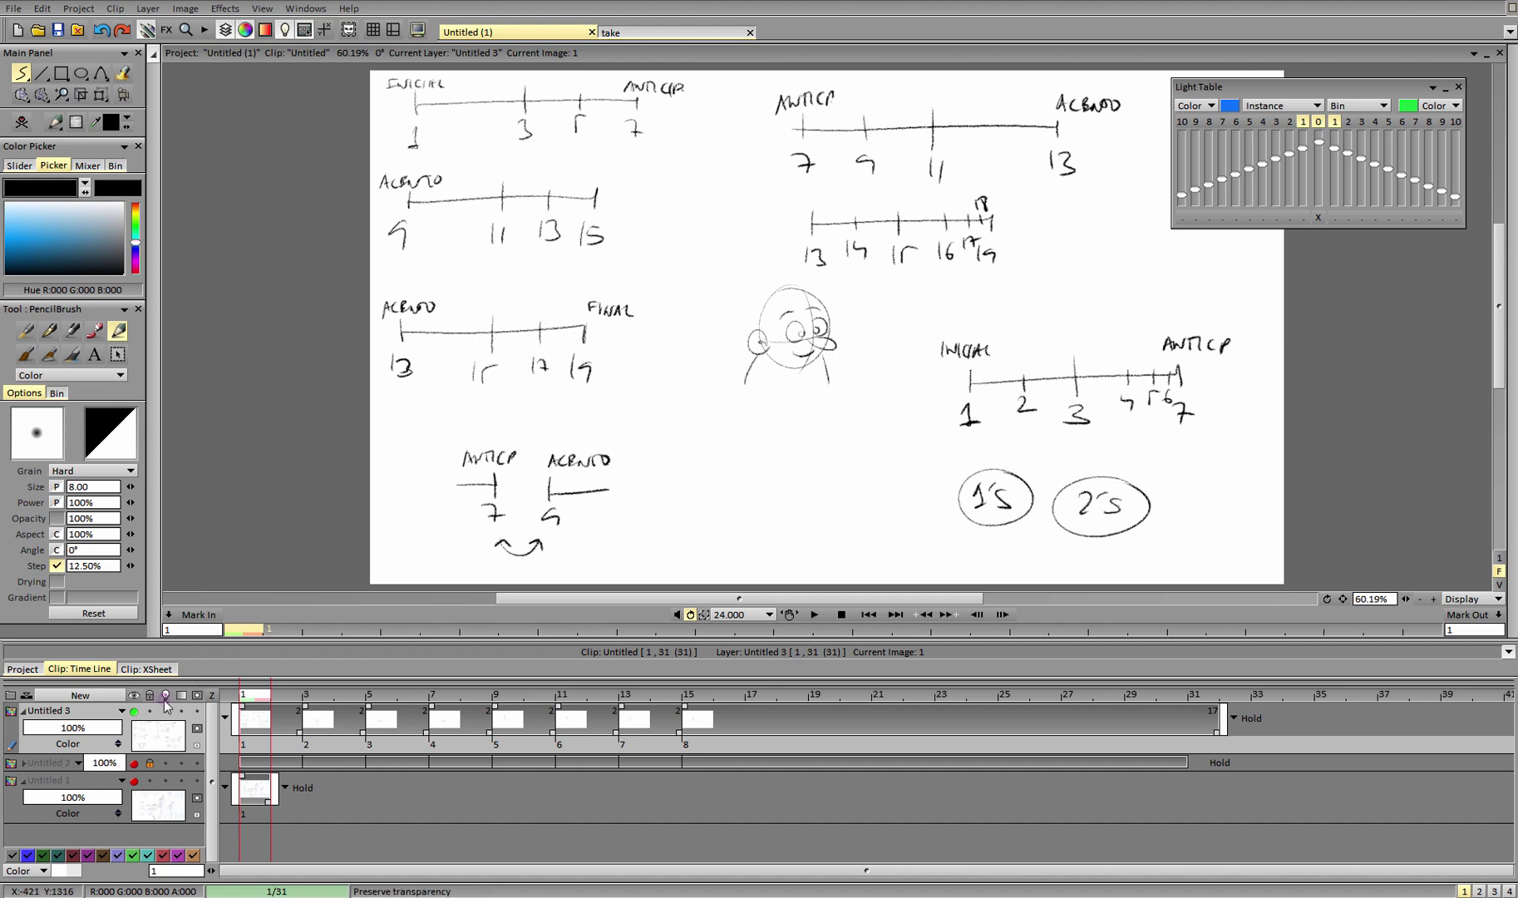
Hide the layer with the character and charts, and add a new animation layer above it with the default settings.
click(134, 710)
click(109, 687)
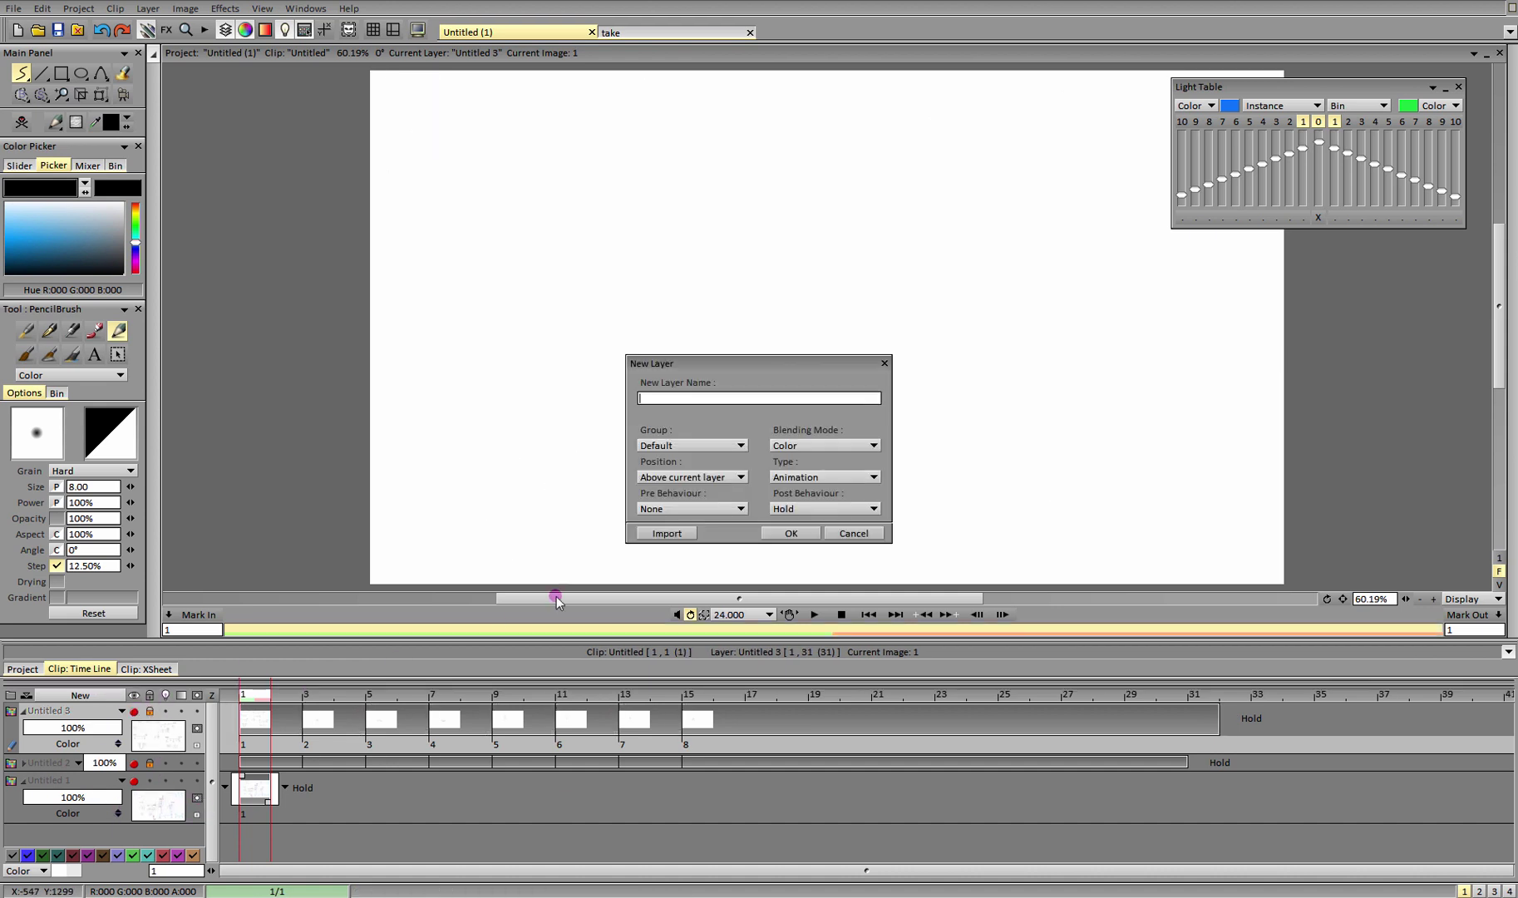
click(781, 536)
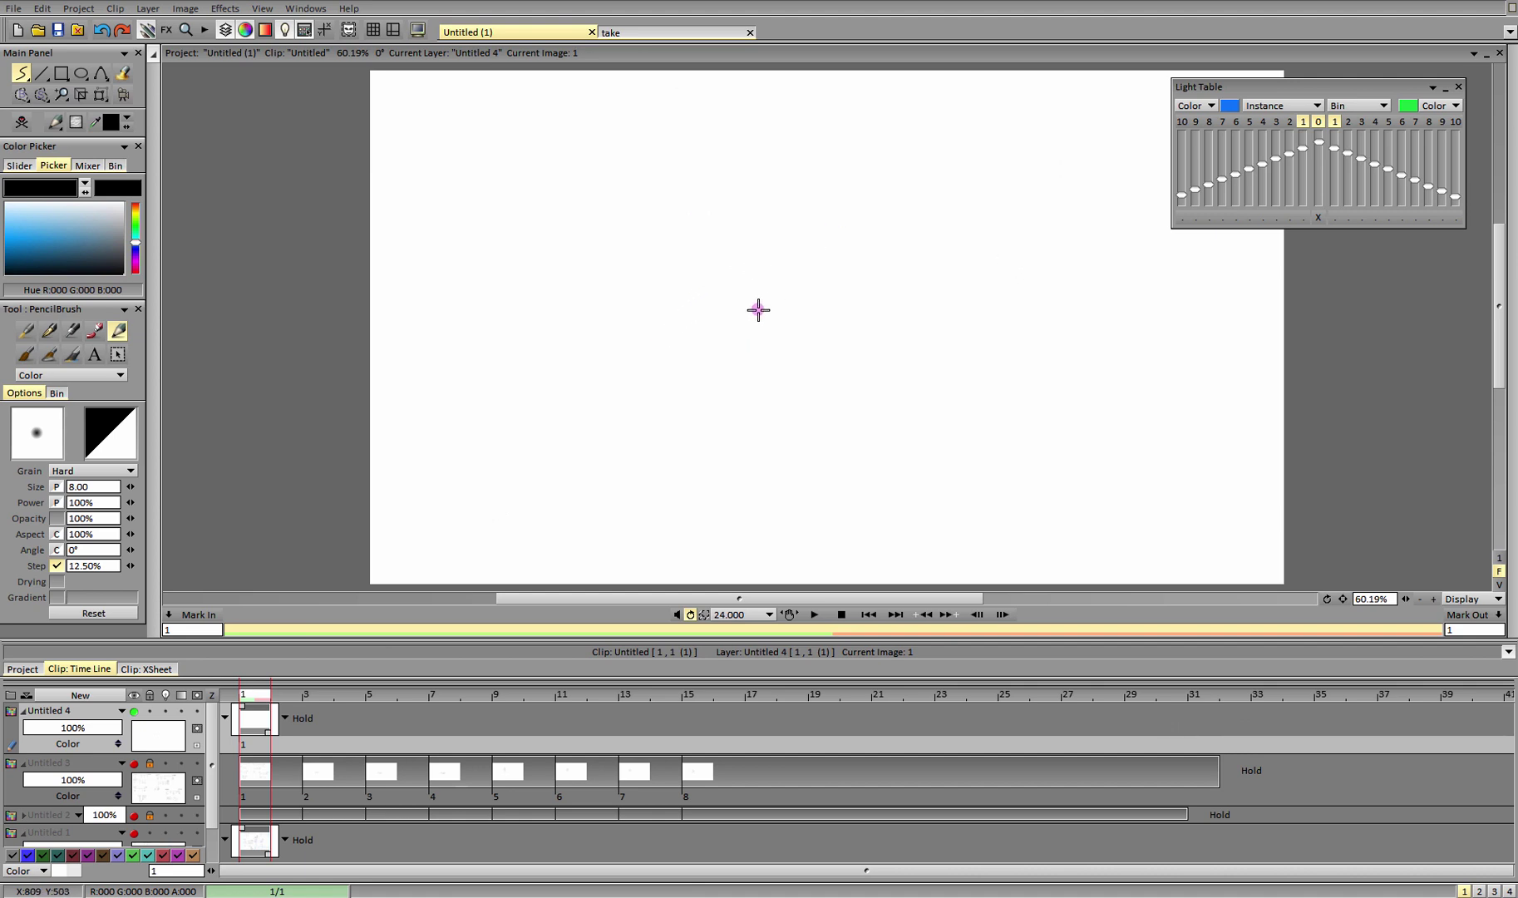
Sketch a small black head with eyes and nose near the canvas centre, and a red head above it with stretched neck lines.
mouse_move(794, 279)
mouse_down()
mouse_move(756, 292)
mouse_move(756, 331)
mouse_move(759, 307)
mouse_move(781, 317)
mouse_up()
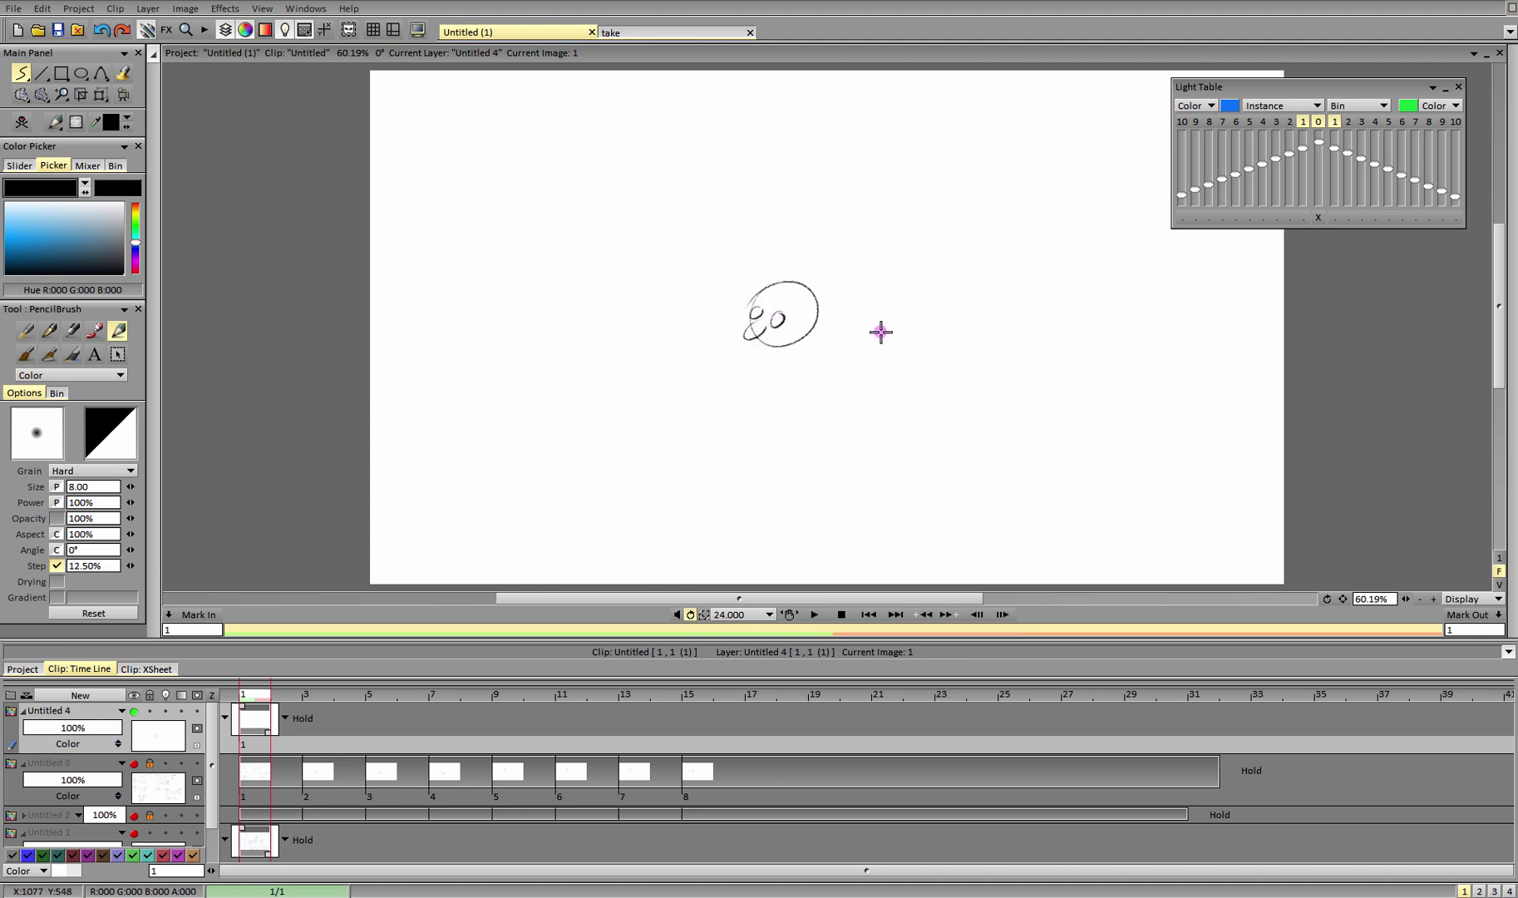
click(25, 229)
drag(136, 238, 135, 204)
click(20, 235)
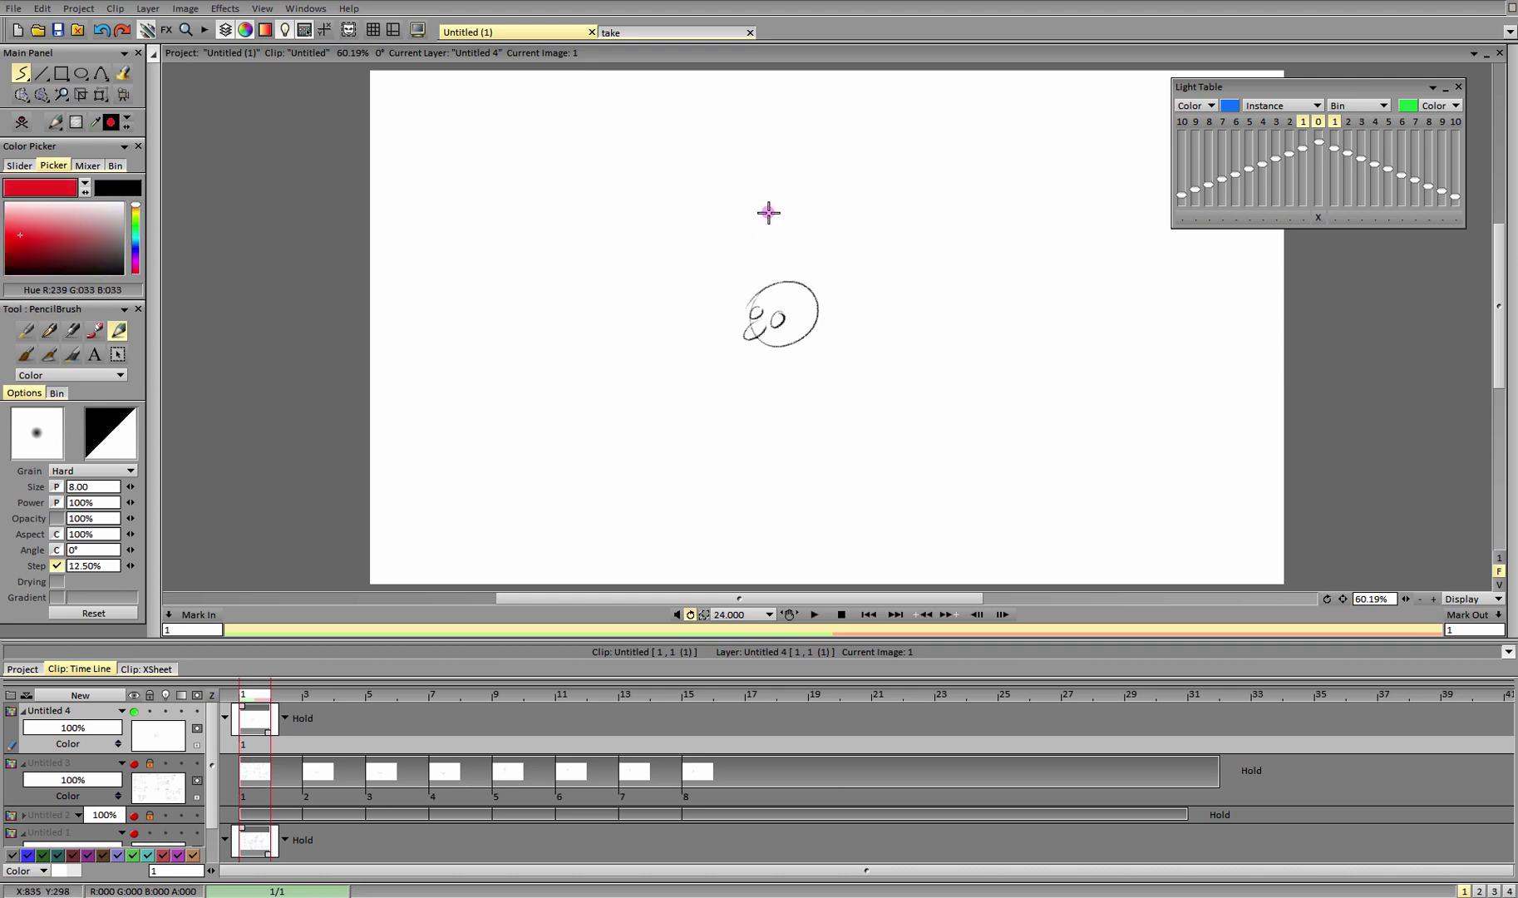
mouse_move(717, 217)
mouse_down()
mouse_move(778, 229)
mouse_move(725, 256)
mouse_move(770, 242)
mouse_move(722, 229)
mouse_up()
key(ctrl+z)
mouse_move(729, 222)
mouse_down()
mouse_move(733, 242)
mouse_move(729, 221)
mouse_up()
mouse_move(716, 242)
mouse_down()
mouse_move(787, 299)
mouse_move(750, 328)
mouse_up()
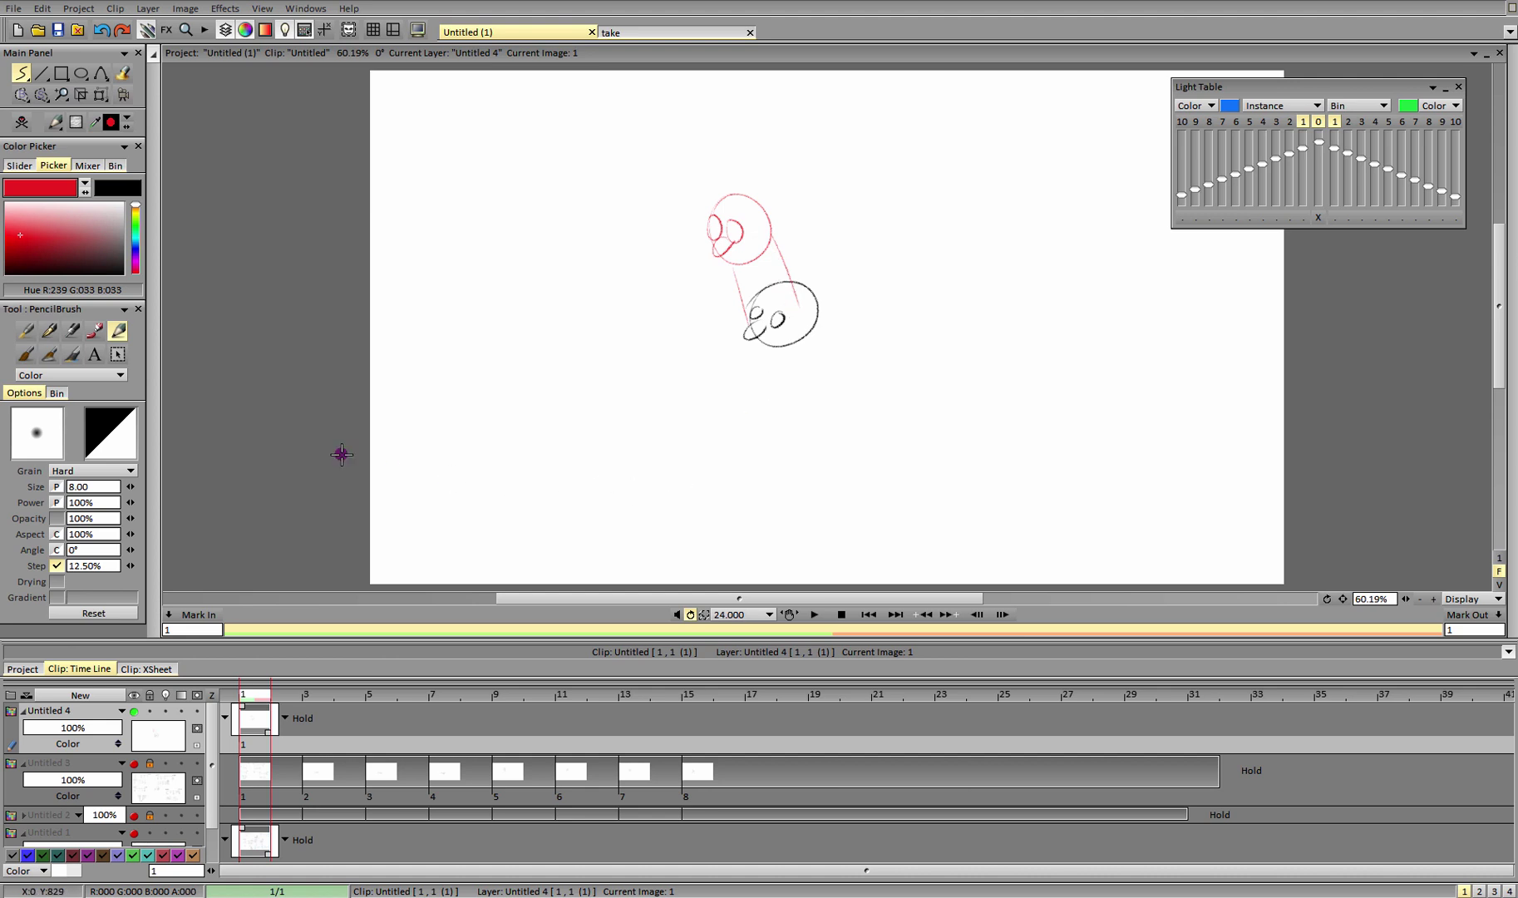
Sketch a green head to the left of the black one, and a blue squashed head overlapping the black head from below.
mouse_move(136, 208)
mouse_down()
mouse_move(121, 237)
mouse_move(34, 241)
mouse_move(136, 225)
mouse_up()
click(34, 240)
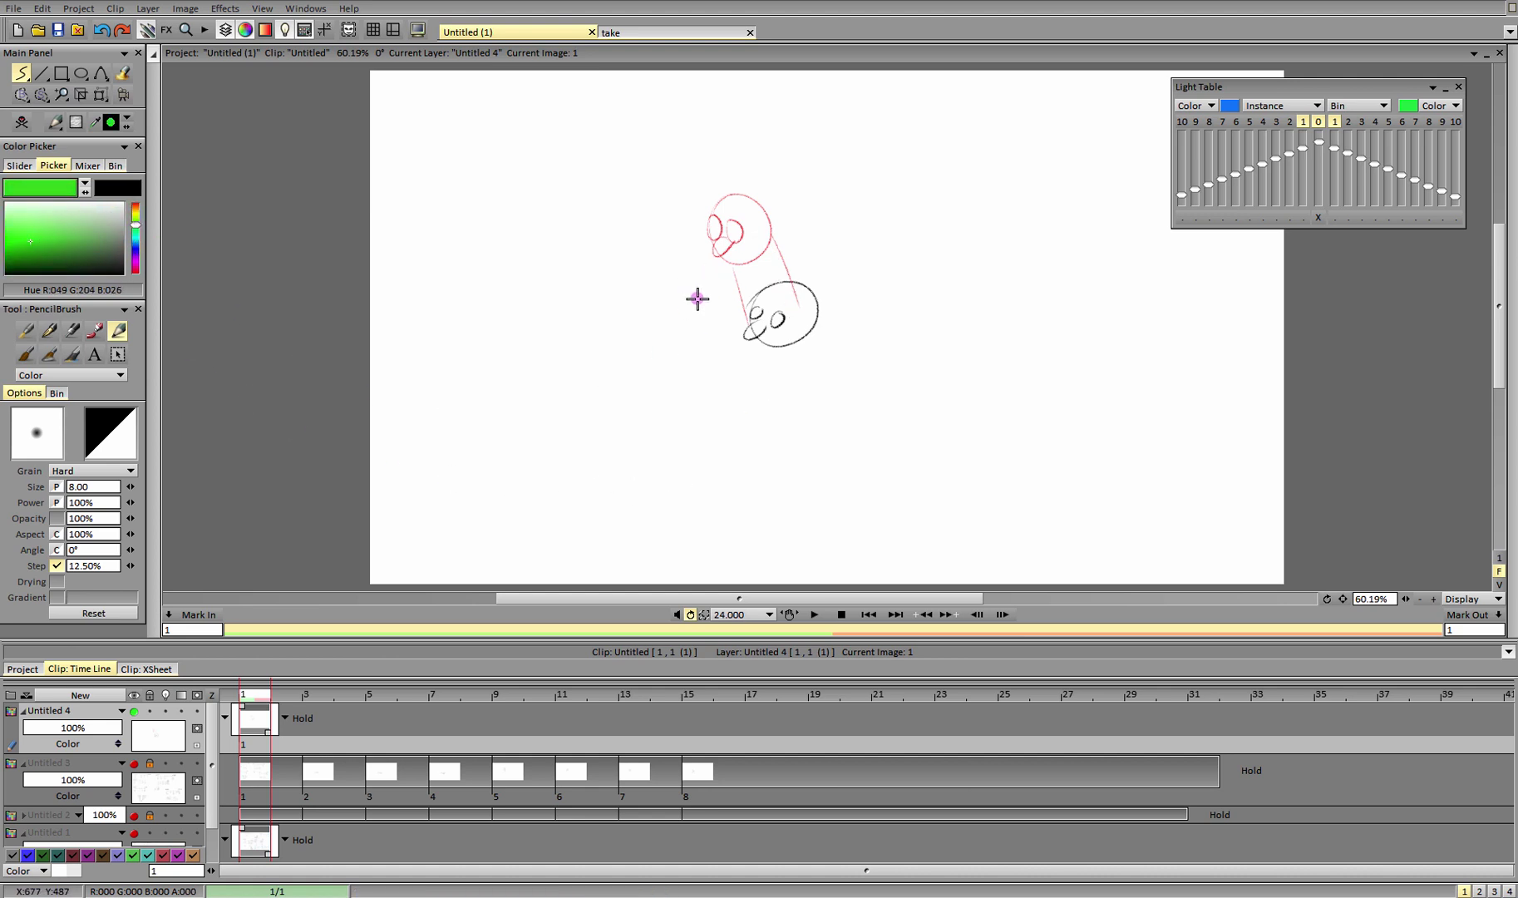
mouse_move(708, 274)
mouse_down()
mouse_move(706, 325)
mouse_move(676, 297)
mouse_move(695, 299)
mouse_move(668, 339)
mouse_up()
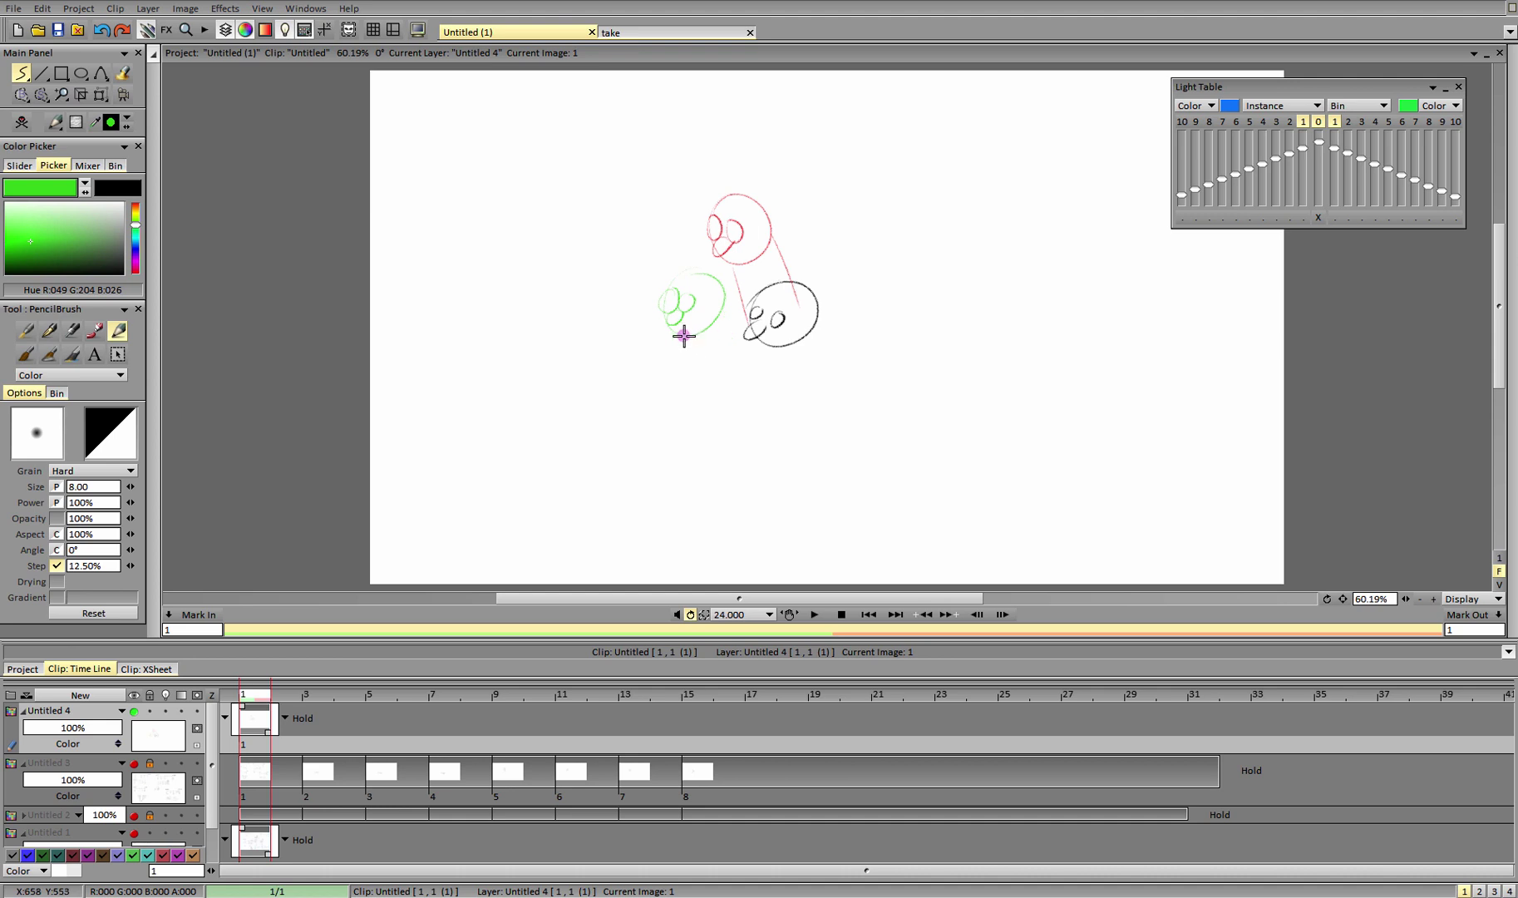
drag(722, 306, 743, 343)
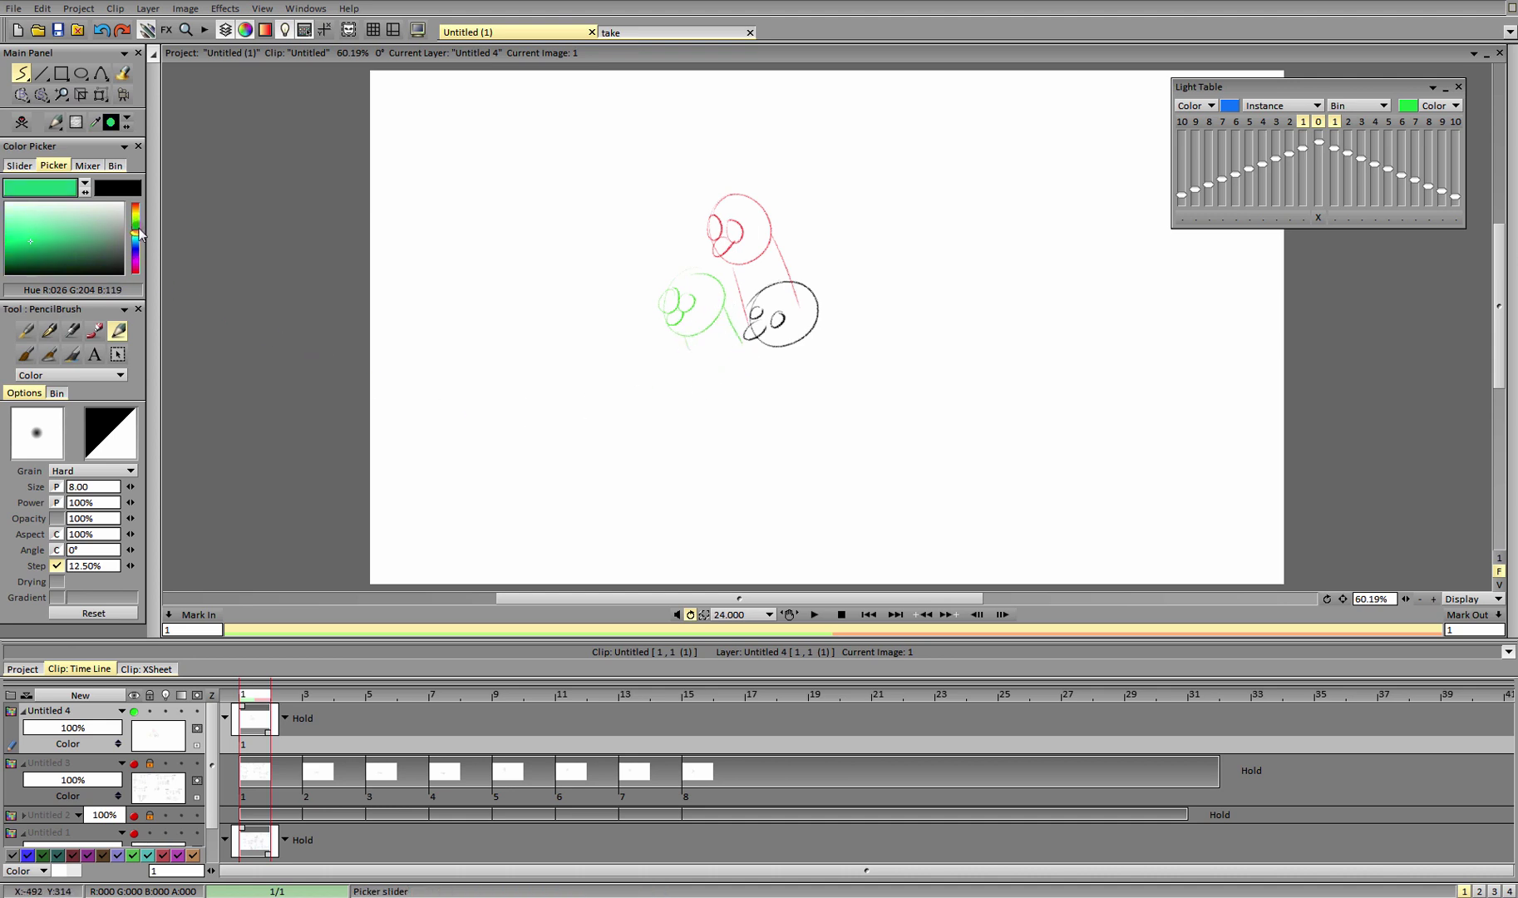
mouse_move(140, 240)
mouse_down()
mouse_move(137, 221)
mouse_move(137, 244)
mouse_up()
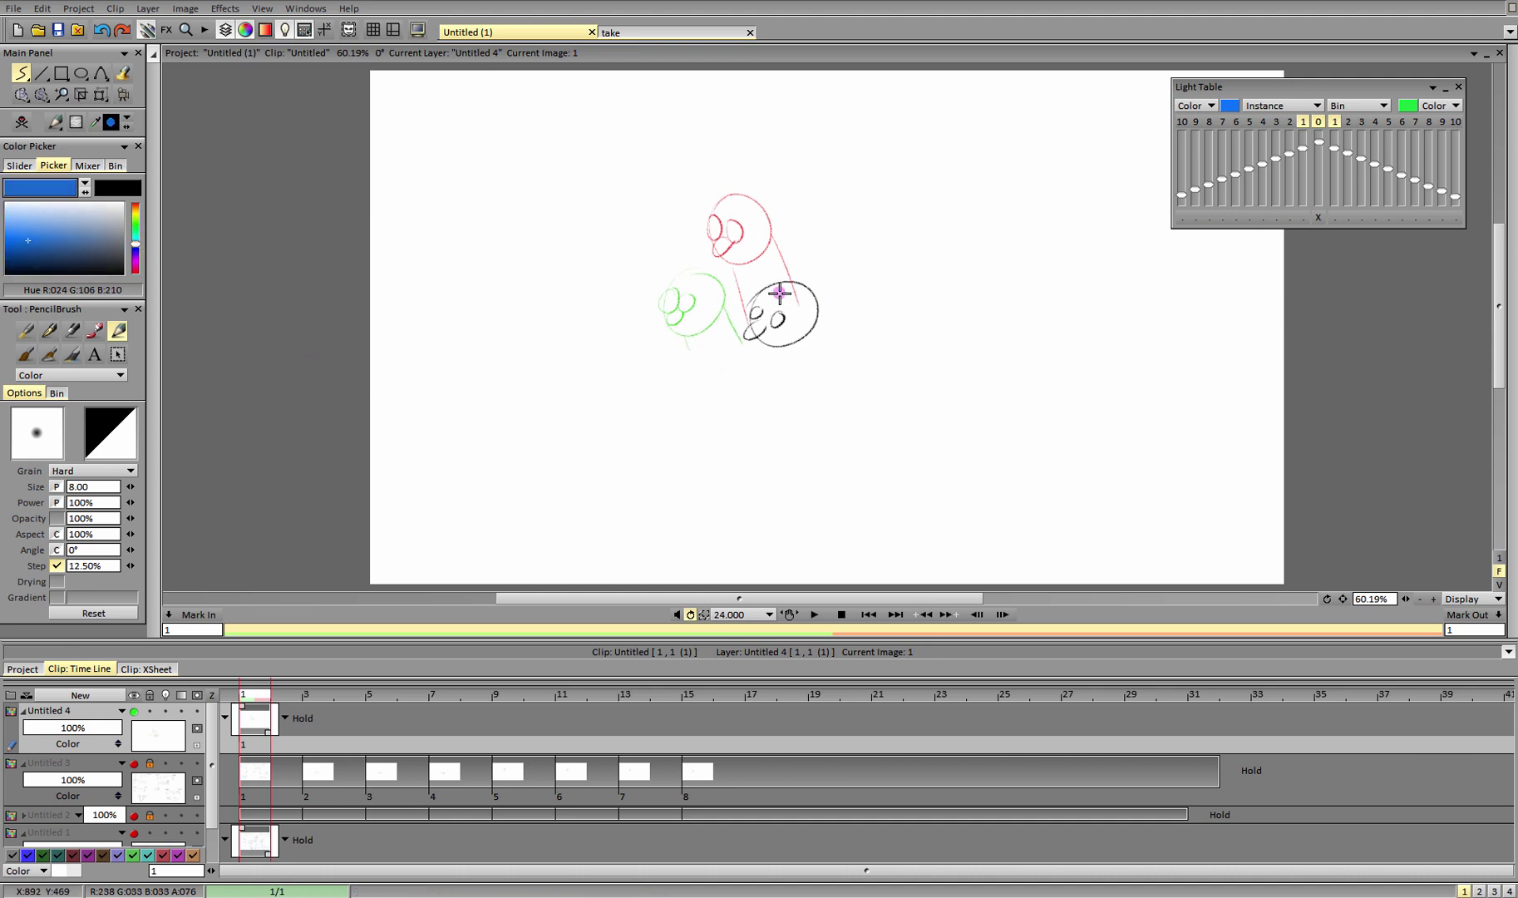
mouse_move(765, 320)
mouse_down()
mouse_move(806, 356)
mouse_move(769, 321)
mouse_move(811, 316)
mouse_move(771, 363)
mouse_move(758, 345)
mouse_move(798, 347)
mouse_move(801, 378)
mouse_up()
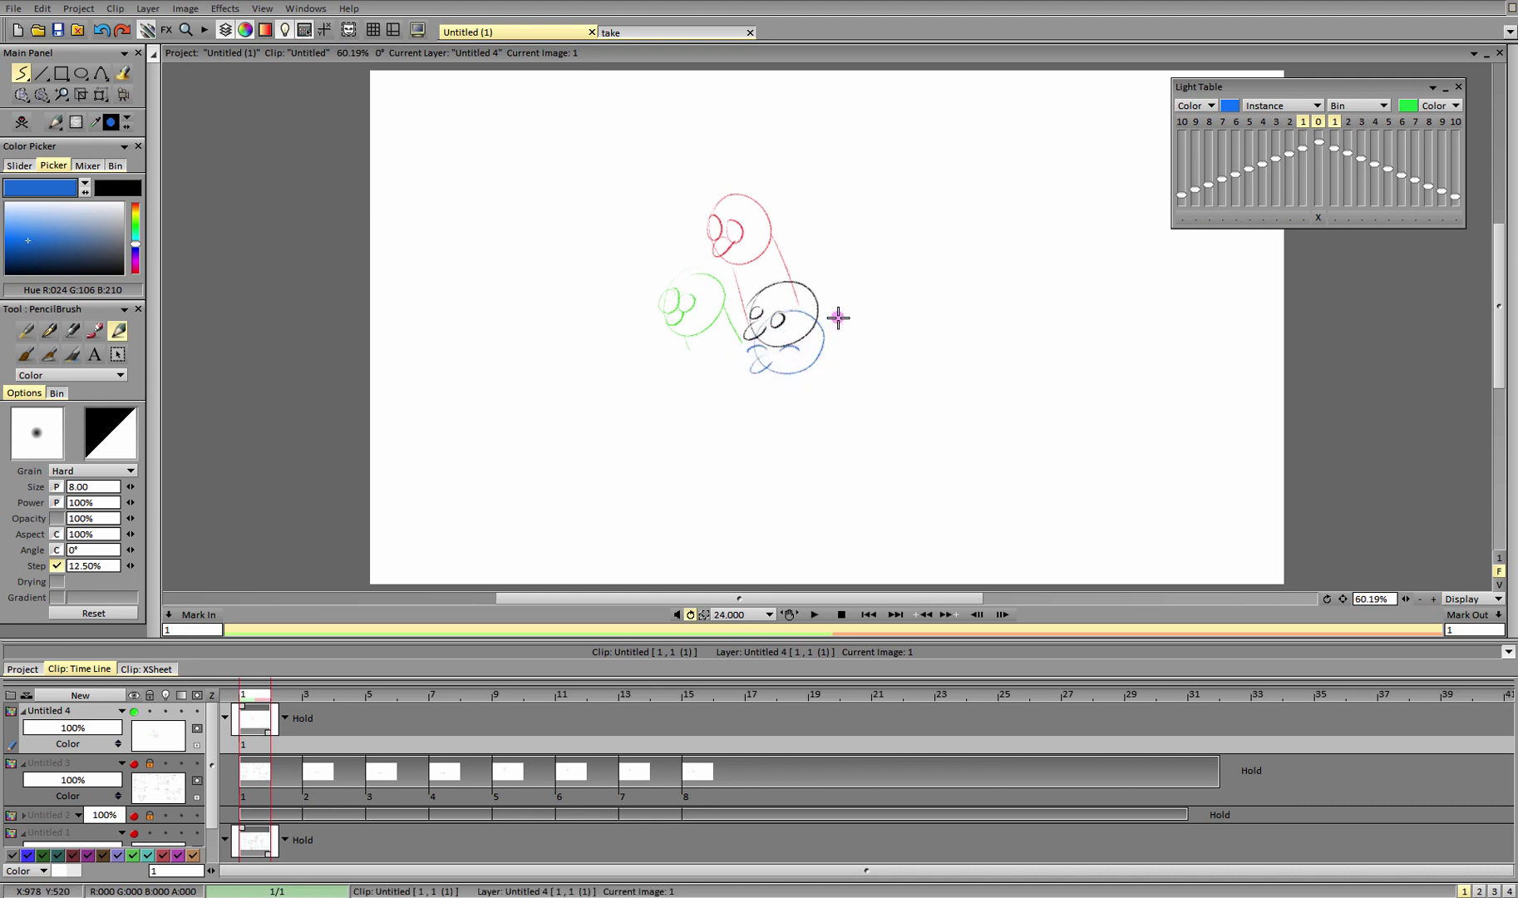
Draw a blue downward arrow beside the black head and an upward arrow beside the red head, and write TAKE in blue.
drag(847, 299, 870, 333)
mouse_move(797, 242)
mouse_down()
mouse_move(790, 224)
mouse_move(803, 222)
mouse_up()
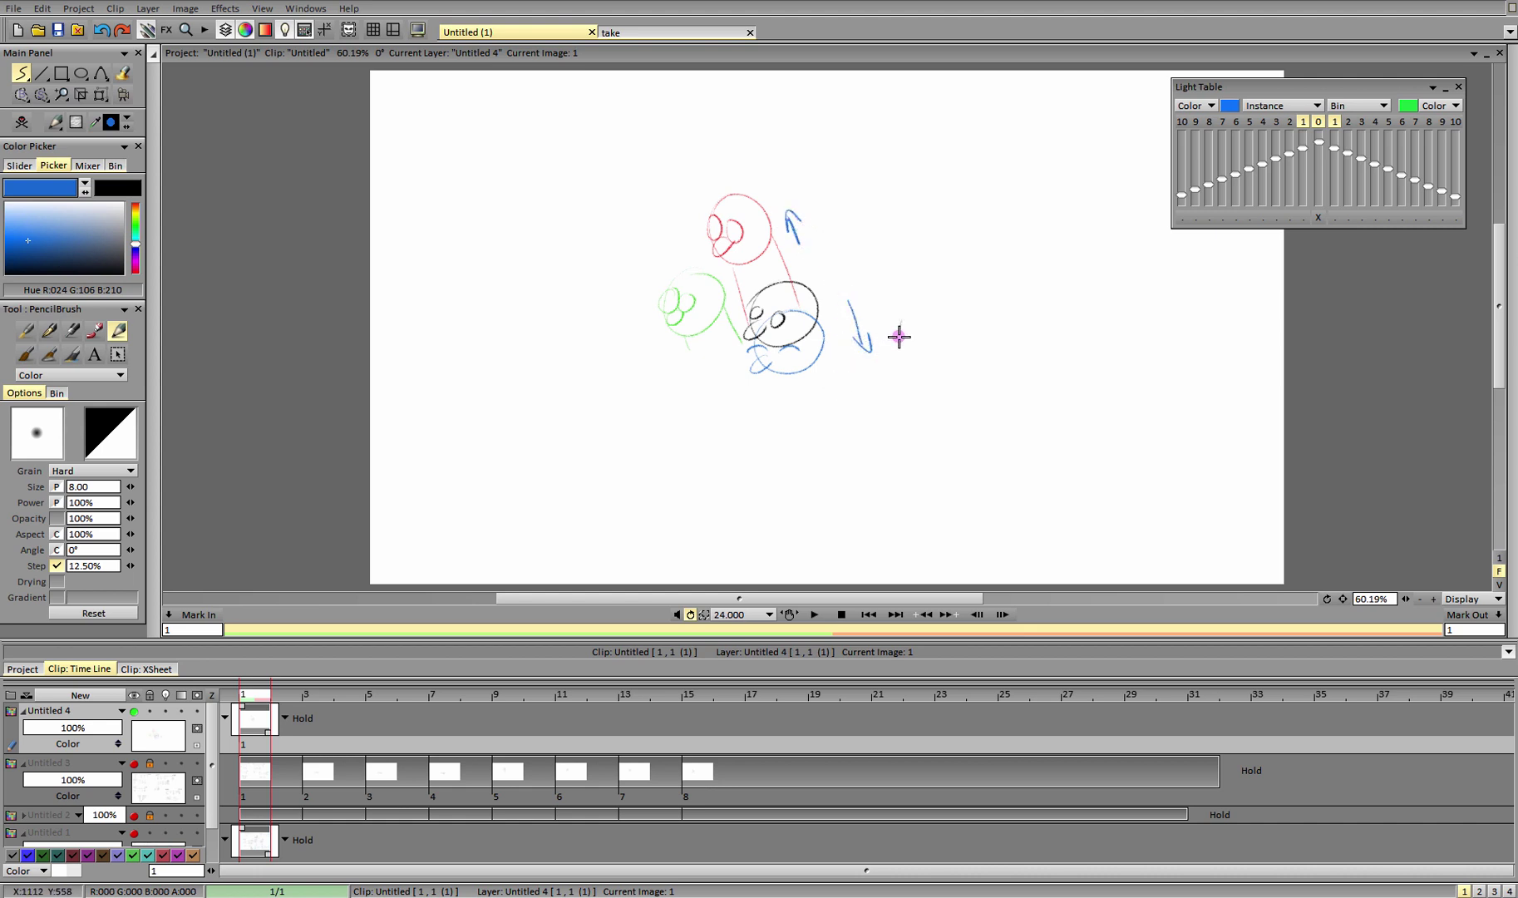
drag(892, 330, 960, 341)
Sketch a second group of heads at the lower left of the canvas: one black, one magenta above it and one light blue to its right.
click(117, 188)
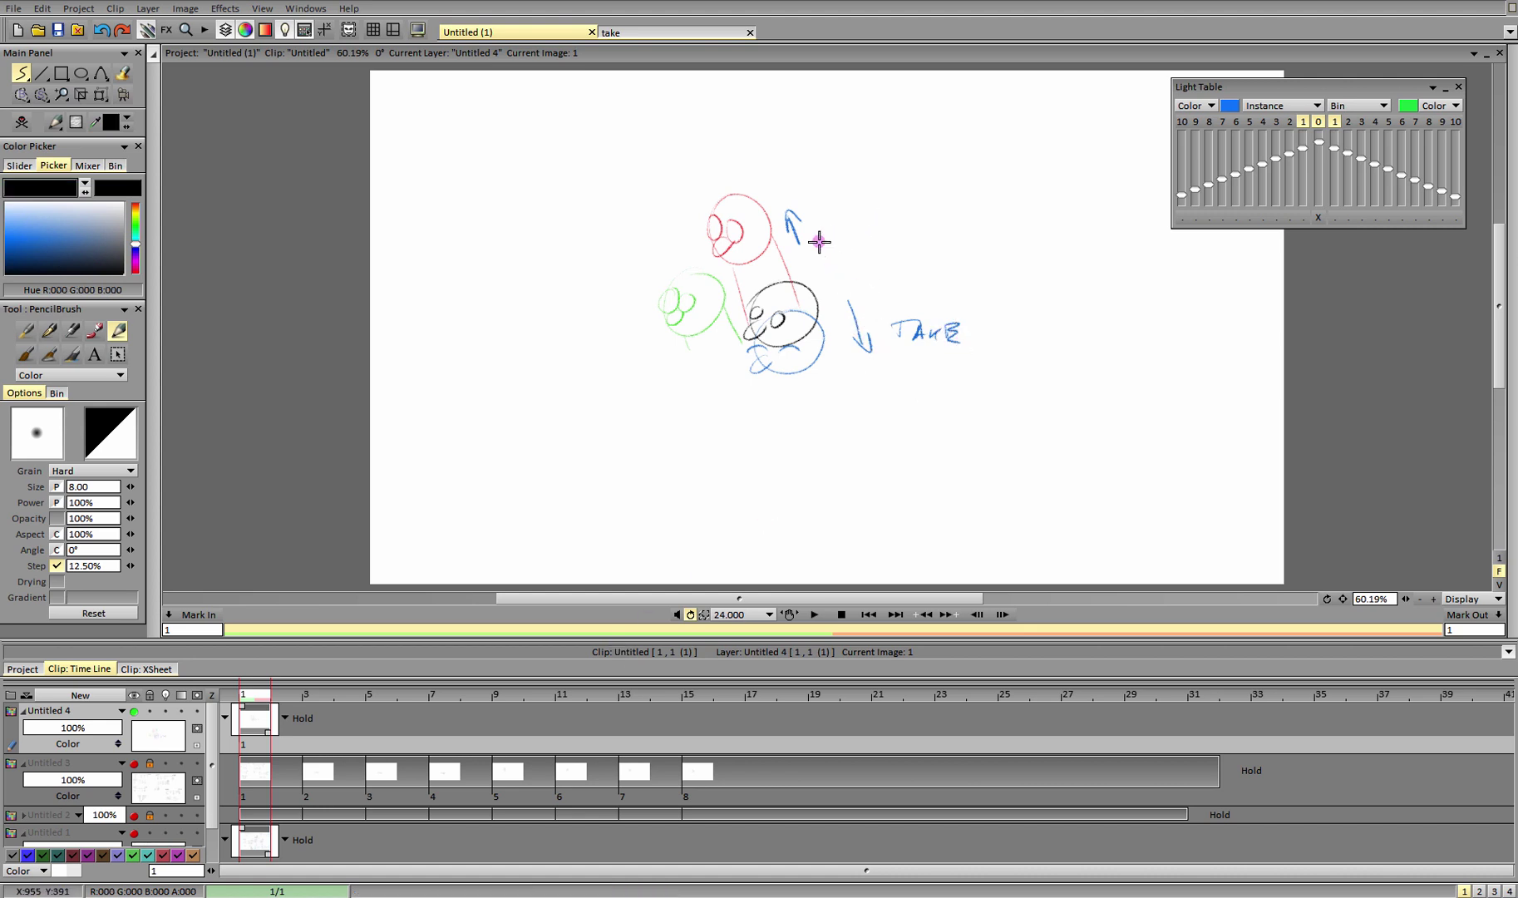
mouse_move(600, 424)
mouse_down()
mouse_move(627, 469)
mouse_move(599, 430)
mouse_move(582, 462)
mouse_up()
key(ctrl+z)
mouse_move(591, 461)
mouse_down()
mouse_move(576, 502)
mouse_move(669, 406)
mouse_move(648, 440)
mouse_move(632, 408)
mouse_up()
key(F2)
key(ctrl+z)
mouse_move(654, 398)
mouse_down()
mouse_move(648, 439)
mouse_move(615, 421)
mouse_move(664, 443)
mouse_move(629, 424)
mouse_move(662, 430)
mouse_move(669, 400)
mouse_move(620, 446)
mouse_move(656, 393)
mouse_move(620, 426)
mouse_move(668, 497)
mouse_move(654, 454)
mouse_move(649, 474)
mouse_move(670, 466)
mouse_move(668, 432)
mouse_move(684, 471)
mouse_move(630, 478)
mouse_move(656, 453)
mouse_up()
key(F3)
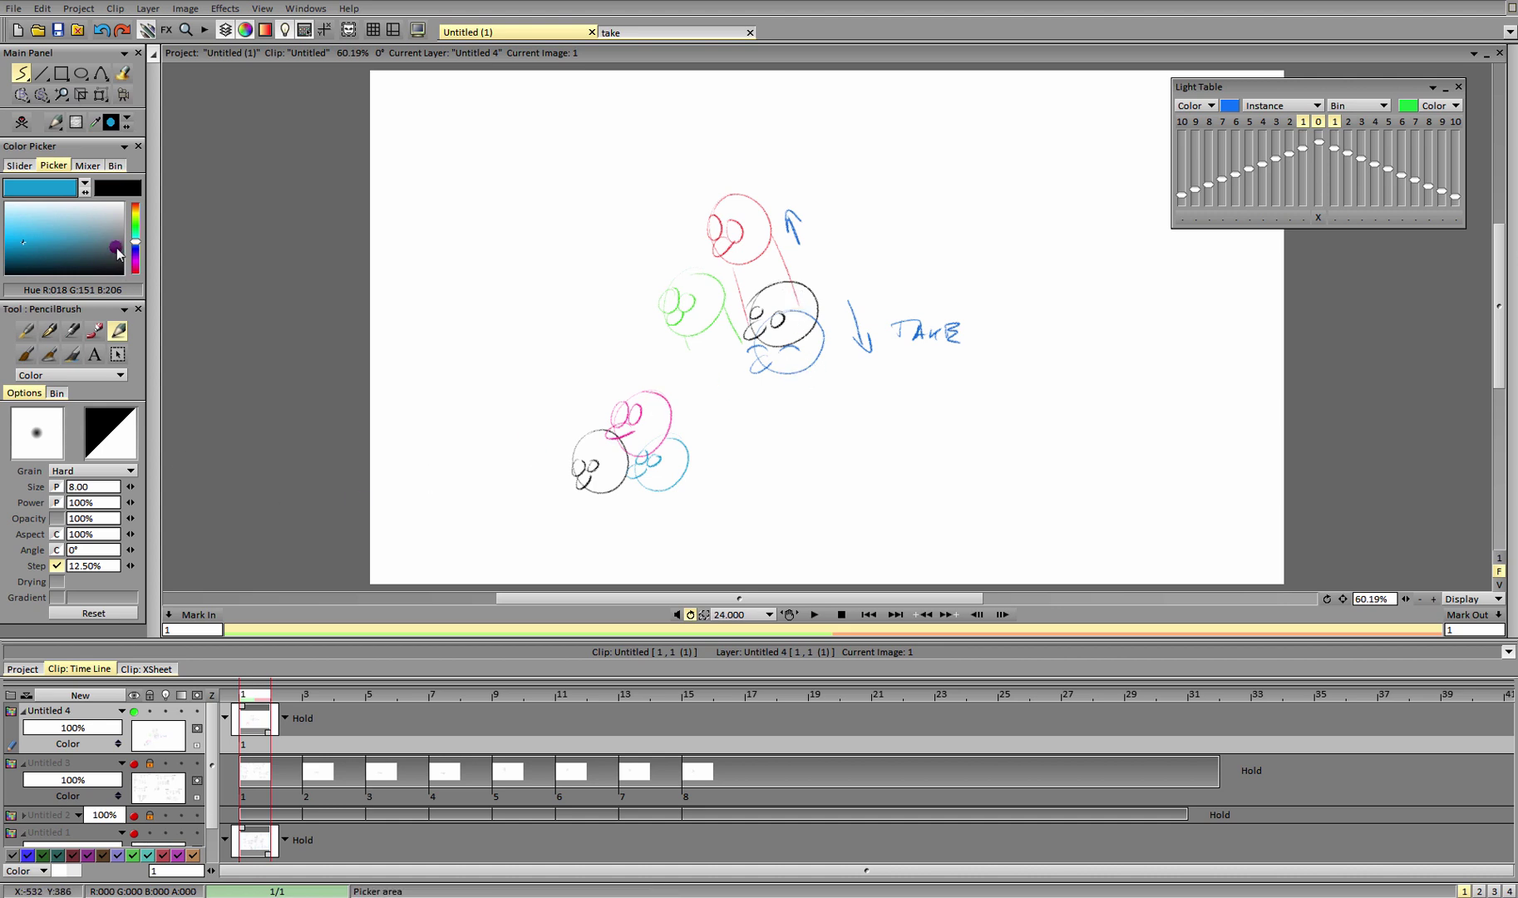
Add a green squashed head left of the lower black head, and green arrows arcing from it over the magenta head to the light blue one.
click(134, 223)
click(46, 236)
drag(46, 237, 41, 233)
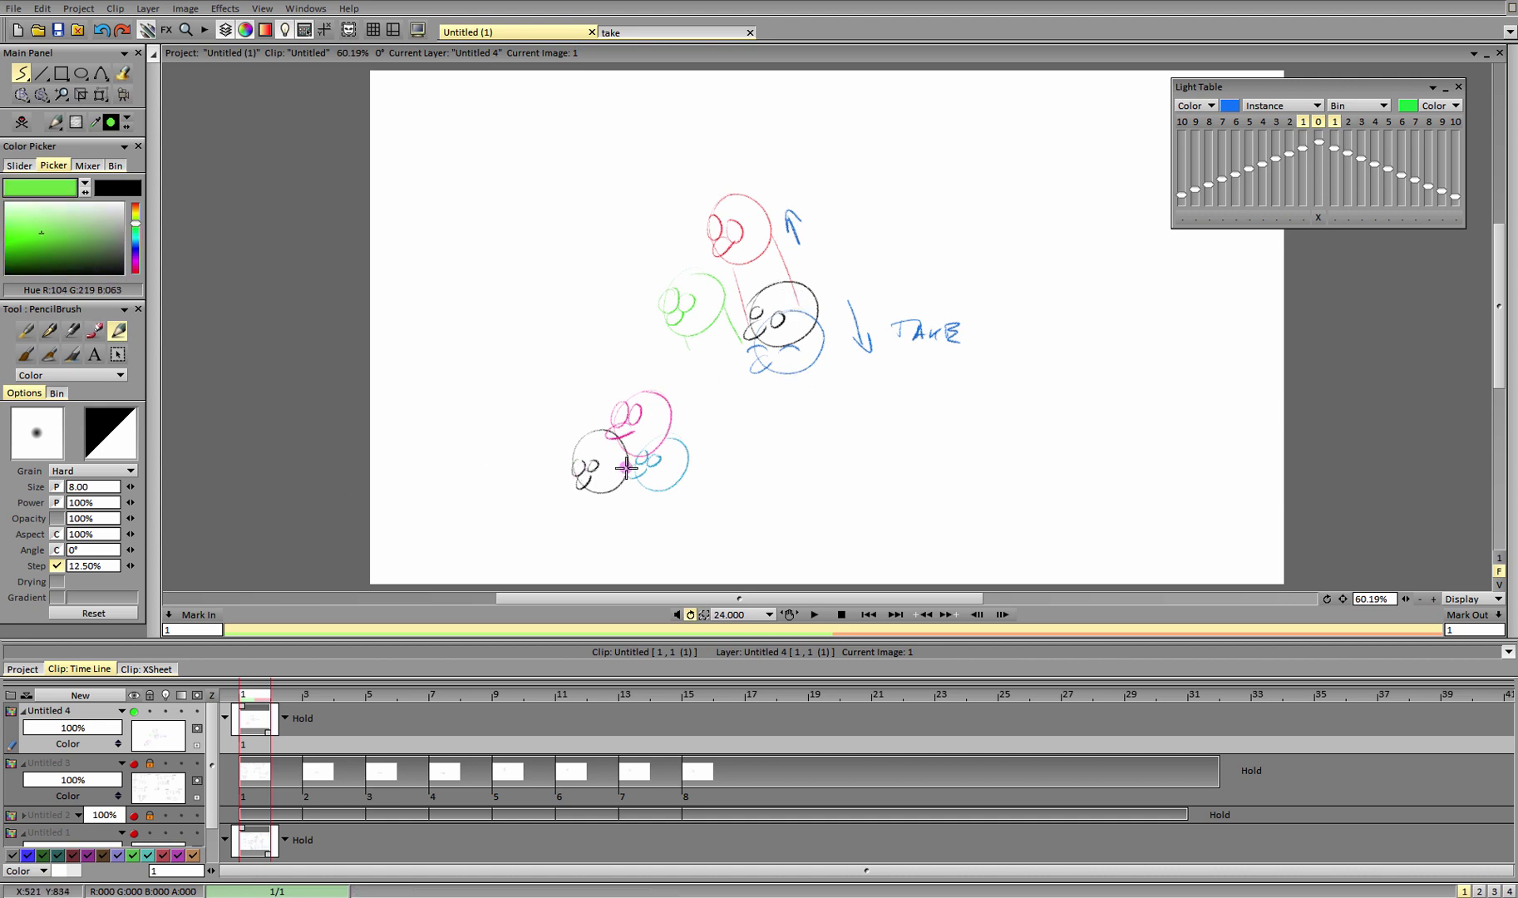
mouse_move(569, 446)
mouse_down()
mouse_move(600, 476)
mouse_move(538, 468)
mouse_move(564, 465)
mouse_up()
mouse_move(550, 469)
mouse_down()
mouse_move(529, 483)
mouse_move(551, 477)
mouse_move(570, 511)
mouse_move(531, 507)
mouse_up()
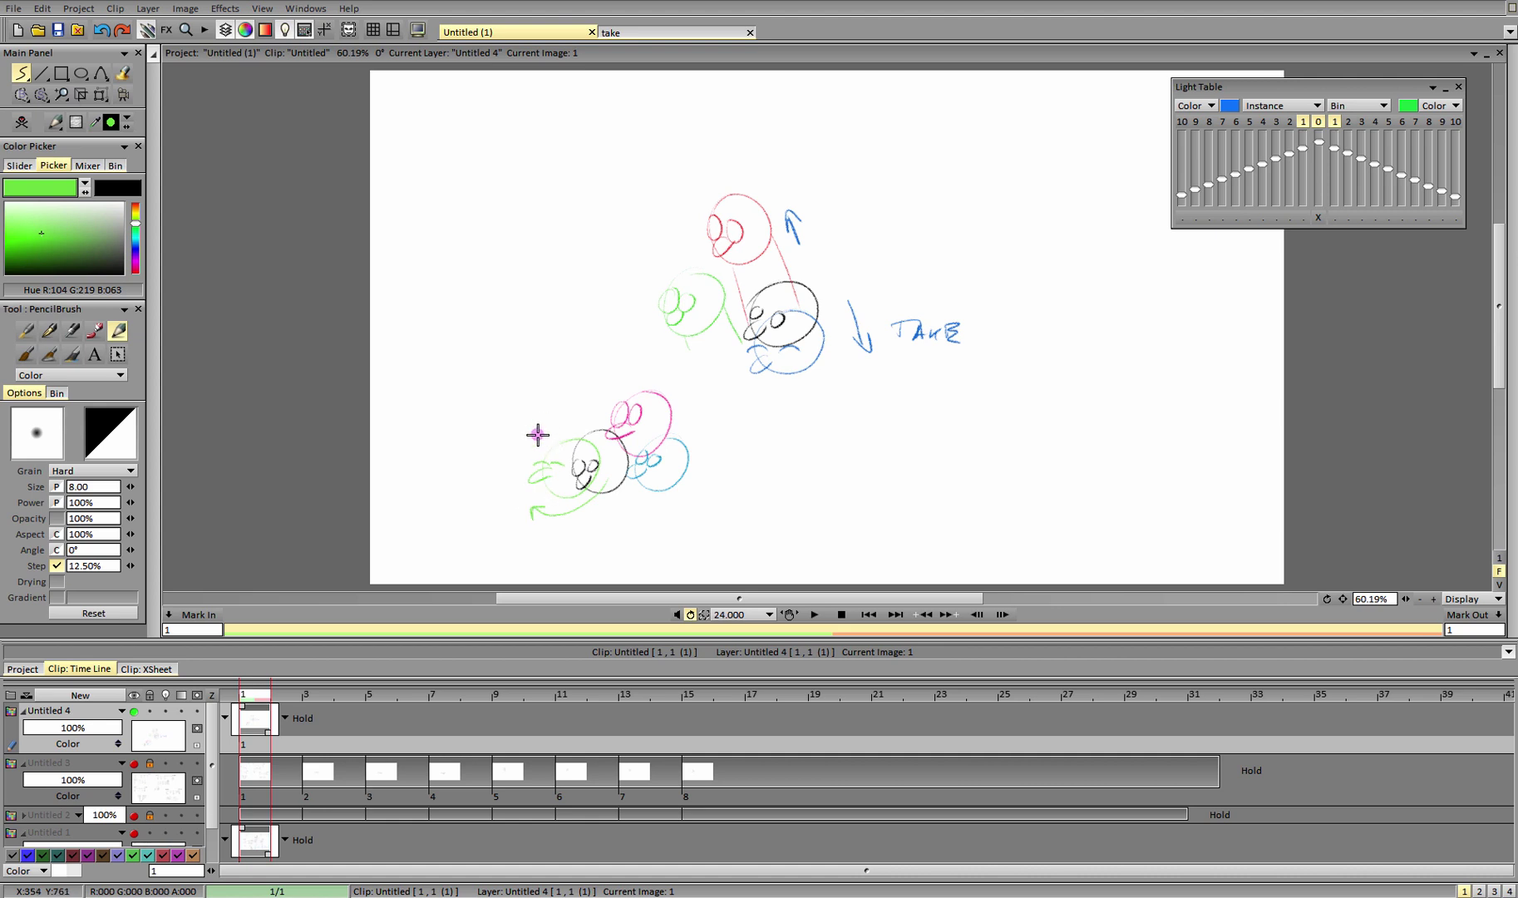
drag(535, 431, 619, 388)
mouse_move(534, 496)
mouse_down()
mouse_move(640, 407)
mouse_move(675, 468)
mouse_up()
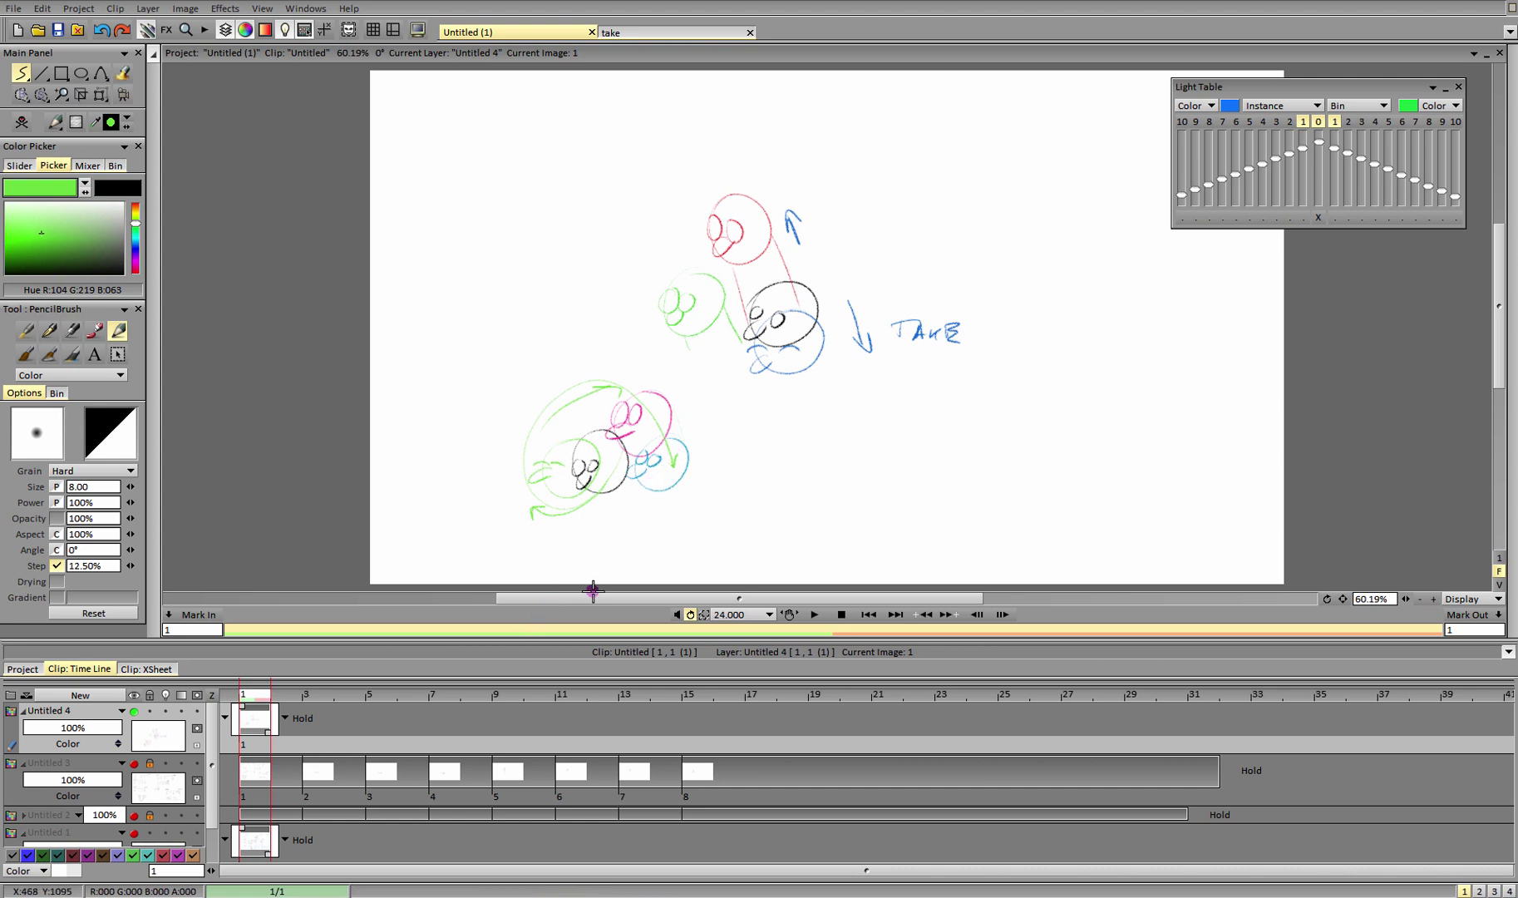